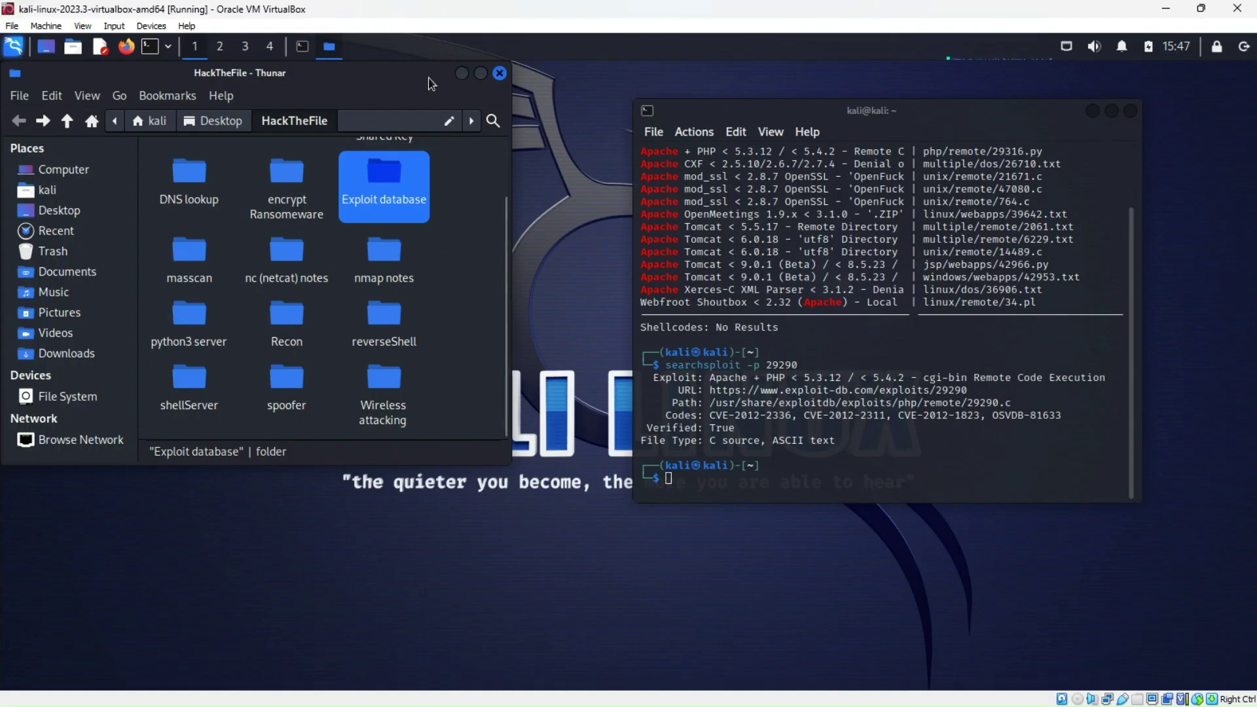
Close Thunar and the terminal, then load the pasted Tenable Nessus downloads URL in Firefox
left_click(504, 74)
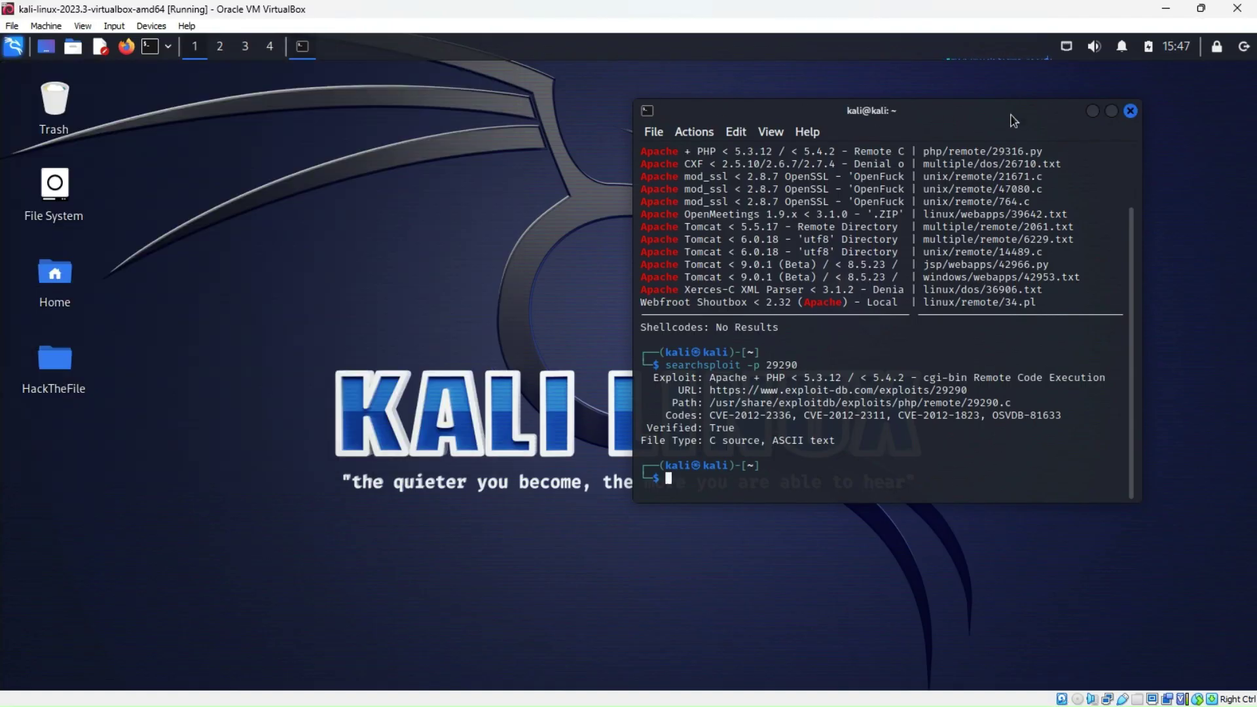
left_click(1130, 110)
left_click(127, 53)
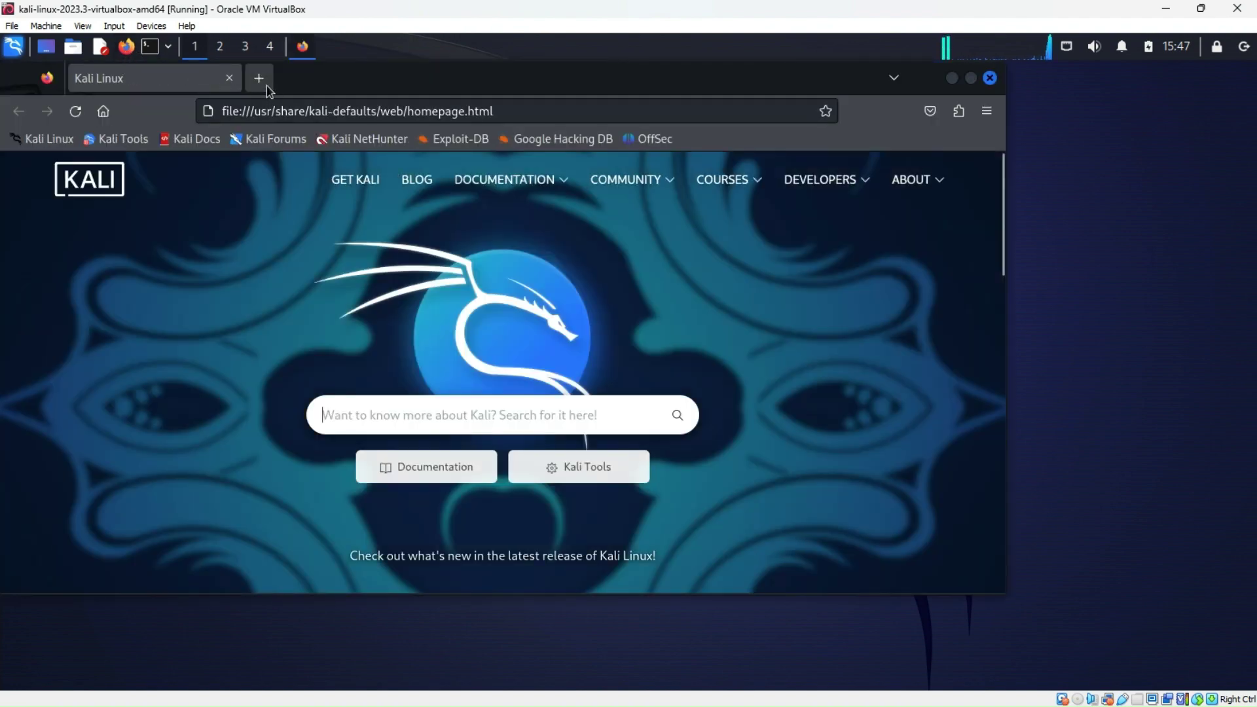
left_click(260, 79)
right_click(307, 113)
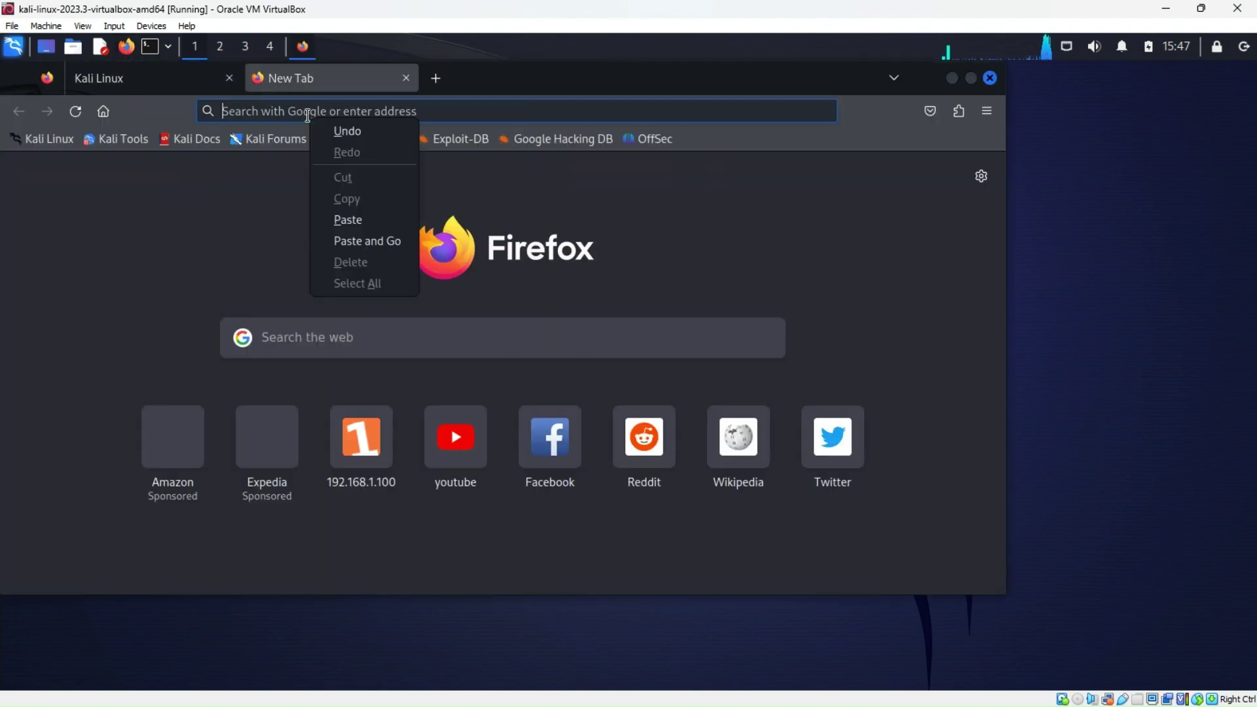
left_click(347, 220)
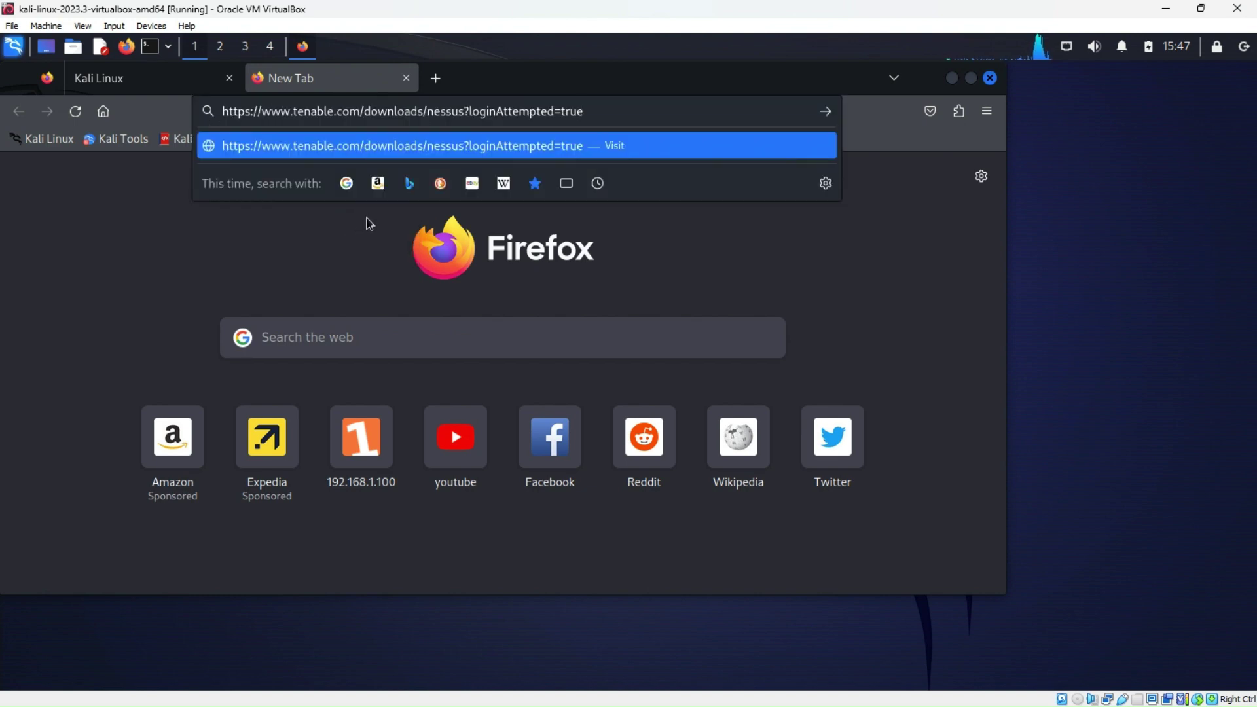
key("Escape")
key("Return")
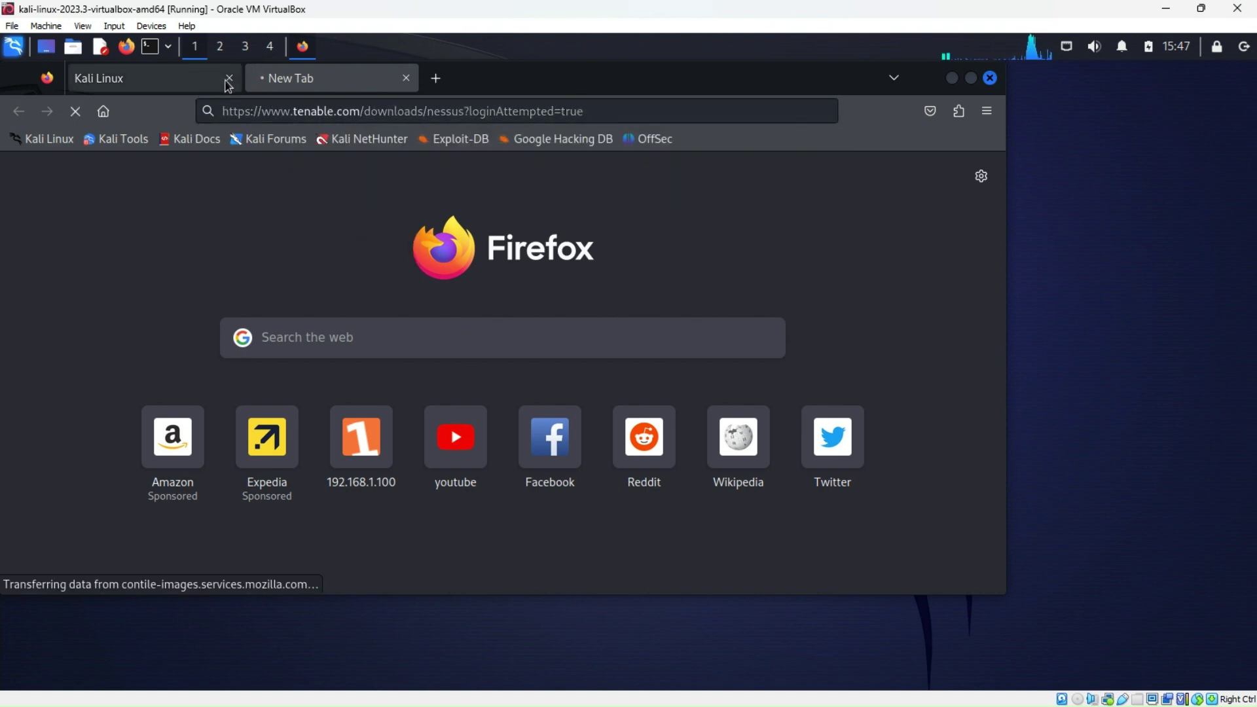
left_click(229, 78)
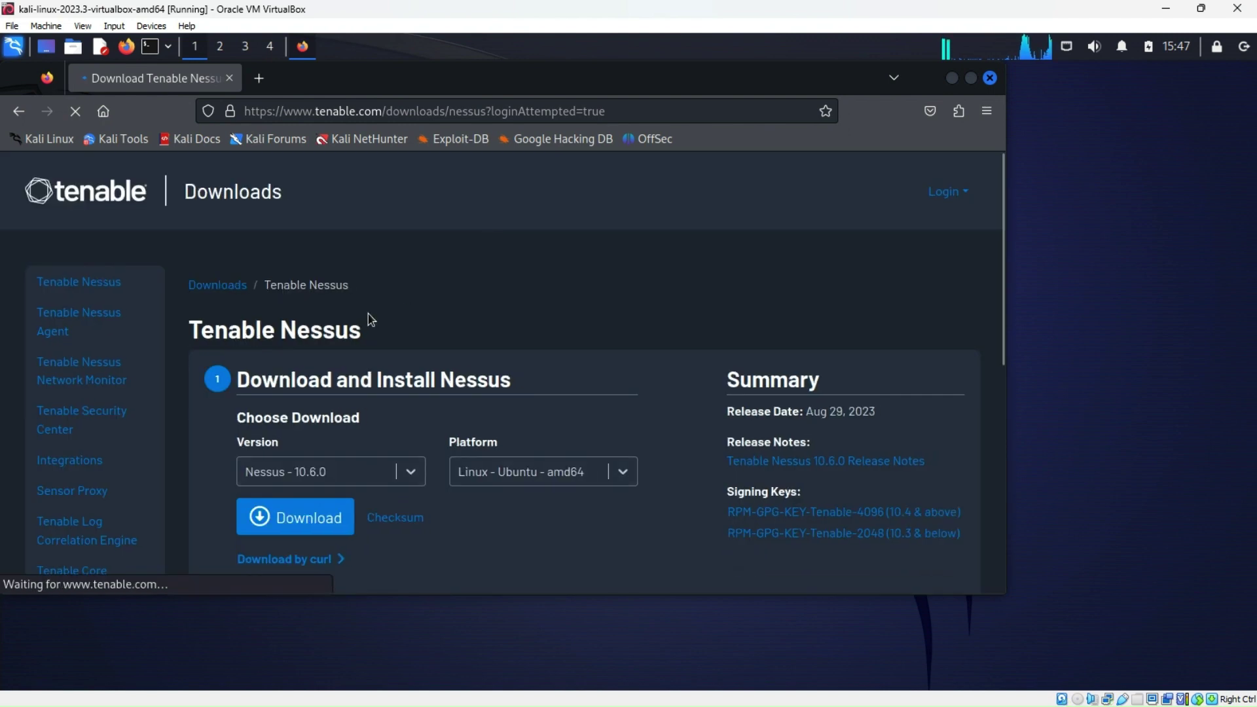
Download the Nessus 10.6.0 package, accept the licence agreement, and close Firefox
scroll(379, 285, "down", 3)
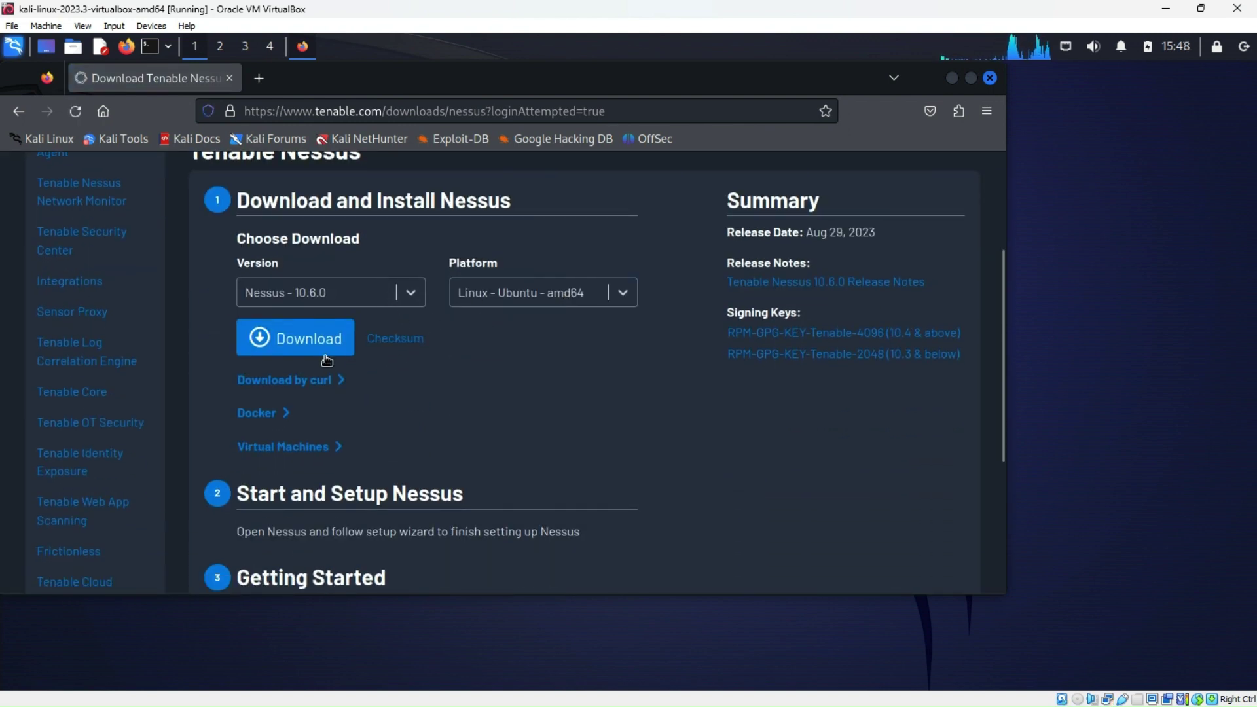
left_click(275, 349)
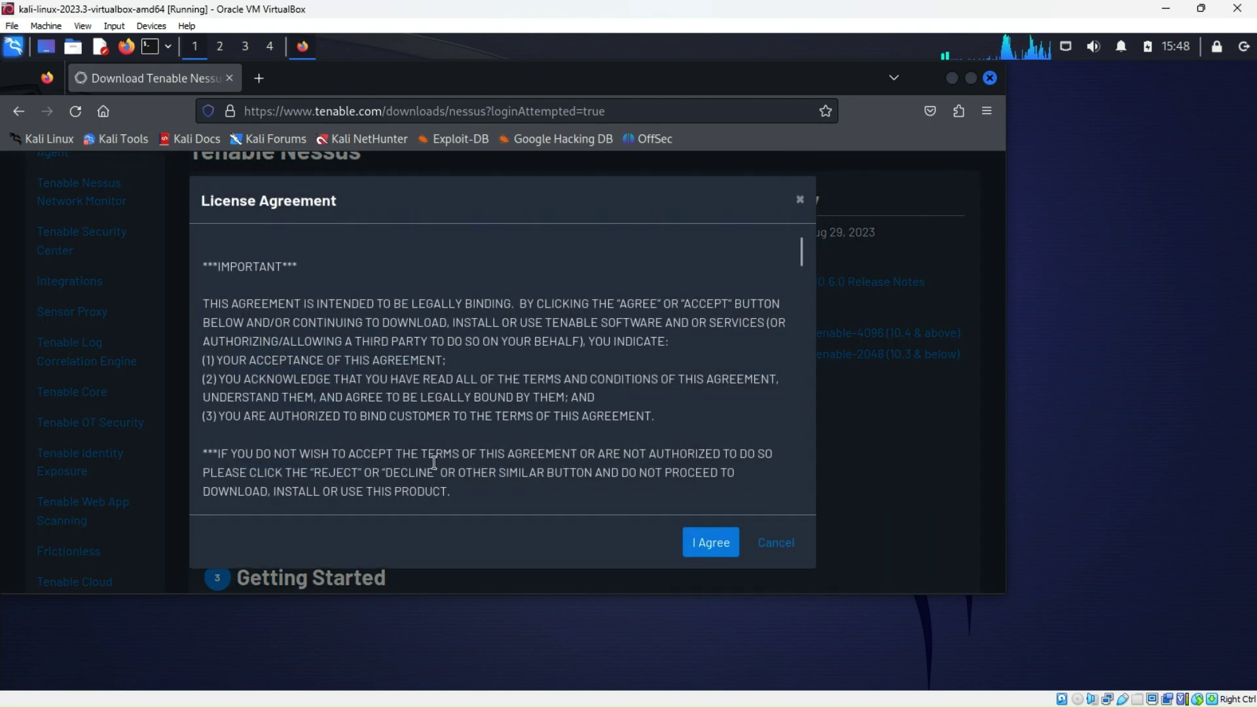
left_click(716, 548)
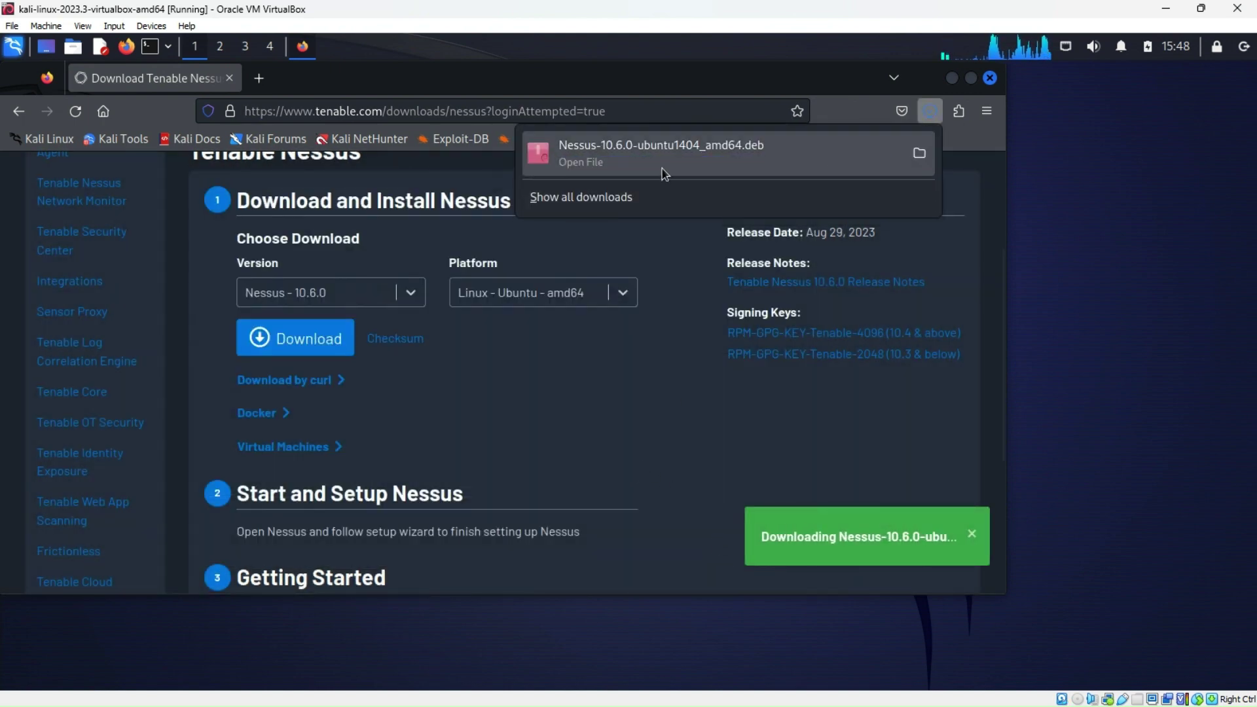
left_click(989, 78)
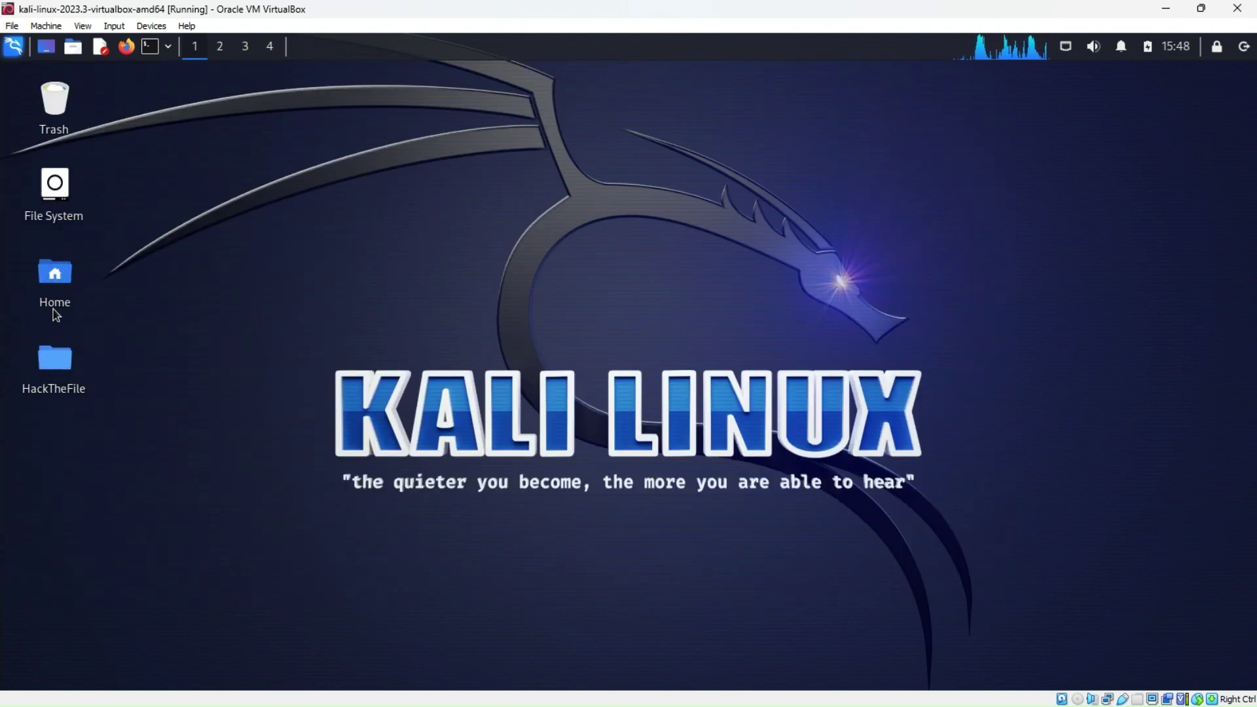
Open Home in Thunar and go to Downloads, showing Nessus-10.6.0-ubuntu1404_amd64.deb
left_click(51, 289)
double_click(51, 289)
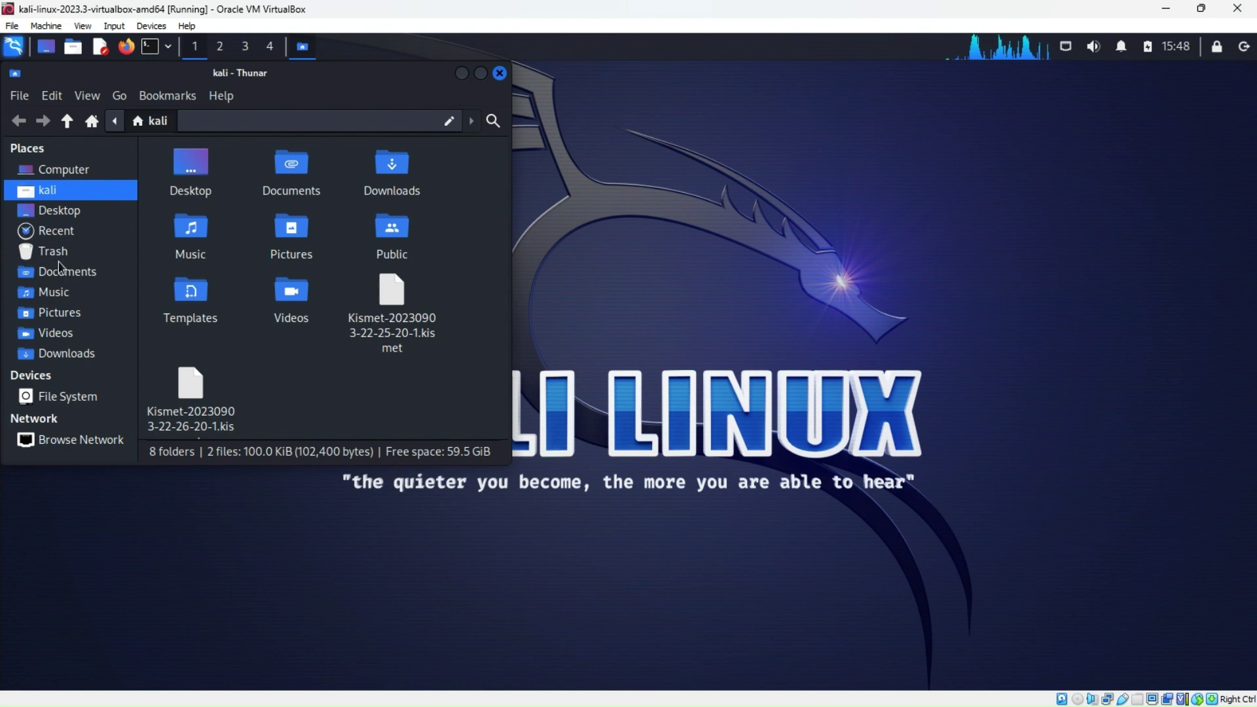
left_click(66, 353)
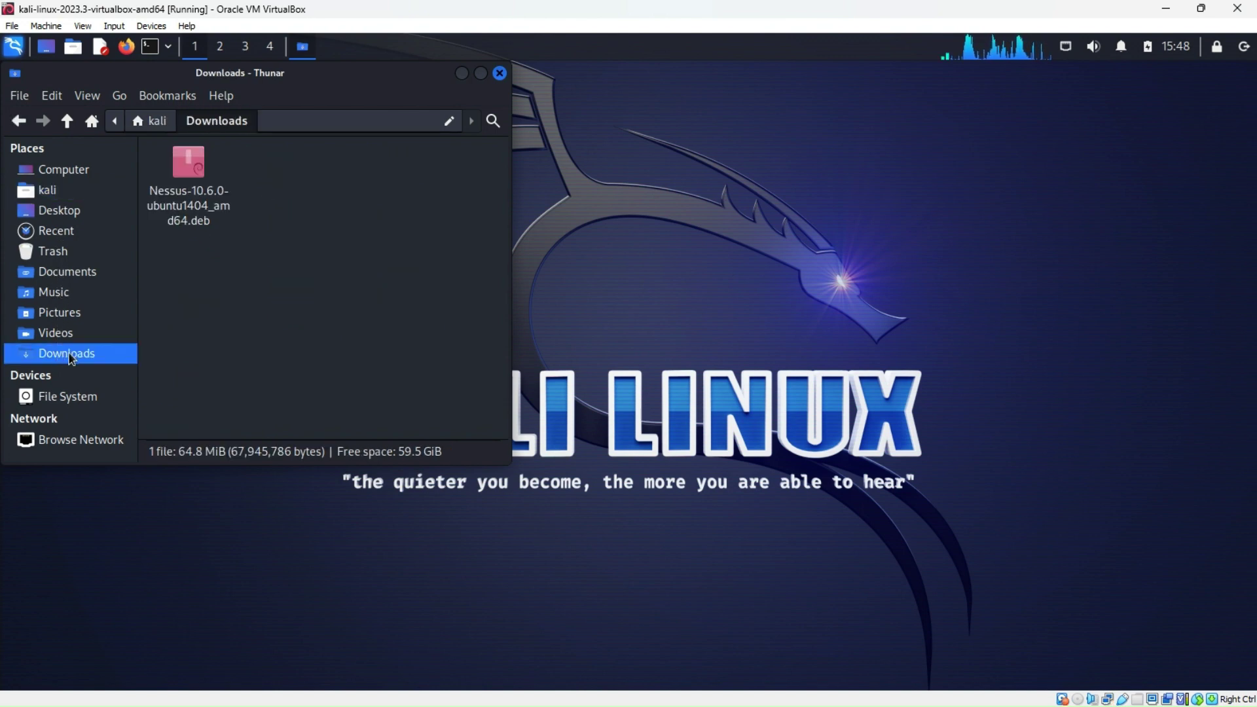
left_click_drag(419, 73, 560, 110)
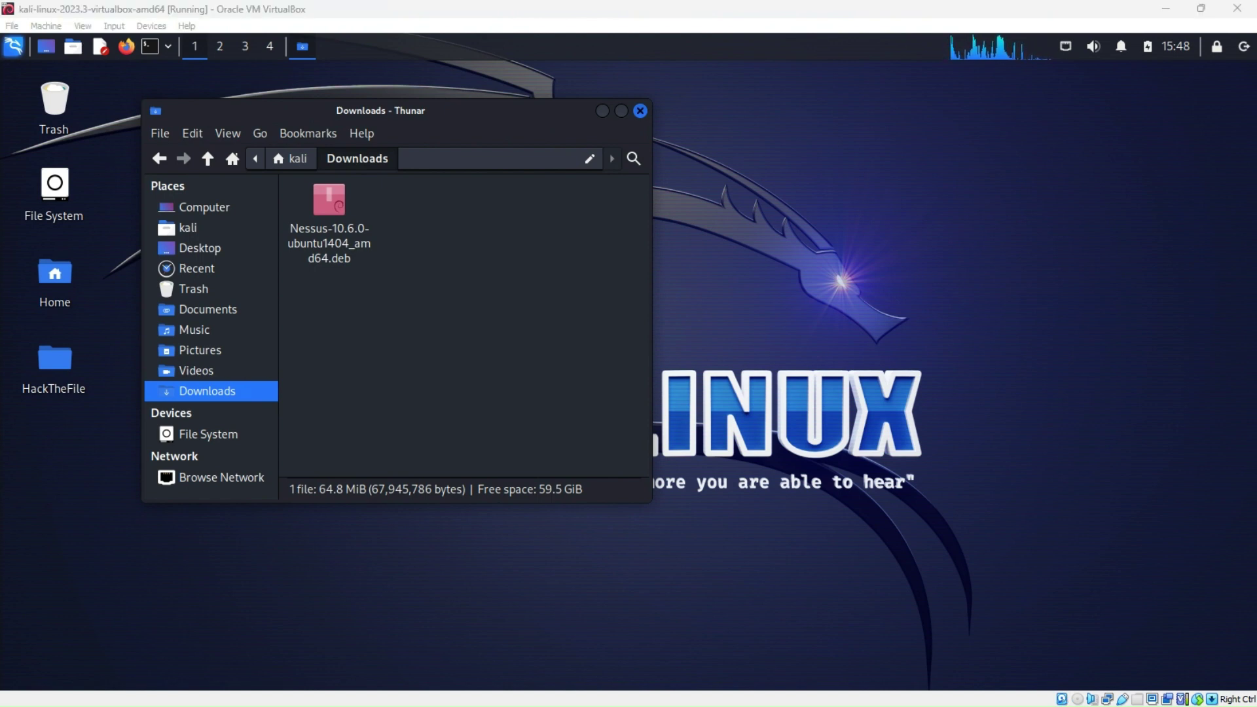
key("alt+Tab")
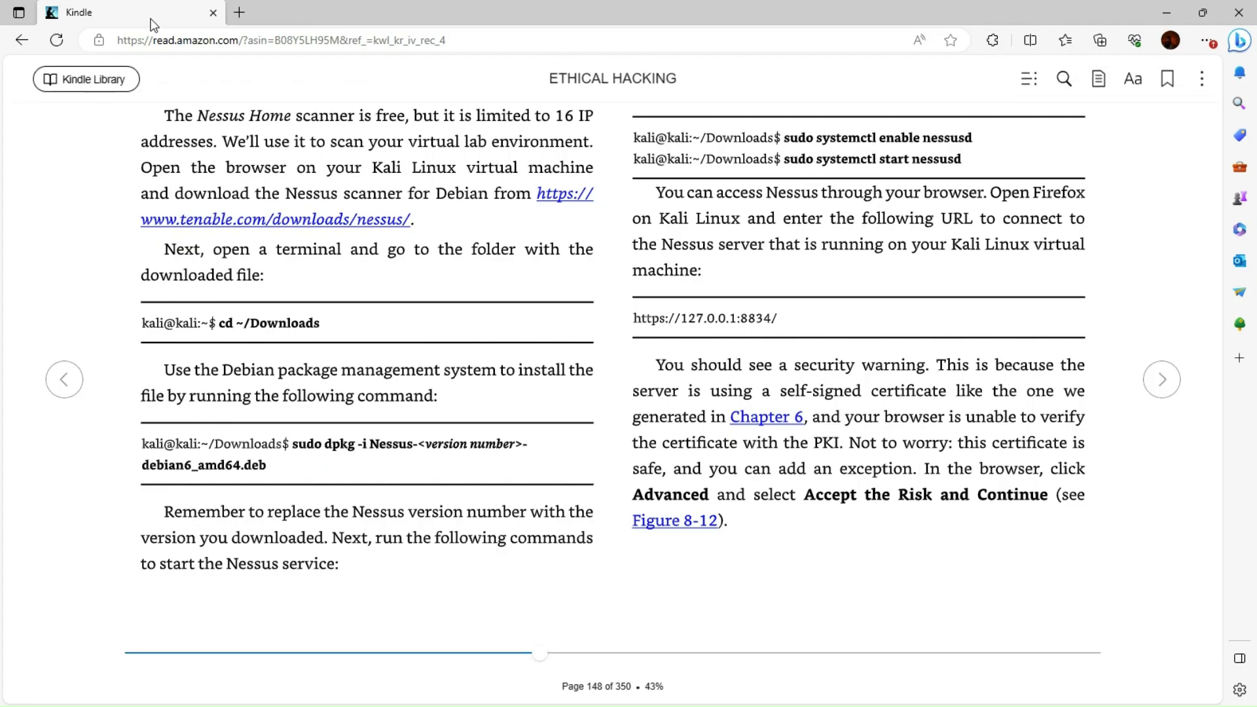
key("alt+Left")
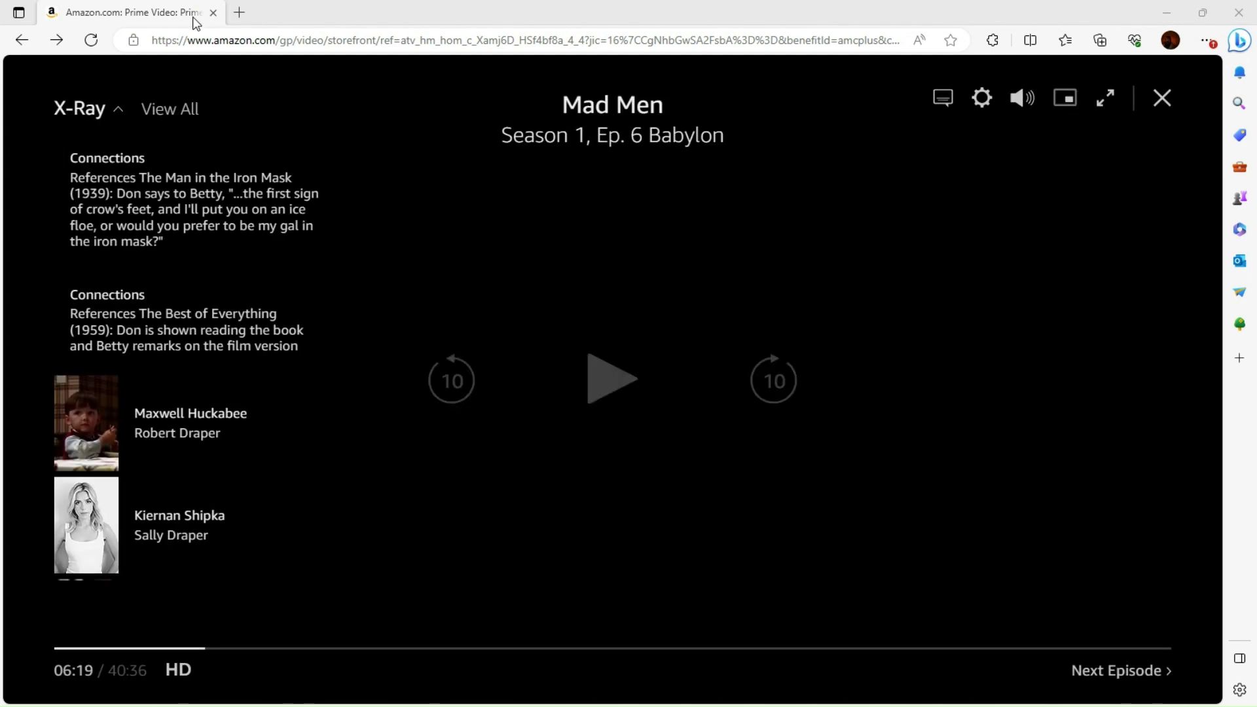
left_click(213, 13)
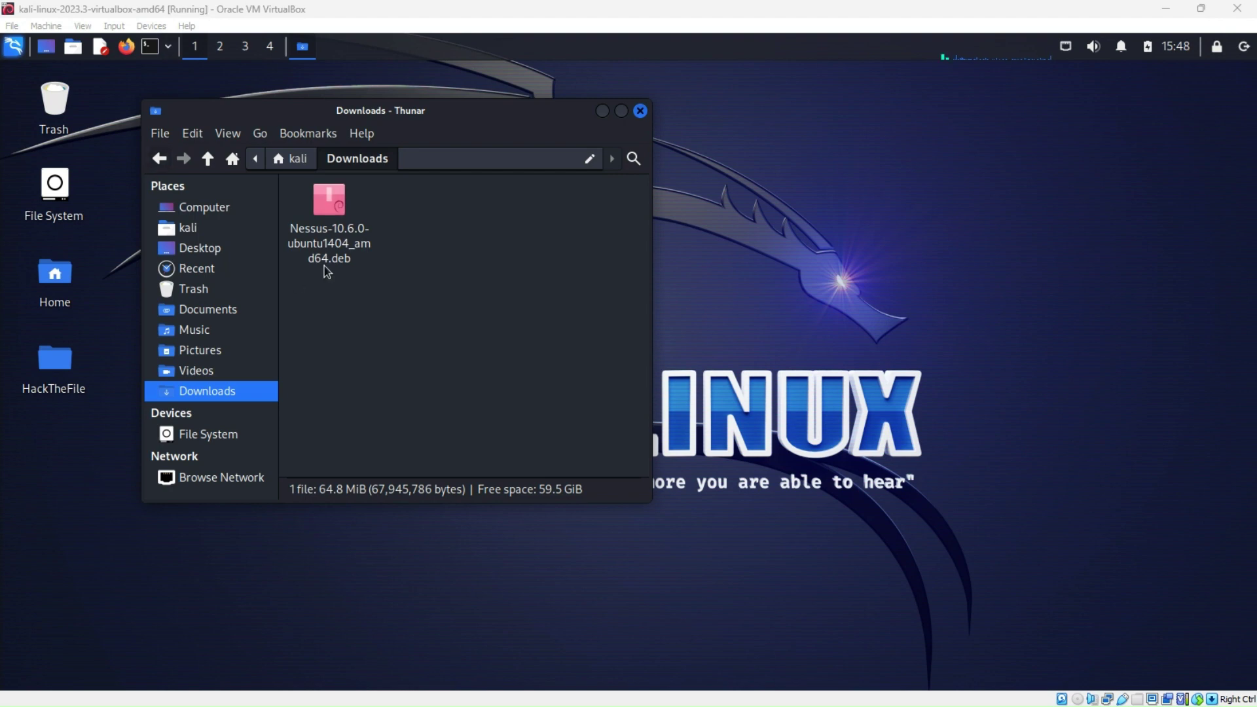
Open a terminal in the Downloads folder and type 'sudo dpkg -i' at the prompt
right_click(412, 333)
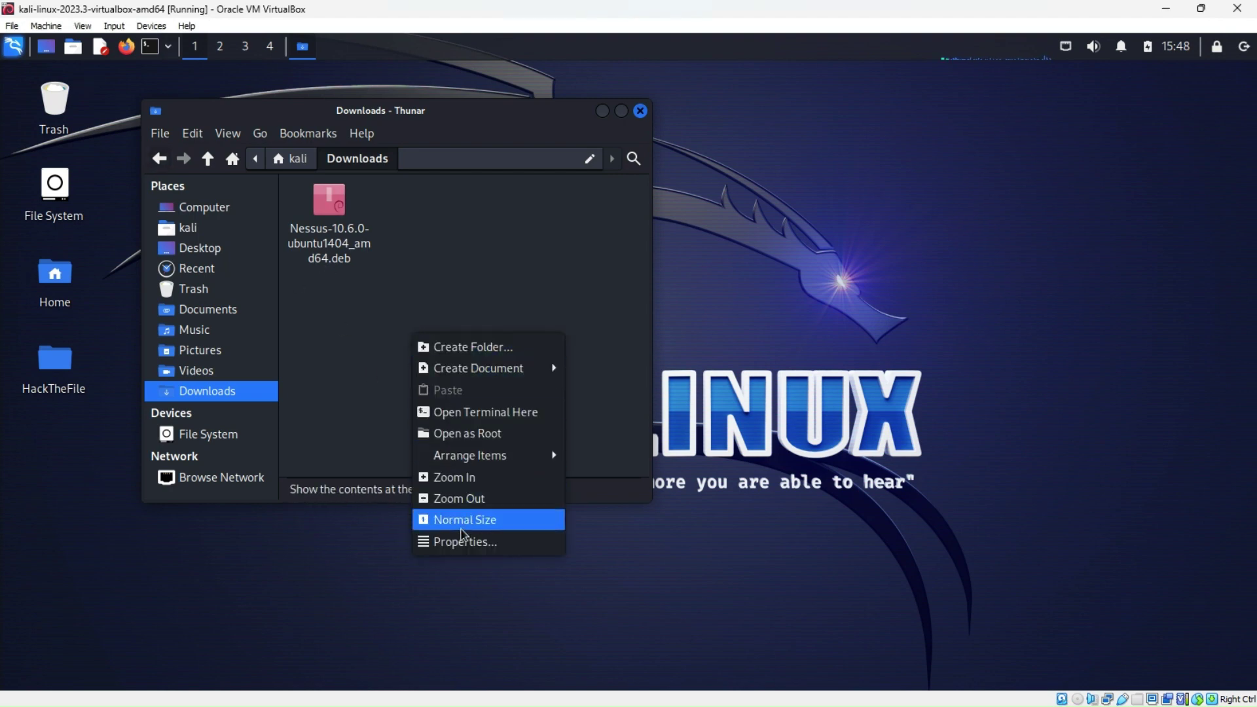
left_click(478, 411)
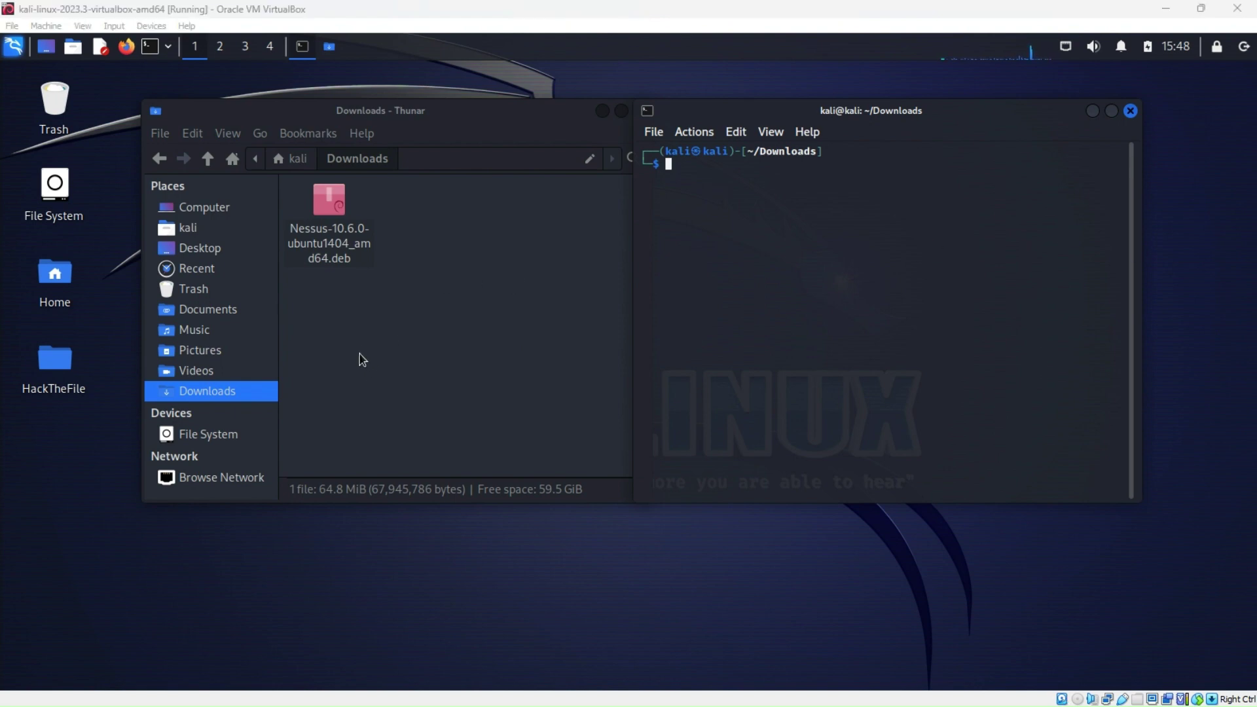
left_click(667, 165)
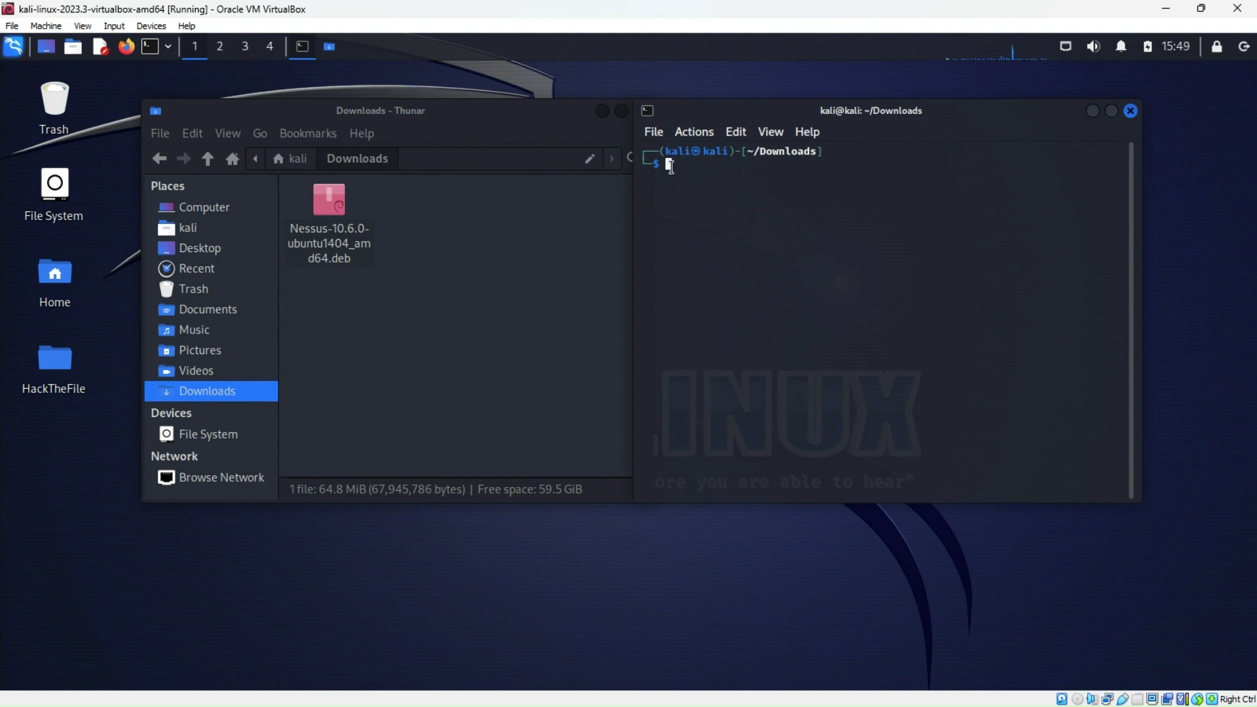
type("sud")
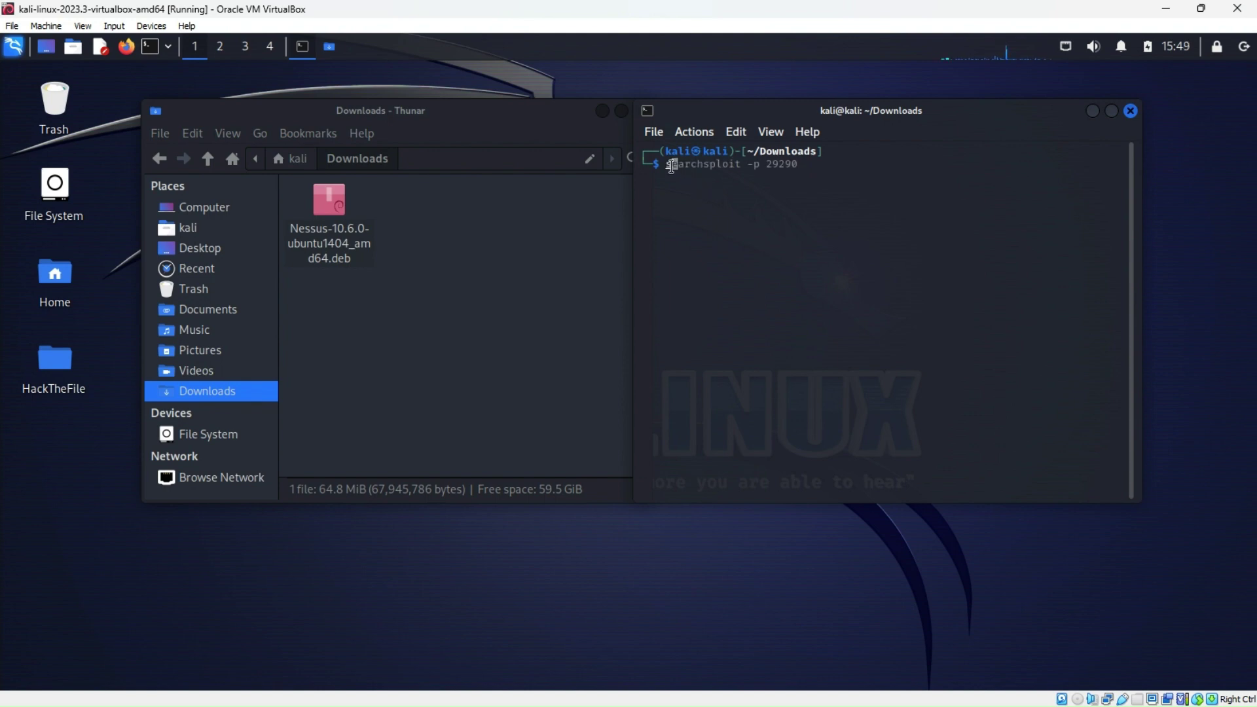
type("o dpkg -i")
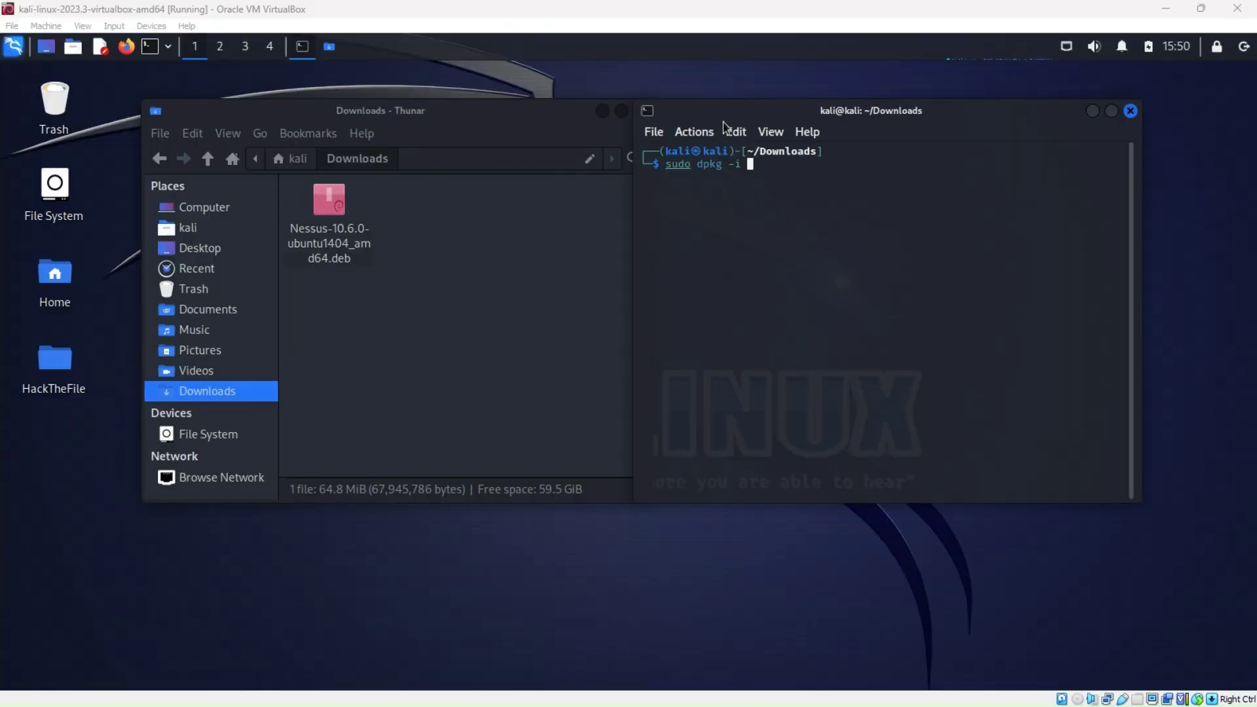
Run 'sudo dpkg -i Nessus-10.6.0-debian6_amd64.deb' with the sudo password; it fails with 'No such file'
left_click(751, 165)
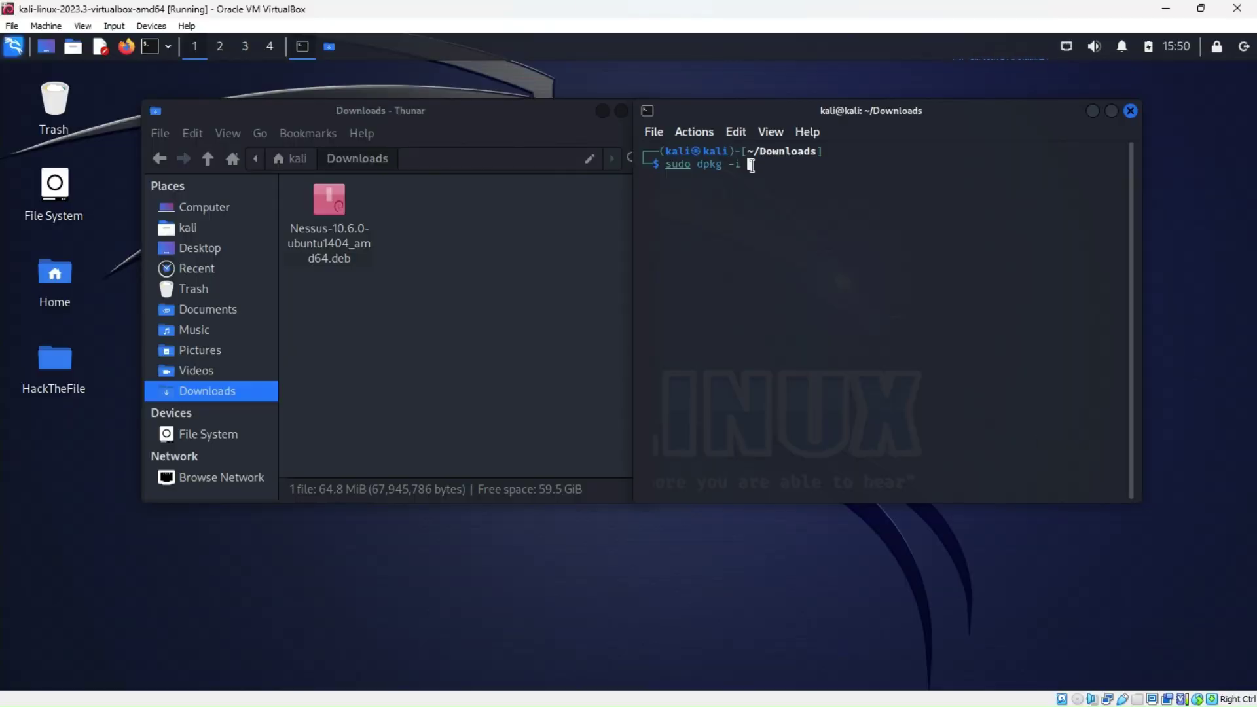
type("Nessus")
type("-")
type("10")
type(".6.0")
type("-debian")
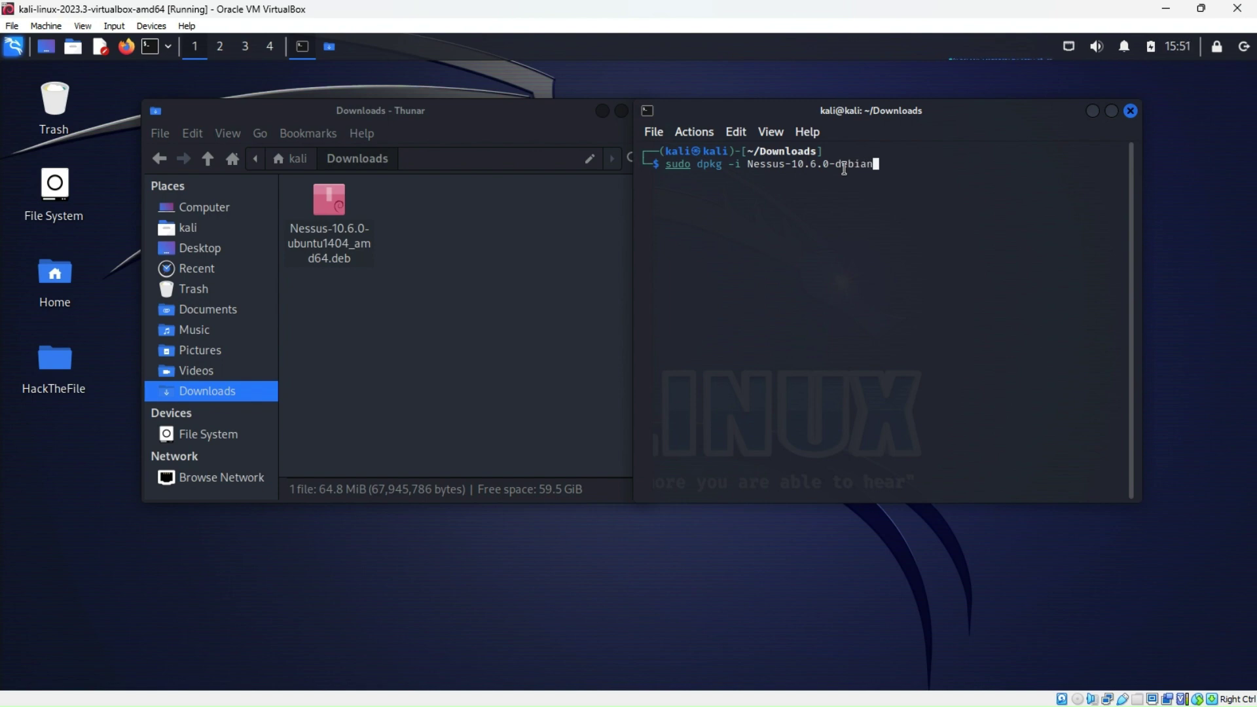
type("6_amd64.deb")
key("Return")
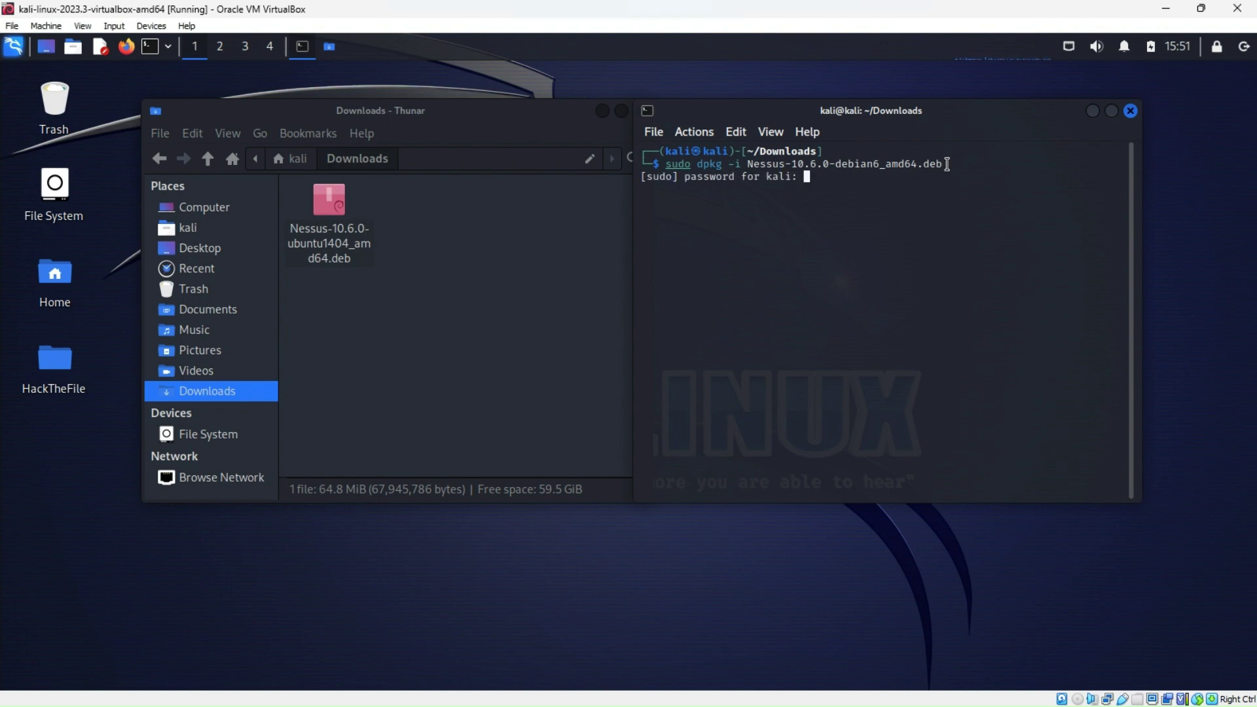
key("Return")
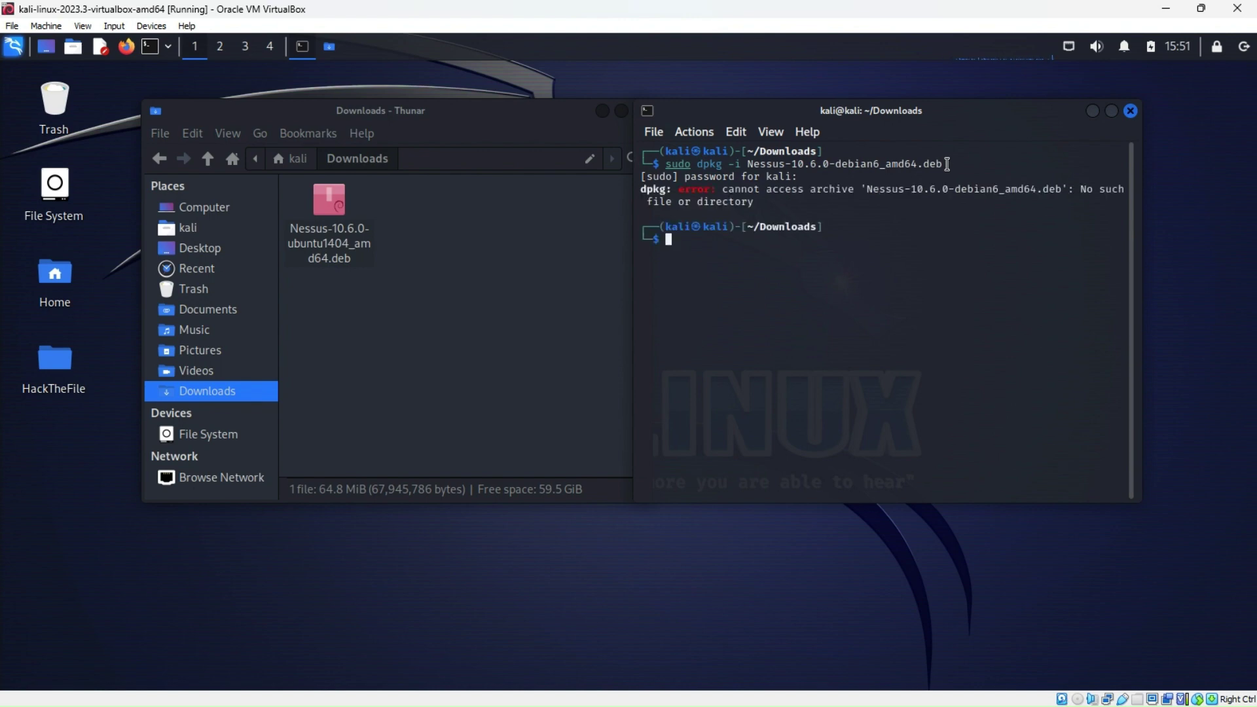
Copy the full Nessus .deb file name from Thunar's Rename box, then cancel it
right_click(349, 234)
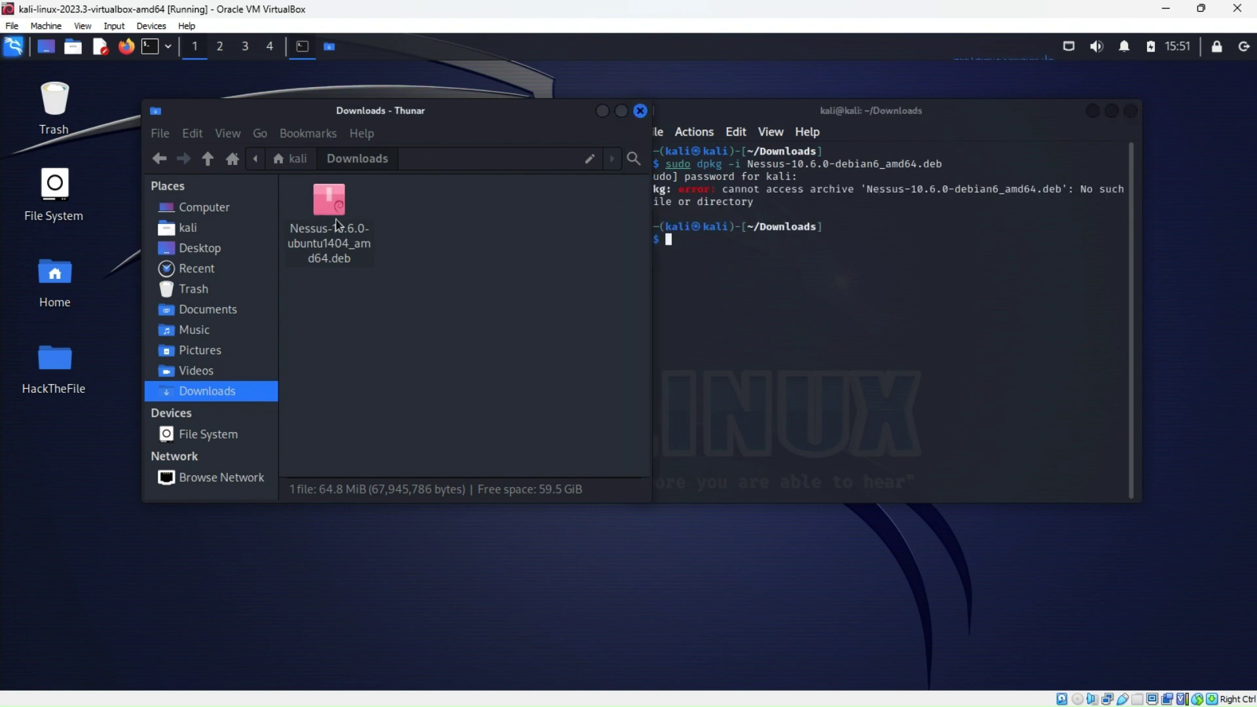
left_click(371, 406)
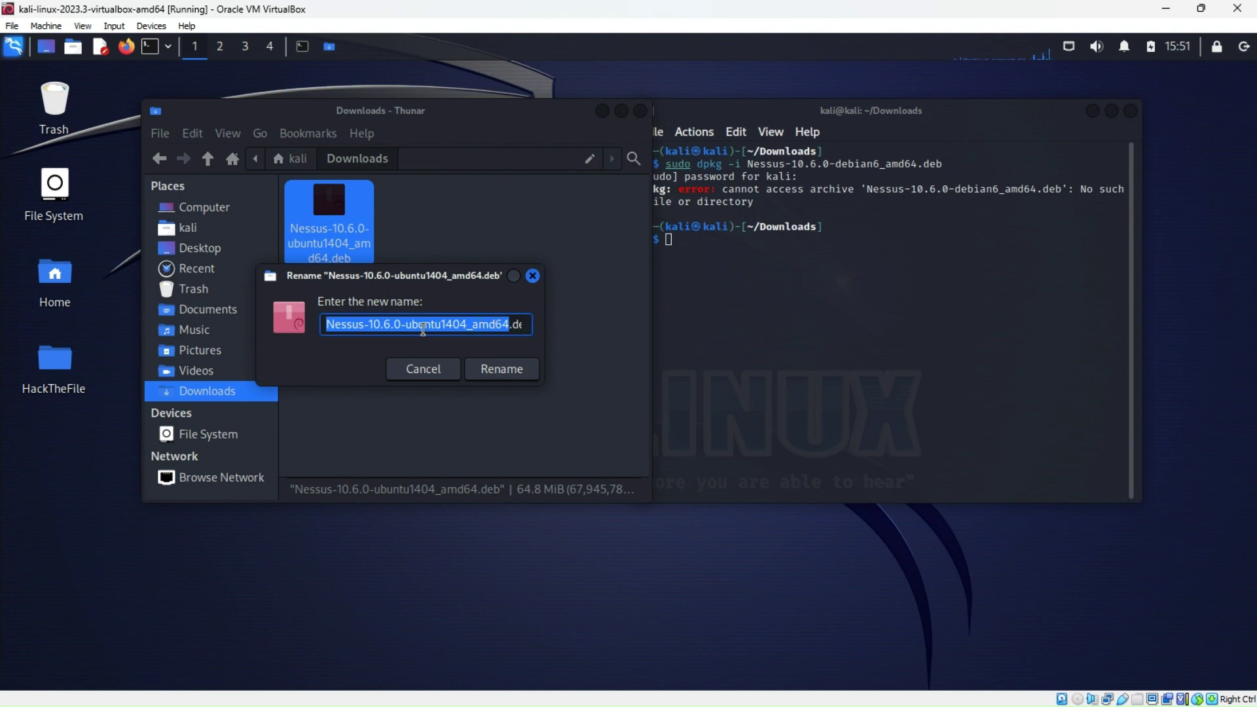
left_click_drag(327, 324, 581, 324)
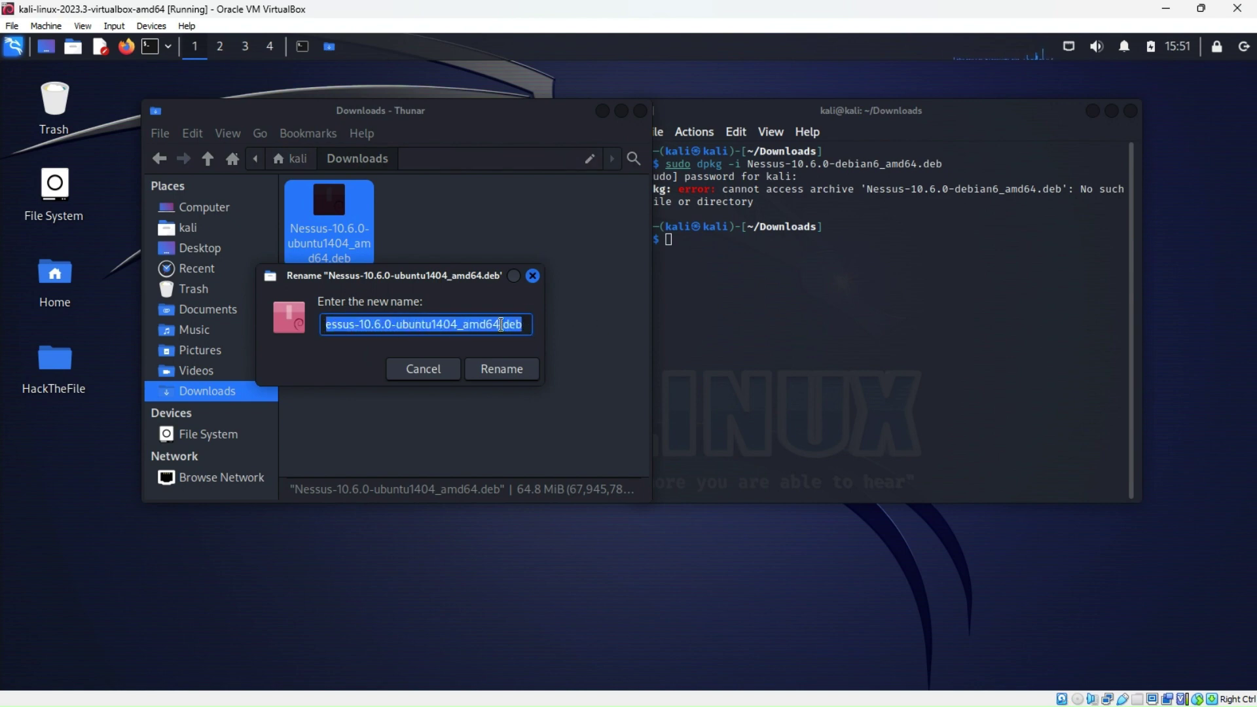
right_click(489, 326)
left_click(526, 367)
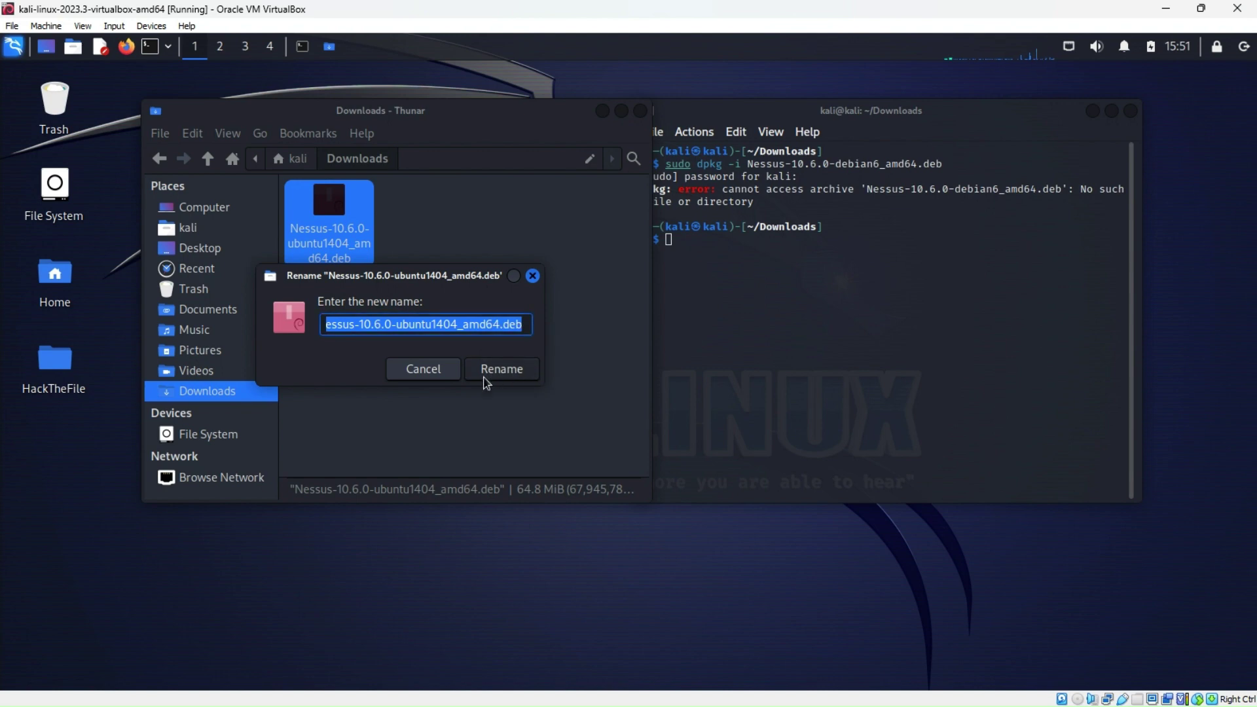
left_click(434, 377)
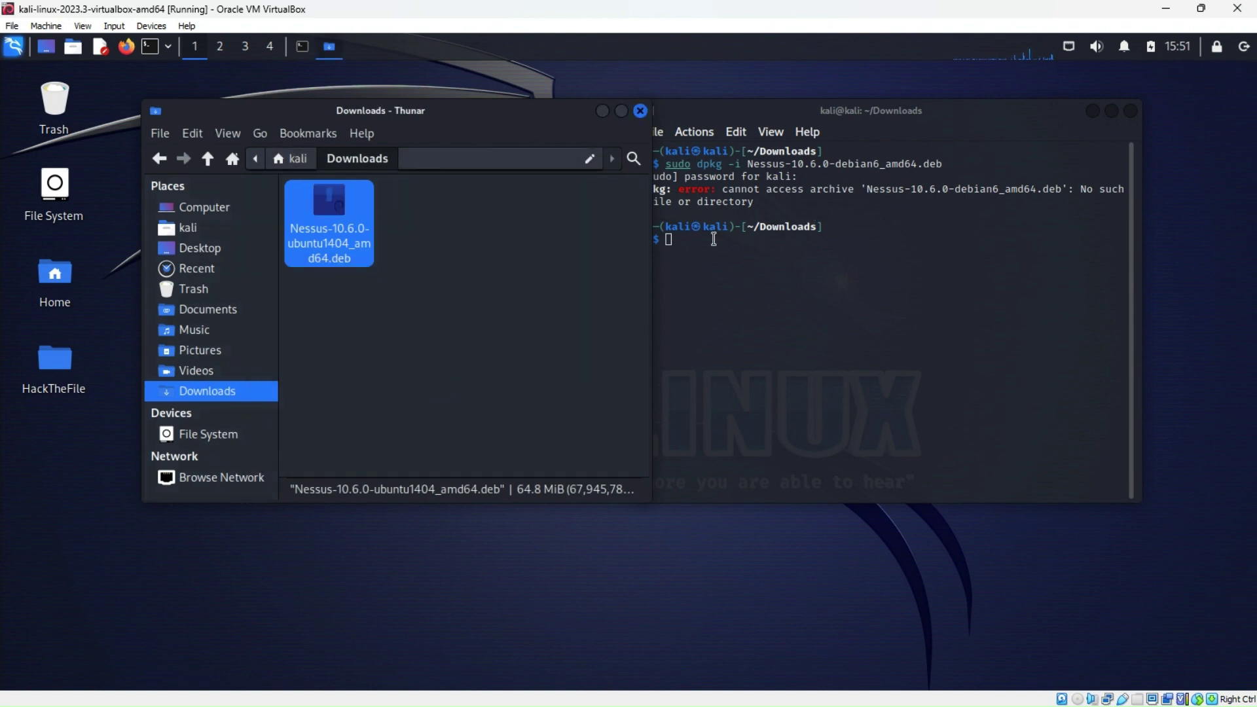
Recall the failed dpkg command and try pasting the copied name at the file name
left_click(669, 241)
key("Up")
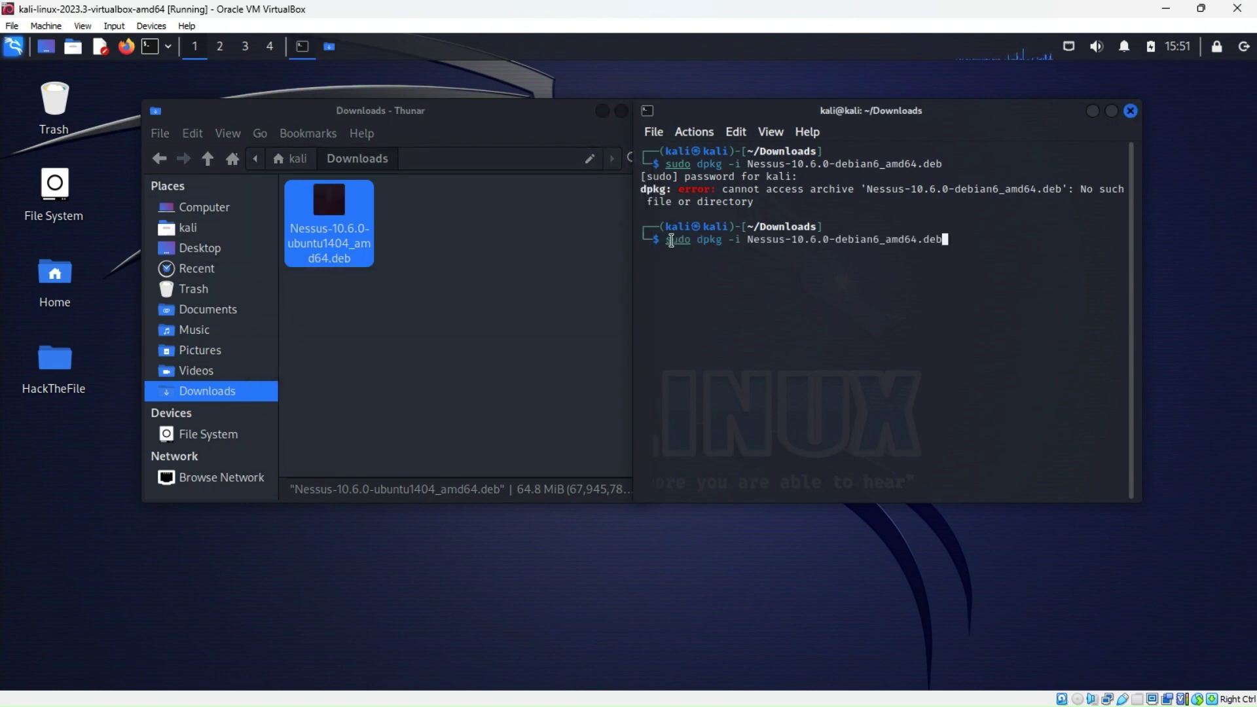
key("Left")
key("Left")
key("Left")
key("Left")
key("Left")
key("Left")
key("Left")
key("Left")
key("Left")
key("Left")
key("Left")
key("Left")
key("Left")
key("Left")
key("Left")
key("Left")
key("Left")
key("Left")
key("Left")
key("Left")
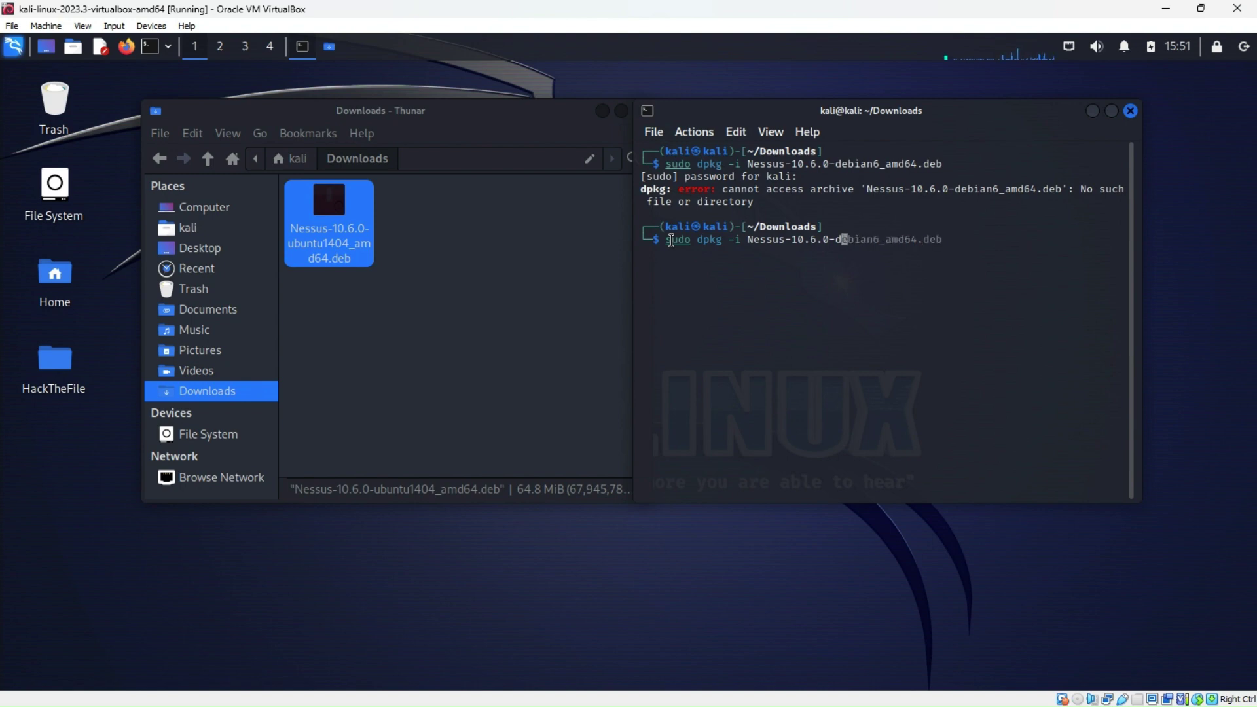
key("Left")
key("Left")
key("Left")
key("Left")
key("Left")
key("Left")
key("Left")
key("Left")
right_click(753, 241)
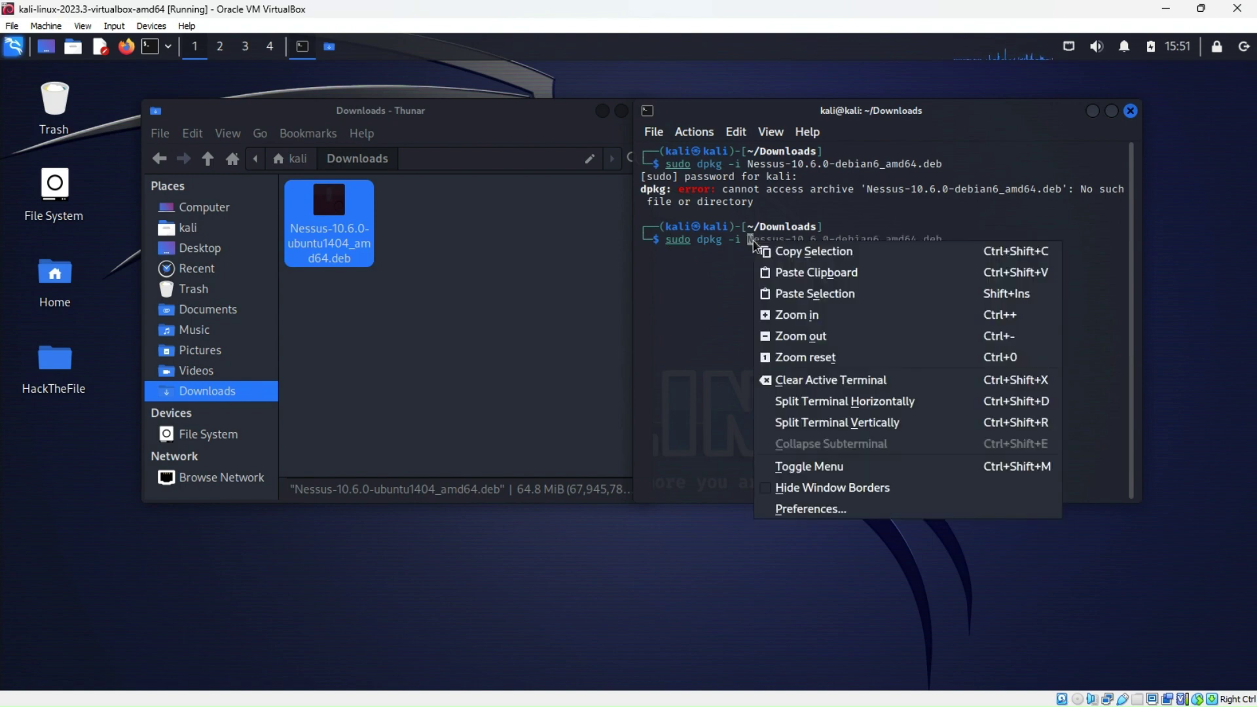
left_click(788, 296)
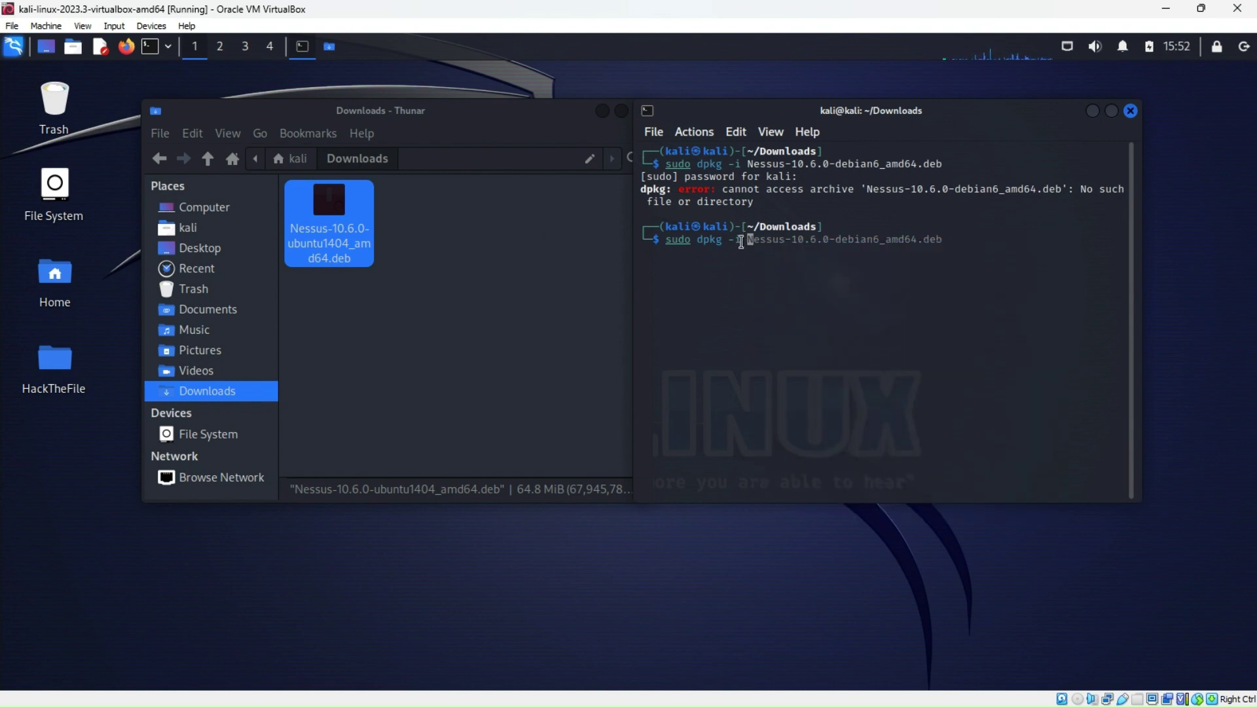
right_click(750, 243)
left_click(794, 292)
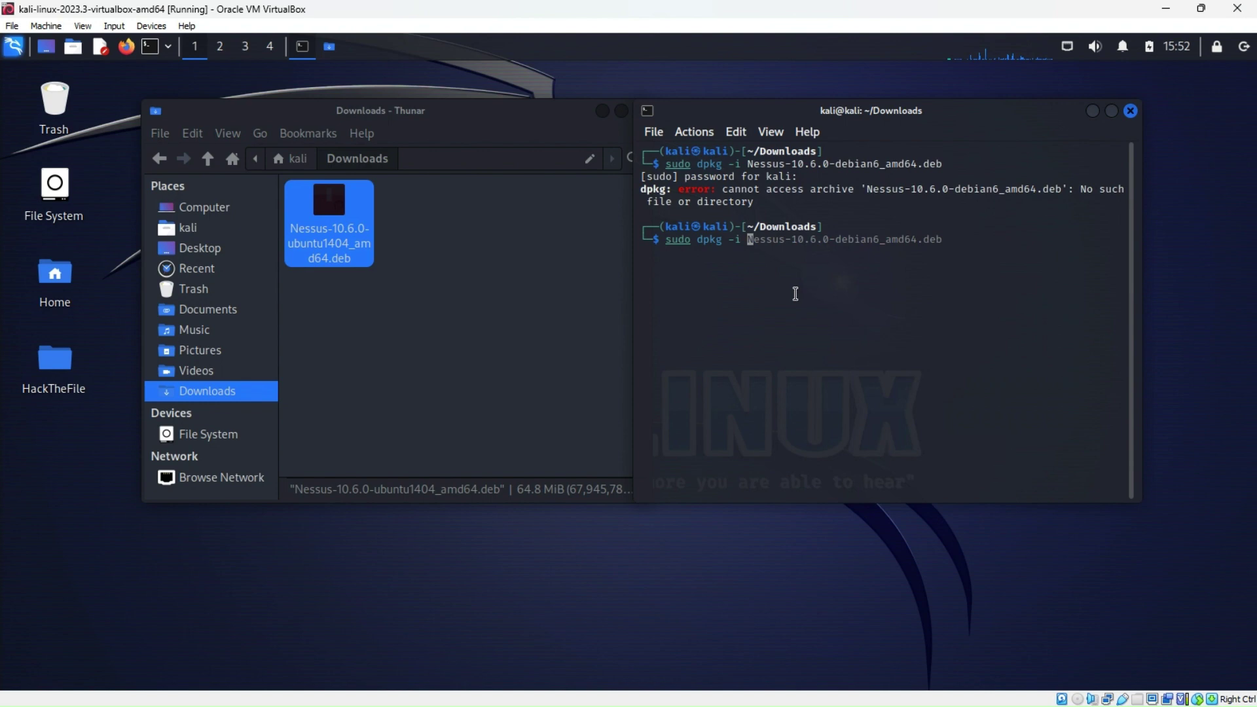
Copy the file name again from the Rename box and paste it into the terminal command
left_click(342, 235)
right_click(341, 235)
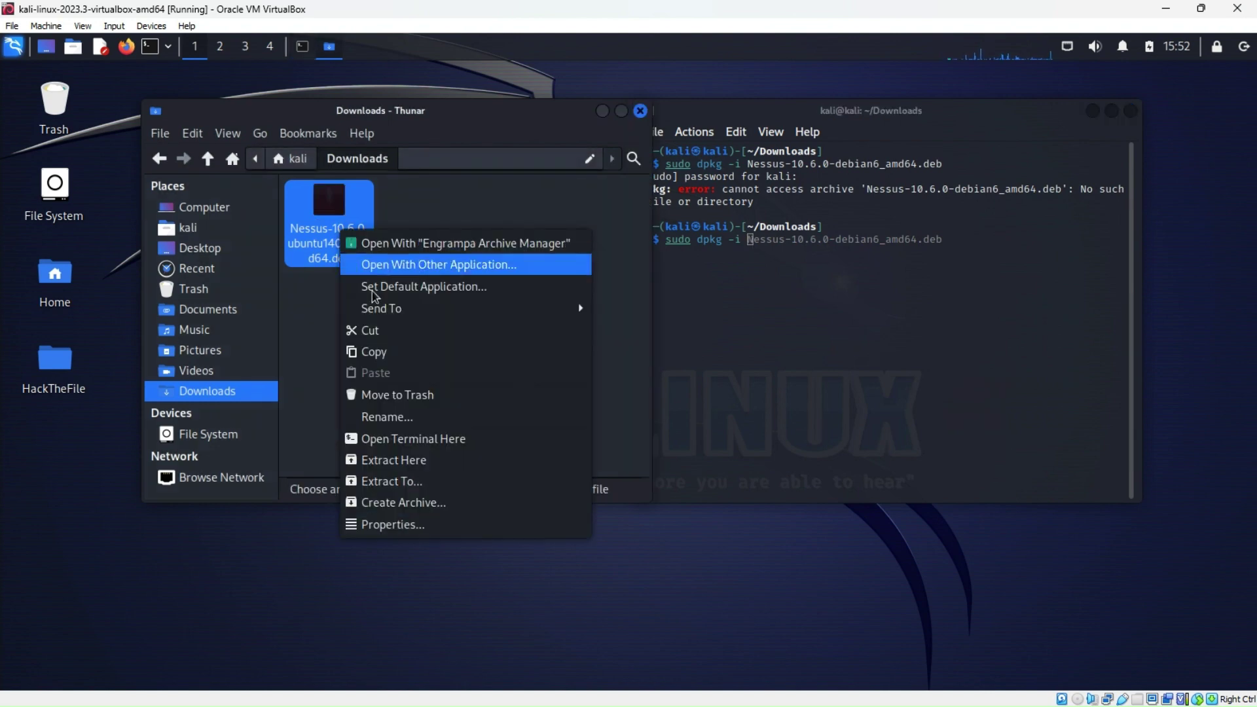
left_click(387, 416)
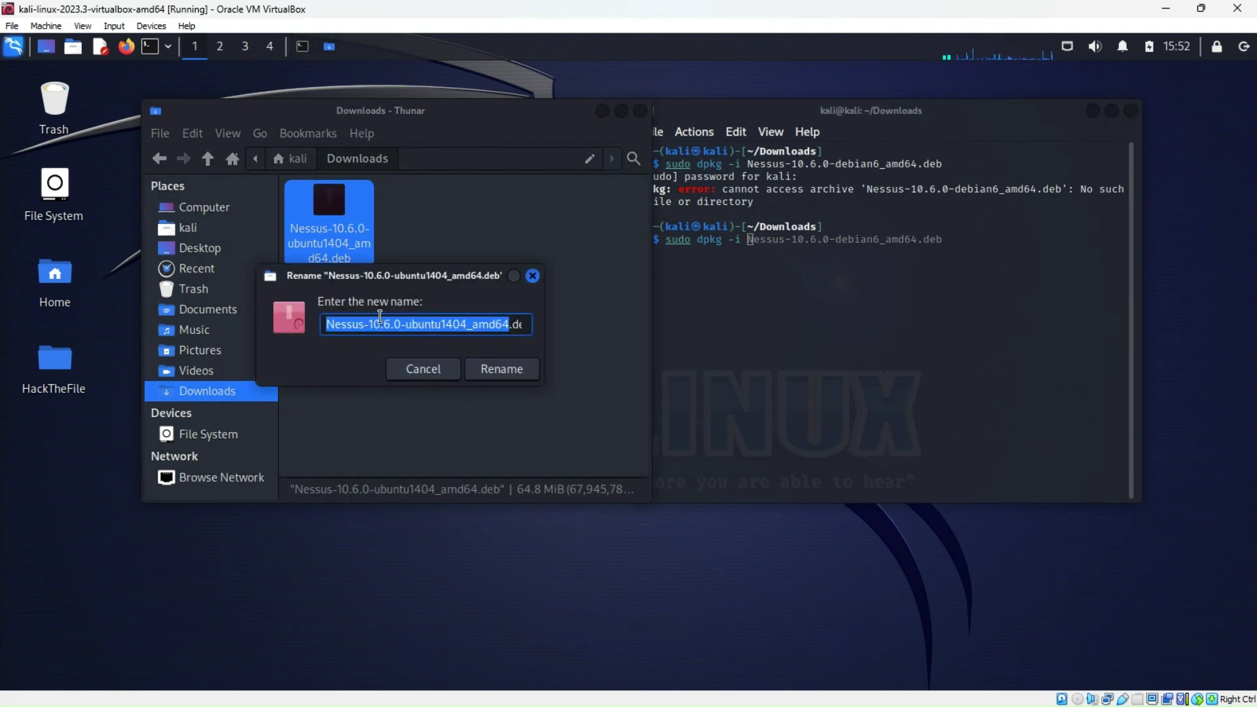
left_click(495, 324)
left_click_drag(329, 324, 717, 322)
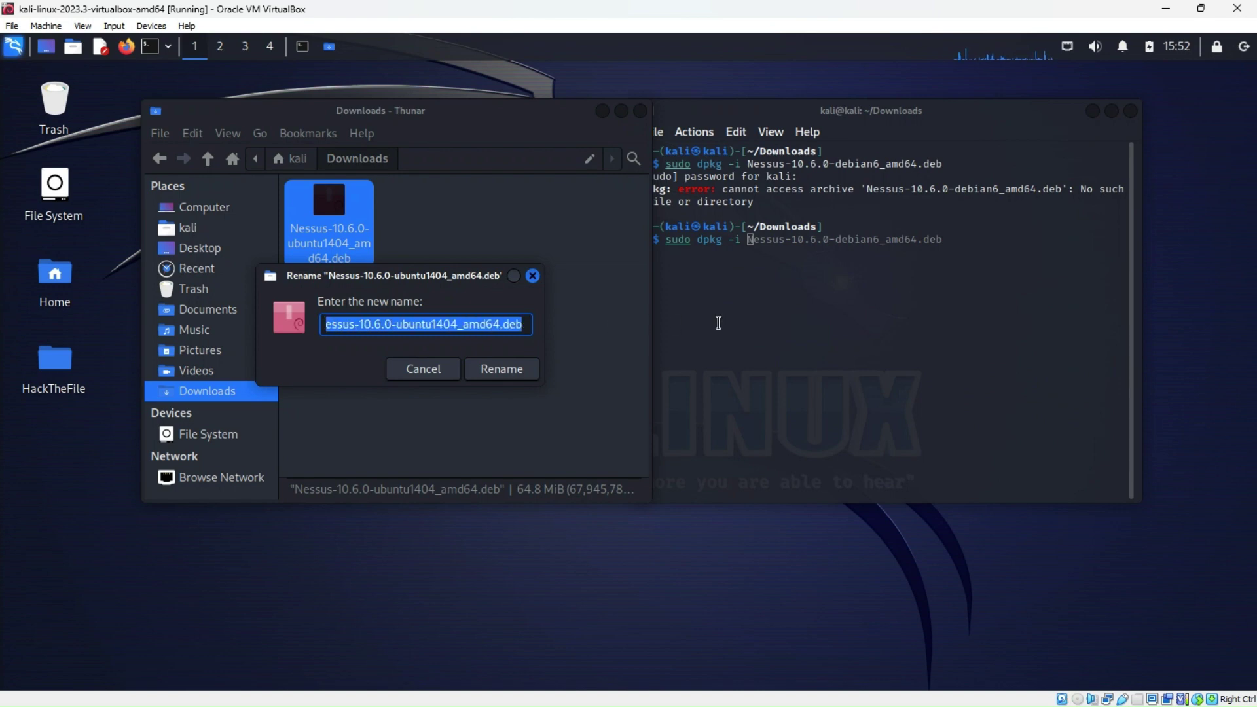
right_click(500, 330)
left_click(535, 361)
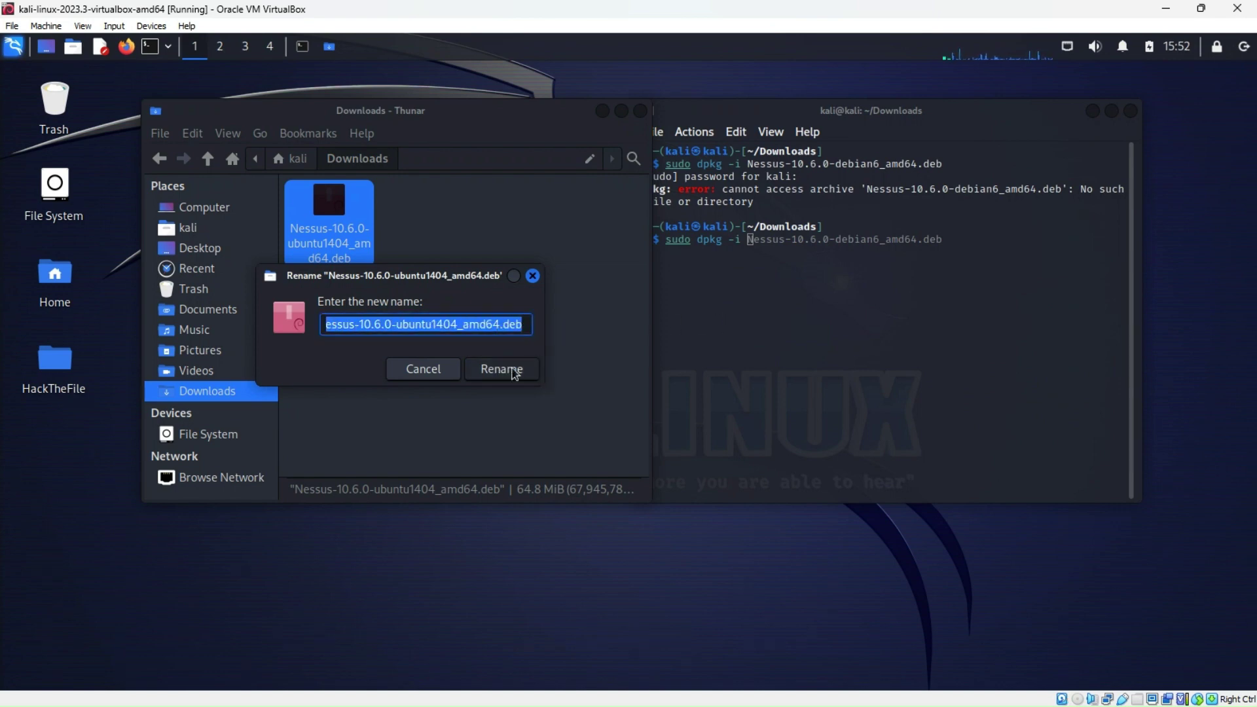
left_click(423, 368)
left_click(750, 246)
right_click(749, 243)
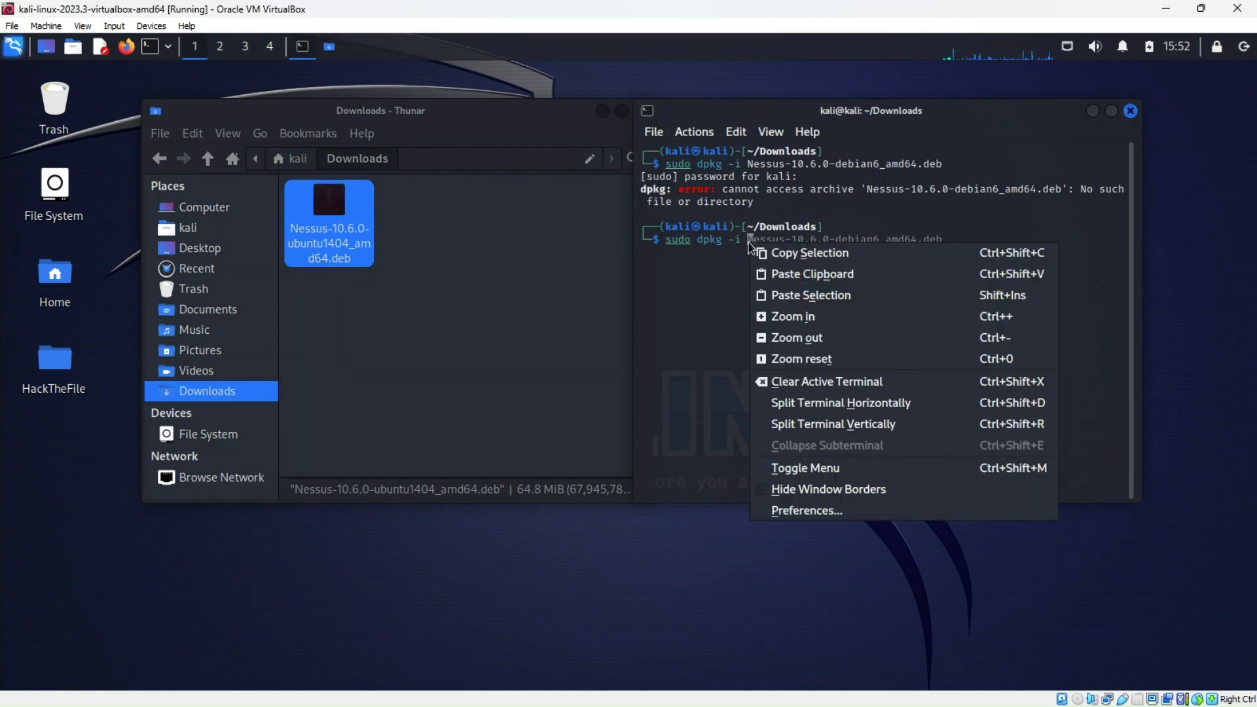
left_click(770, 296)
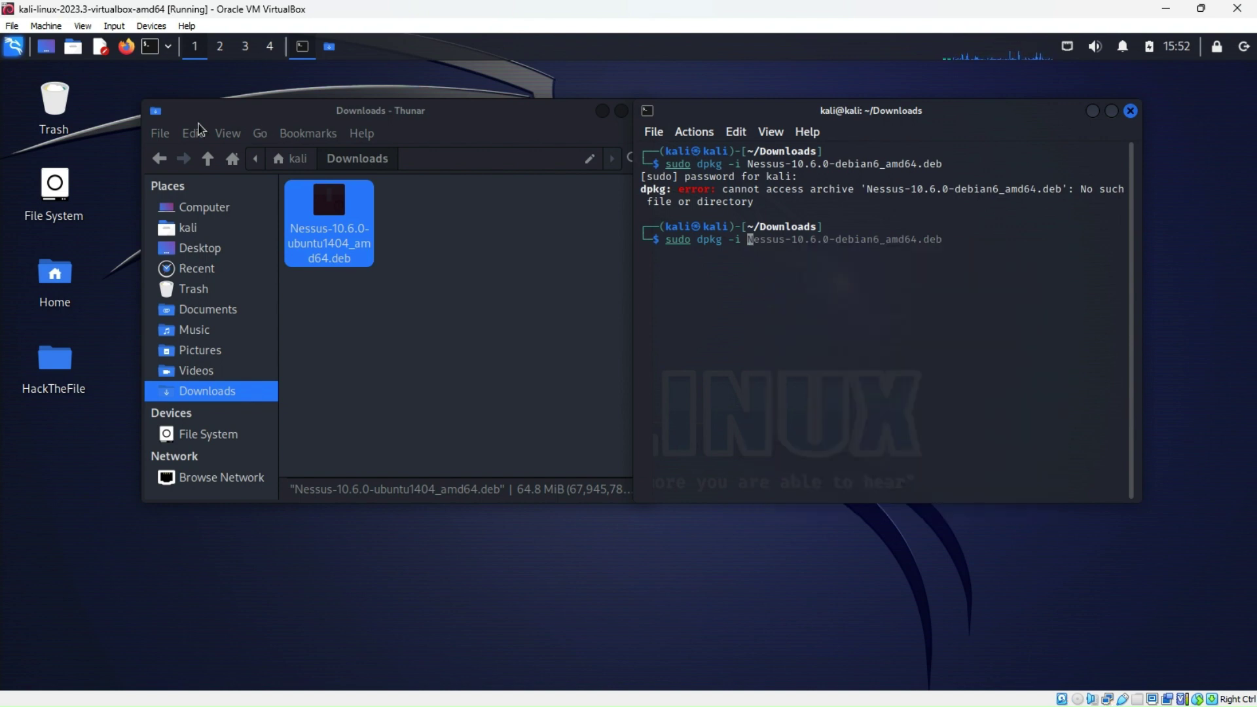
Select the file name once more in the Rename box, cancel, and paste into the command
right_click(327, 242)
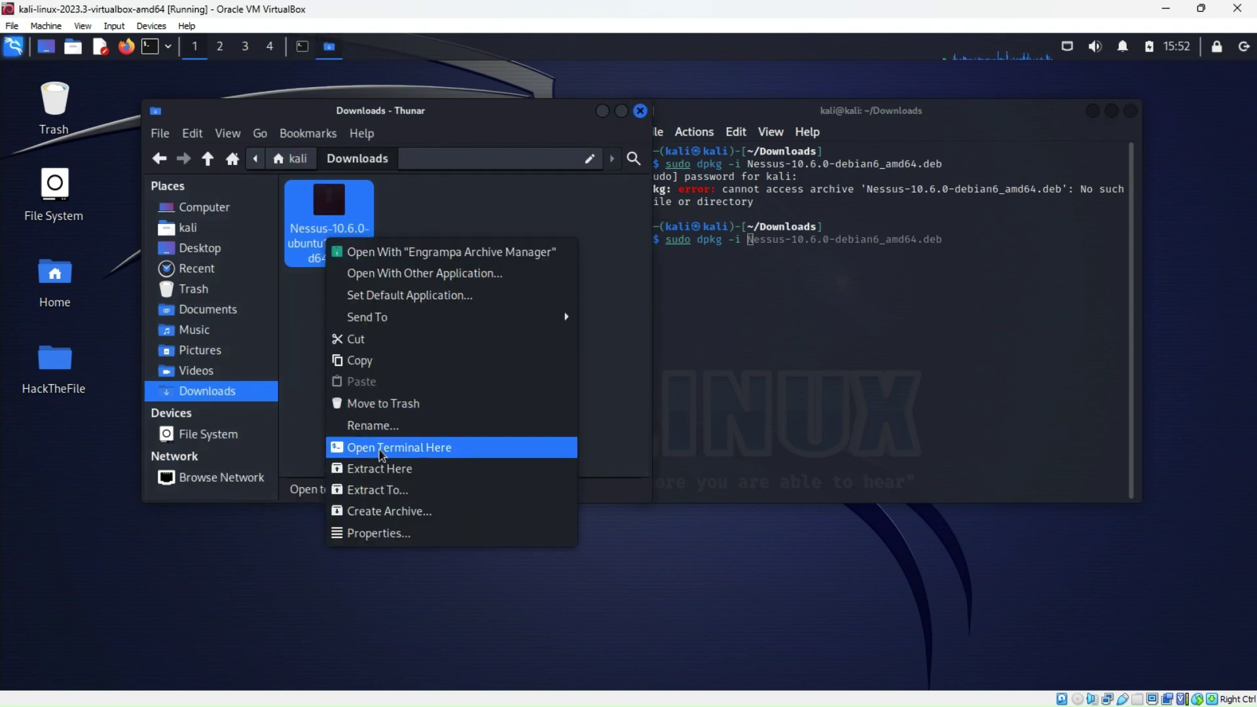
left_click(375, 426)
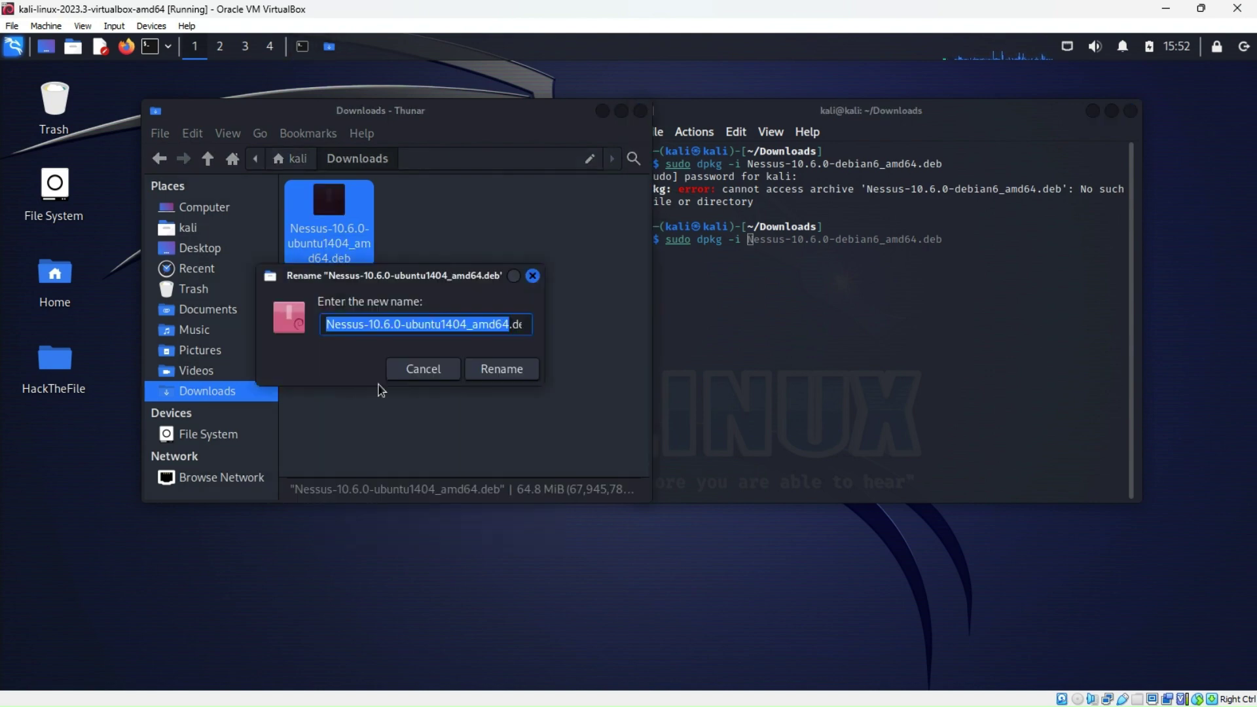
left_click(411, 326)
left_click_drag(327, 323, 552, 323)
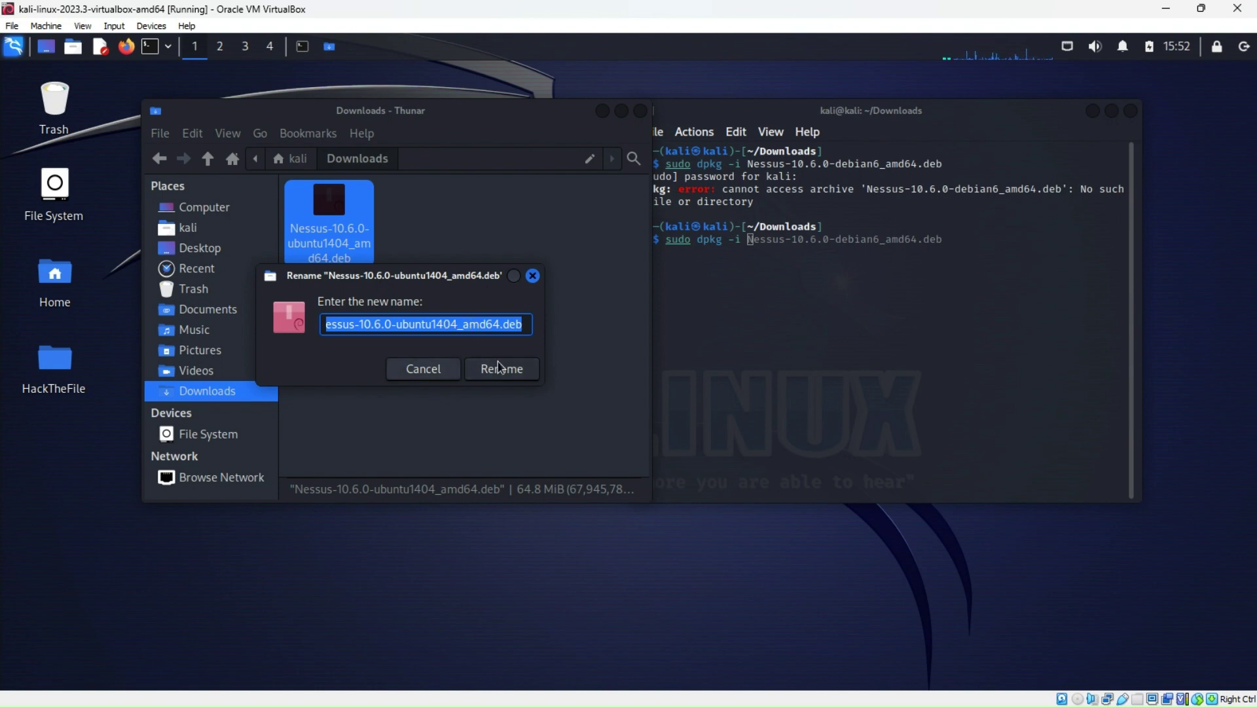
left_click(452, 370)
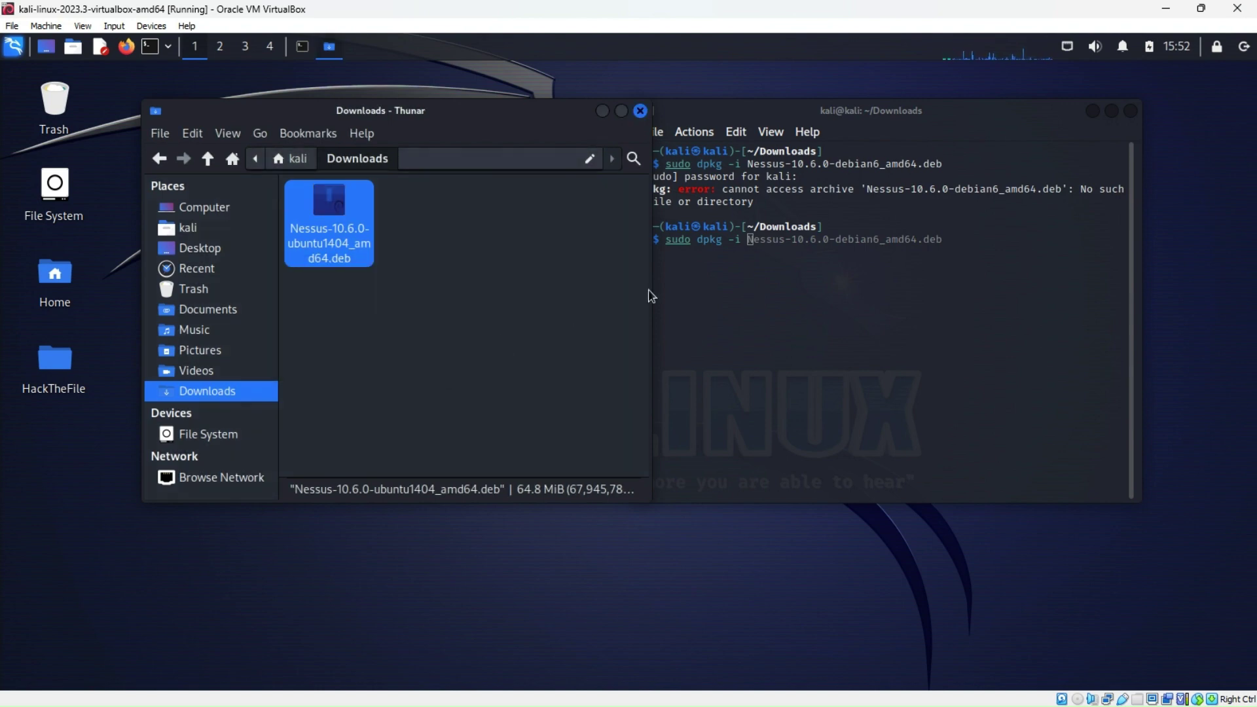
right_click(750, 241)
left_click(785, 290)
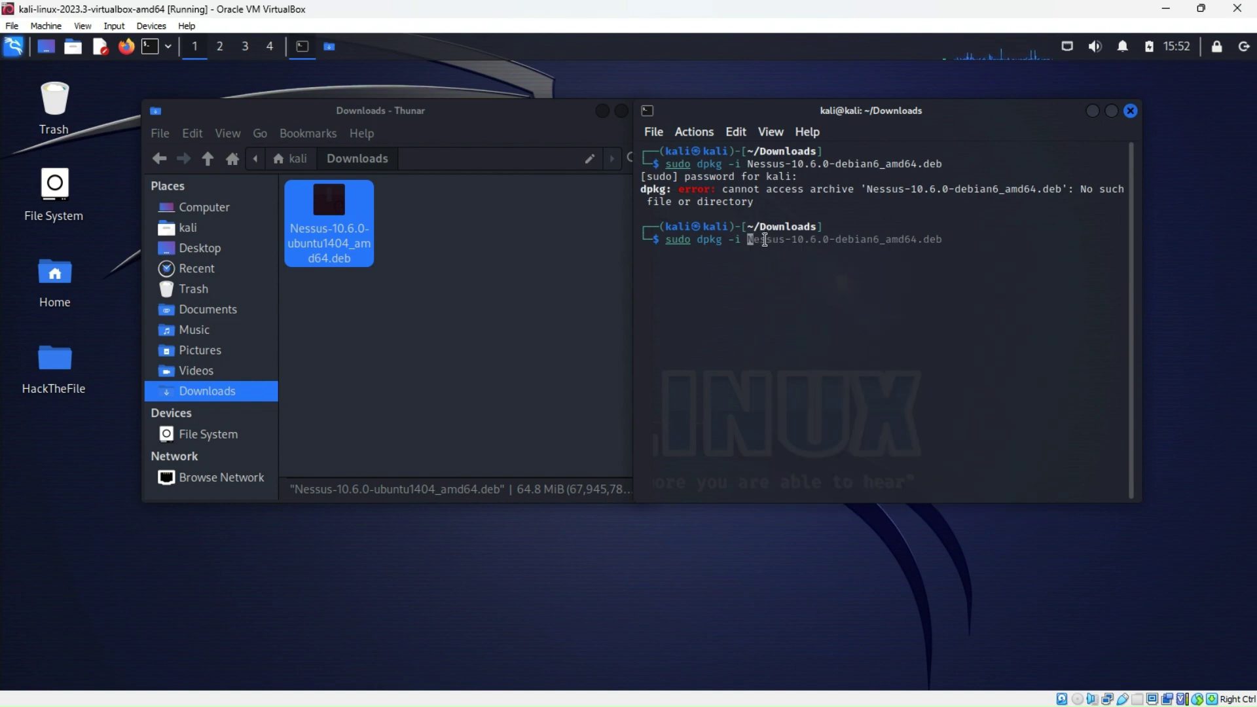
Clear the half-typed command and list the files in the Downloads folder
type("Nes")
key("Left")
key("Left")
key("Left")
key("Left")
key("Left")
key("Left")
key("Left")
key("Left")
key("Left")
key("Left")
key("Left")
key("Left")
key("Left")
key("ctrl+u")
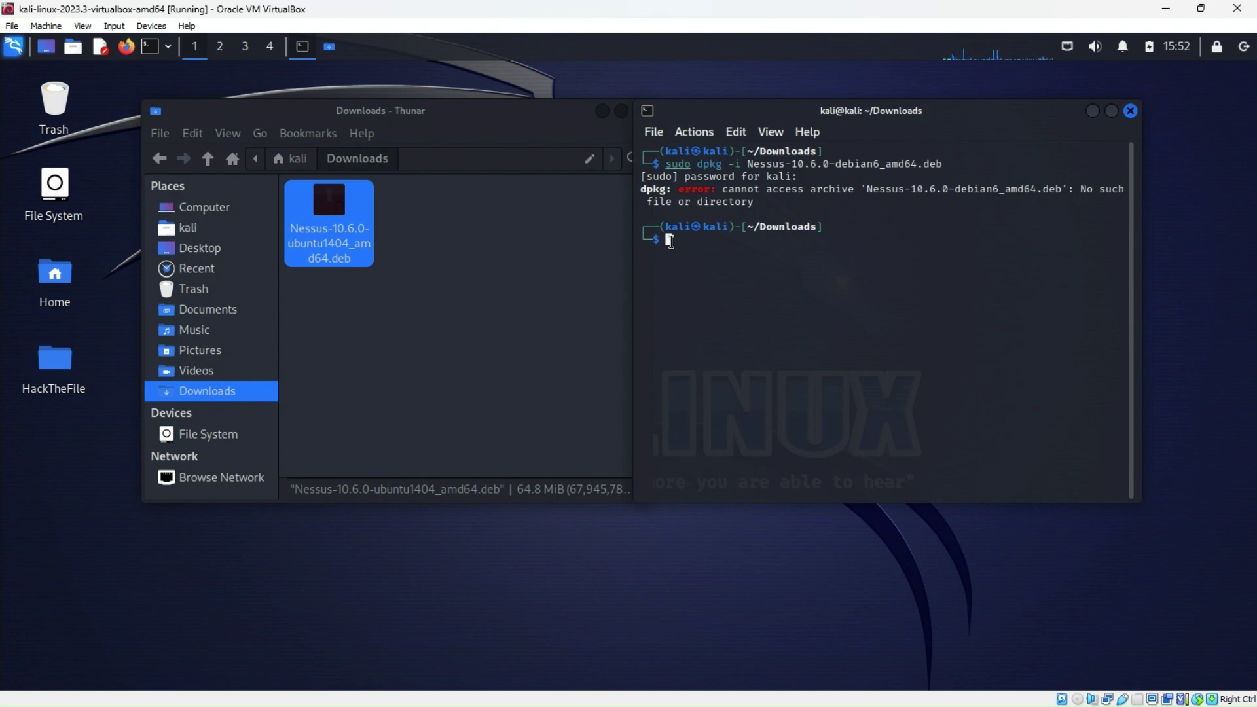
type("ss")
key("Return")
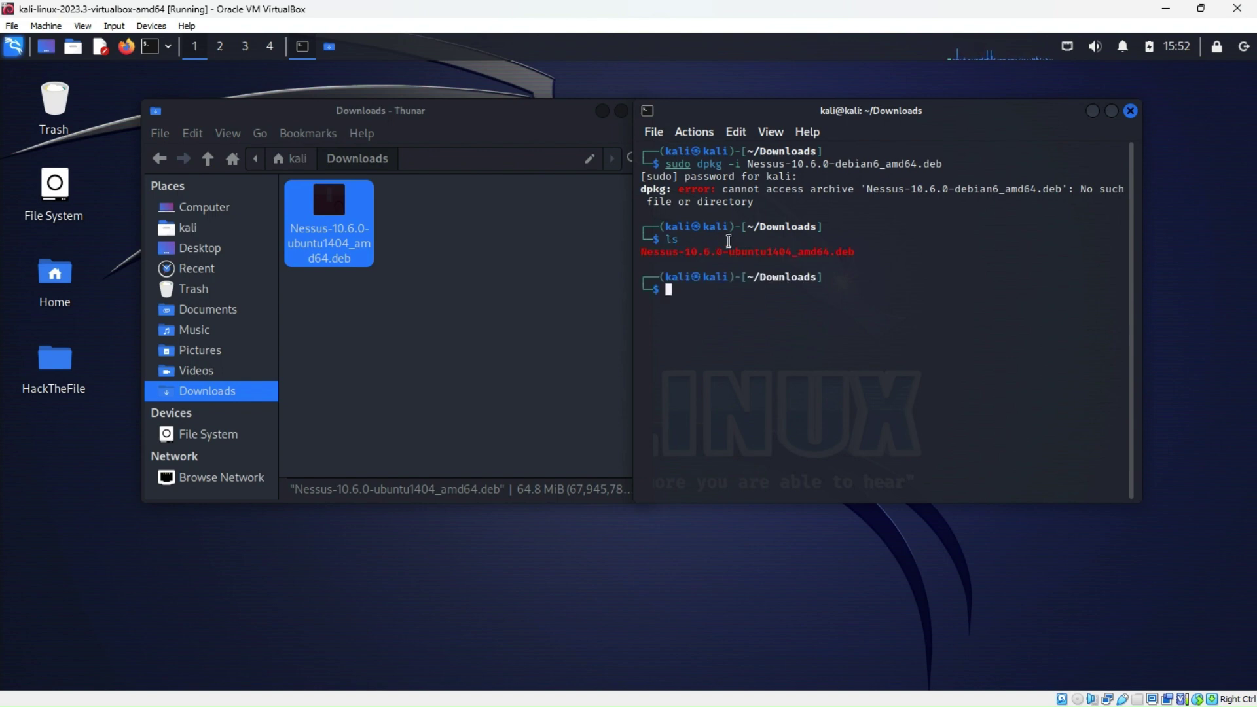
Copy the listed Nessus-10.6.0-ubuntu1404_amd64.deb name and paste it into the recalled dpkg command
left_click_drag(644, 250, 854, 252)
right_click(853, 252)
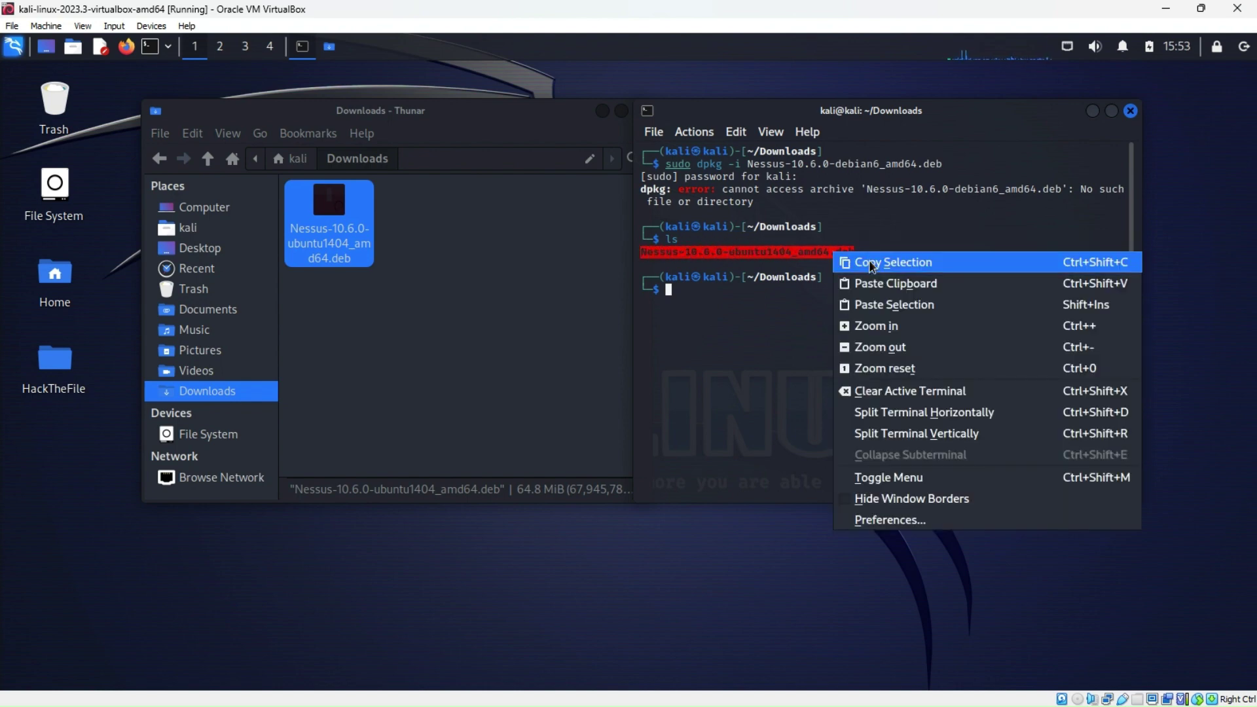
left_click(869, 261)
left_click(669, 291)
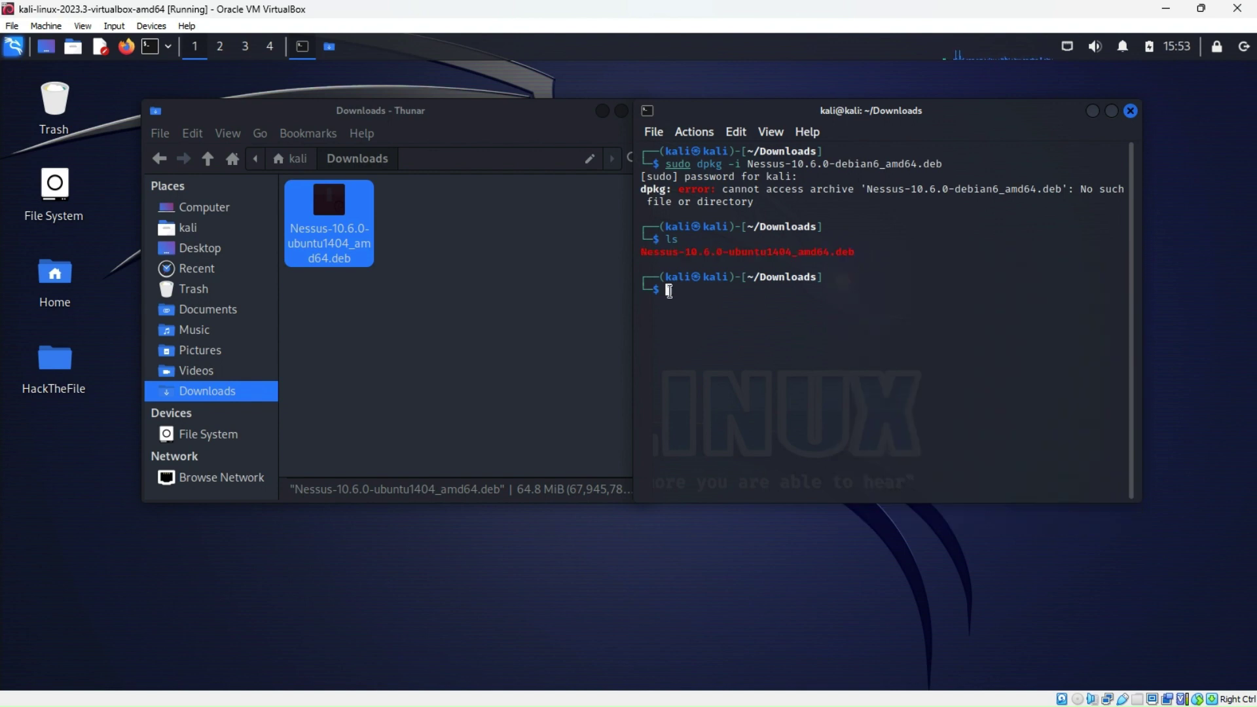
key("Up")
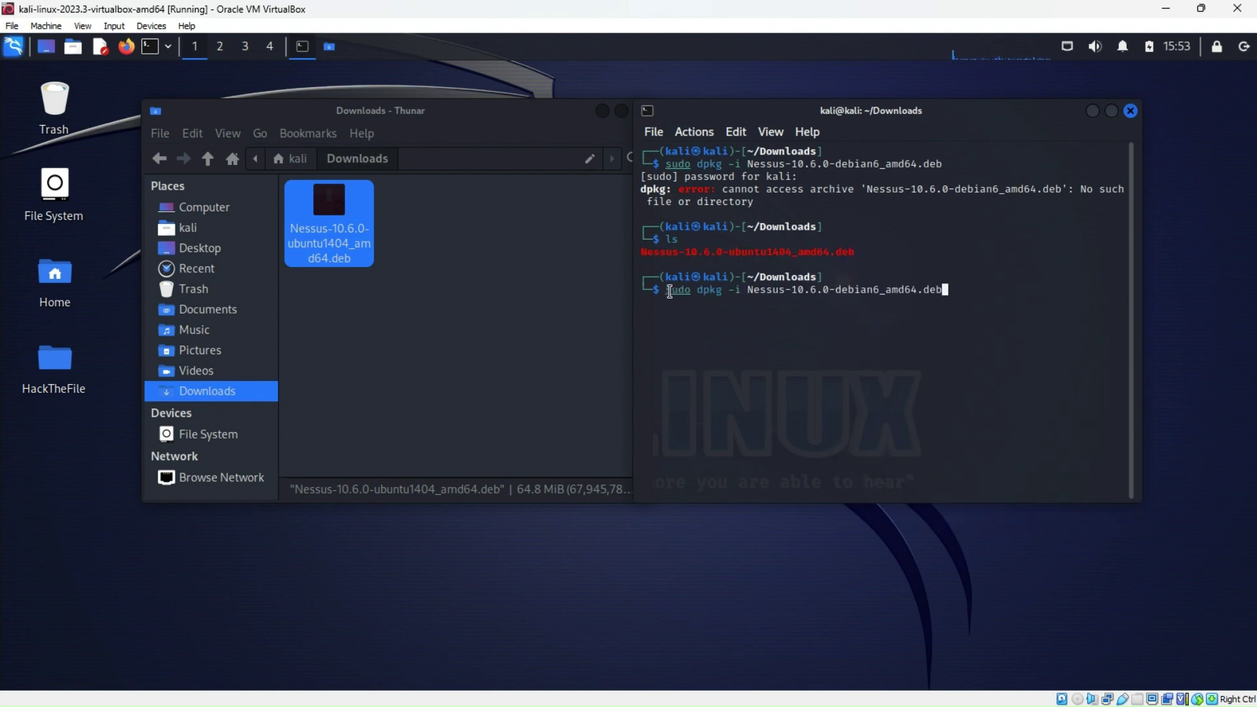
key("Left")
key("Left")
key("Left")
key("Left")
key("Left")
key("Left")
key("Left")
key("Left")
key("Left")
key("Left")
key("Left")
key("Left")
key("Left")
key("Left")
key("Left")
key("Left")
key("Left")
key("Left")
key("Left")
key("Left")
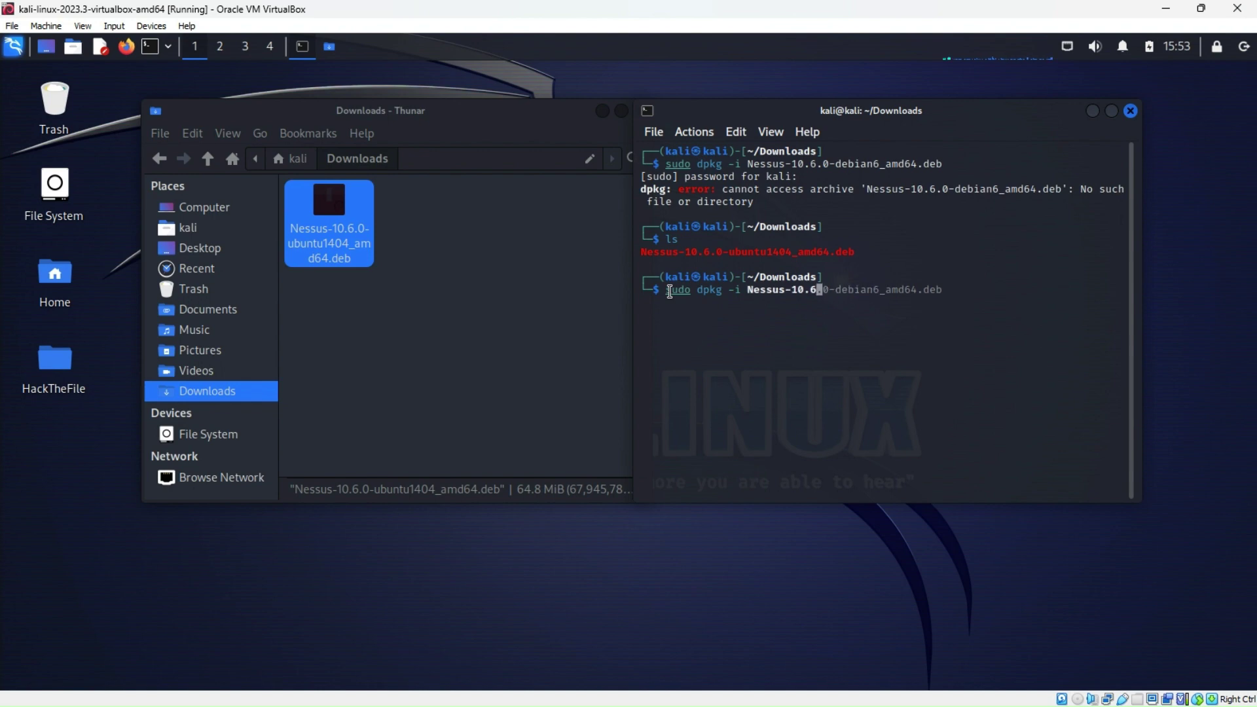
key("Left")
key("Left")
key("Left")
key("Left")
key("Left")
right_click(749, 289)
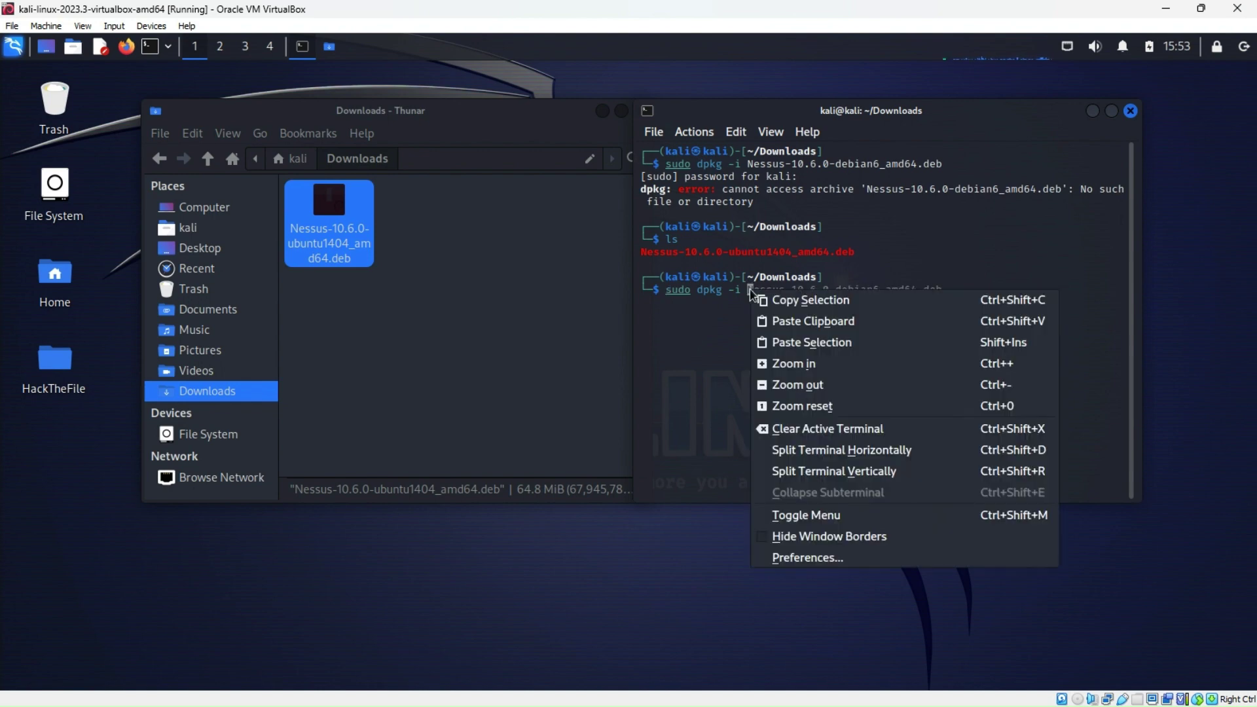
left_click(771, 341)
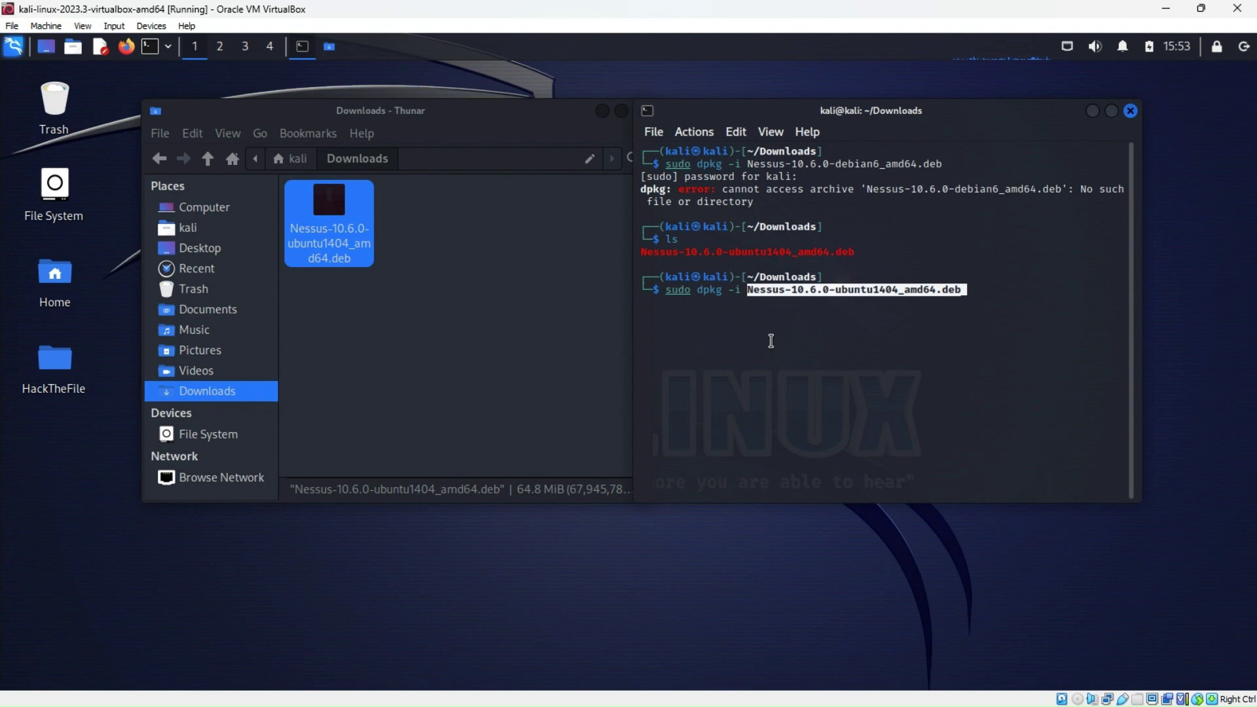
key("End")
Run the Nessus package install, then run 'sudo systemctl enable nessusd'
key("Return")
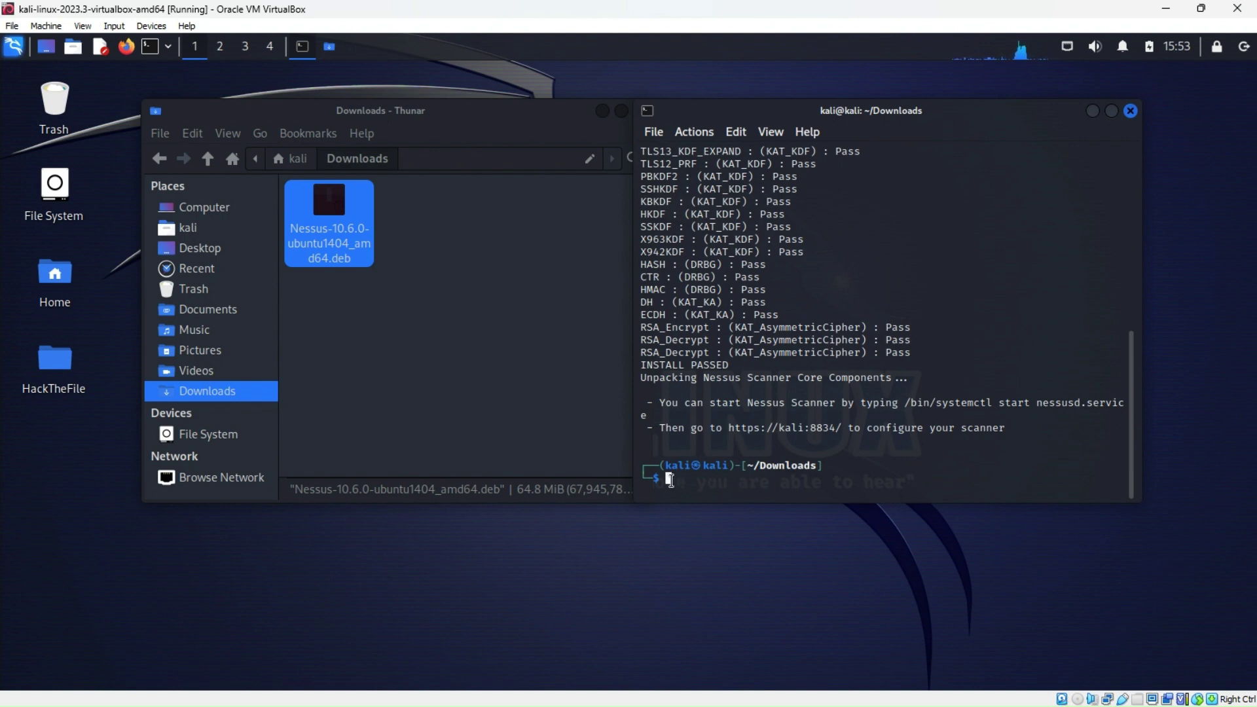
type("sudo")
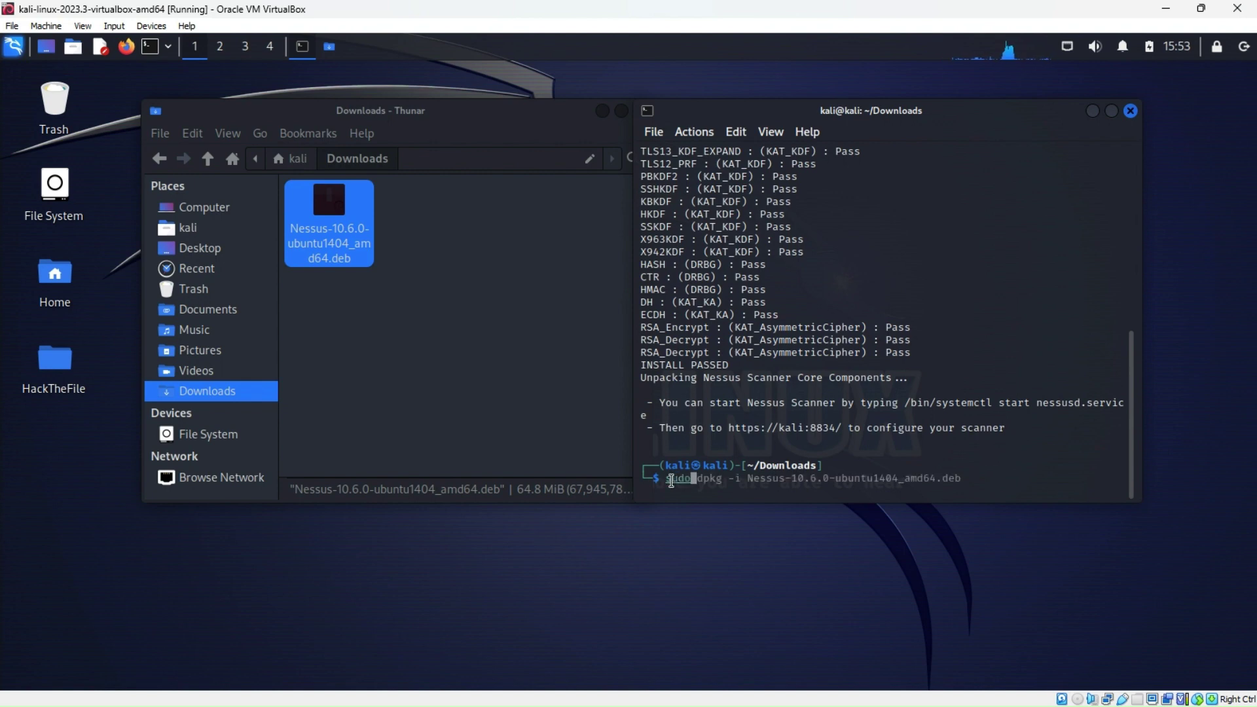
type(" sys")
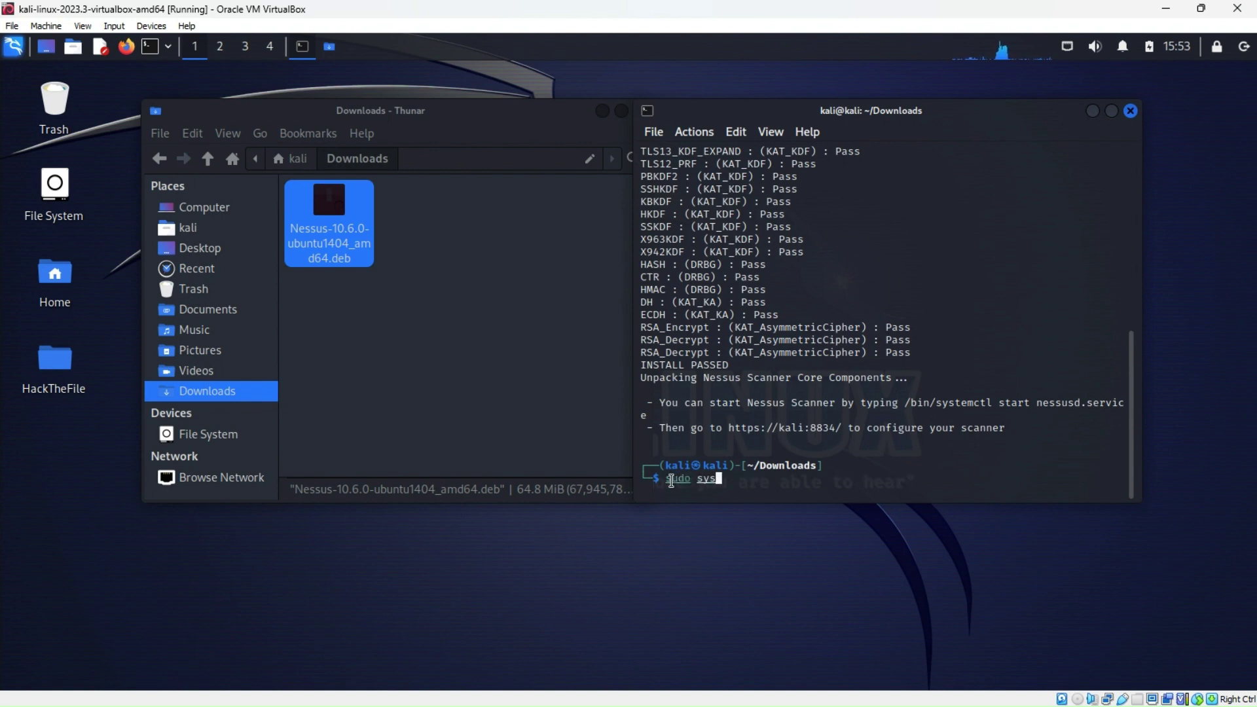
type("temctl")
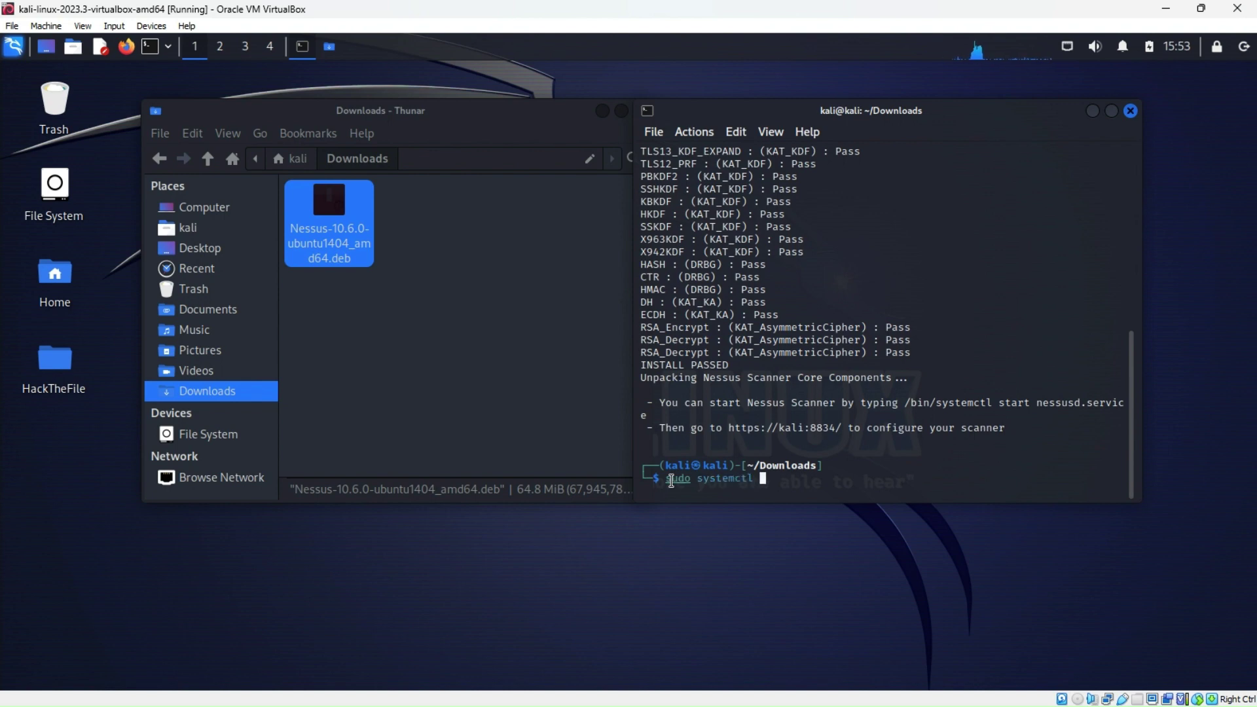
type(" enable nessusd")
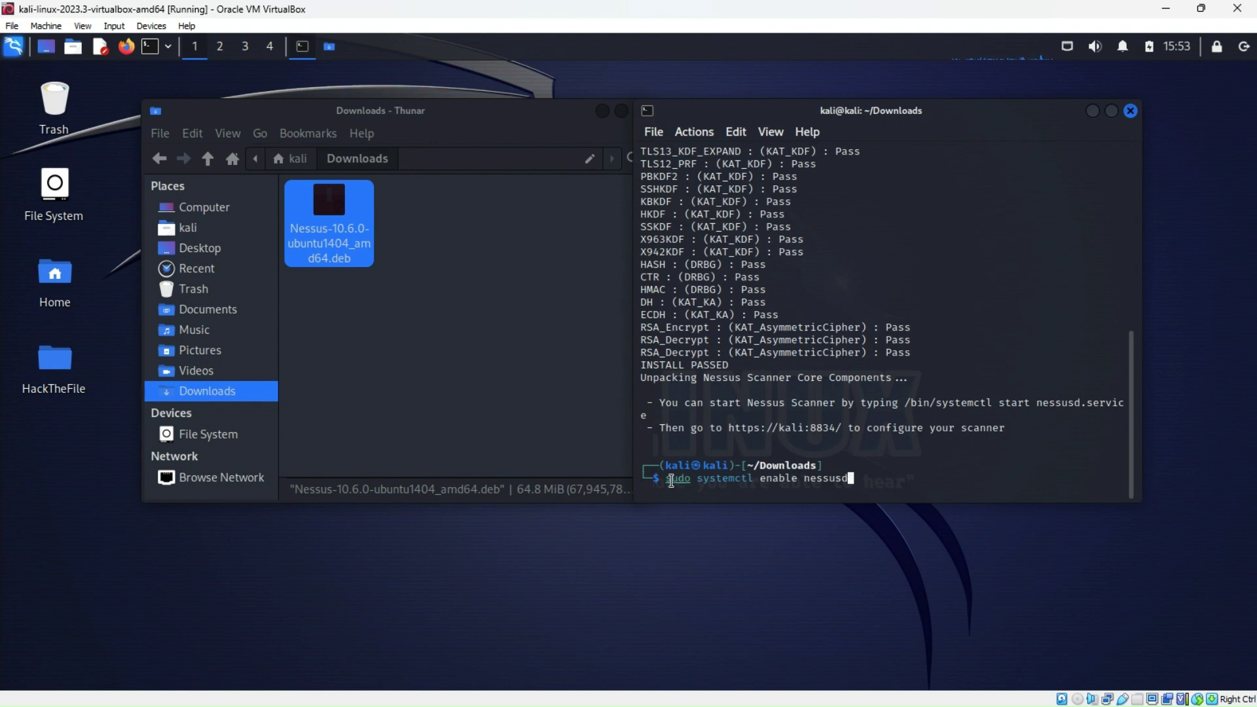
key("Return")
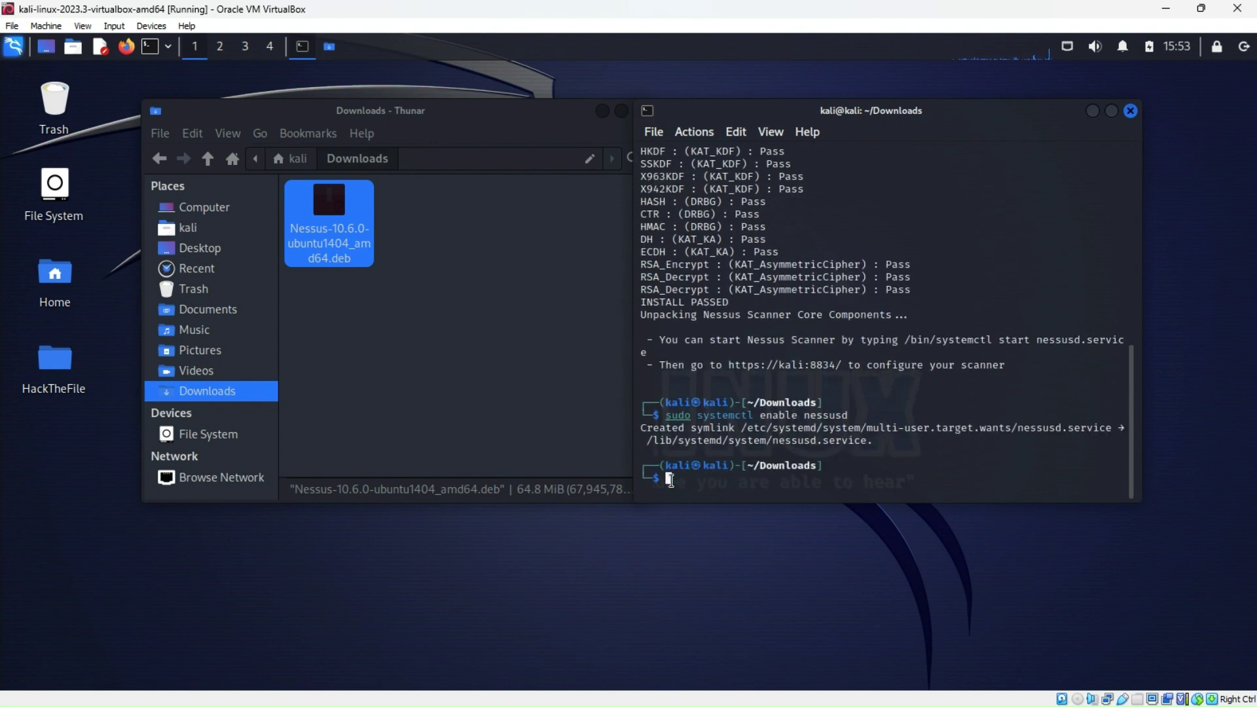
Edit the recalled command into 'sudo systemctl start nessusd' and run it
key("Up")
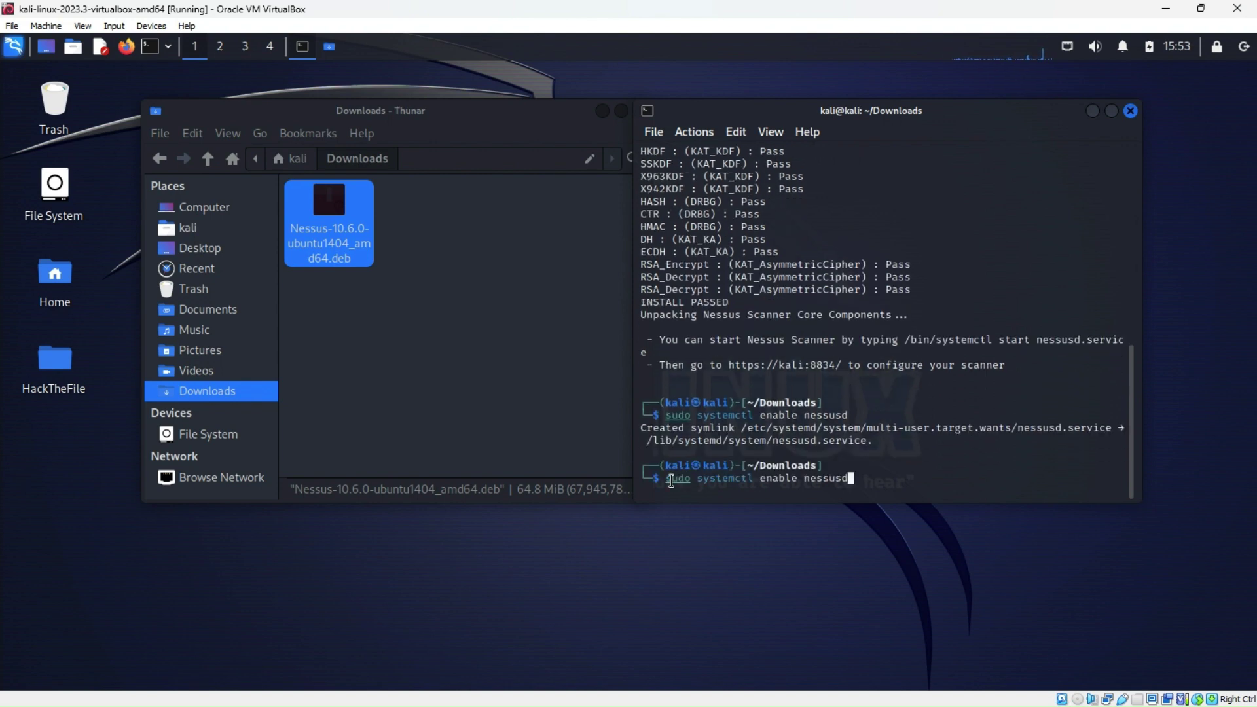
key("Left")
key("Left")
key("Left")
key("Left")
key("Left")
key("Left")
key("Left")
key("Left")
key("Left")
key("Left")
key("Left")
key("Left")
key("Left")
key("Left")
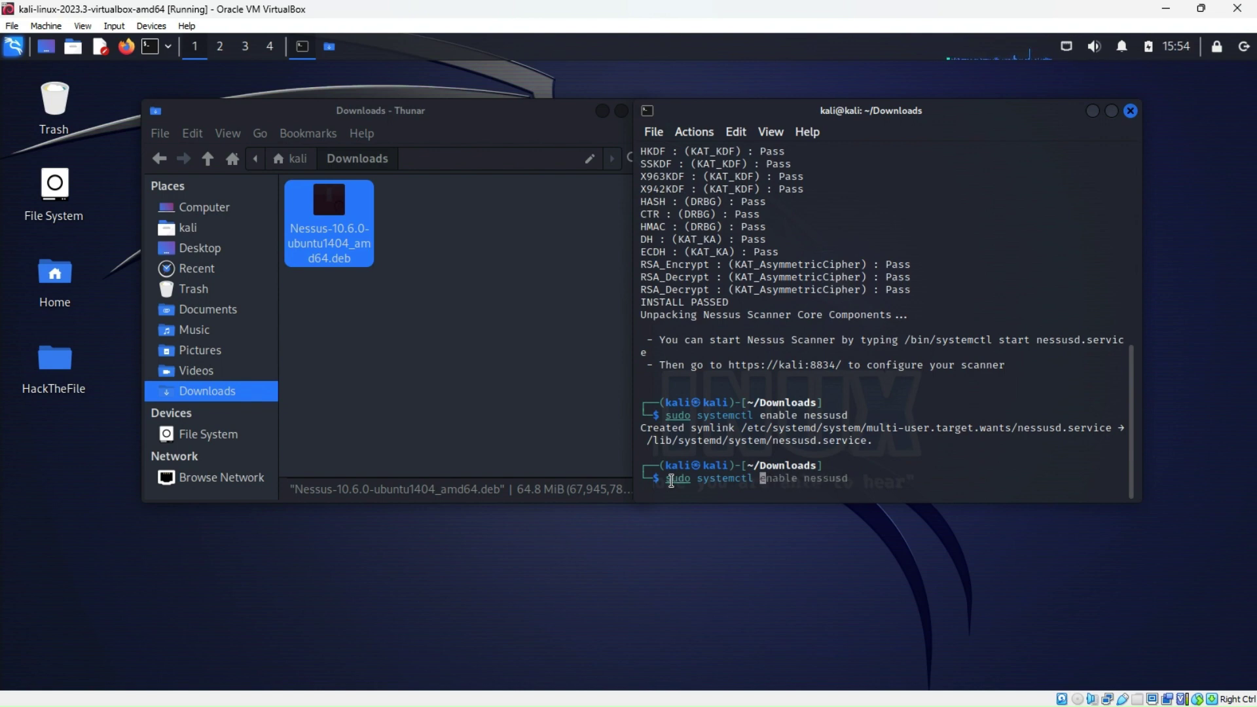
key("ctrl+k")
type("start nessusd")
key("Return")
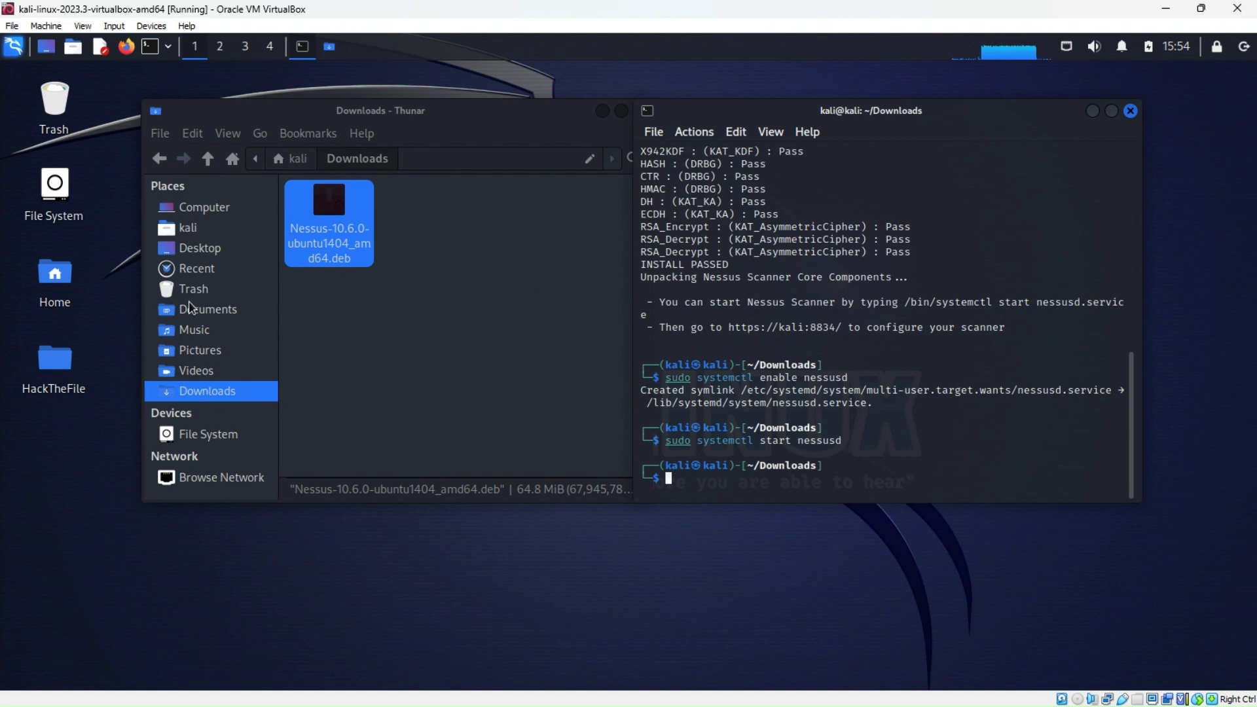
In Desktop > HackTheFile, create a folder named 'Nessus' and open it
left_click(196, 252)
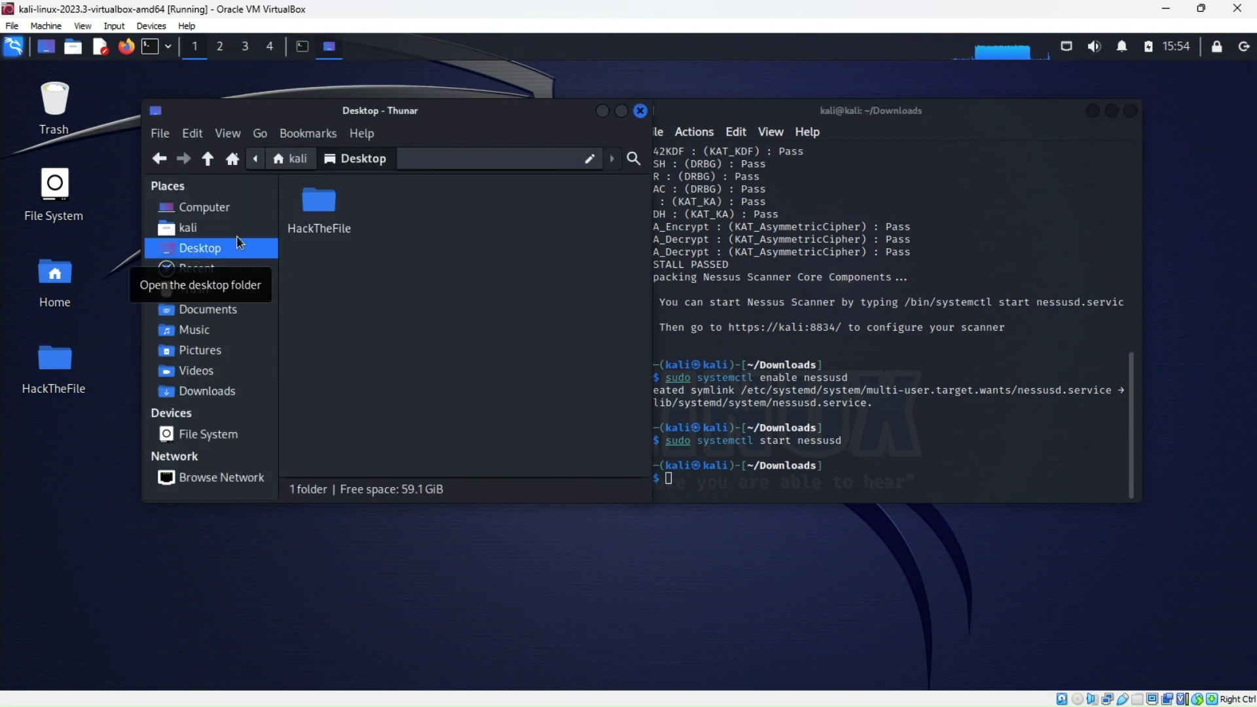
double_click(320, 208)
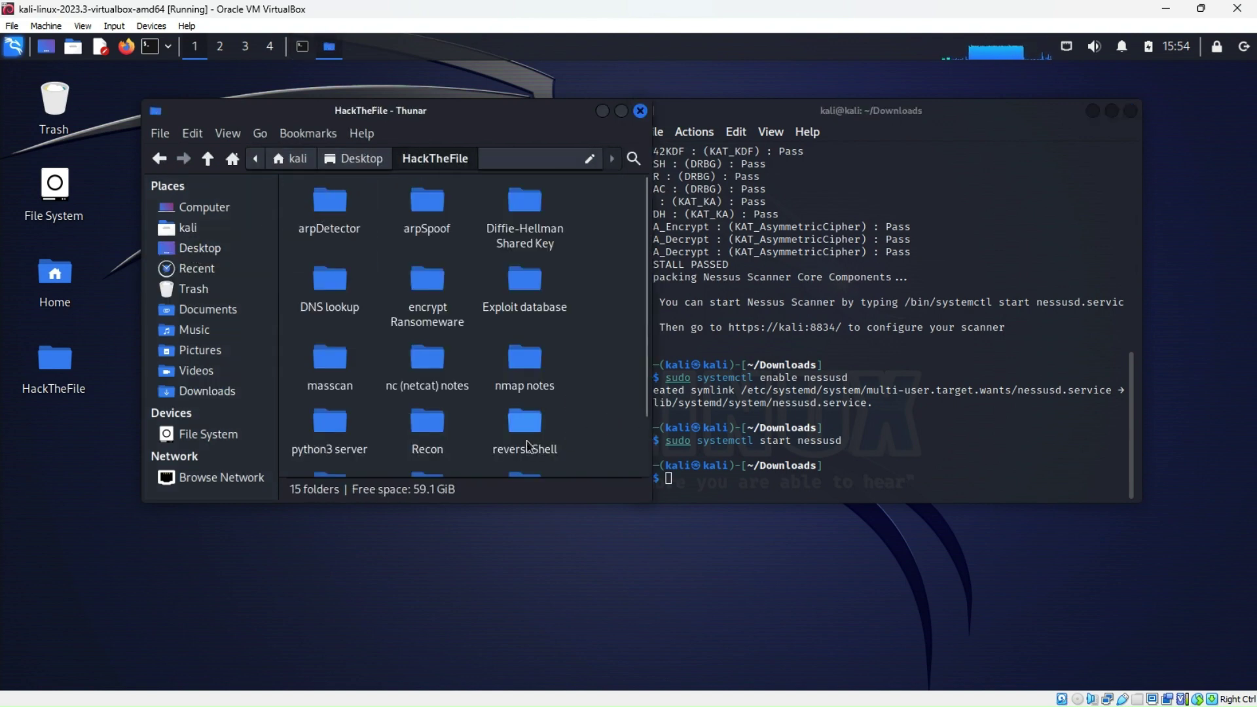
scroll(554, 413, "down", 2)
right_click(592, 381)
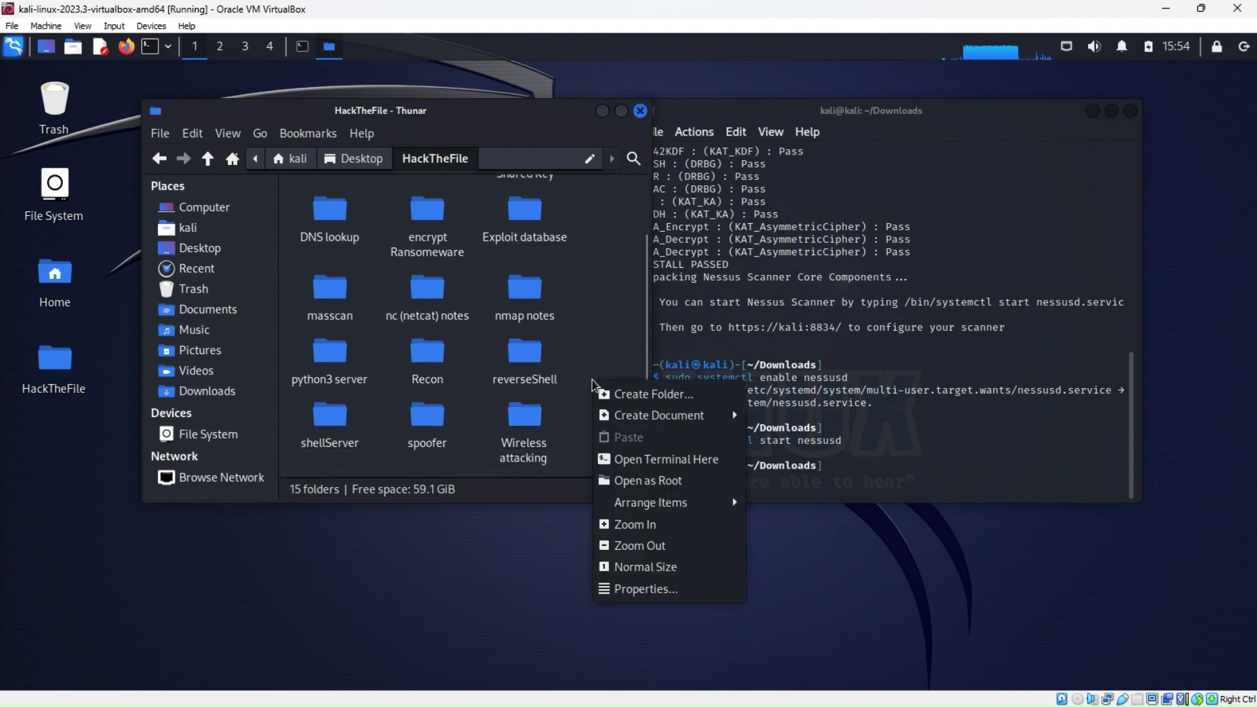
left_click(612, 393)
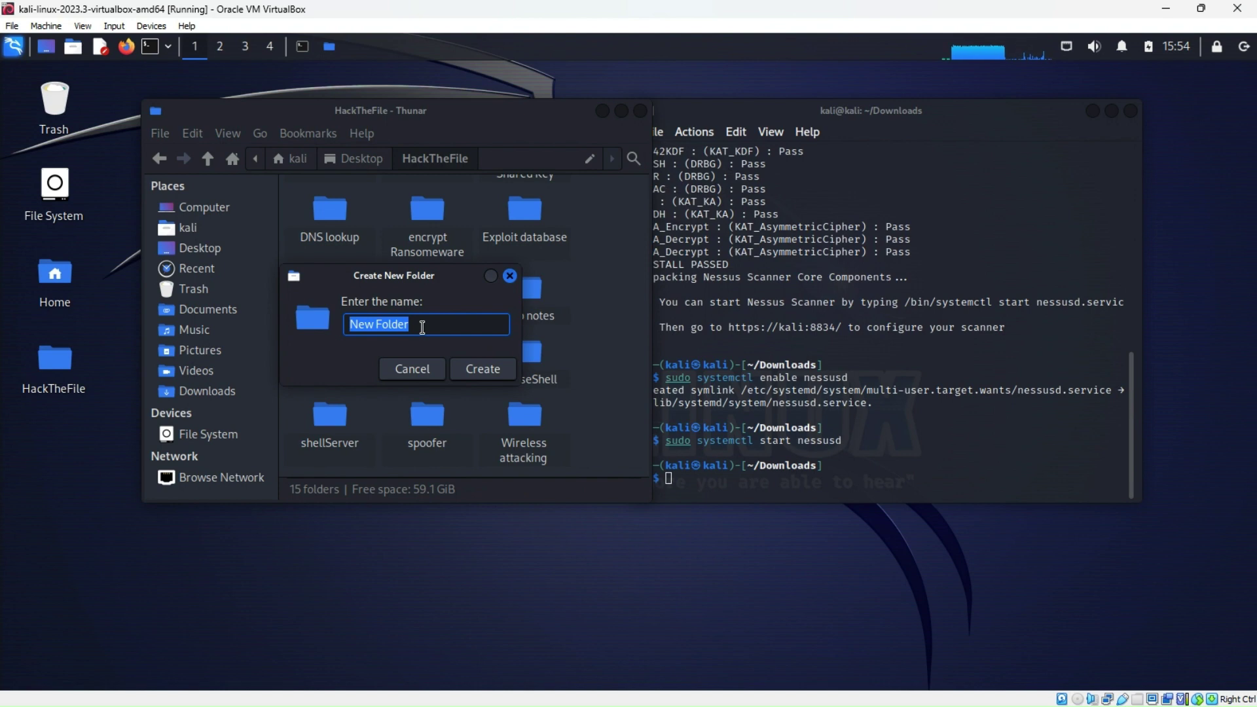
type("Nessus")
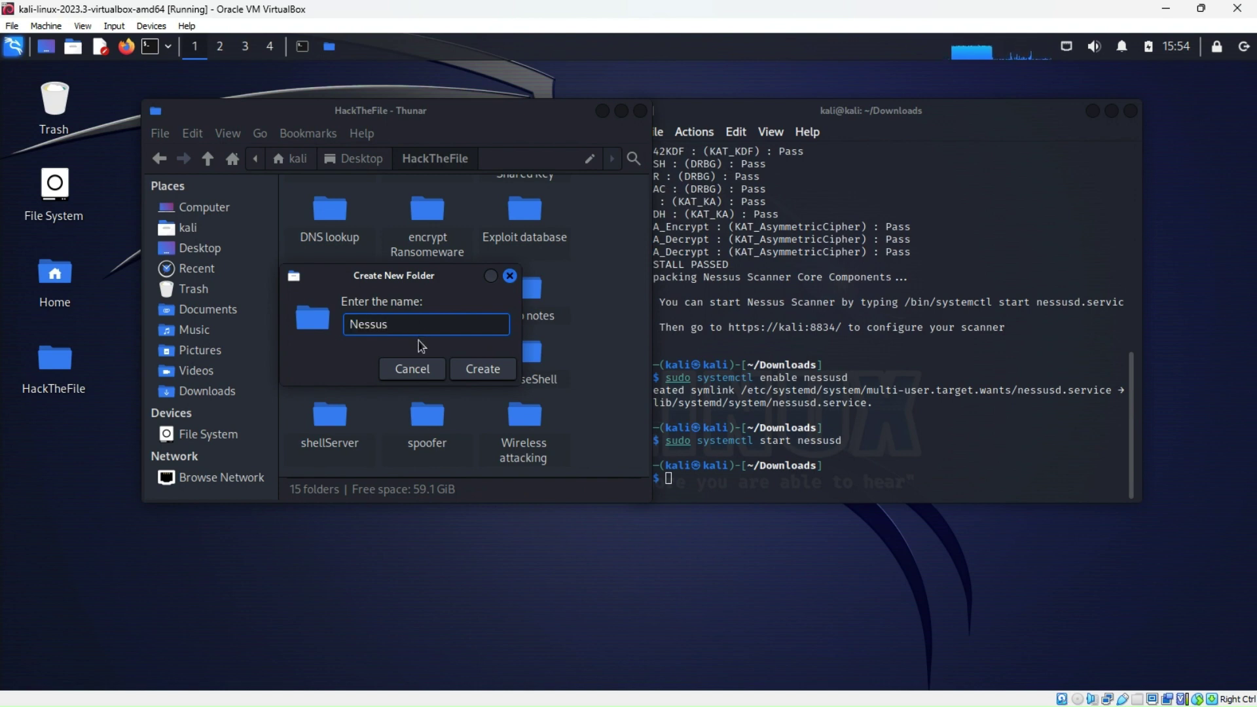
left_click(477, 368)
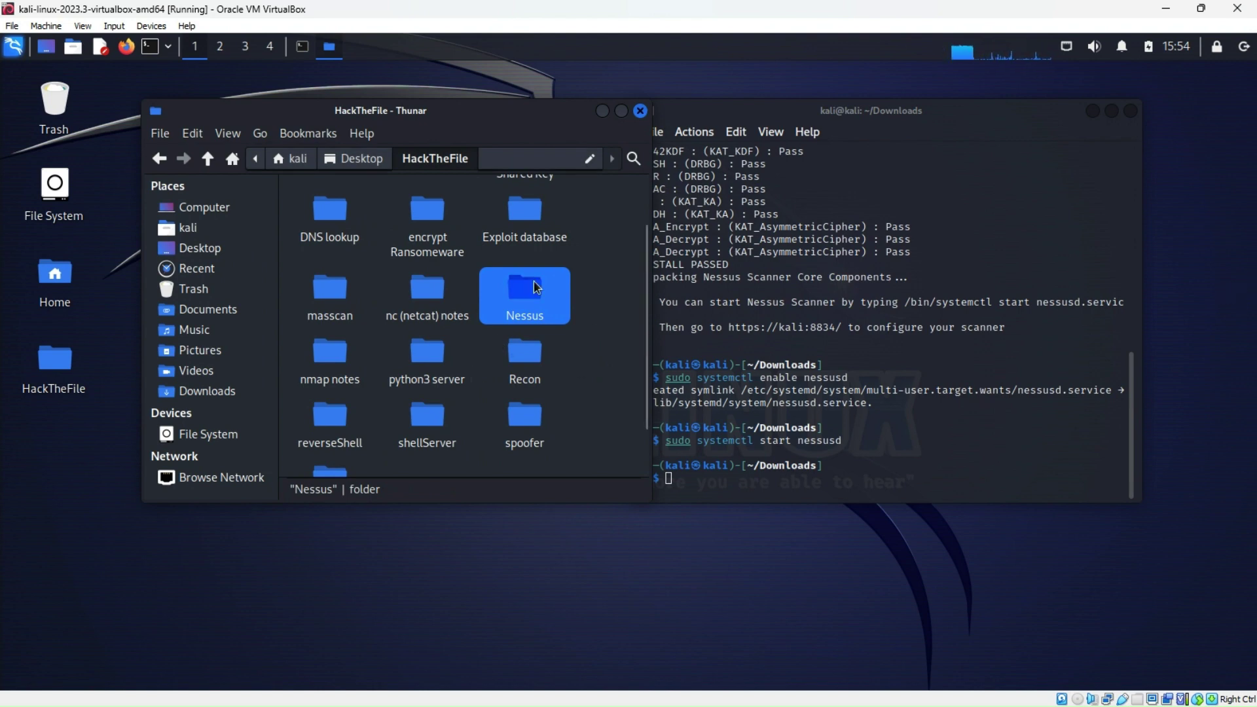
double_click(532, 281)
Create an empty file 'instructions.txt' in Nessus and open it in Mousepad
right_click(322, 270)
mouse_move(452, 299)
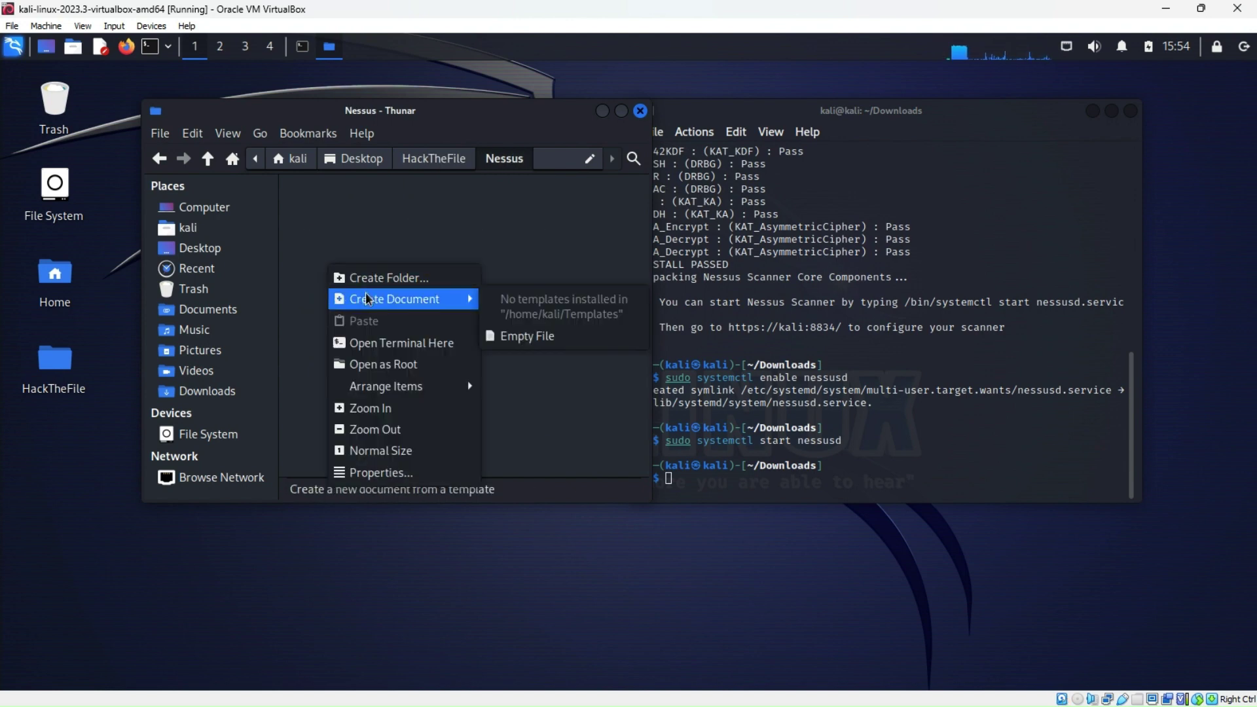
left_click(541, 332)
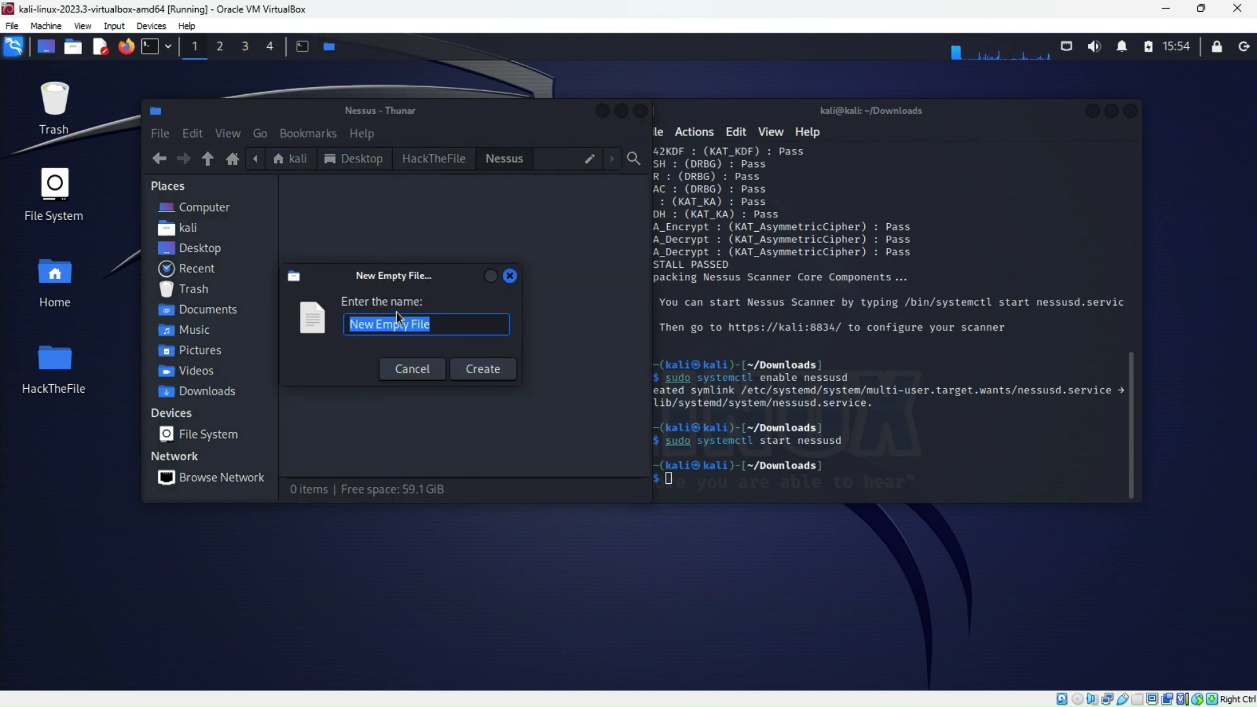
type("instruc")
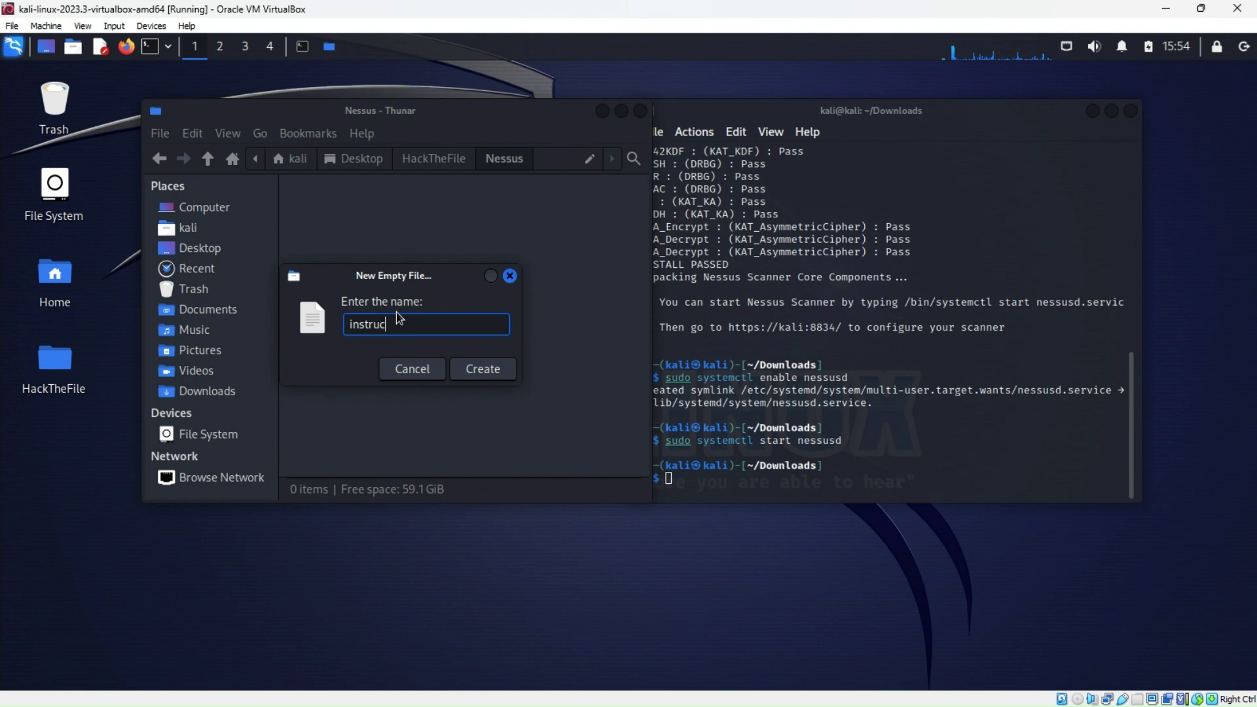
type("ions.txt")
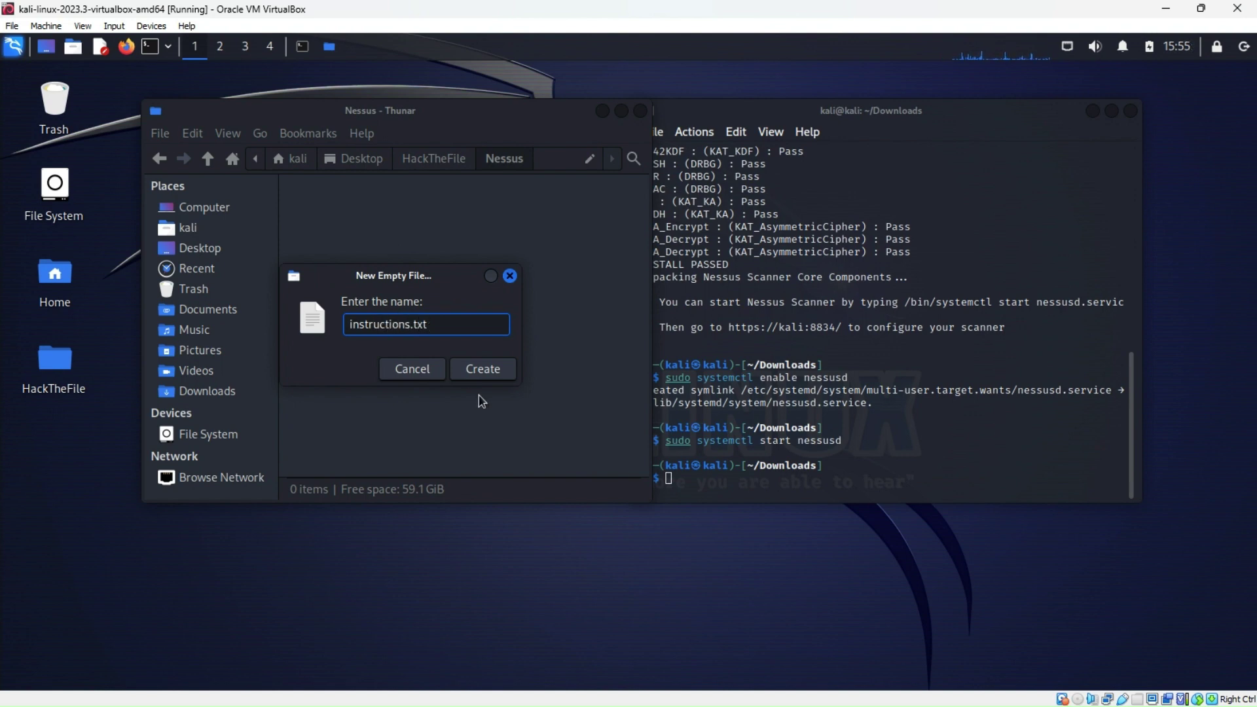
left_click(482, 368)
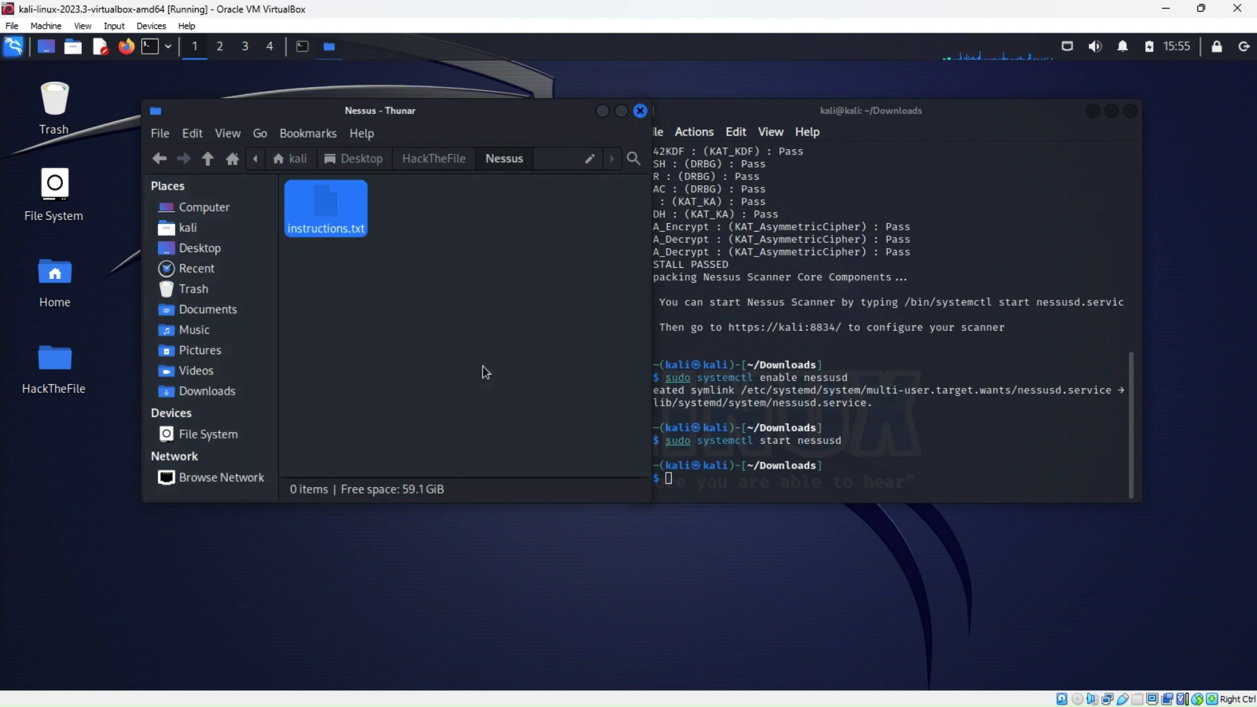
double_click(327, 206)
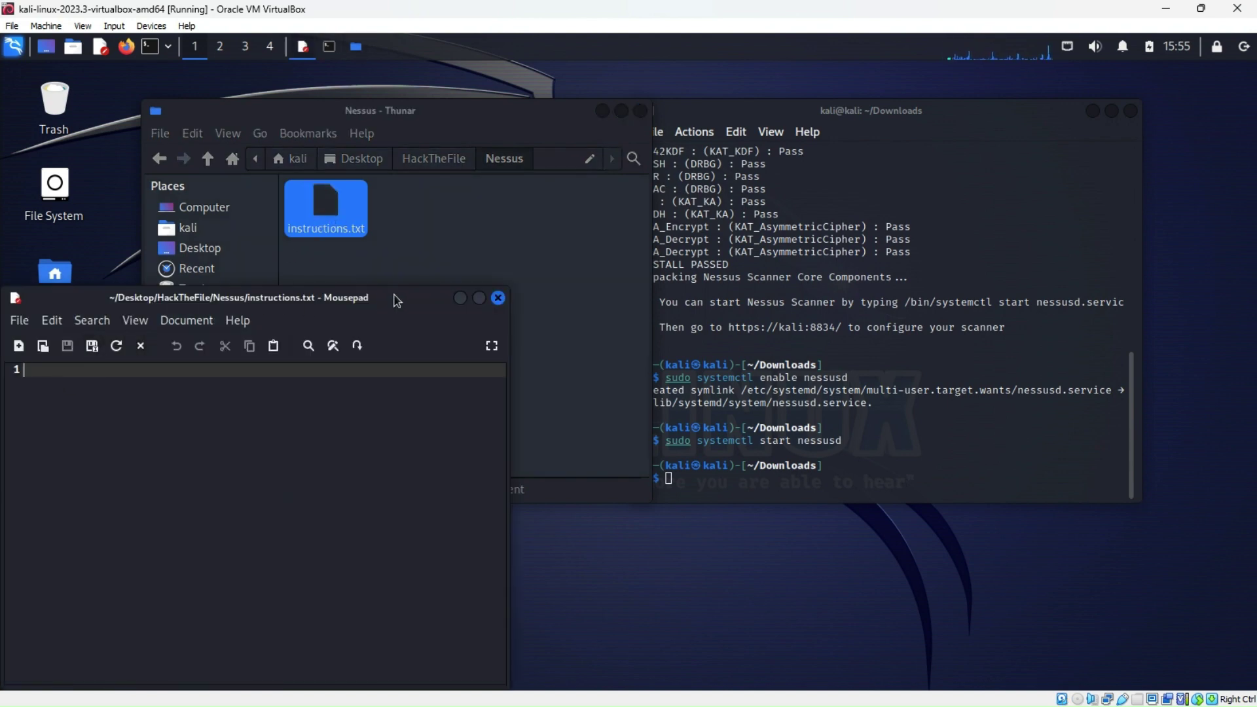
left_click_drag(396, 300, 474, 240)
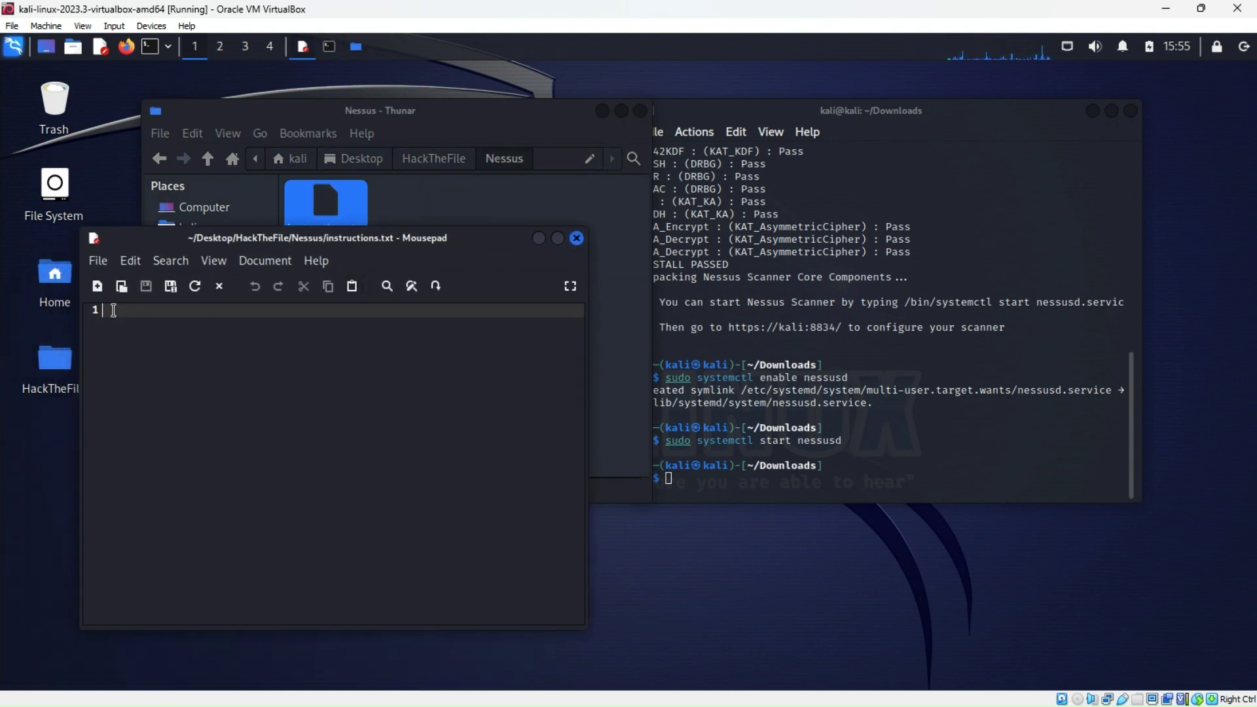
type("enter ")
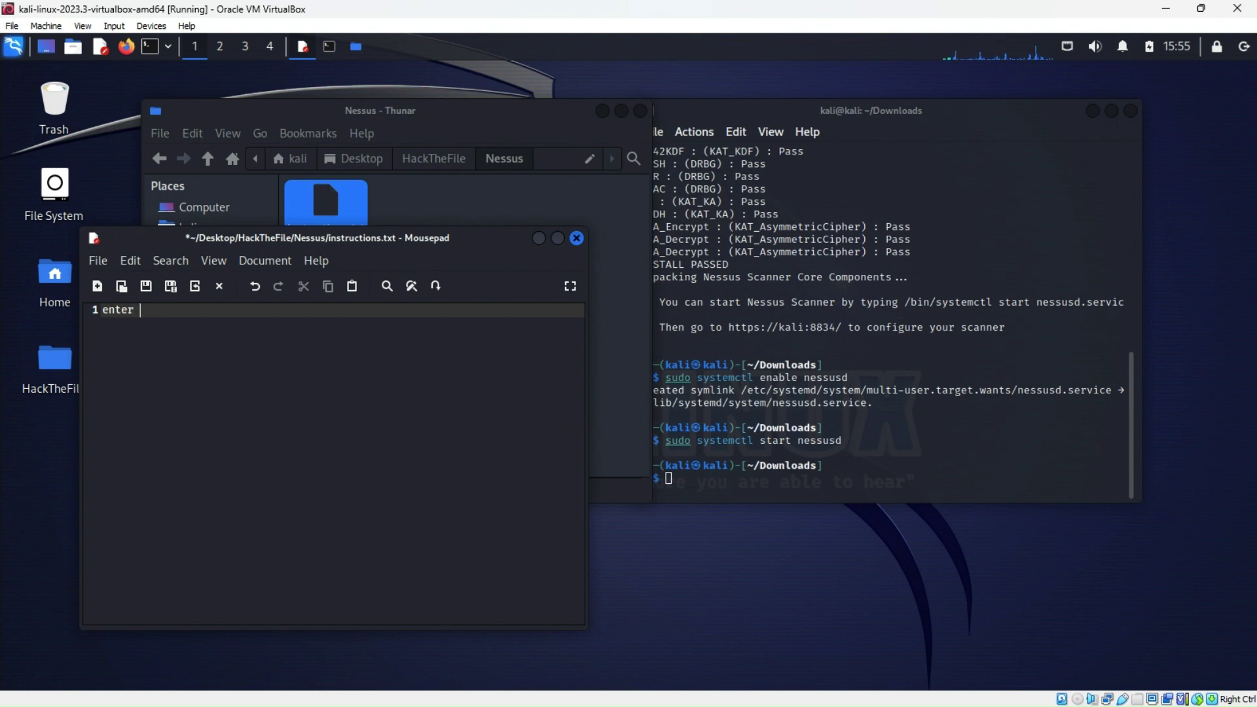
type("in URL firefox")
key("Return")
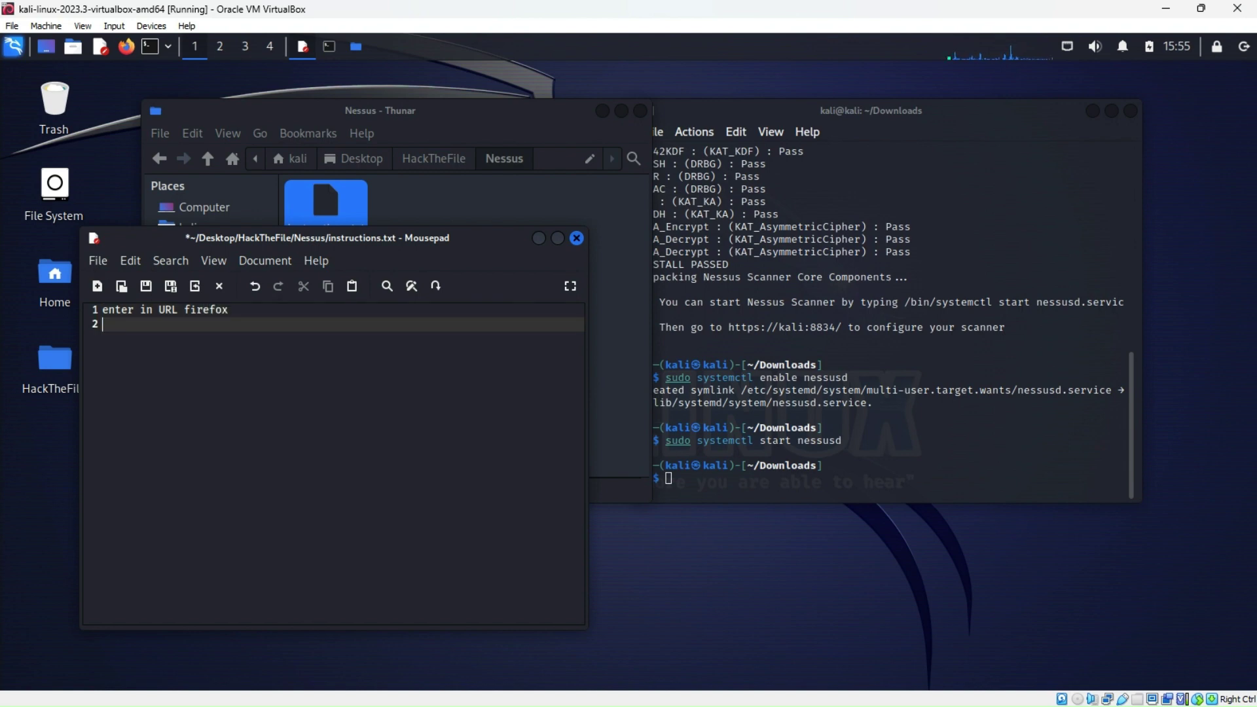
type("https://127.0.0.1:8834")
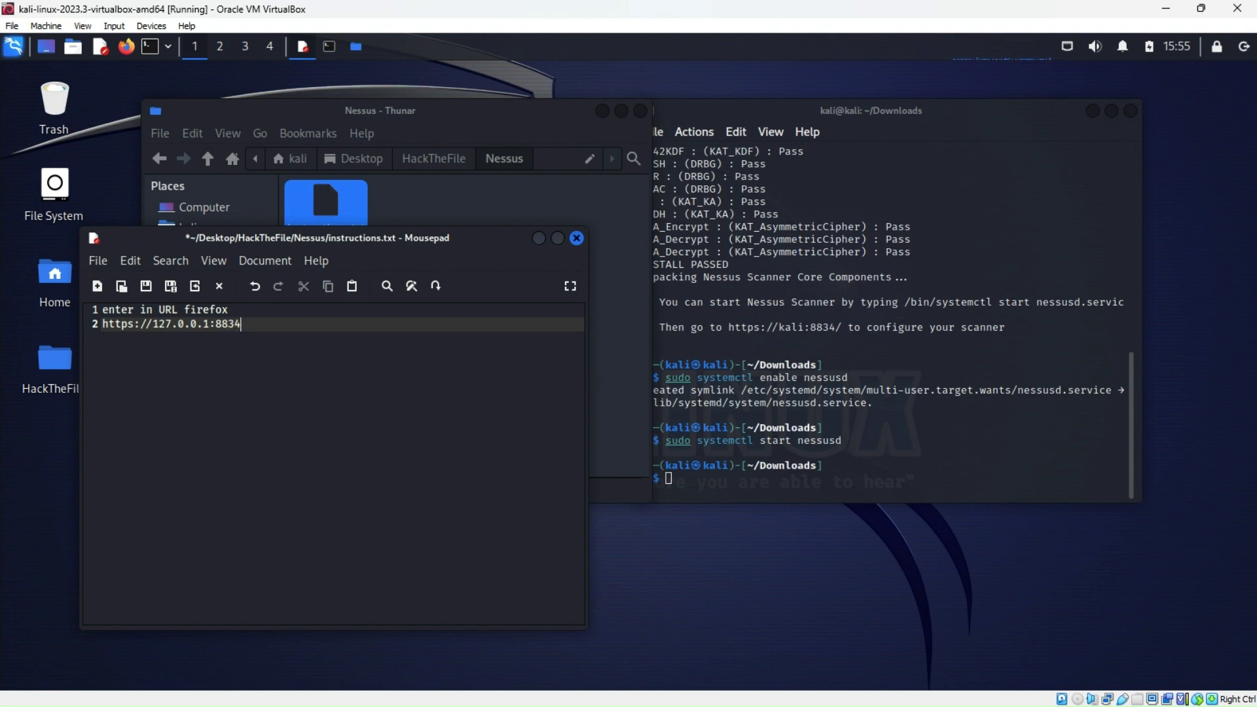
type("/")
left_click(126, 47)
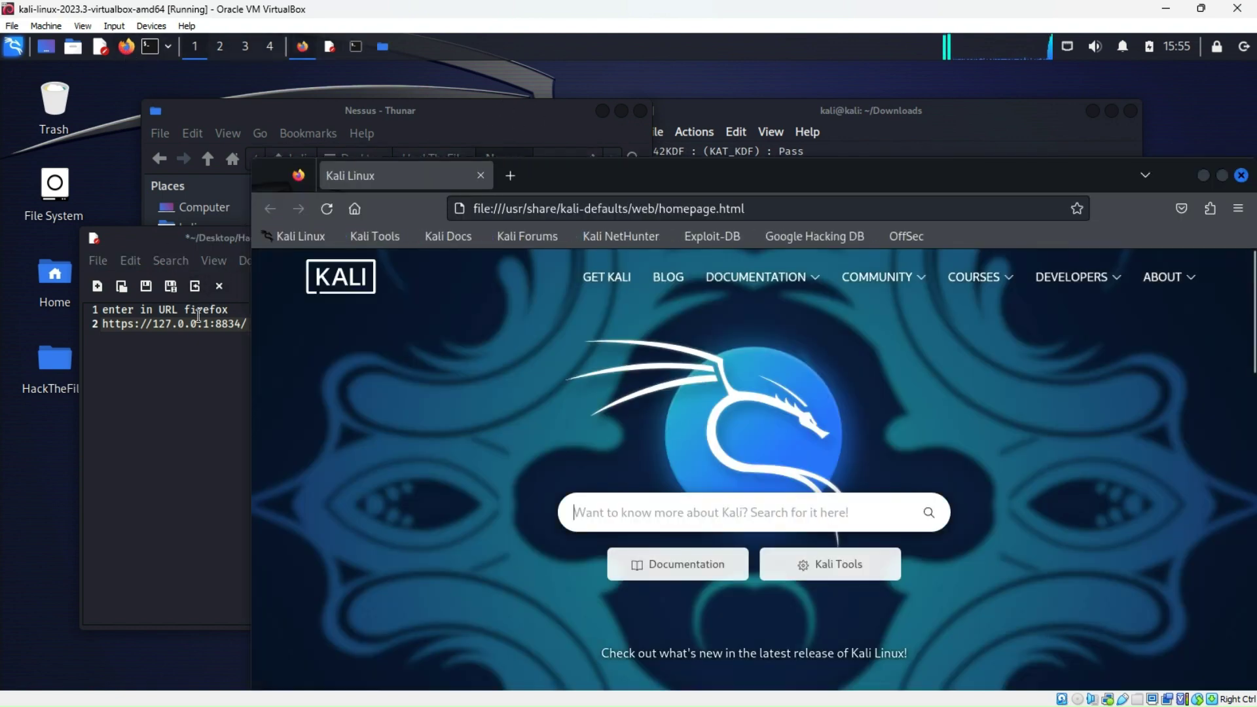
left_click(170, 239)
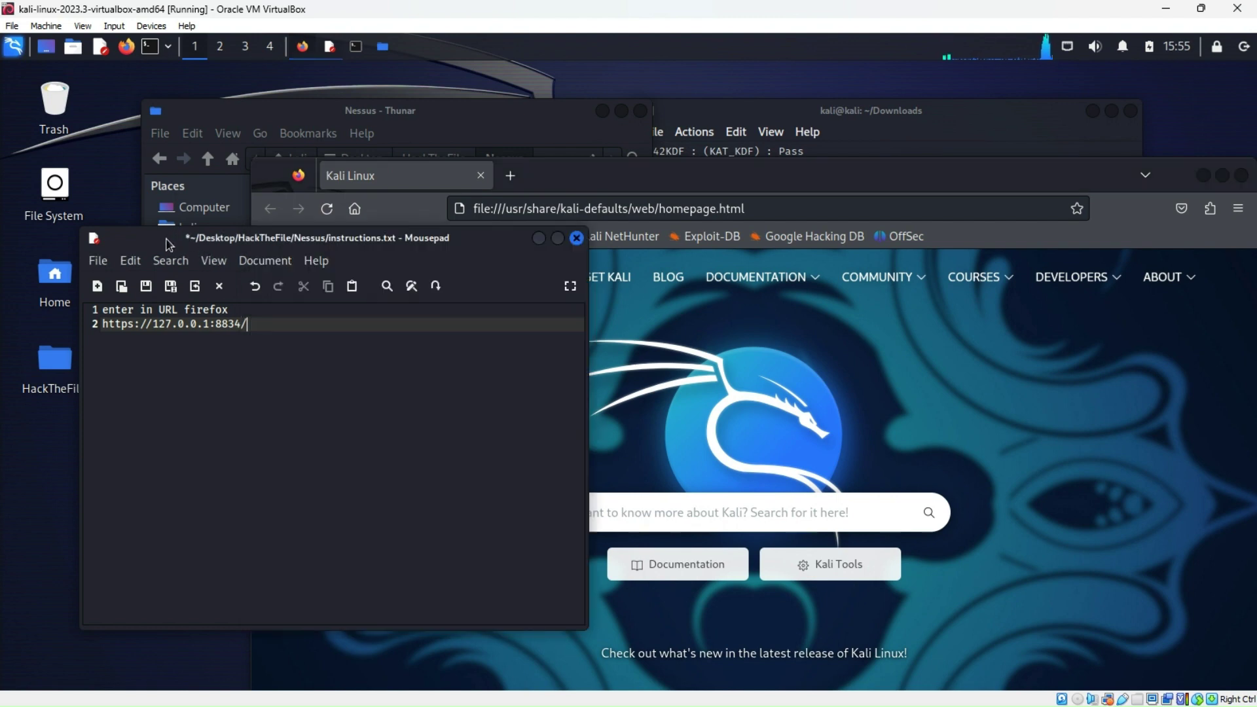
left_click_drag(262, 323, 103, 321)
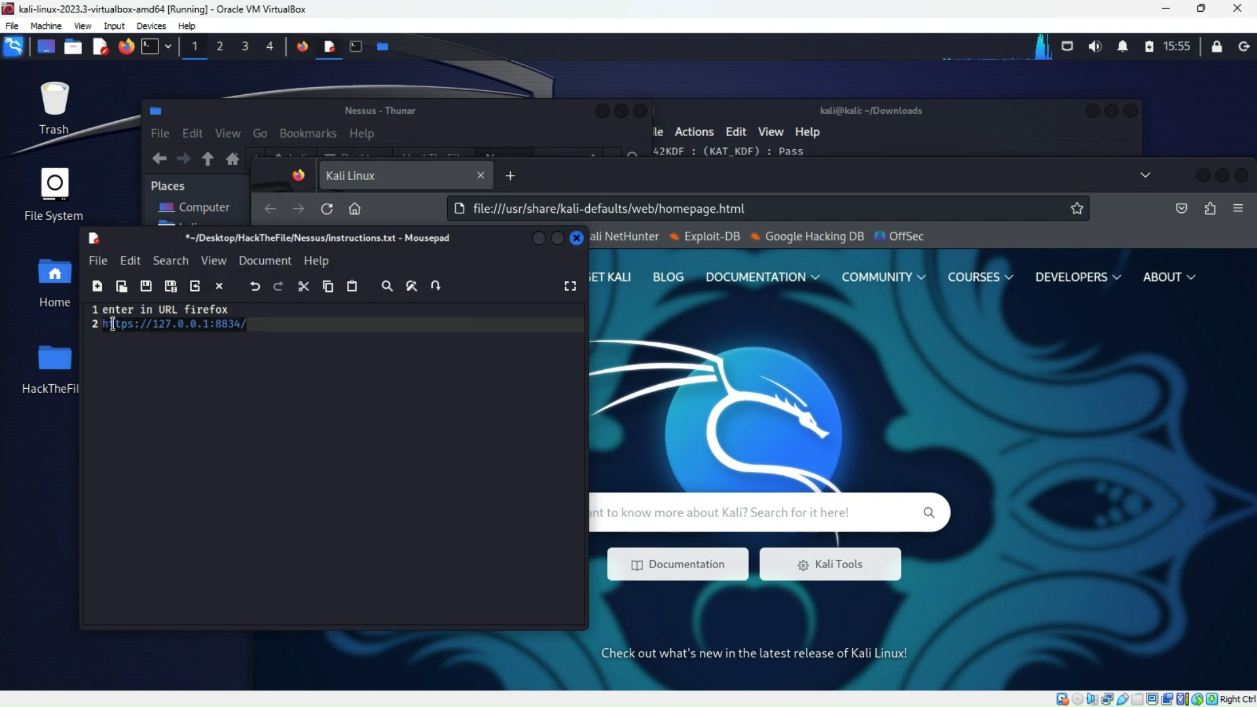
right_click(120, 325)
left_click(152, 403)
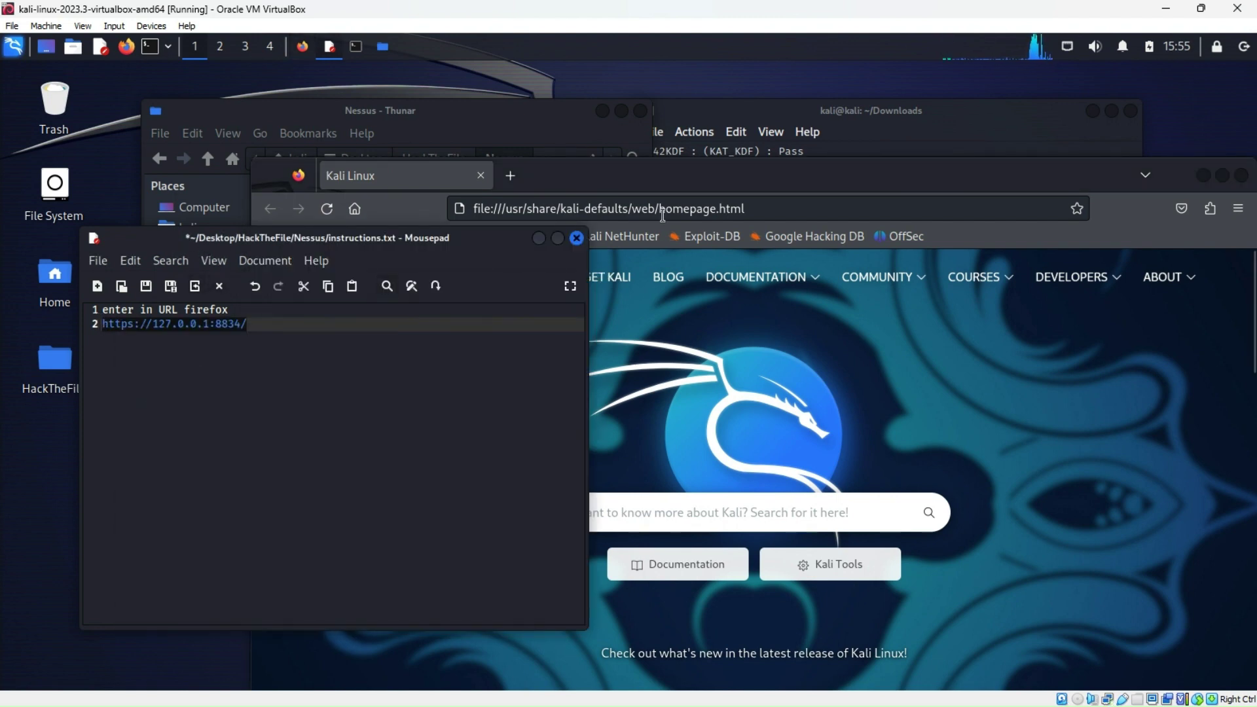
Load the pasted URL in a new Firefox tab and expand the security warning's Advanced details
left_click(507, 184)
left_click(509, 176)
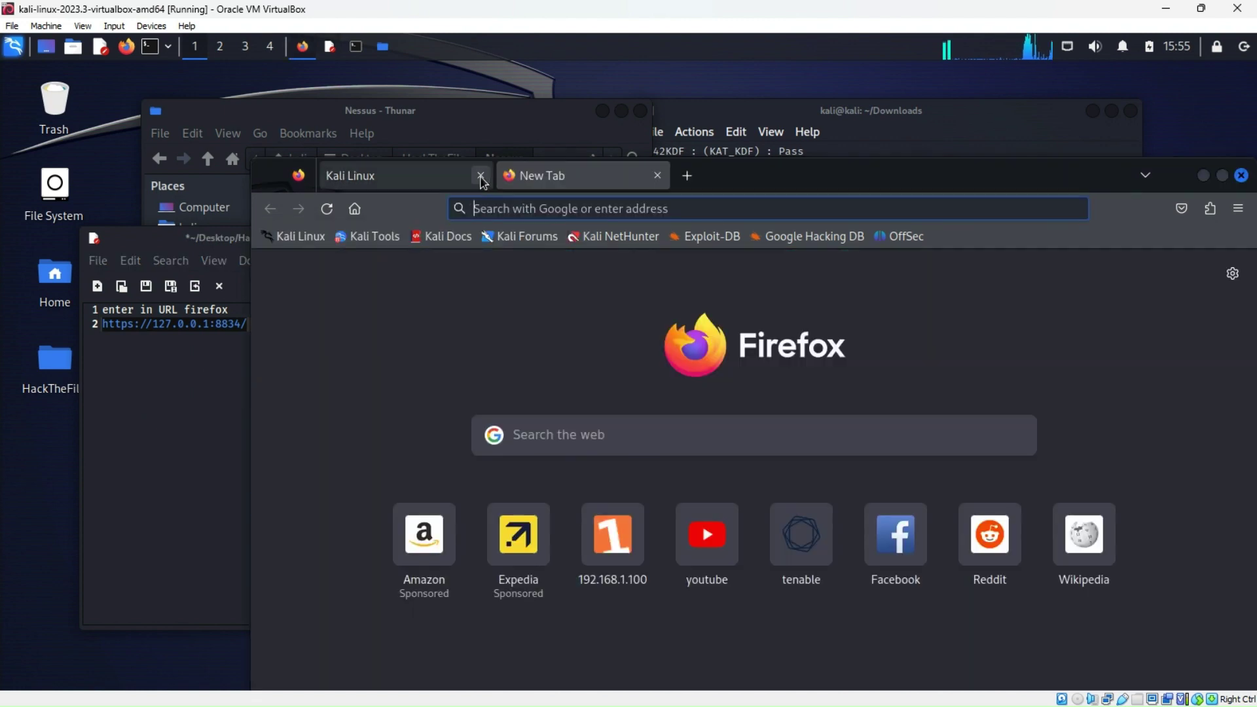
right_click(506, 210)
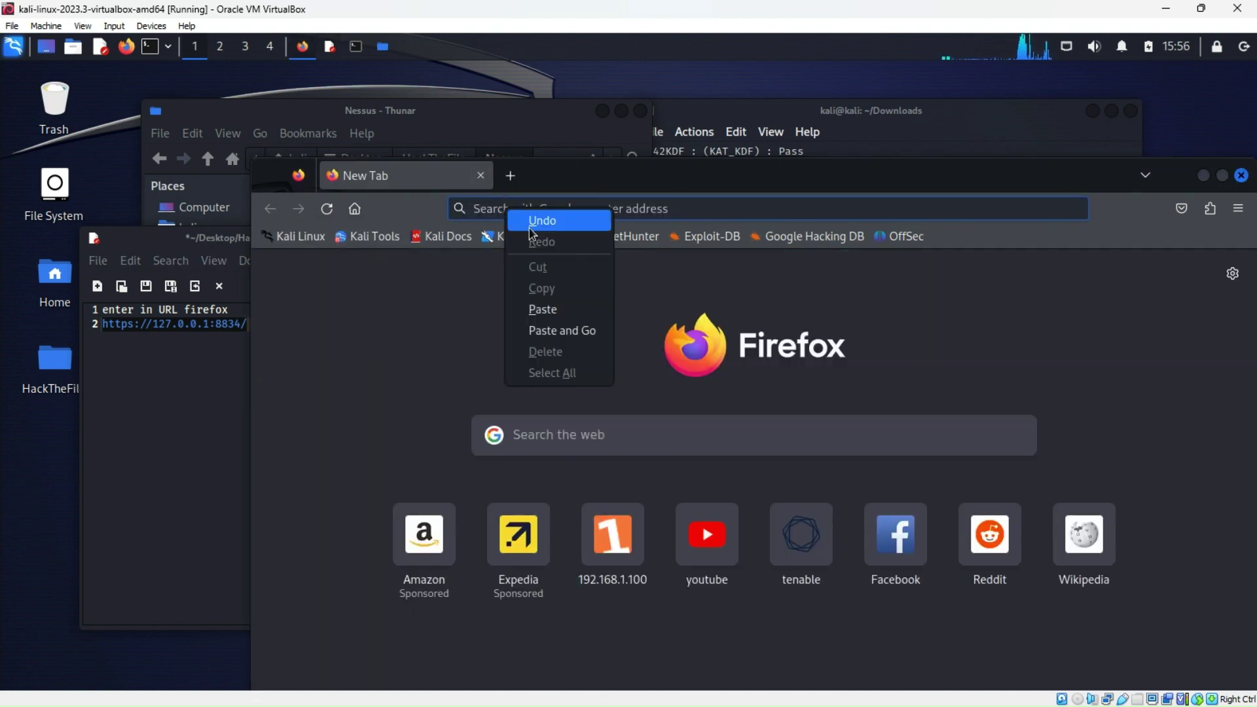
left_click(543, 311)
key("Return")
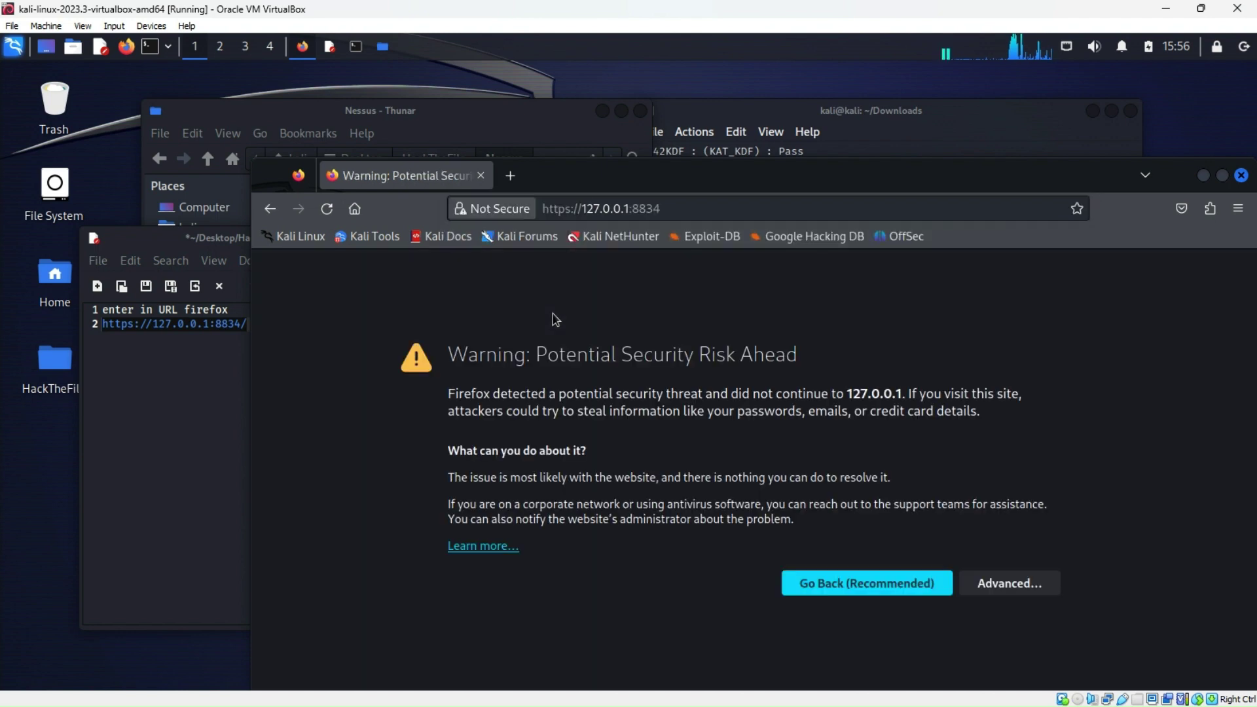
left_click(1001, 584)
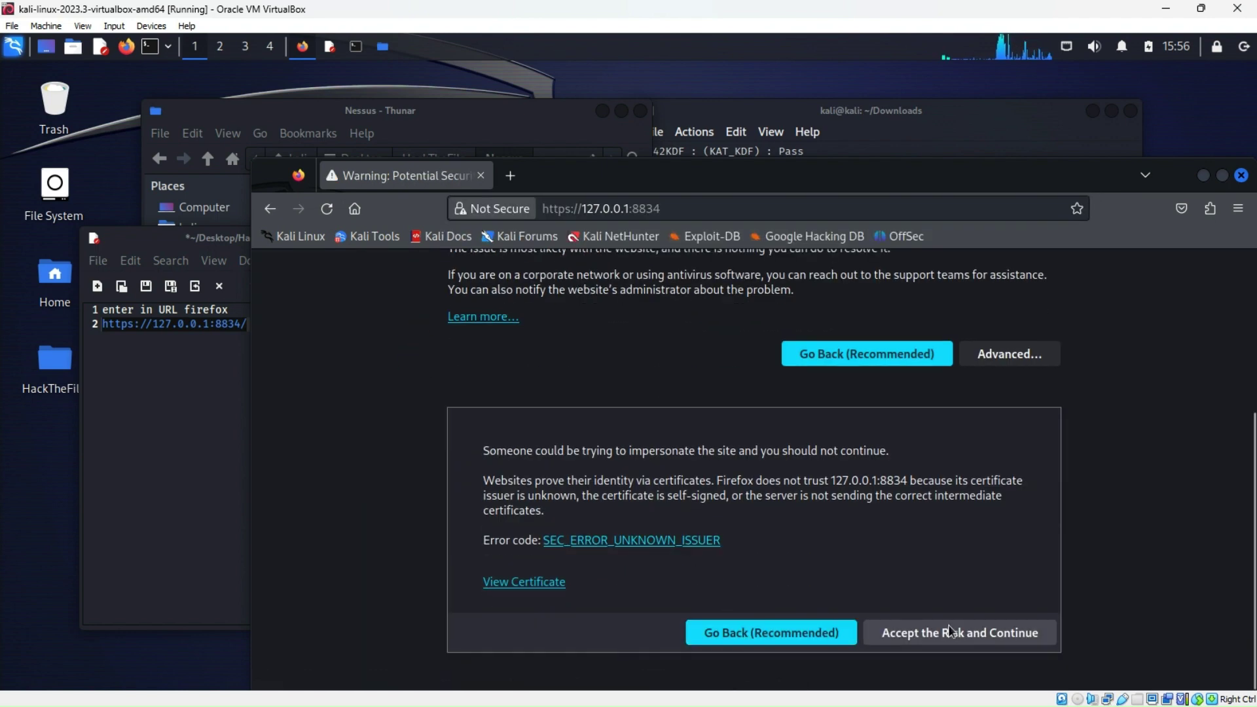
Accept the certificate risk to reach the Welcome to Nessus page, then minimise Firefox
left_click(951, 633)
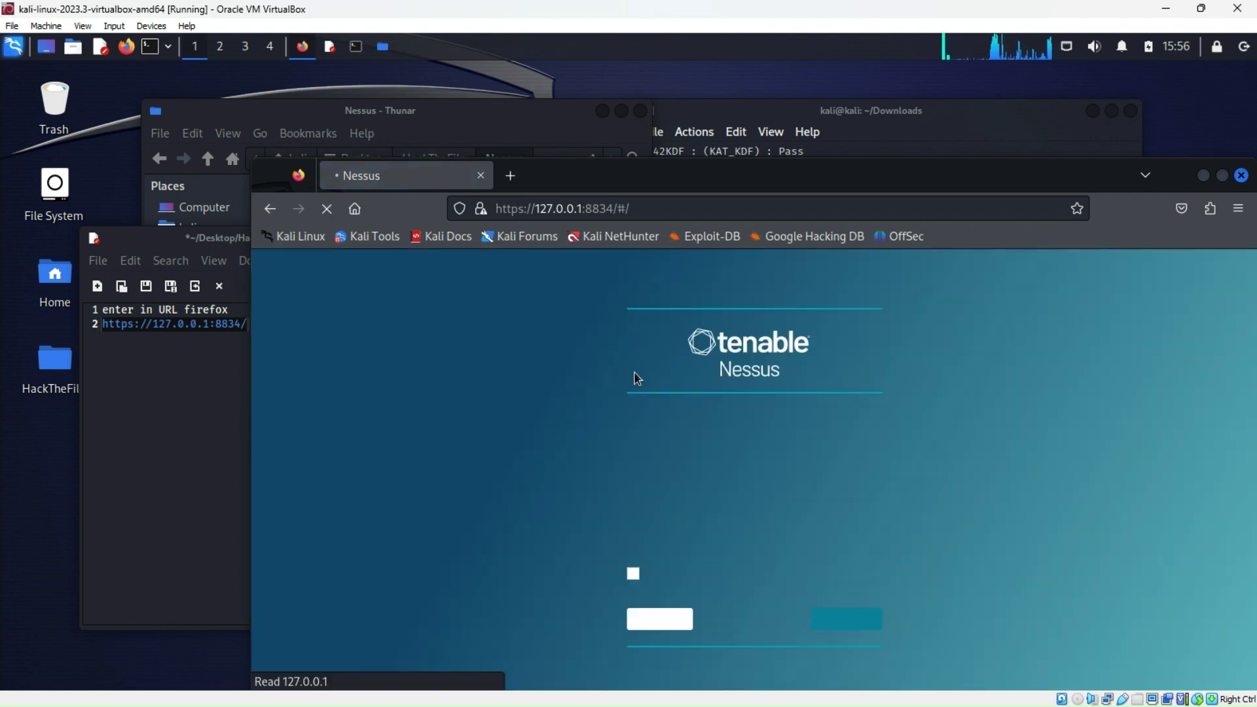
left_click_drag(638, 185, 595, 114)
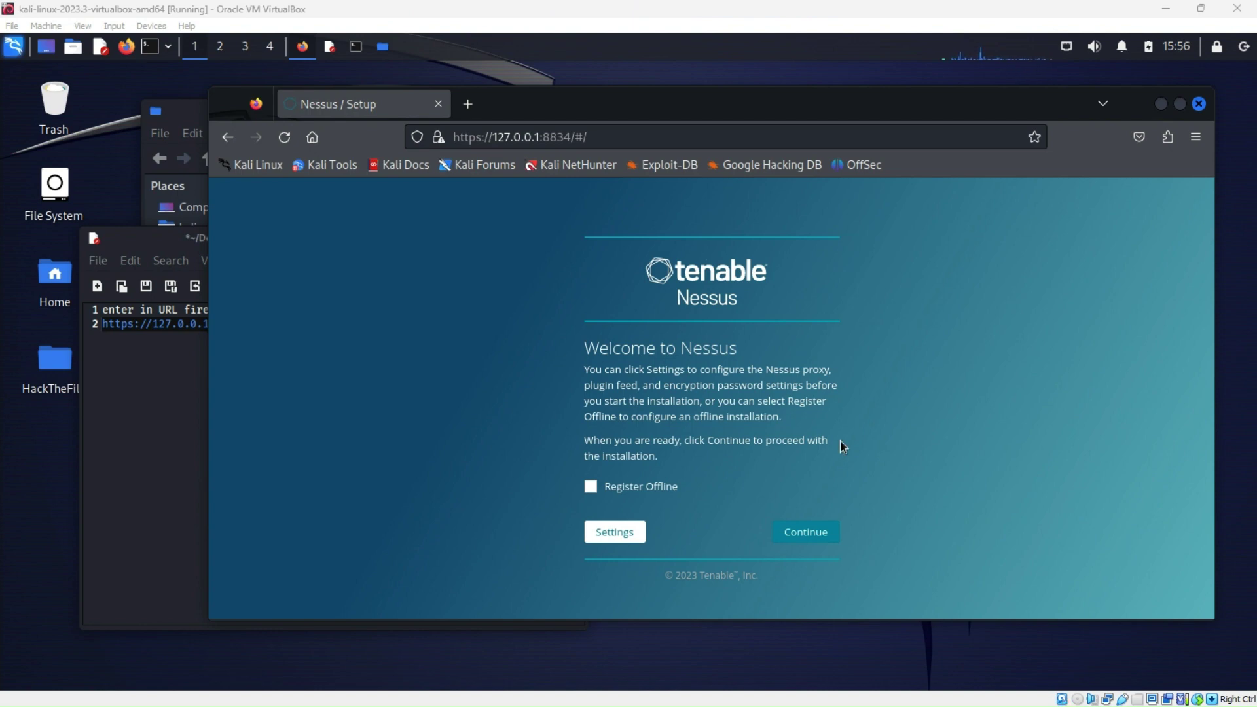
left_click(1162, 104)
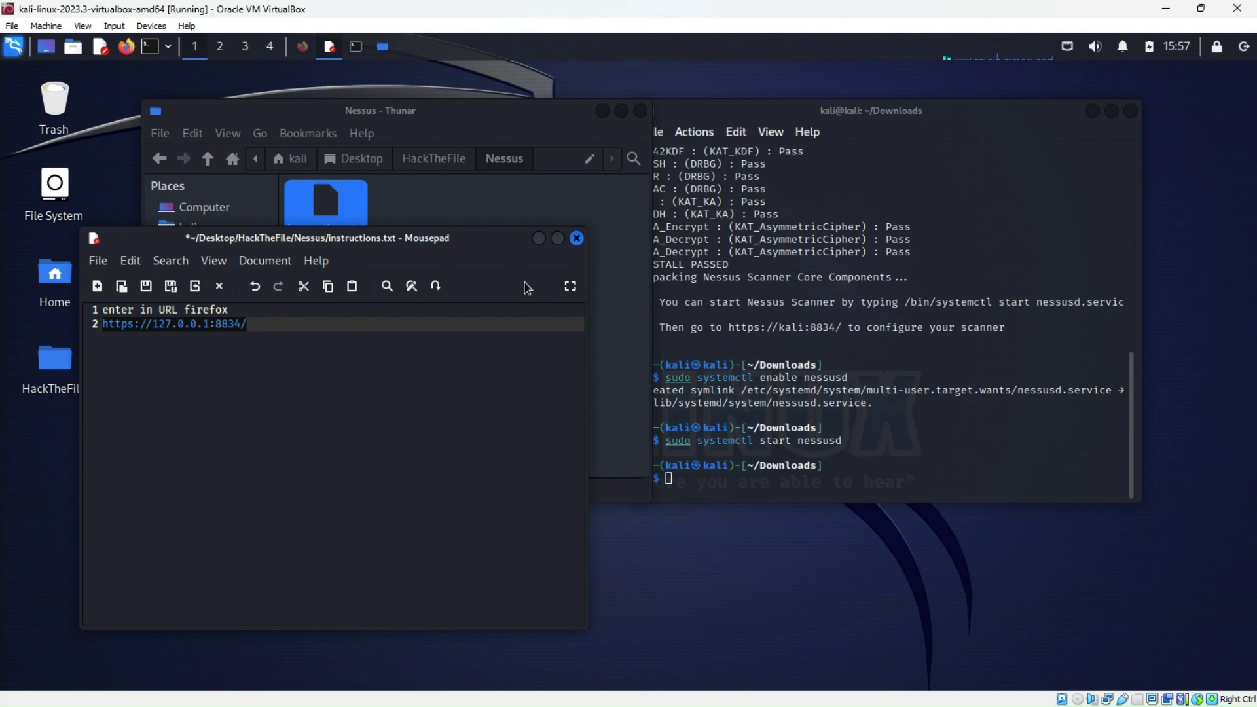
Save and close instructions.txt, then reopen it and add the comment '#Opens nessus website'
left_click(578, 239)
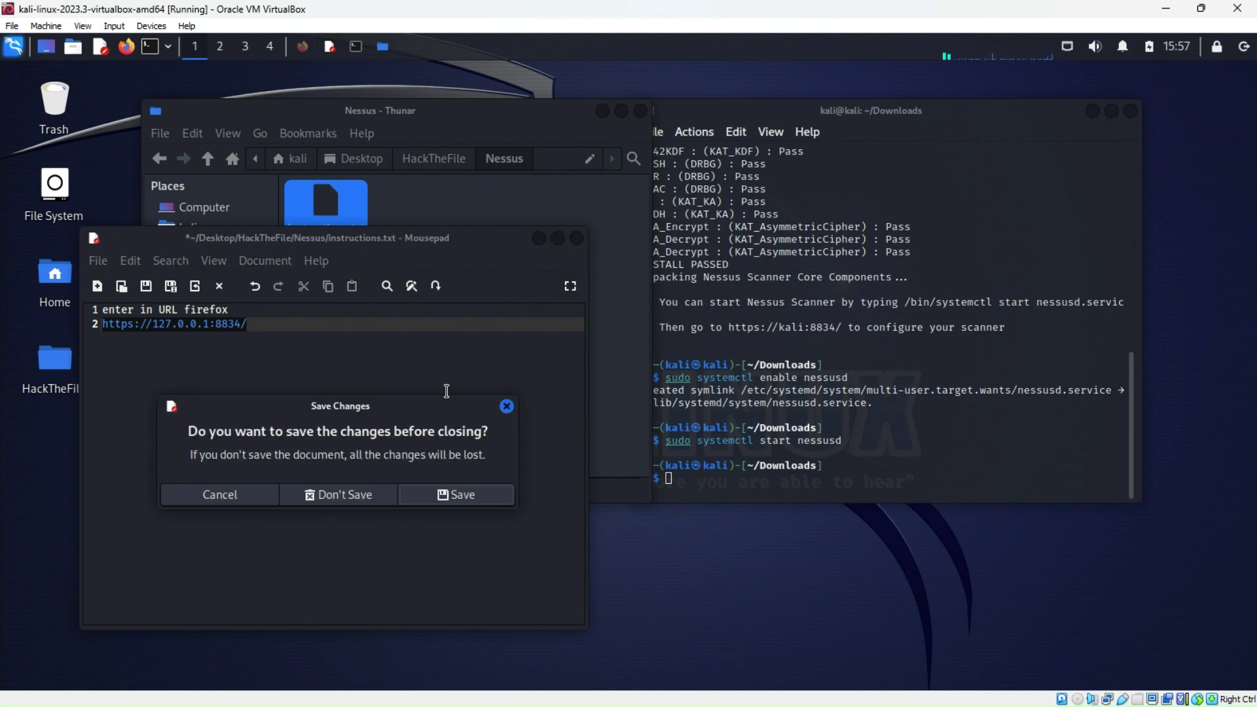
left_click(447, 499)
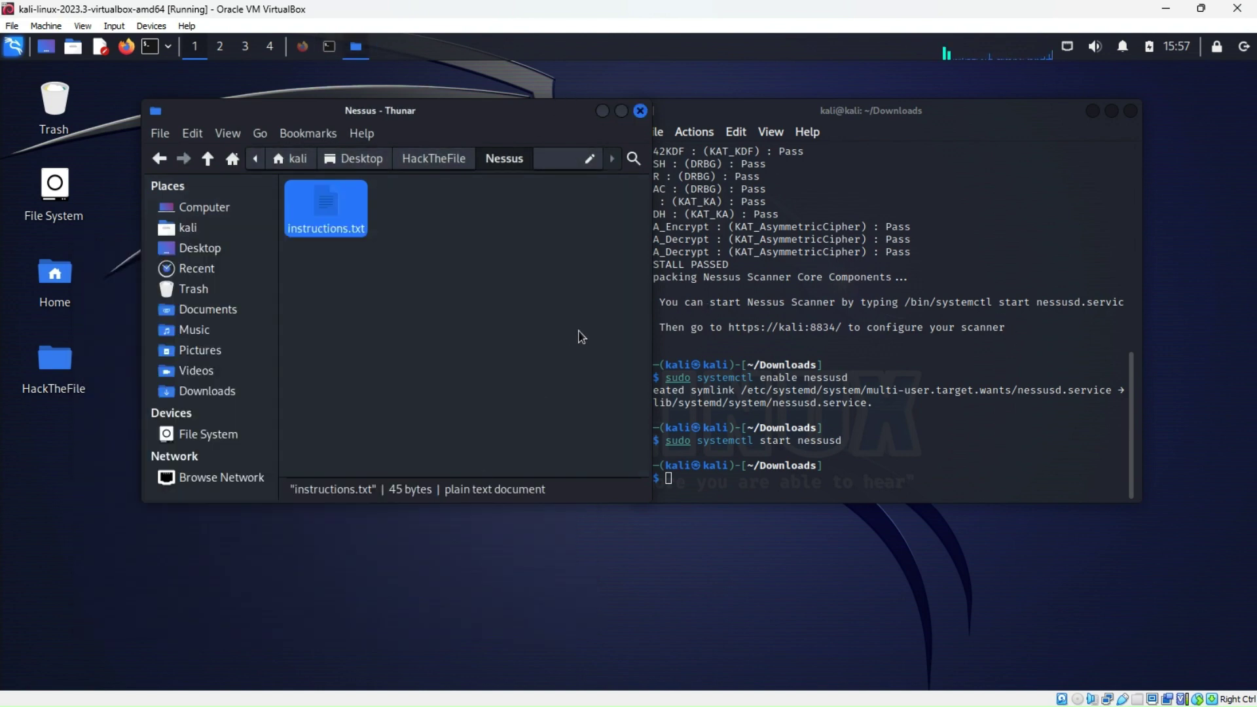
double_click(322, 215)
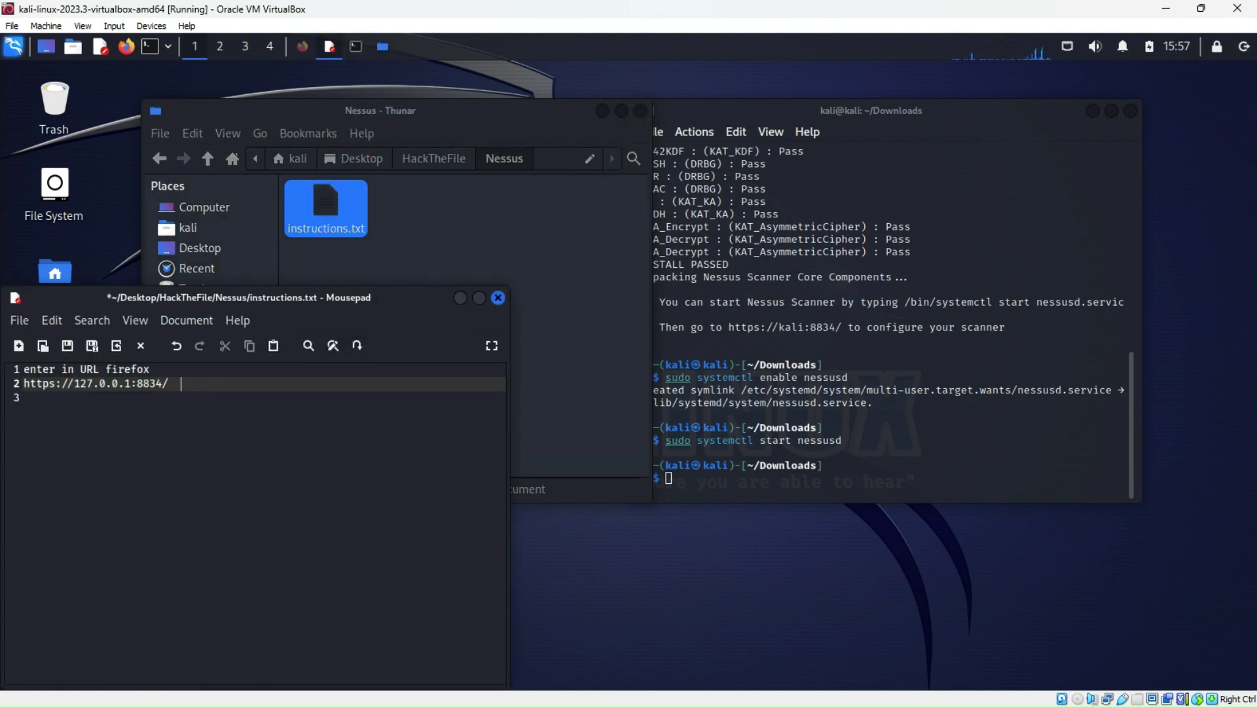
type("#Opens nessus website")
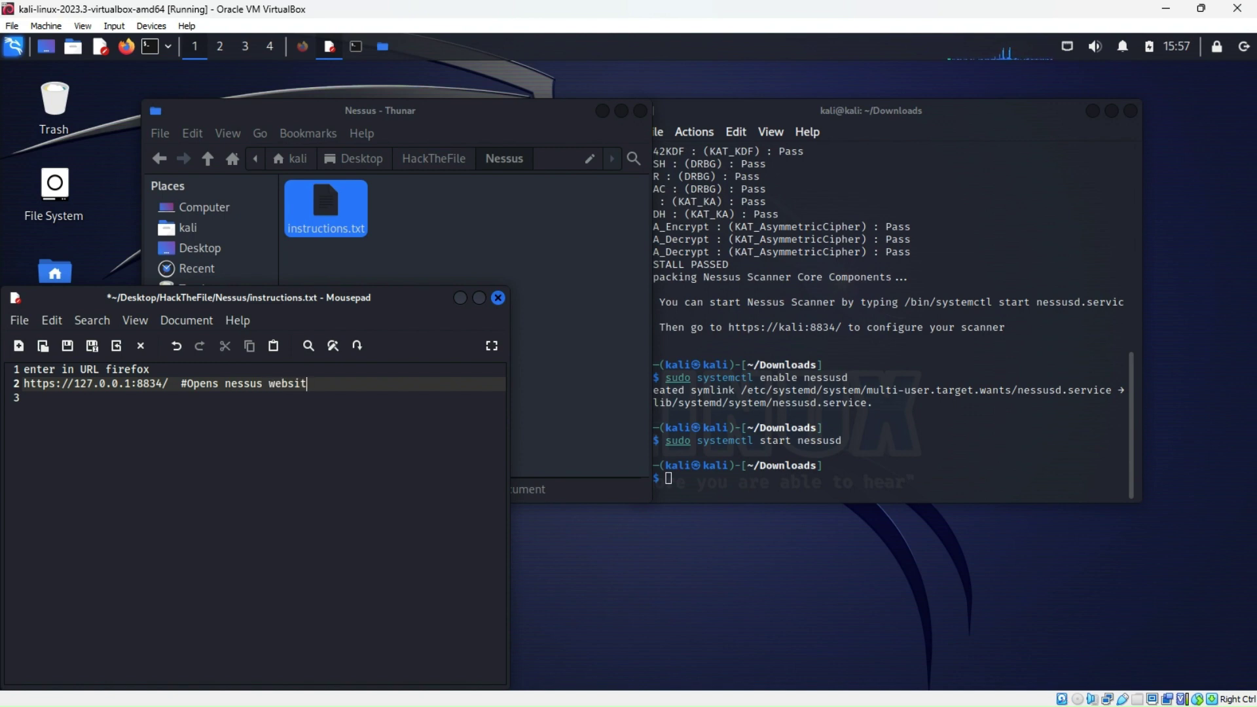
Save the edited instructions.txt and close the Nessus folder window
left_click(498, 299)
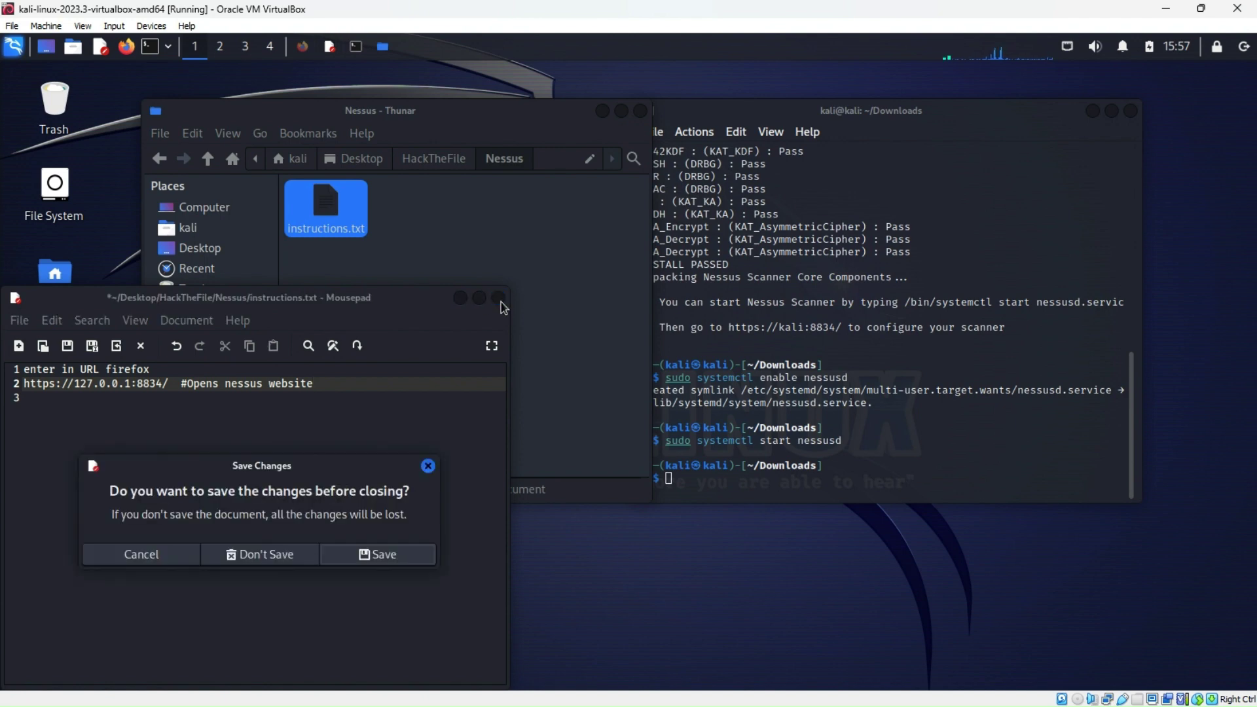
left_click(367, 555)
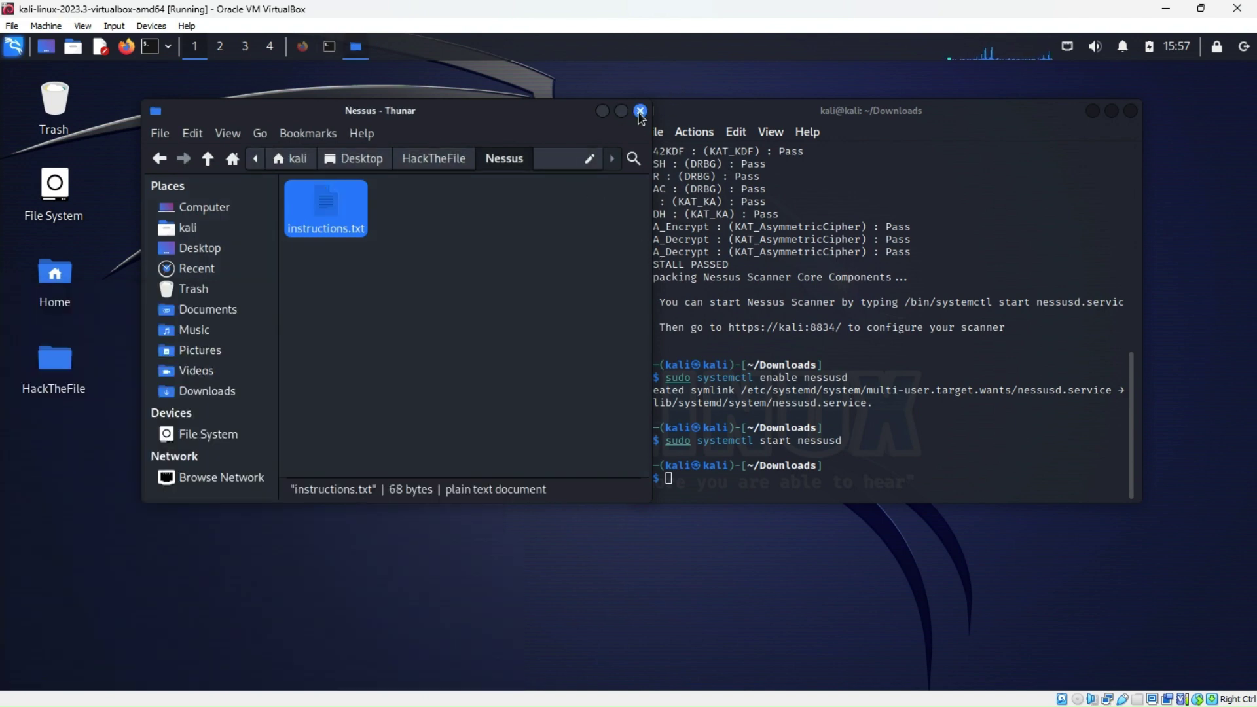
left_click(640, 111)
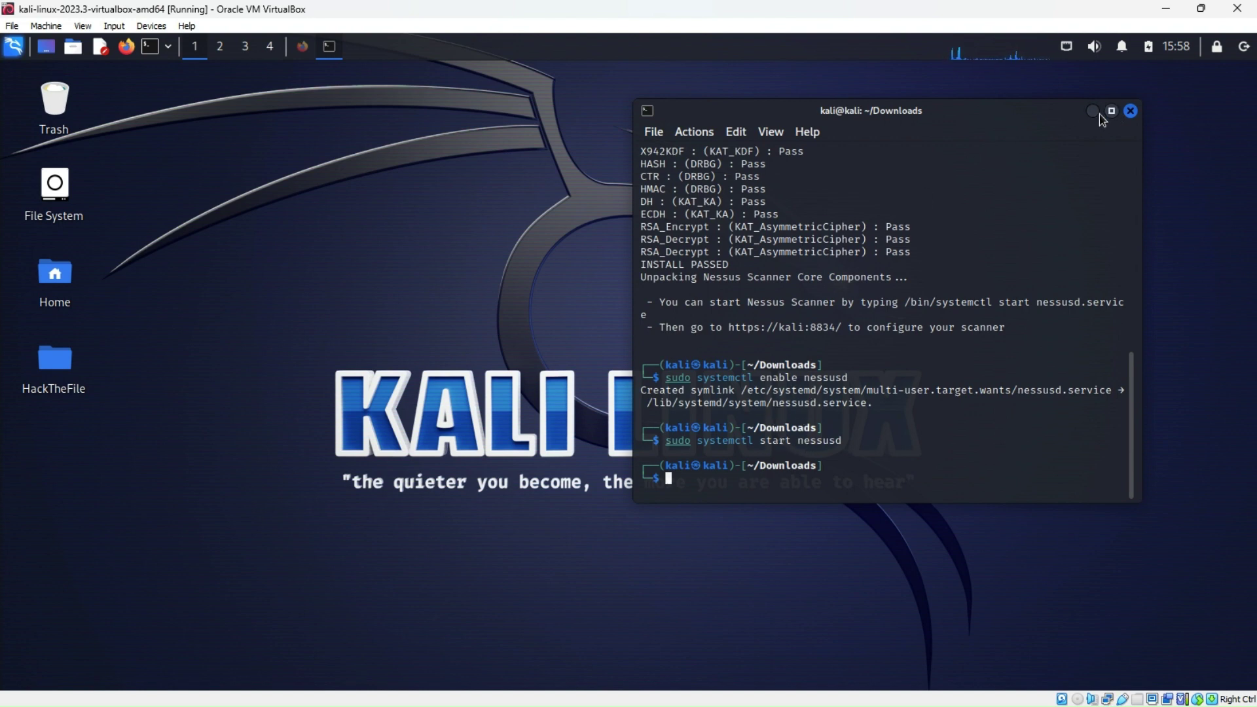
Close the terminal and bring Firefox back maximised on the Welcome to Nessus page
left_click(1130, 111)
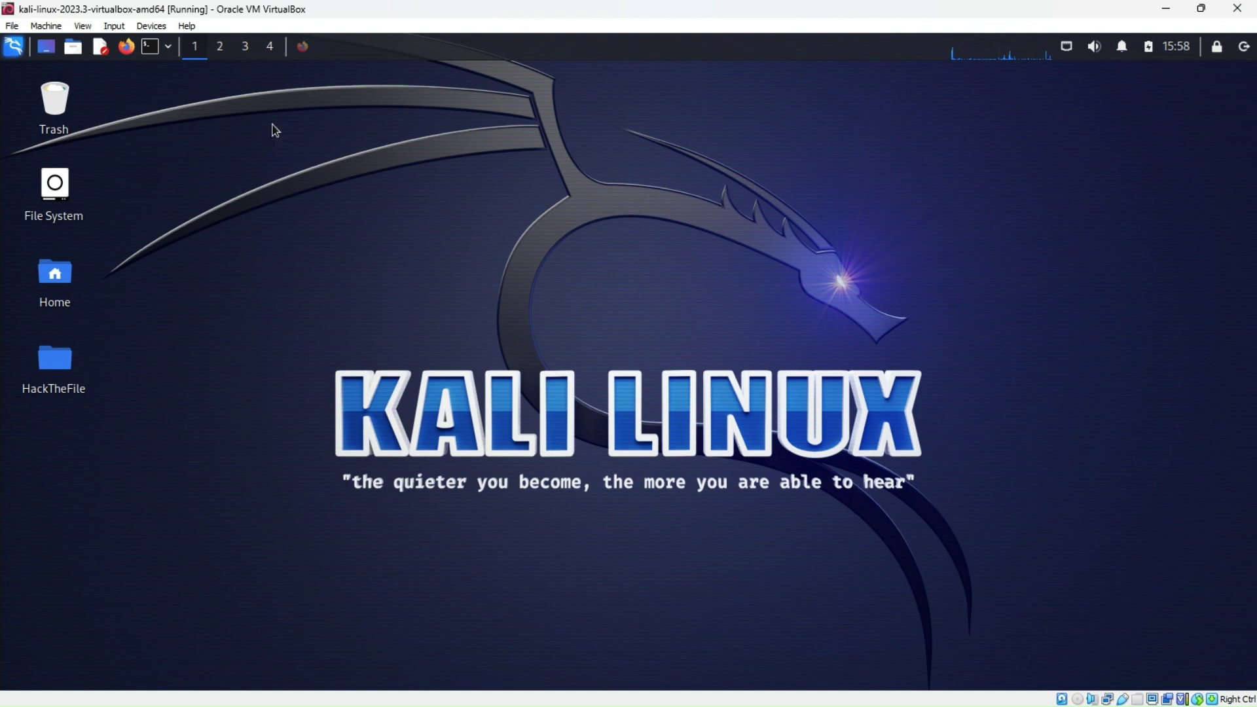
left_click(124, 52)
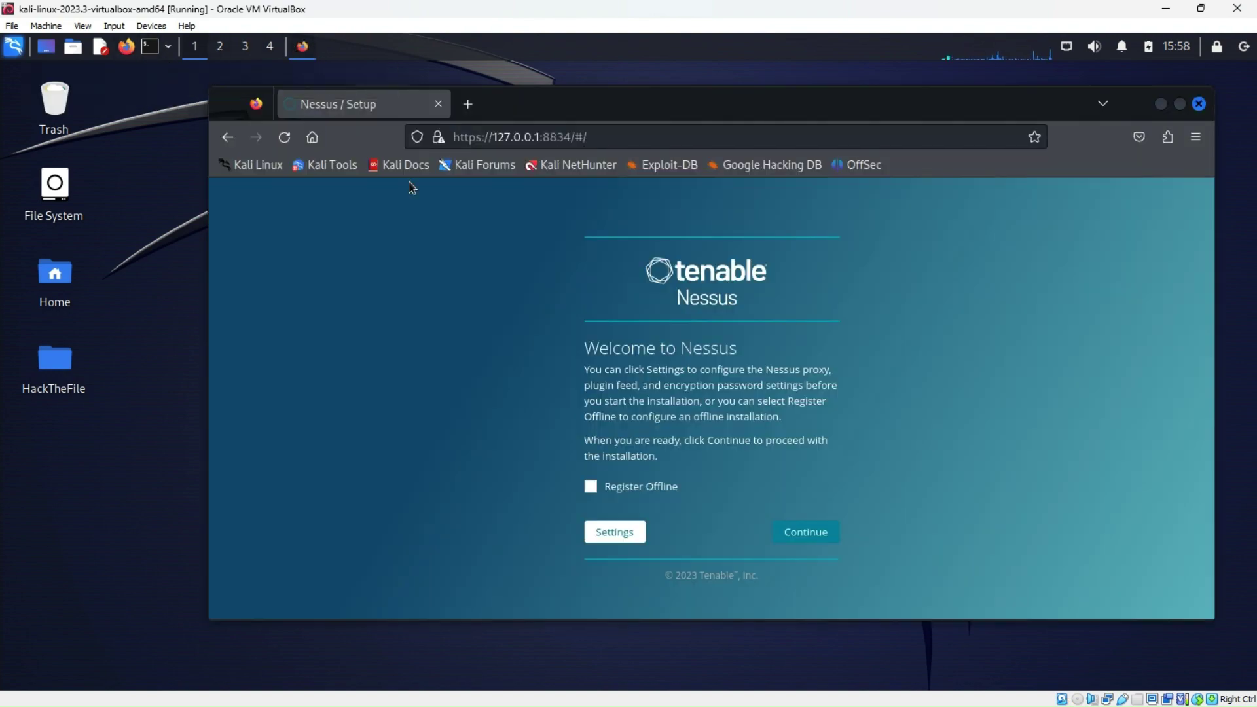
left_click(1179, 107)
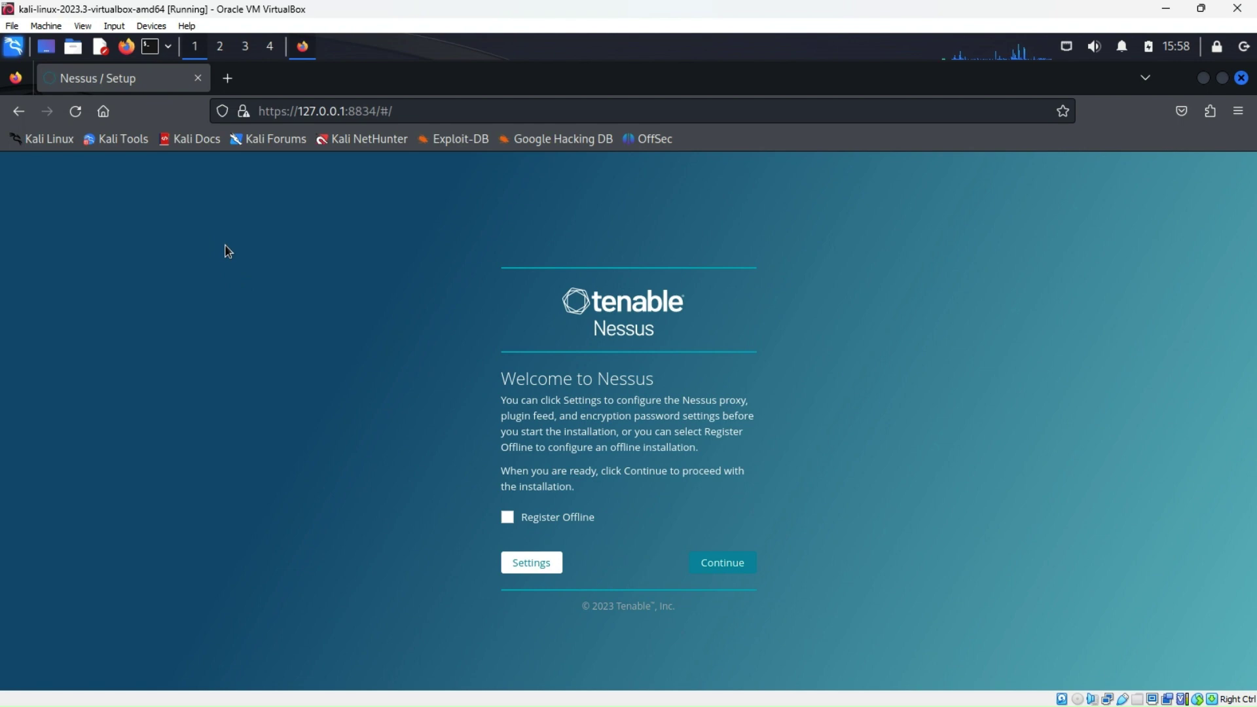
Run 'sudo netdiscover' in a new terminal to list lab host IPs, stop it, and minimise the terminal
left_click(153, 48)
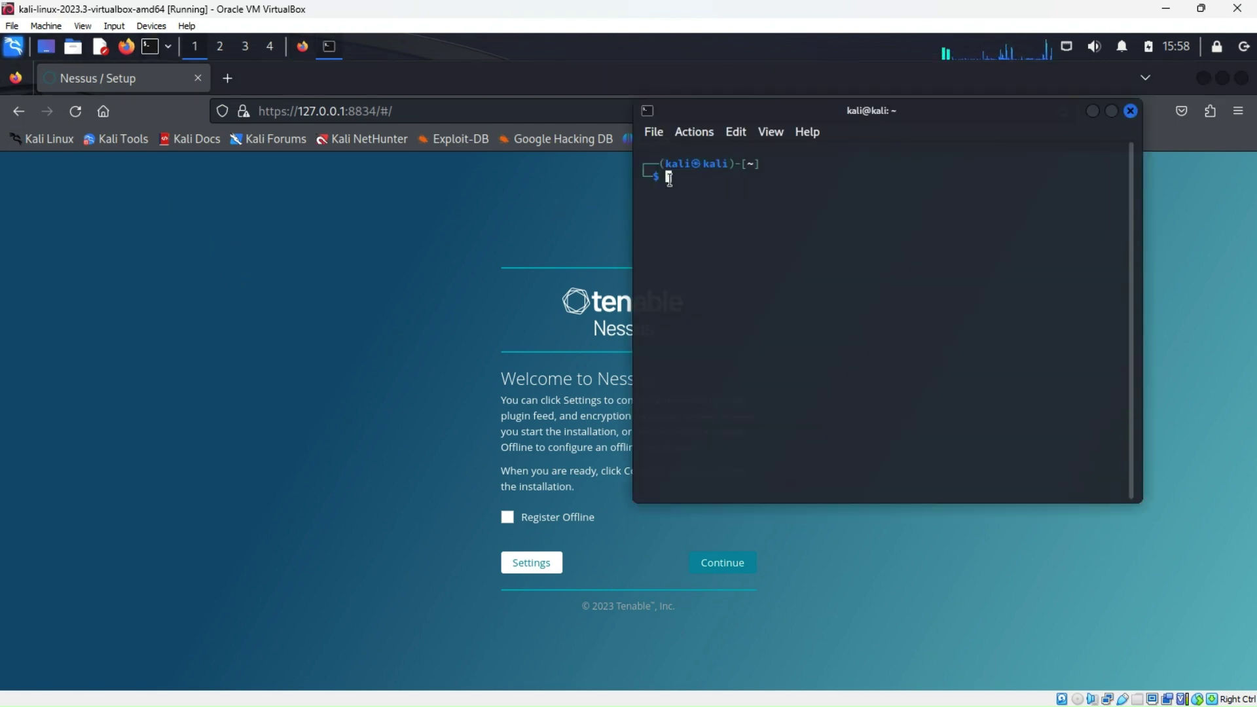
type("netdis")
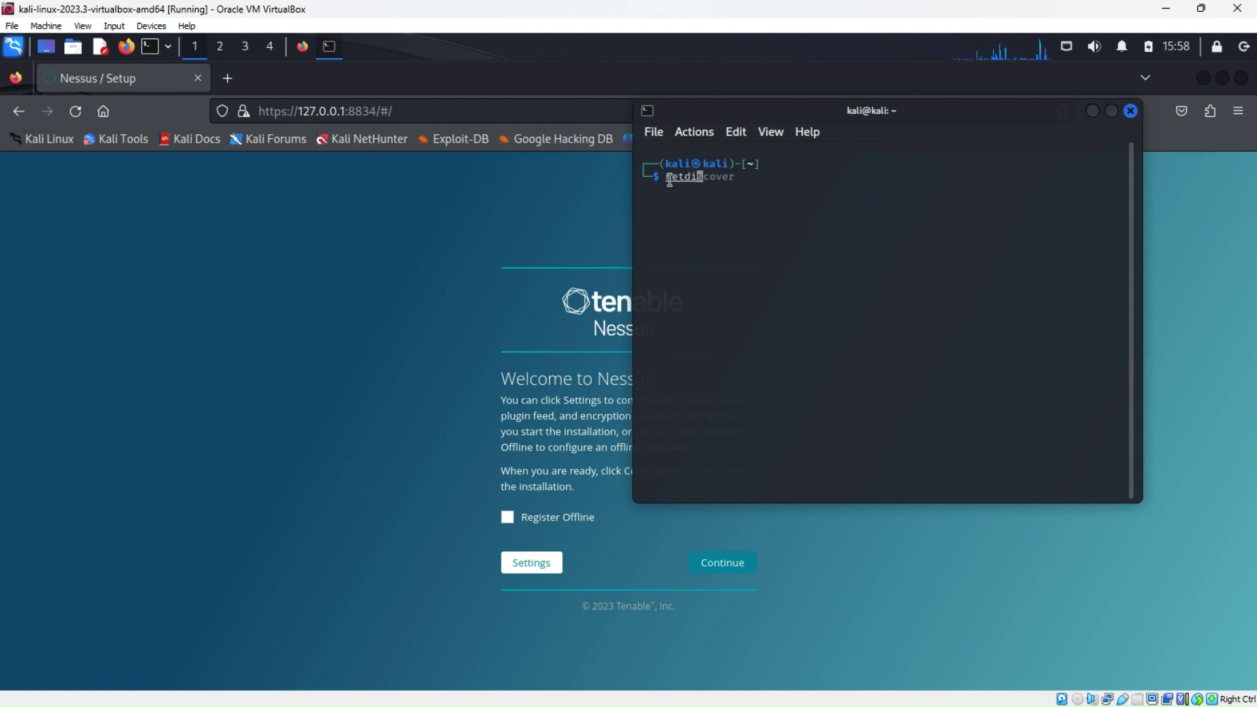
type("cover")
key("Return")
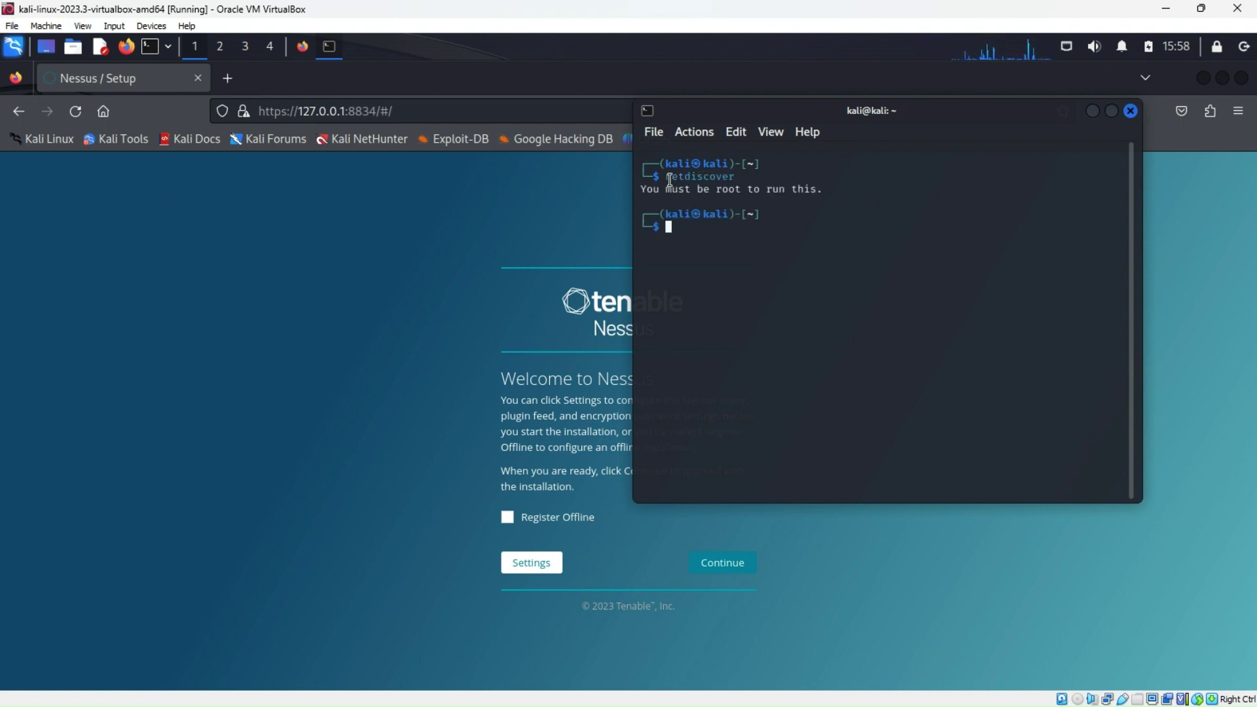
type("sudo ")
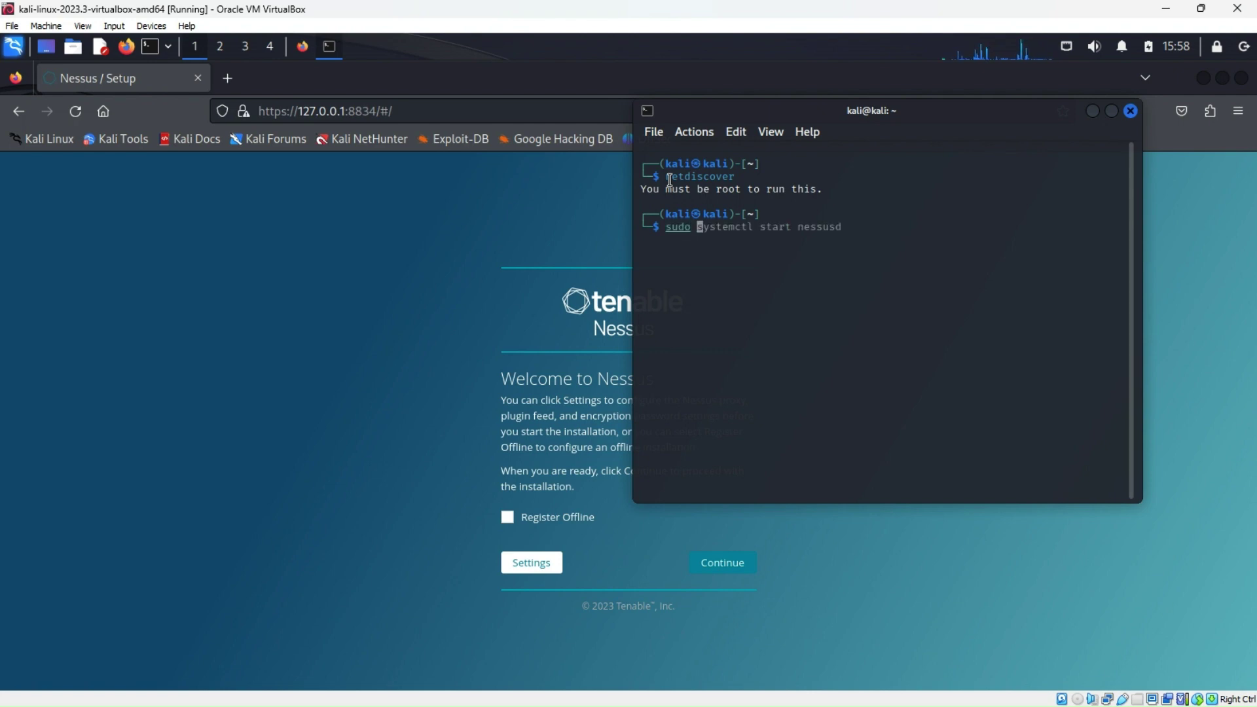
type("netdis")
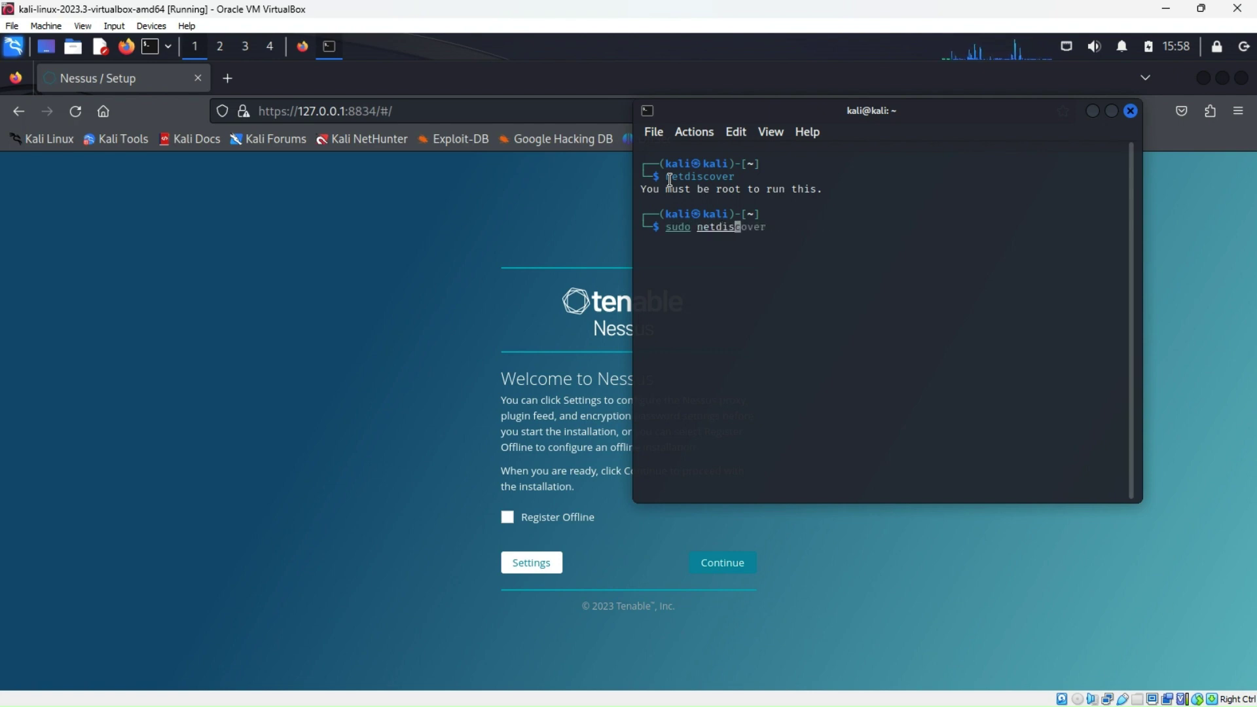
type("cover")
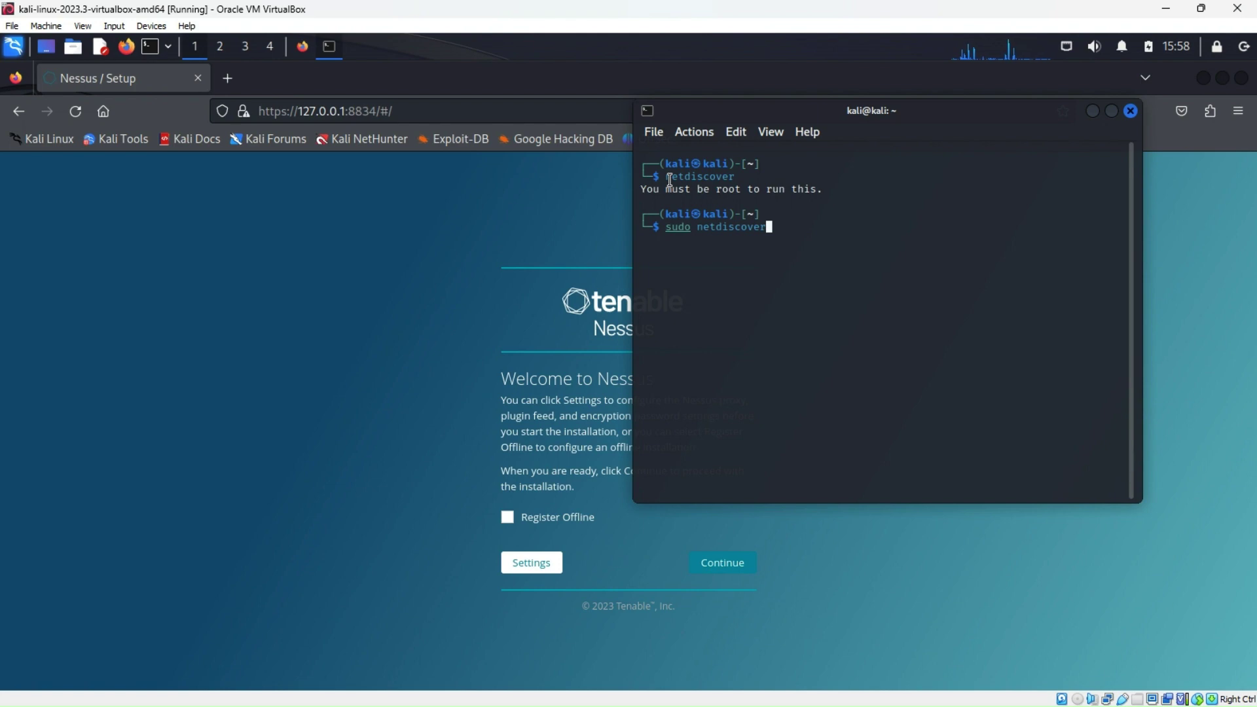
key("Return")
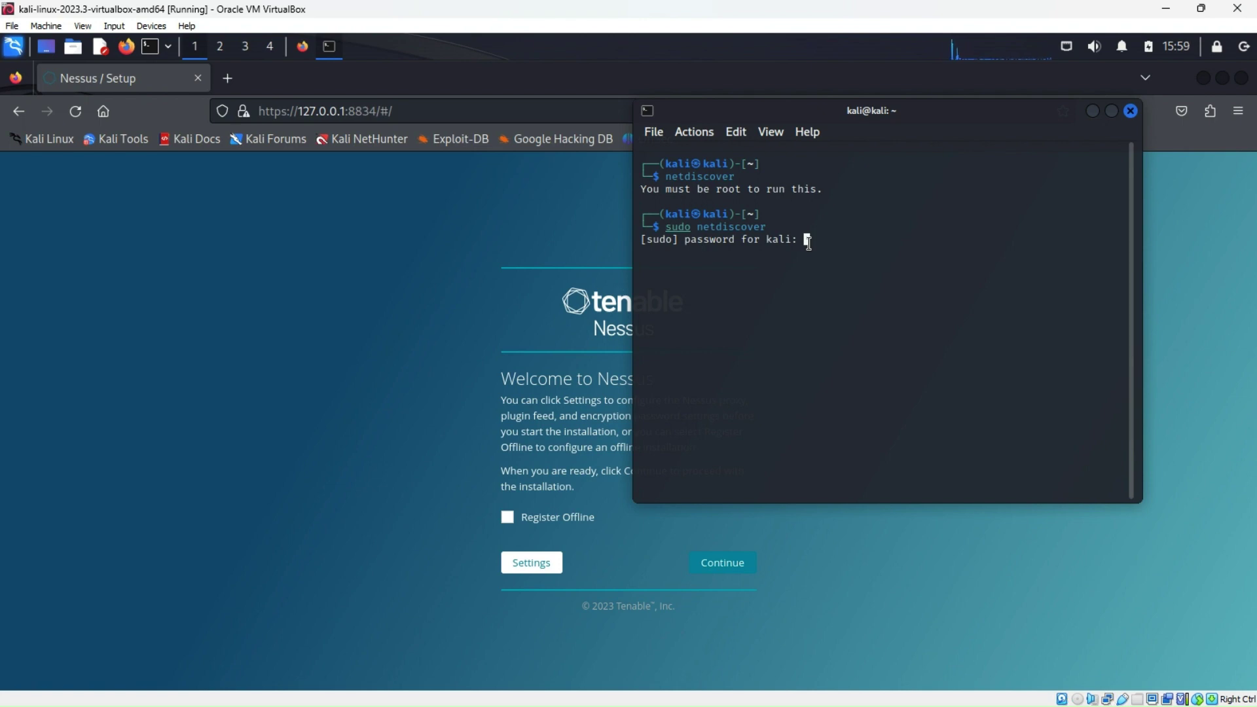
key("Return")
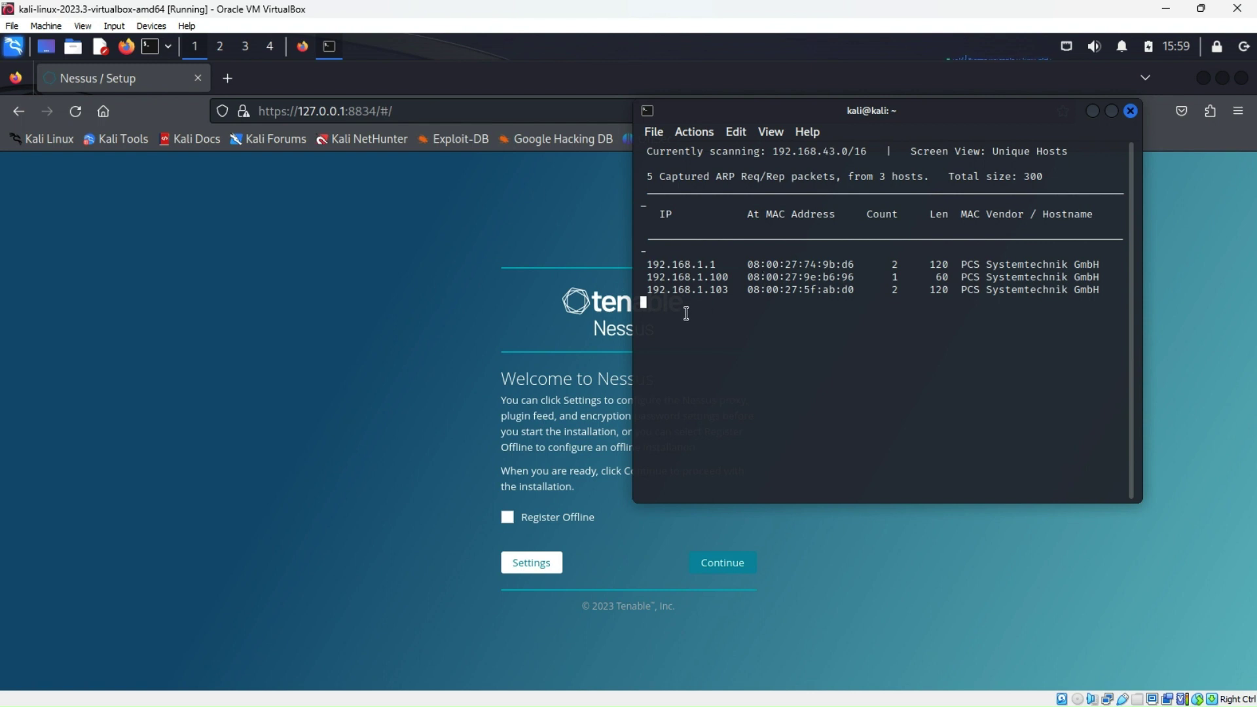
key("ctrl+c")
left_click(1091, 112)
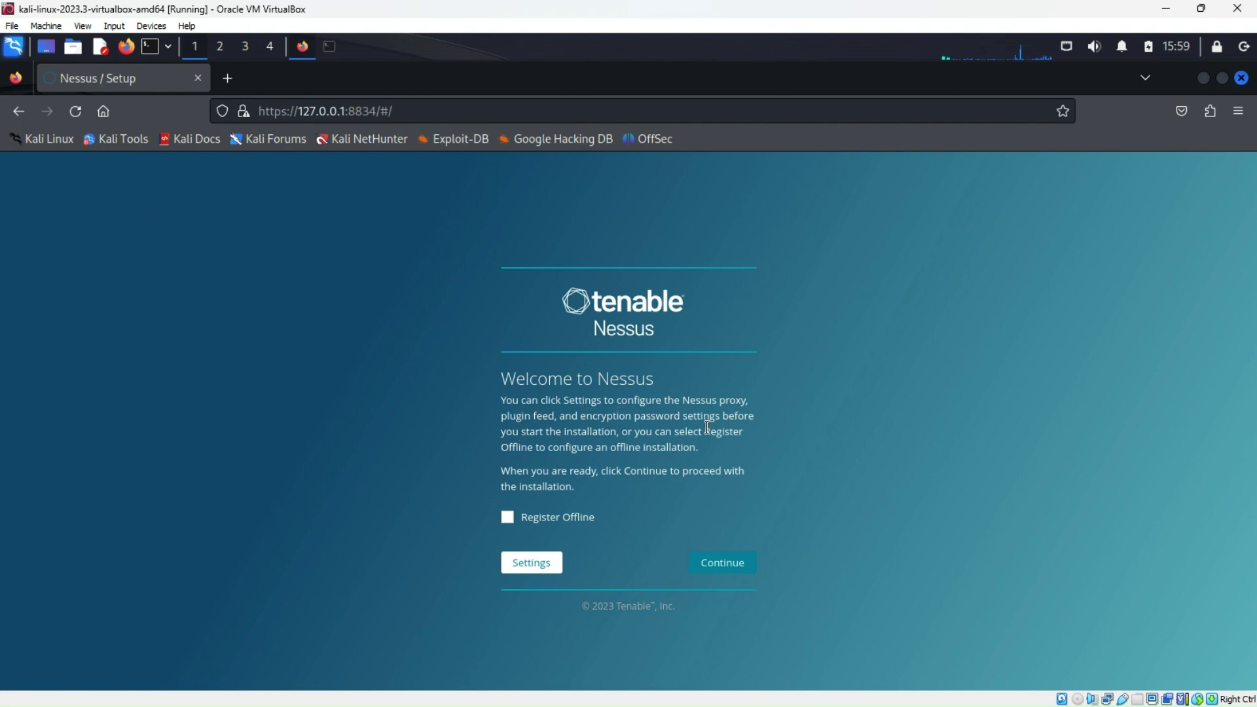
Tick Register Offline and continue to the Managed Scanner setup form
left_click(508, 517)
left_click(734, 567)
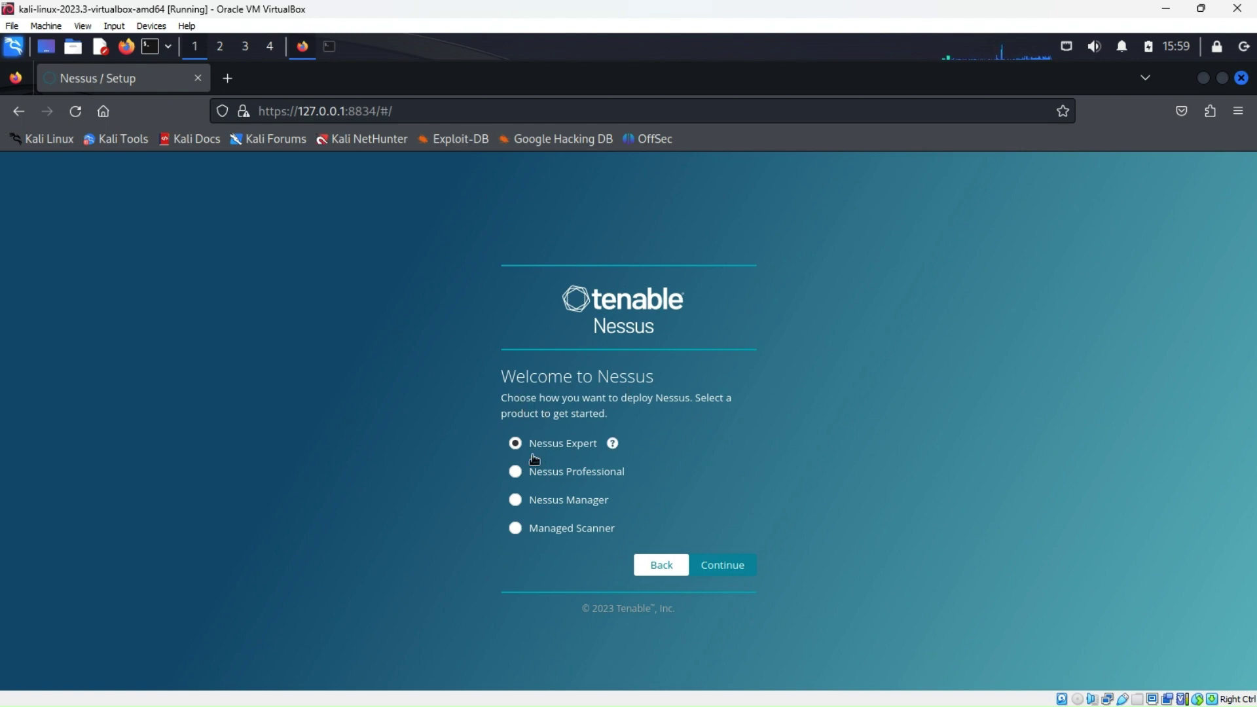
left_click(516, 529)
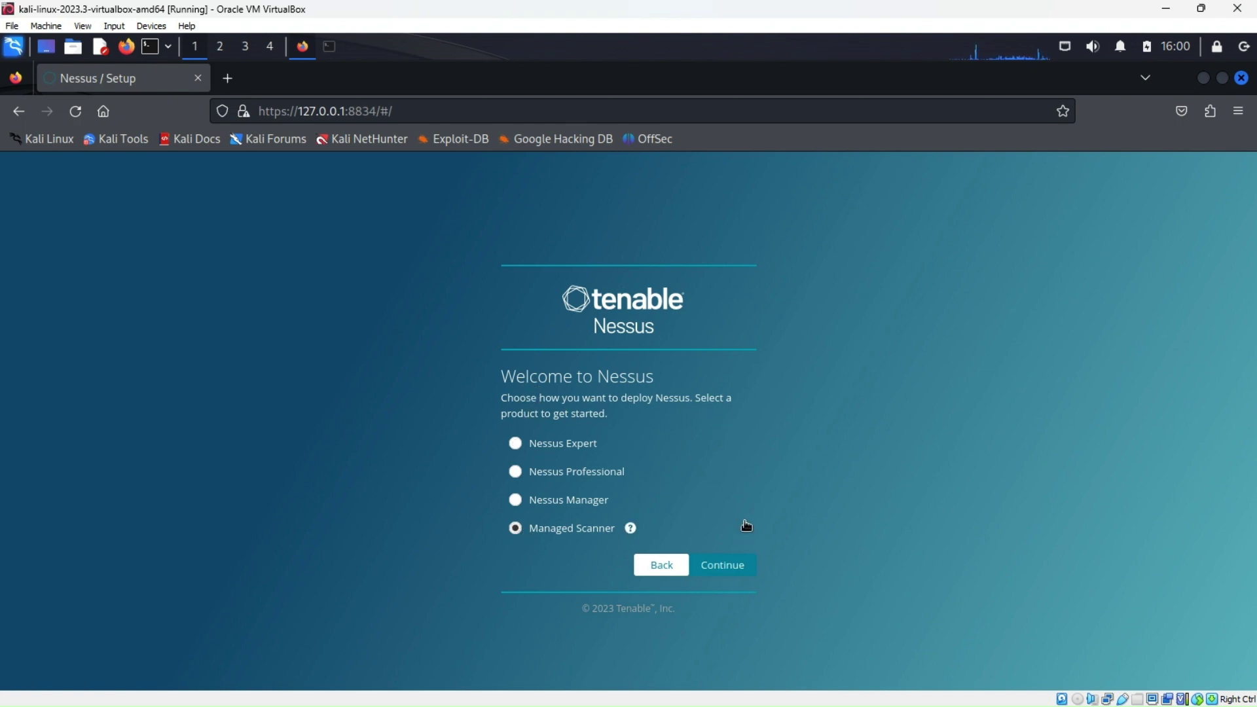
left_click(740, 565)
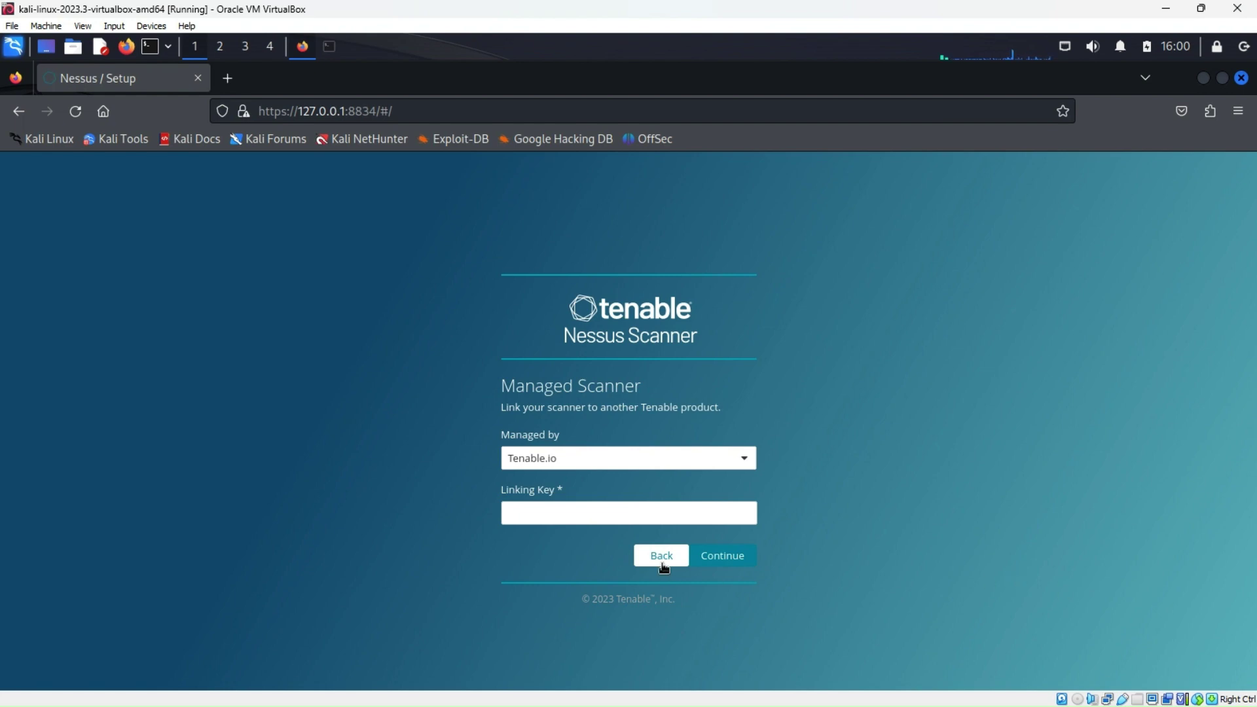
Set Managed by to Nessus Manager (Scanner), then go back to the product list
left_click(745, 461)
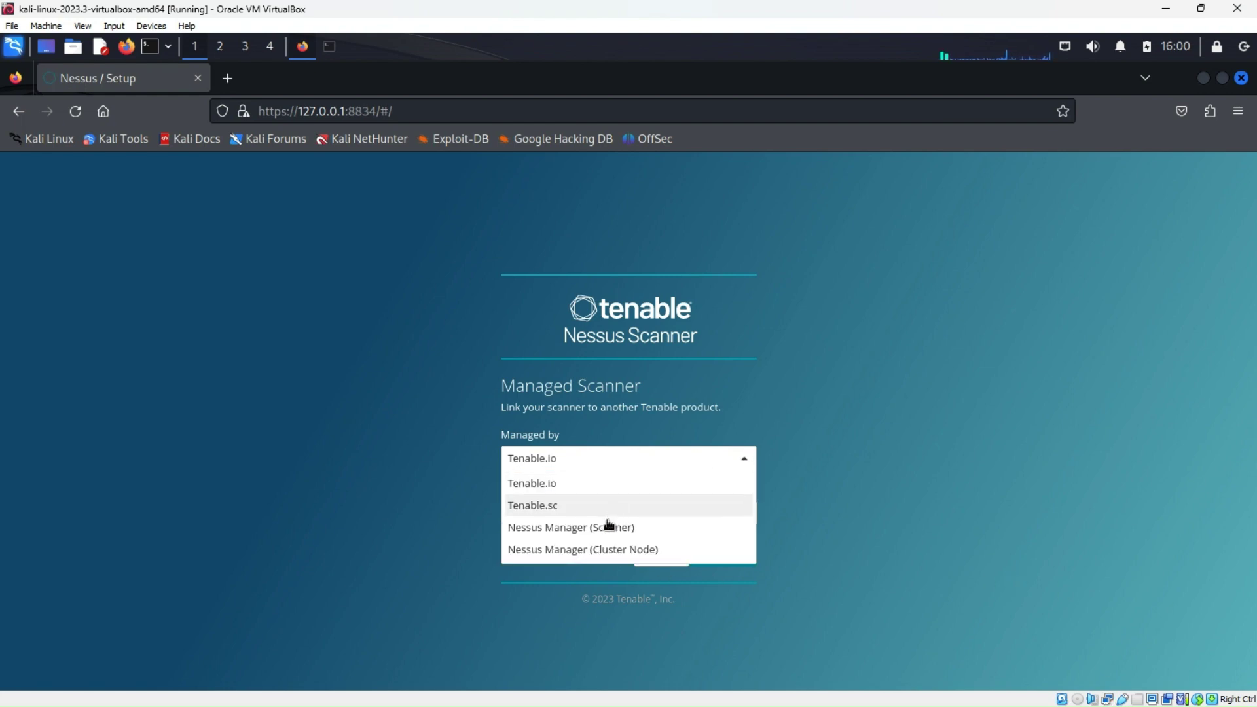
left_click(562, 531)
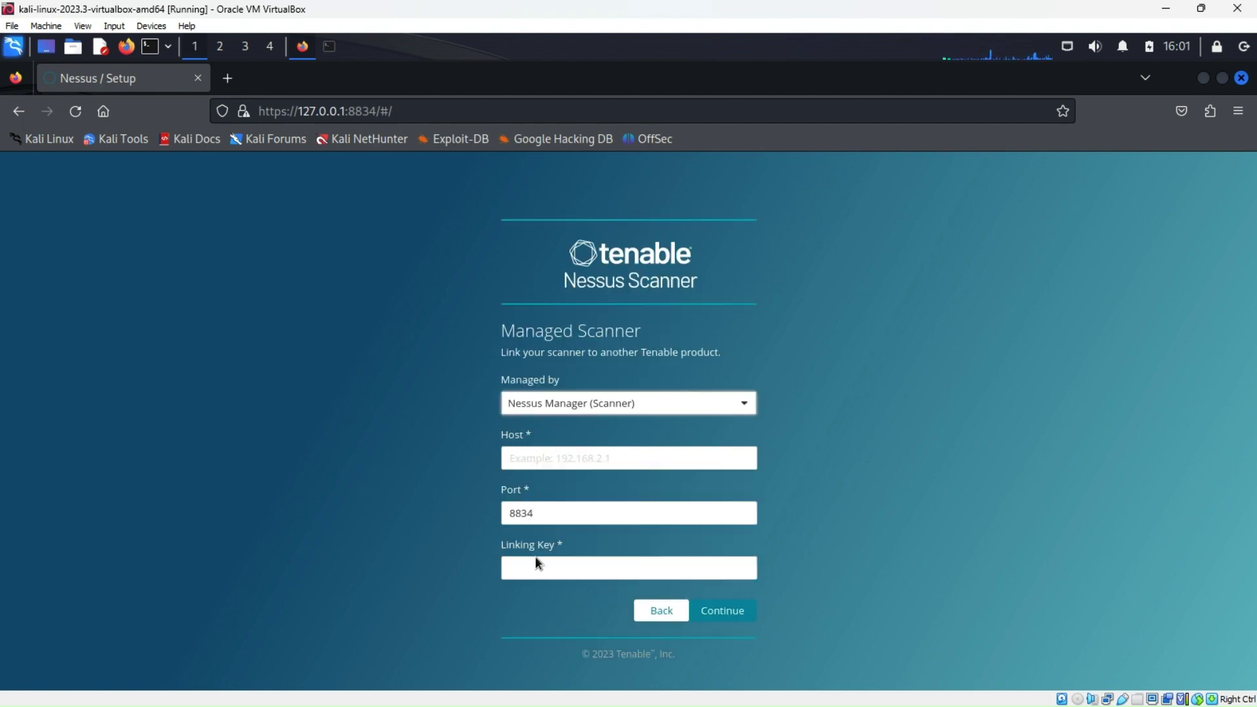
left_click(662, 610)
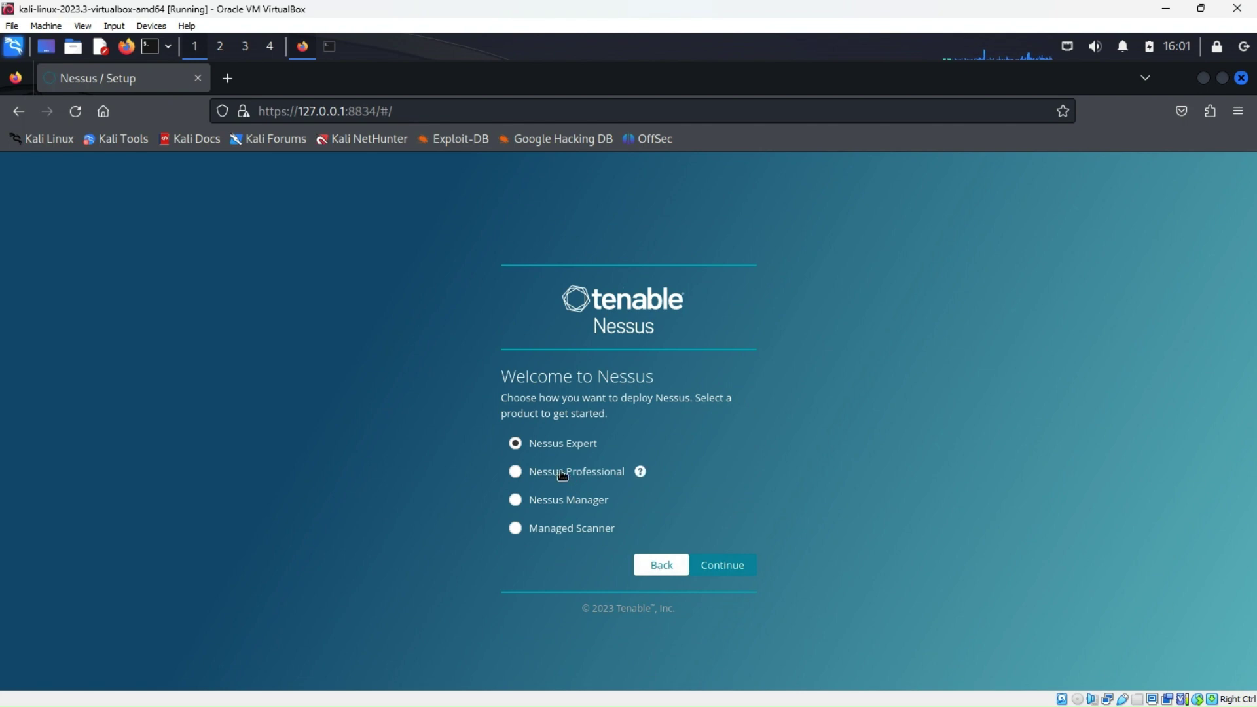
Return to the first welcome page with Register Offline unticked, cancel Advanced Settings, and bring the Kindle window on screen
left_click(656, 565)
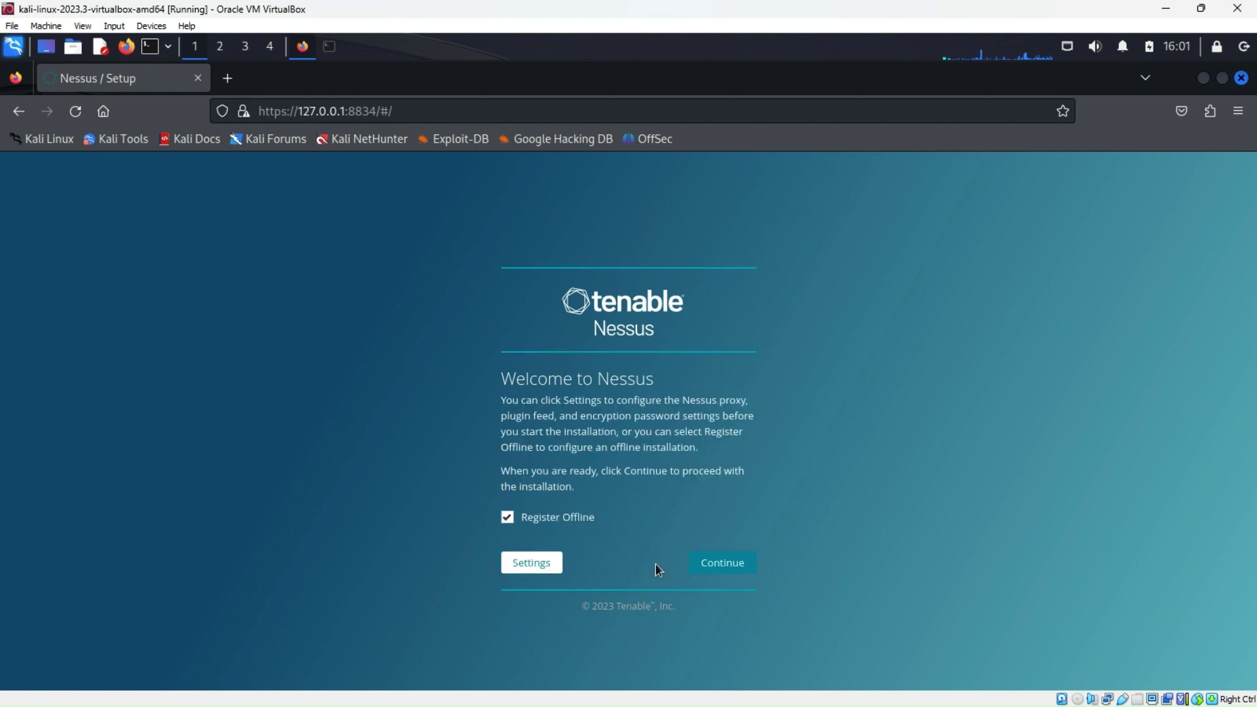
left_click(507, 518)
left_click(531, 563)
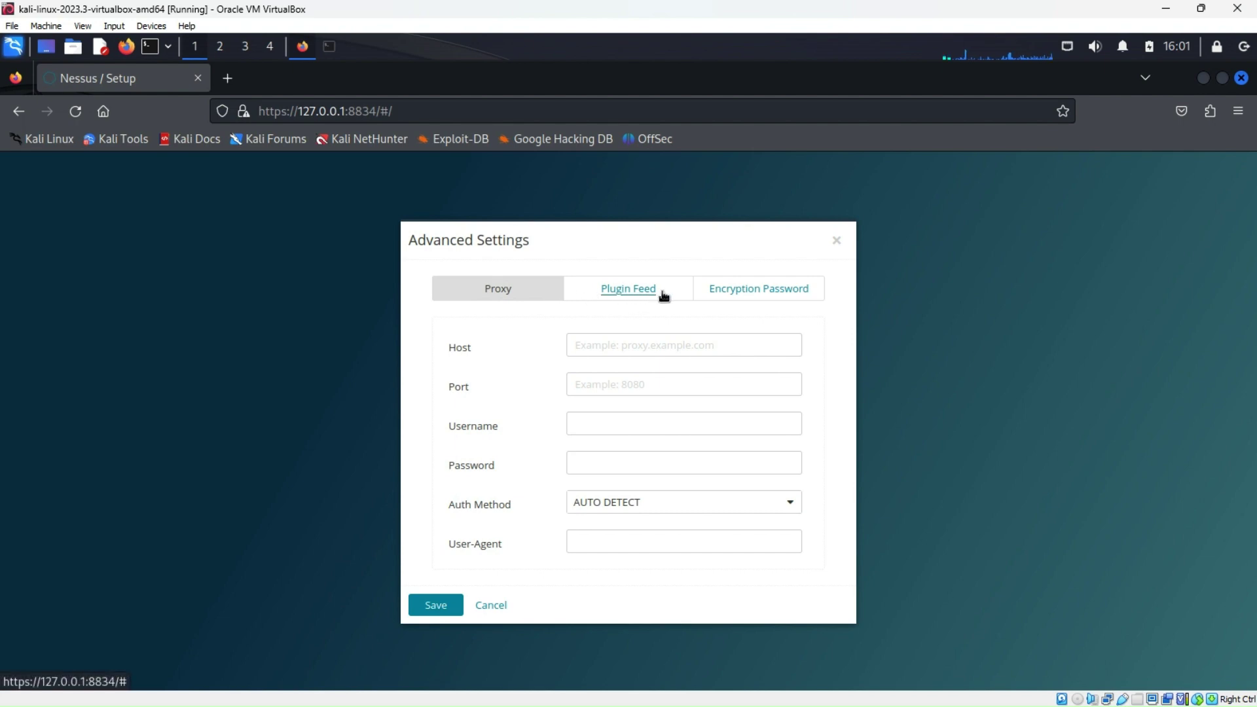
left_click(493, 607)
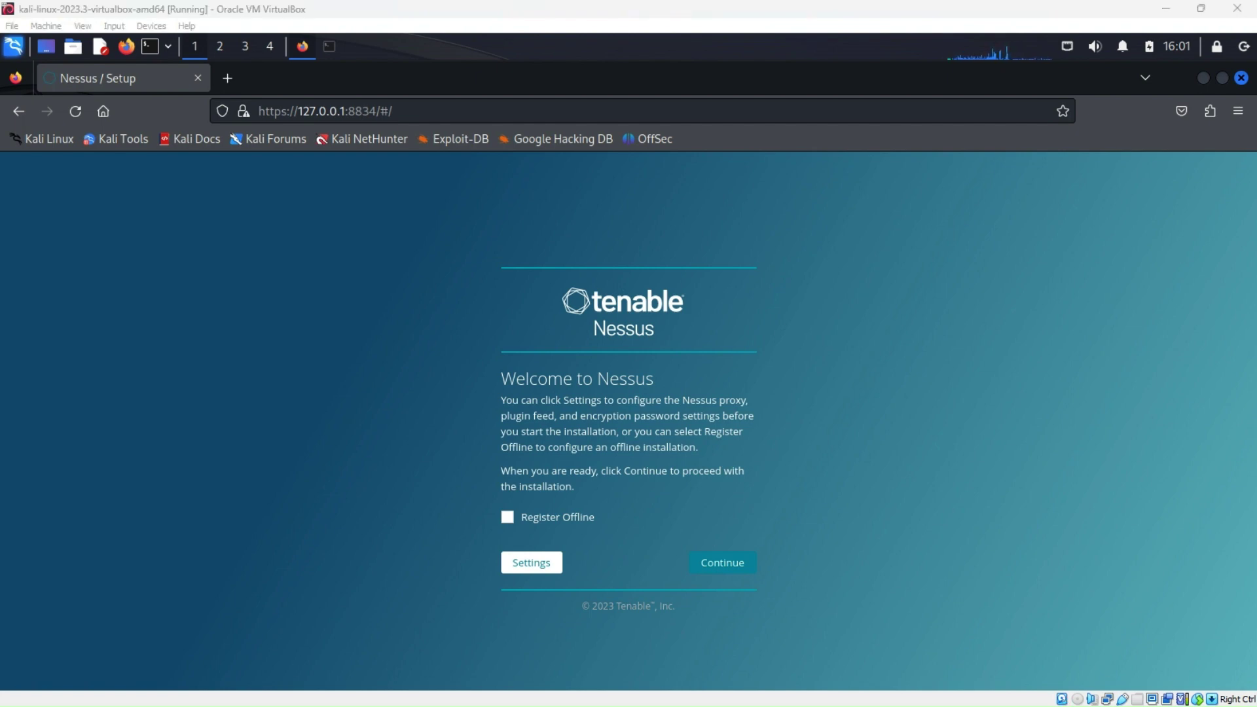
left_click_drag(1256, 14, 295, 53)
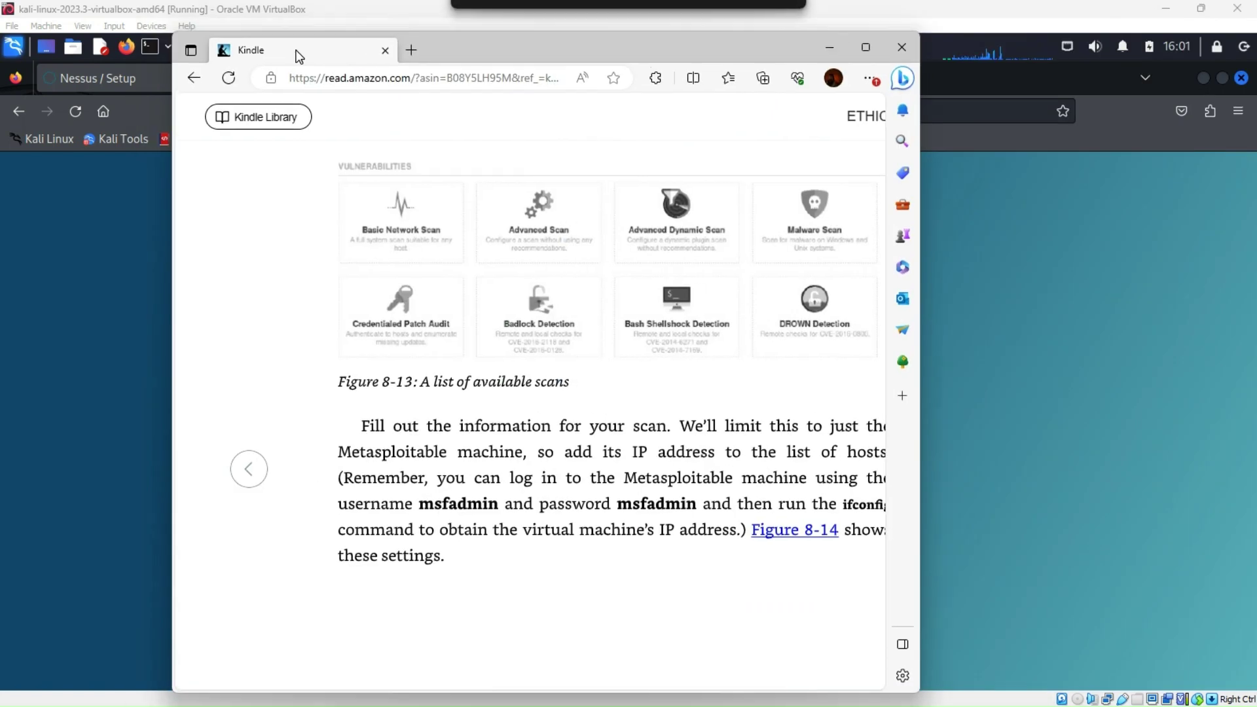
Maximise the Kindle reader and page forward to 150, then back to 149
left_click(873, 60)
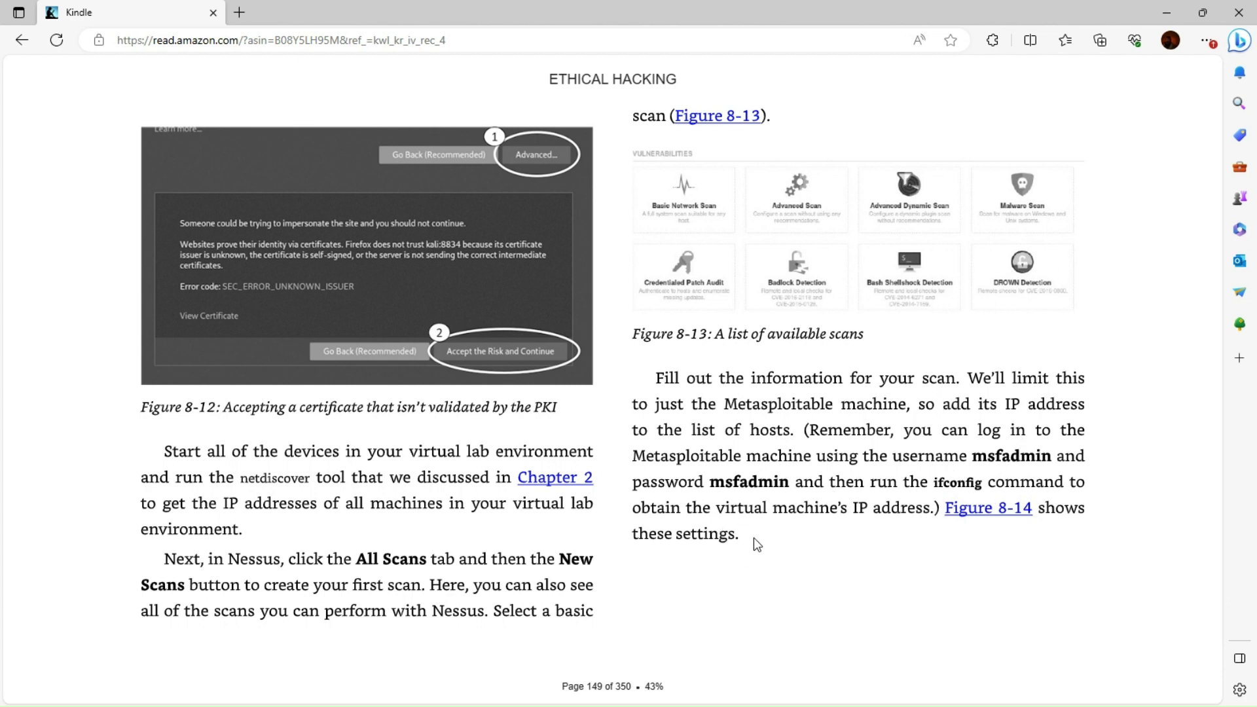
left_click(1157, 374)
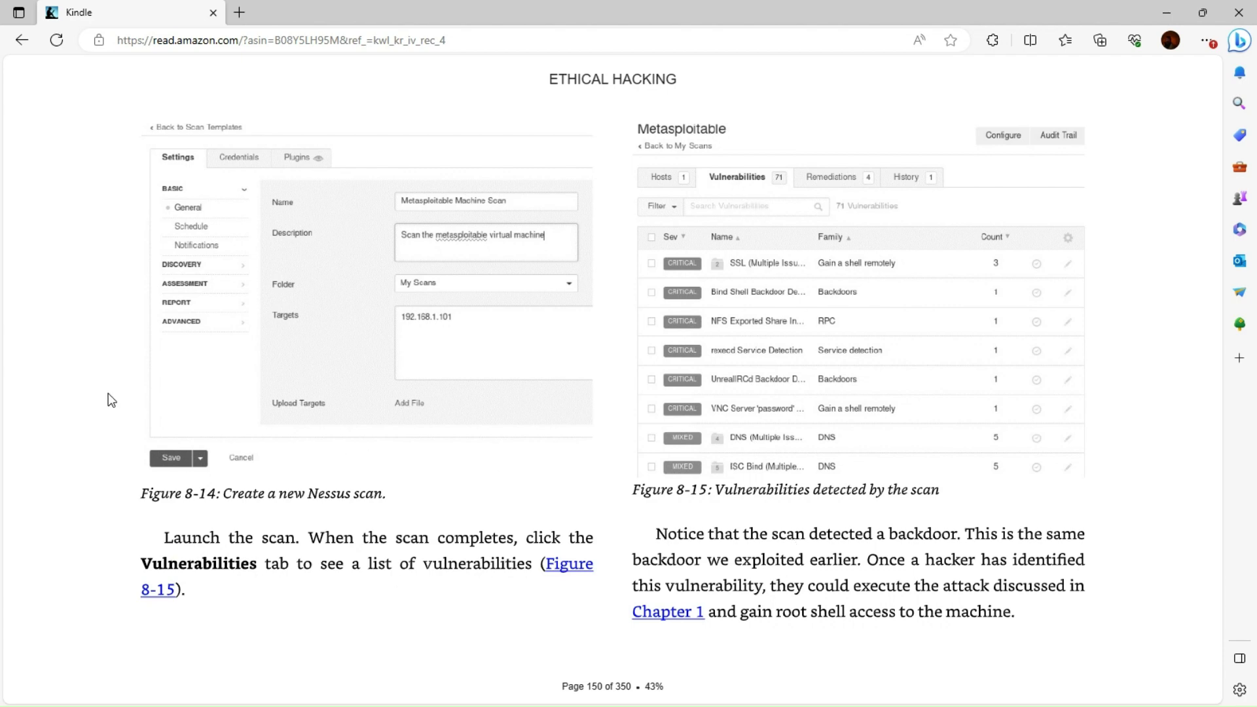
left_click(65, 381)
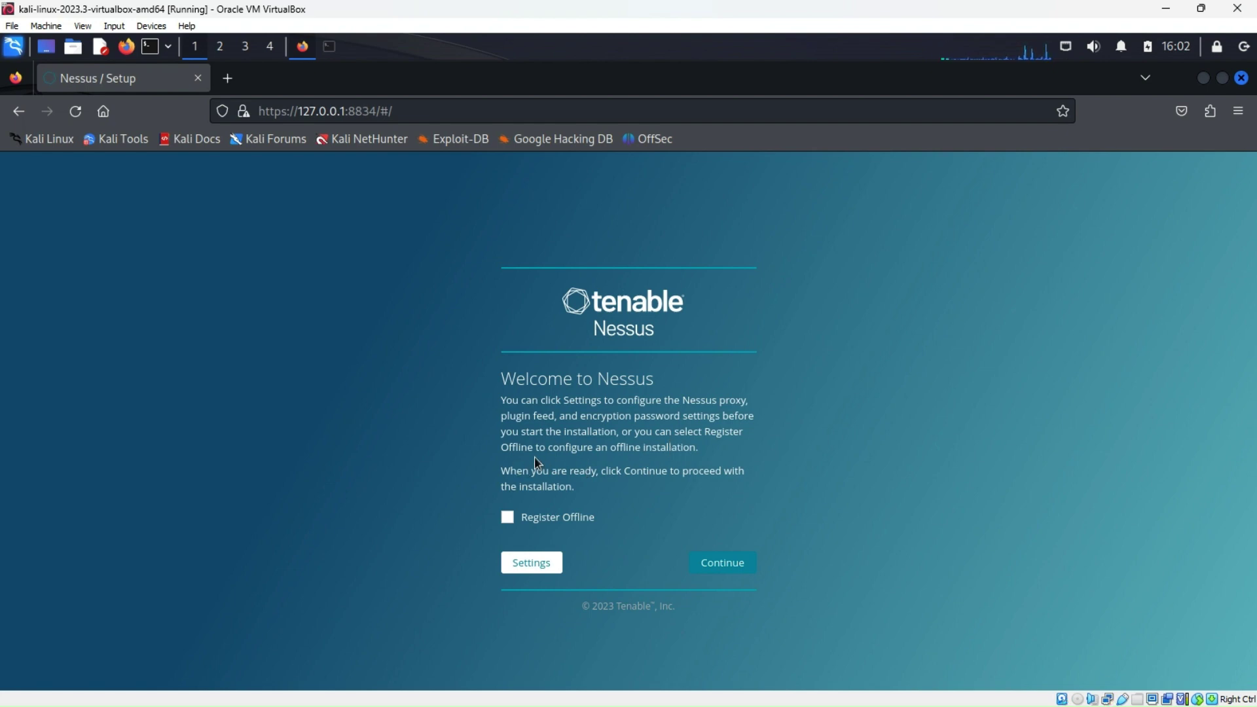
Register offline, choose Nessus Essentials and continue to its registration form, then move the VM window aside
left_click(508, 520)
left_click(727, 563)
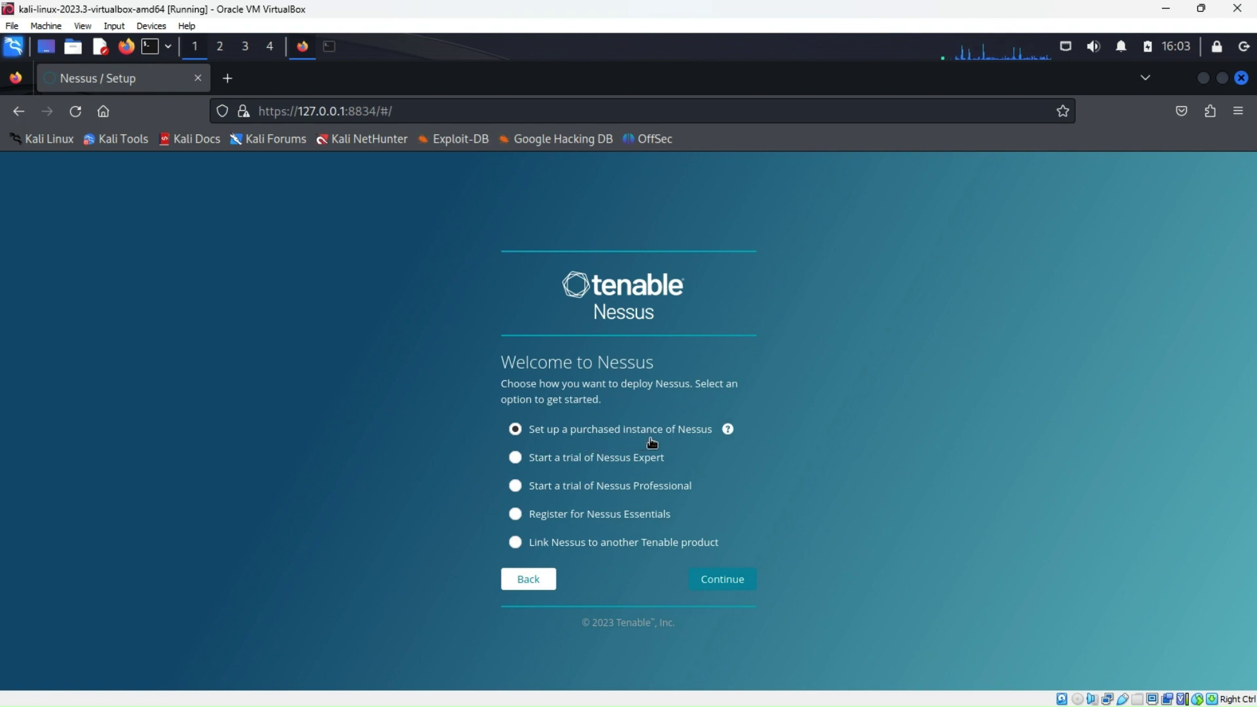
left_click(516, 515)
mouse_move(686, 518)
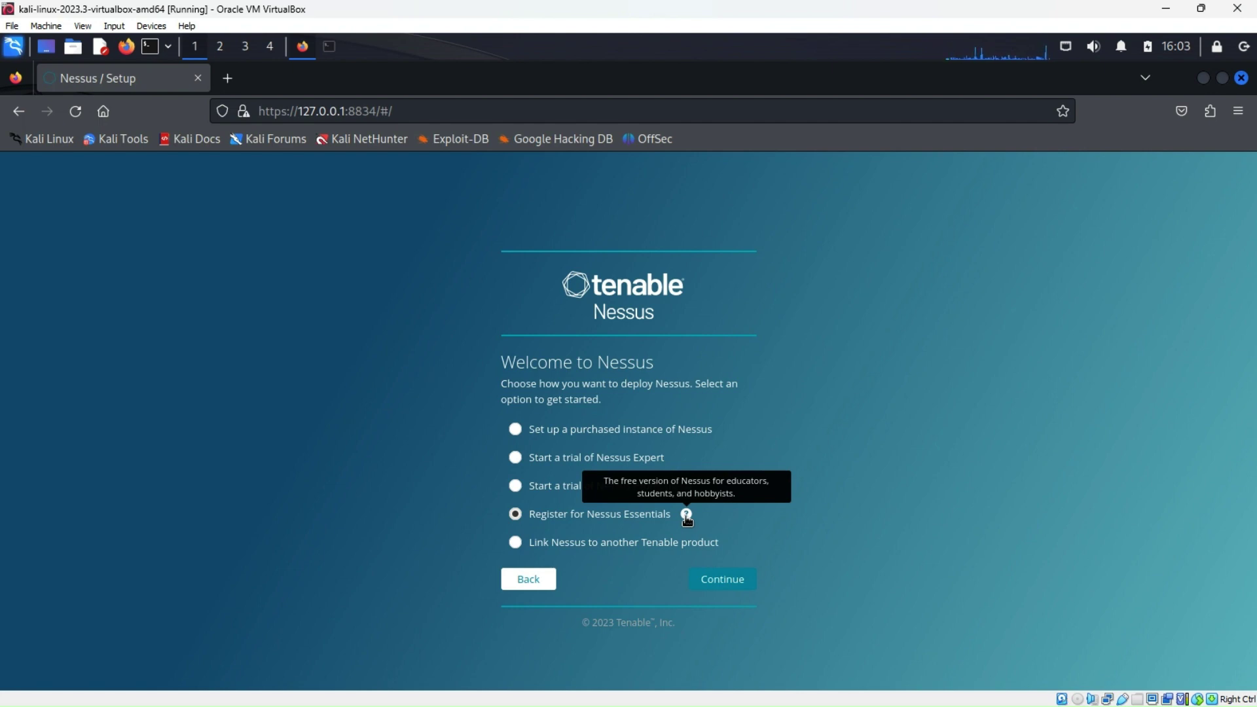
left_click(724, 581)
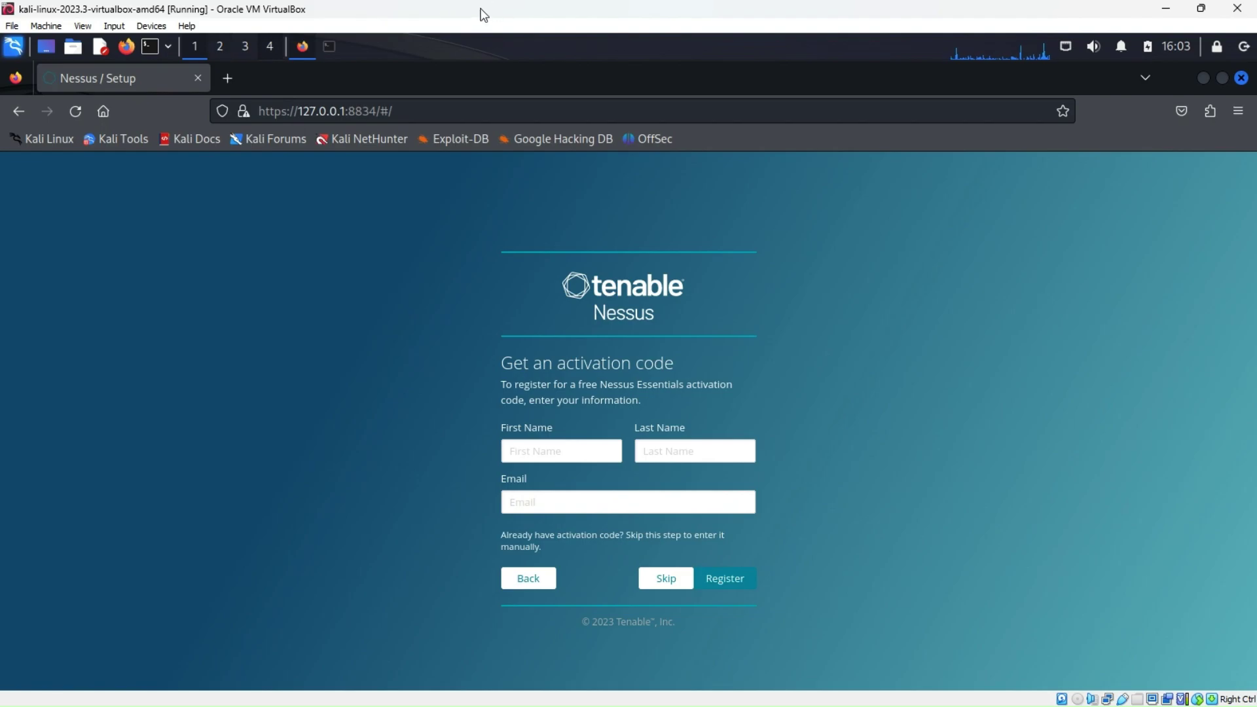
left_click_drag(480, 11, 1256, 10)
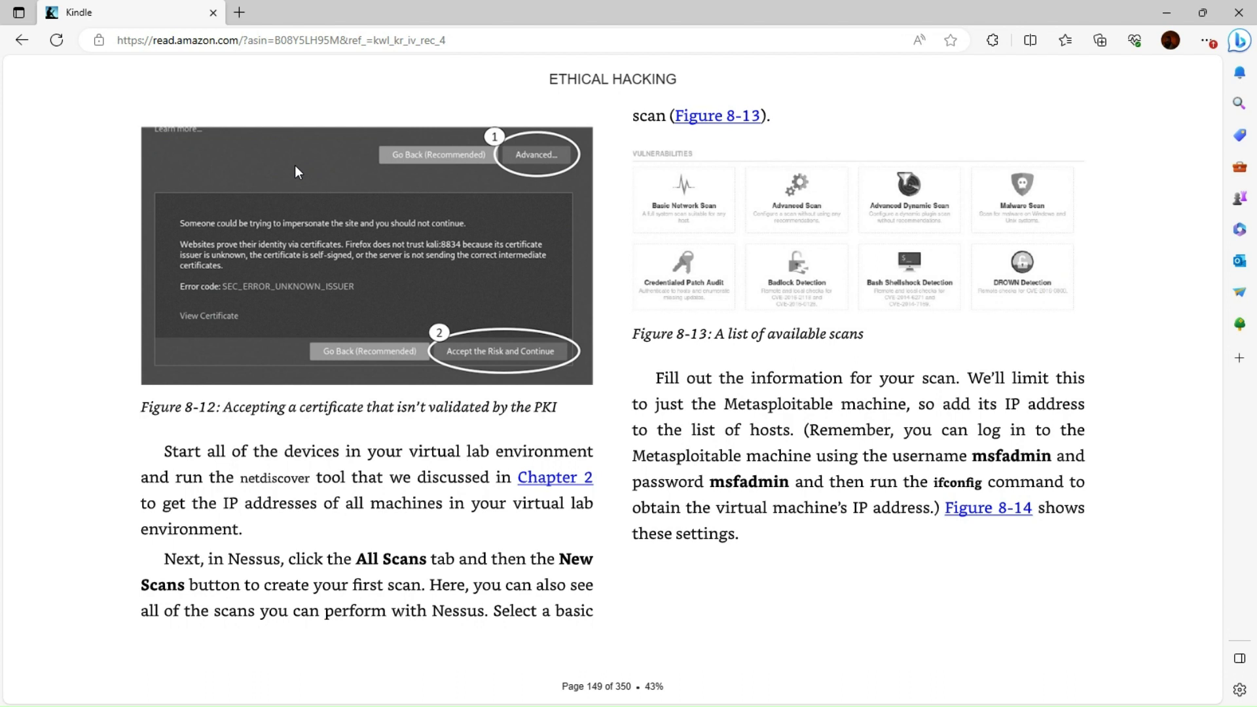
Turn the Kindle book to page 150 showing Figures 8-14 and 8-15
mouse_move(233, 76)
left_click(1159, 384)
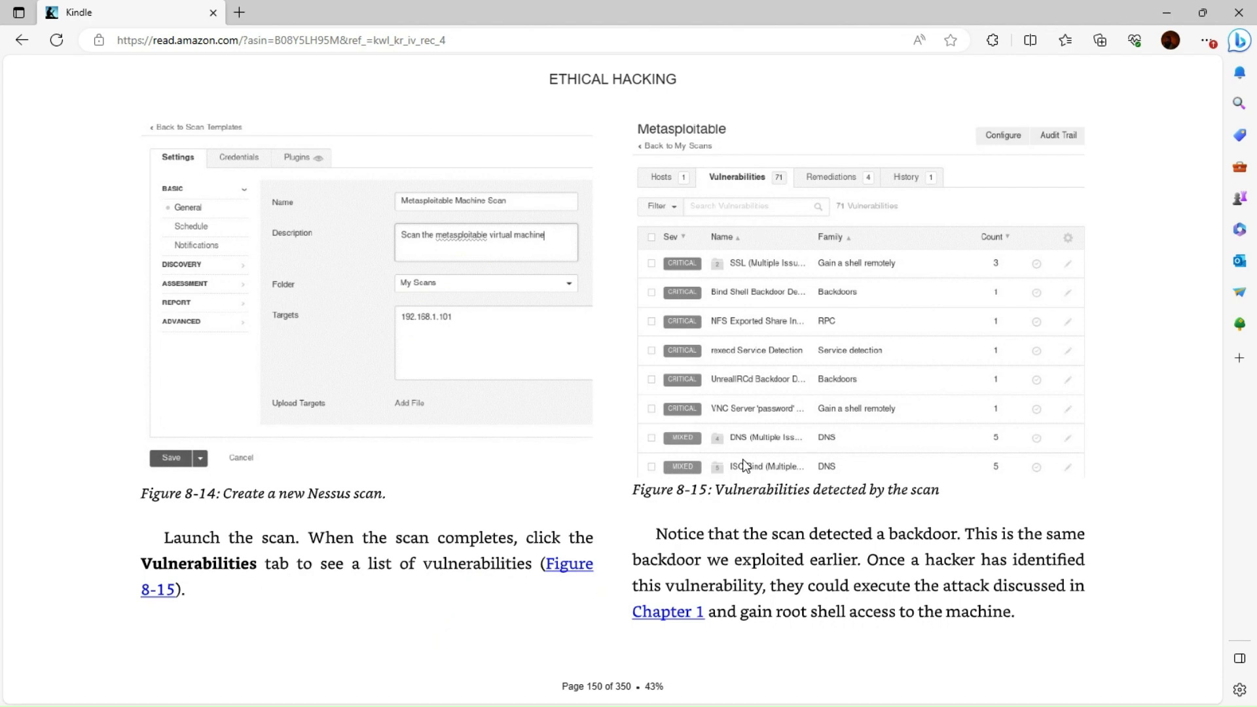
mouse_move(908, 391)
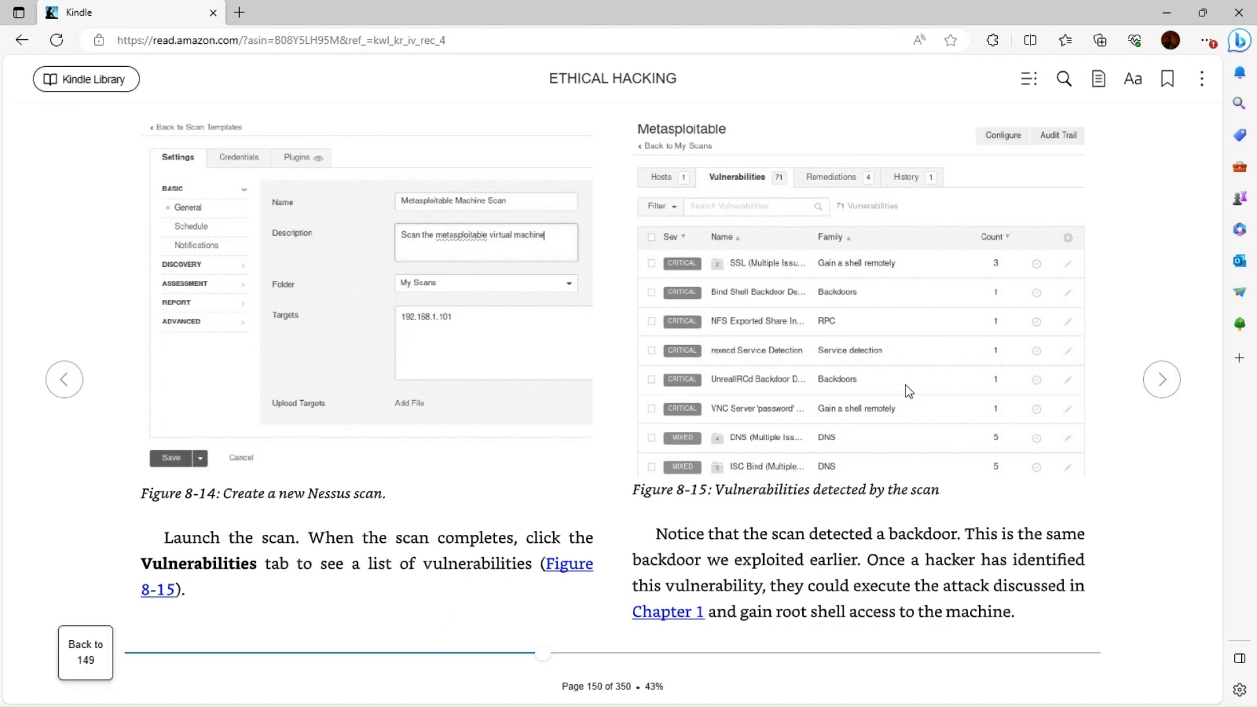
Minimise the book, browse the Nessus New Scan templates, then switch back to the Kindle book
left_click(1166, 12)
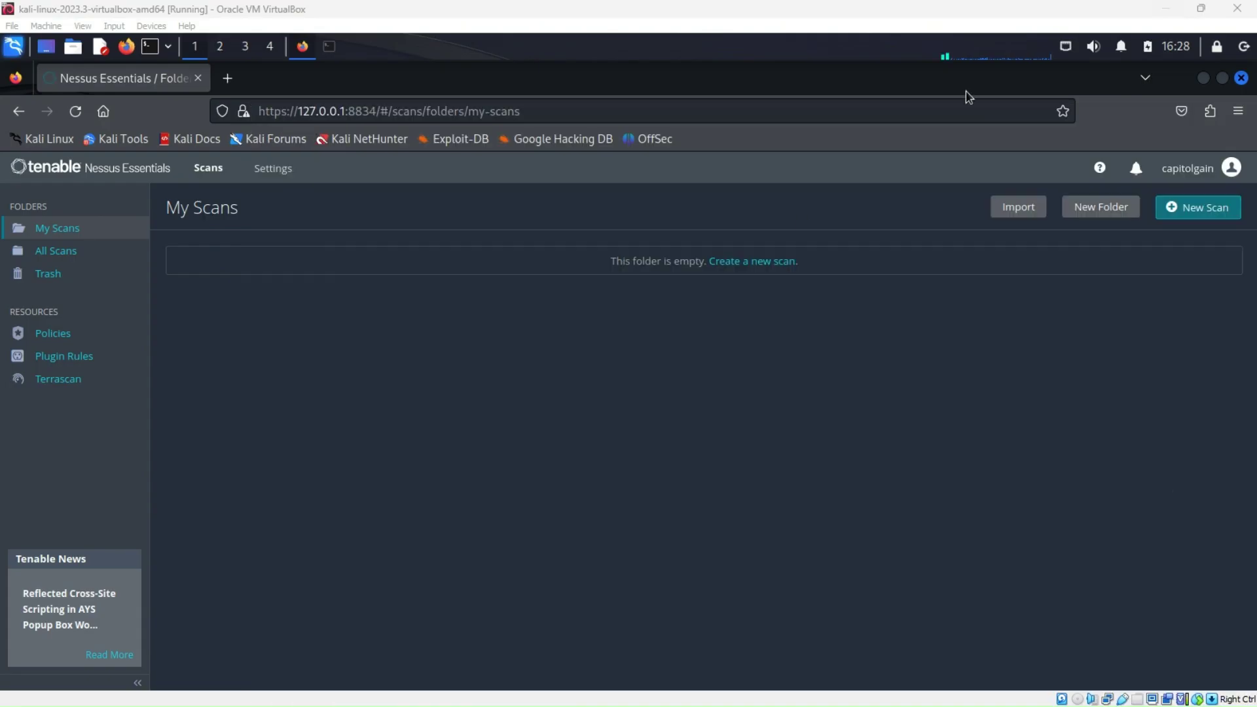
left_click(1171, 215)
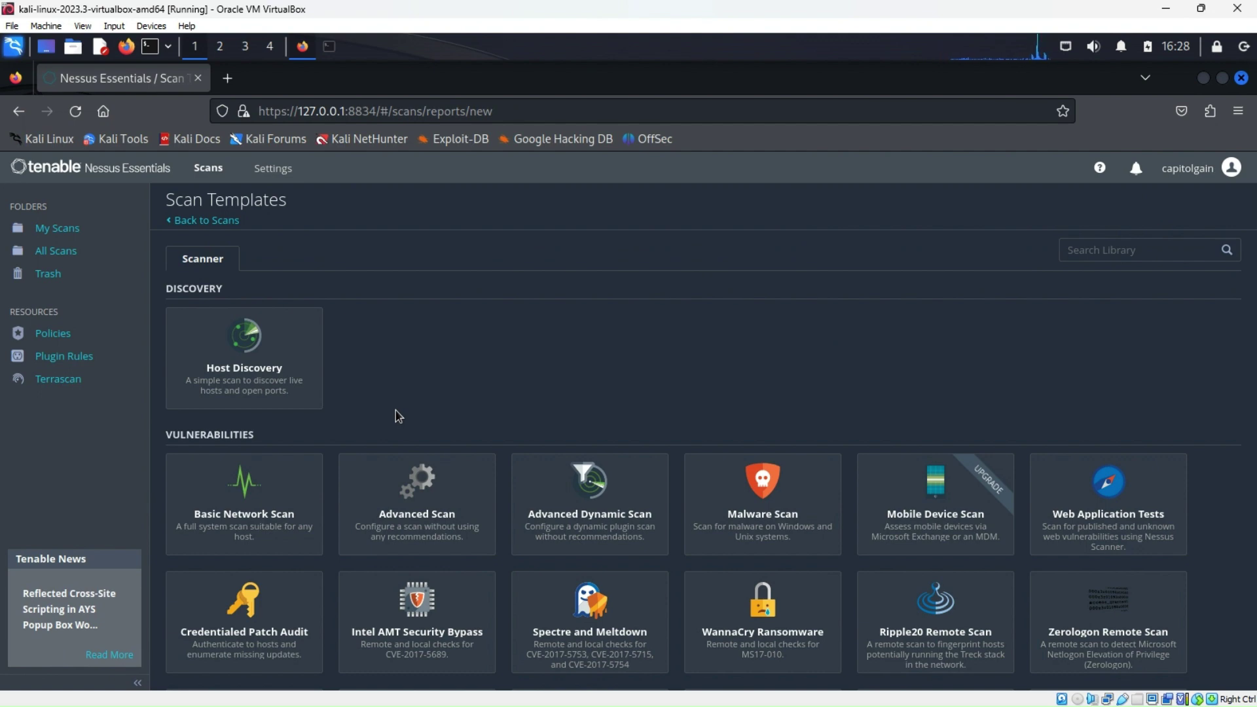
scroll(396, 411, "down", 3)
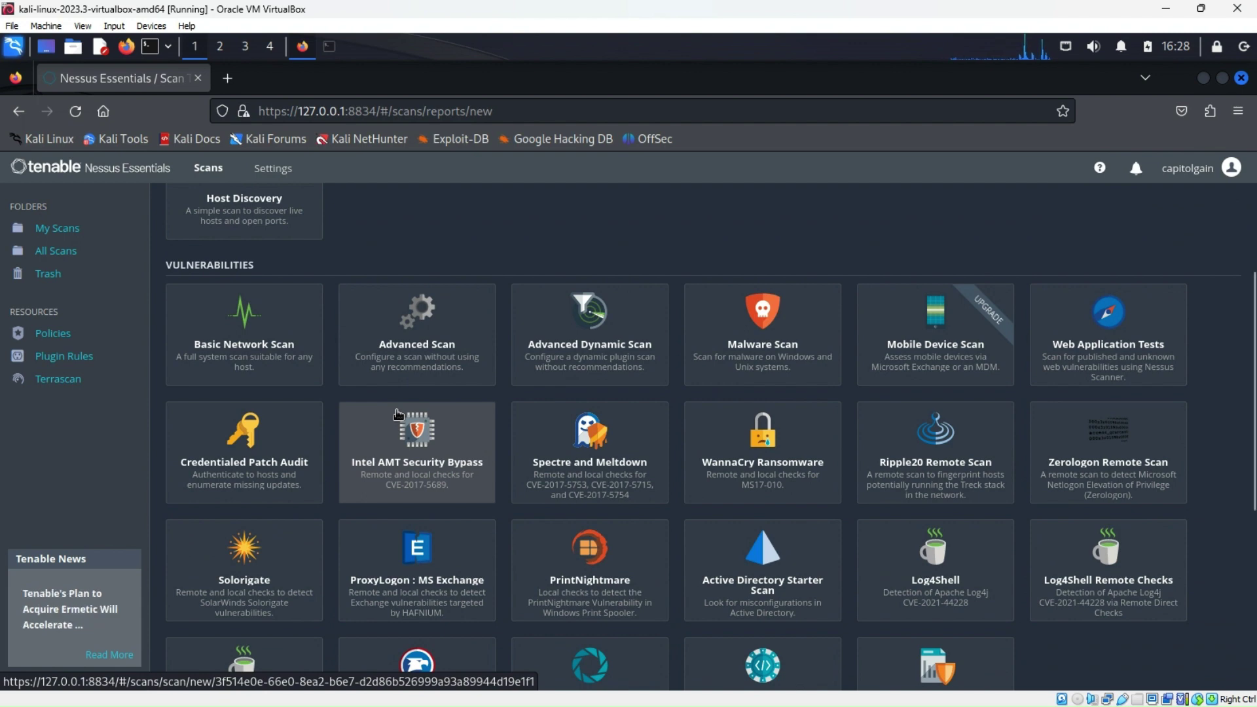
scroll(397, 413, "down", 1)
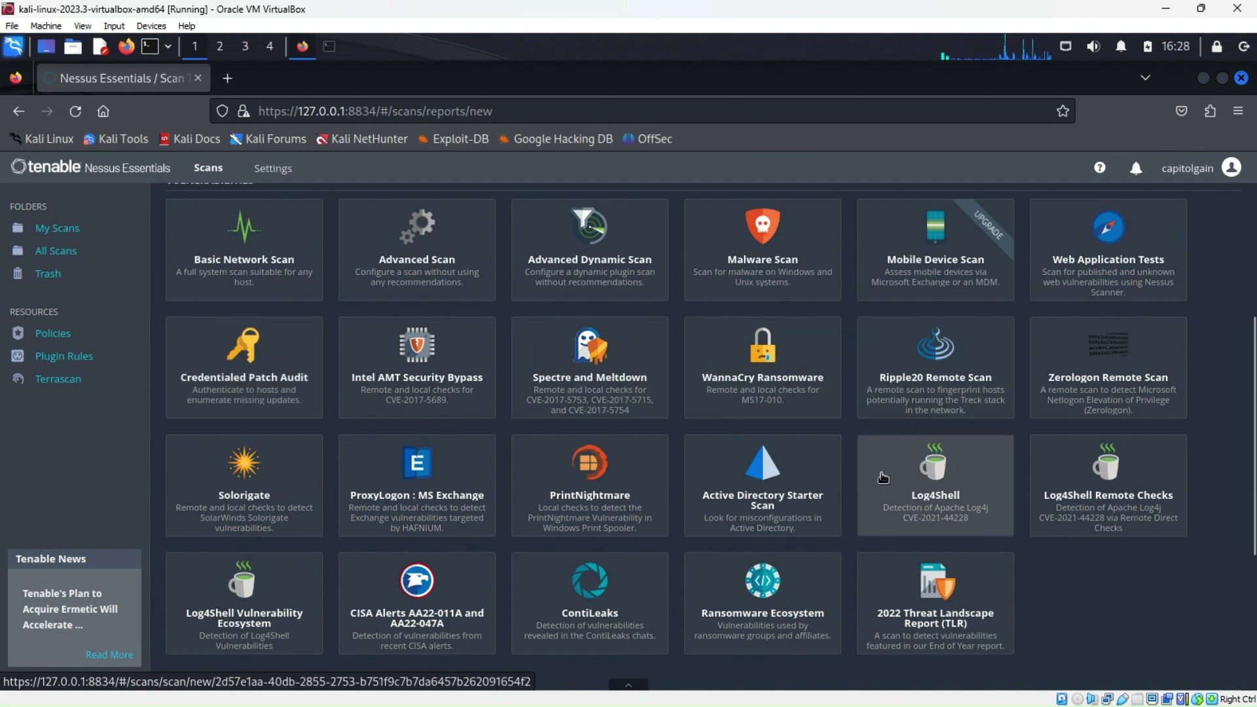
scroll(639, 531, "down", 1)
scroll(638, 532, "down", 4)
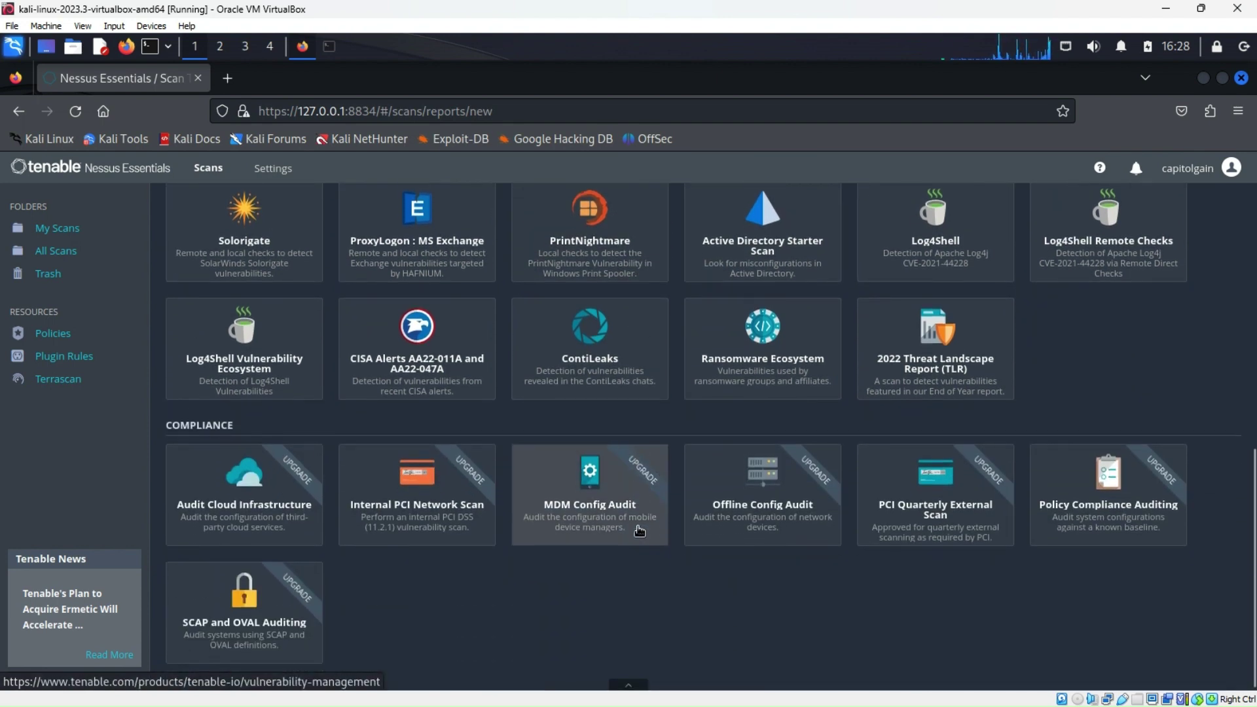
scroll(488, 586, "up", 5)
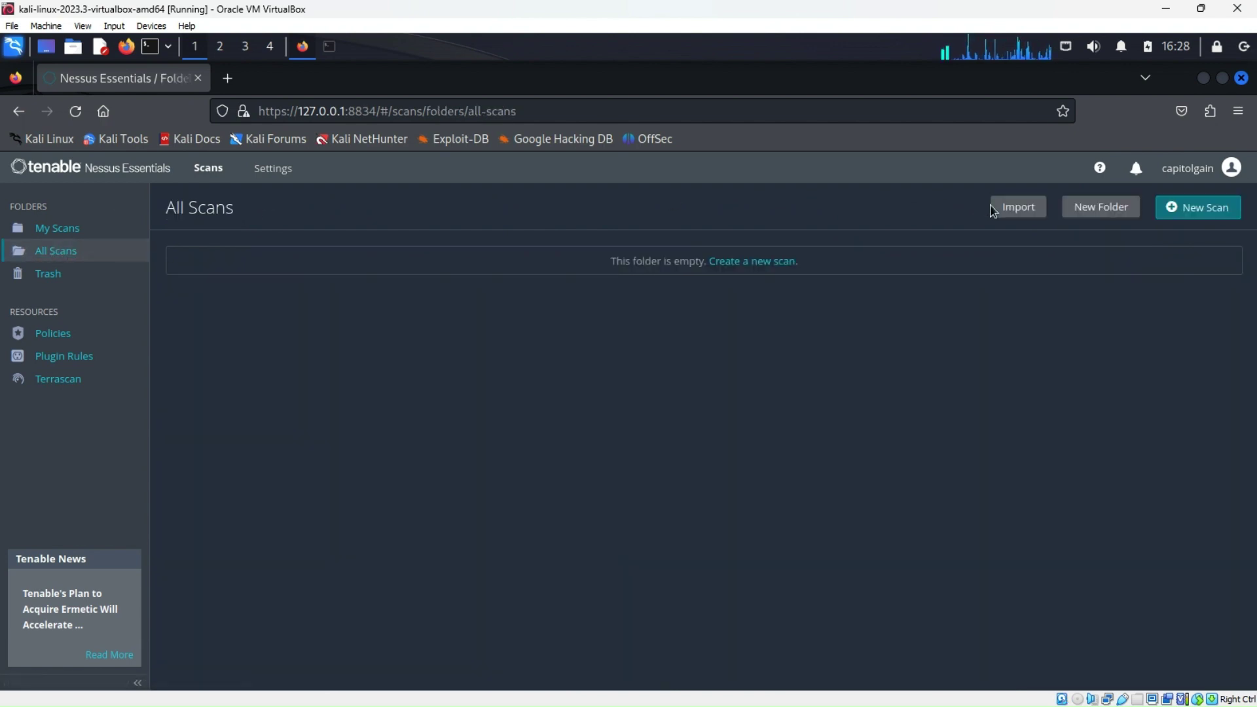
left_click(1198, 206)
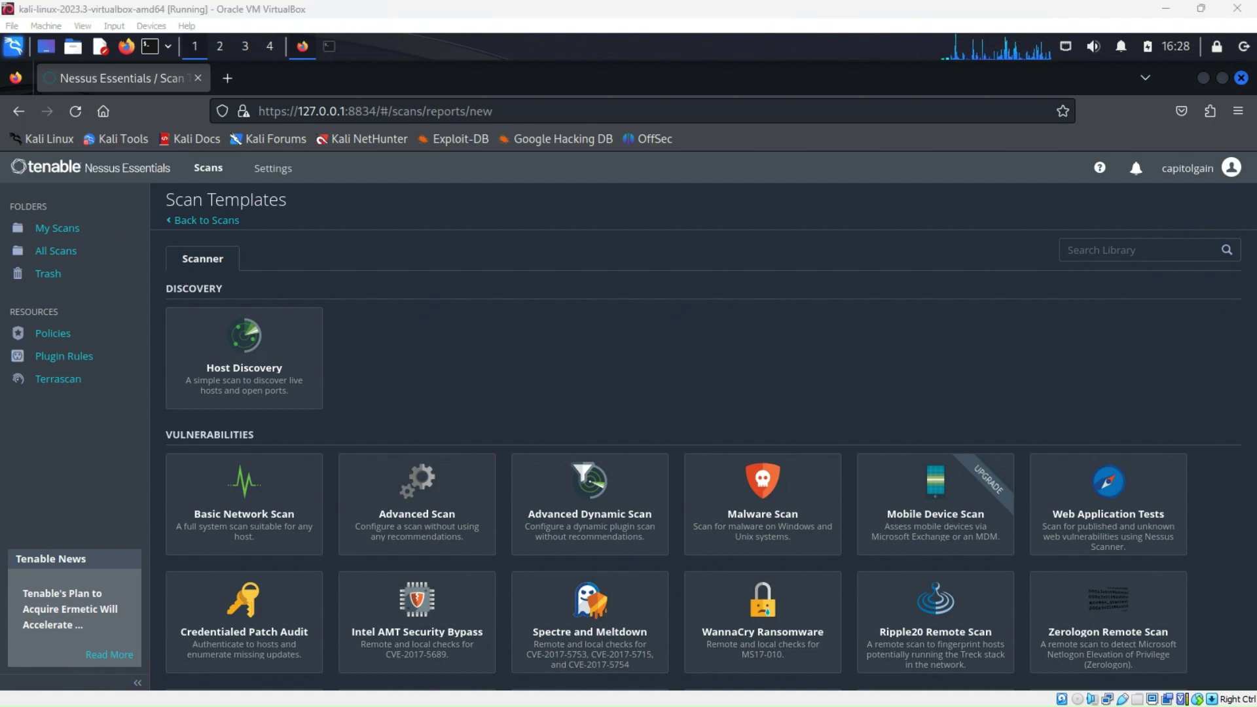
key("alt+Tab")
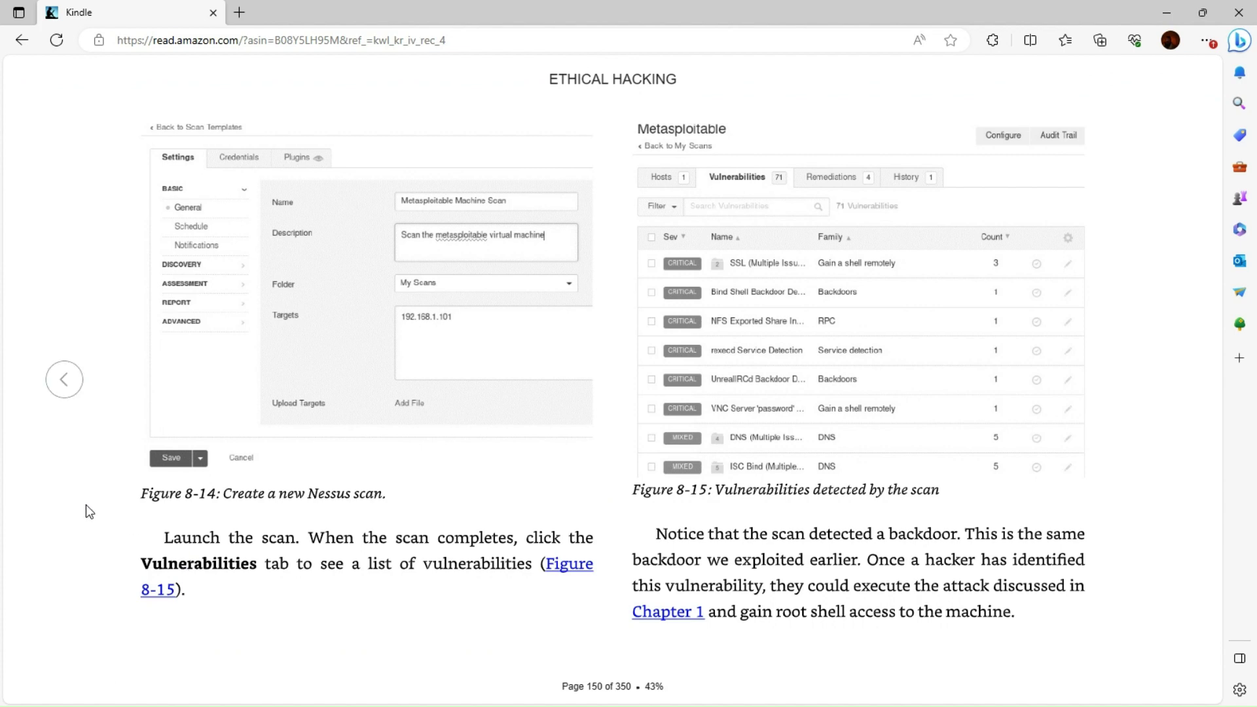
Page through the book from 149 to 151, settle on page 150, then minimize Edge
left_click(57, 382)
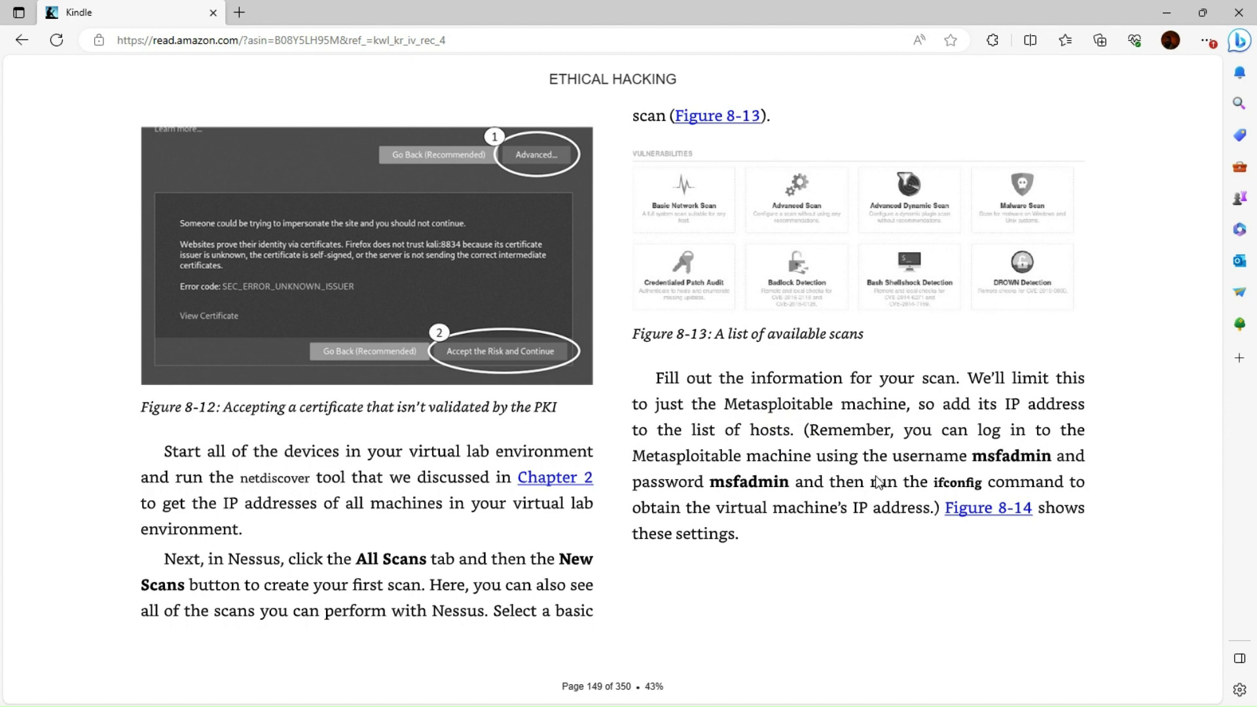
left_click(1166, 382)
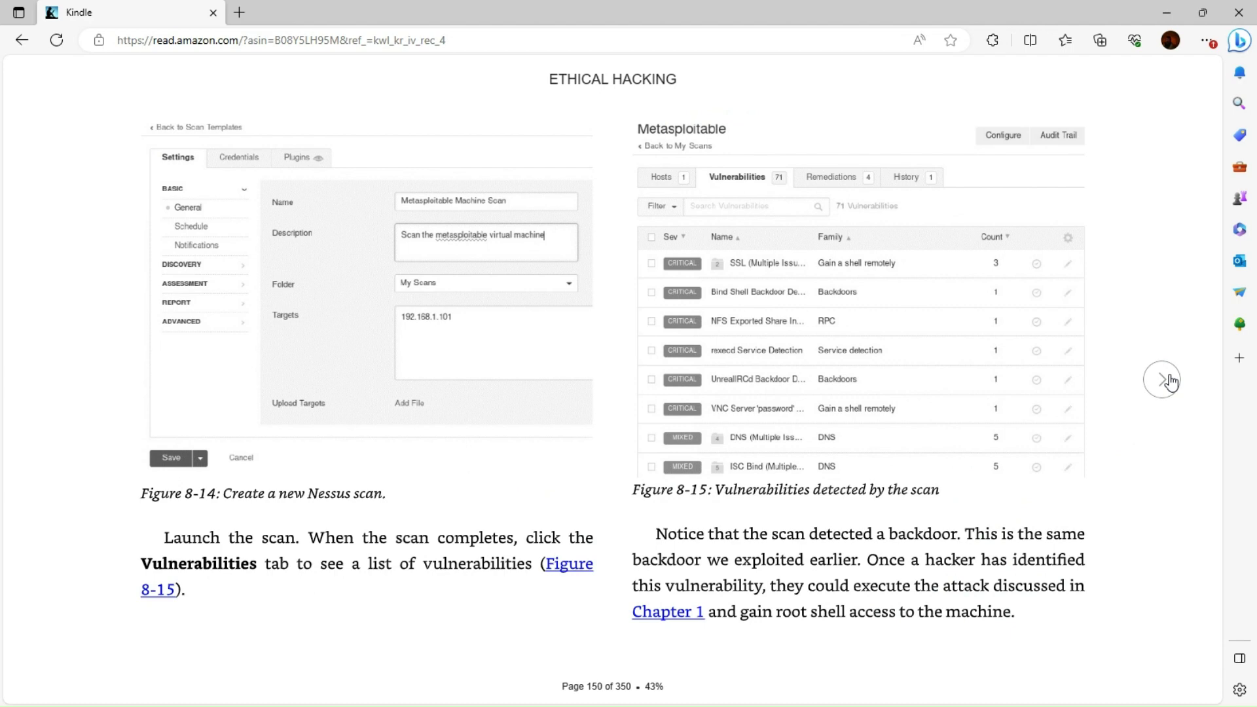
left_click(1166, 381)
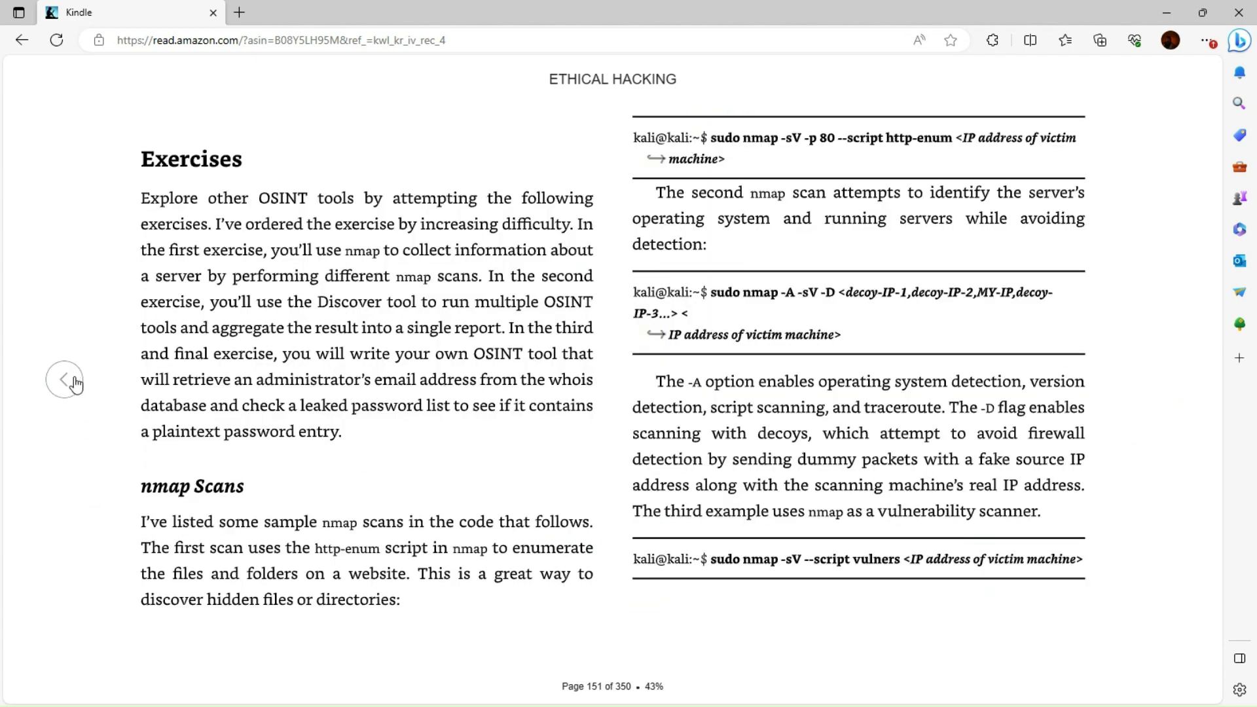
left_click(65, 379)
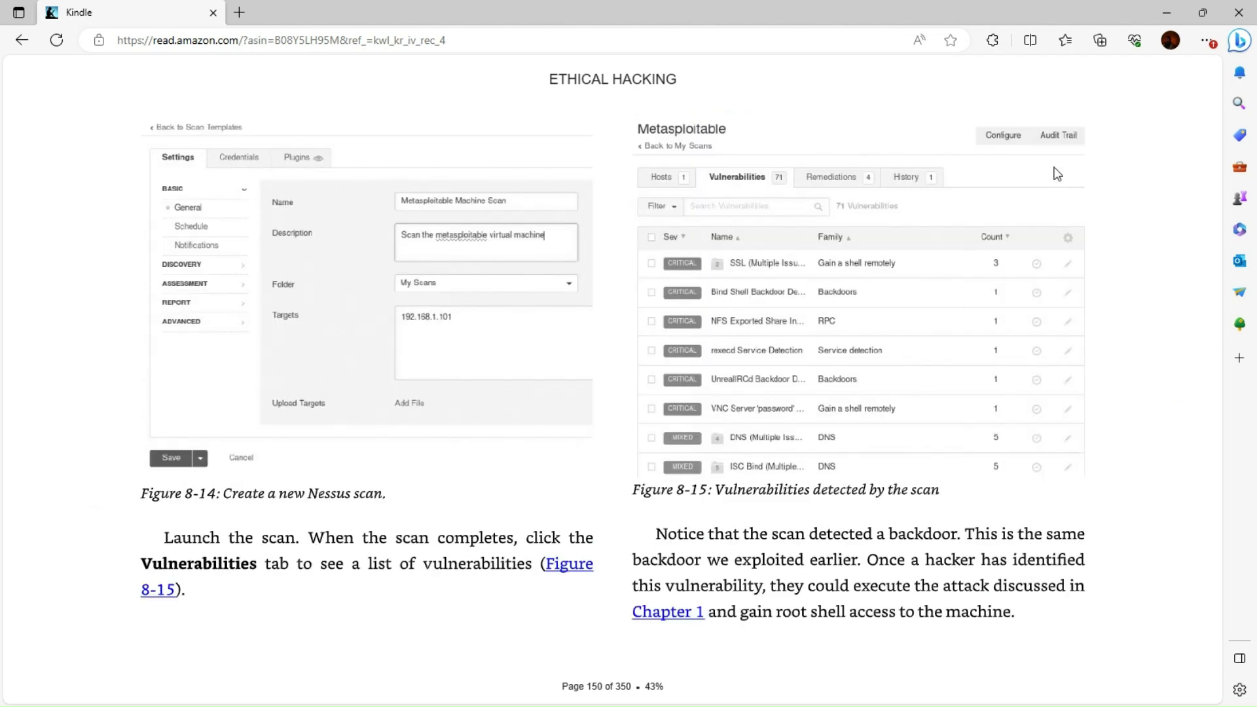
left_click(1170, 17)
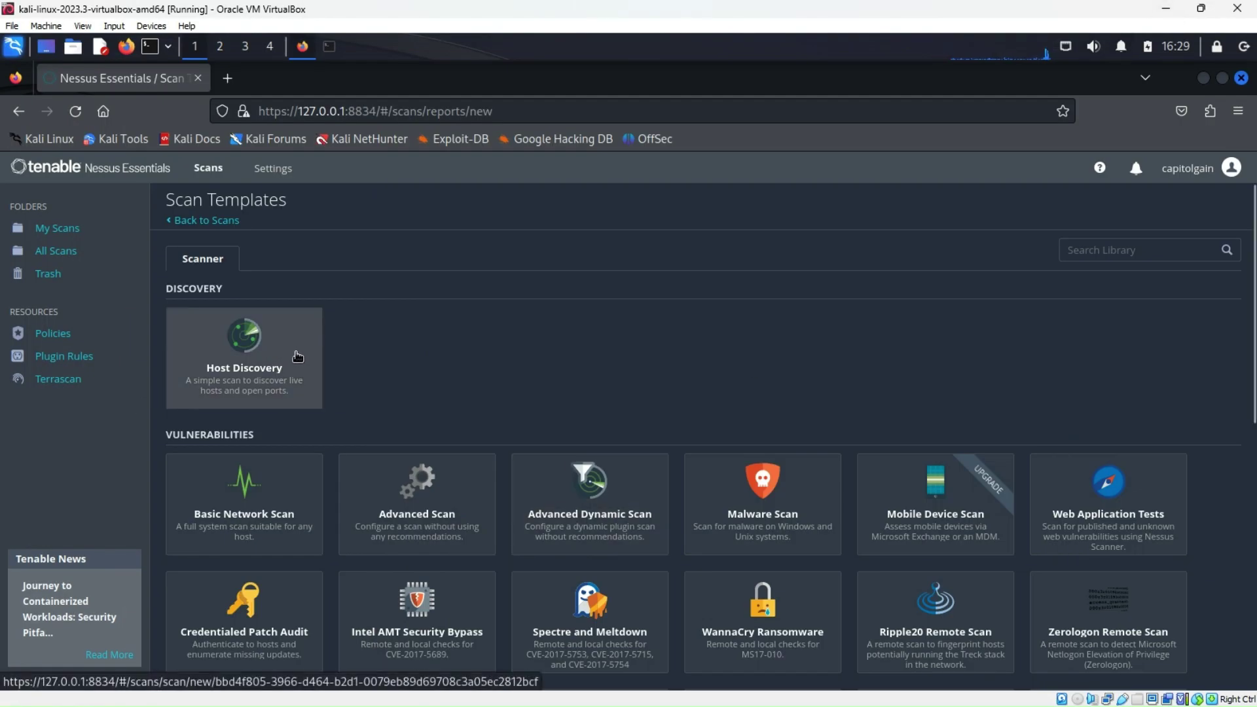
Open the Basic Network Scan template and enter name Metasploitable with description 'Metasploitable machine'
left_click(247, 514)
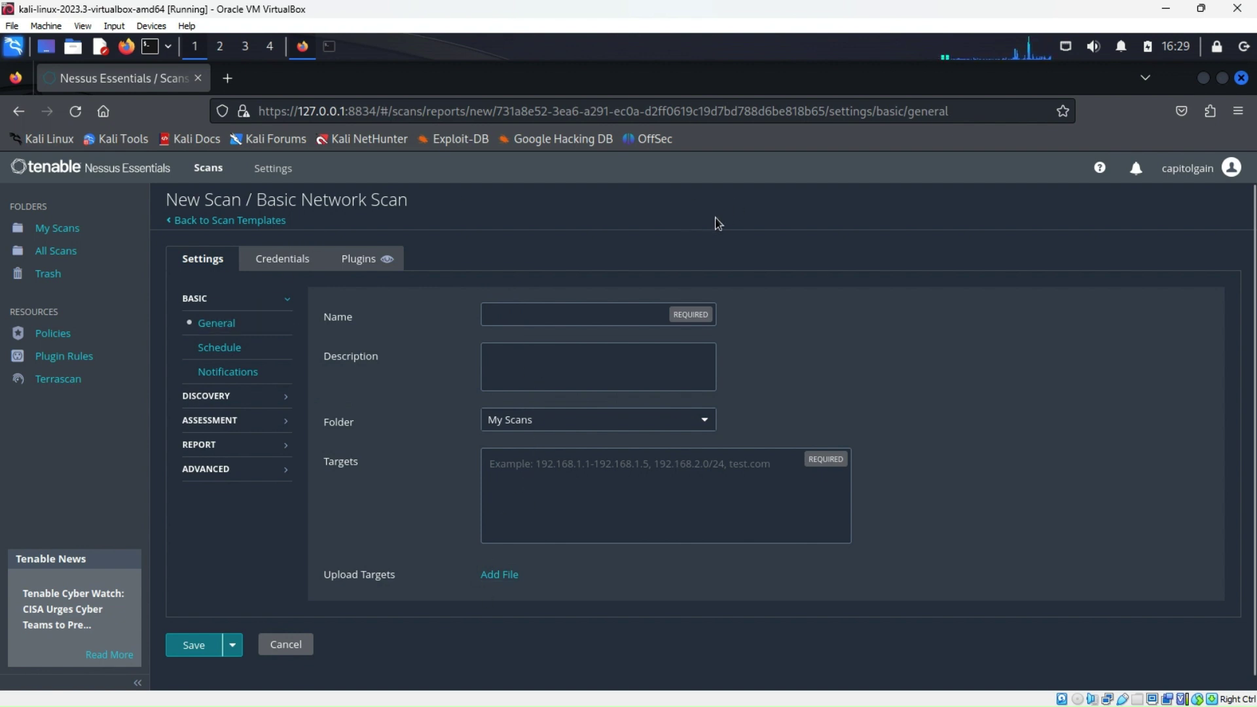
left_click(193, 220)
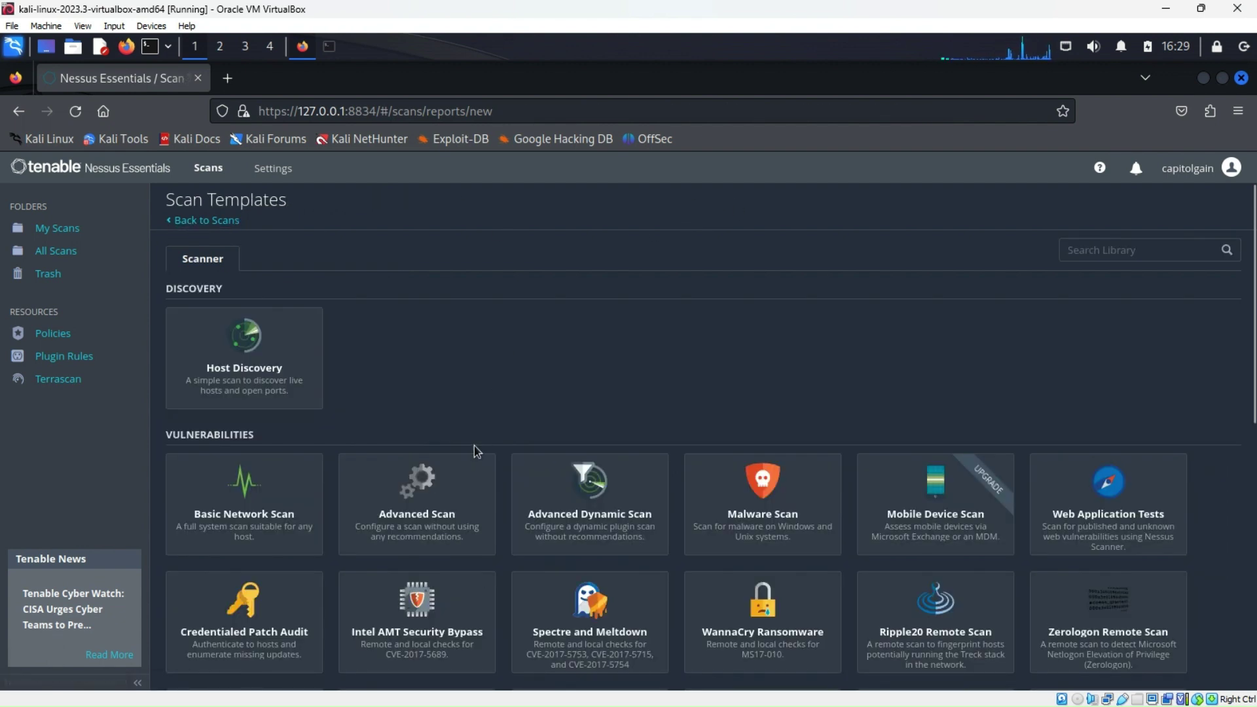
scroll(461, 451, "down", 2)
scroll(461, 458, "down", 2)
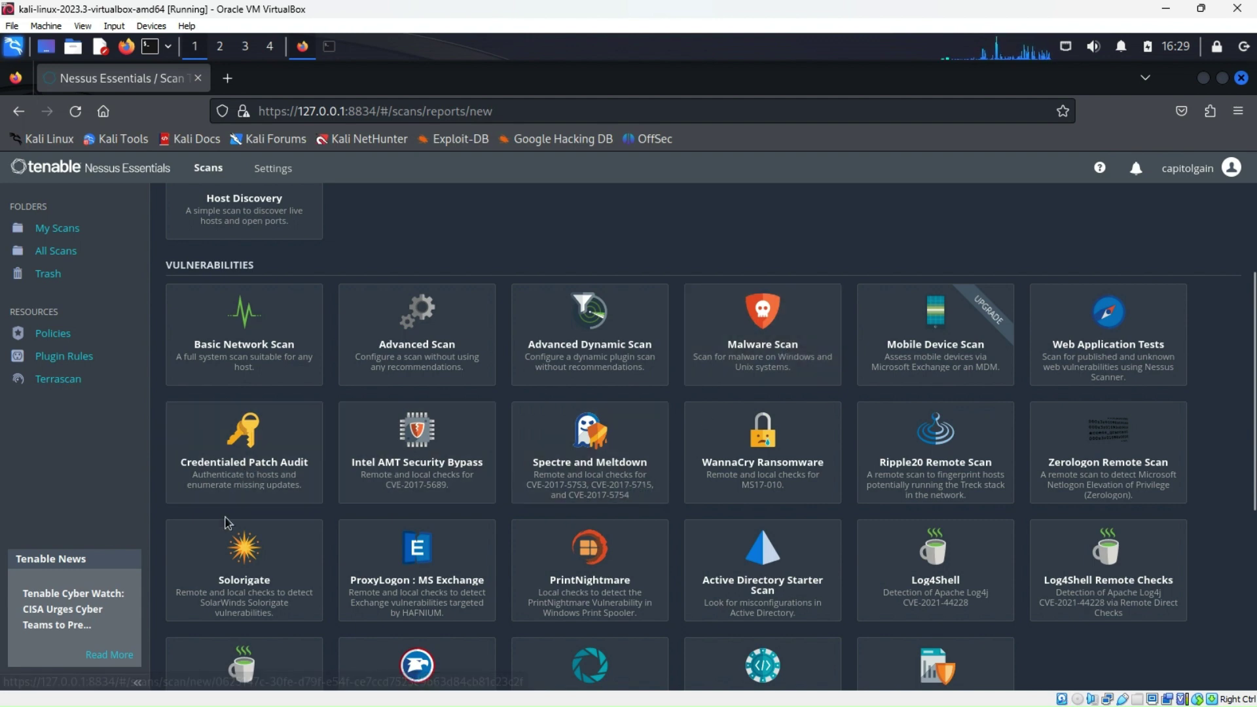
scroll(222, 517, "down", 2)
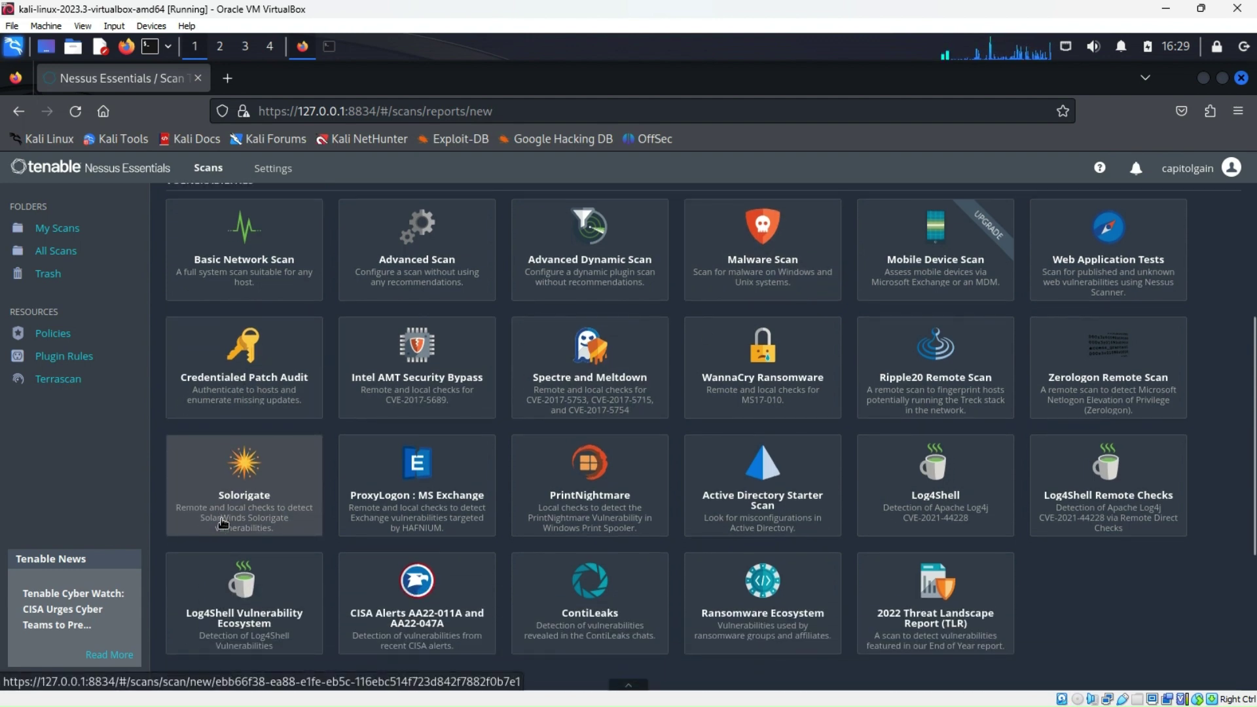
scroll(225, 504, "up", 5)
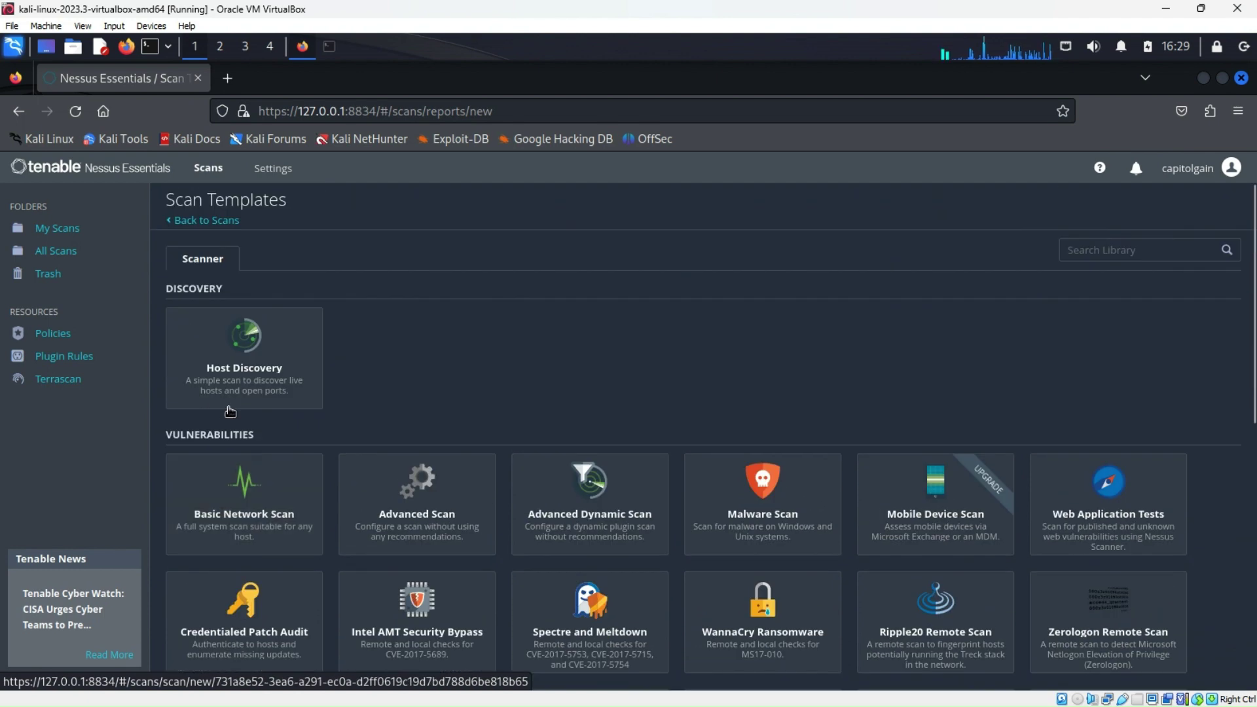
left_click(243, 506)
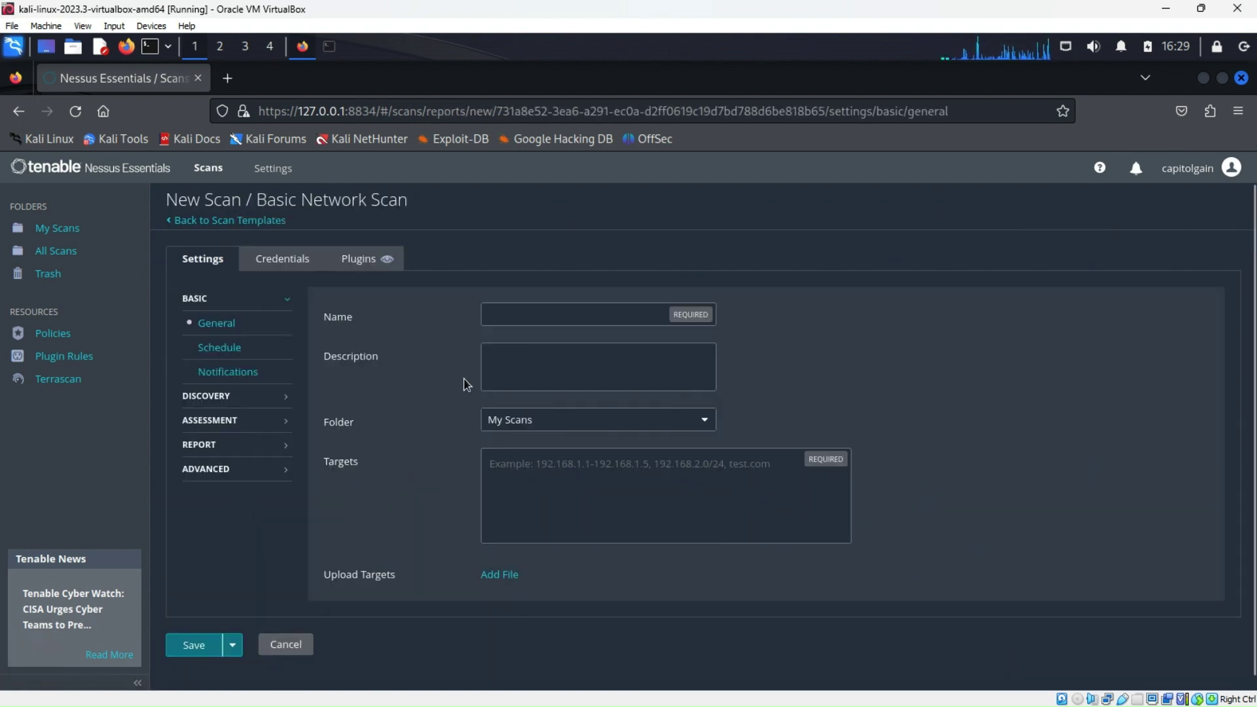
type("Metas")
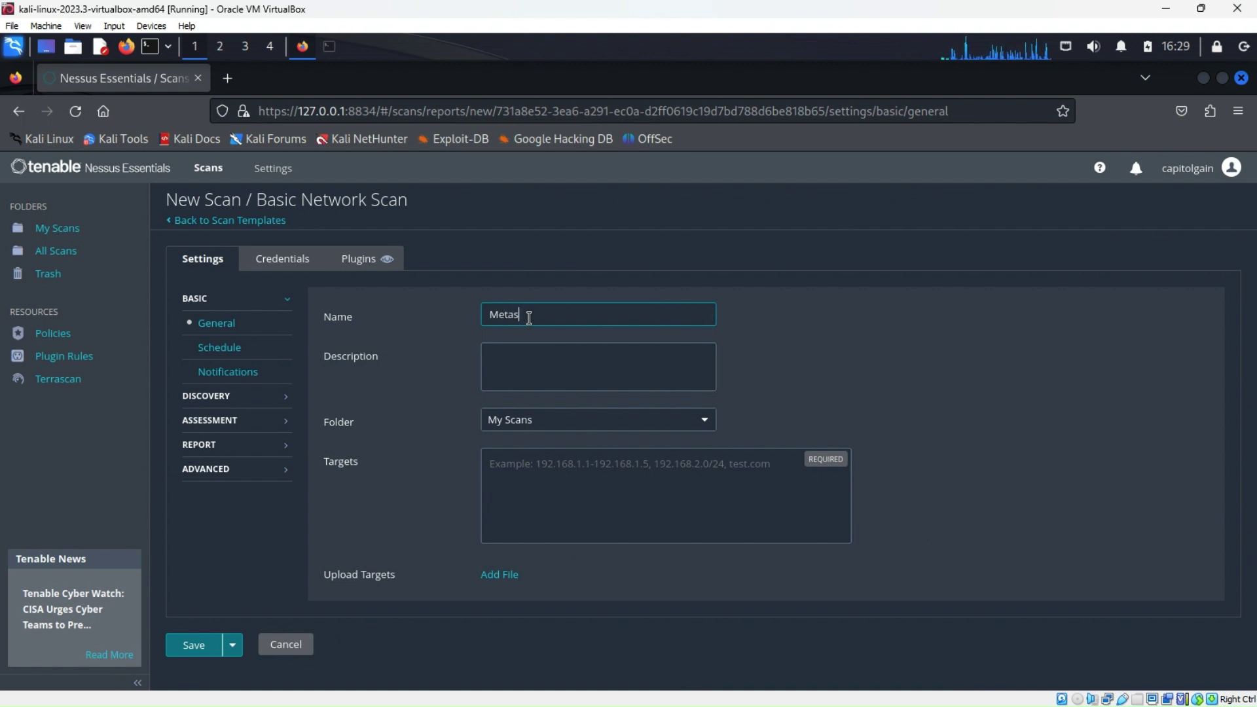
type("ploitab")
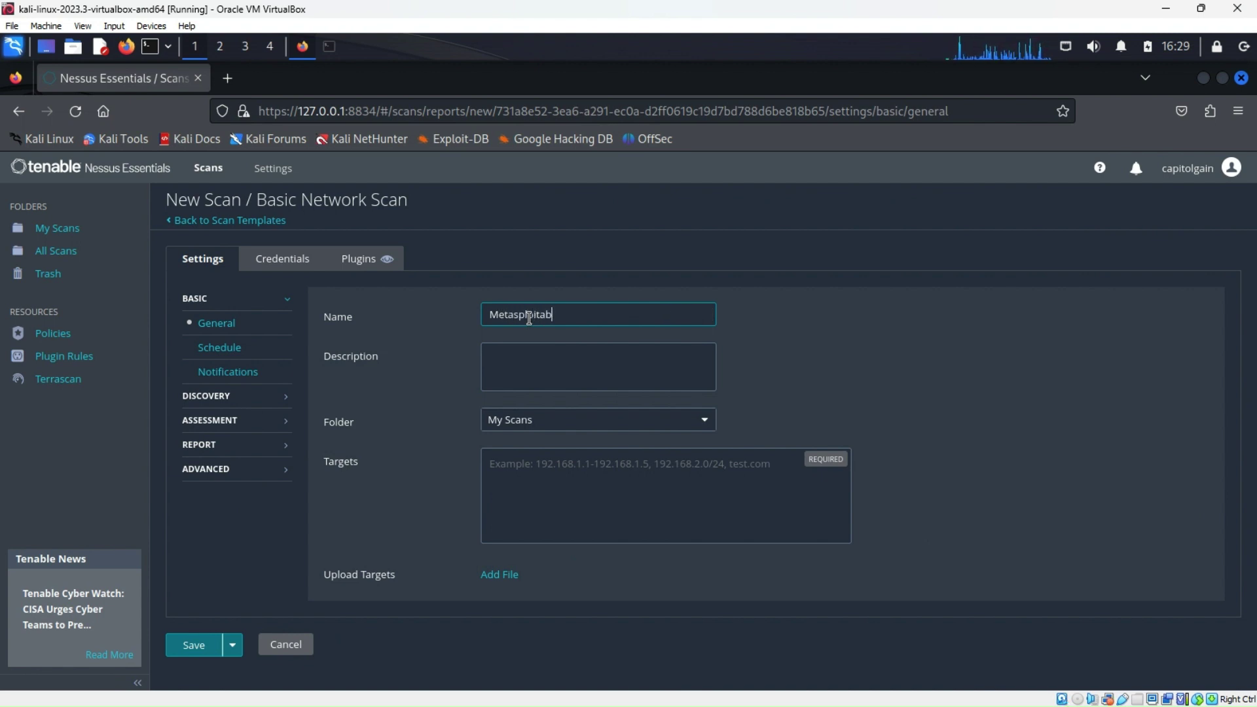
type("le")
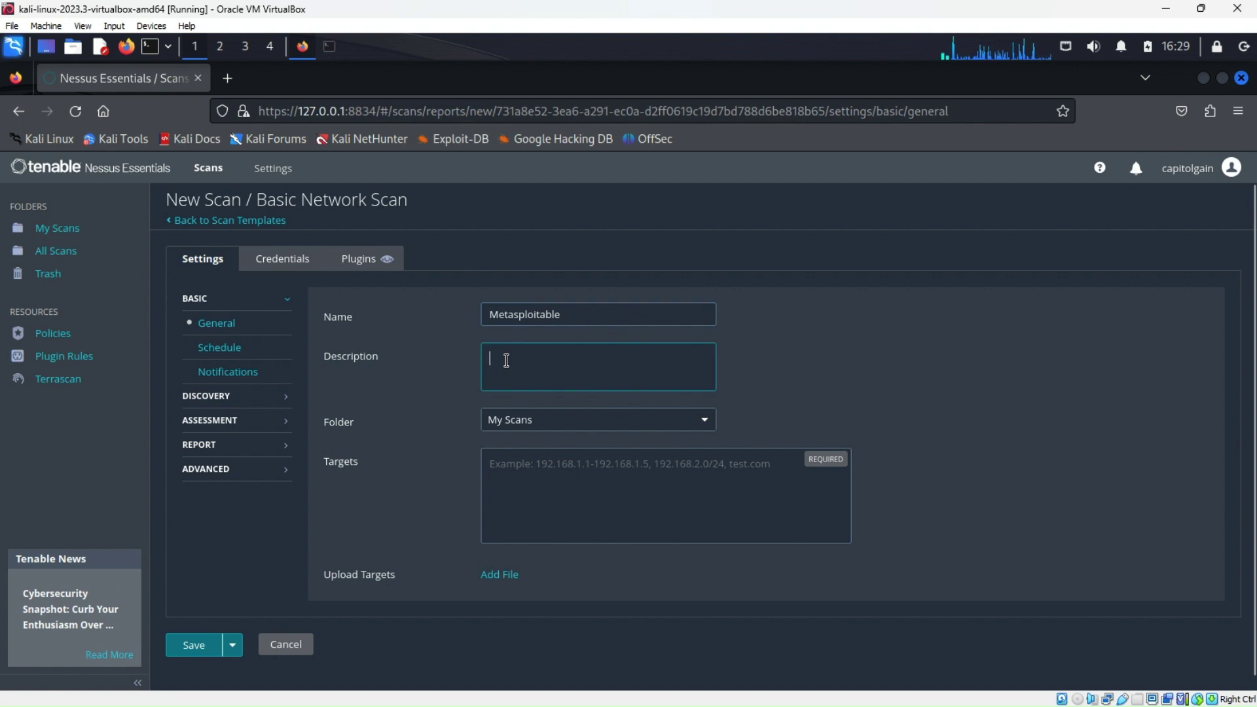
type("Me")
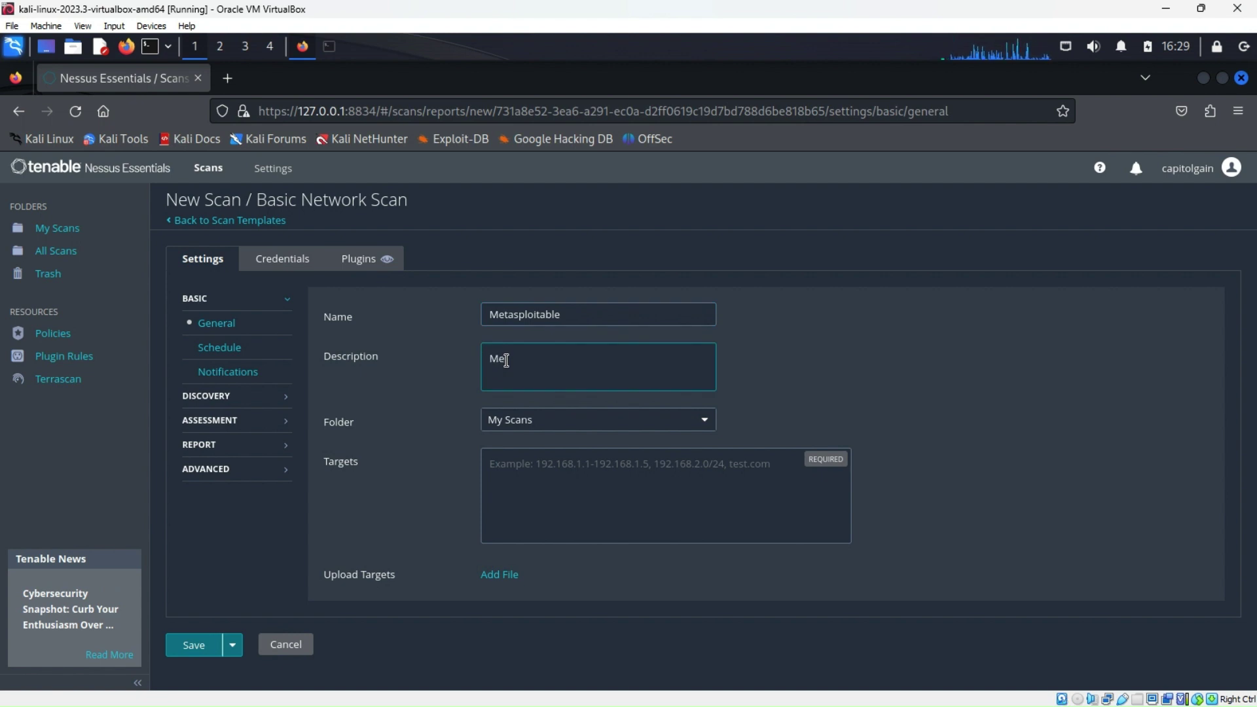
type("tasploit")
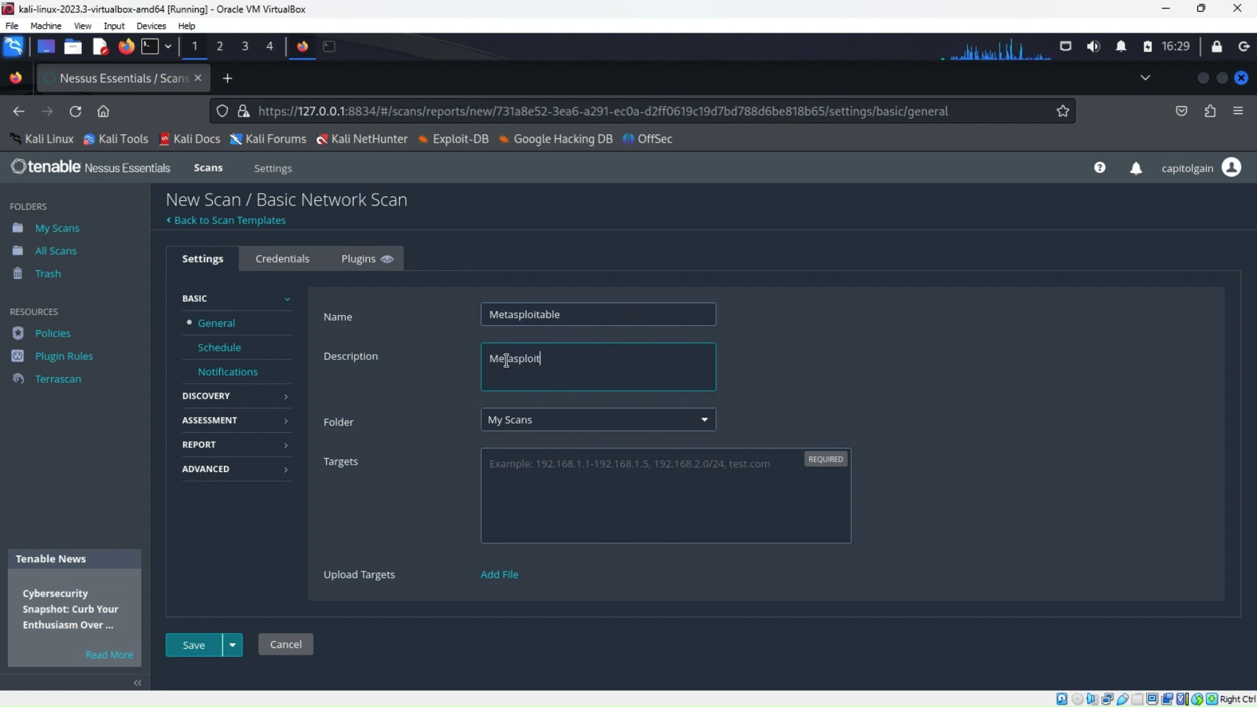
type("able machine")
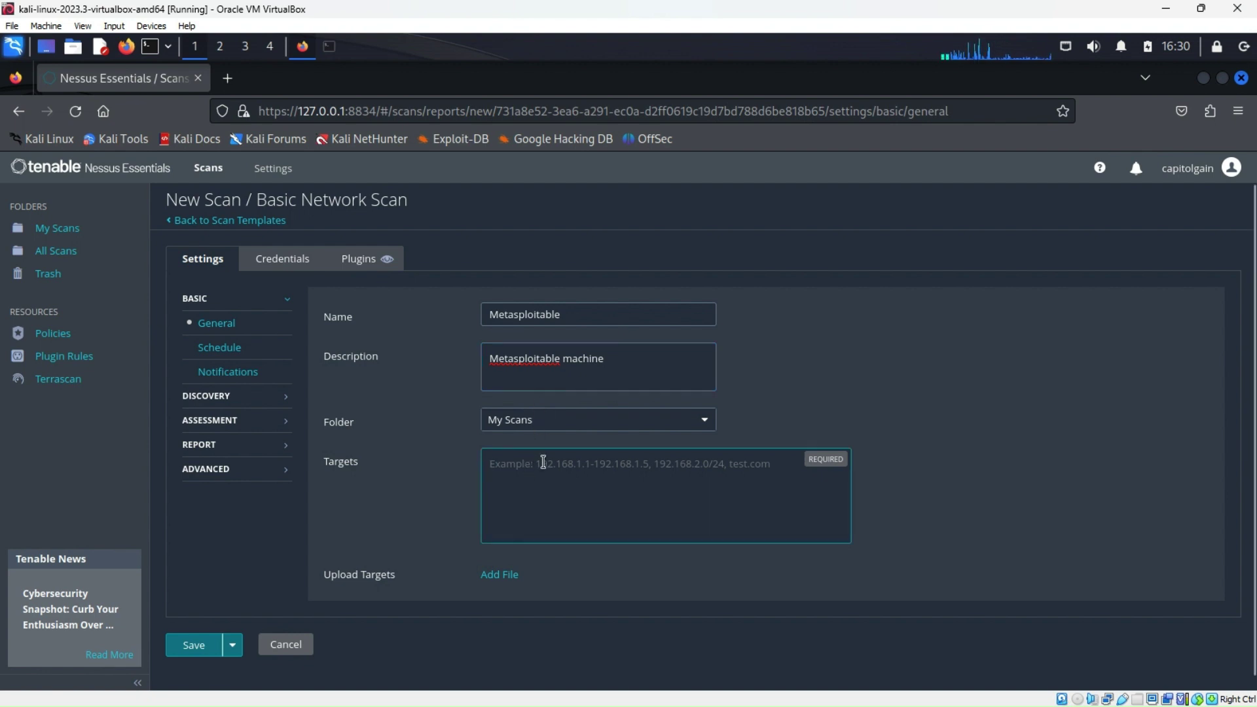
Copy 192.168.1.100 from the netdiscover terminal output and bring Firefox's Nessus scan form back
left_click(1203, 78)
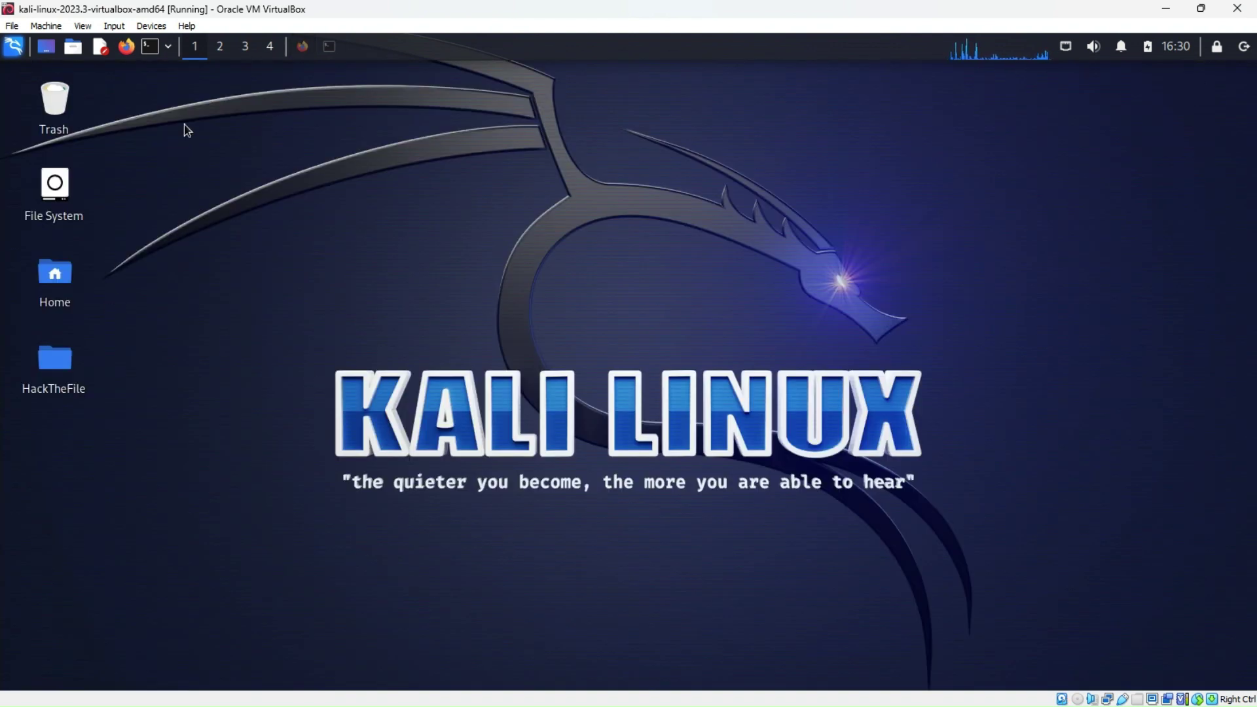
left_click(152, 51)
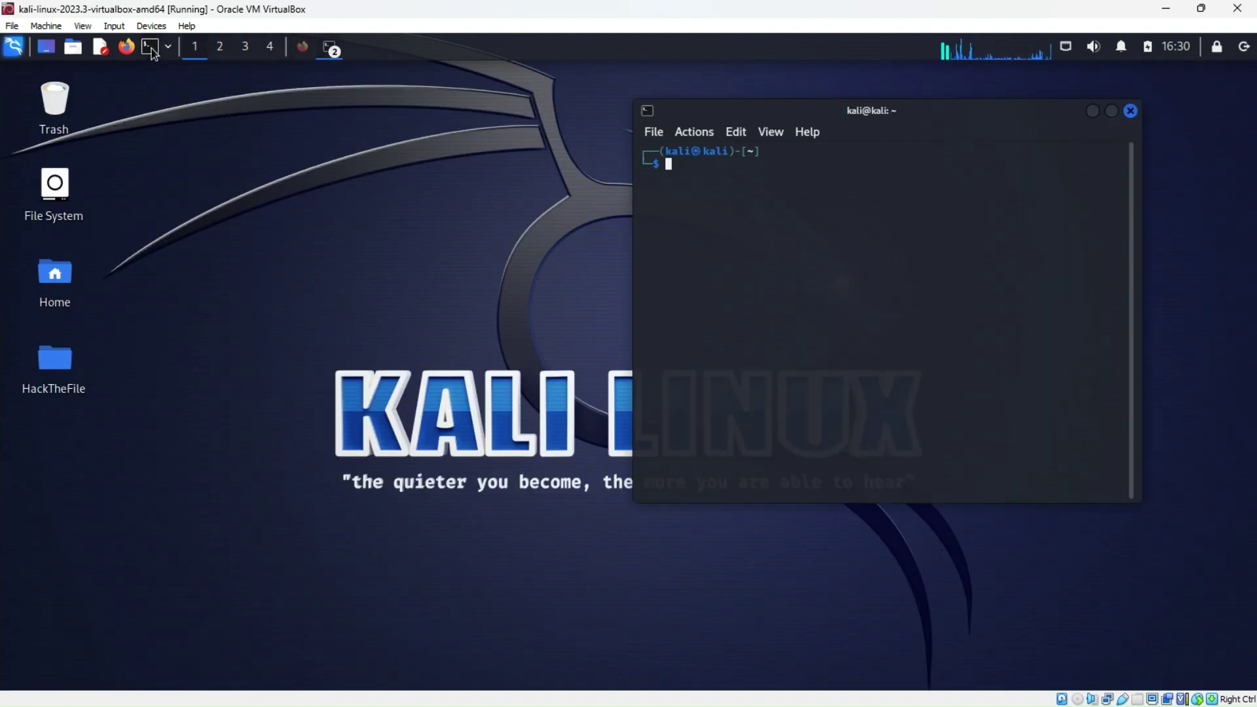
left_click(1131, 112)
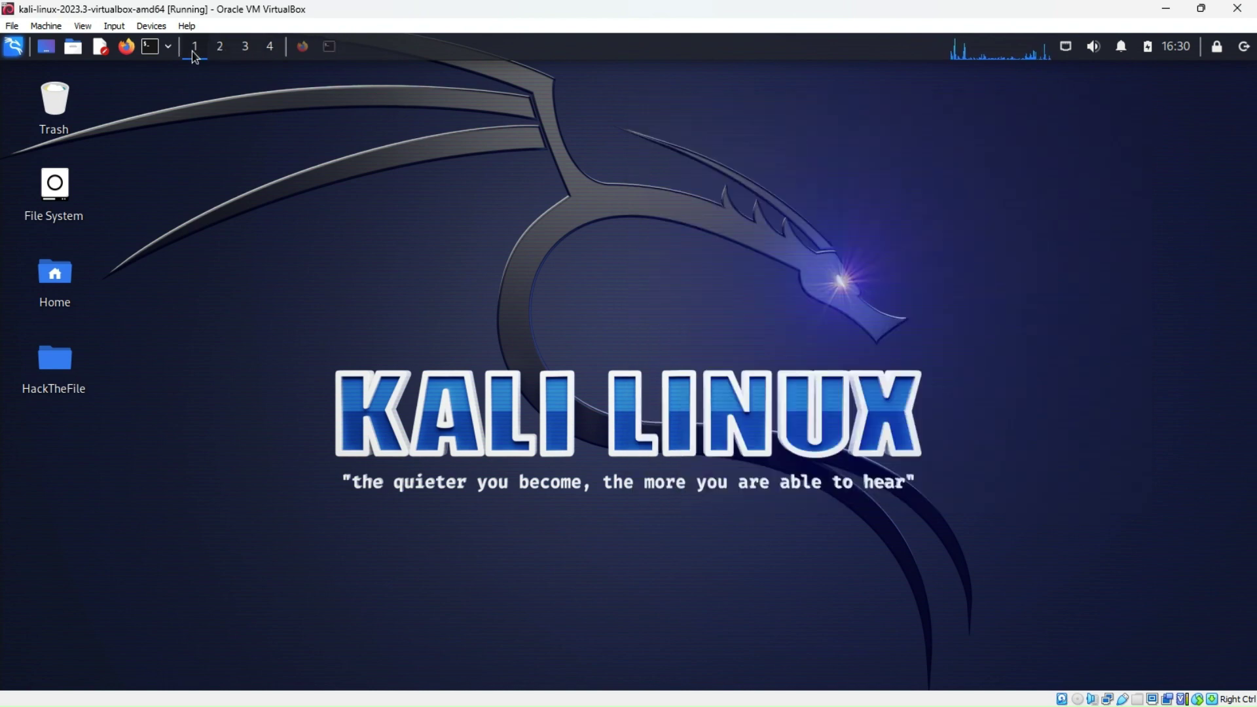
scroll(198, 54, "down", 3)
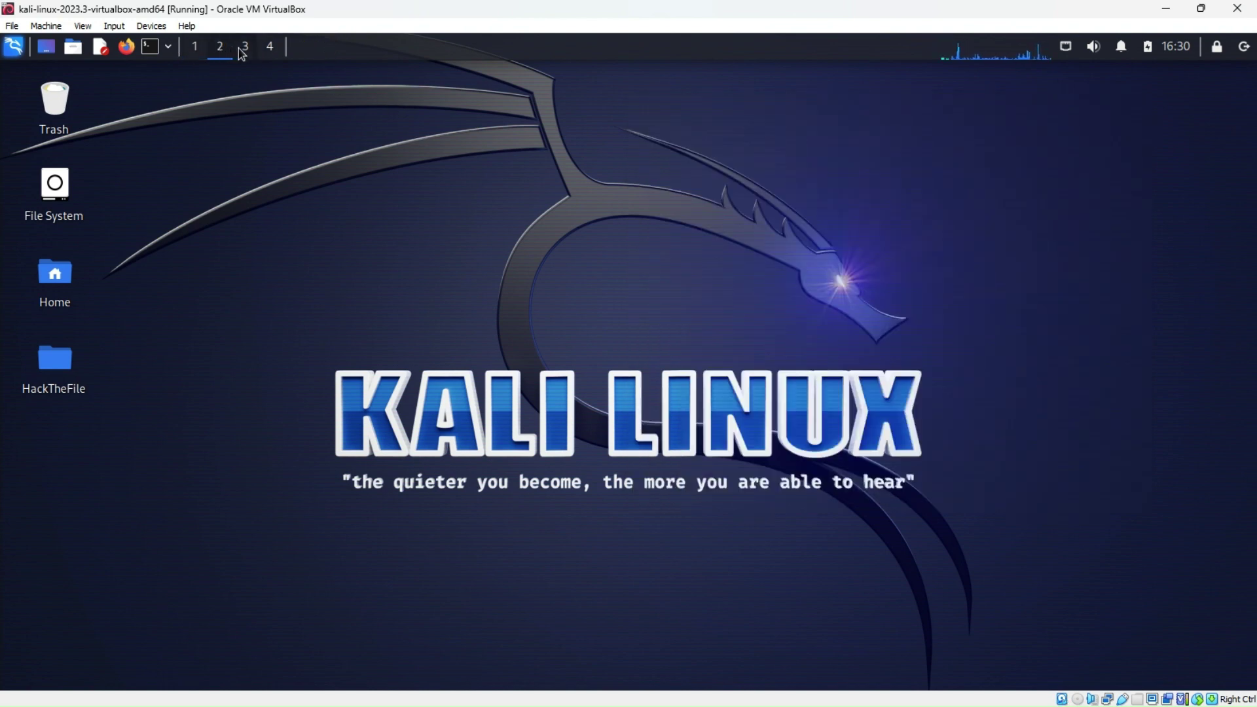
scroll(198, 54, "up", 3)
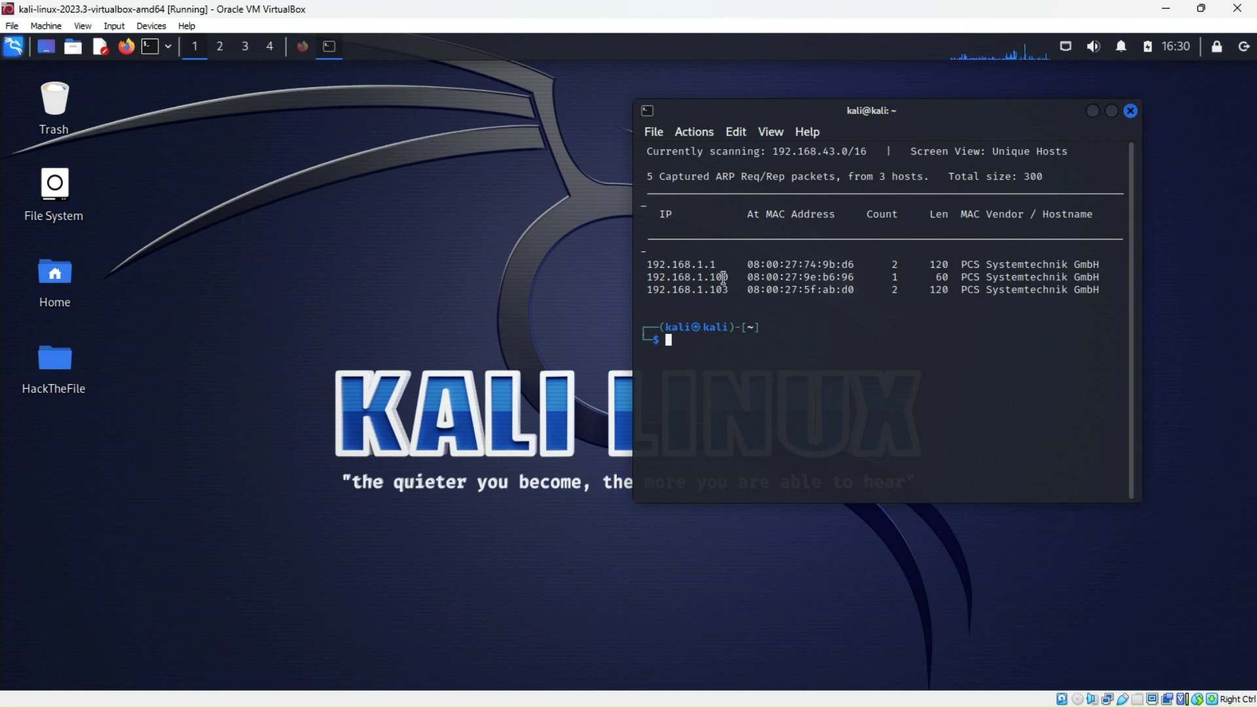
left_click_drag(734, 277, 645, 277)
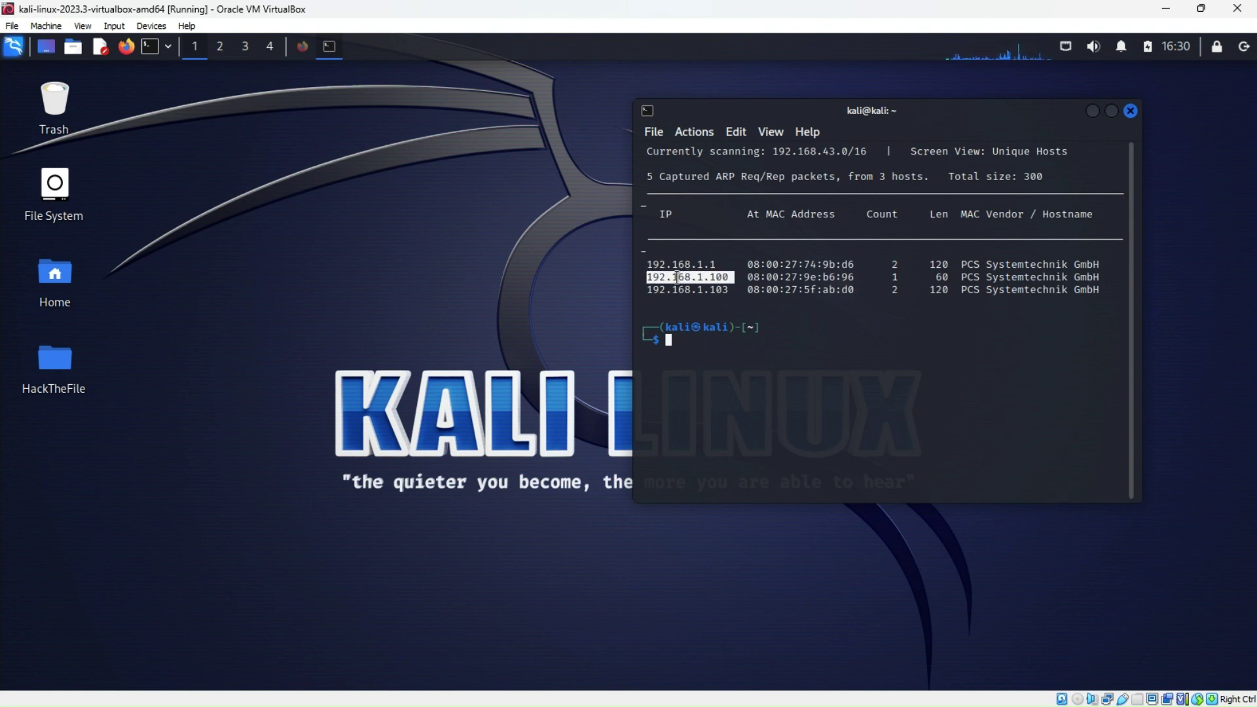
right_click(702, 280)
left_click(744, 293)
left_click(1092, 110)
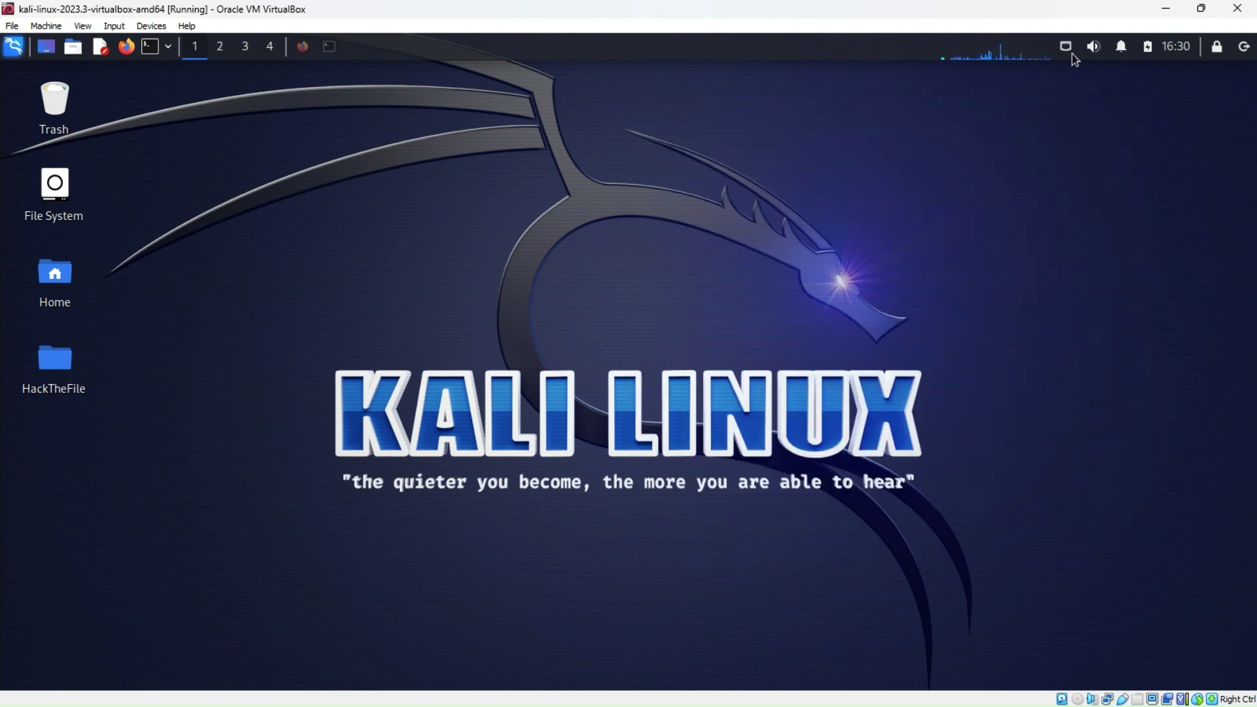
left_click(304, 47)
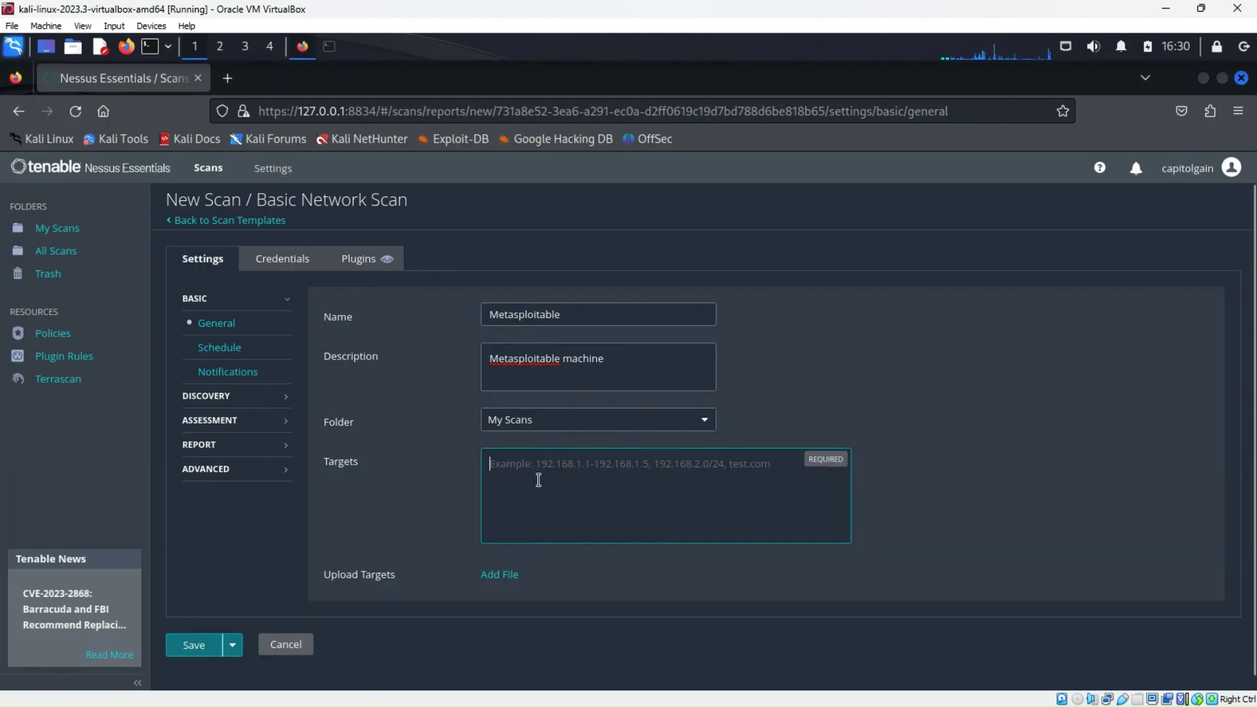
Paste 192.168.1.100 as the target, save the Metasploitable scan, and launch it from My Scans
right_click(517, 464)
left_click(557, 335)
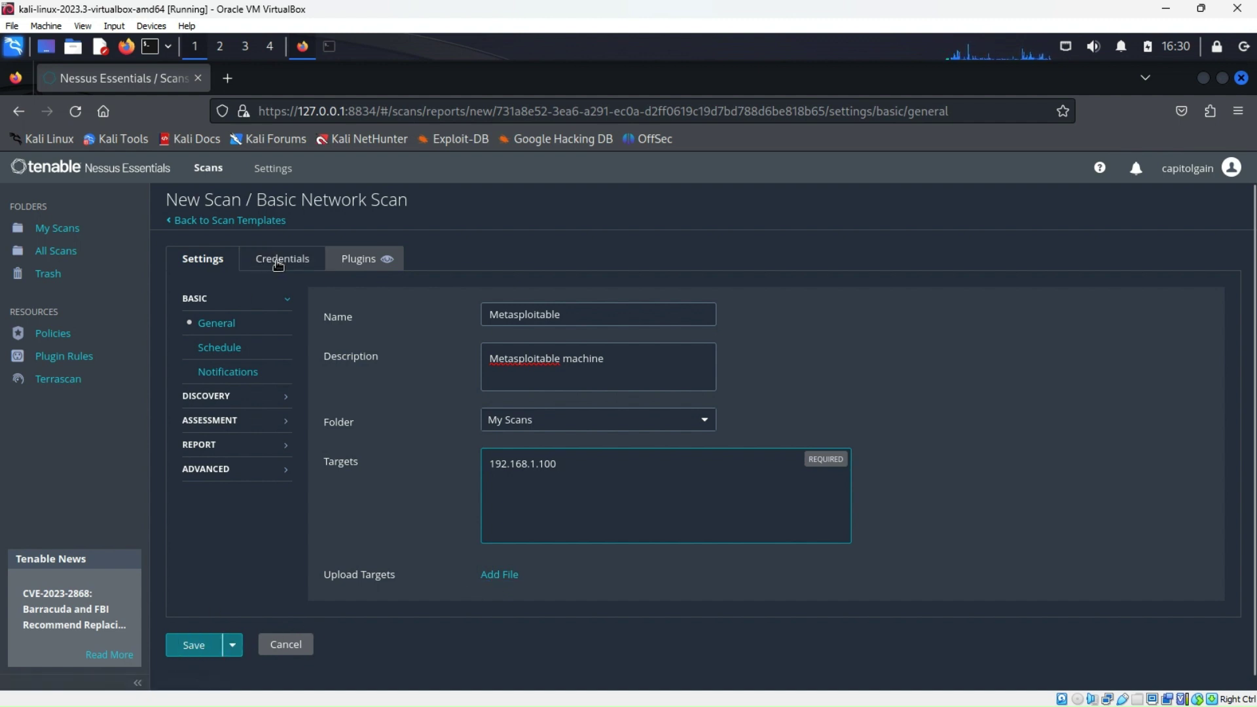
left_click(194, 646)
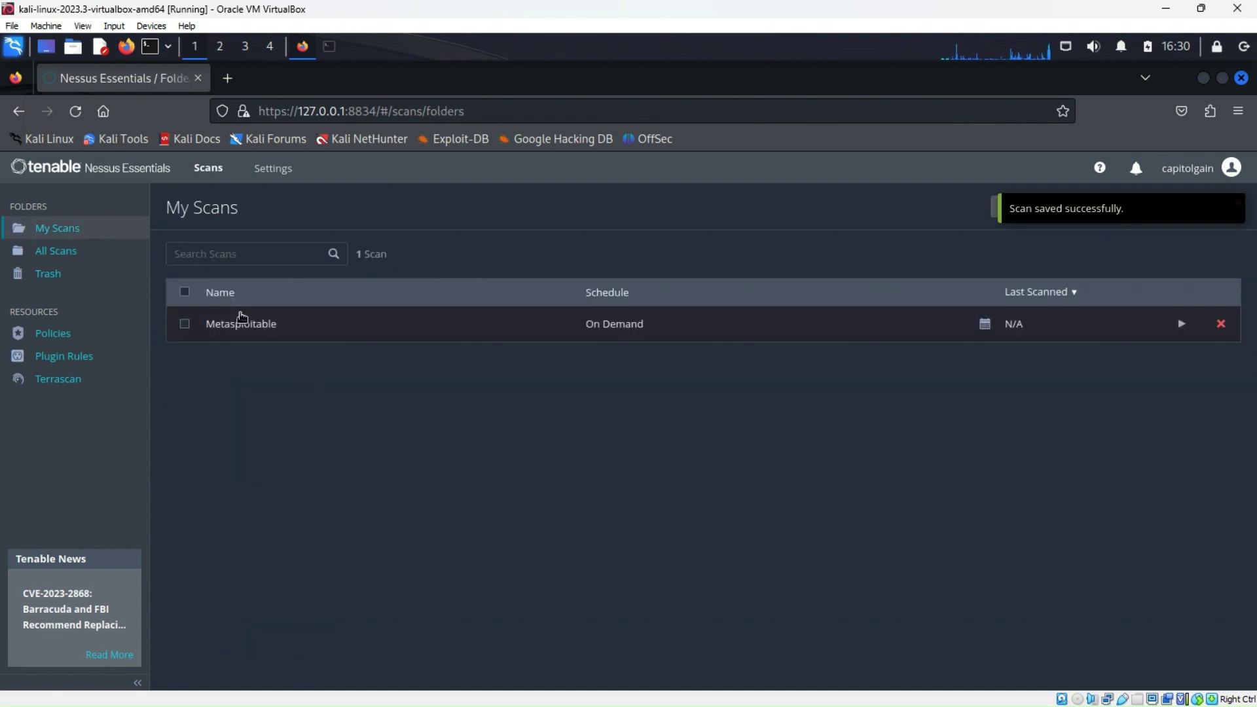
left_click(185, 326)
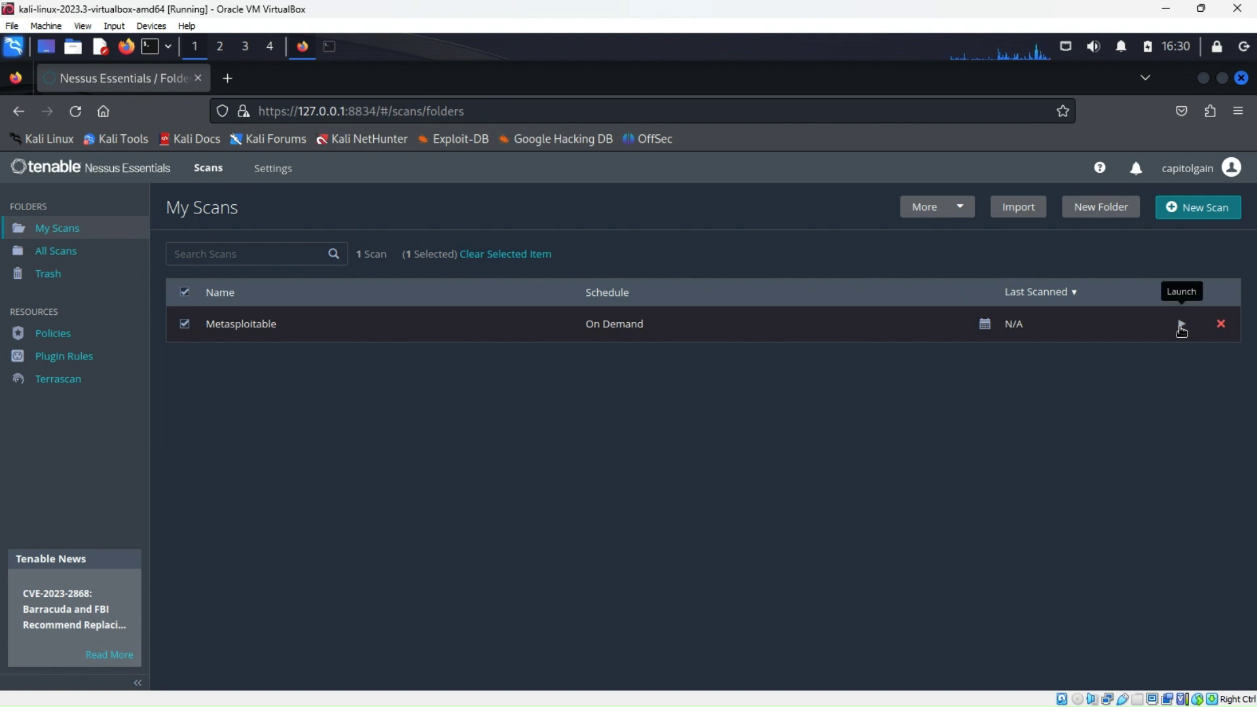
left_click(1181, 326)
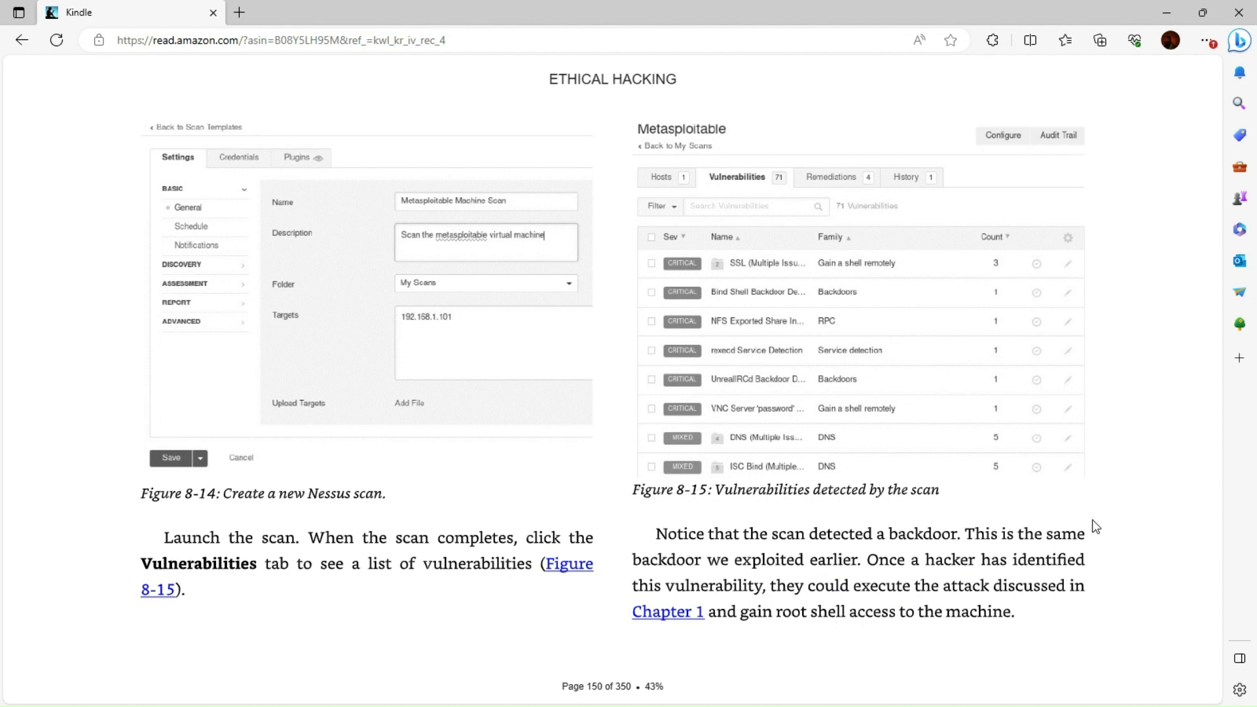
Turn to page 151 with the Exercises section and sample nmap scan commands
left_click(1150, 392)
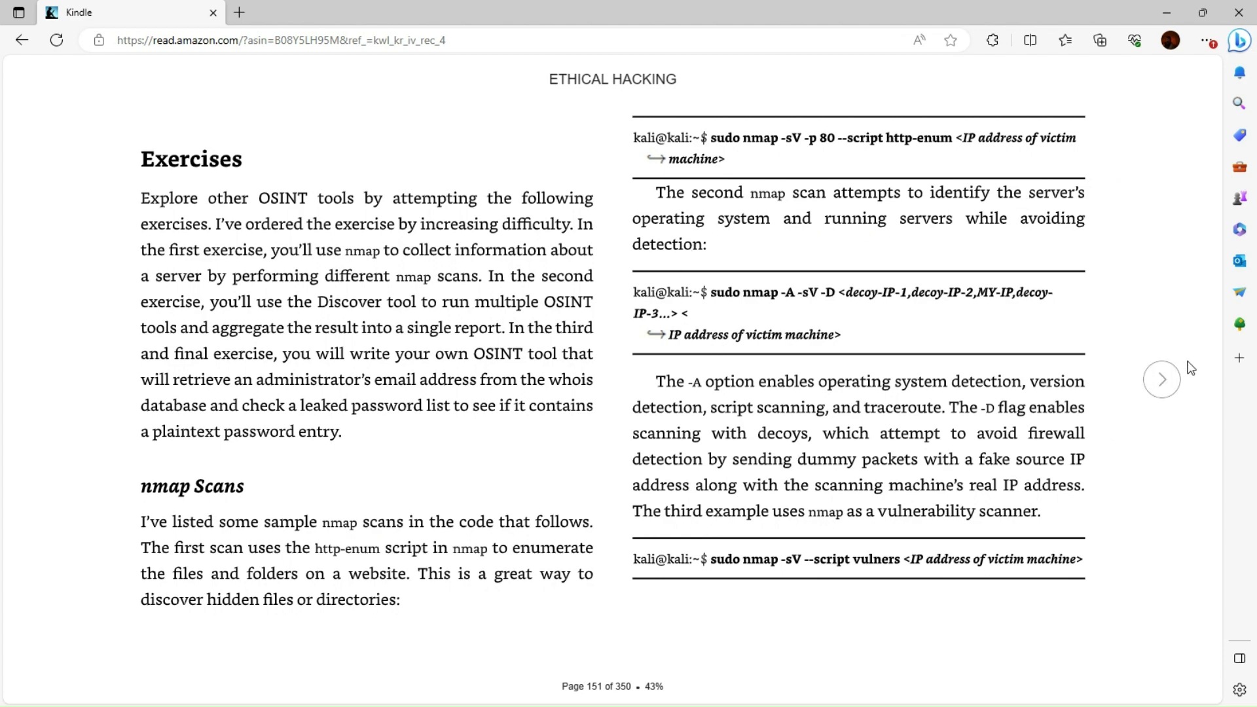
Read ahead from page 152 through 155 to the Bonus section
left_click(1170, 390)
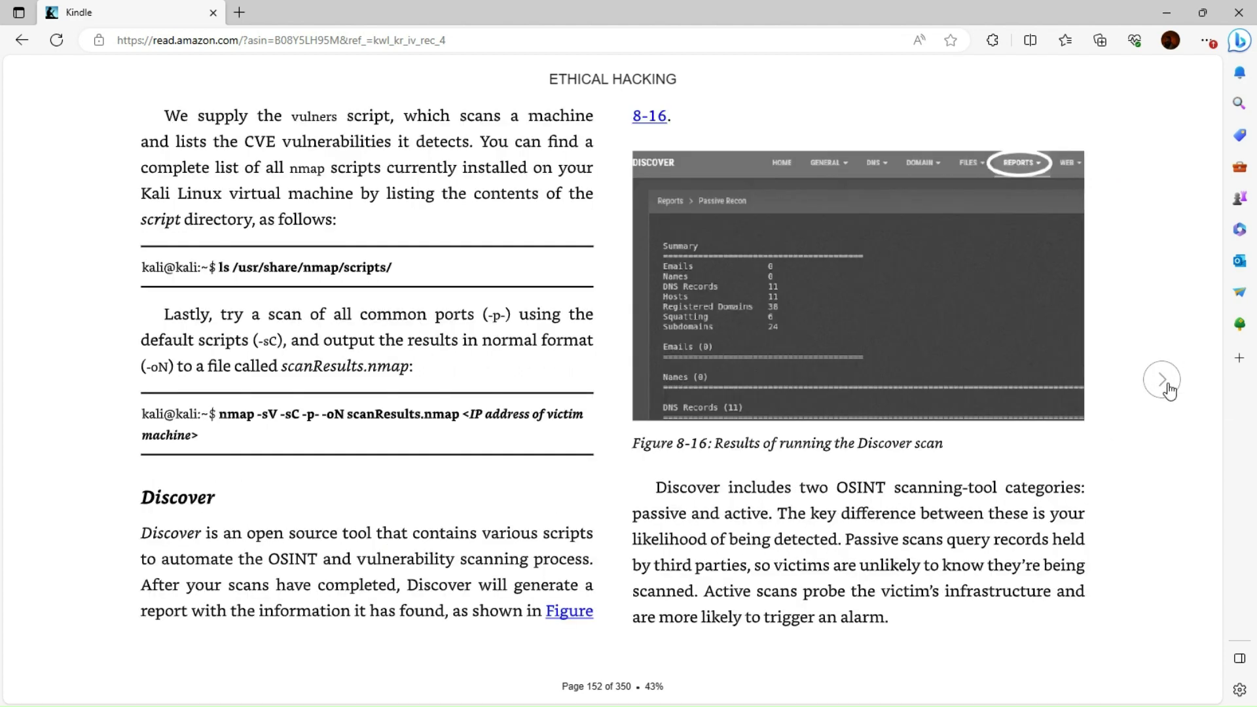
left_click(199, 117)
left_click(1169, 381)
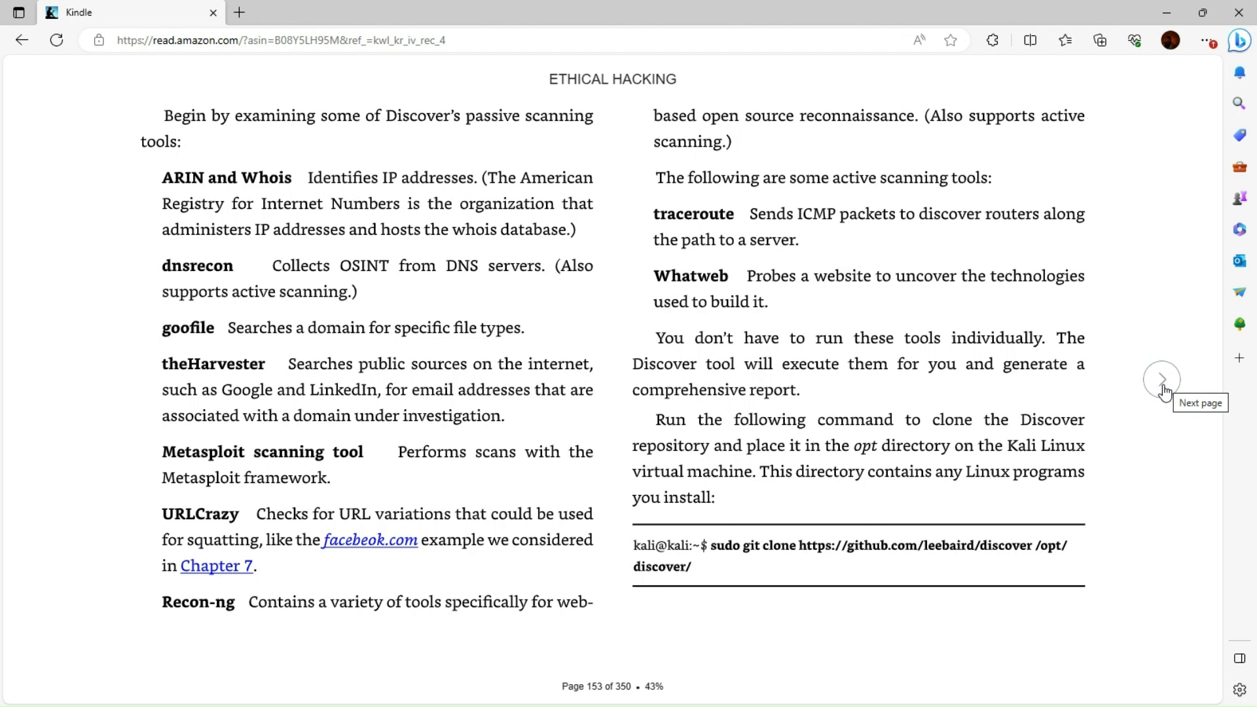
left_click(1163, 379)
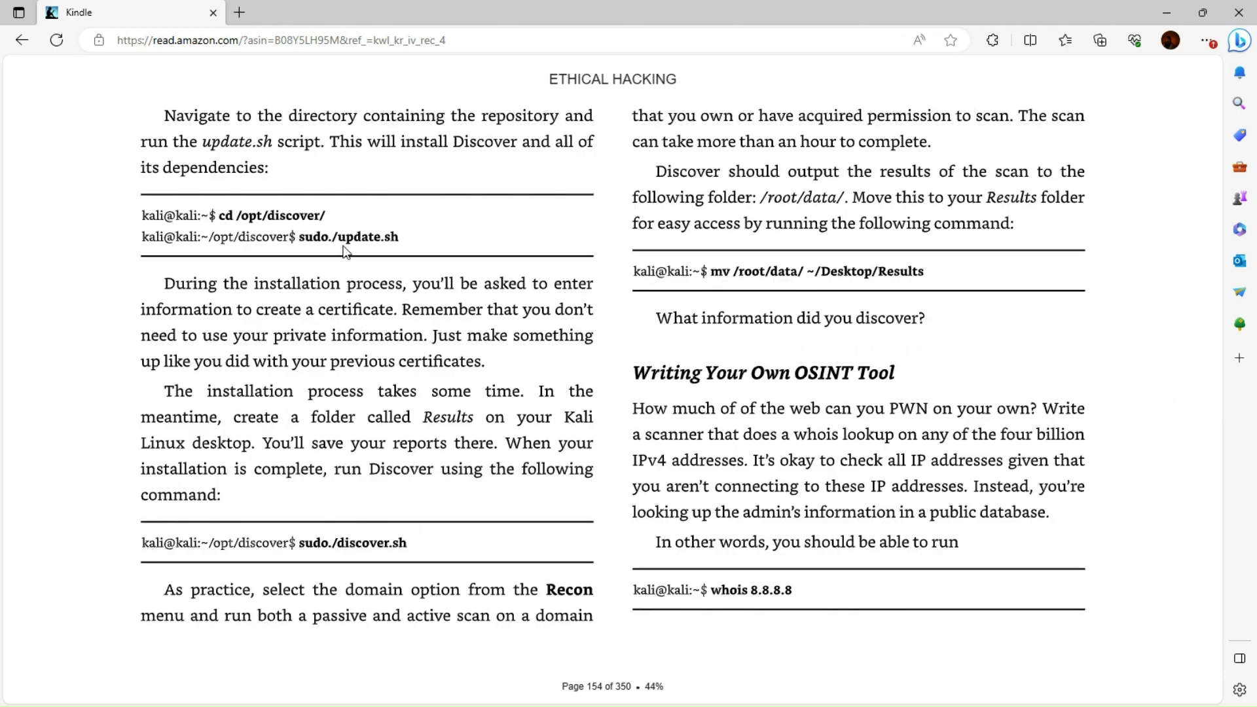
mouse_move(1131, 415)
left_click(1157, 391)
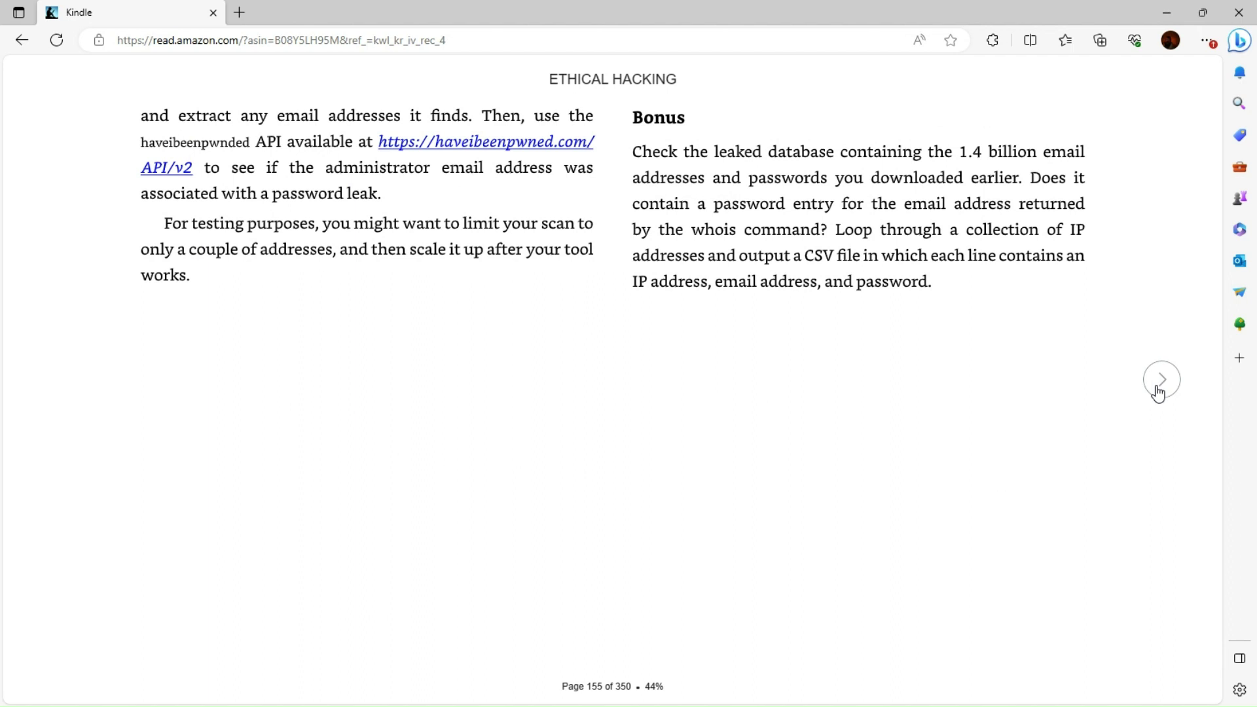
Open the Have I Been Pwned API v2 link, save it as a favorite, and close that tab
left_click(516, 142)
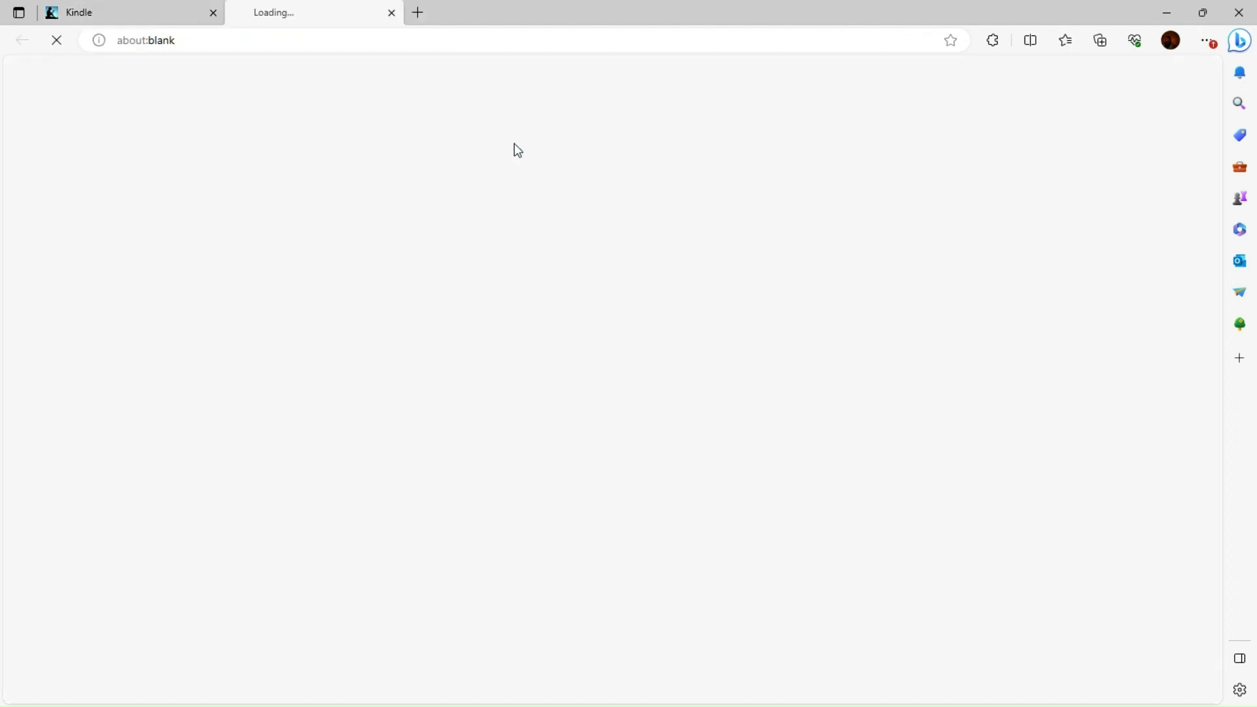
left_click(951, 40)
left_click(862, 167)
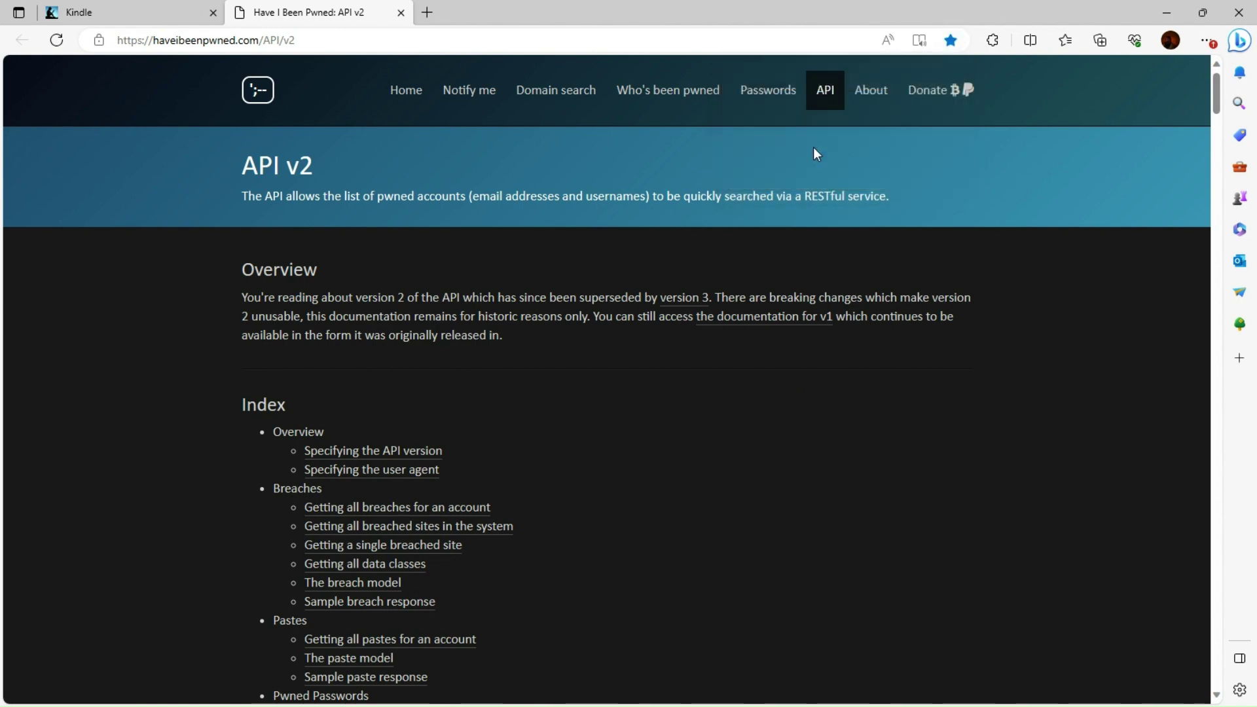
left_click(401, 13)
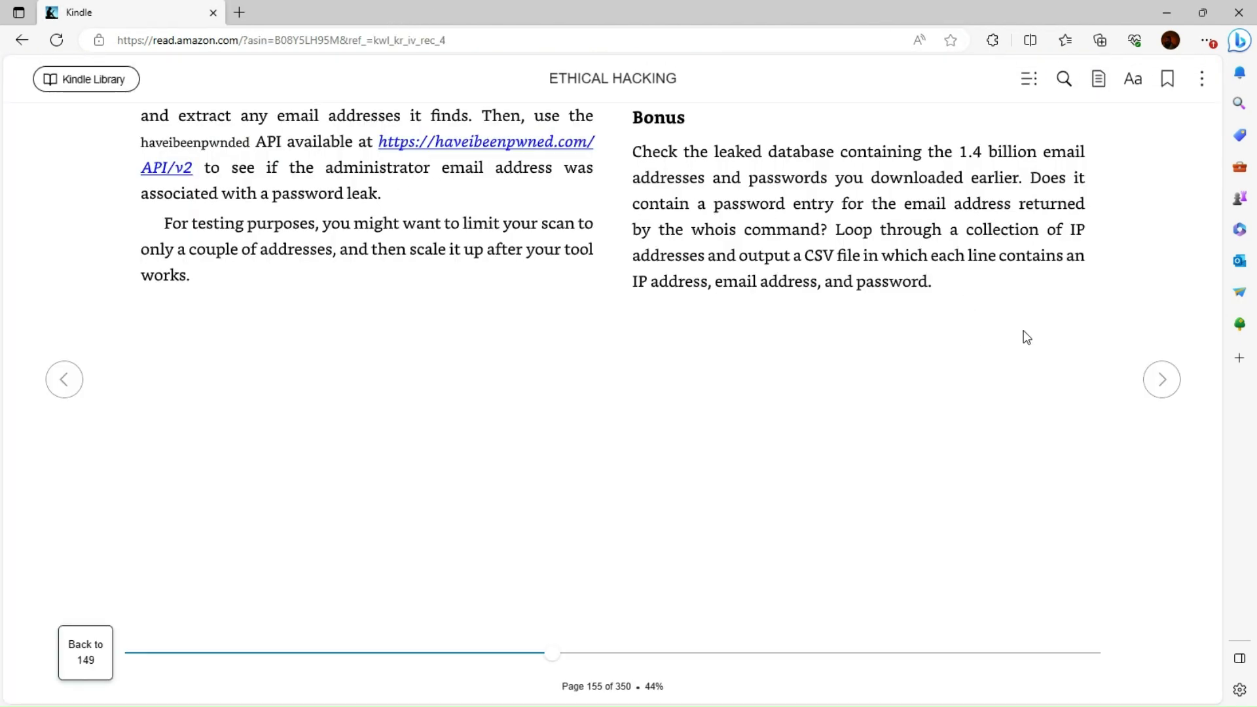
Flip back and forth between pages 152 and 155, ending on page 153
left_click(1155, 391)
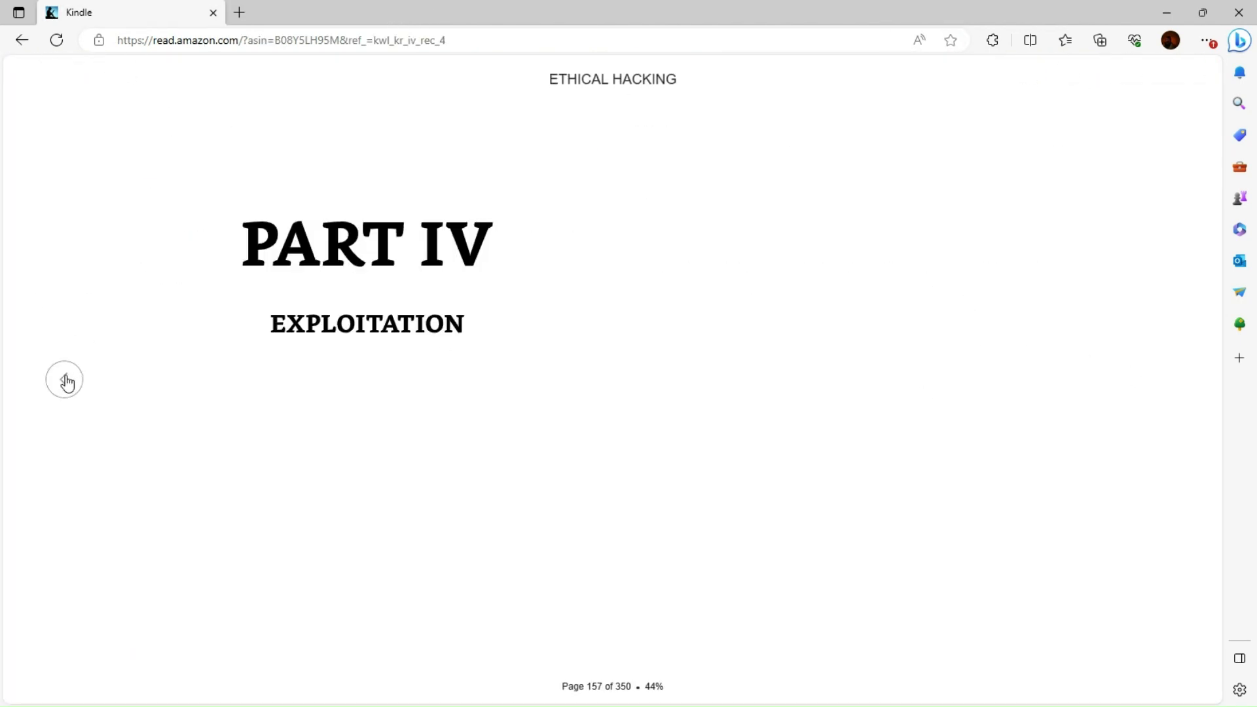
left_click(69, 383)
left_click(69, 382)
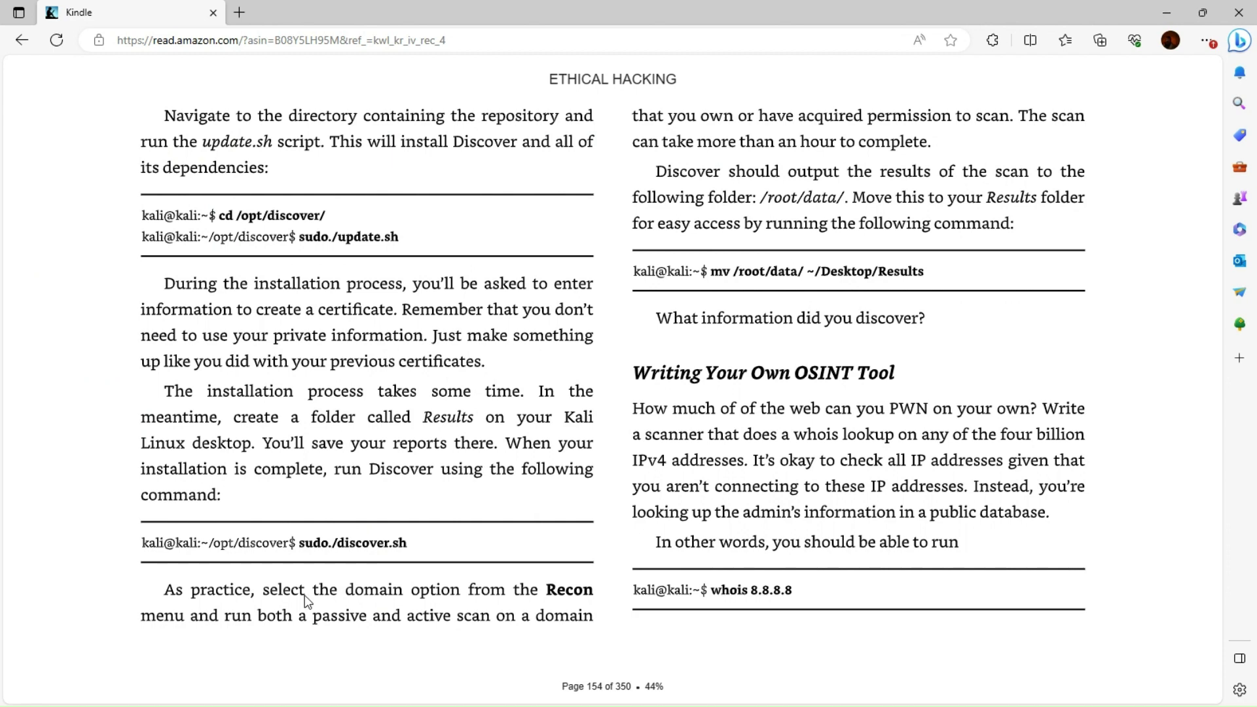
left_click(63, 380)
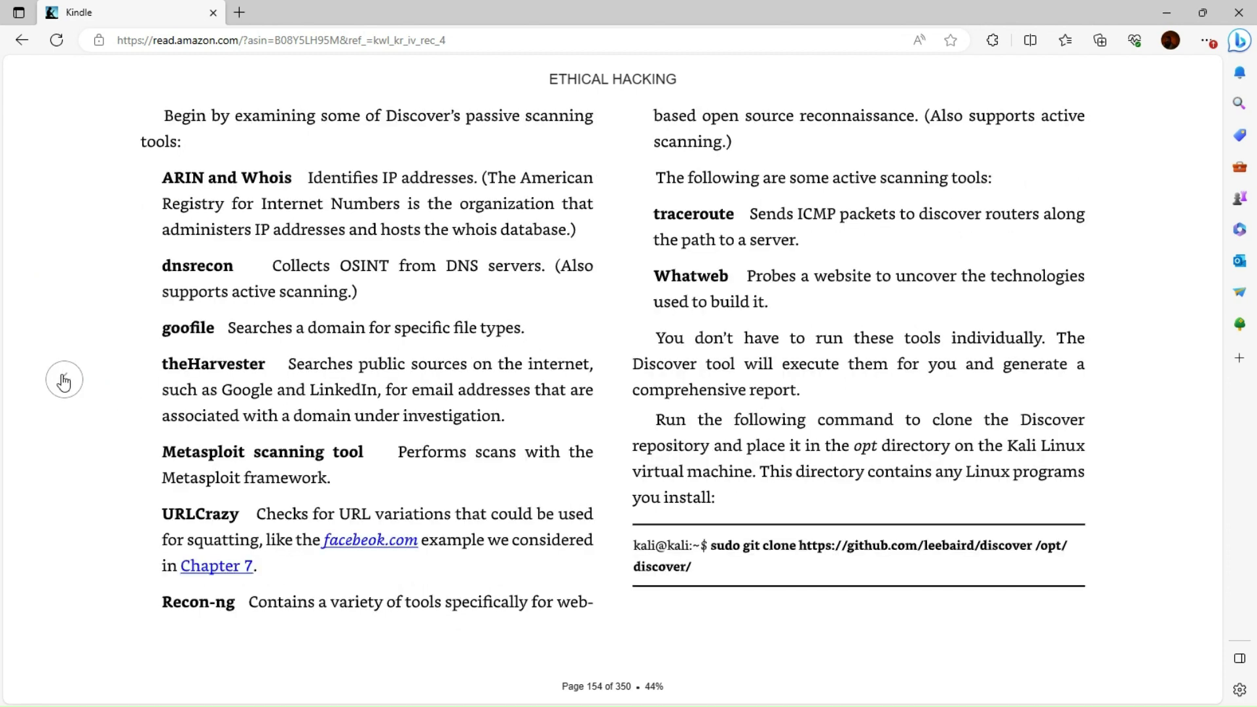
left_click(63, 380)
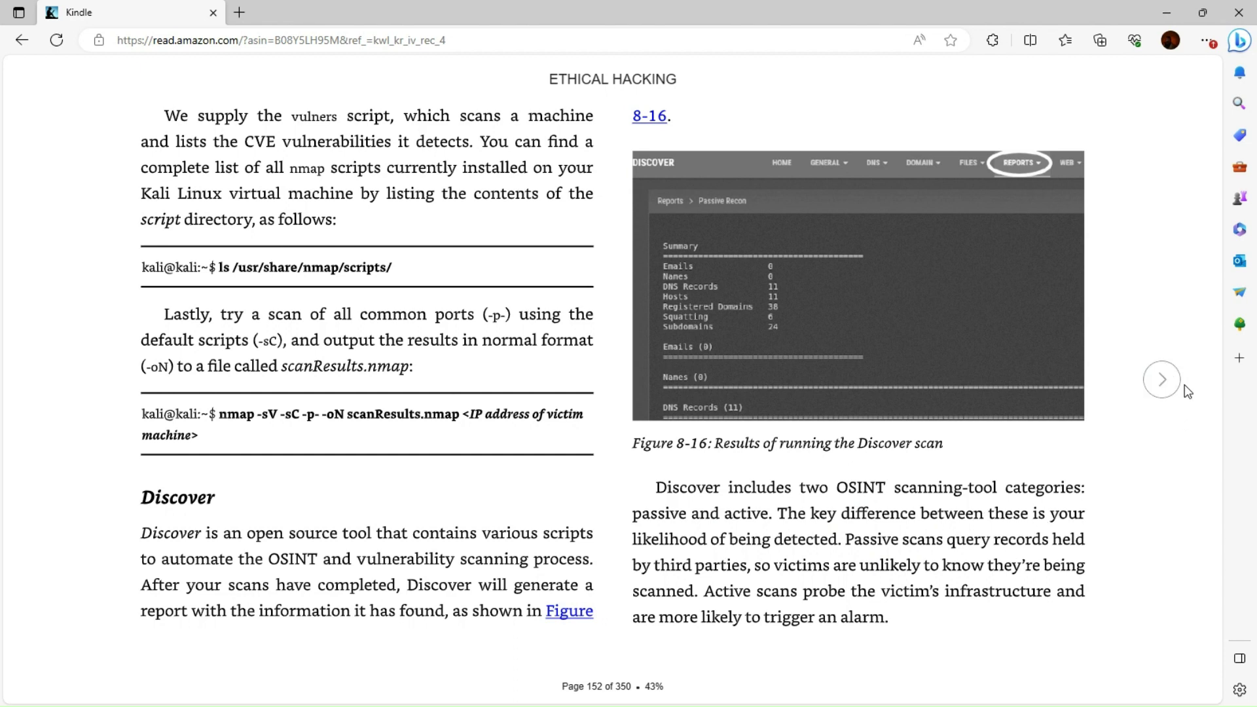
left_click(1163, 381)
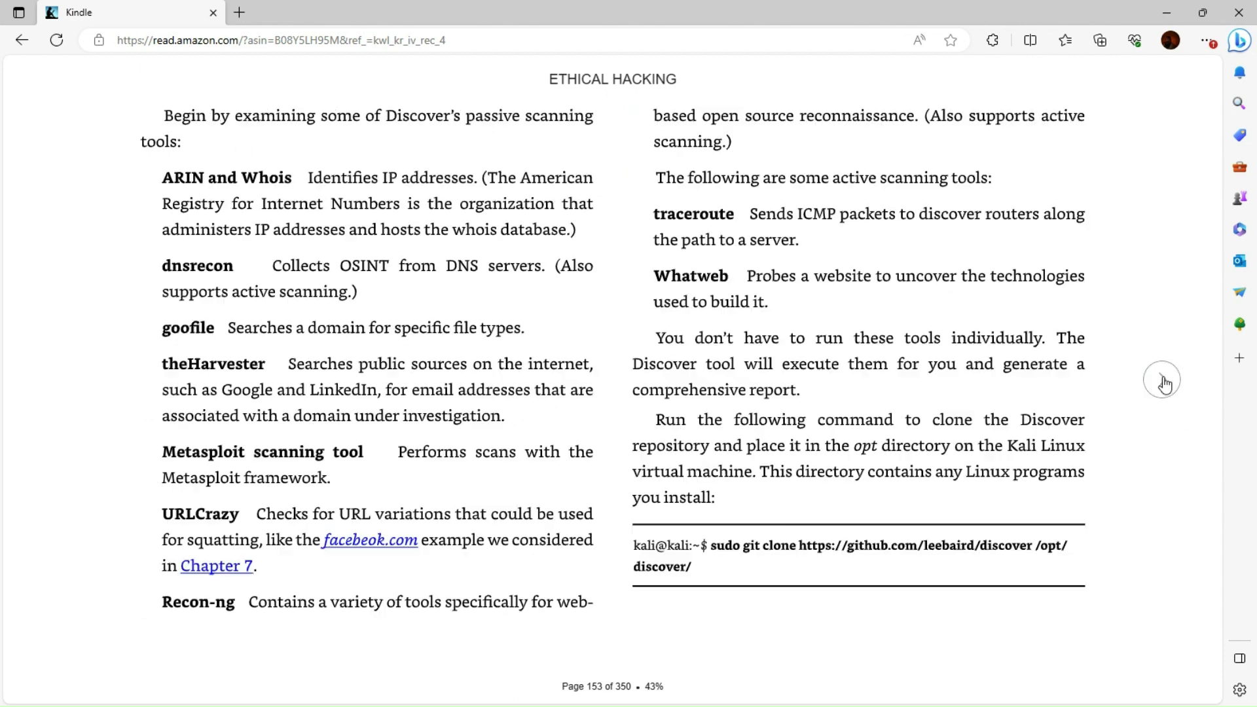
Reopen the Ethical Hacking book from the Kindle library, go back to page 150, then Alt+Tab to the Kali VM
left_click(22, 42)
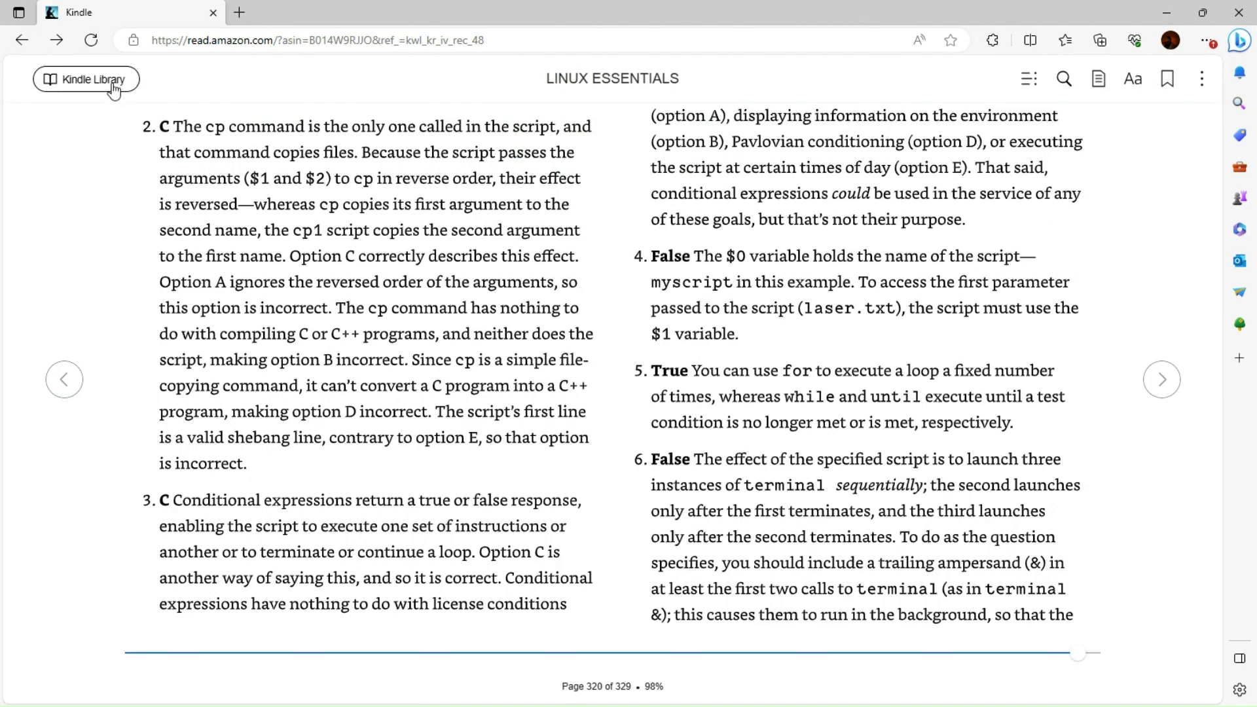
left_click(115, 87)
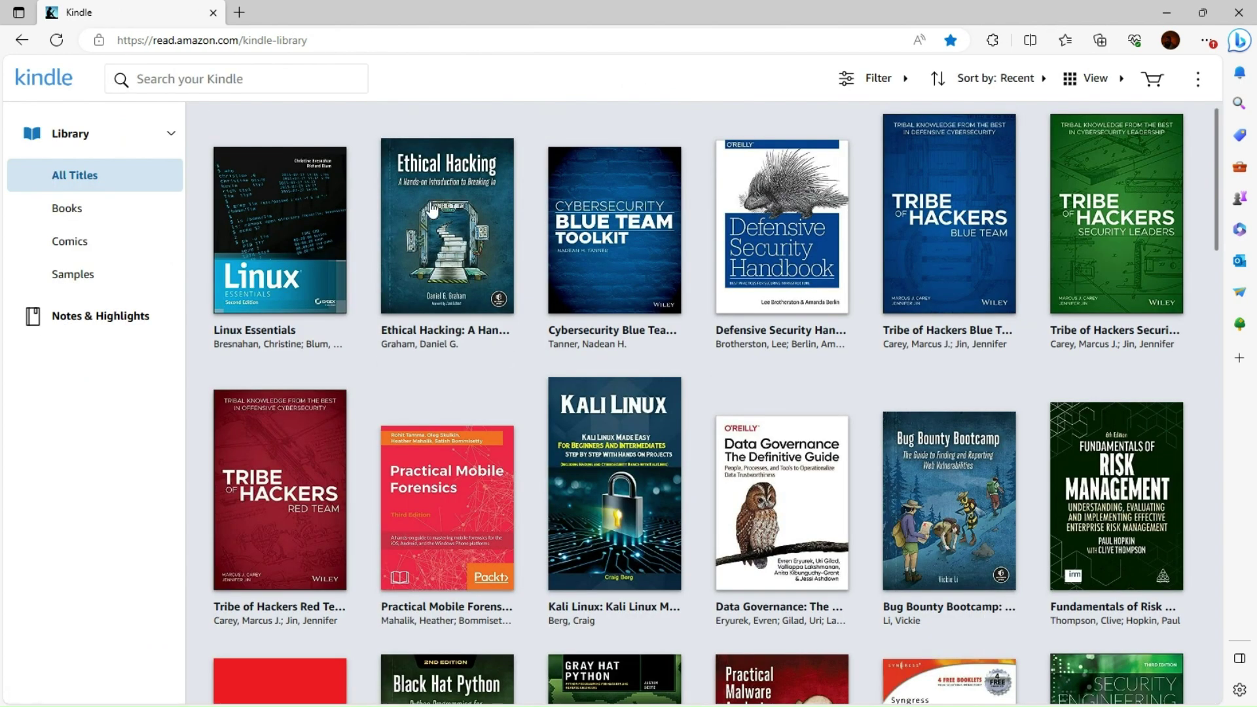
left_click(431, 209)
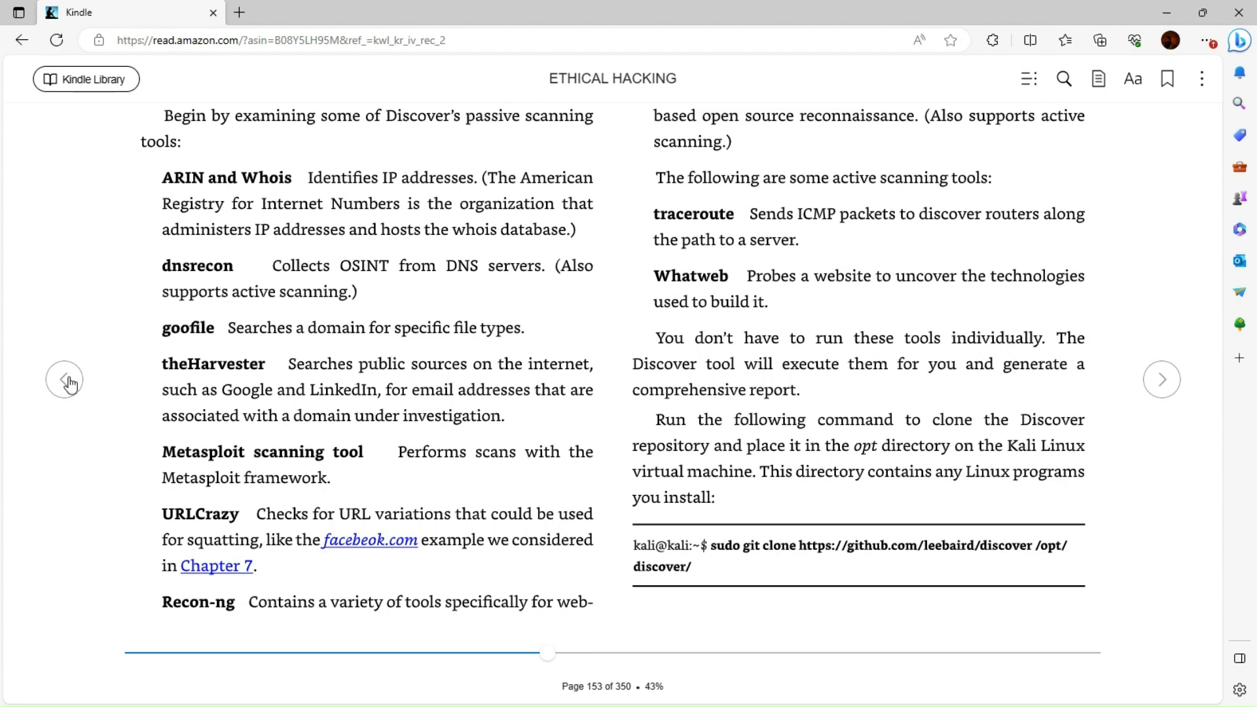
left_click(68, 380)
left_click(68, 380)
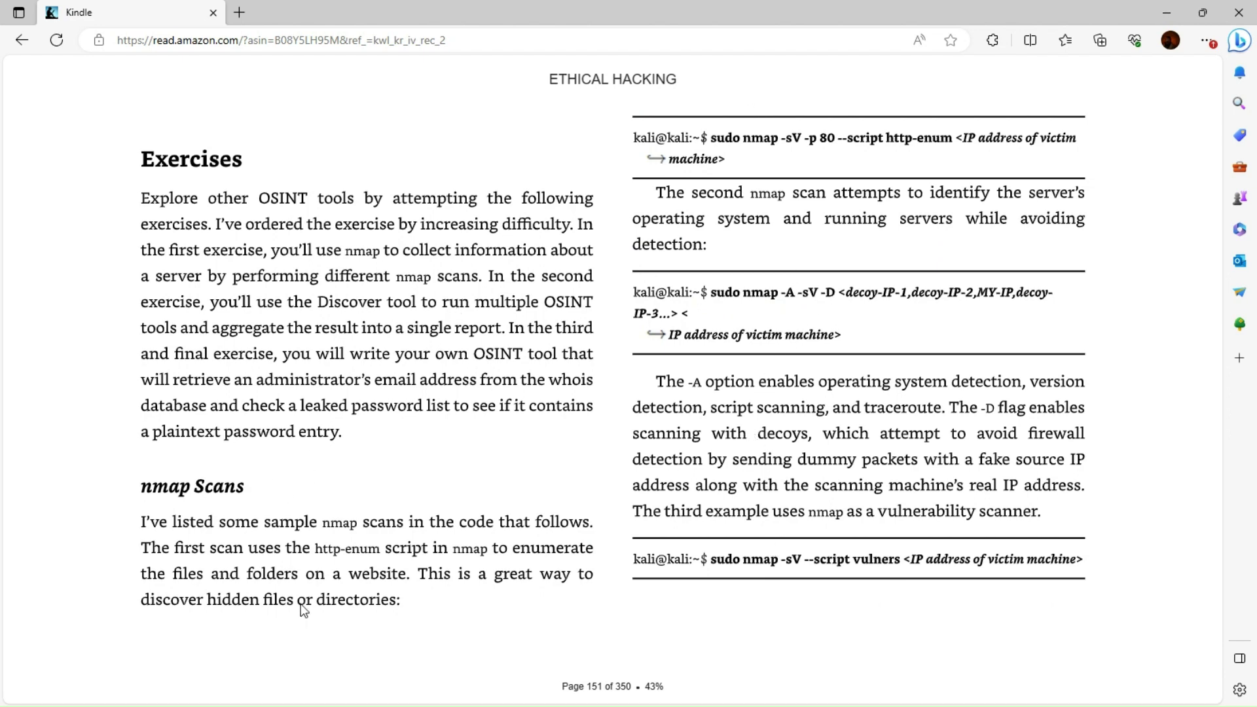
left_click(1162, 381)
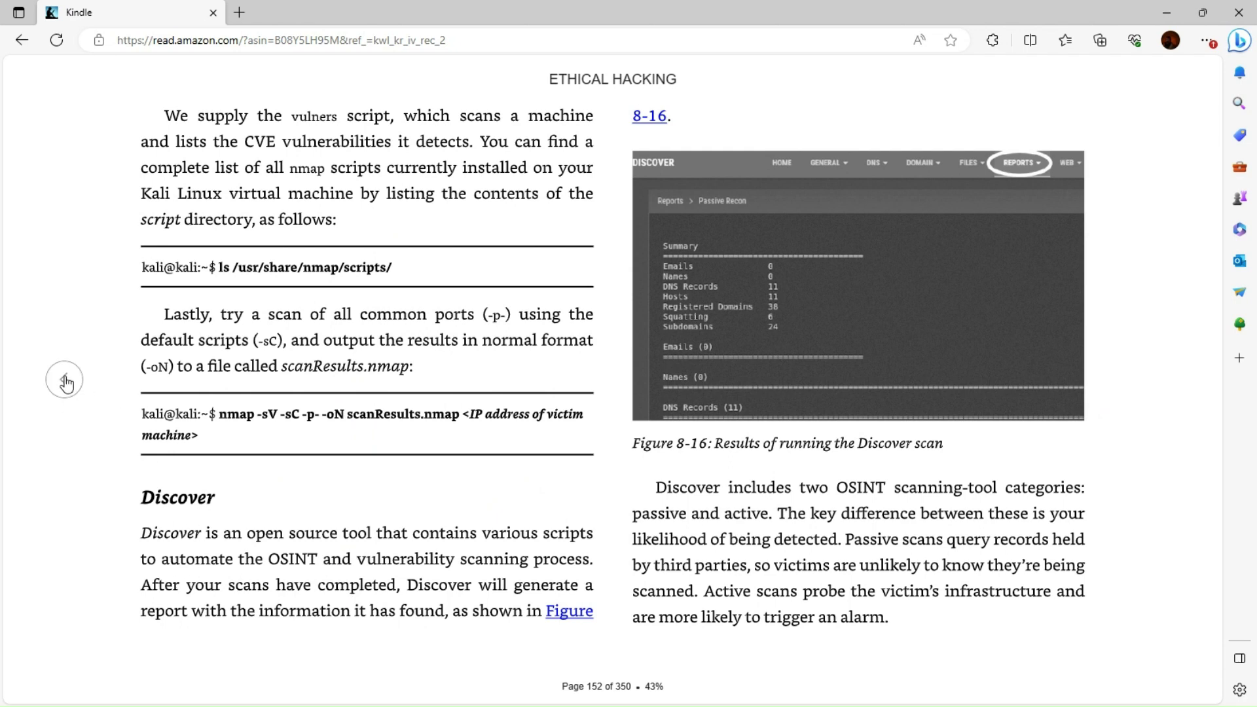
left_click(65, 380)
left_click(66, 380)
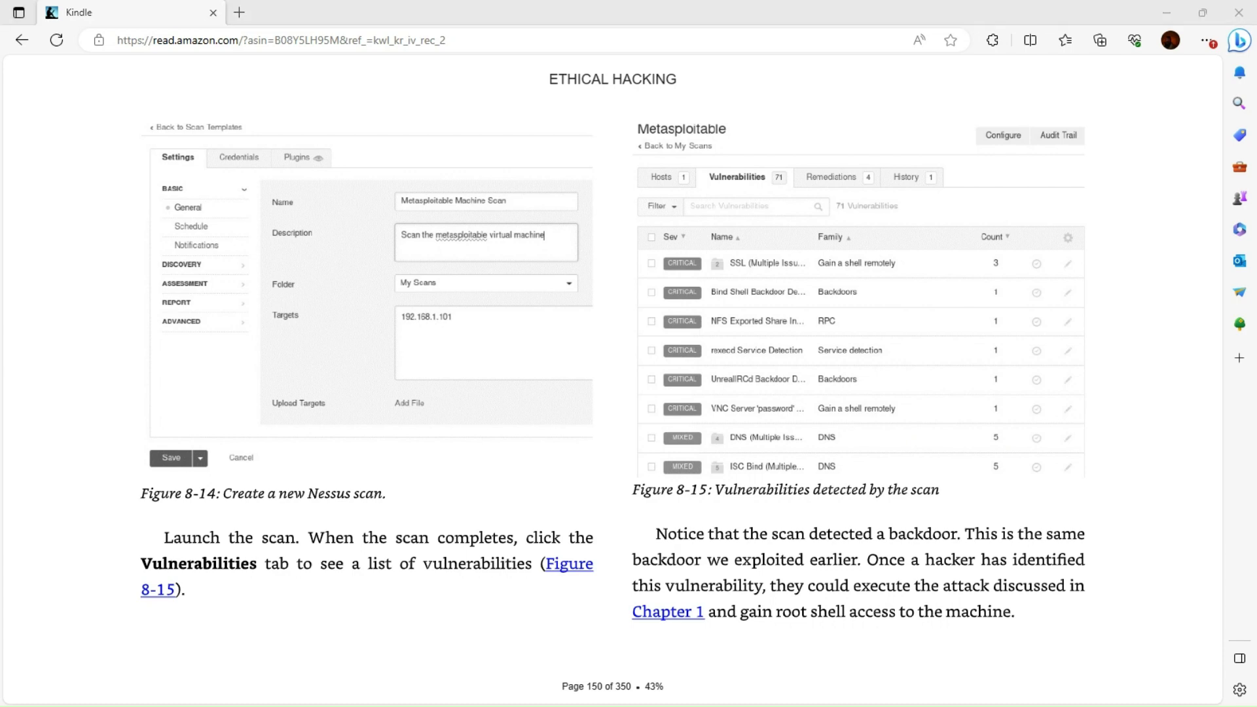
key("alt+Tab")
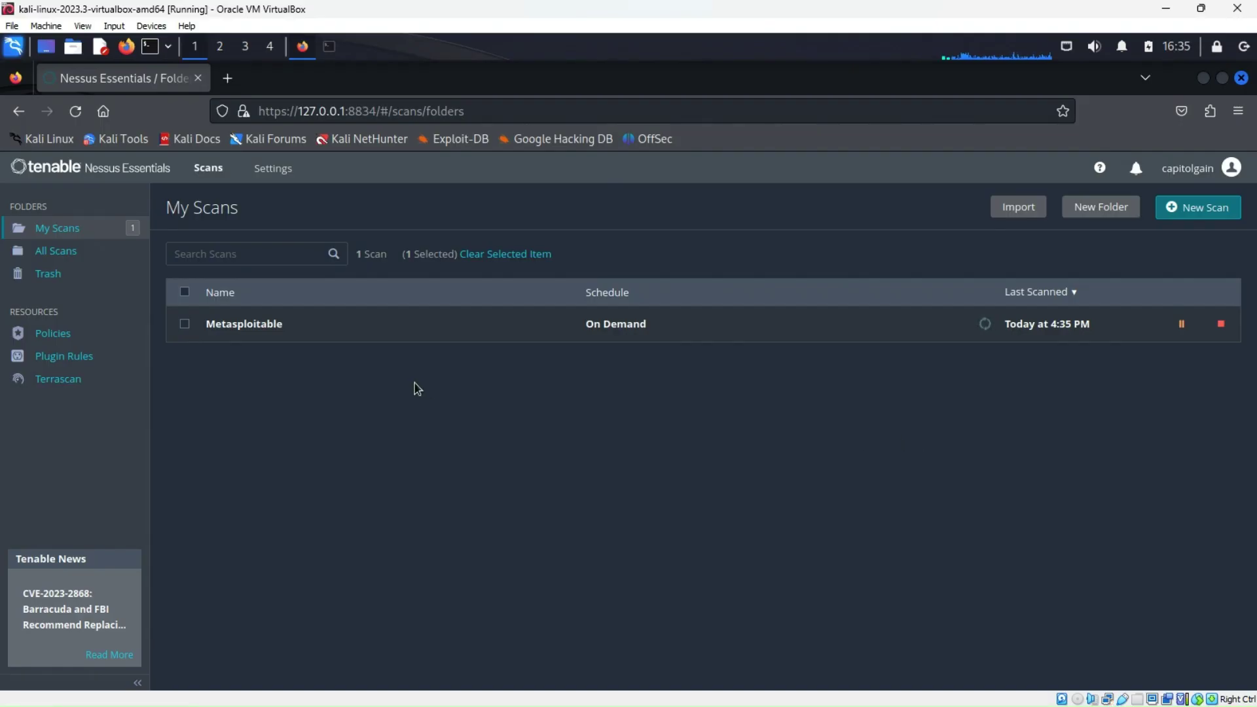
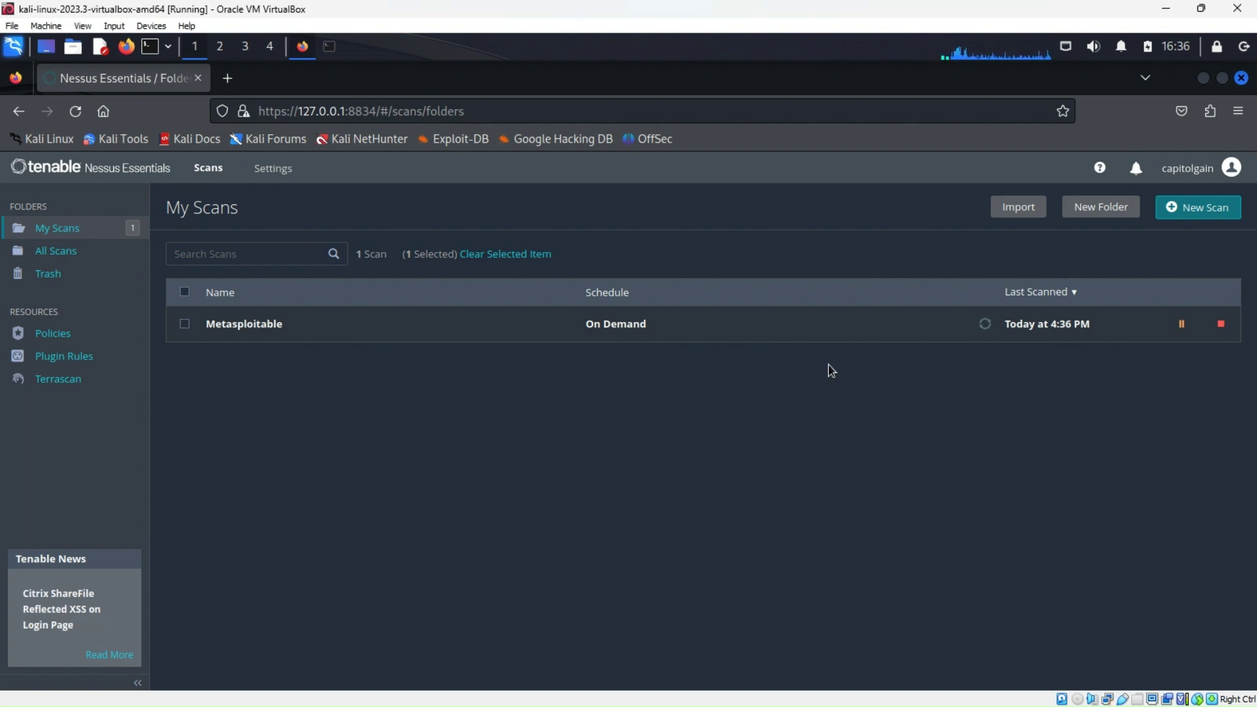
Stop the running Metasploitable scan, confirm the stop, and relaunch it
left_click(1221, 323)
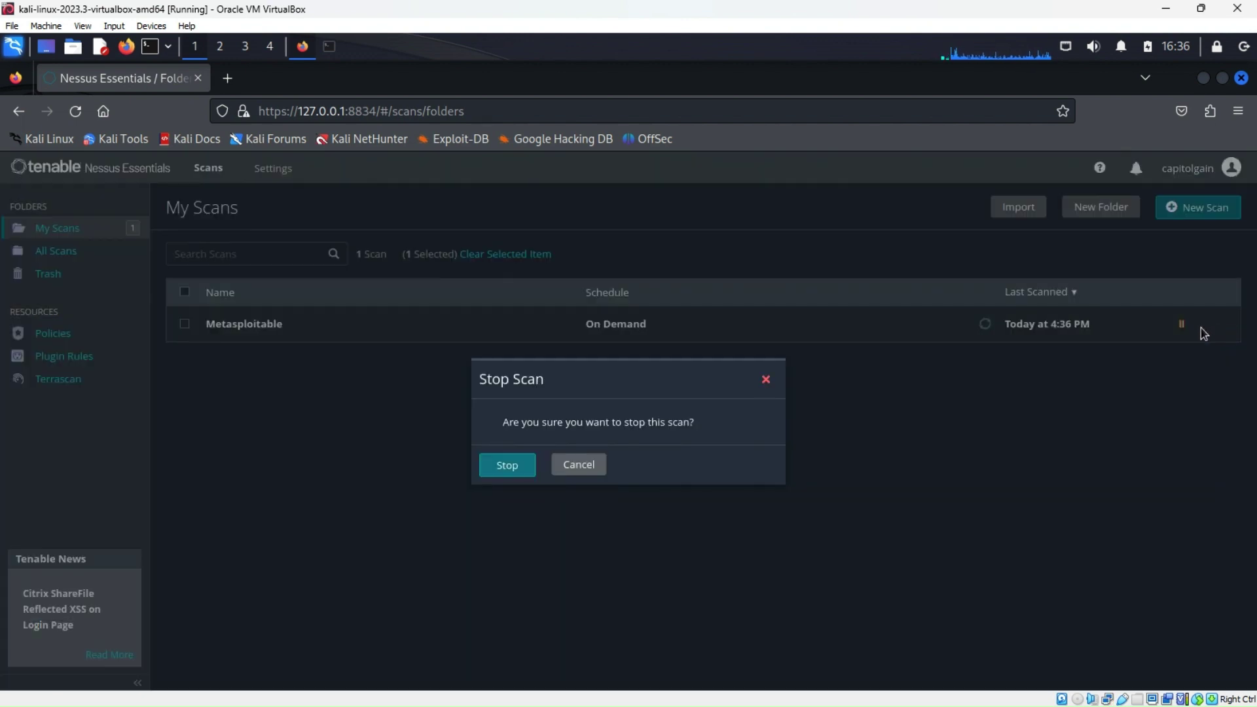
left_click(505, 466)
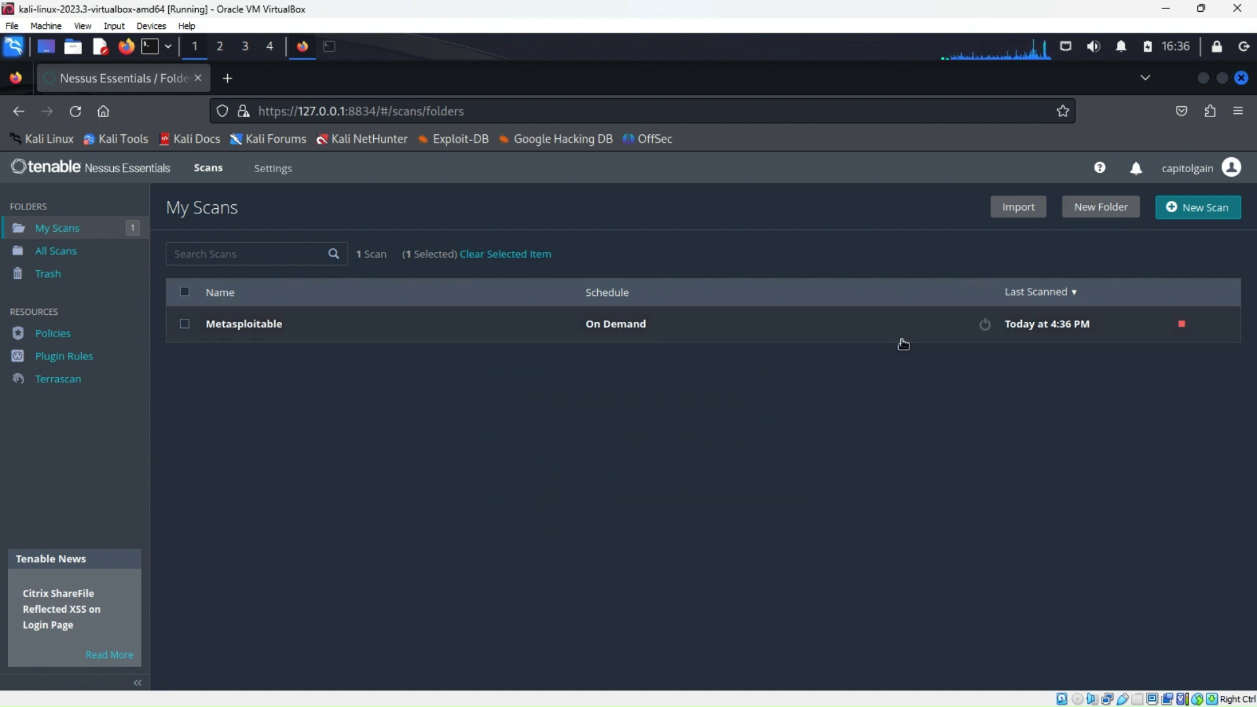
left_click(1181, 326)
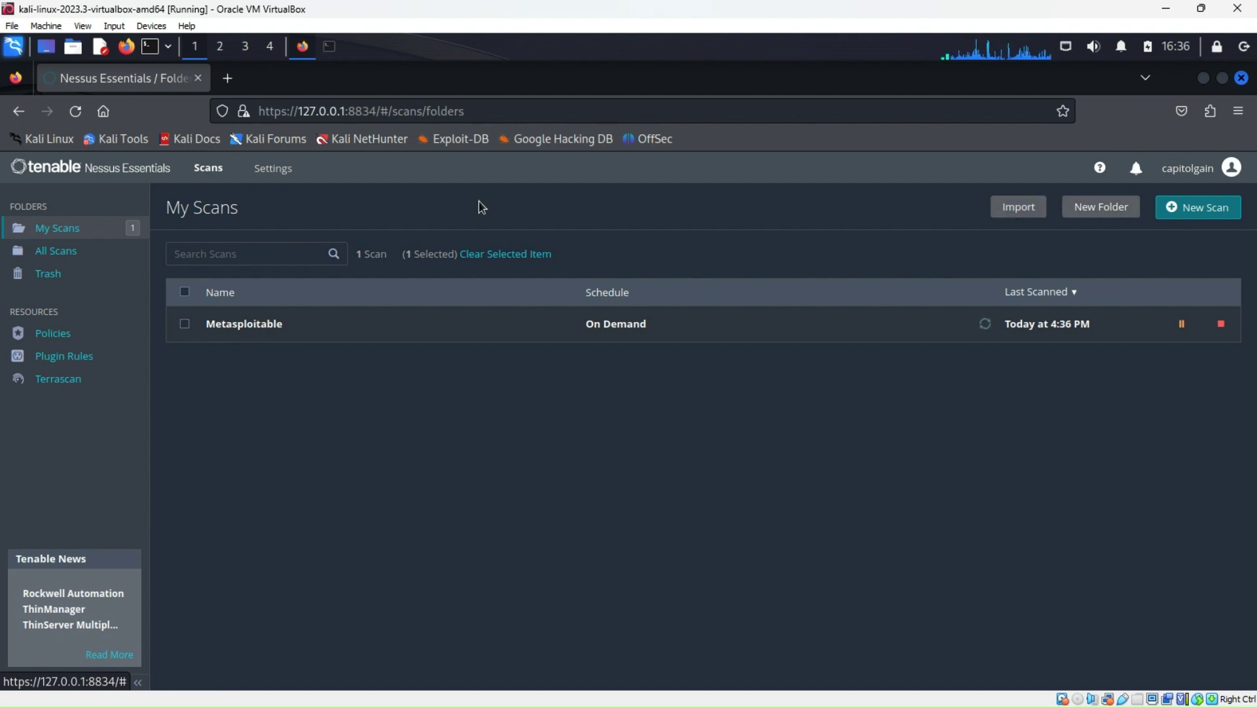
View the scan under All Scans, then go back to the My Scans folder
left_click(55, 261)
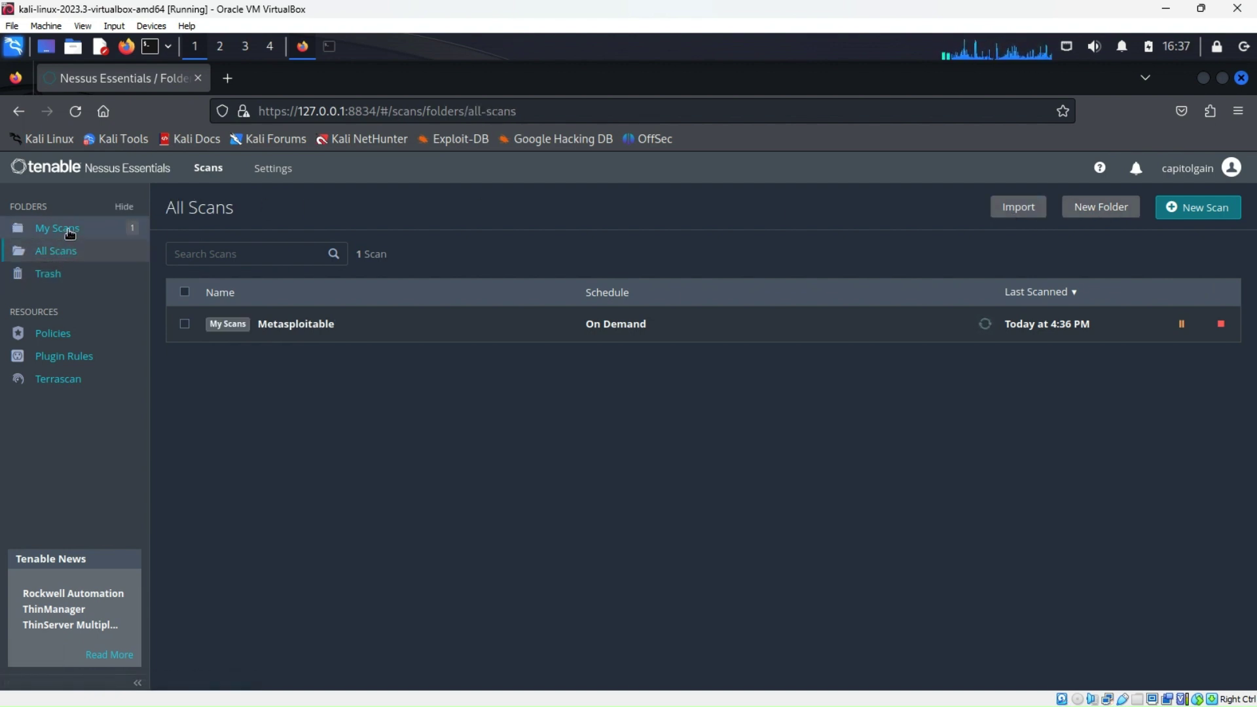
left_click(68, 230)
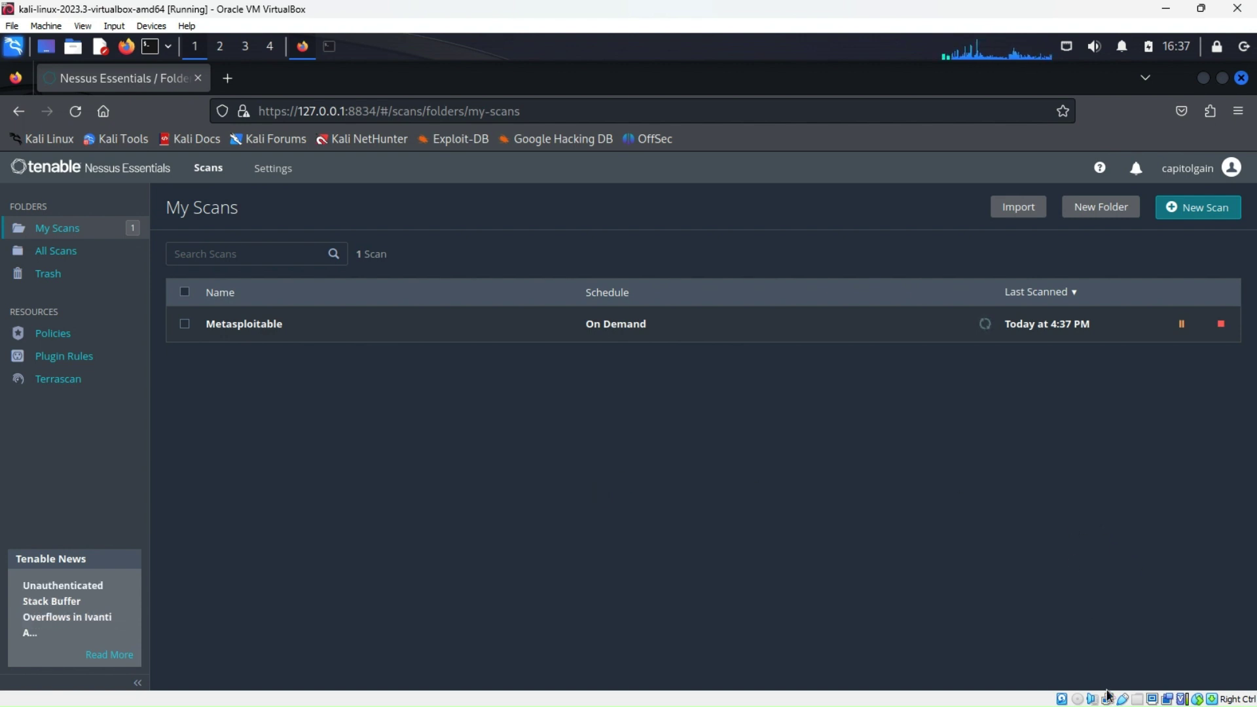
mouse_move(1107, 700)
Hide the Nessus browser, then open a terminal window and close it again
left_click(1211, 82)
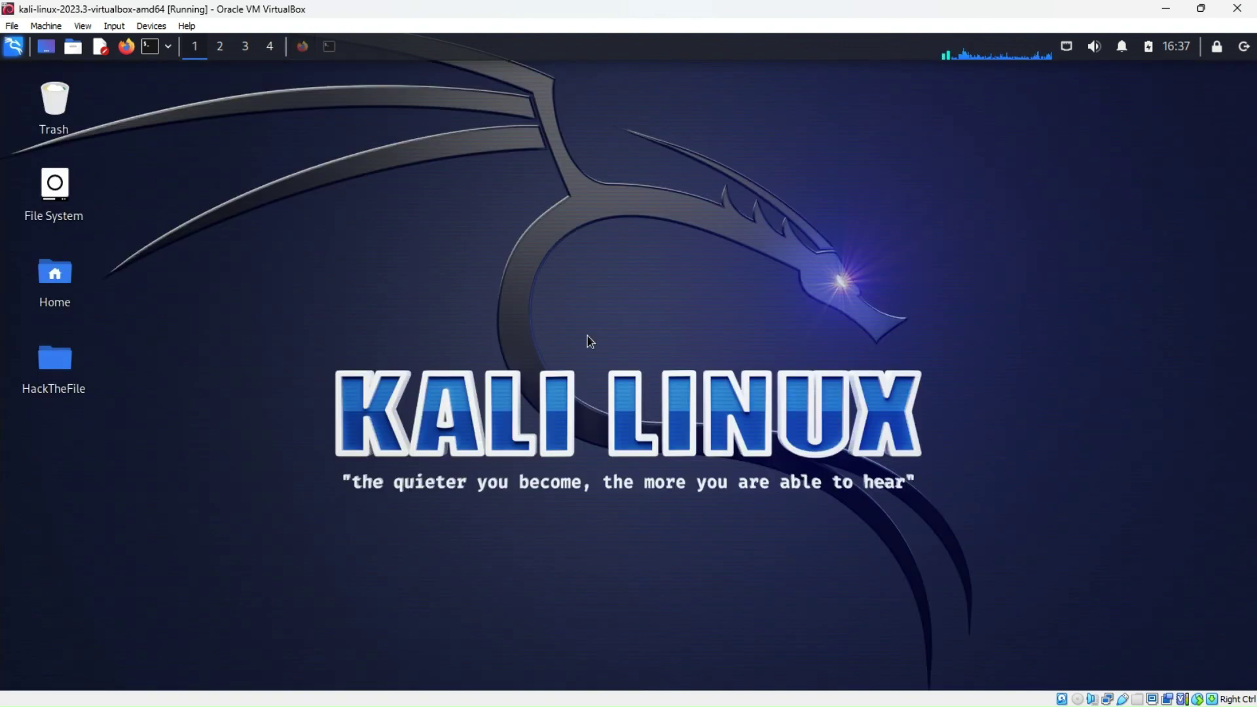
left_click(152, 49)
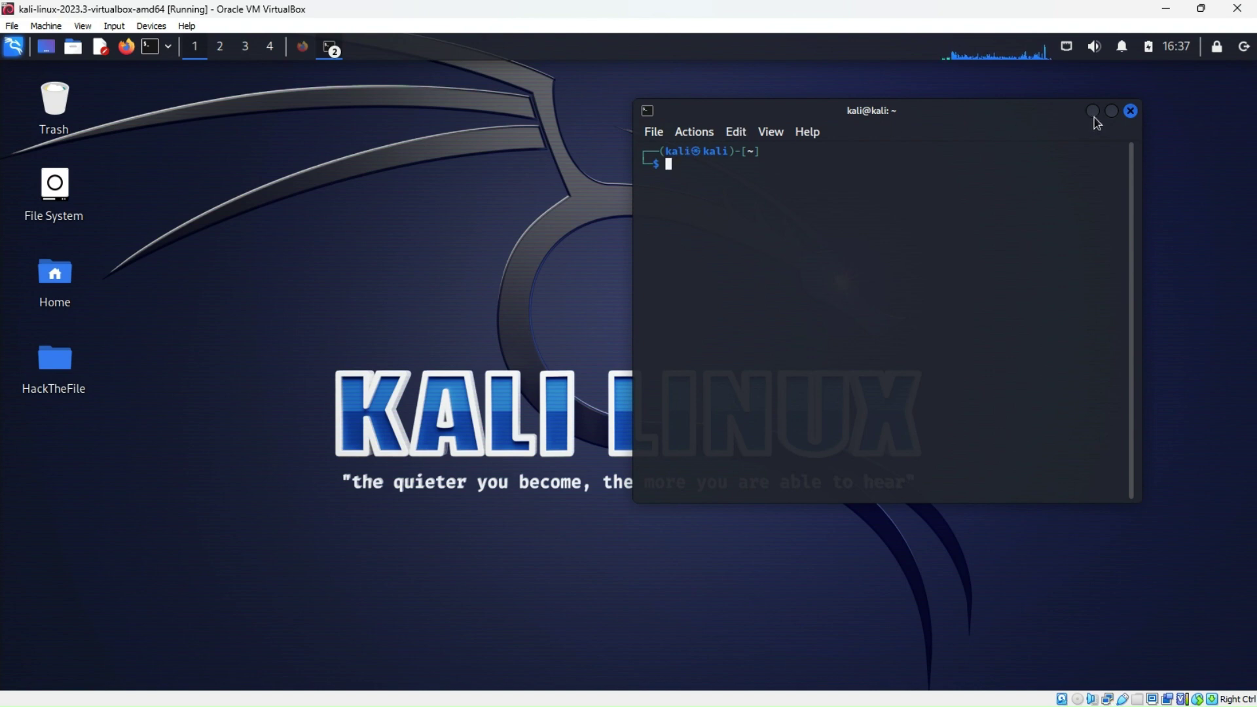
left_click(1130, 111)
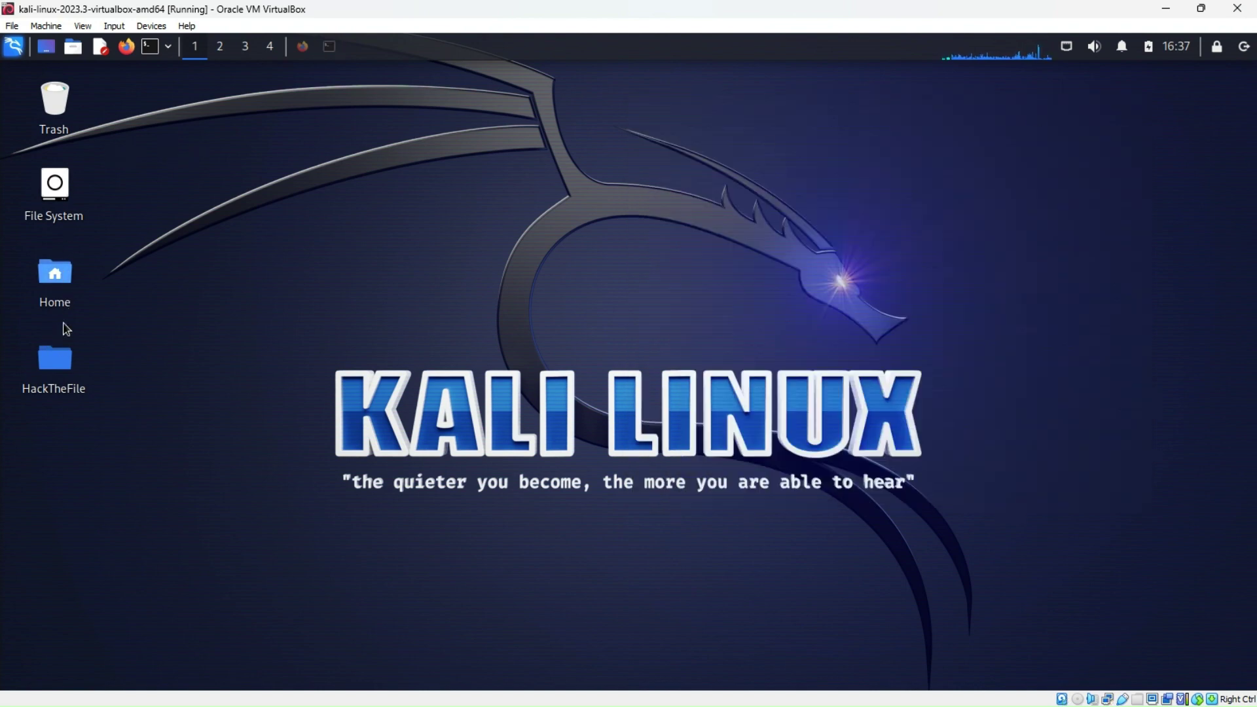
Open HackTheFile, then nmap notes, then instructions.txt in the text editor
double_click(55, 357)
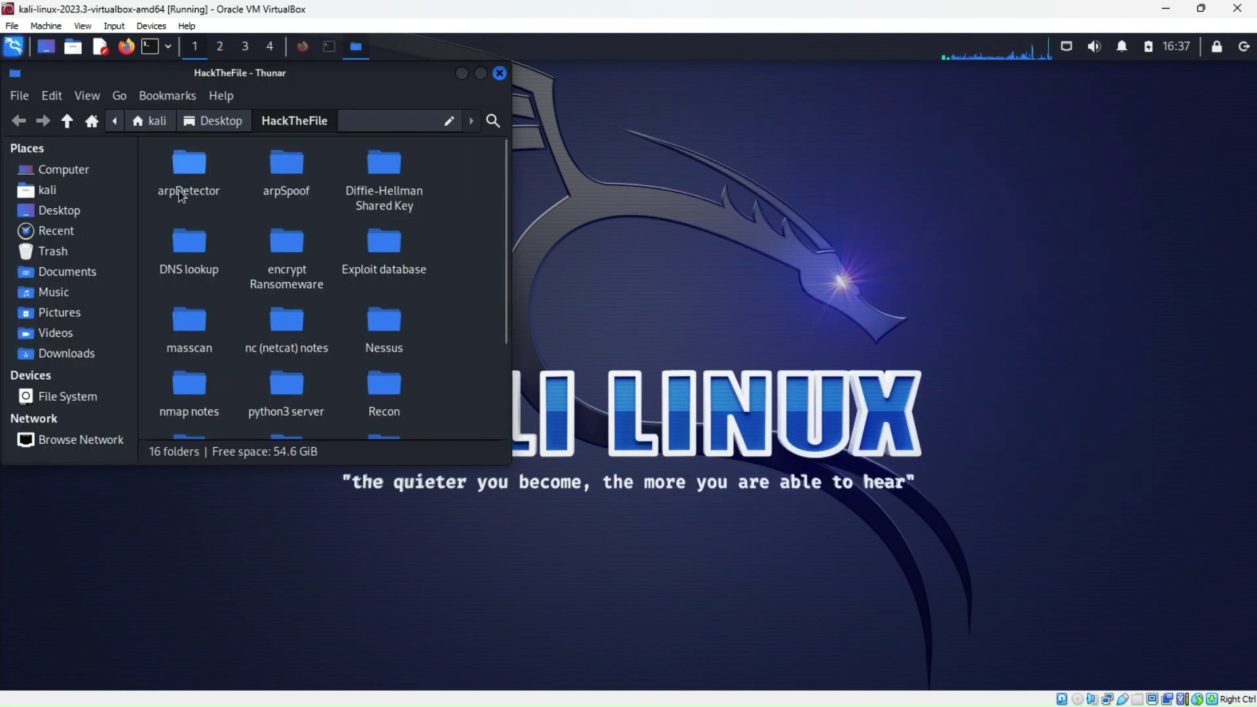
scroll(190, 299, "down", 1)
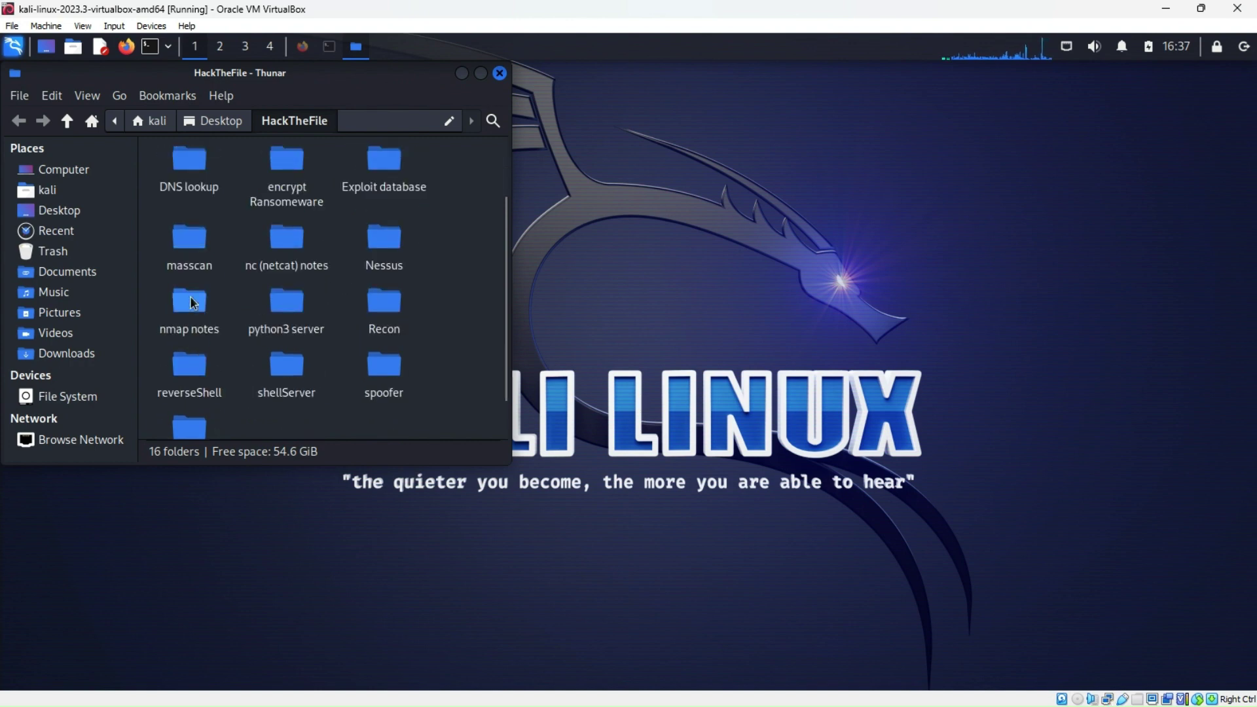
scroll(190, 296, "down", 1)
scroll(193, 303, "up", 1)
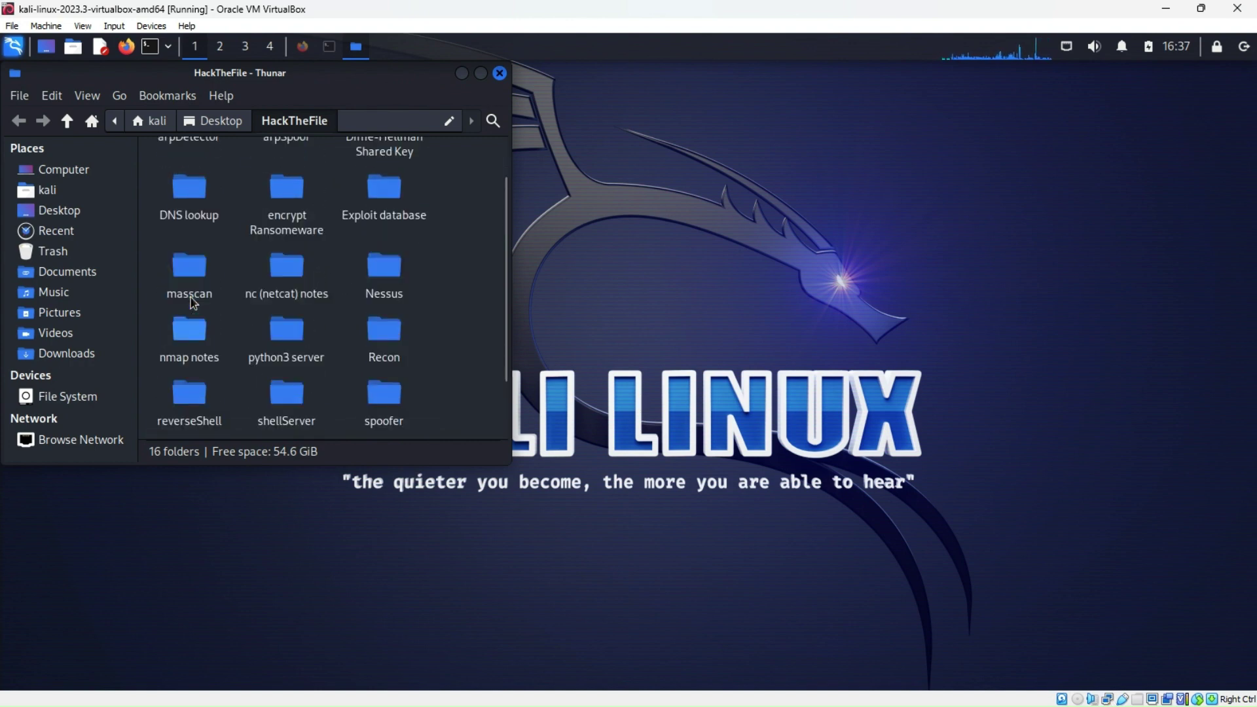
double_click(197, 296)
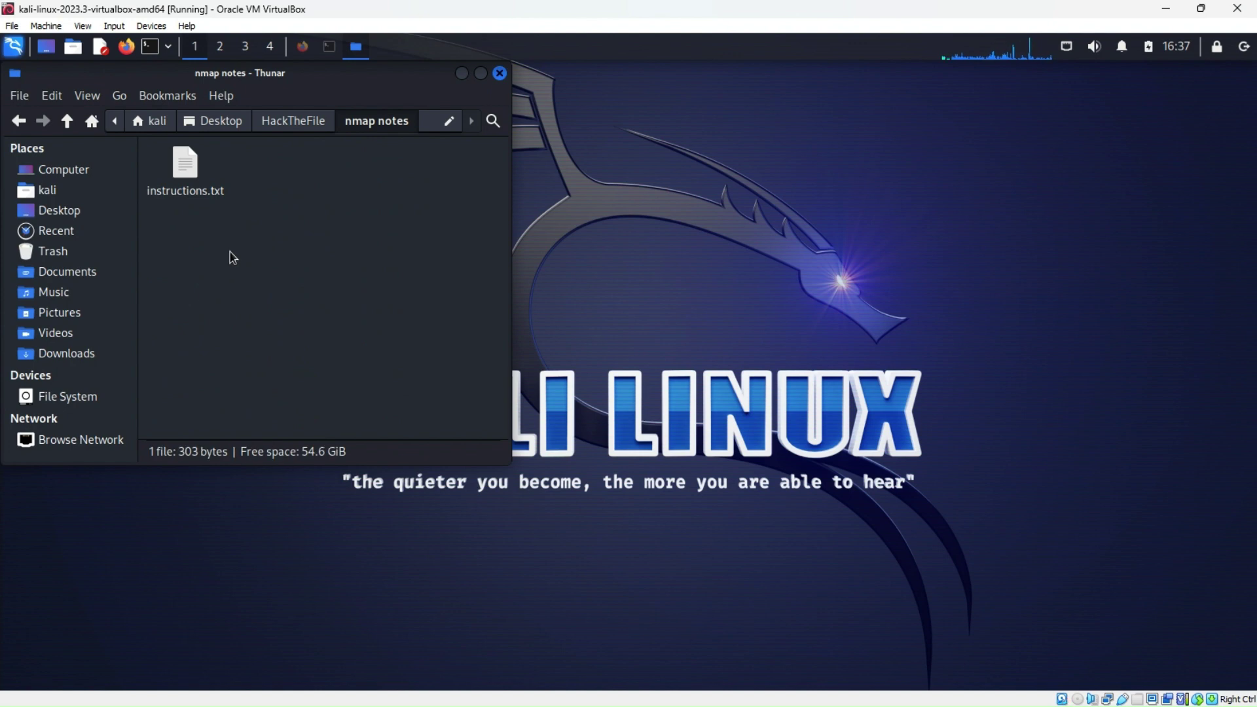
double_click(194, 171)
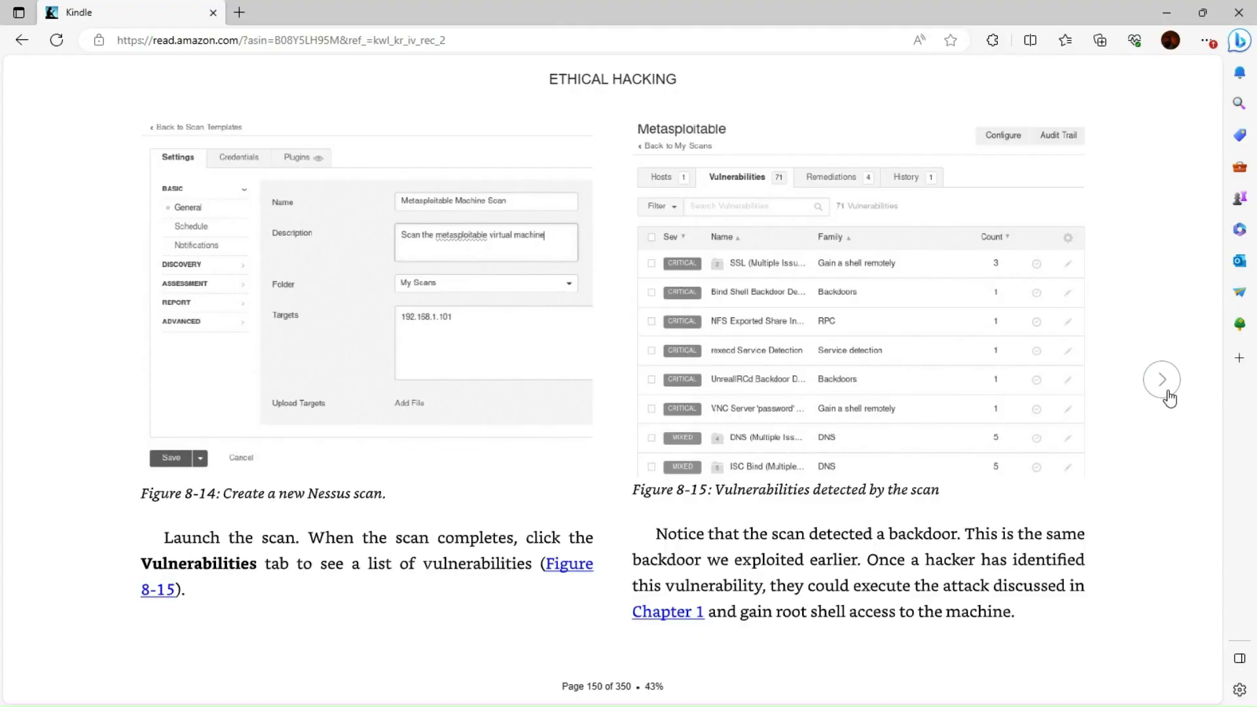
Turn the Kindle book to page 151, then move the tab aside and minimize the browser
left_click(1165, 392)
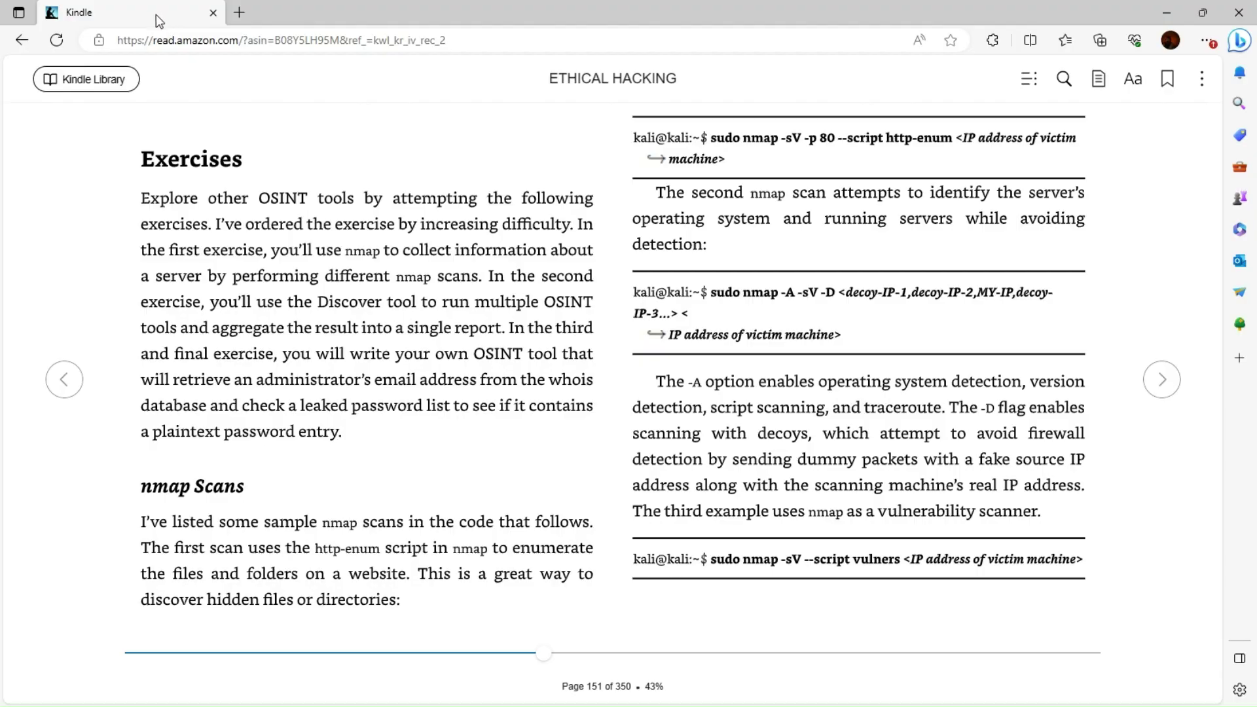
left_click_drag(165, 21, 936, 46)
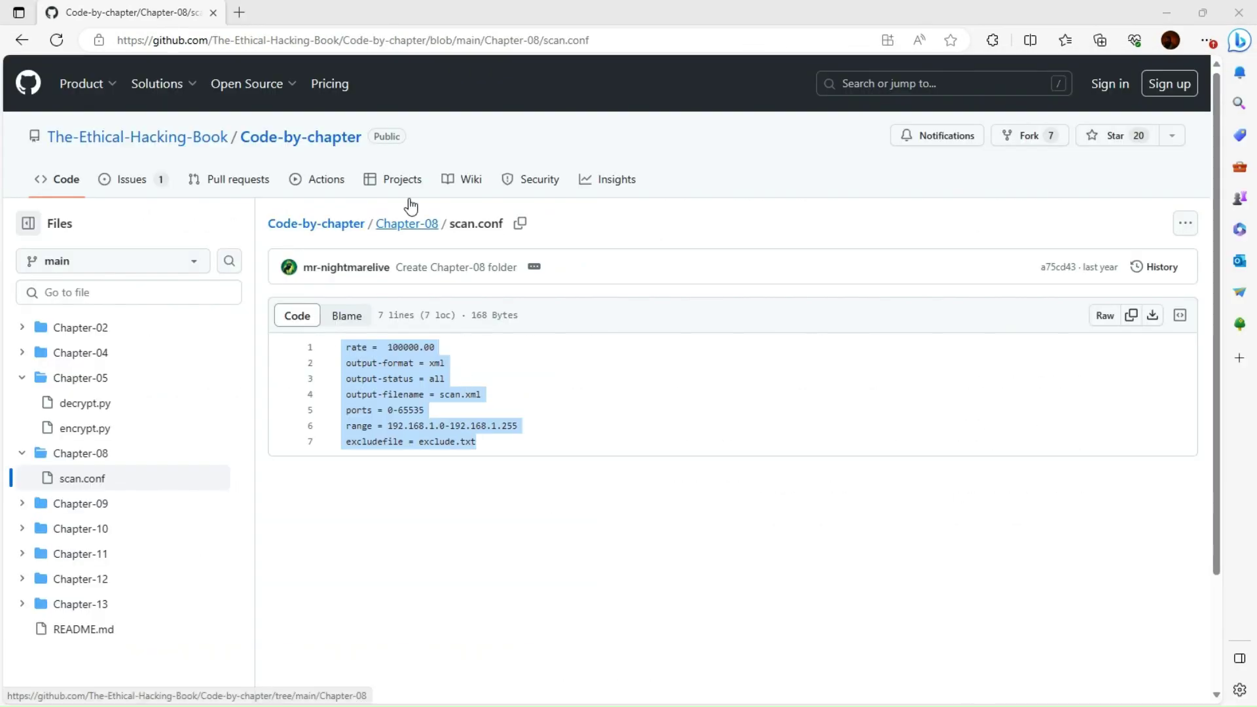
left_click(1169, 19)
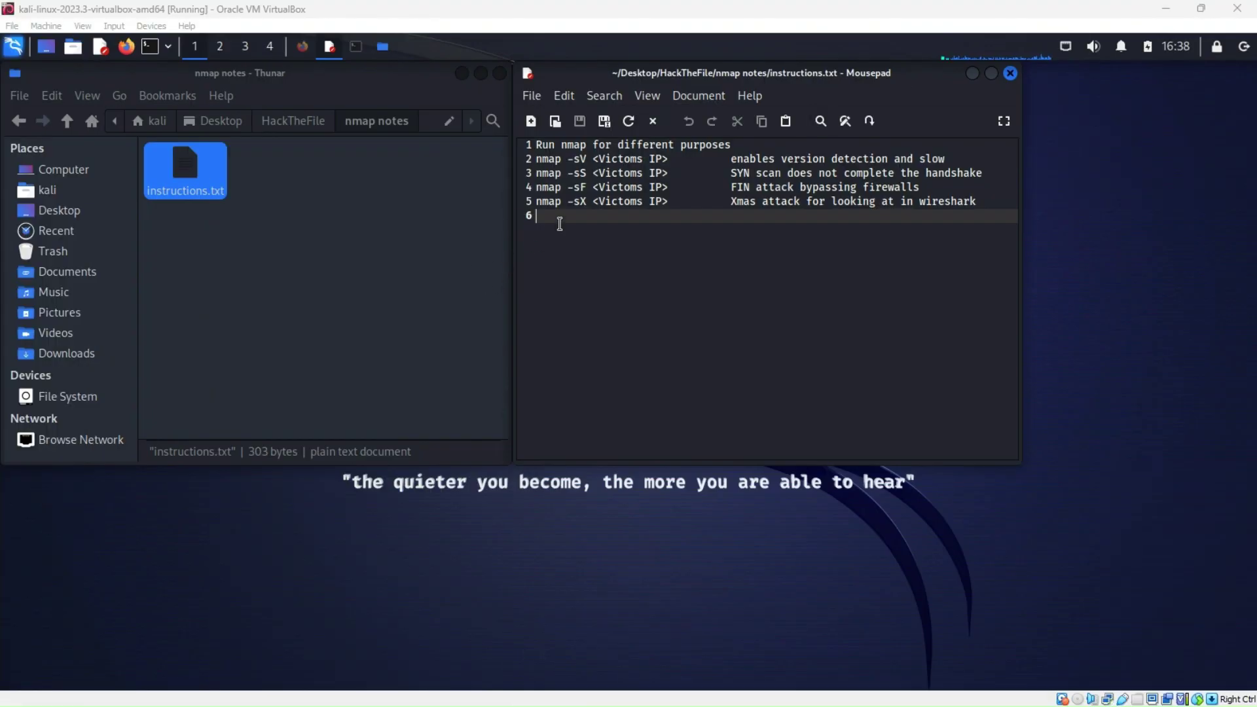
Write line 6: 'nmap -sV -p 80 --script http-enum <ip address> # enumerates through files website'
left_click(549, 217)
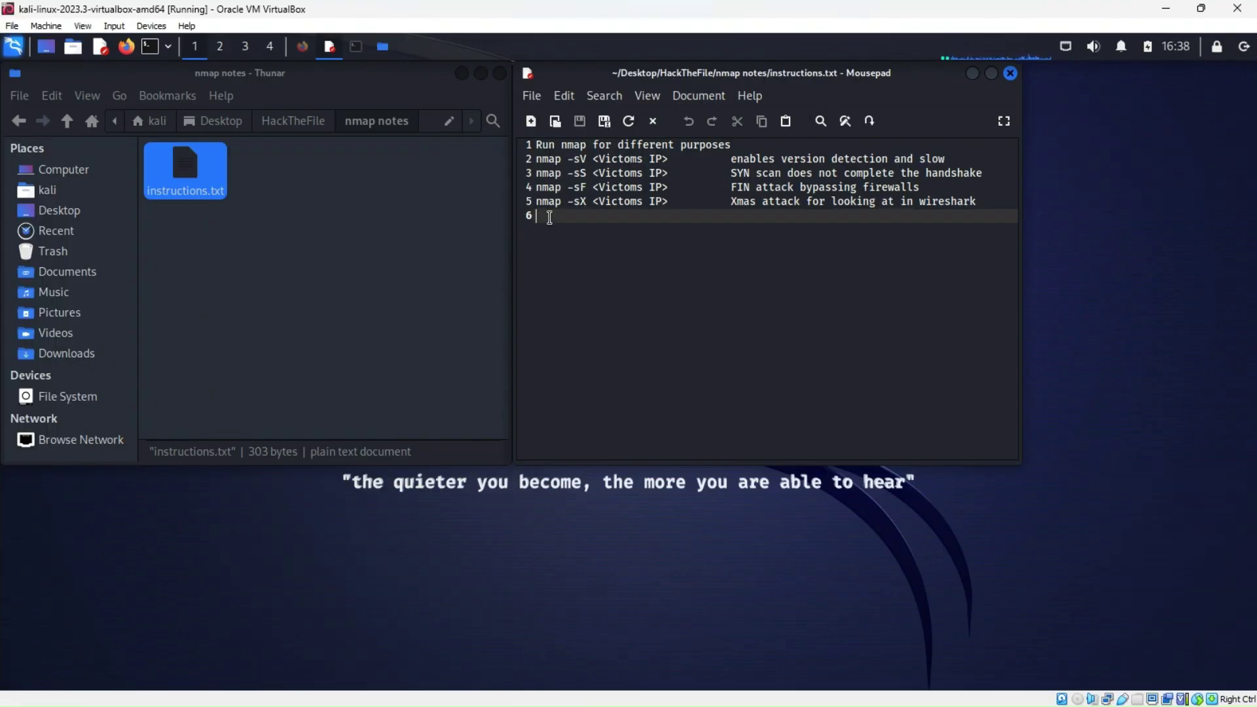
type("nm")
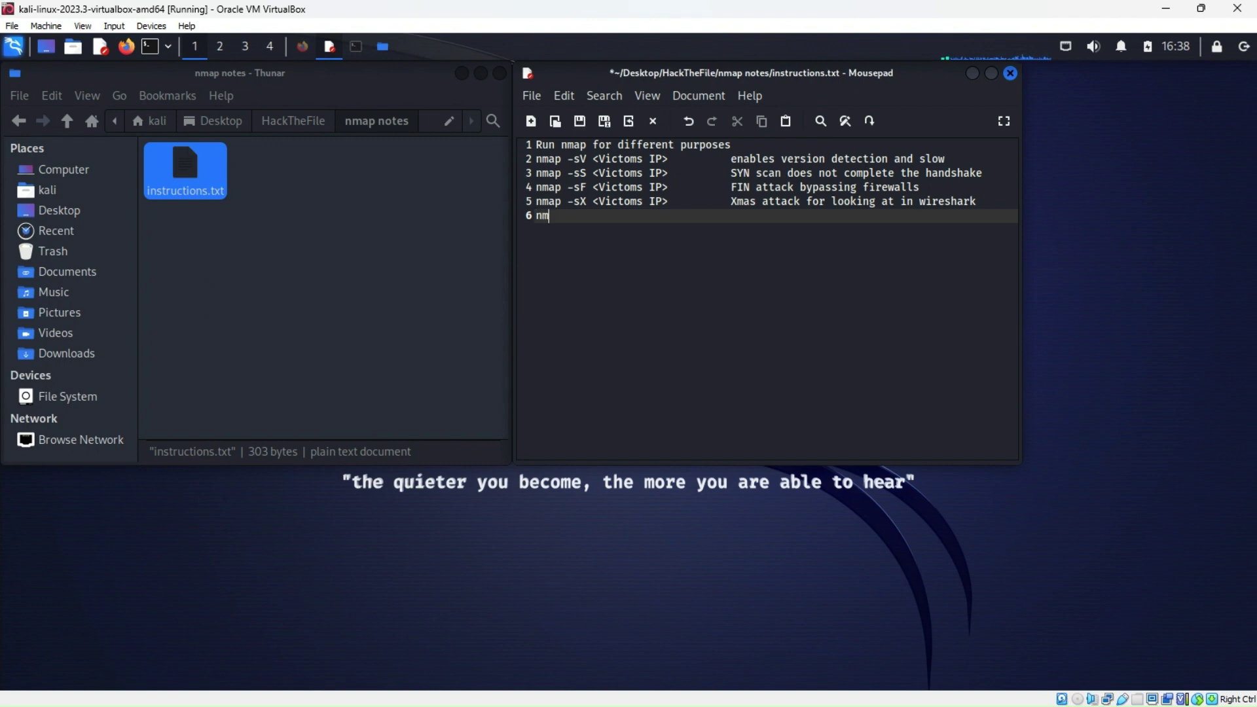
type("ap")
type("-sV -p 80 --script")
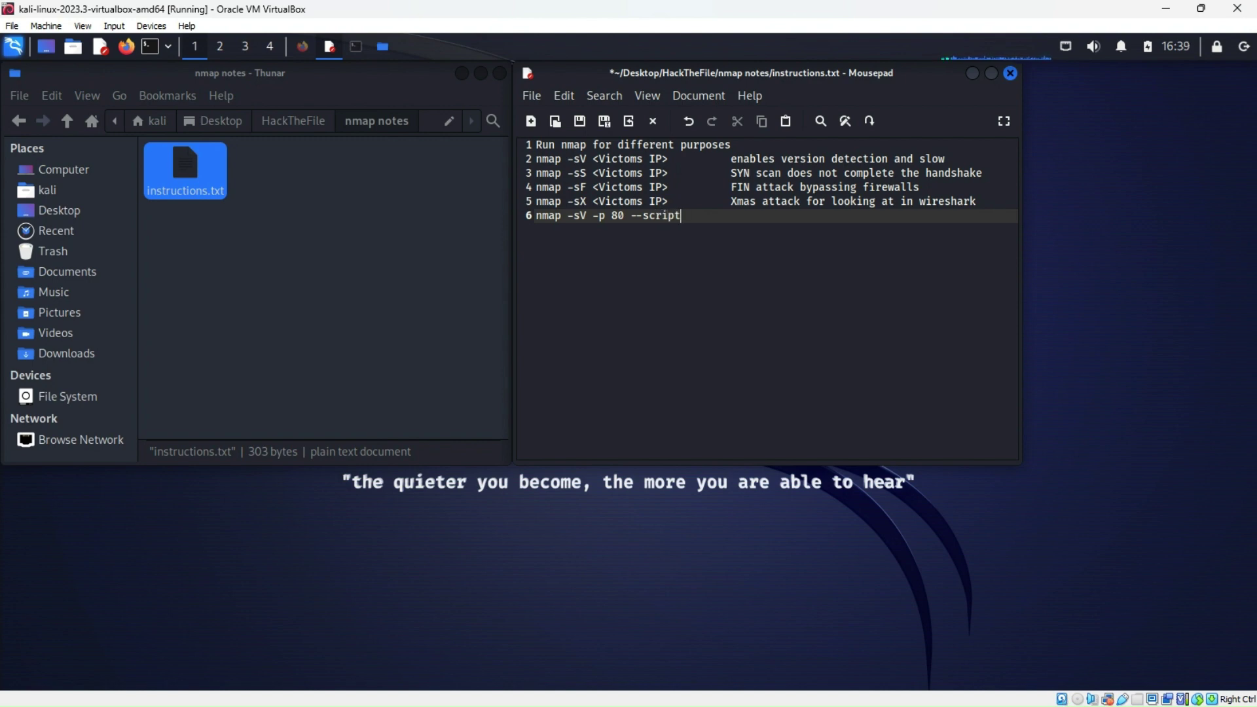
type(" http-enum <ip address")
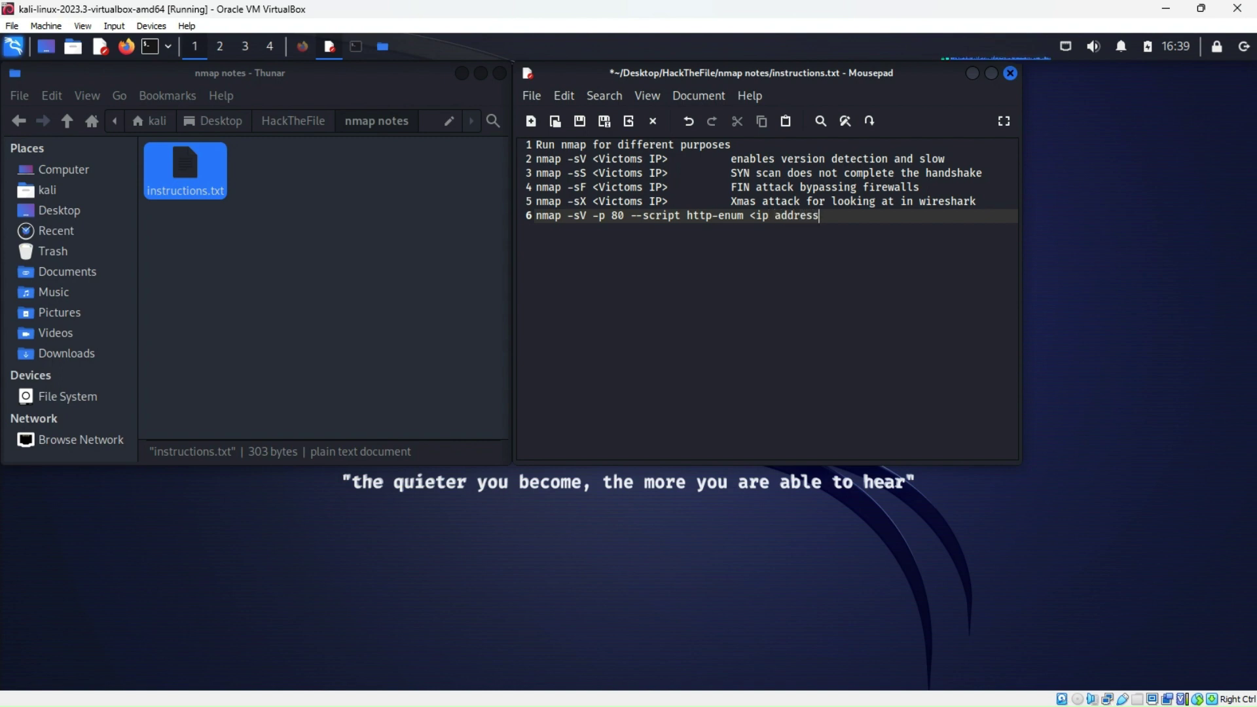
type(">")
type("# enumerates trhough")
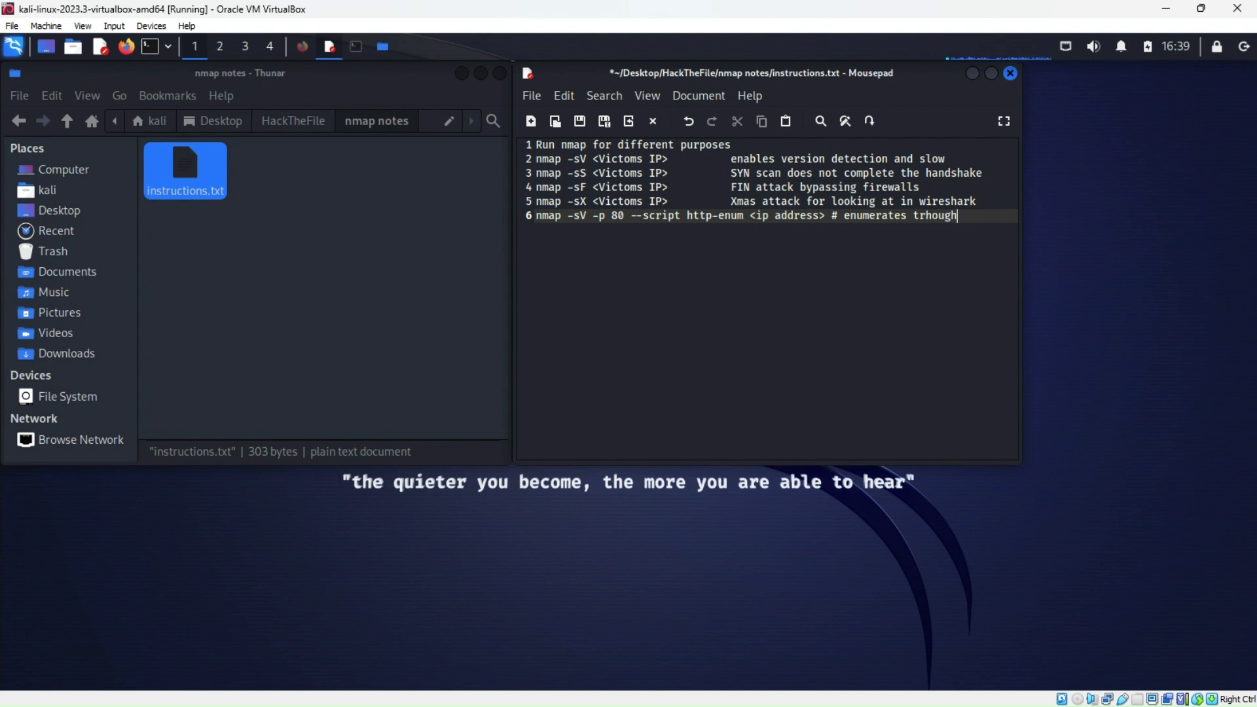
key("BackSpace")
key("BackSpace")
key("BackSpace")
key("BackSpace")
key("BackSpace")
key("BackSpace")
type("hrough")
type("files we")
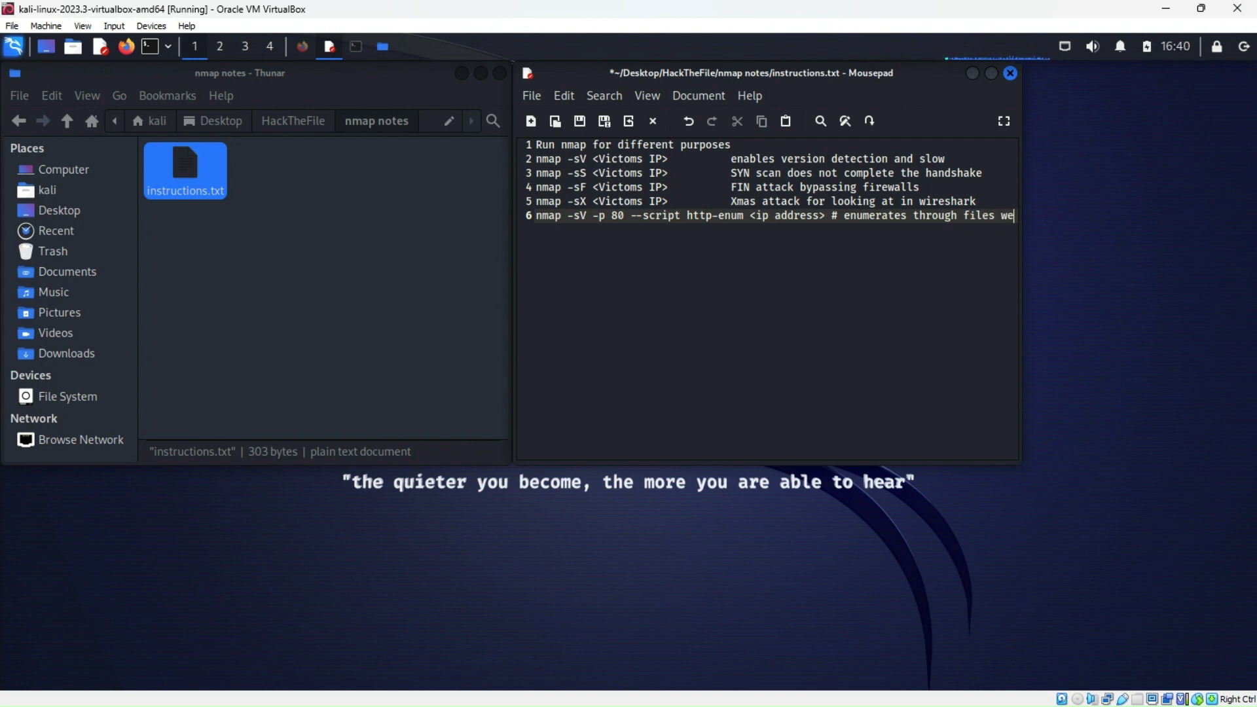
type("bsite")
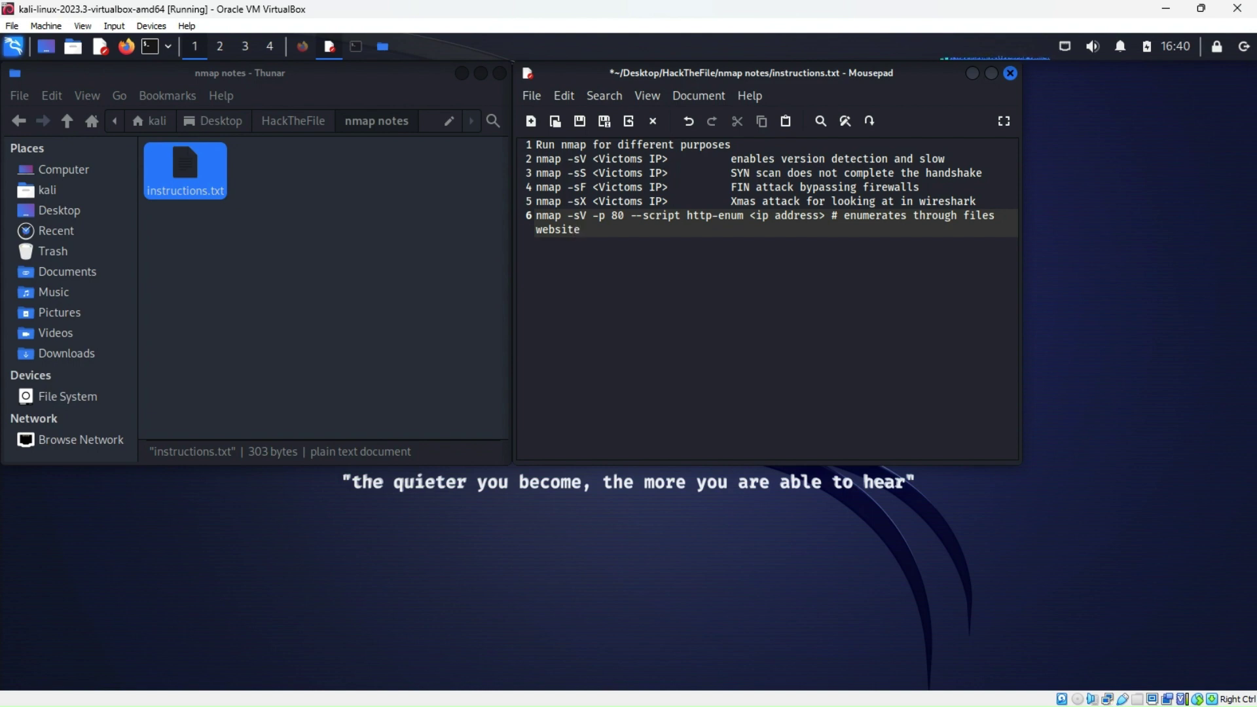
key("Return")
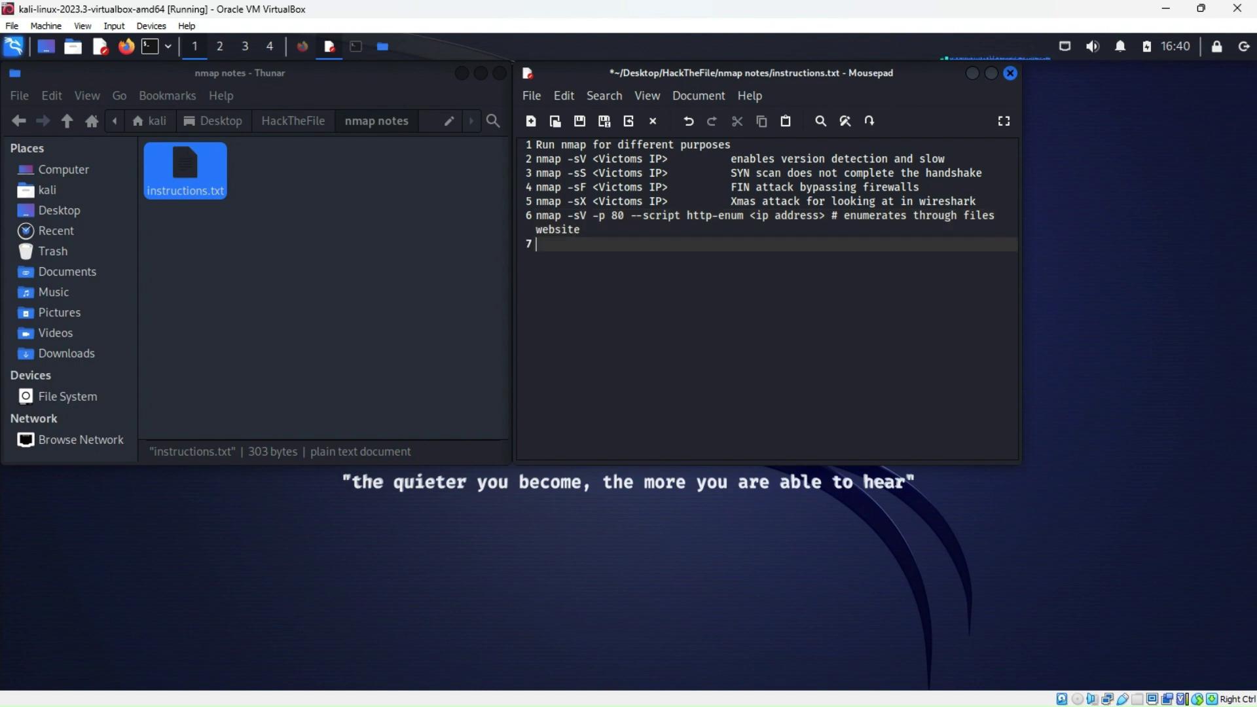
Tidy the spacing around the # comment on the http-enum line
left_click(846, 216)
key("BackSpace")
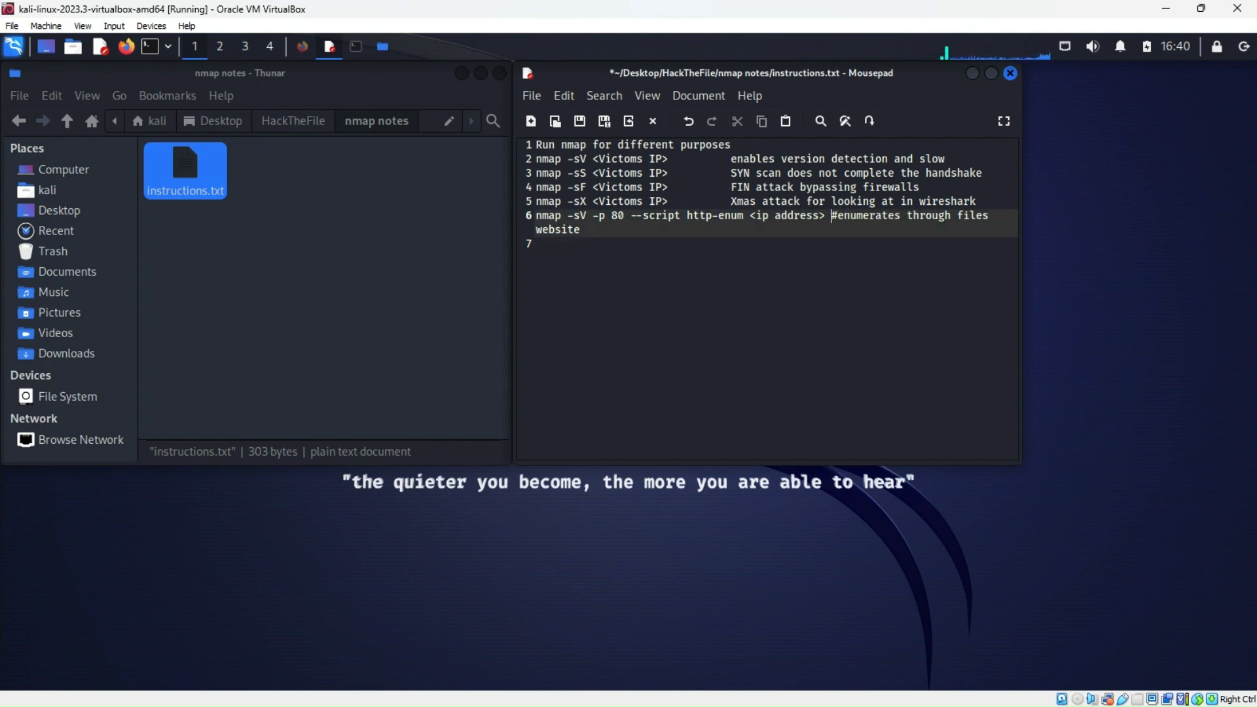
key("Left")
key("BackSpace")
Write line 7: 'nmap -A -sV -D <decoy ip 1, decoy ip 2, my ip, decoy ip 3...> <ip of victim> # avoiding detection'
left_click(553, 244)
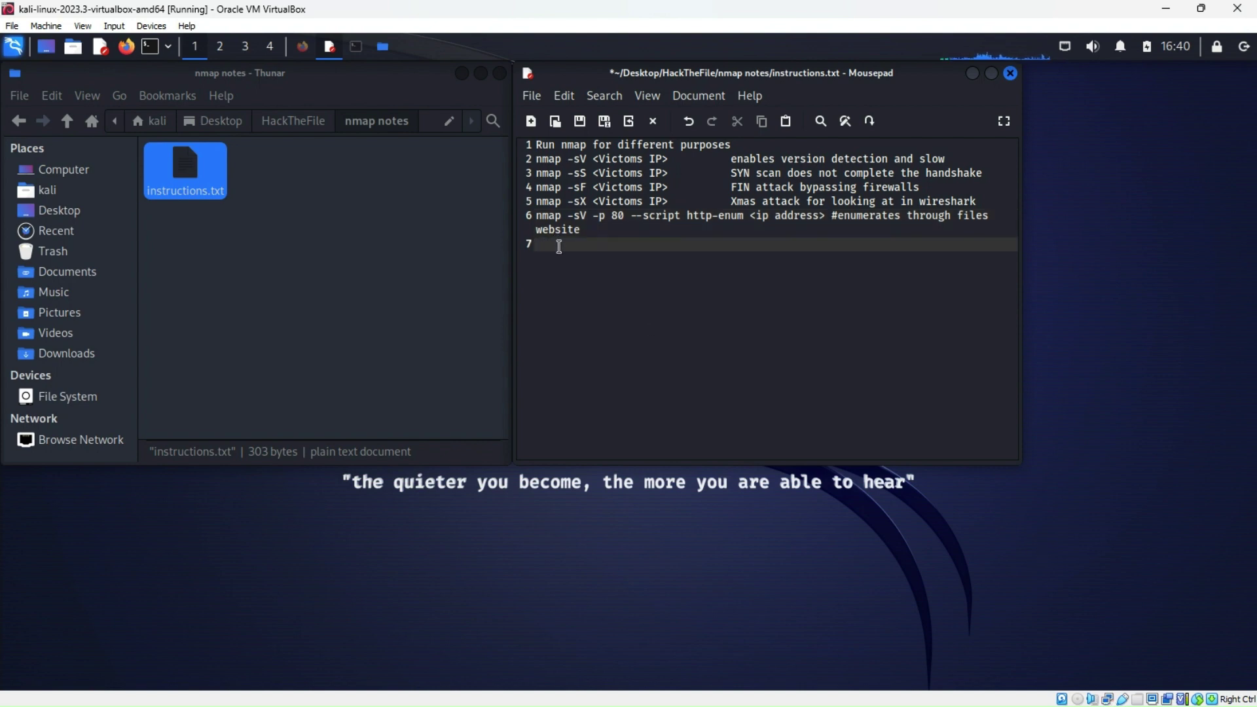
type("nmap -A -sV -D <decoy")
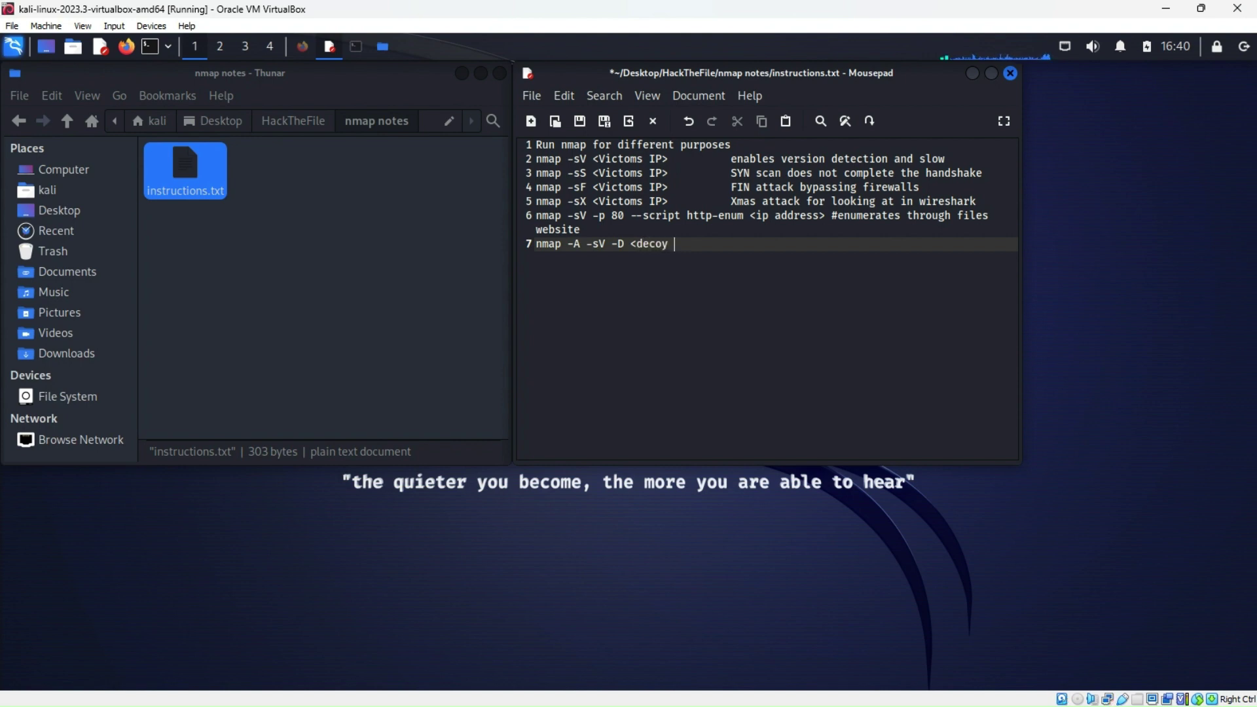
type(" ip 1, ")
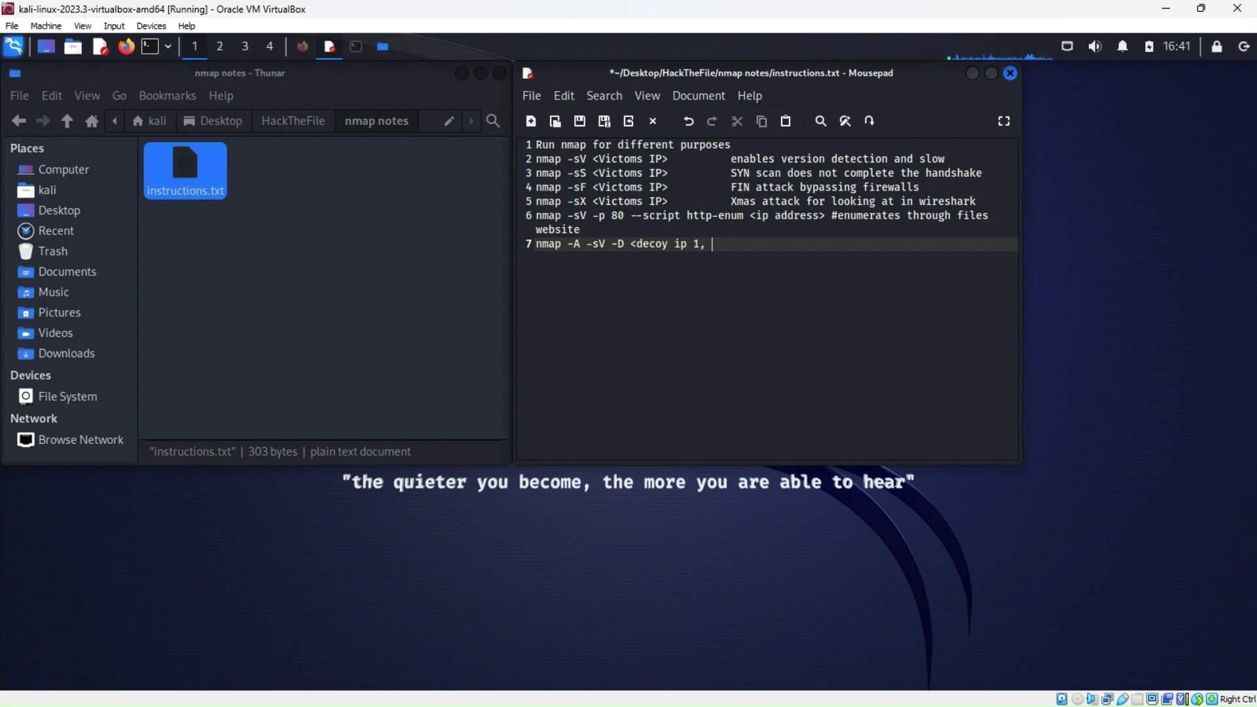
type("decoy ip 2, my ip, decoy ip 3")
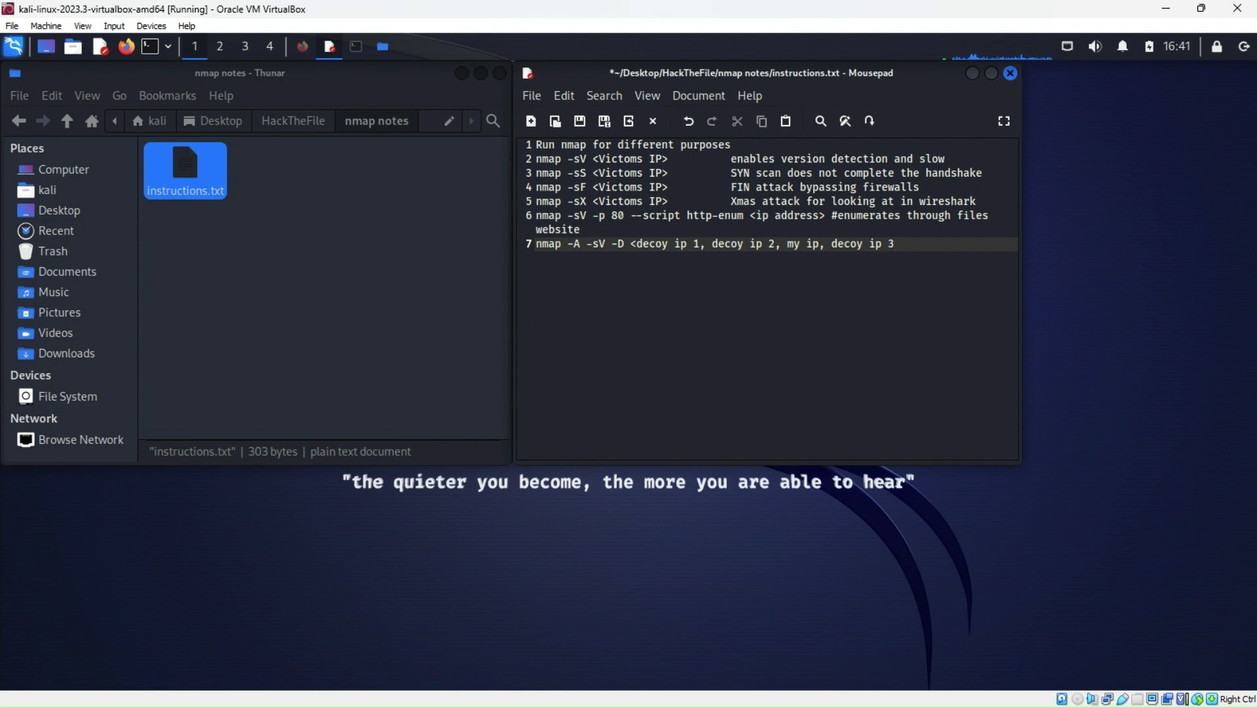
type("...><")
key("BackSpace")
type("<")
type("ip of")
type(" vict")
type("om")
type(">")
key("BackSpace")
key("BackSpace")
key("BackSpace")
type("im>")
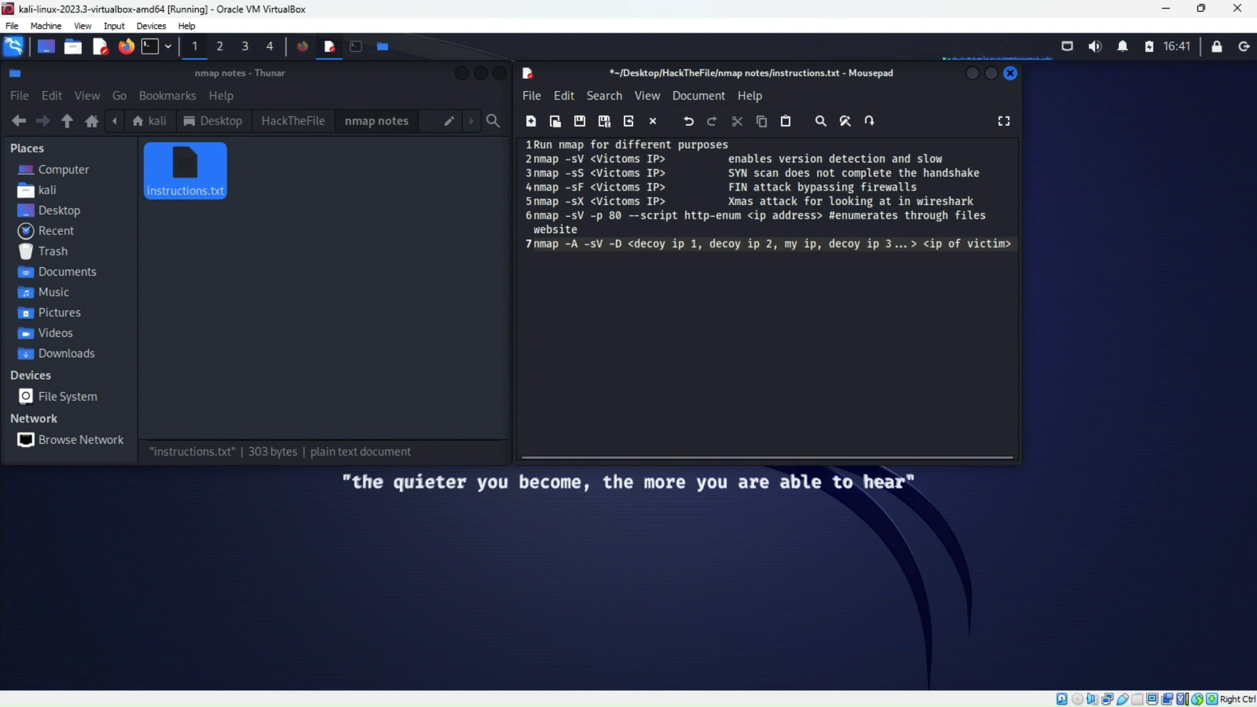
type("#")
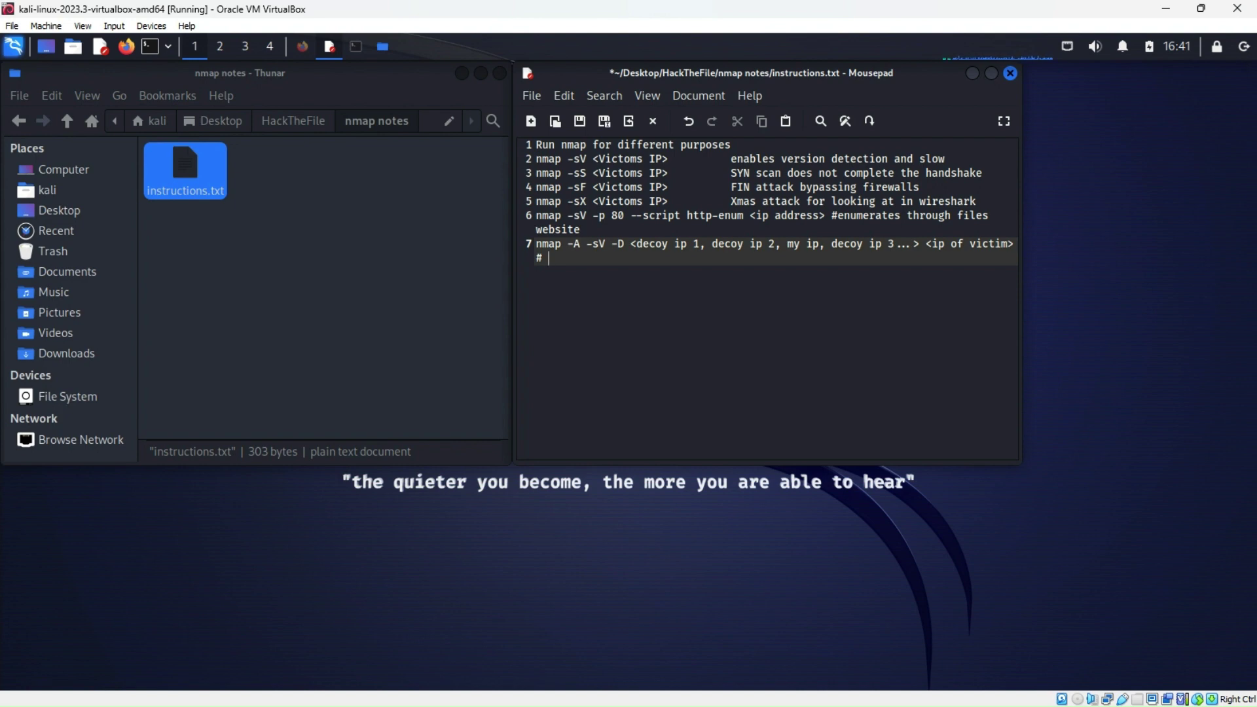
type(" avoiding de")
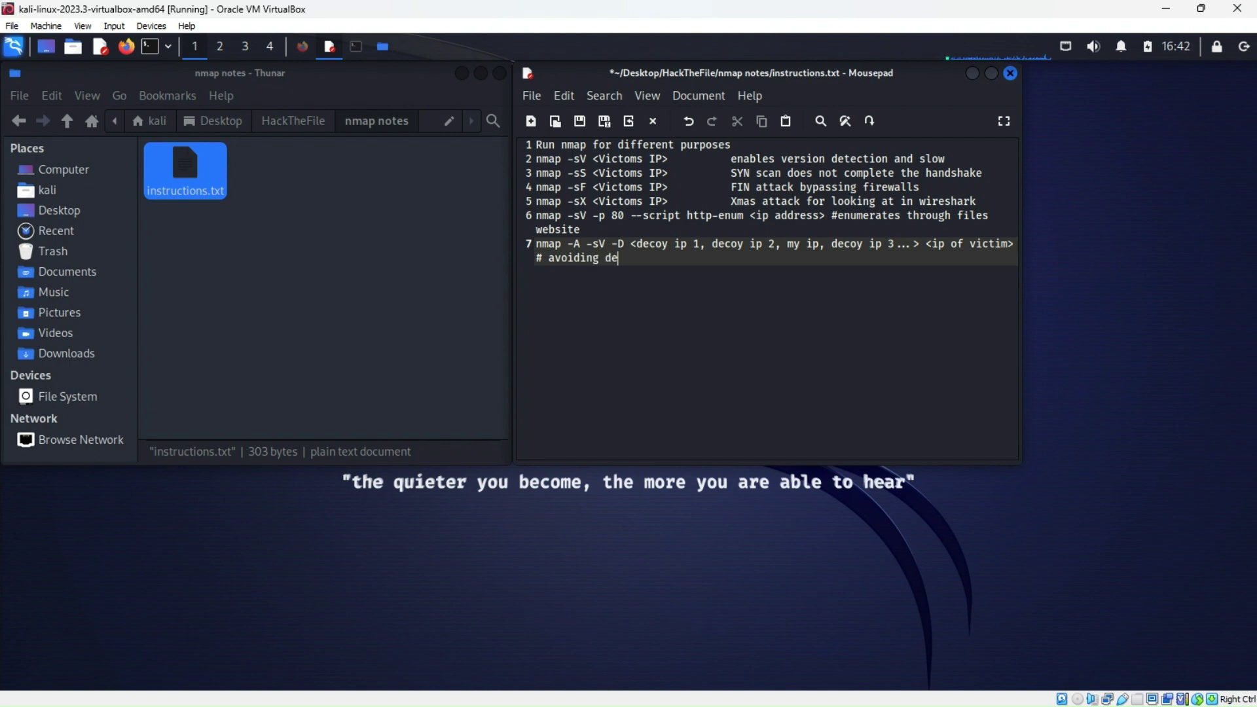
type("tion")
Save and close instructions.txt, then close the nmap notes folder window
left_click(1010, 73)
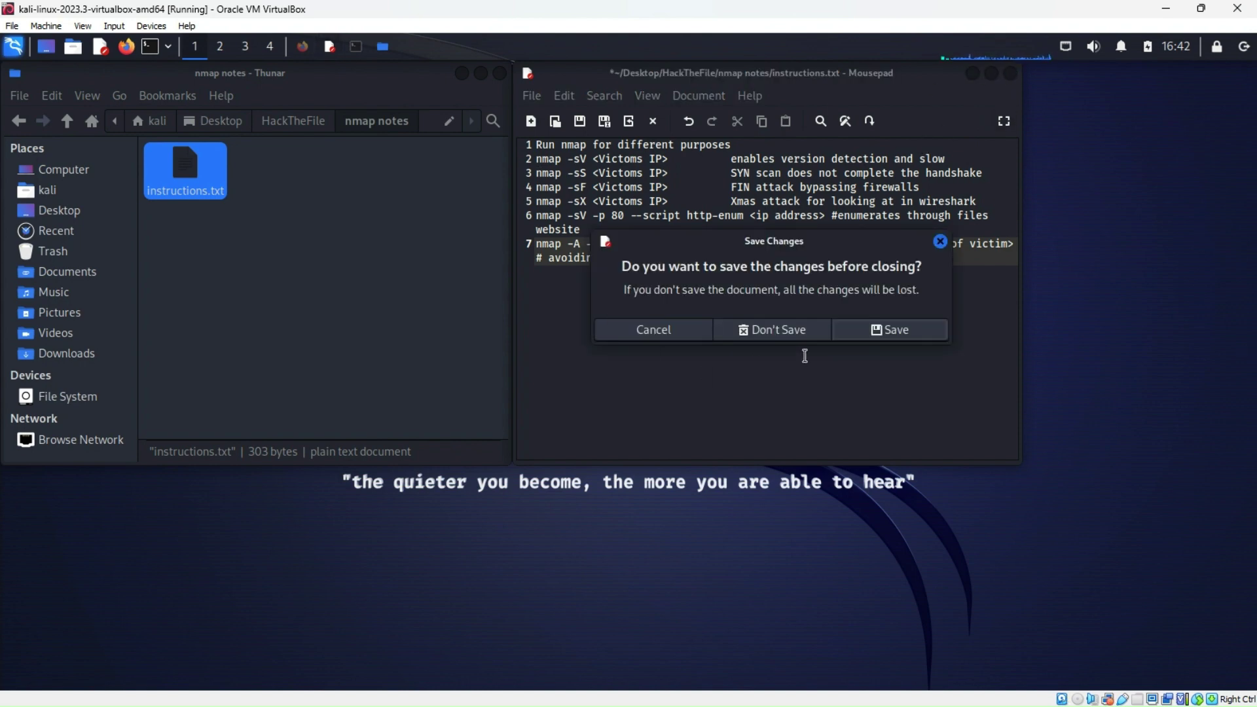
left_click(891, 329)
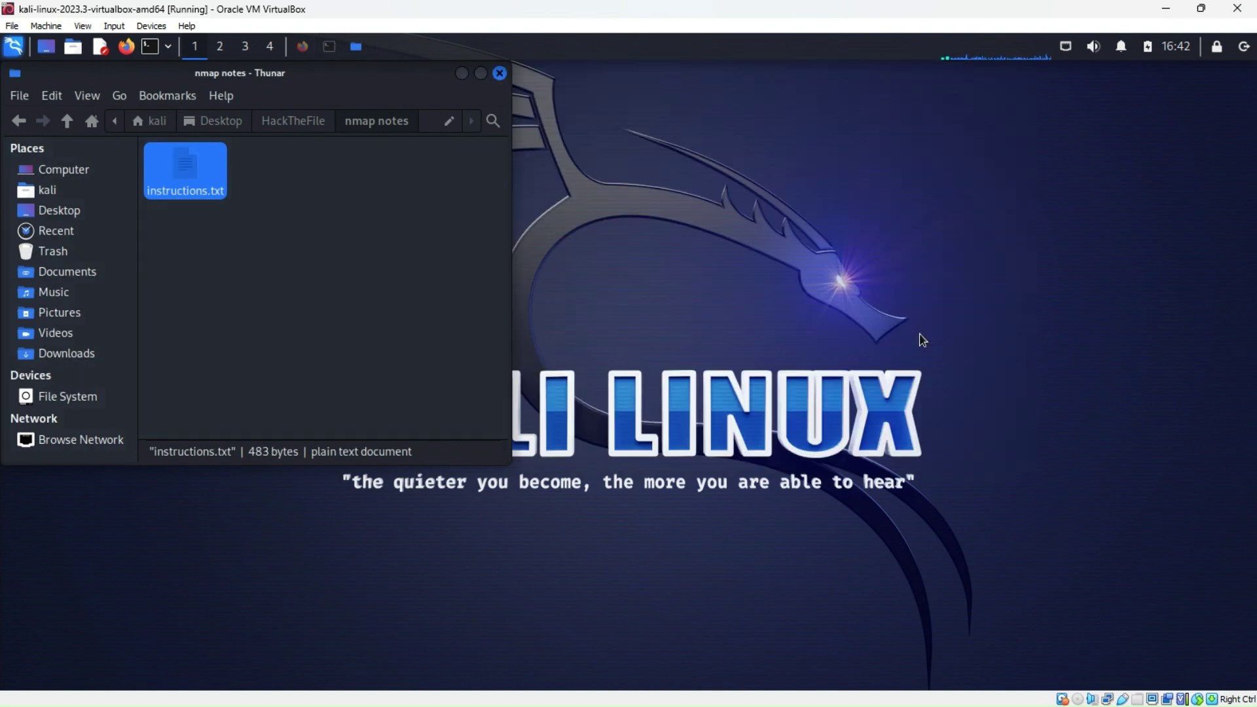
left_click(499, 74)
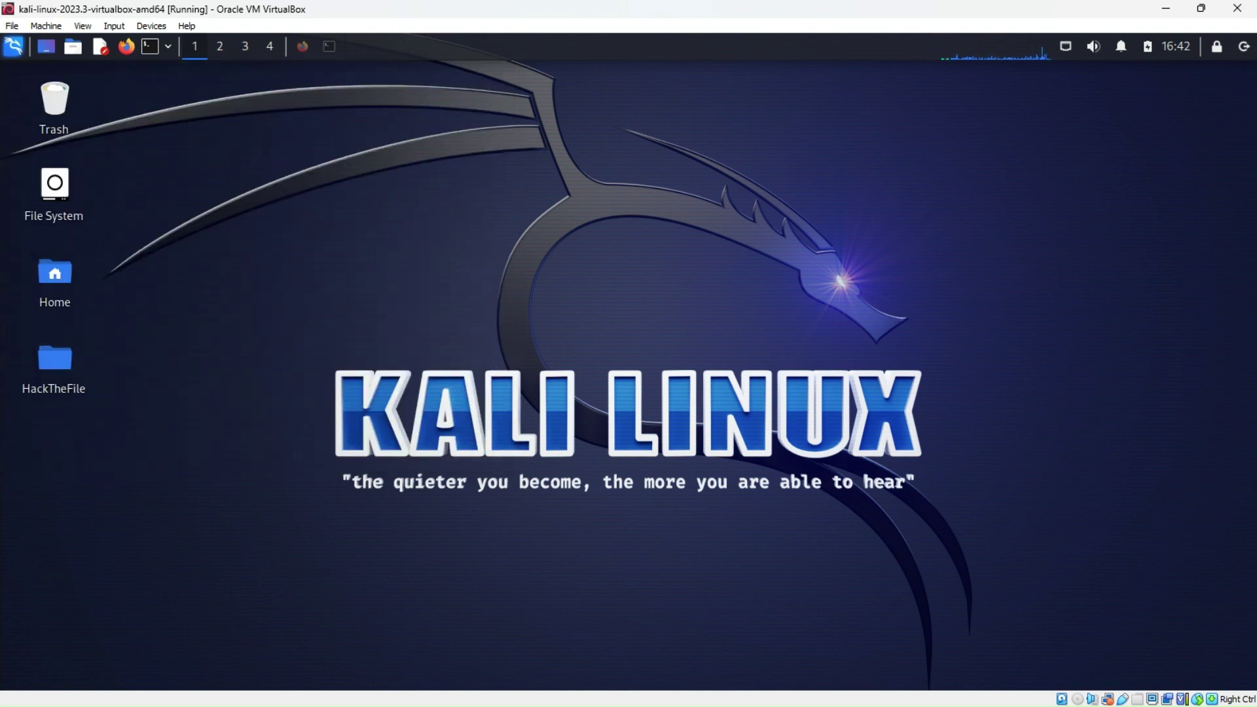
Reopen HackTheFile, move its window to the desktop centre, and bring Nessus forward
double_click(65, 372)
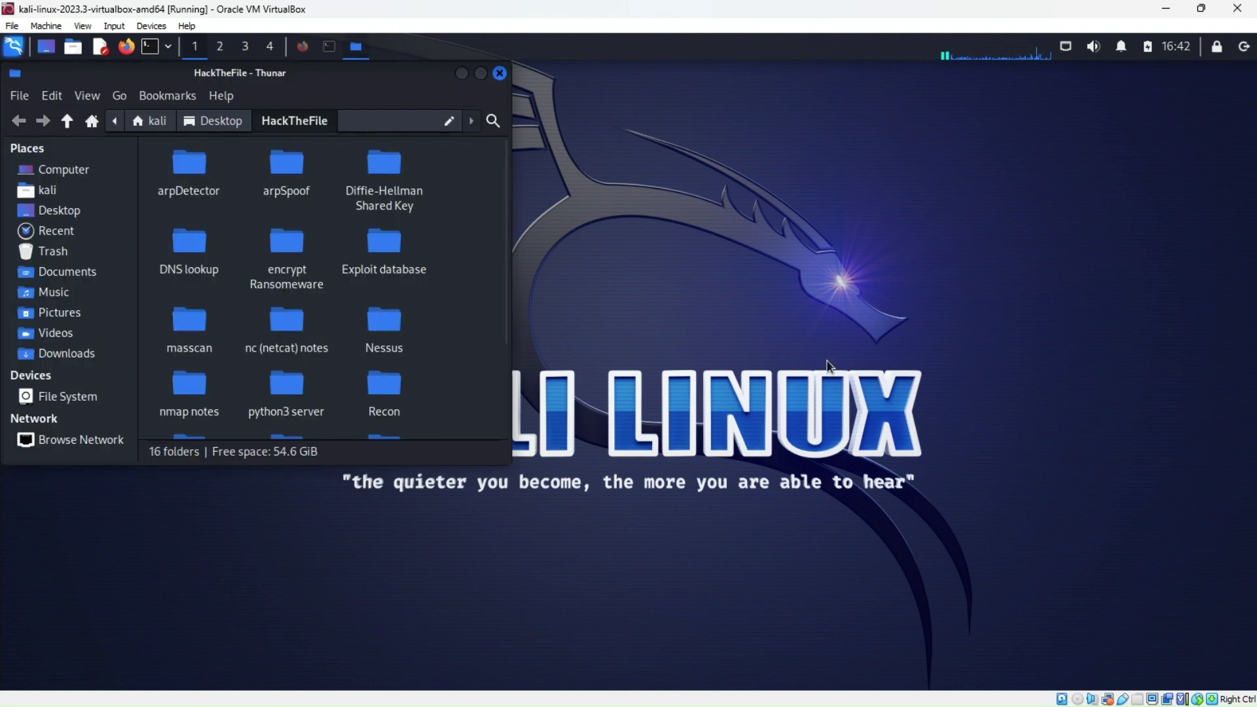
left_click_drag(396, 78, 850, 109)
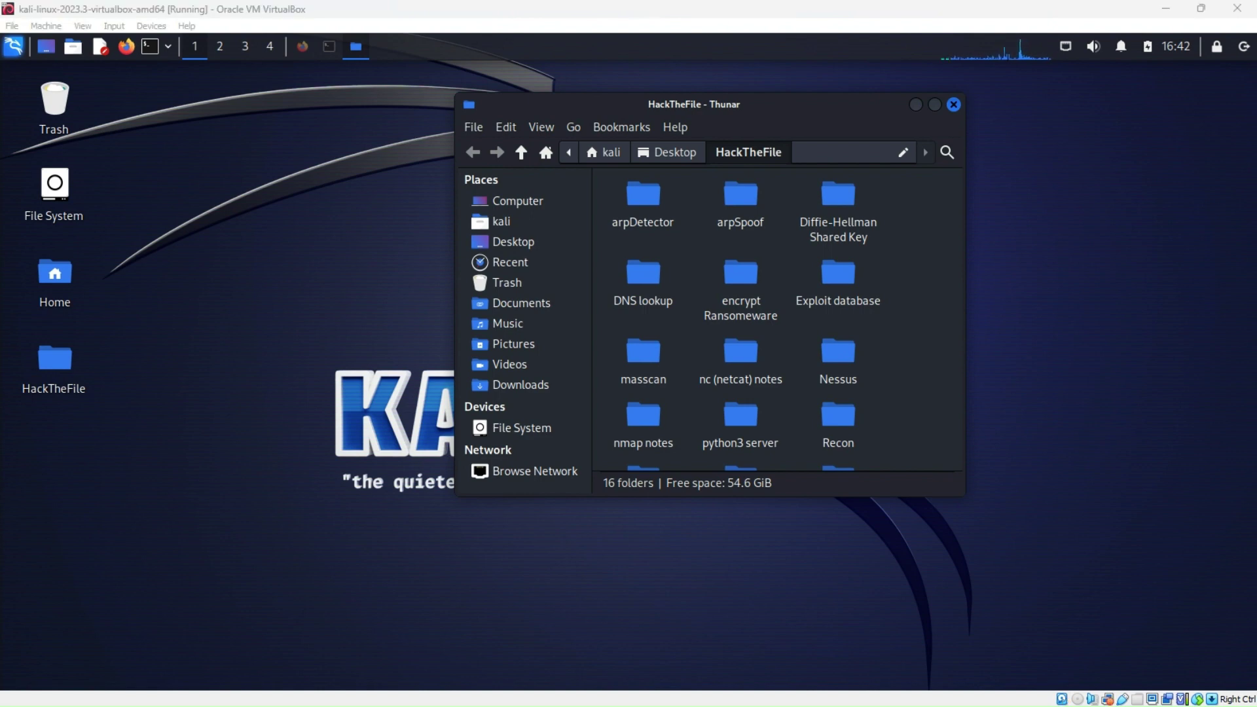
left_click(303, 47)
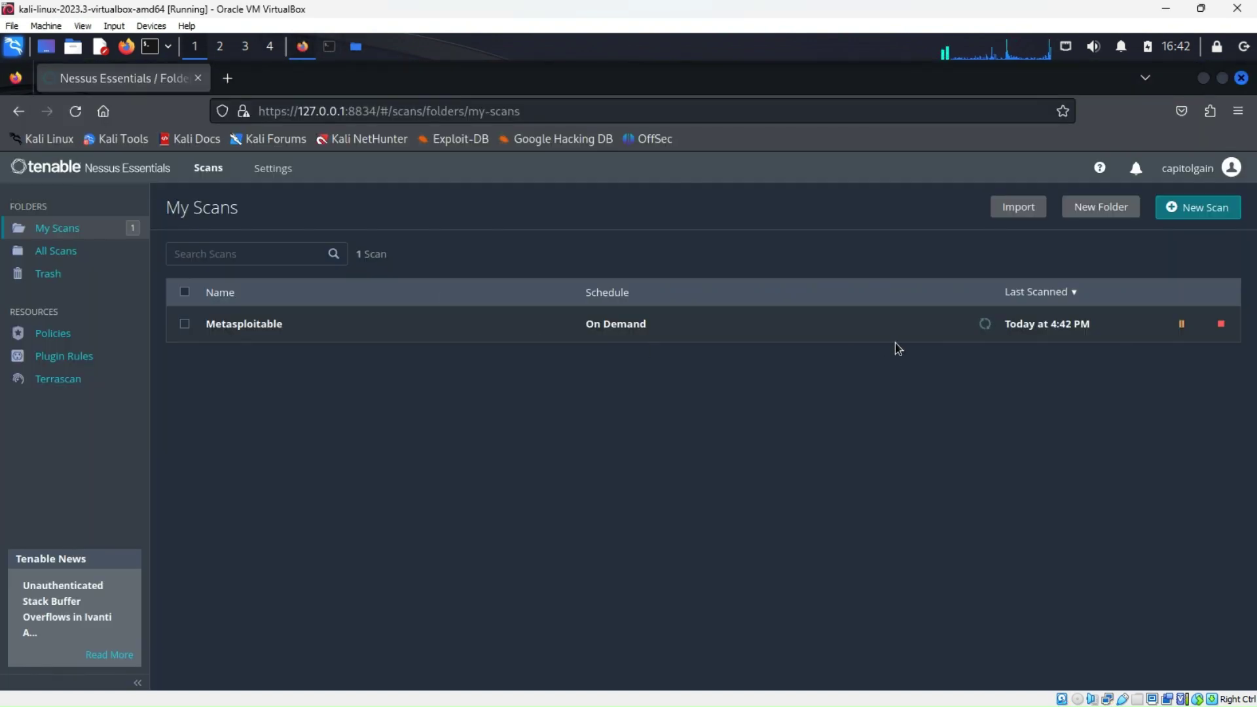
Open the Metasploitable scan report, sort hosts by vulnerability count, and open host 192.168.1.100
left_click(1025, 328)
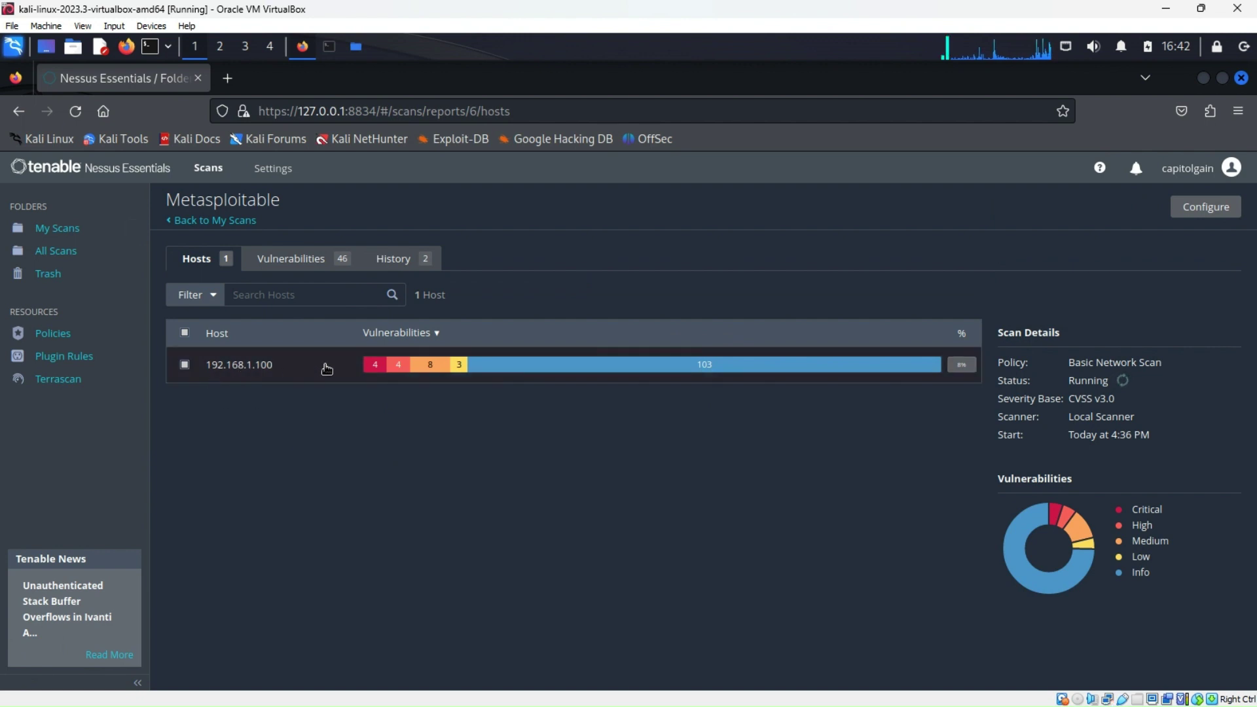
left_click(406, 333)
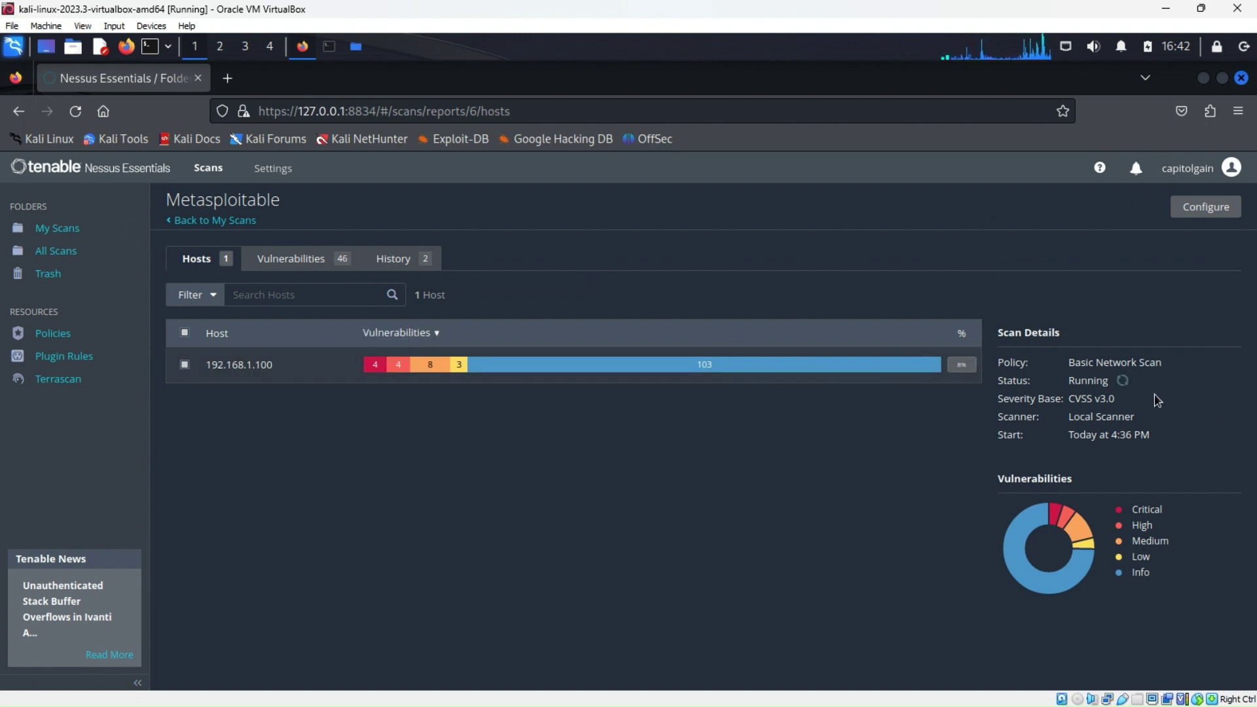
mouse_move(1149, 527)
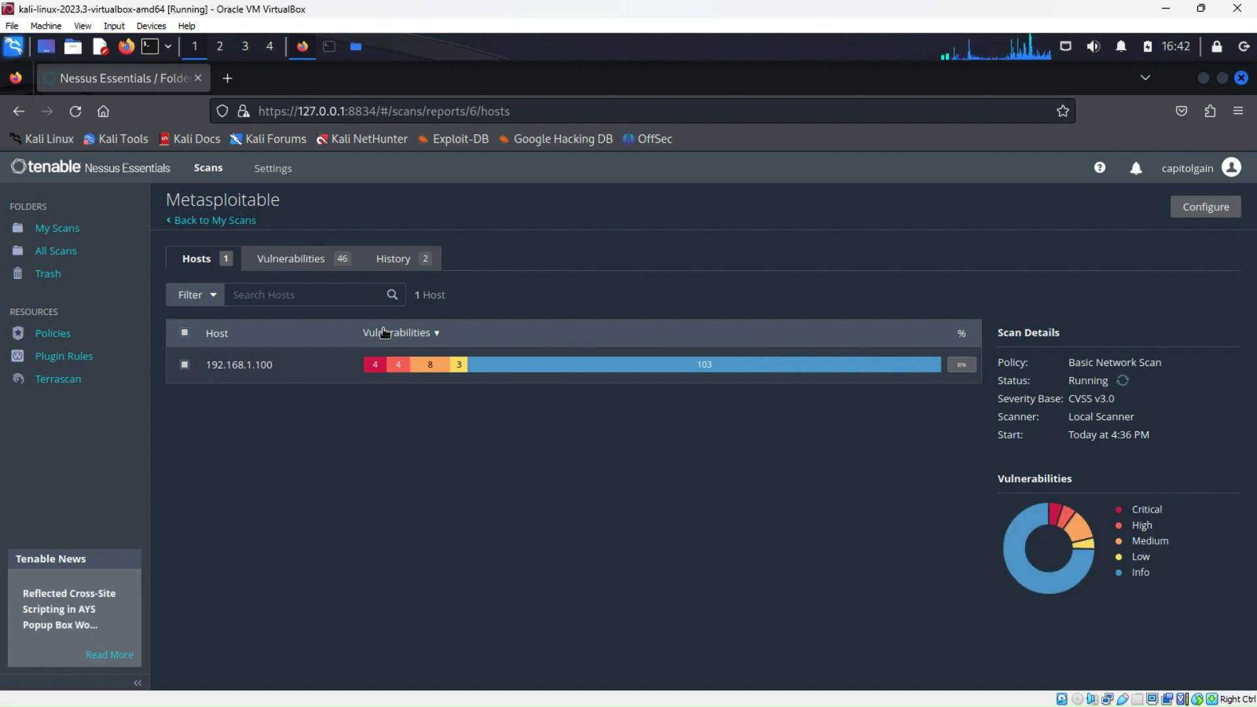
left_click(237, 365)
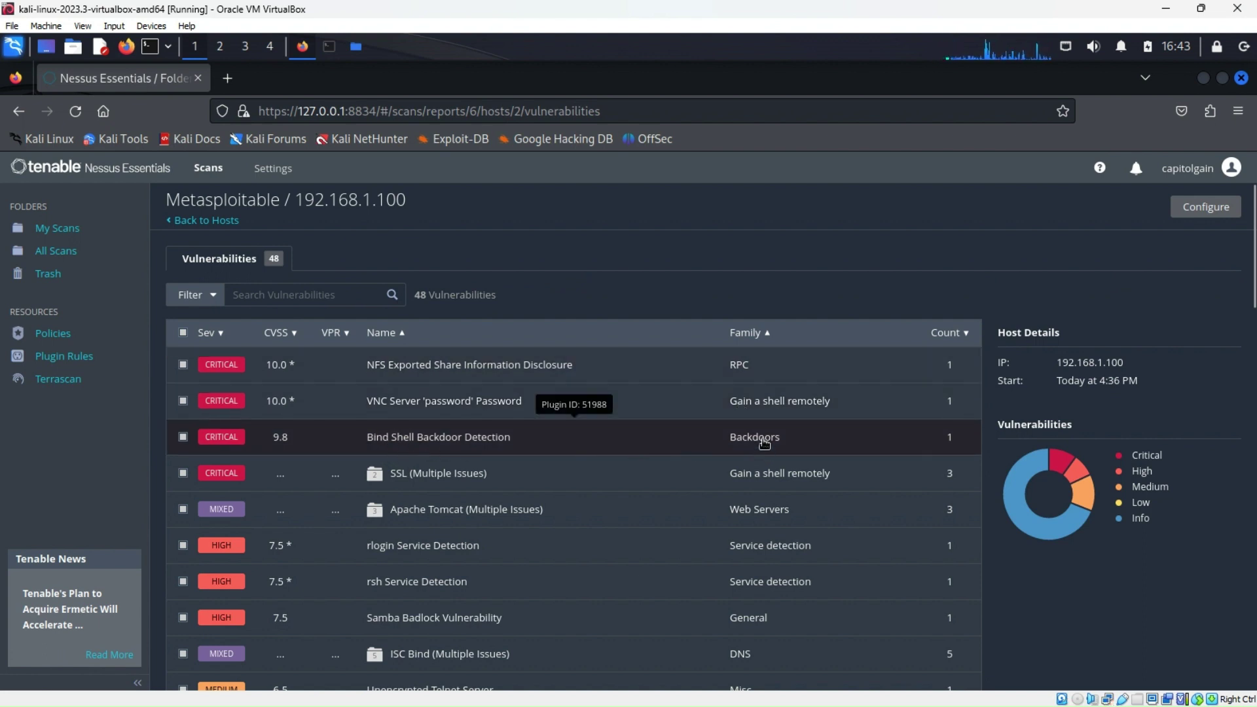
Open plugin #51988, Bind Shell Backdoor Detection, and scroll through its details to port 1524/tcp
left_click(447, 446)
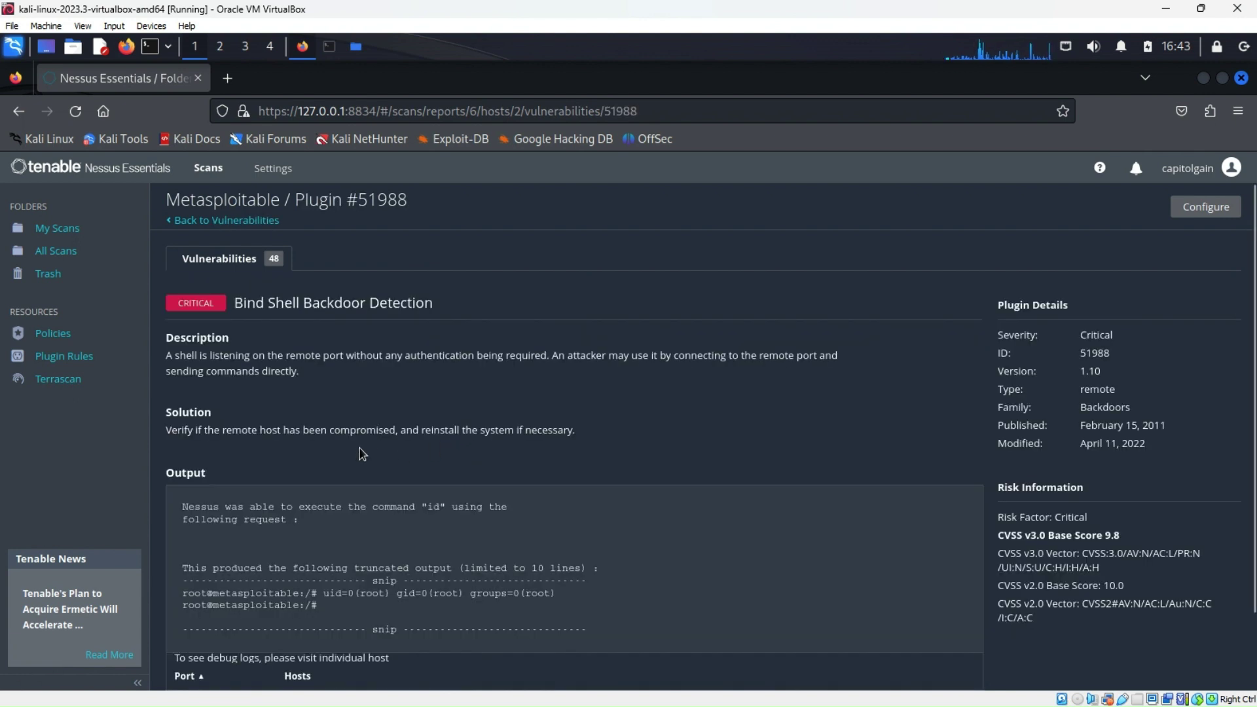
scroll(223, 523, "down", 1)
scroll(223, 523, "down", 2)
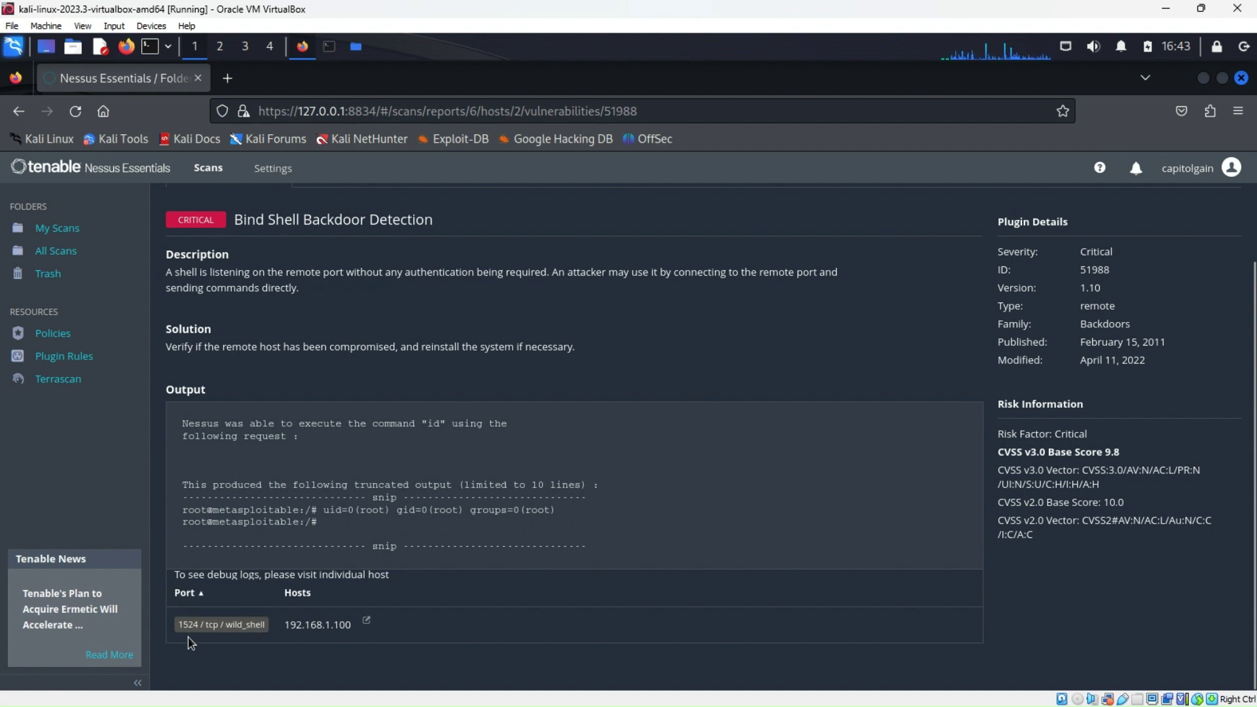
scroll(220, 635, "up", 2)
scroll(307, 589, "down", 2)
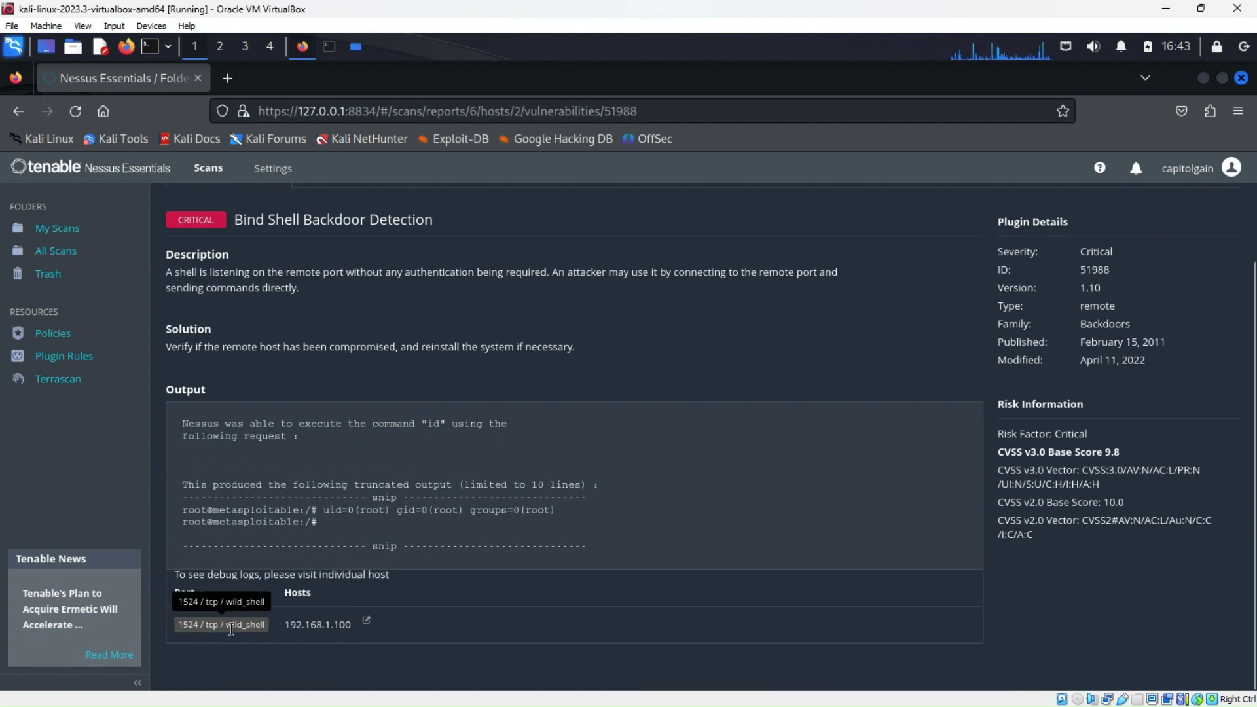
scroll(338, 478, "up", 2)
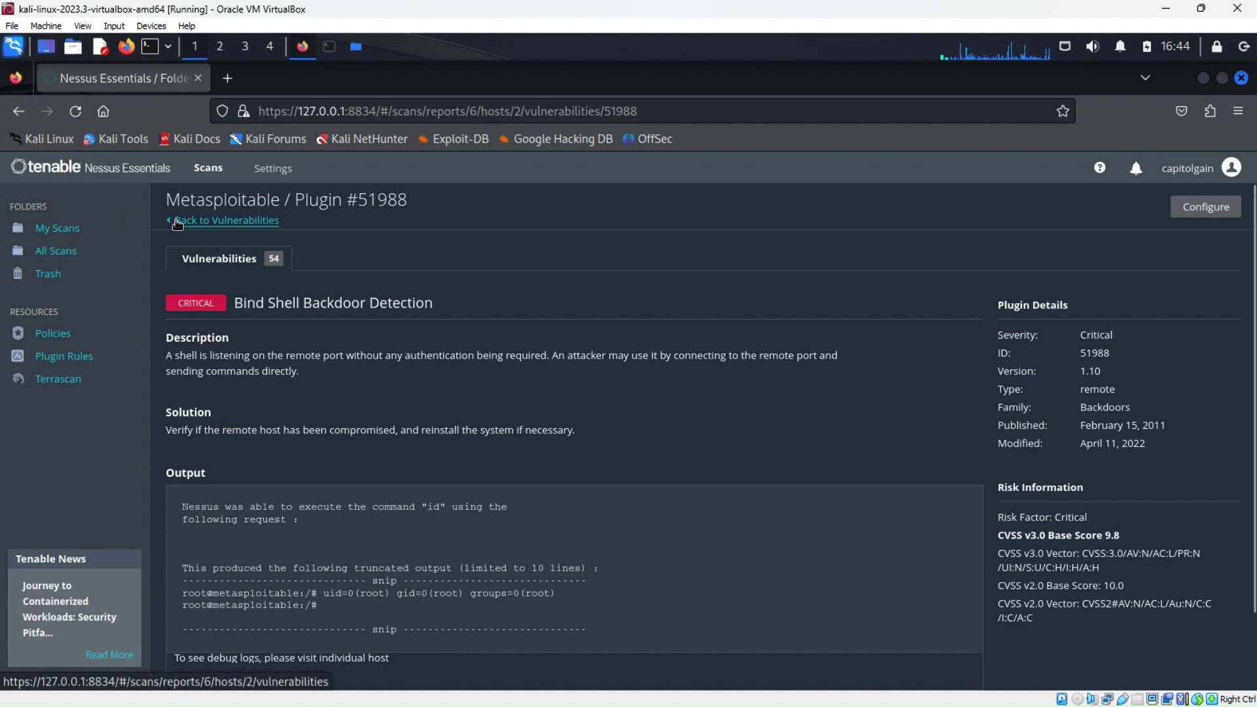
Go back to host 192.168.1.100's vulnerability list, scroll through it, and select a finding row
left_click(216, 220)
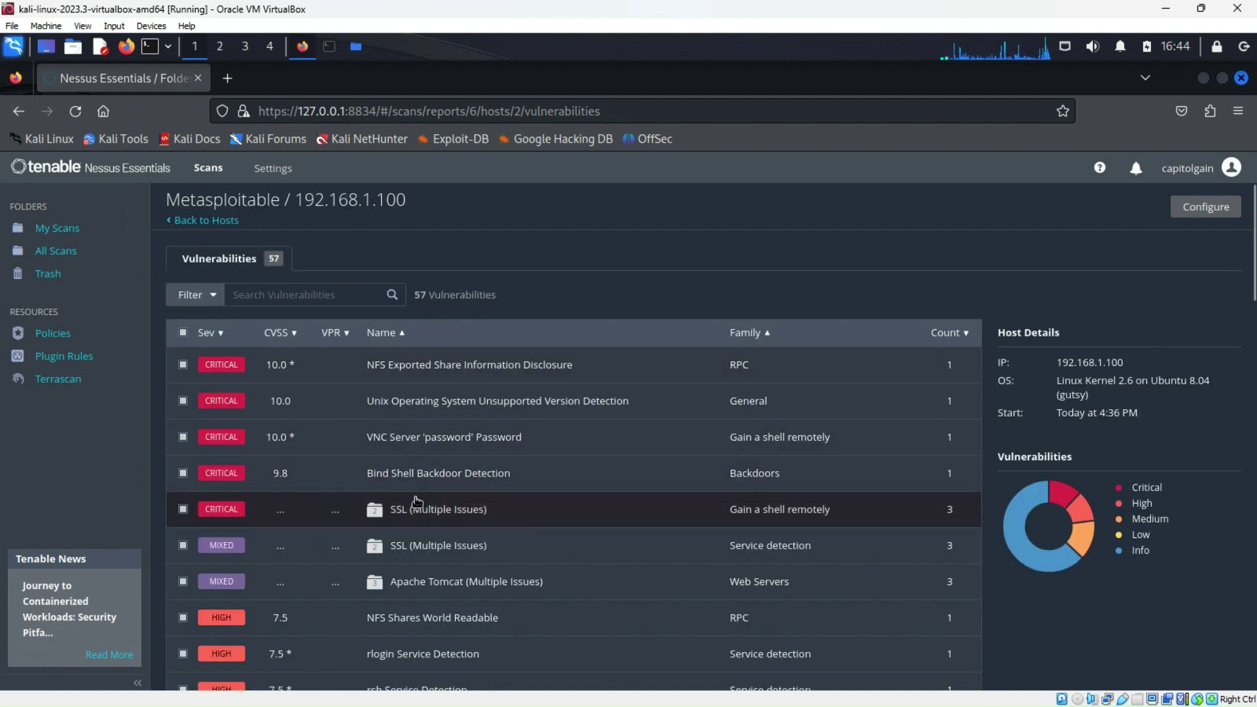
scroll(417, 501, "down", 2)
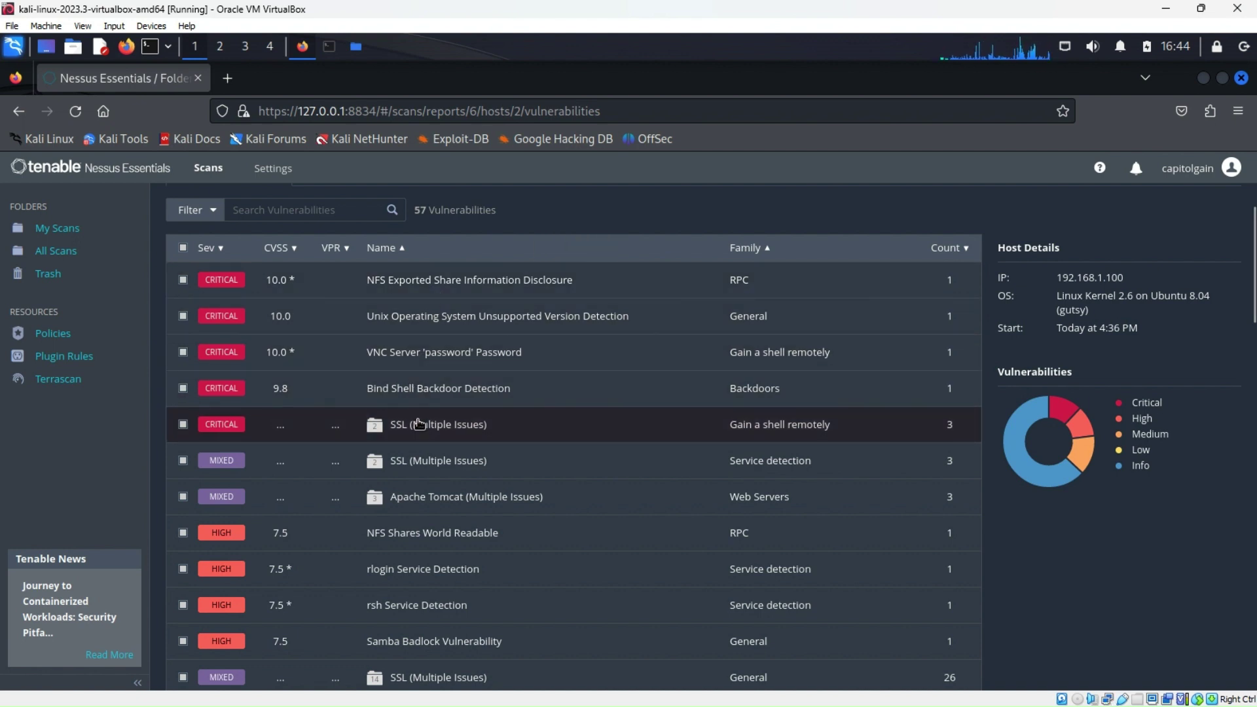
scroll(422, 425, "down", 4)
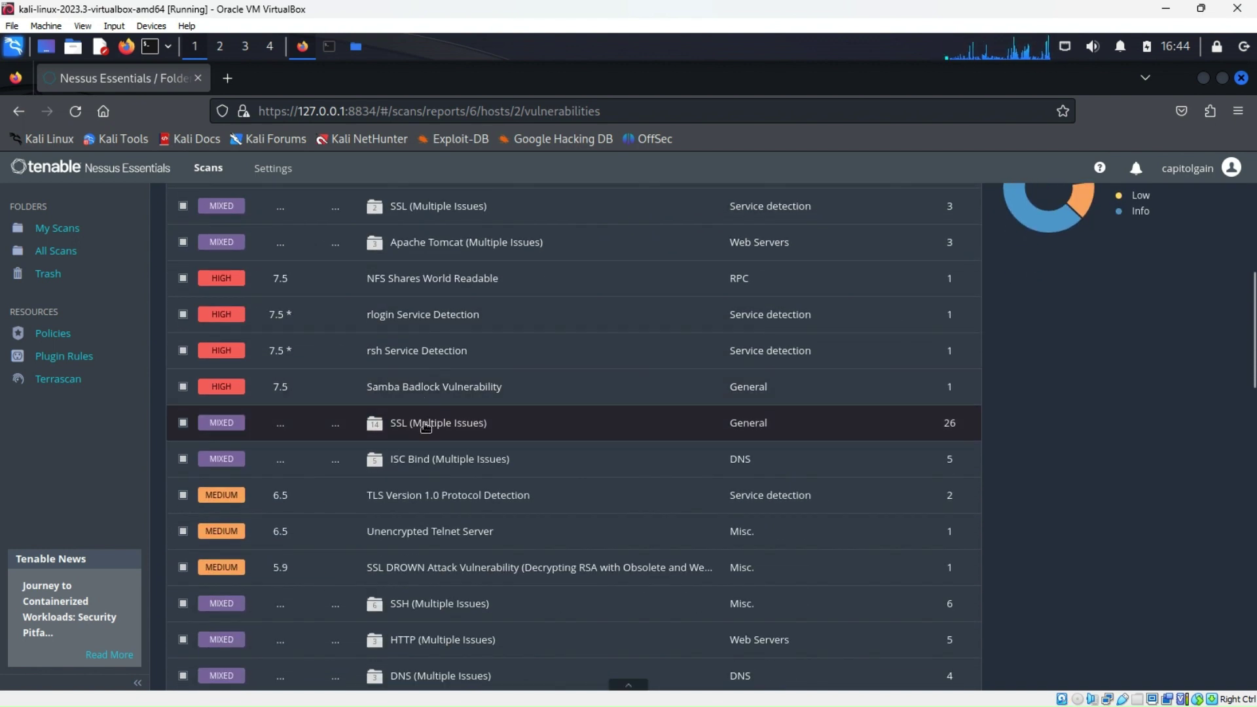
left_click(422, 458)
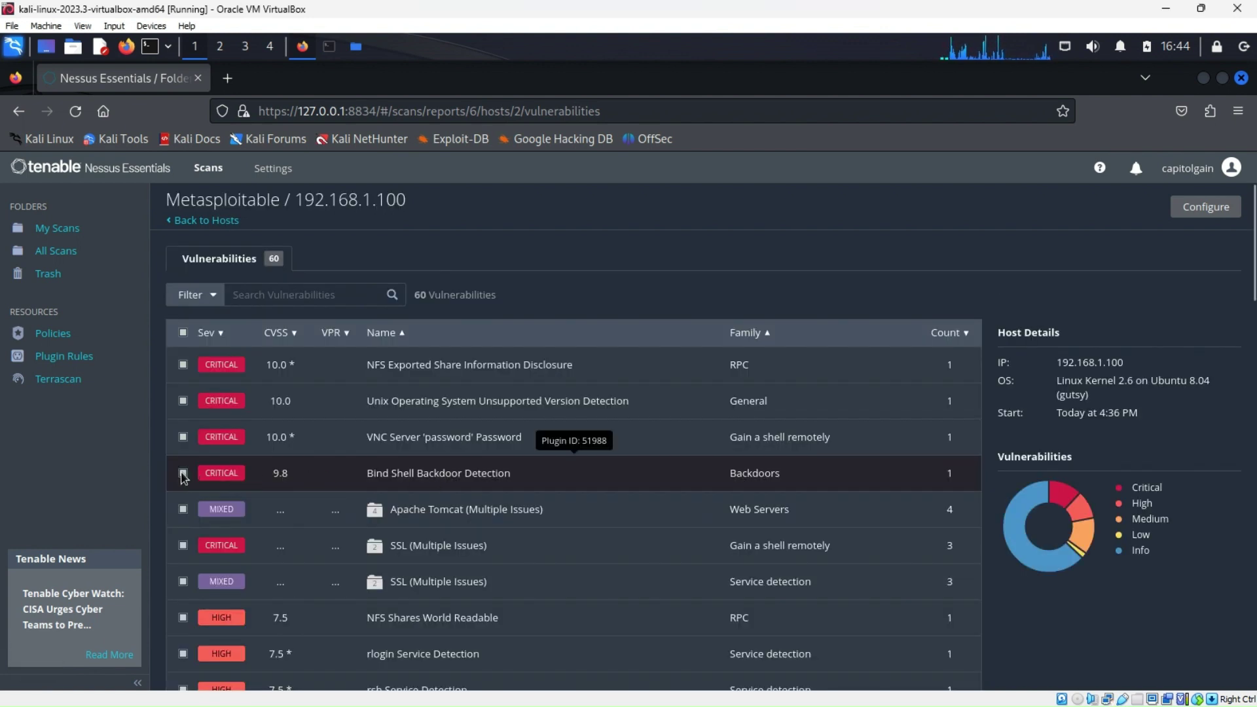
left_click(447, 473)
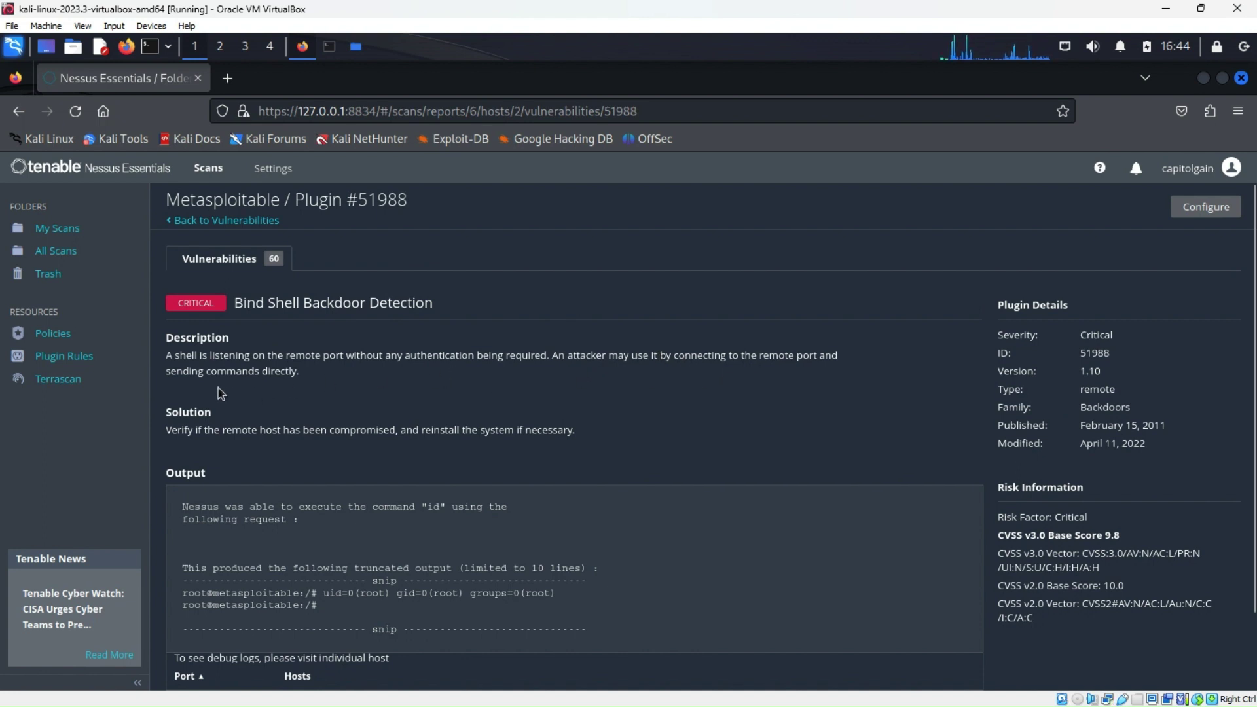
scroll(243, 426, "down", 2)
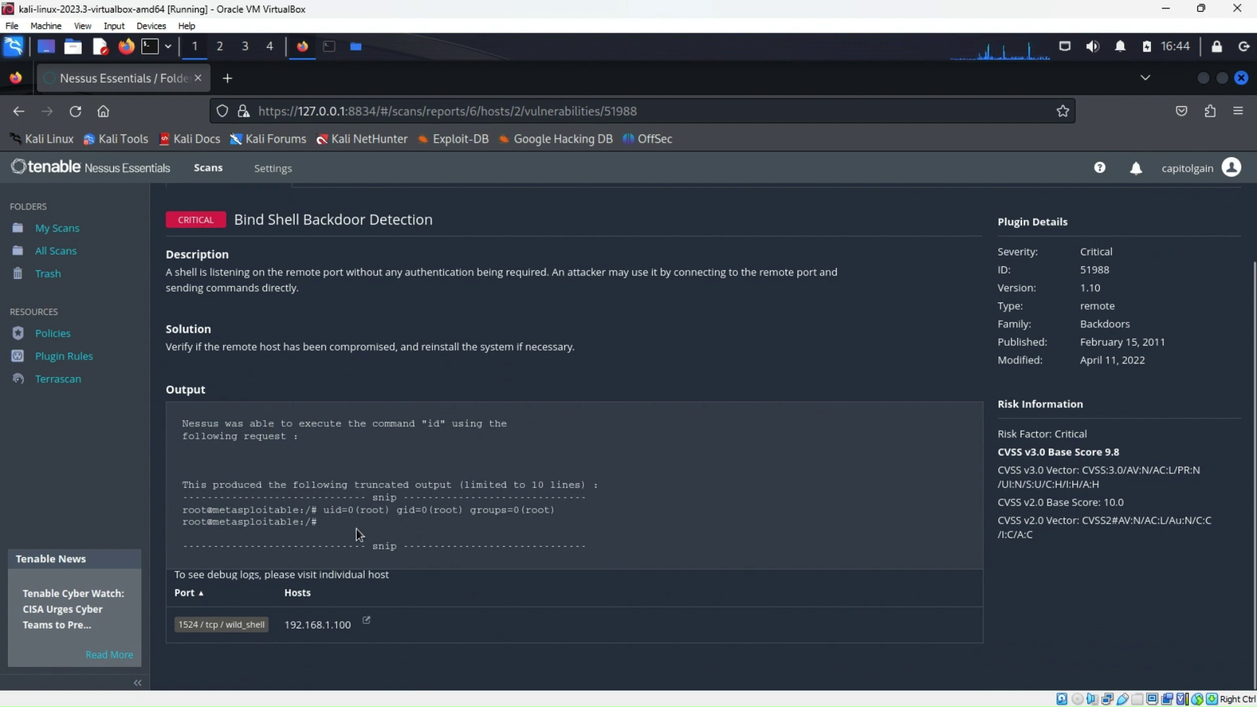
scroll(360, 534, "up", 2)
scroll(452, 543, "down", 2)
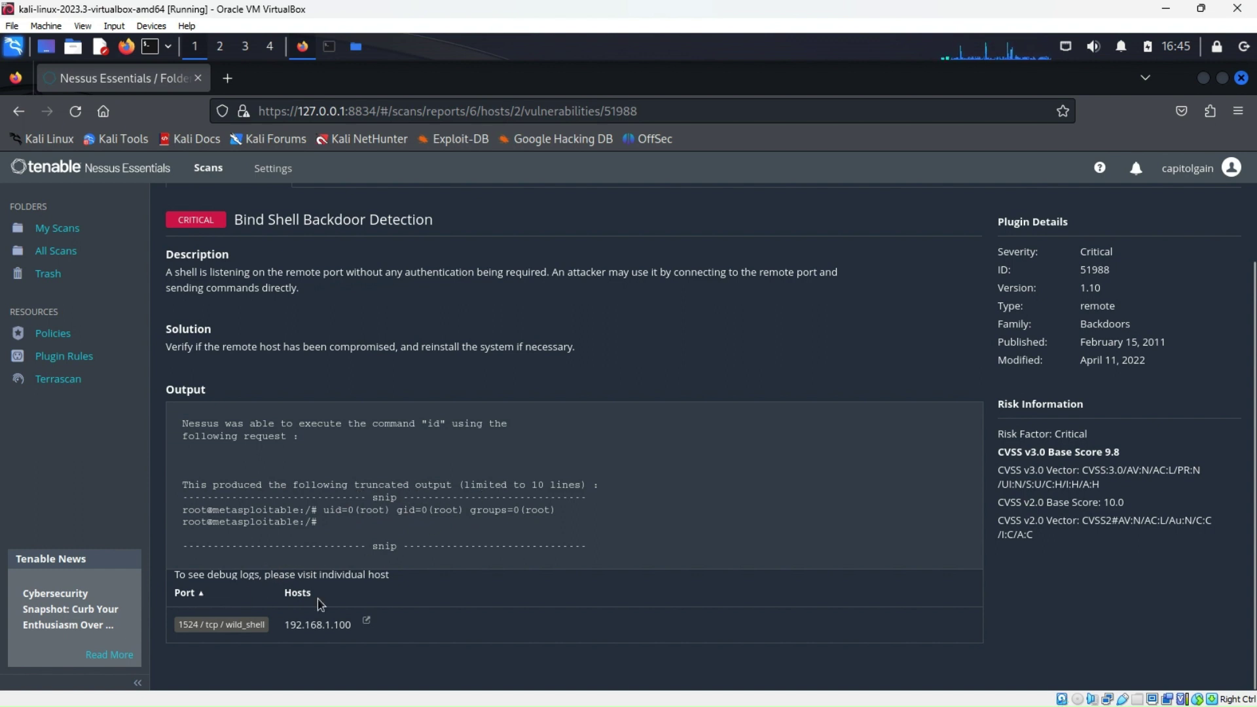
scroll(219, 627, "up", 2)
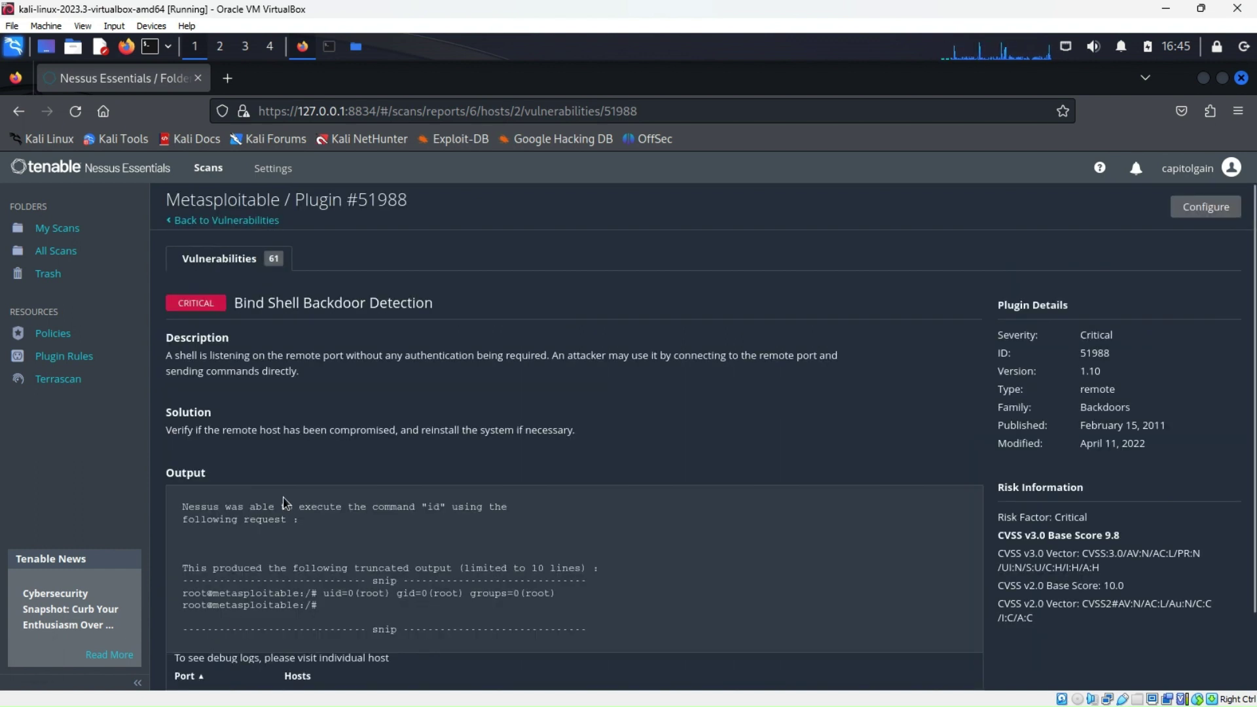
Review host 192.168.1.100's vulnerability list, then return to the Metasploitable Hosts overview
left_click(275, 264)
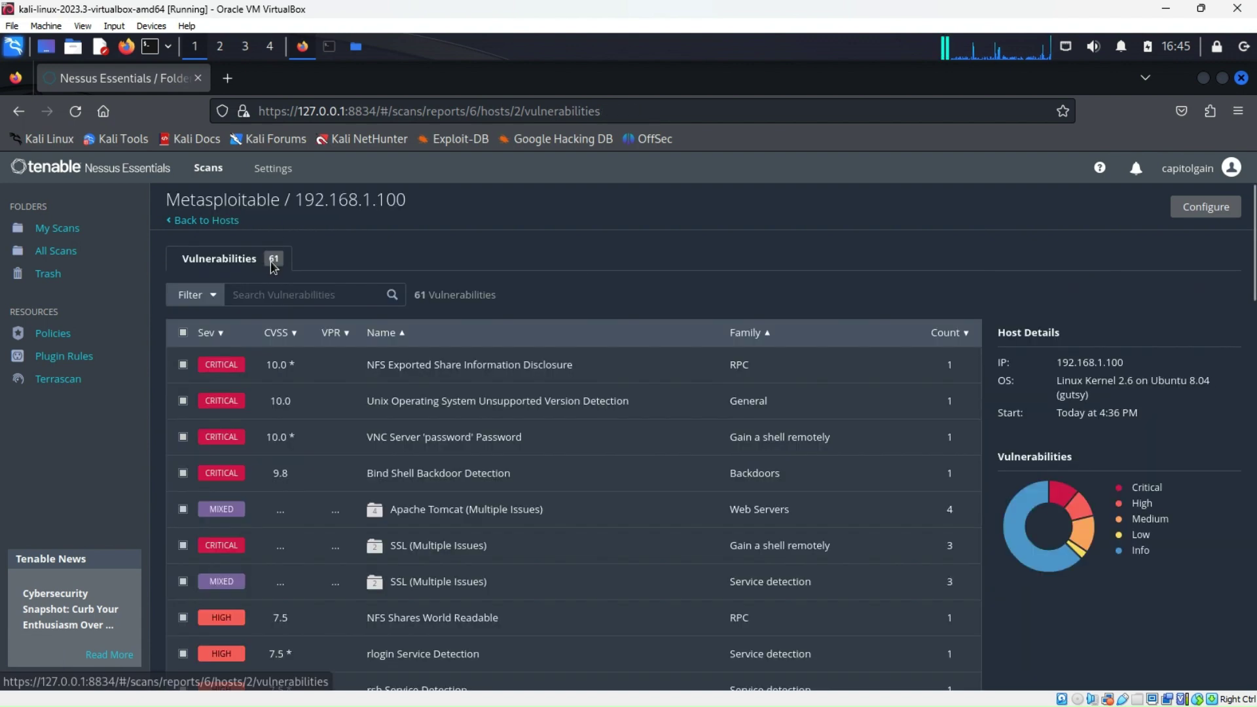
scroll(439, 542, "down", 5)
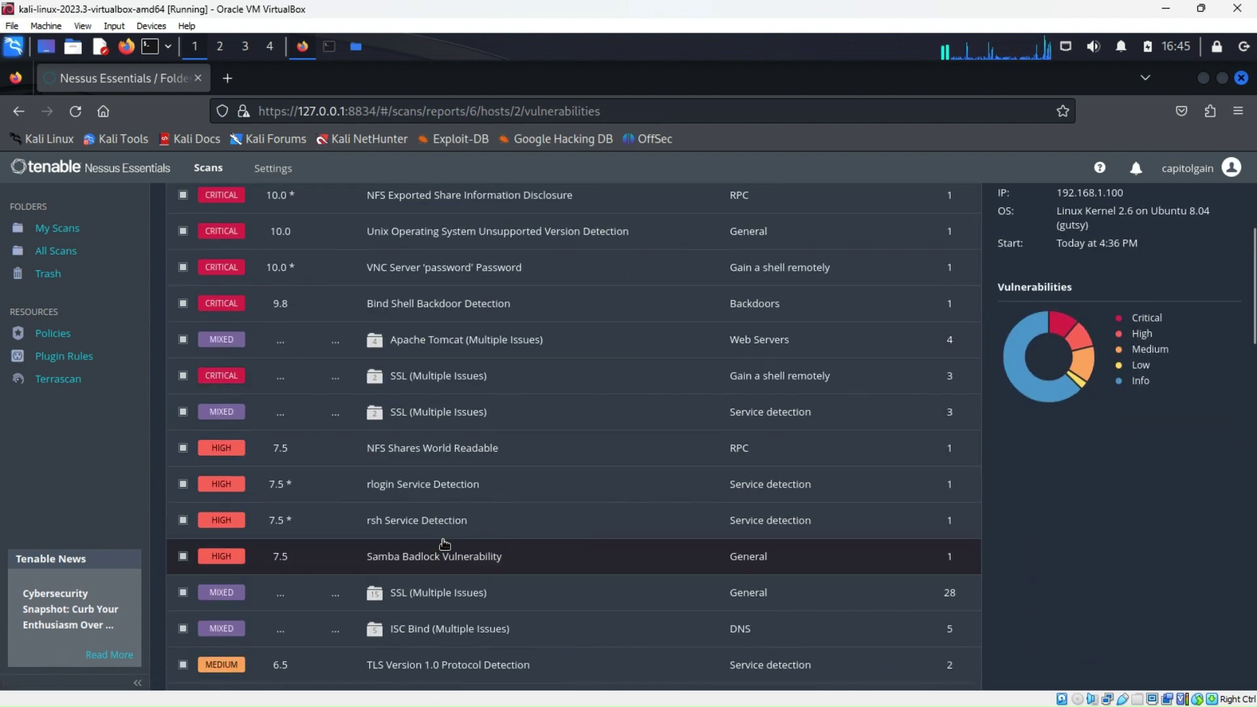
scroll(444, 543, "down", 8)
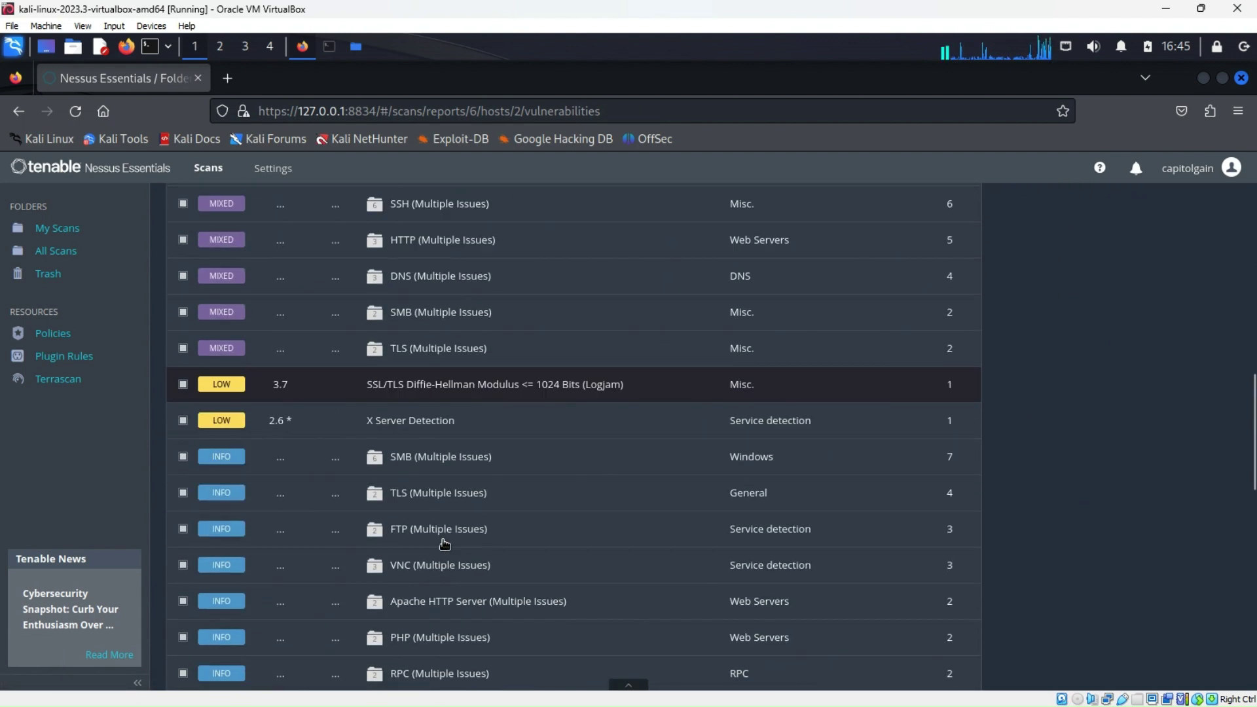
scroll(445, 544, "down", 3)
scroll(445, 543, "up", 15)
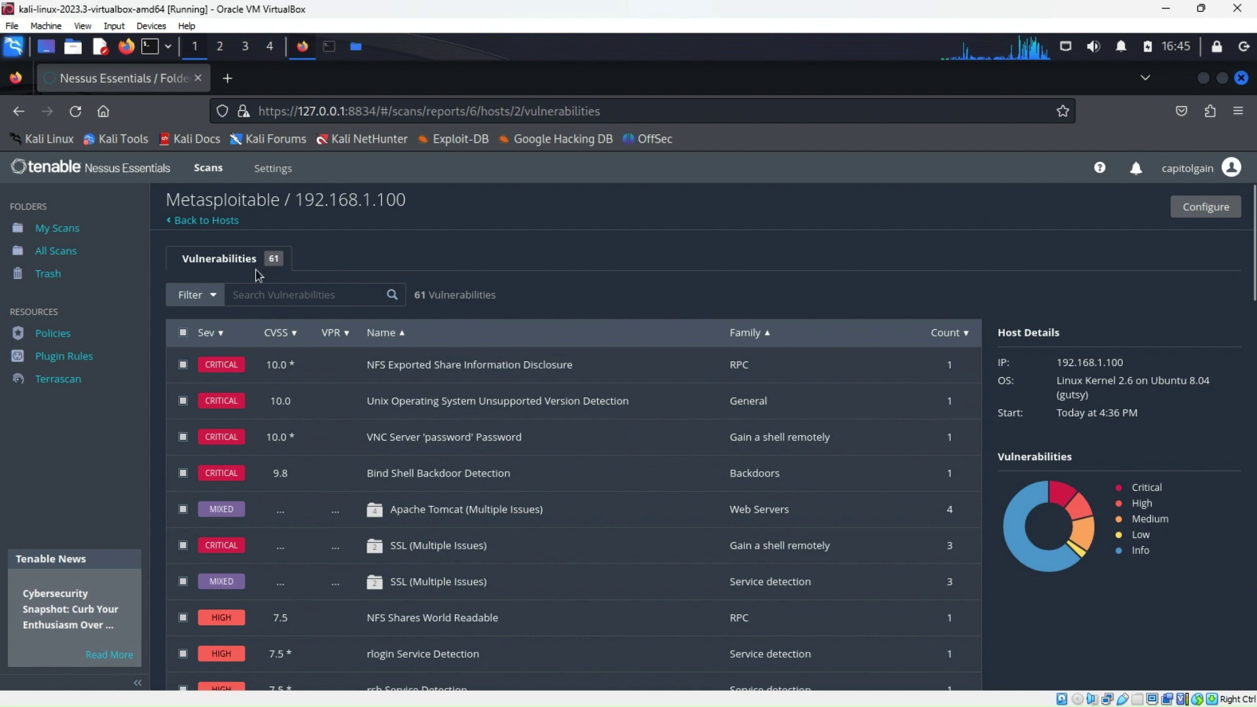
left_click(204, 220)
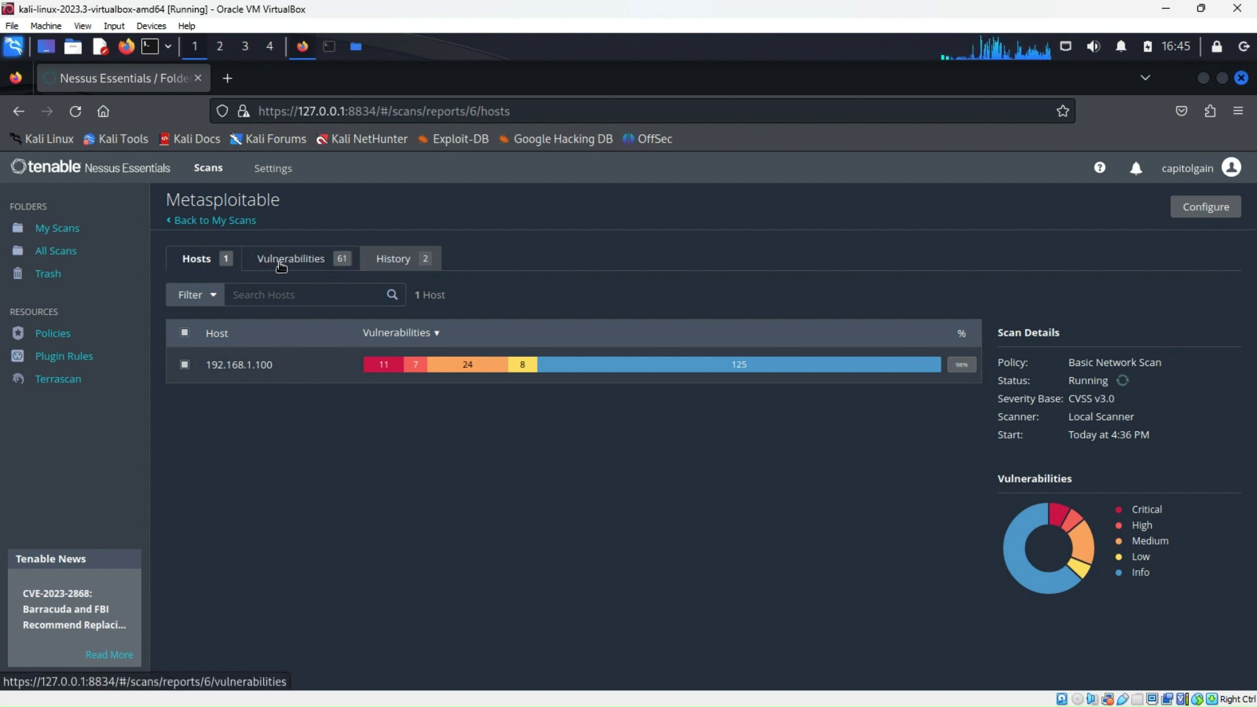
Stop the running Metasploitable scan and open host 192.168.1.100's 61 vulnerabilities
left_click(383, 263)
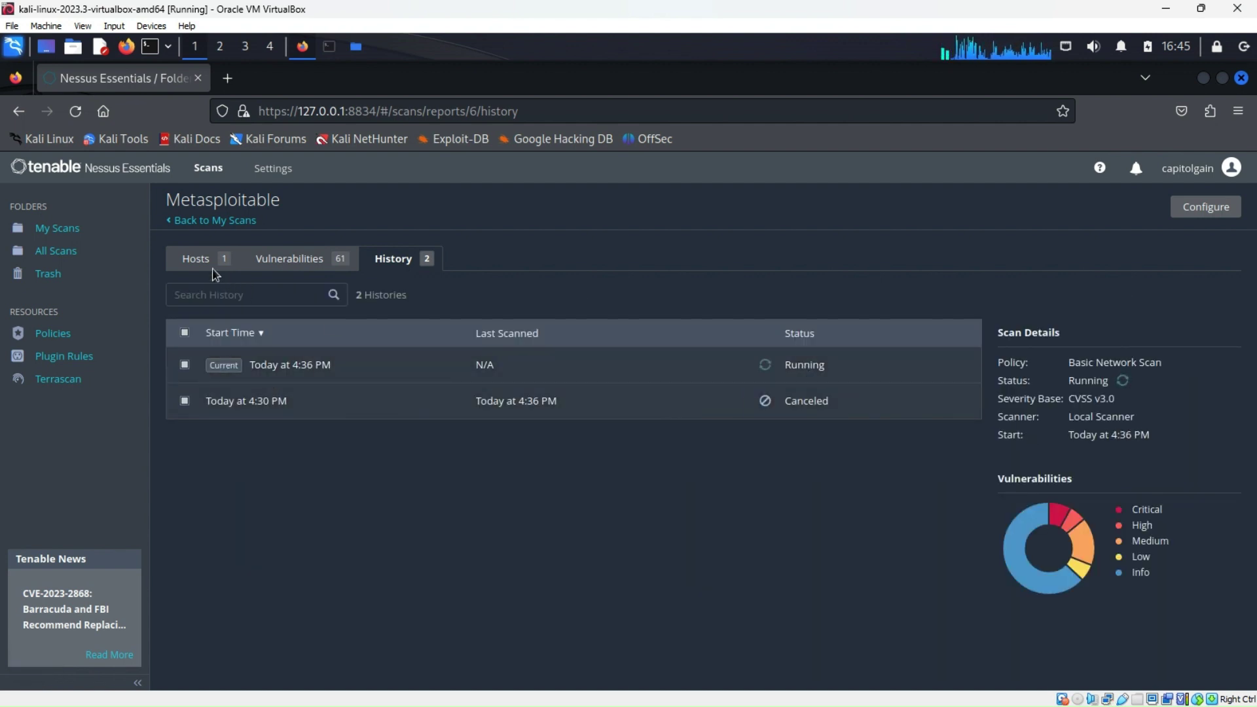
left_click(187, 221)
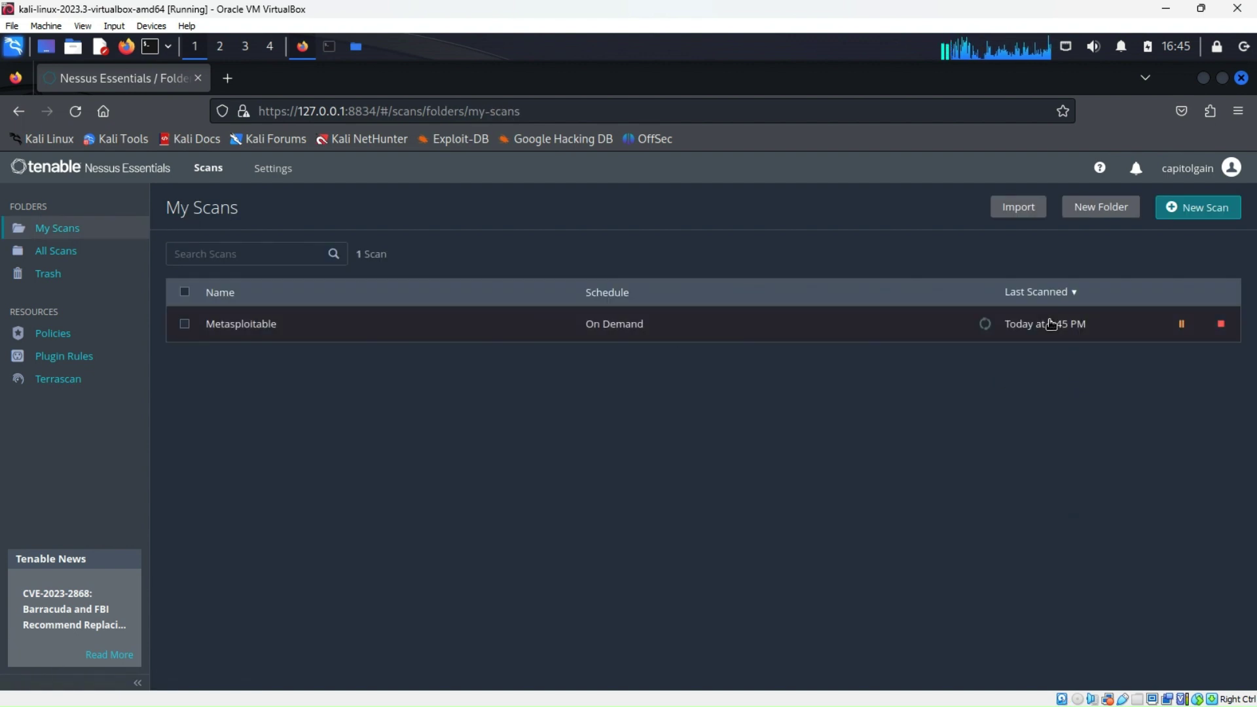
left_click(1220, 323)
left_click(500, 468)
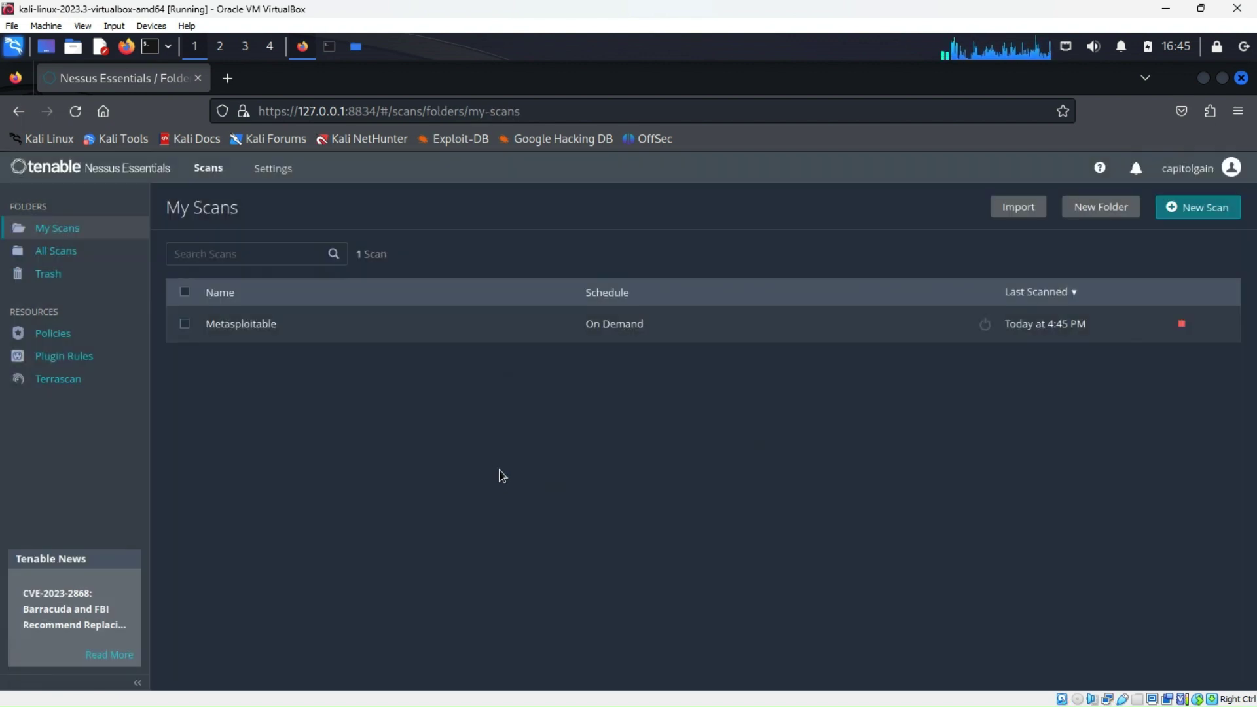
left_click(240, 327)
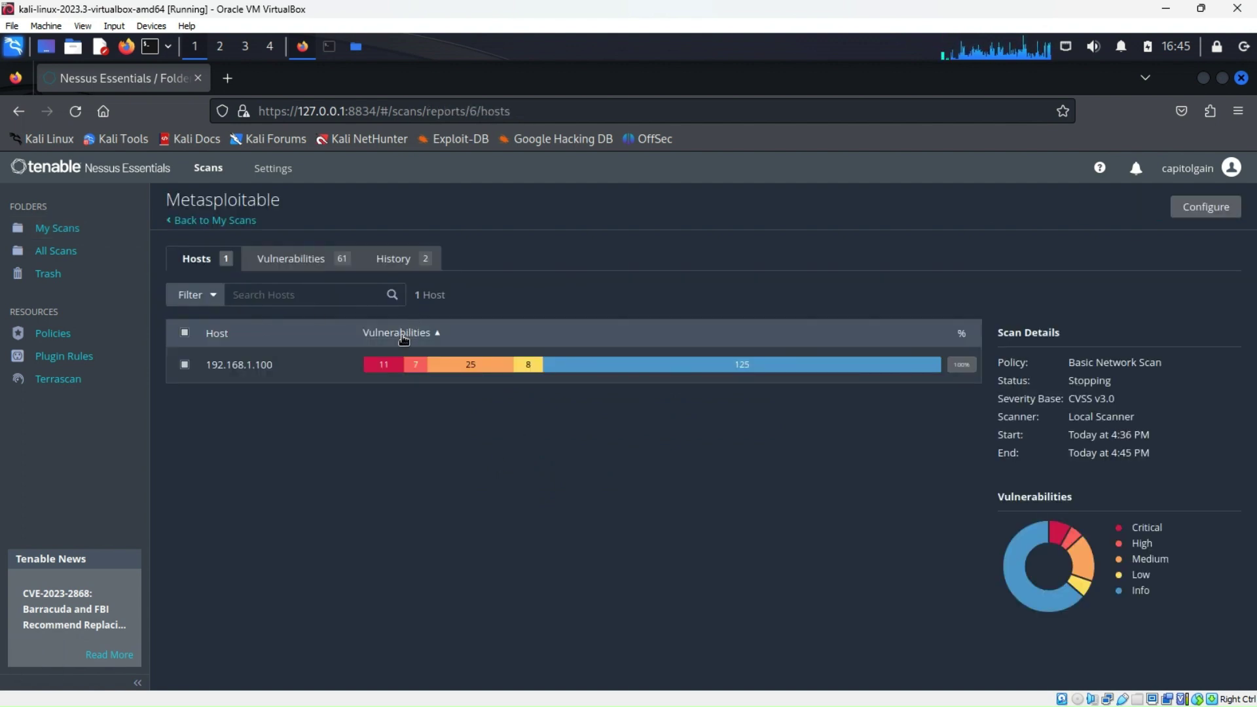
left_click(415, 364)
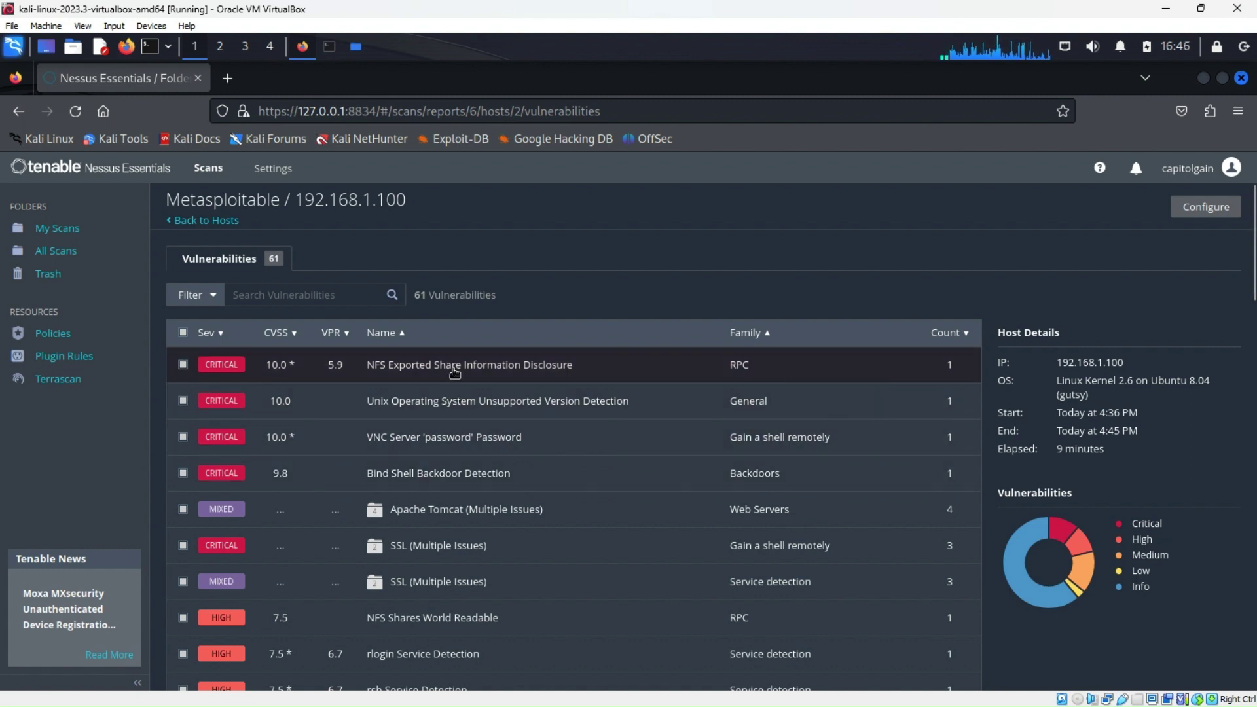
left_click(426, 365)
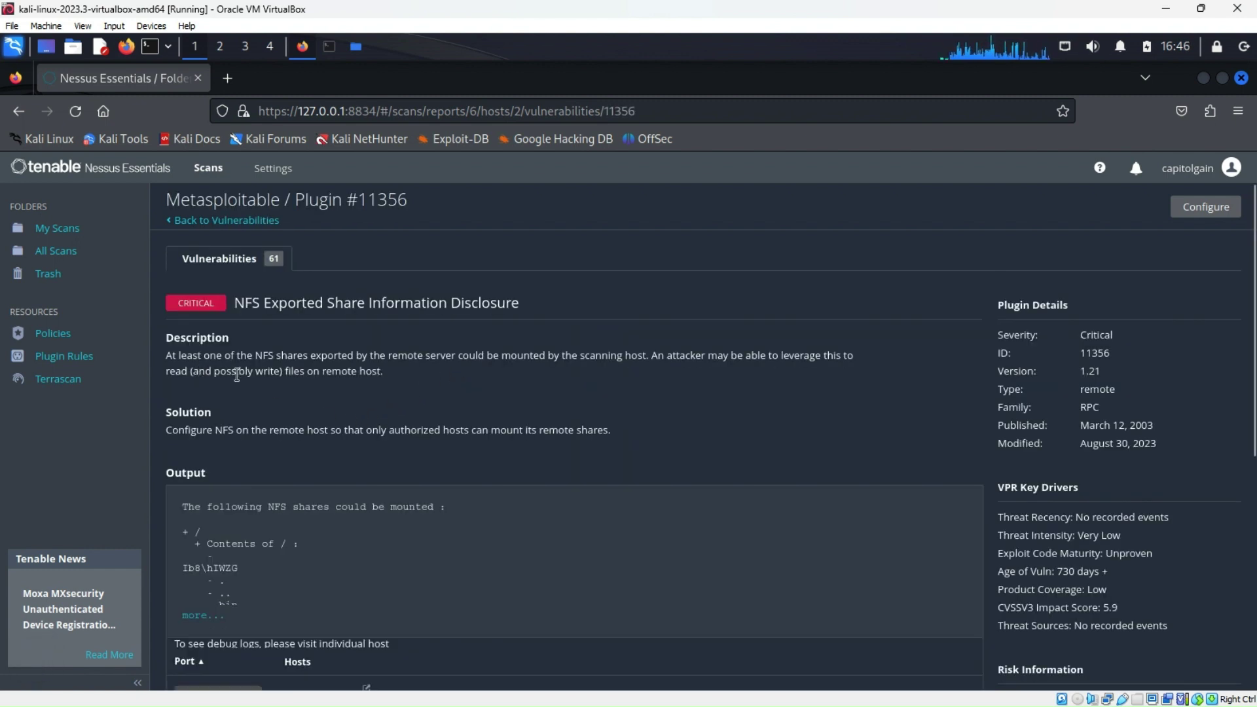
scroll(348, 411, "down", 2)
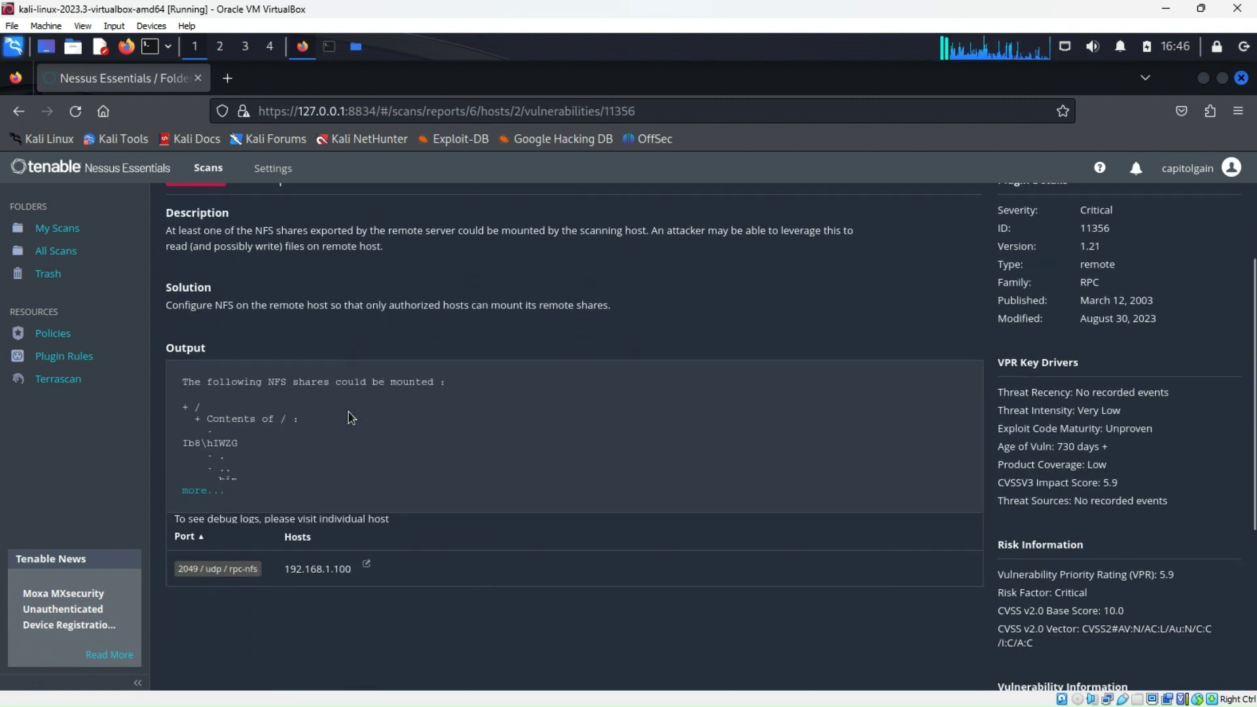
scroll(348, 418, "down", 1)
scroll(348, 411, "up", 3)
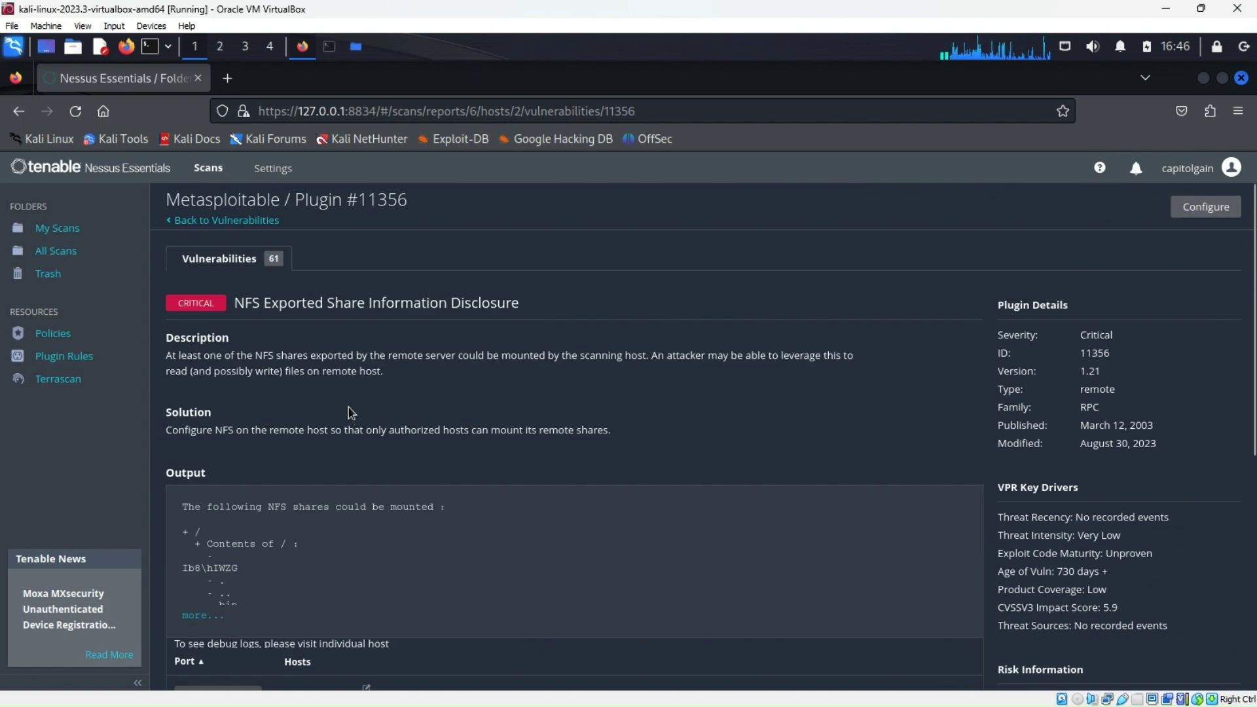
left_click(18, 111)
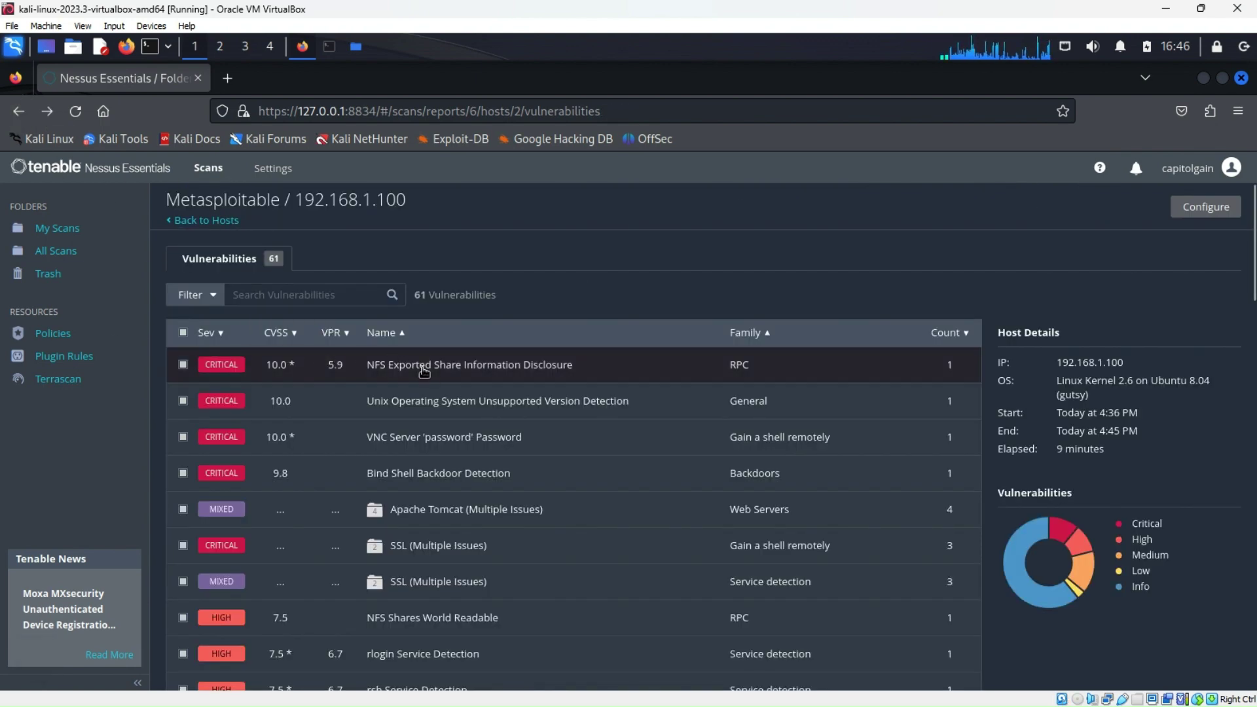
left_click(406, 480)
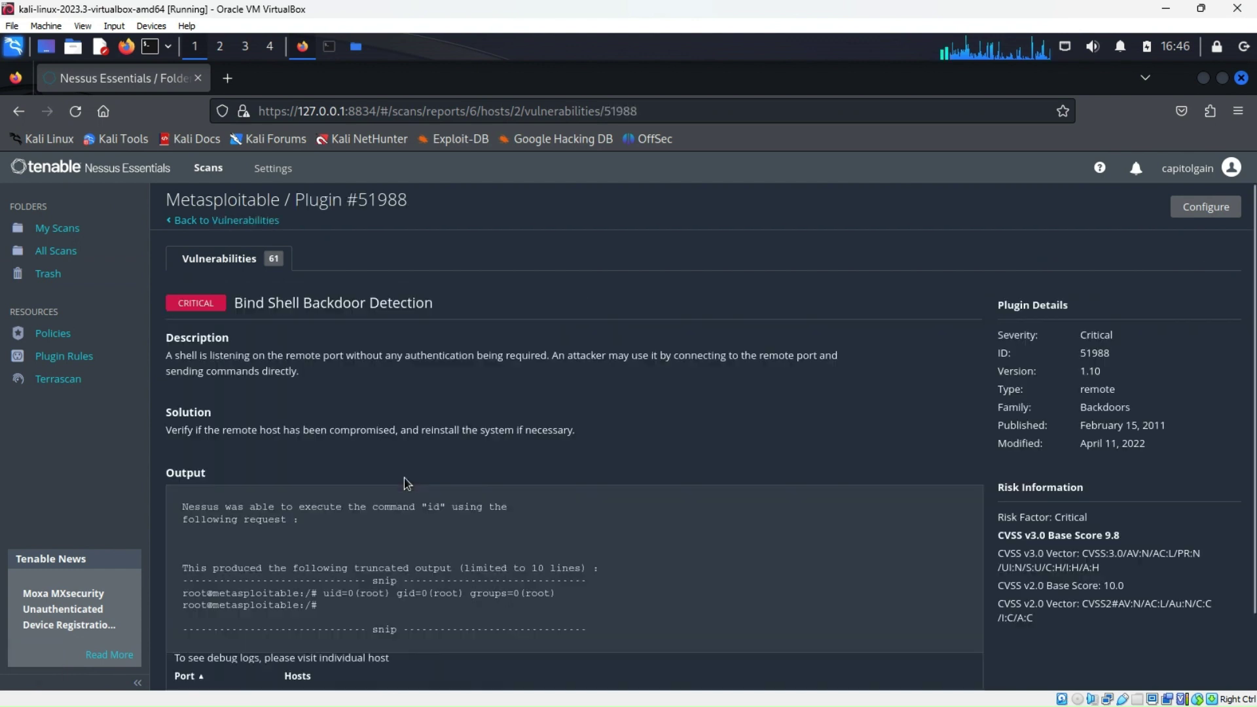
scroll(366, 481, "down", 2)
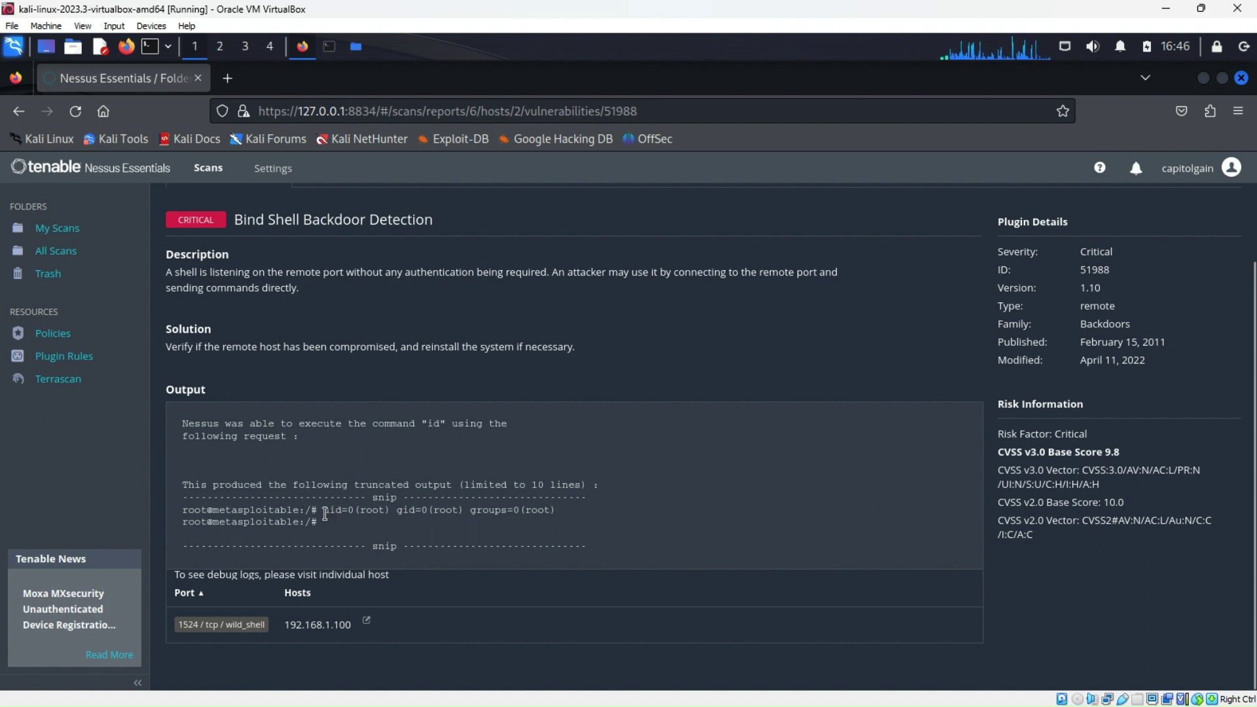
scroll(277, 502, "up", 2)
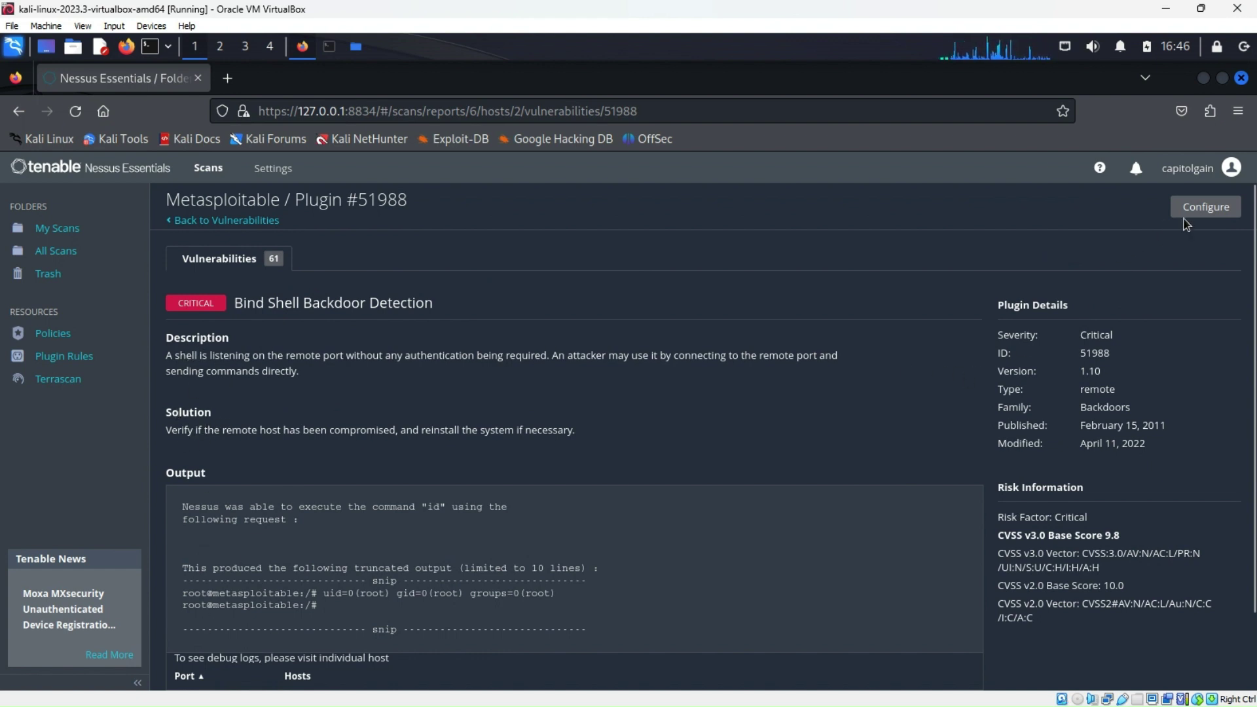
left_click(219, 221)
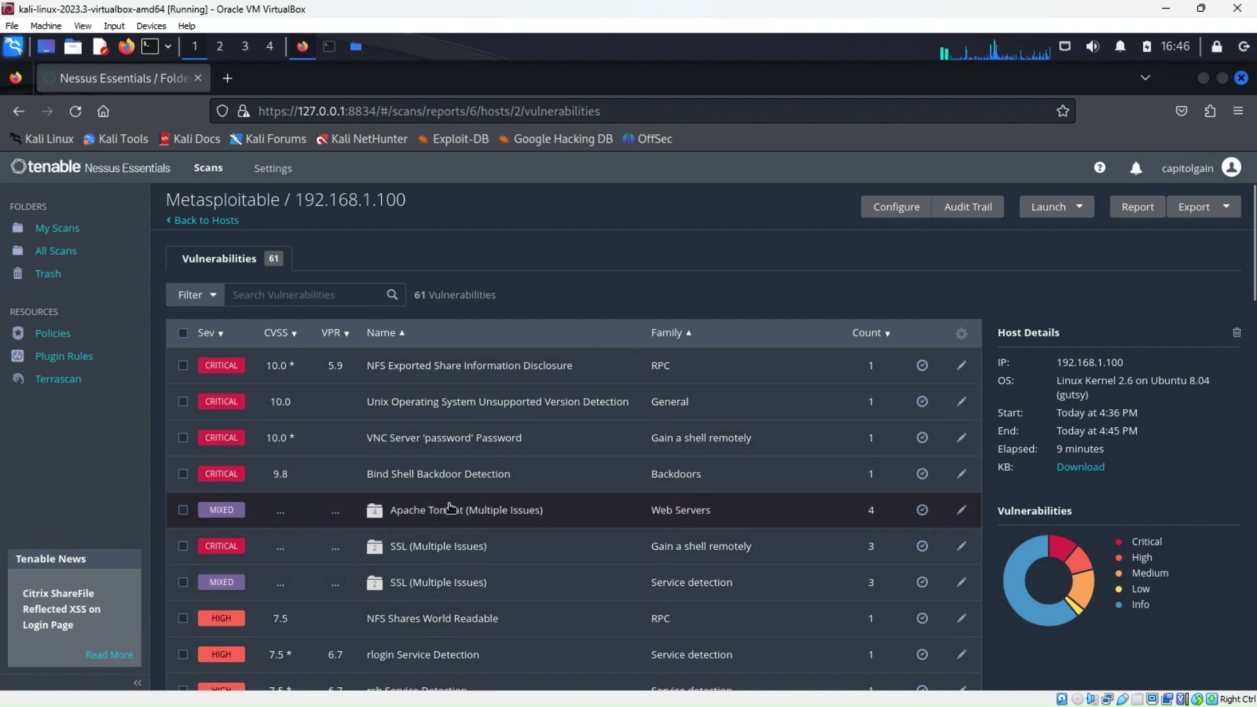
Minimize Firefox to uncover Thunar's HackTheFile folder with its 16 folders
scroll(451, 508, "down", 8)
scroll(439, 506, "up", 8)
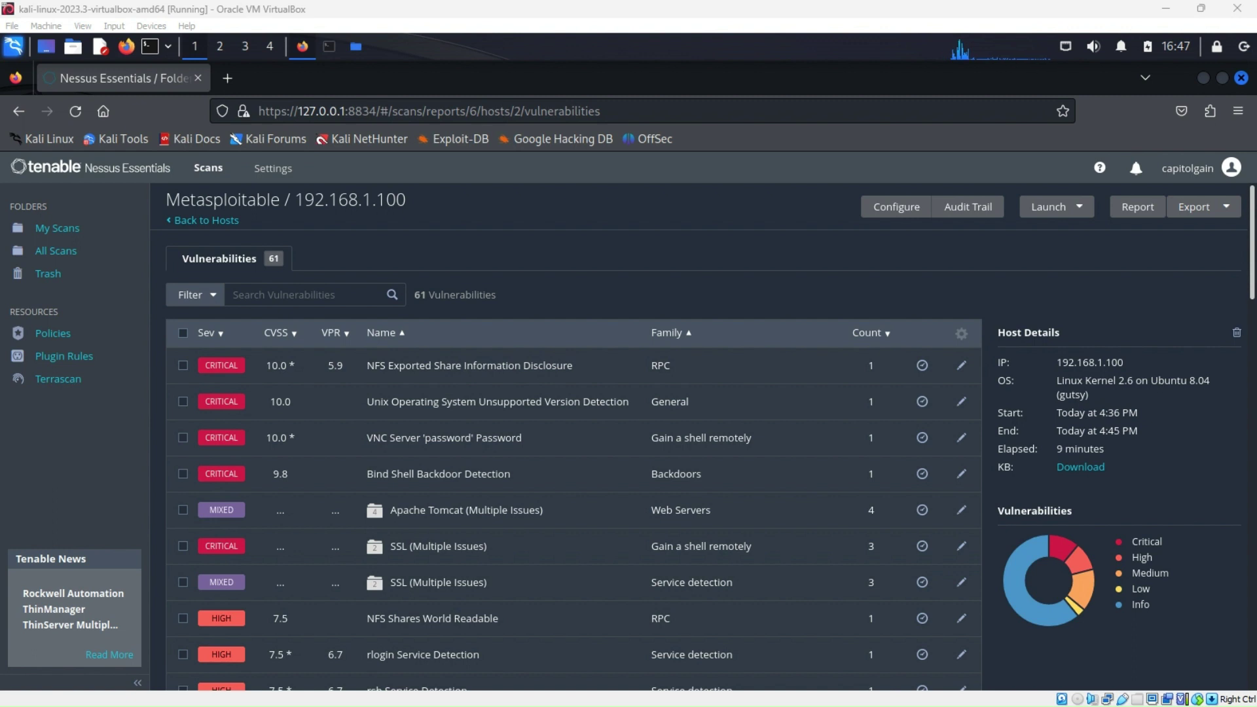
left_click(1204, 77)
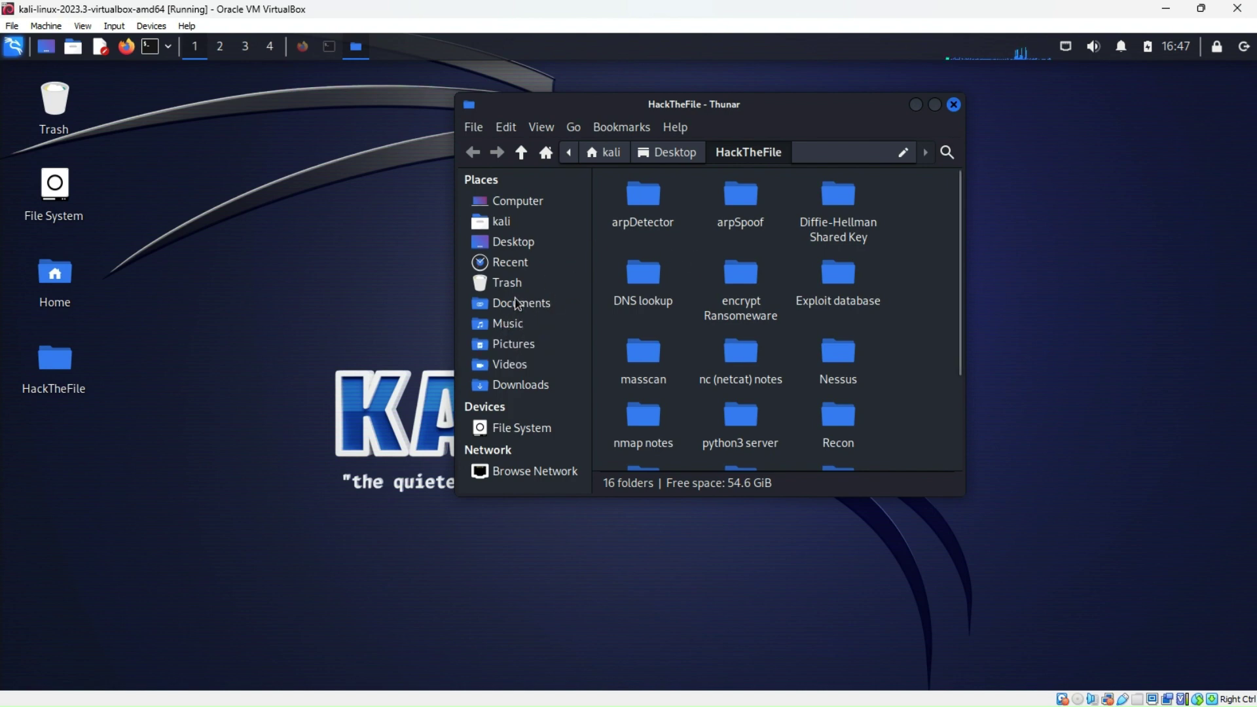
Browse from the kali home folder through the root File System into /usr/share
left_click(520, 265)
left_click(518, 242)
left_click(517, 220)
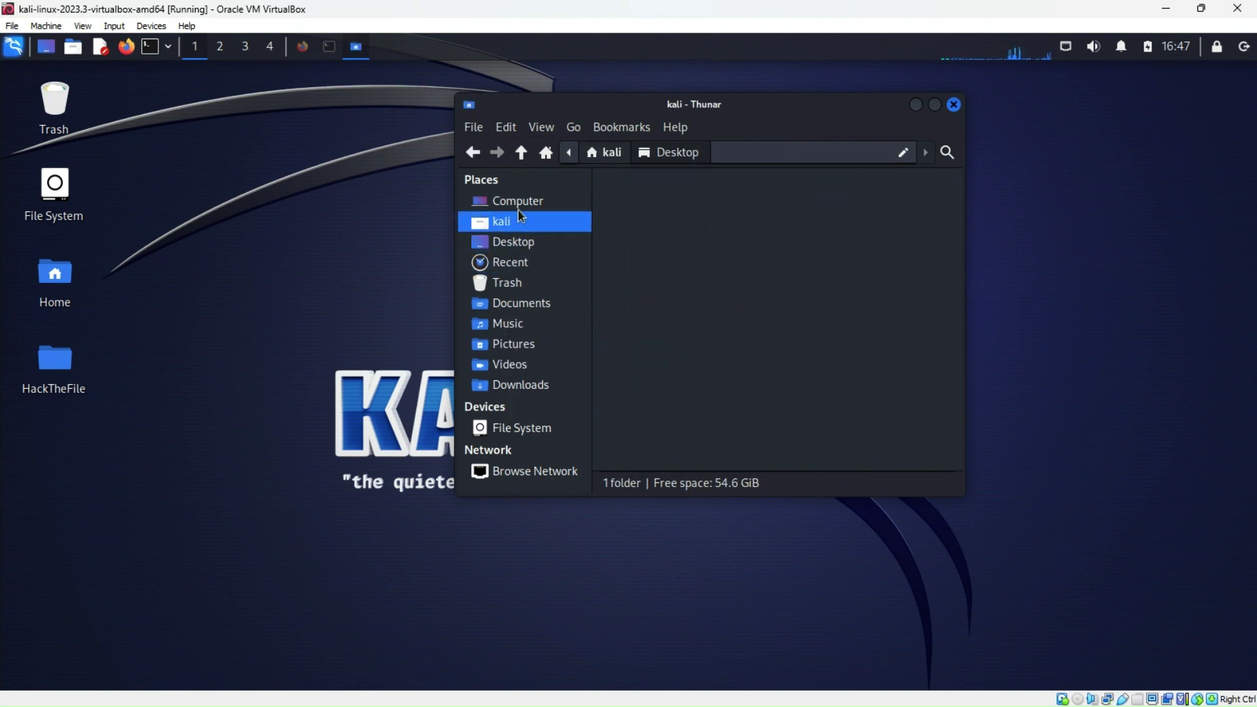
left_click(517, 201)
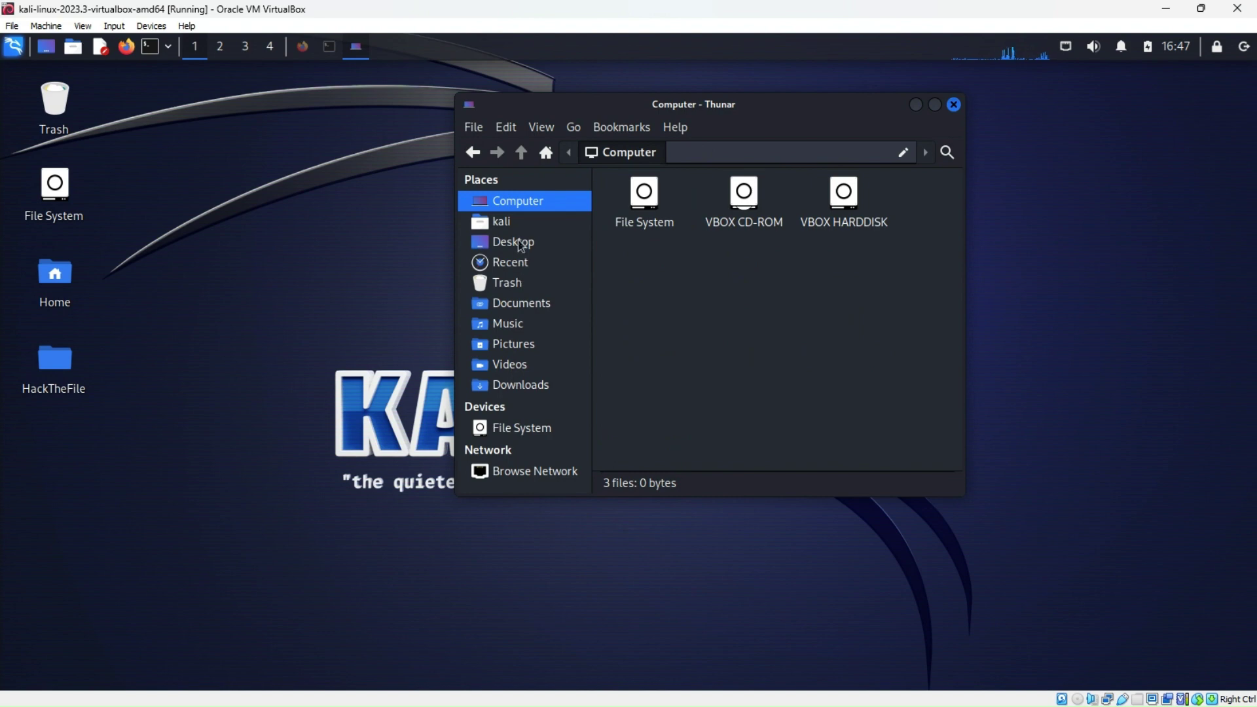
left_click(517, 221)
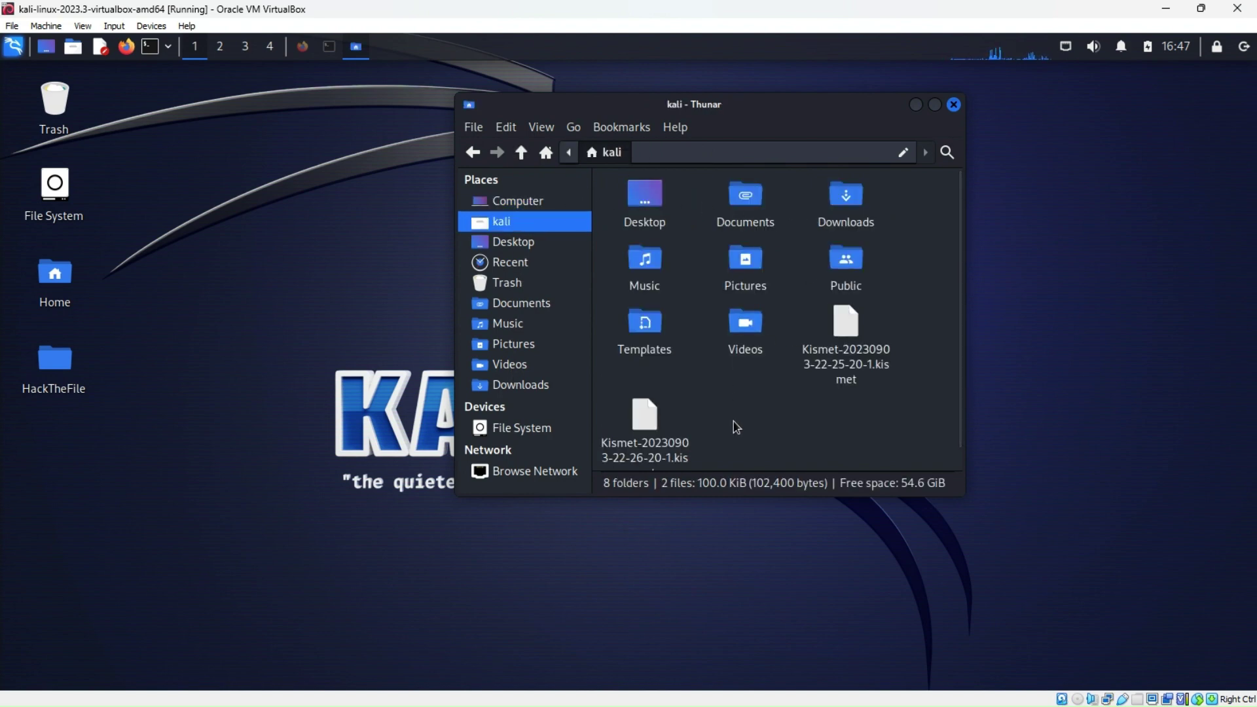
scroll(736, 427, "down", 1)
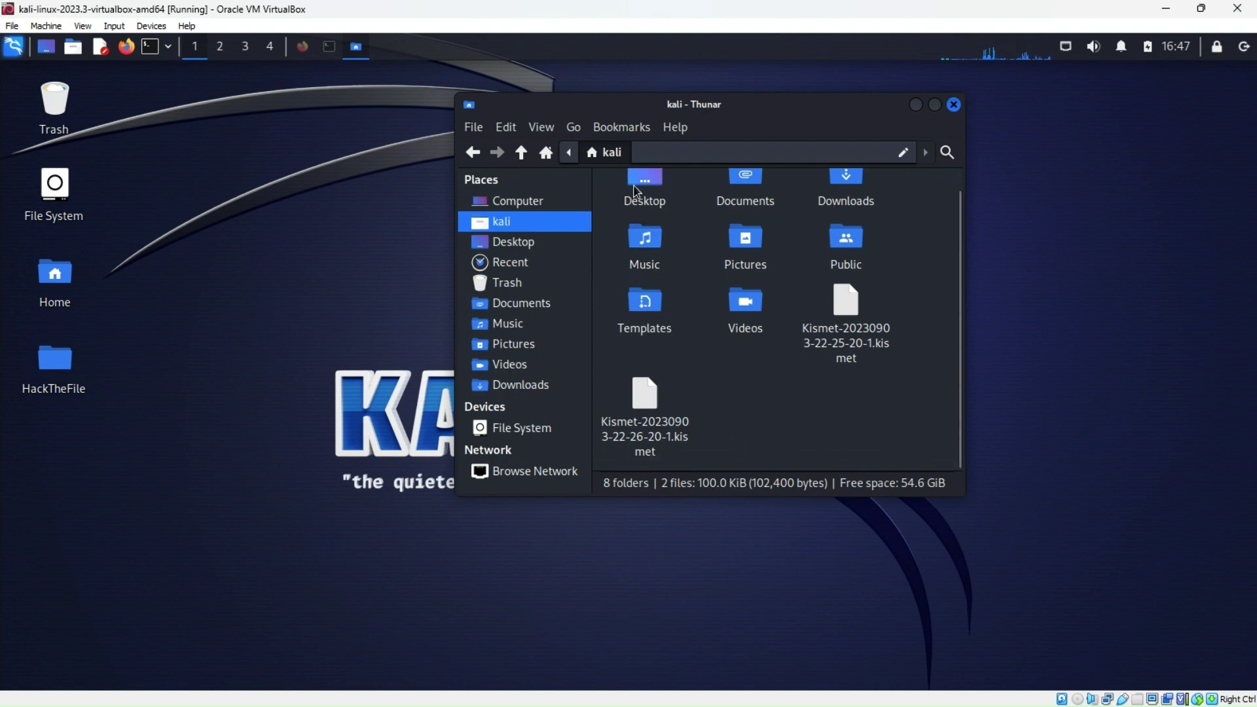
left_click(518, 204)
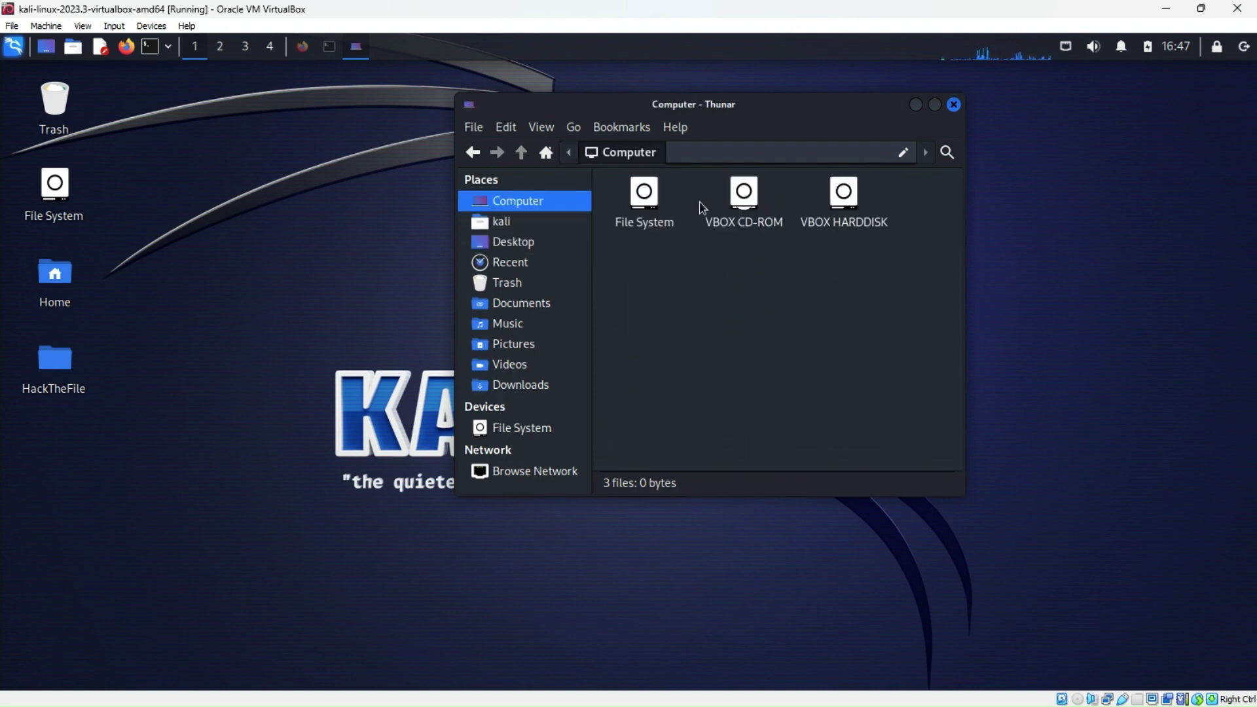
double_click(641, 205)
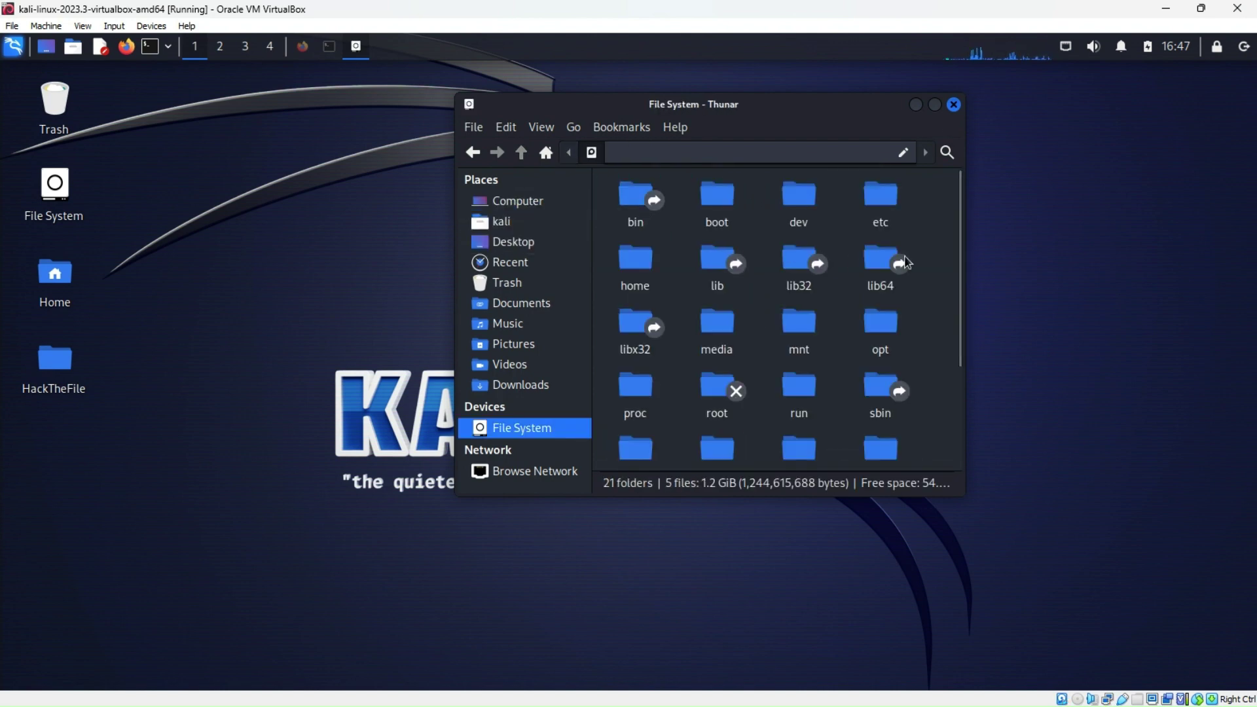
scroll(873, 347, "down", 1)
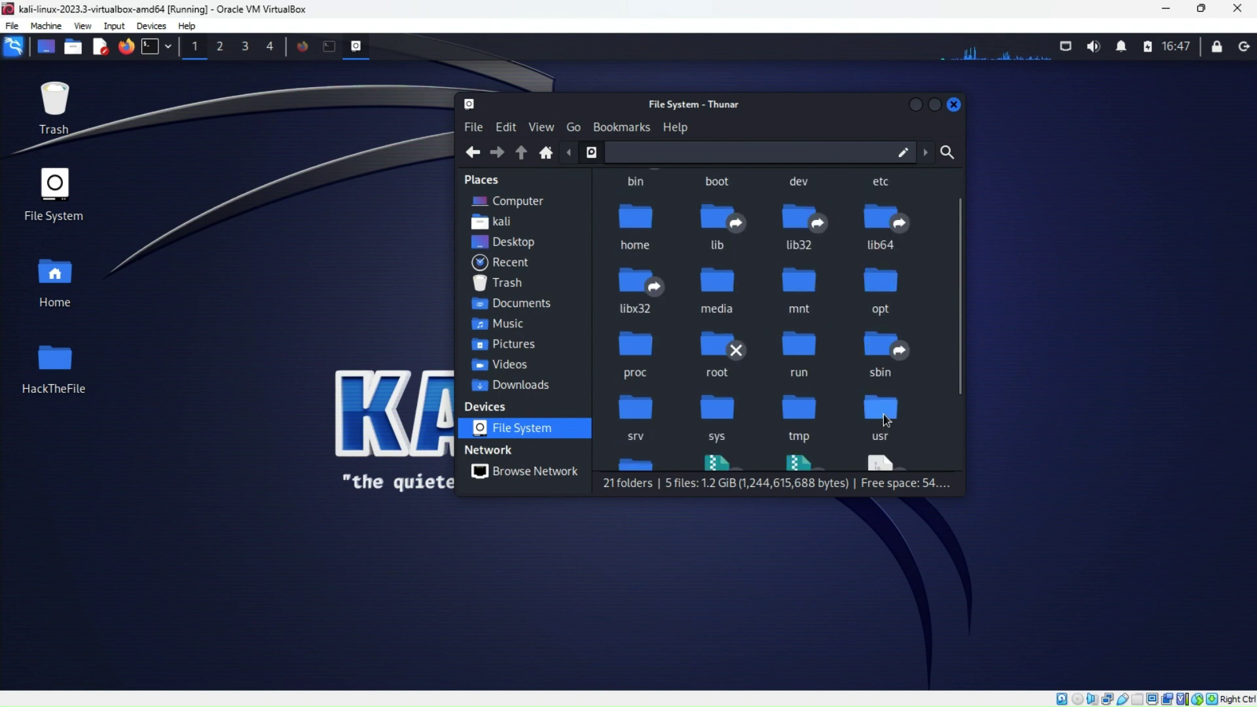
double_click(881, 411)
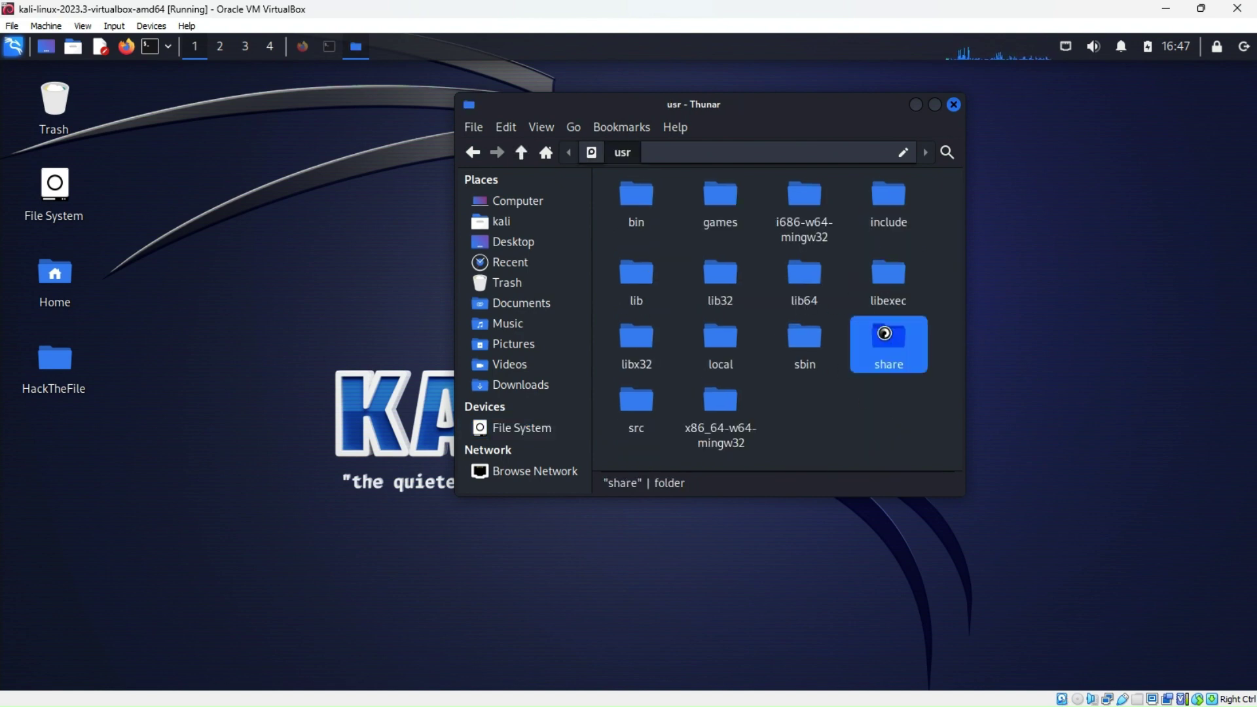
double_click(887, 343)
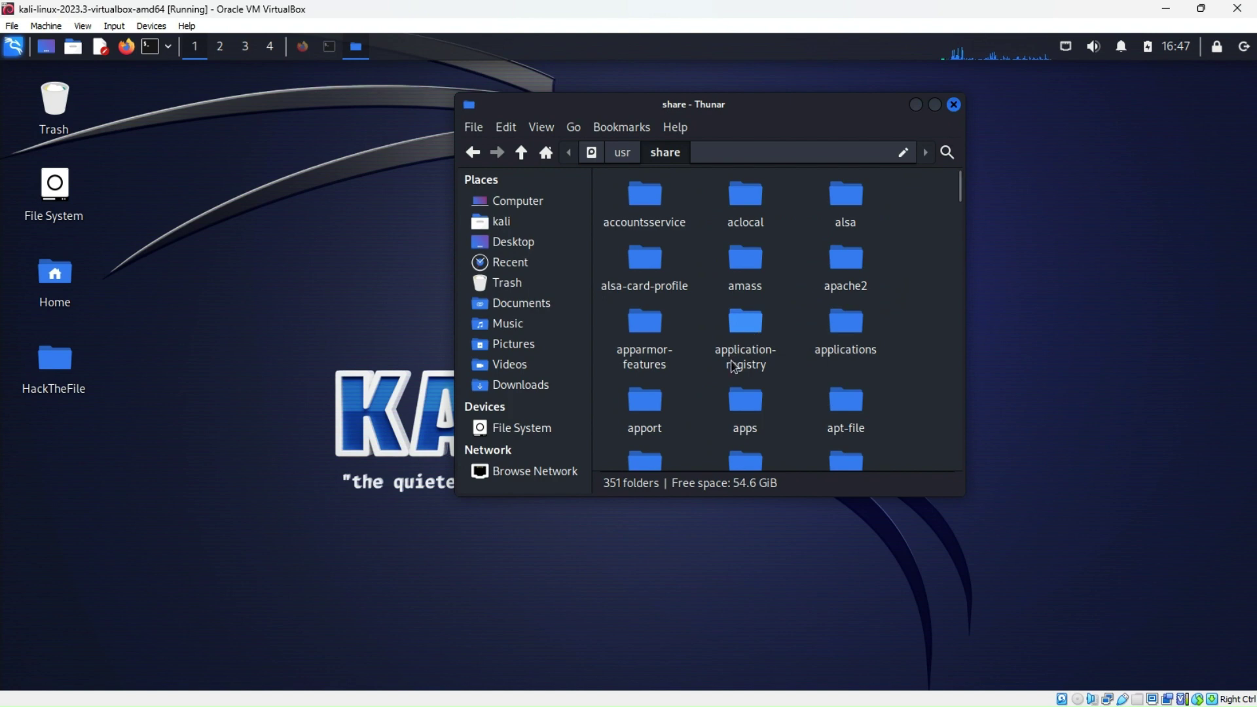
Open /usr/share/nmap, look inside the 606-script scripts folder, and copy it
scroll(734, 365, "down", 10)
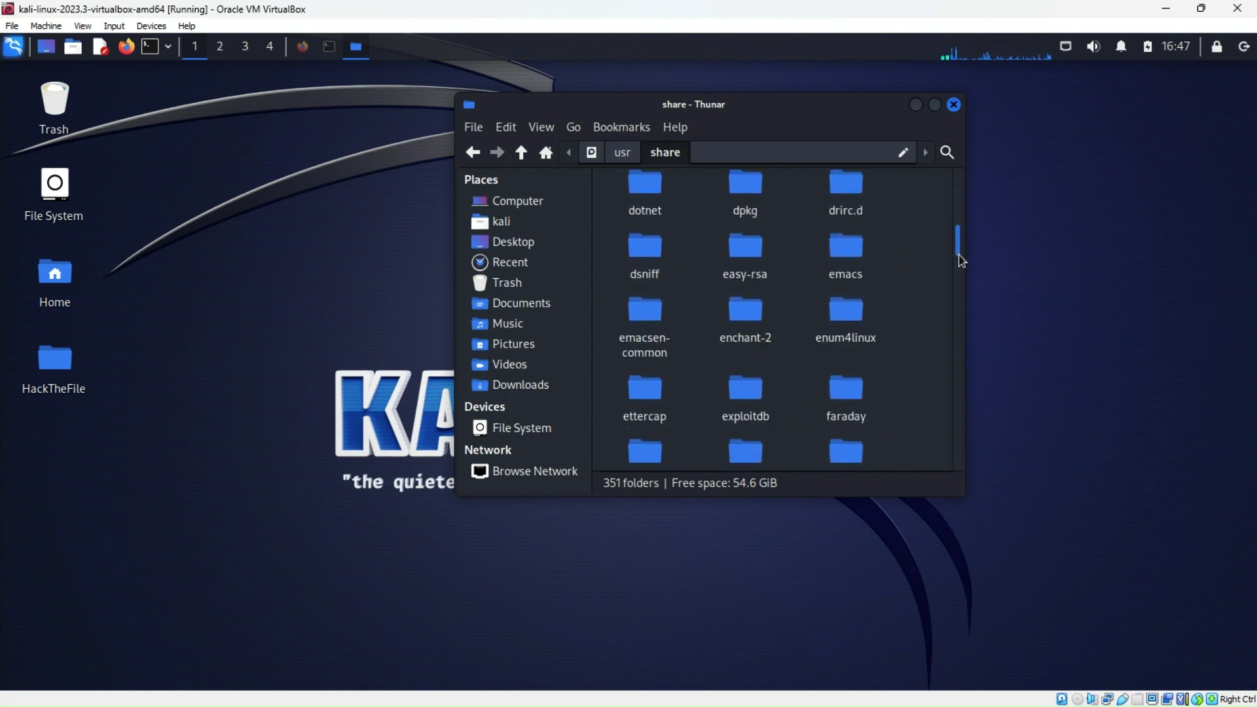
left_click_drag(958, 260, 961, 339)
scroll(768, 333, "down", 2)
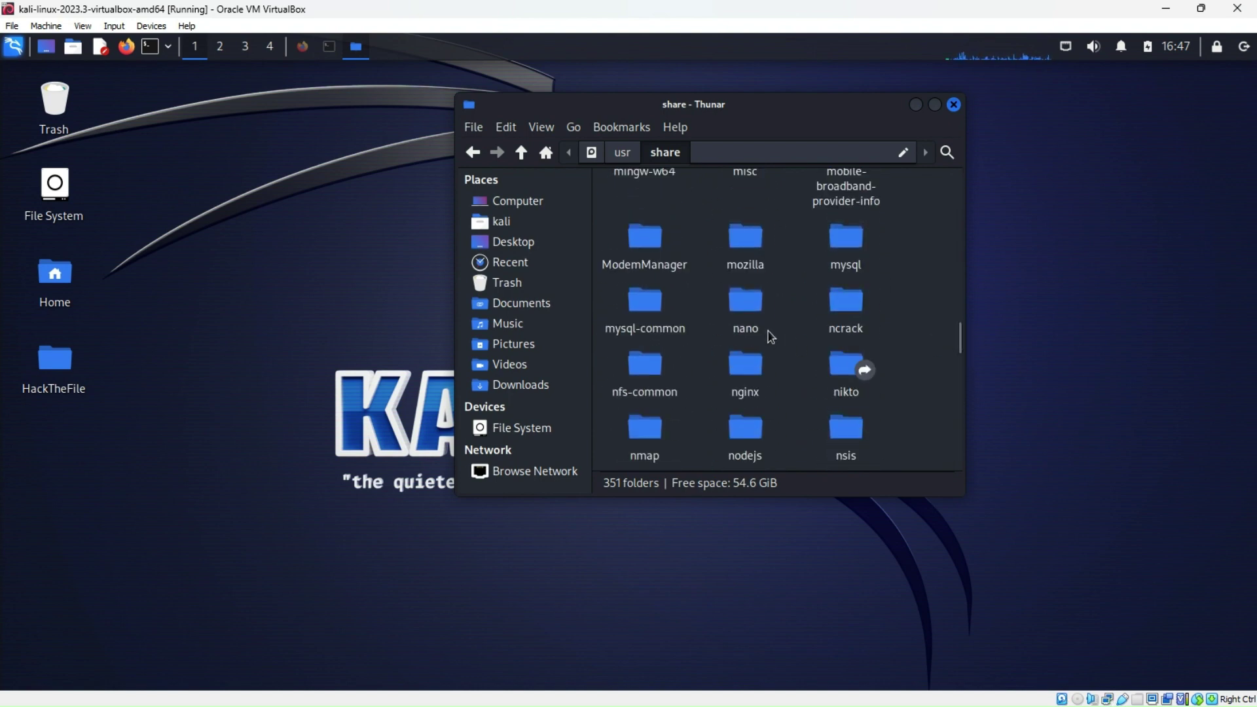
scroll(766, 333, "down", 2)
double_click(644, 352)
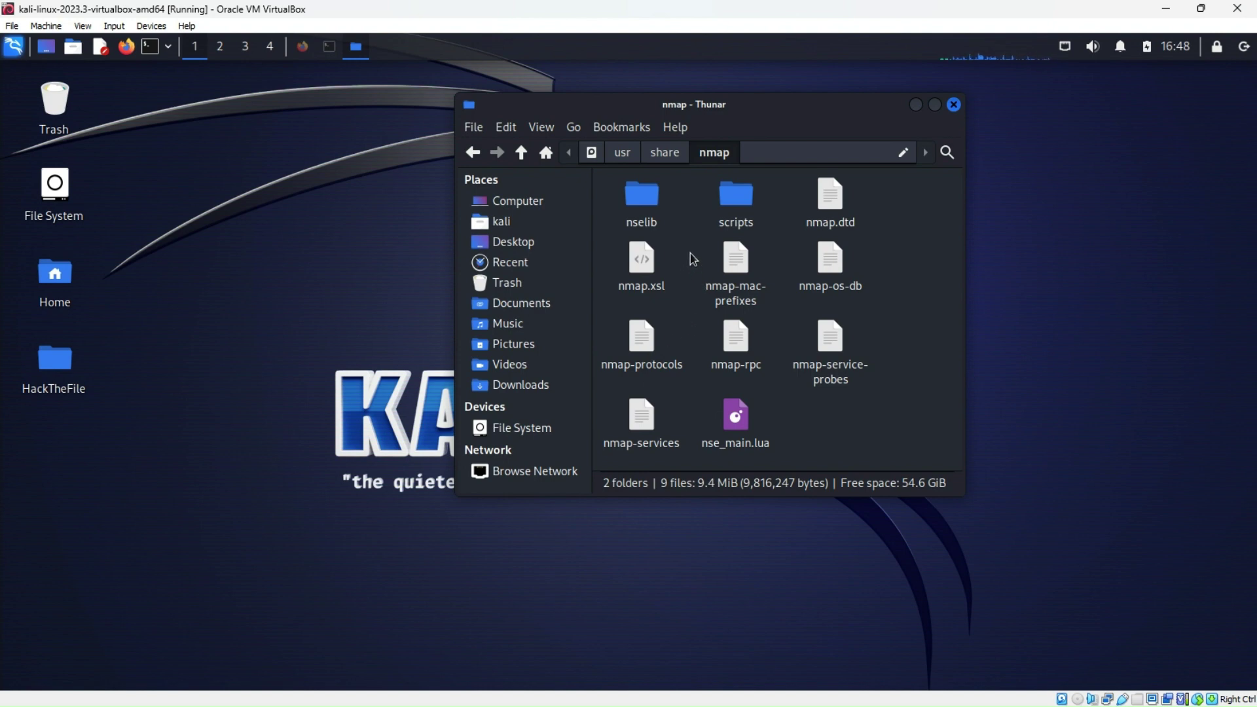
double_click(747, 207)
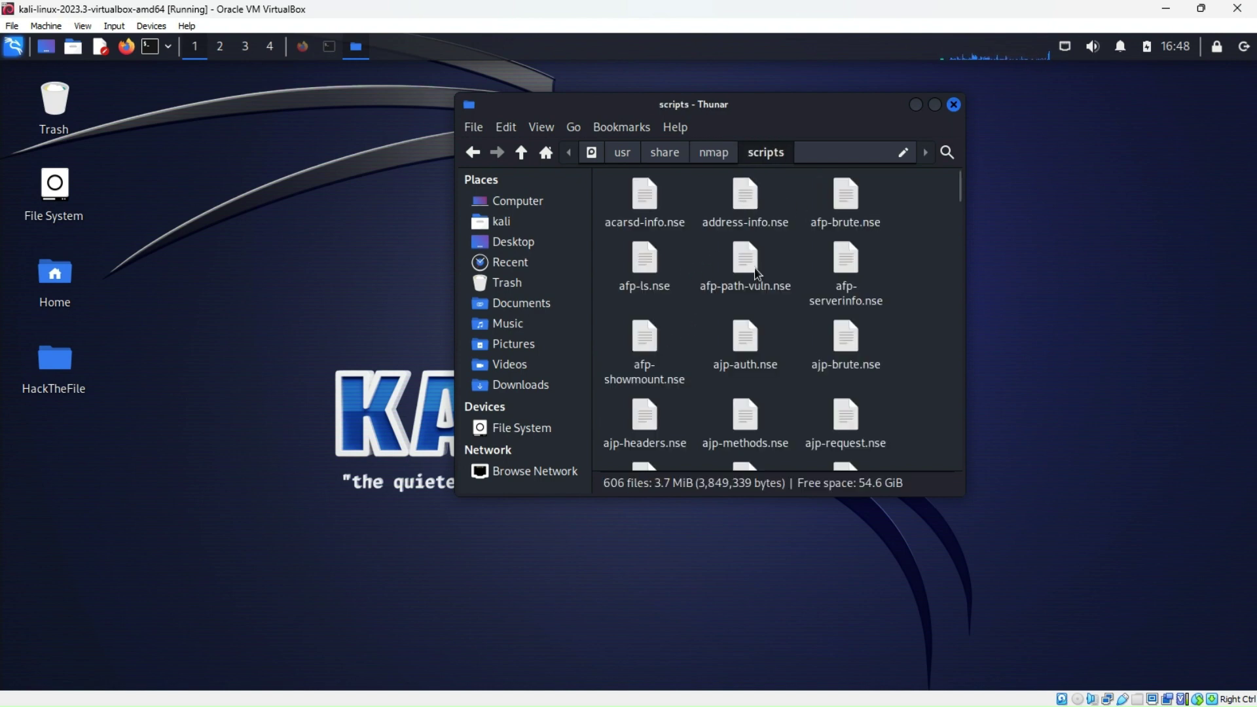
scroll(703, 347, "down", 2)
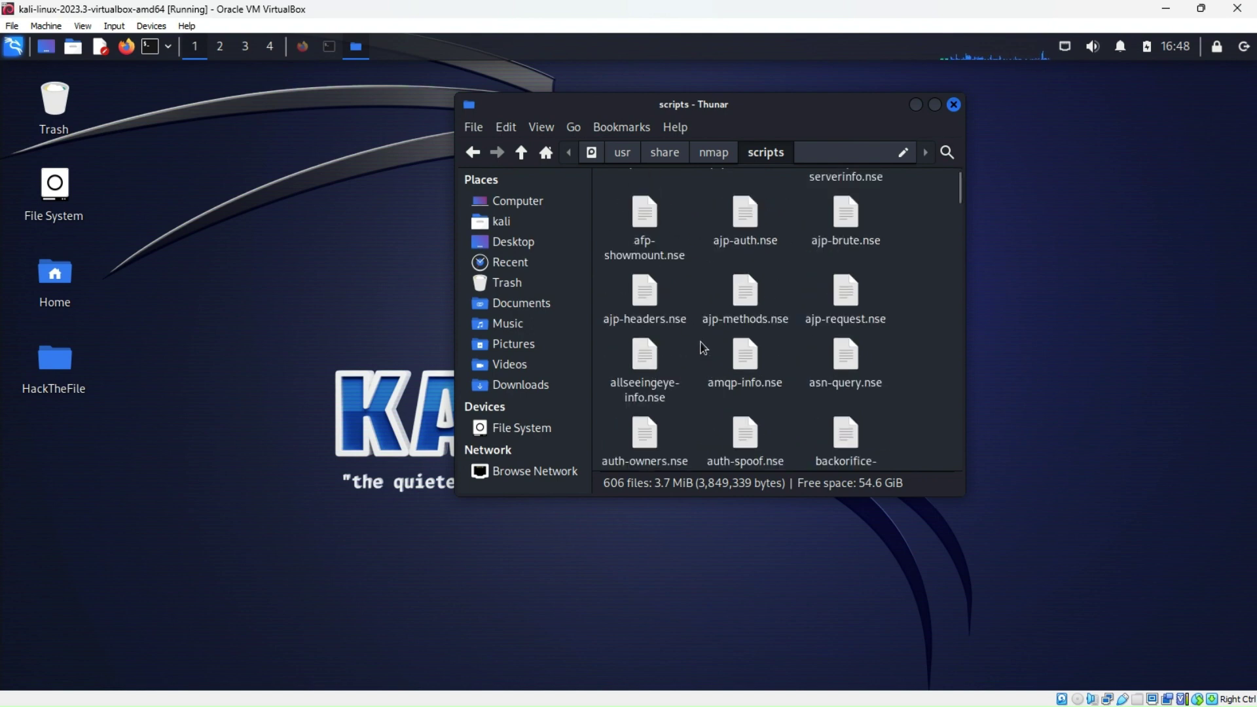
scroll(698, 341, "up", 2)
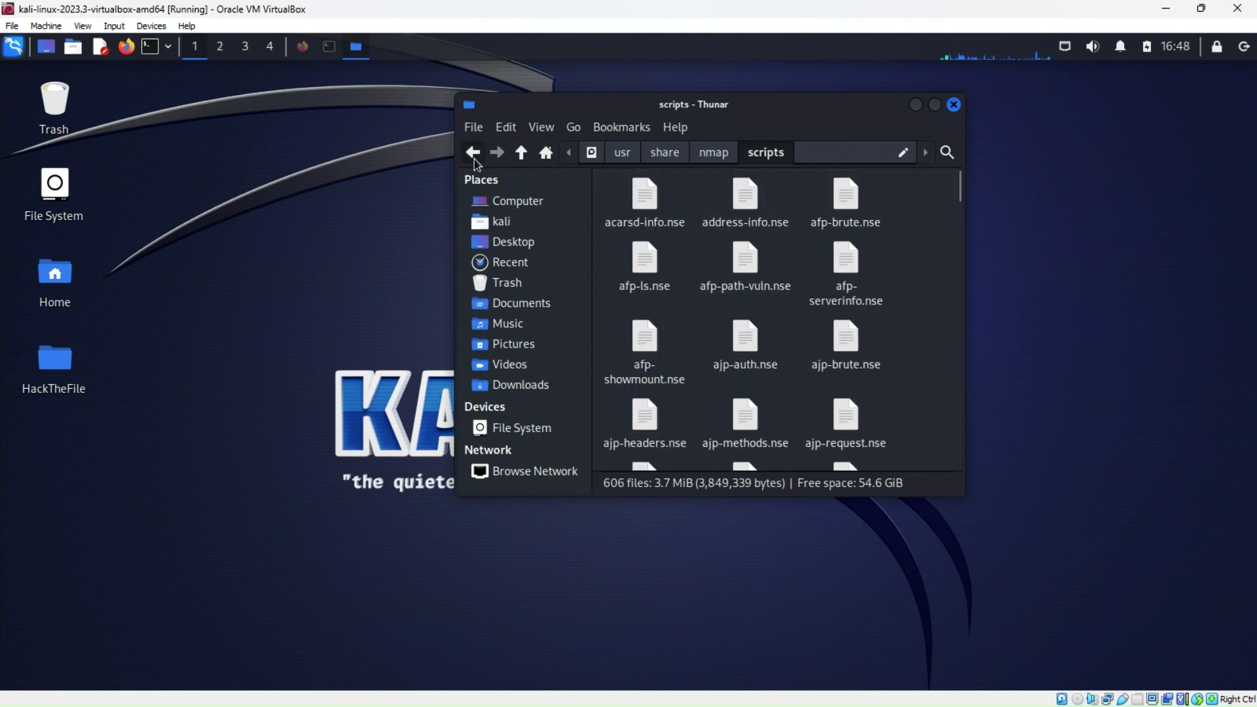
left_click(473, 154)
right_click(745, 210)
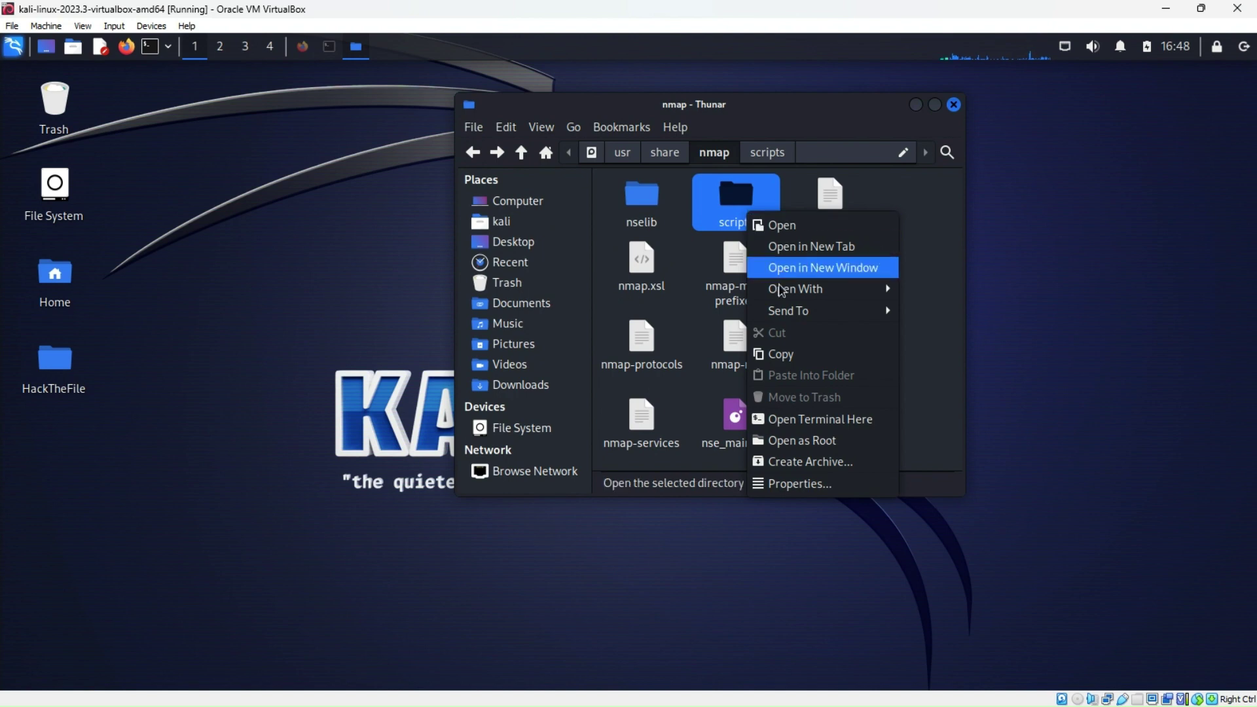
left_click(775, 359)
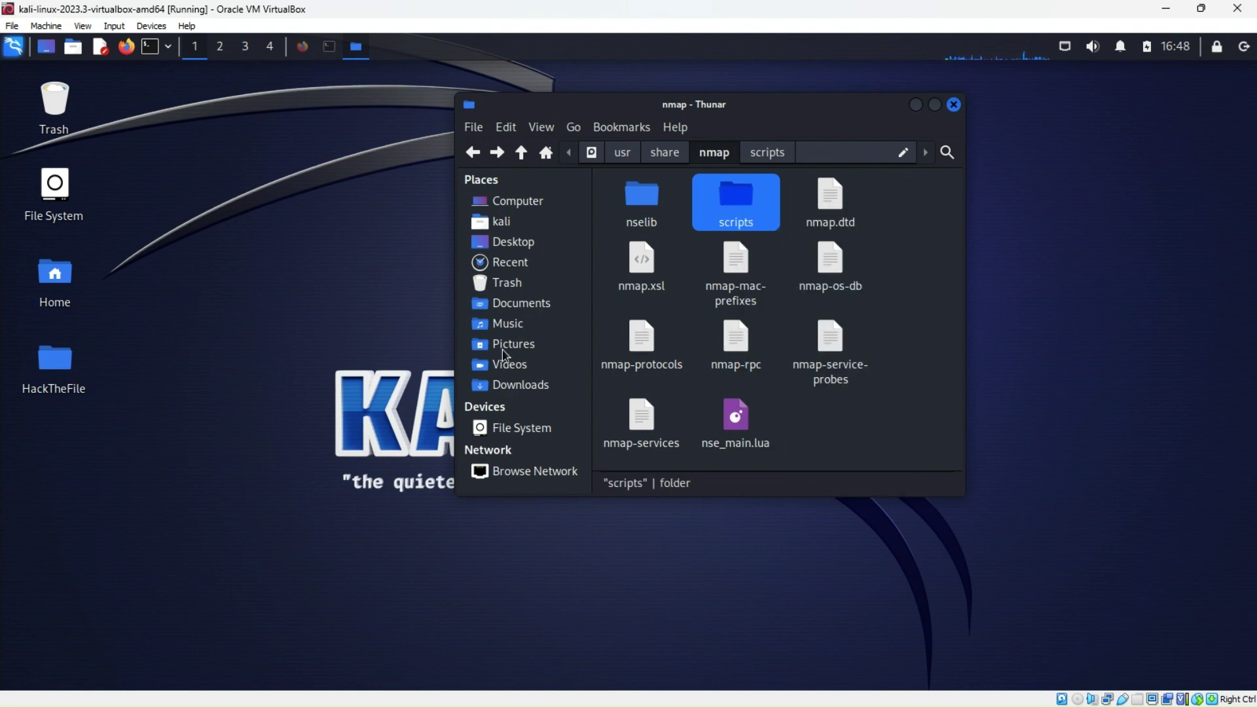
Close the /usr/share/nmap window and open HackTheFile's nmap notes folder
left_click(954, 105)
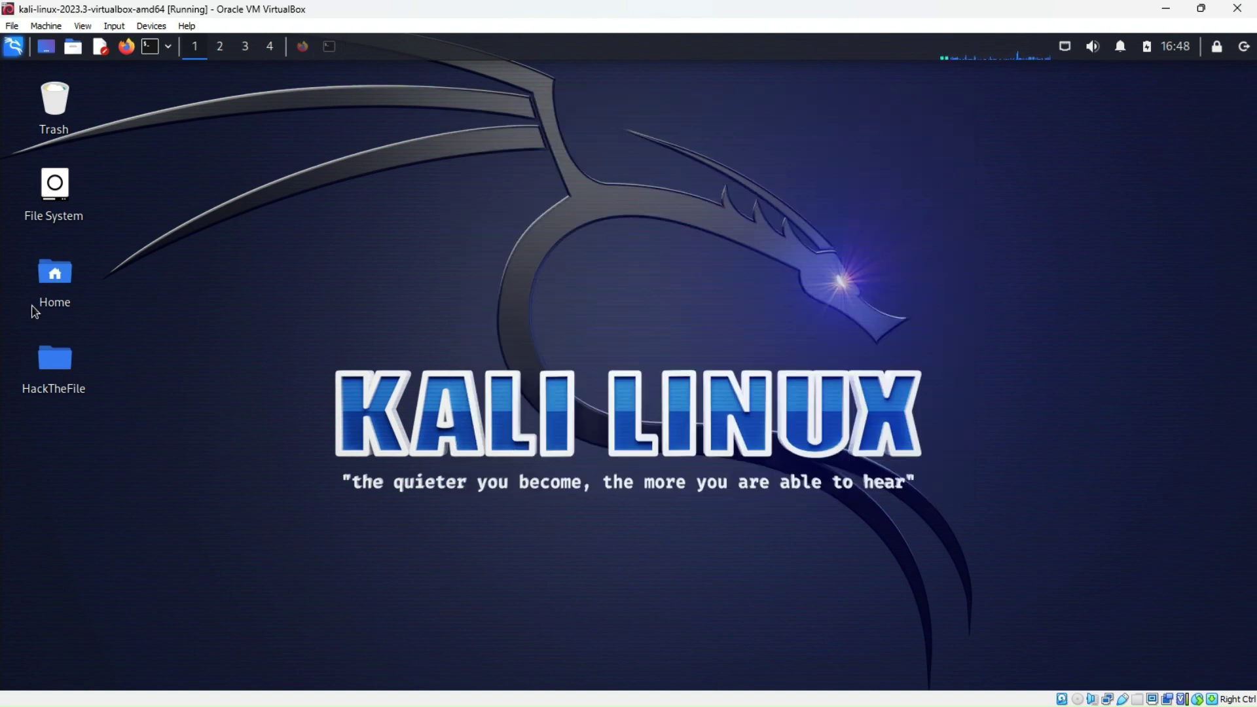
double_click(62, 378)
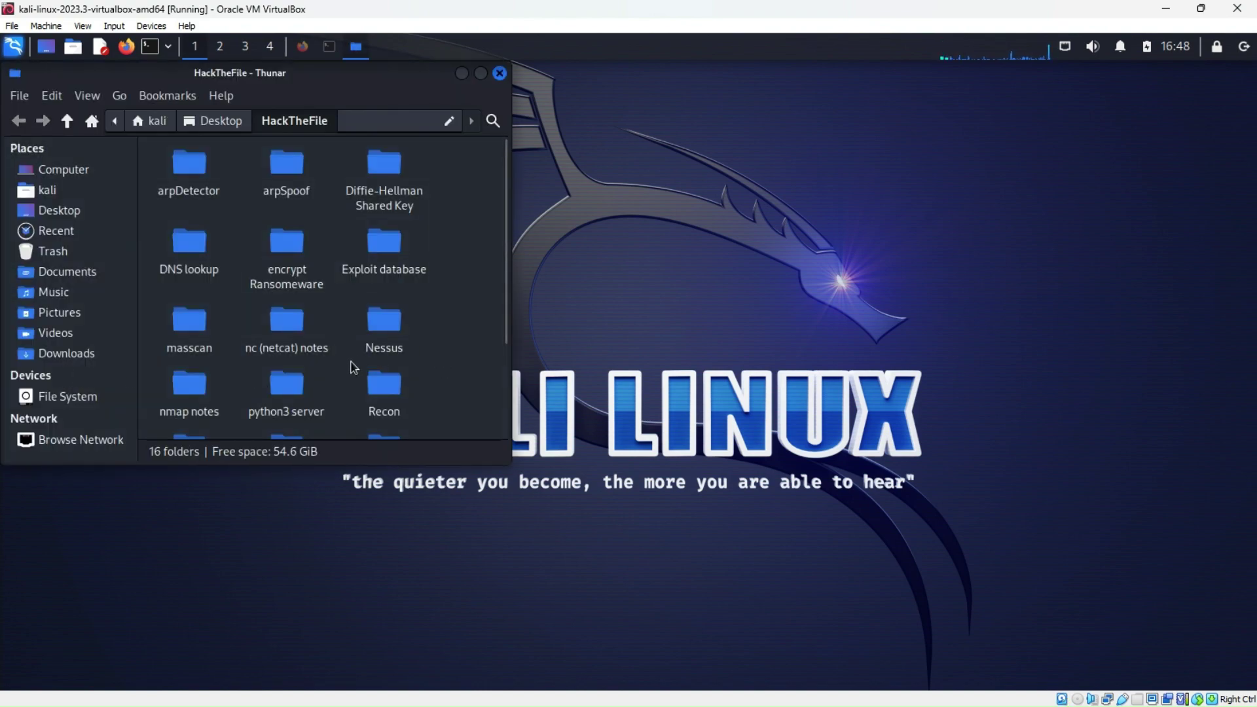
scroll(352, 366, "down", 2)
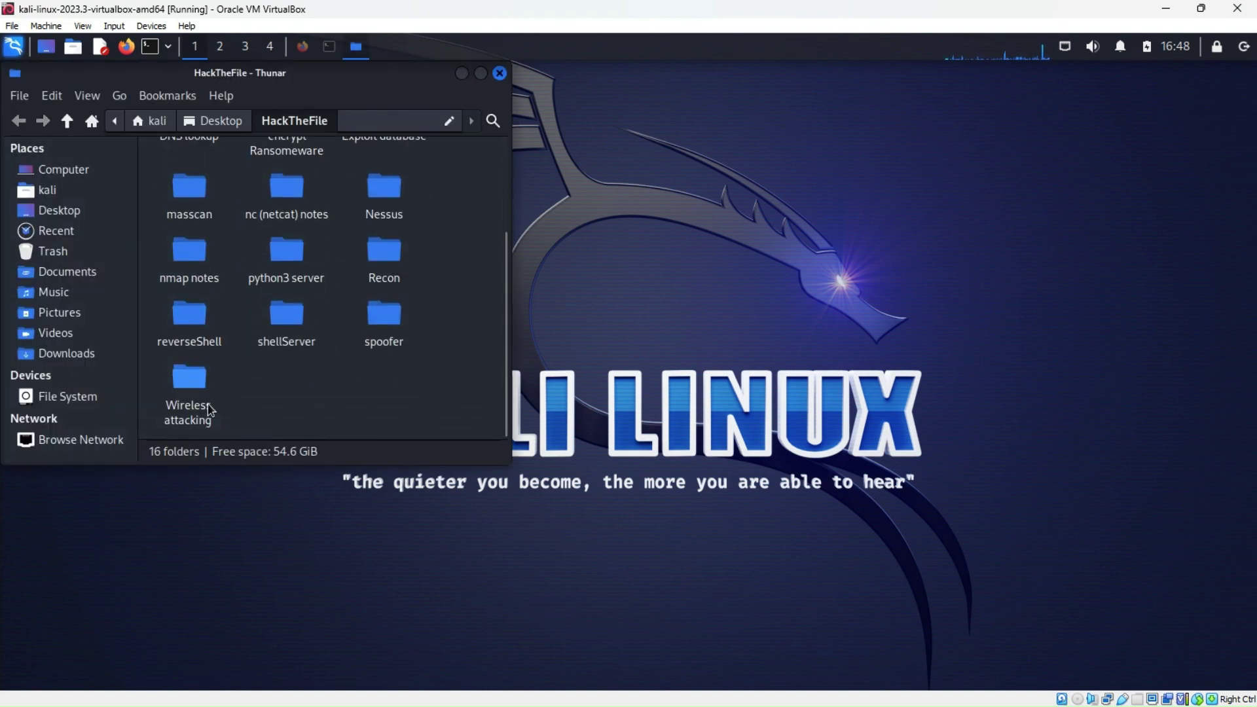
scroll(197, 406, "up", 1)
scroll(198, 406, "down", 1)
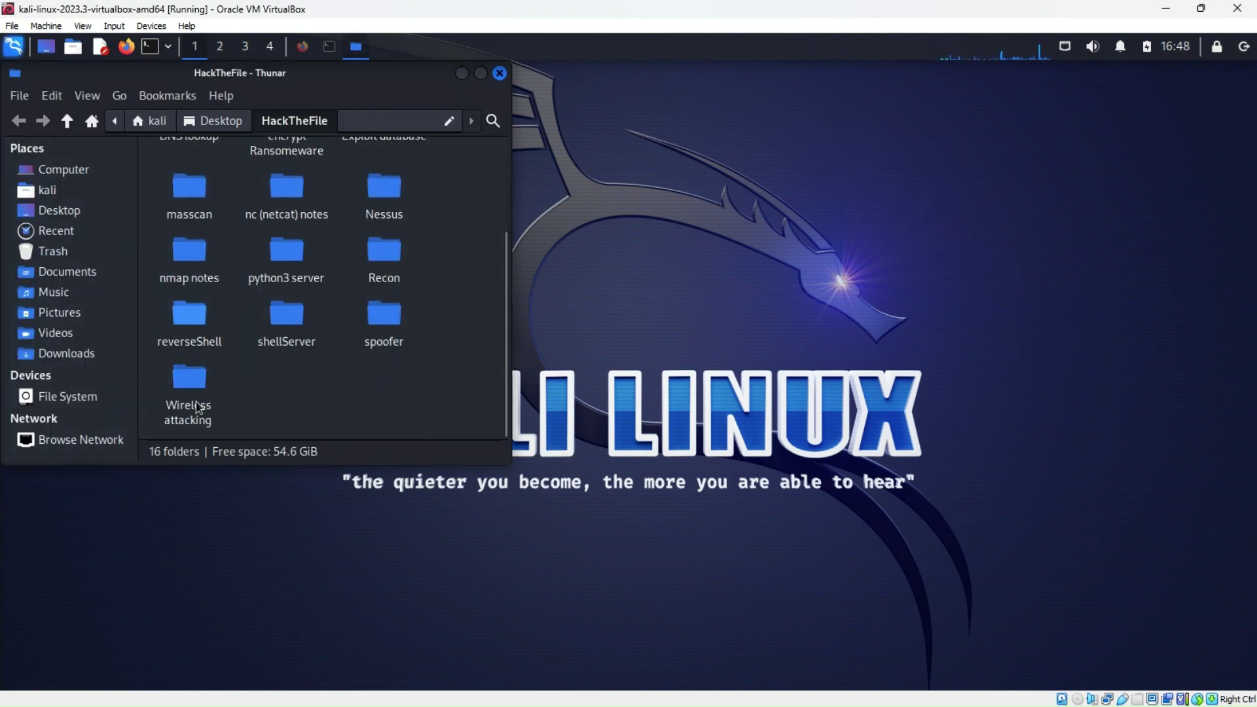
double_click(197, 257)
Paste the copied scripts folder into nmap notes beside instructions.txt
right_click(324, 222)
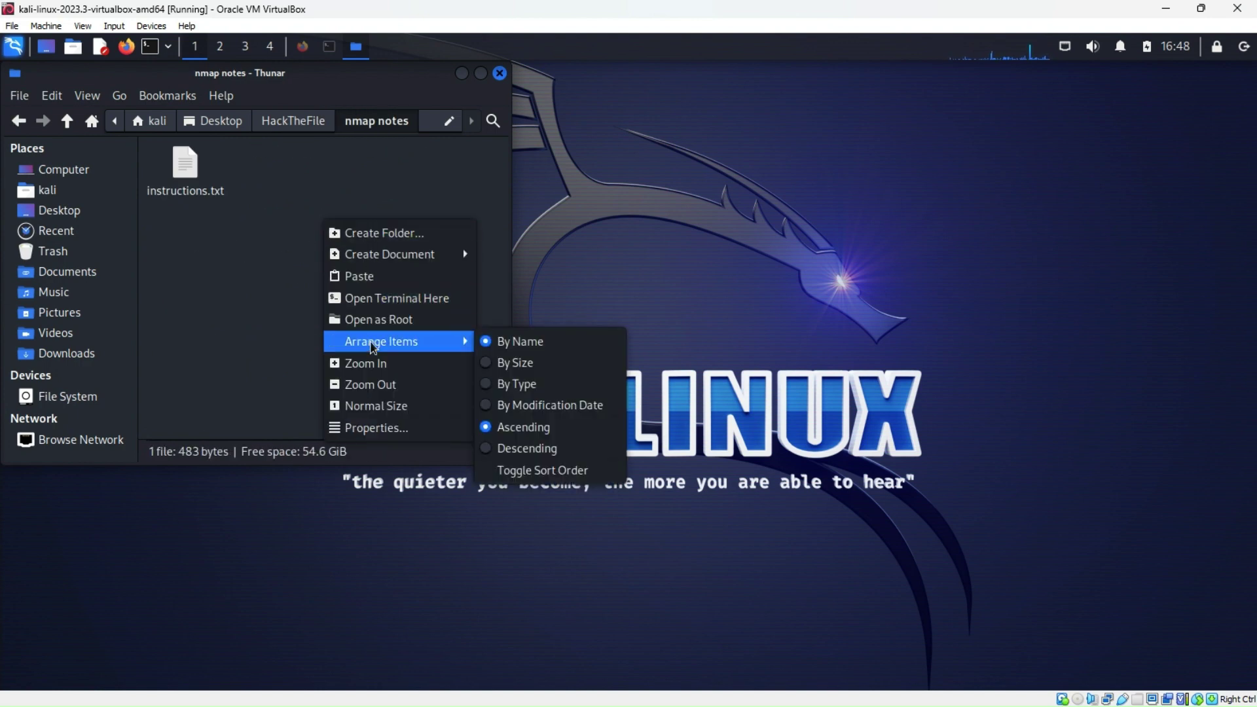
left_click(354, 273)
left_click(258, 257)
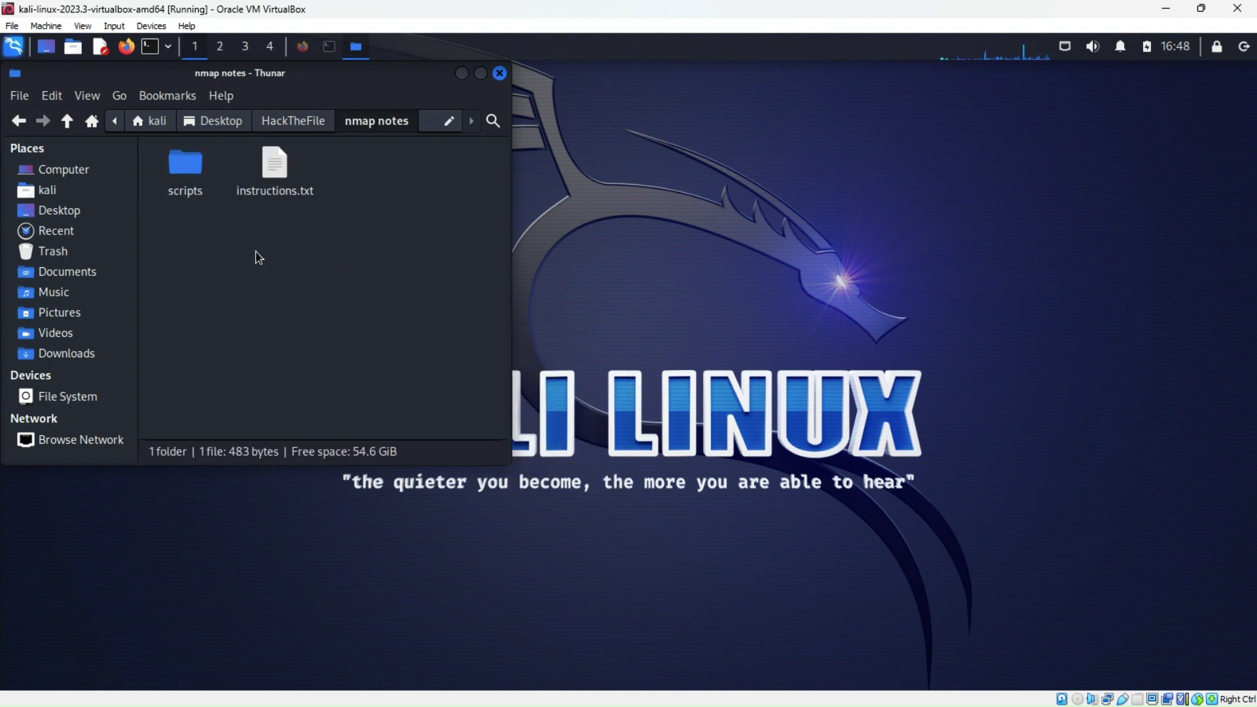
Open a terminal in the nmap notes folder
right_click(344, 261)
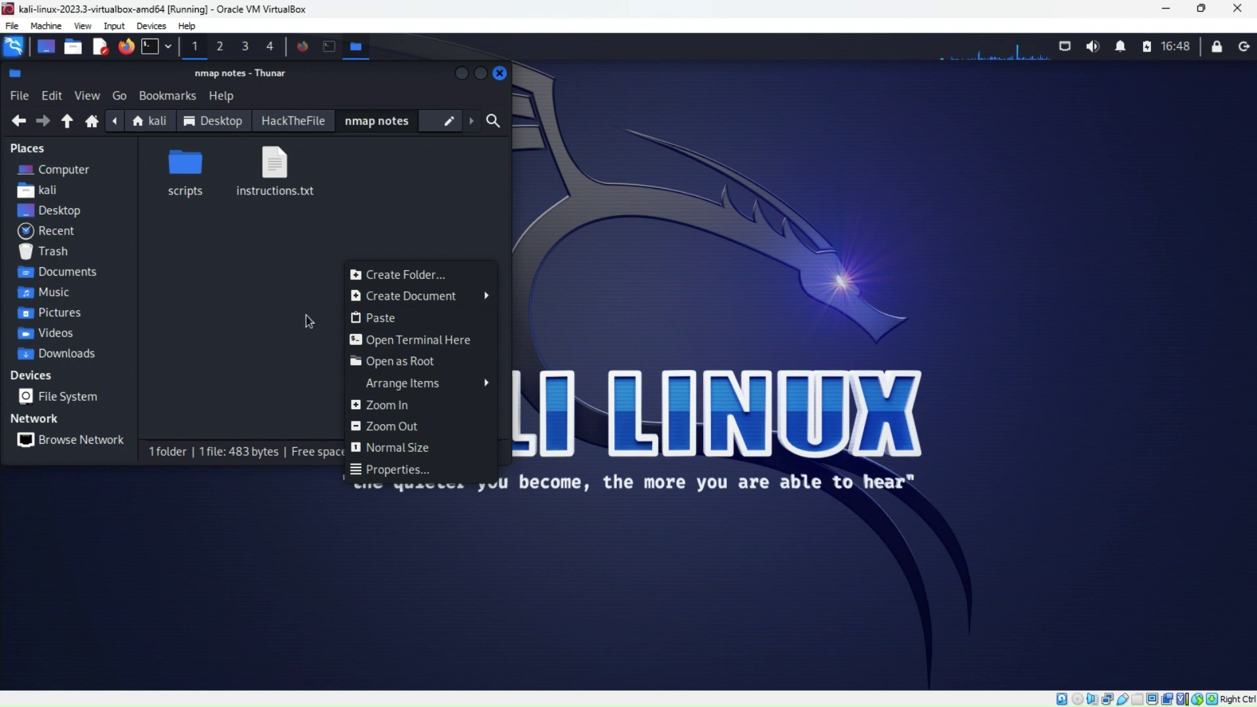
left_click(366, 211)
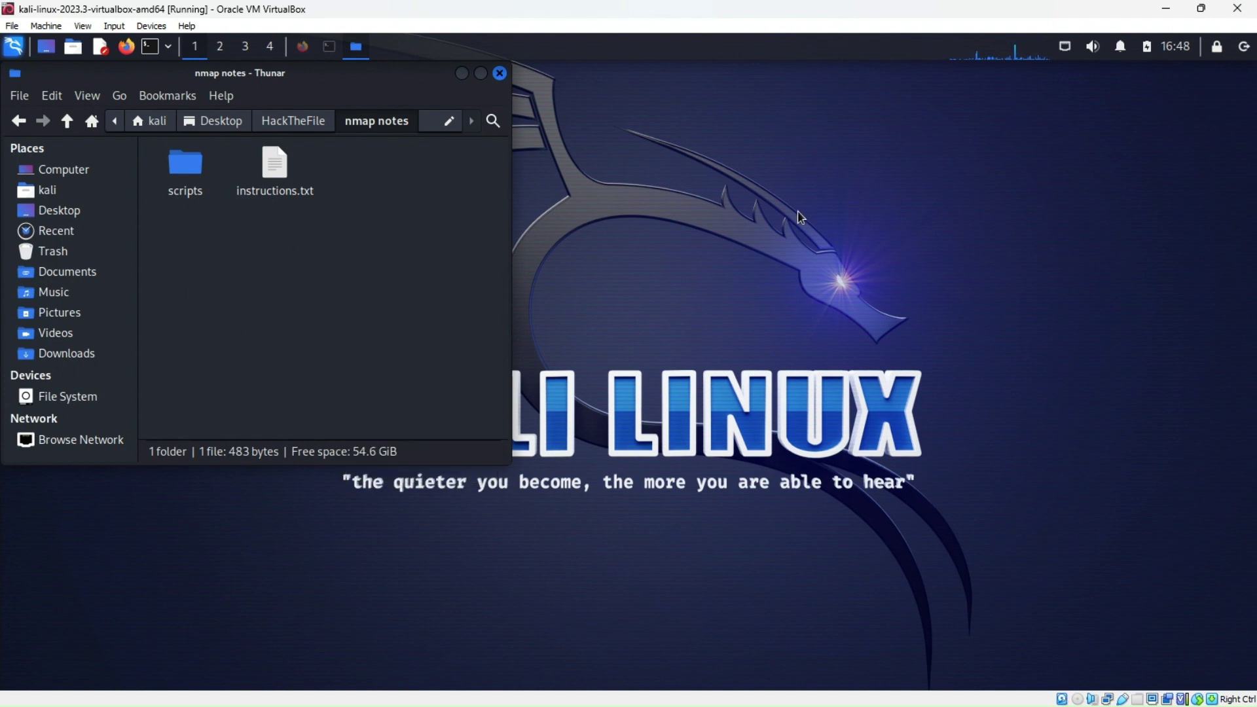
right_click(401, 226)
left_click(458, 305)
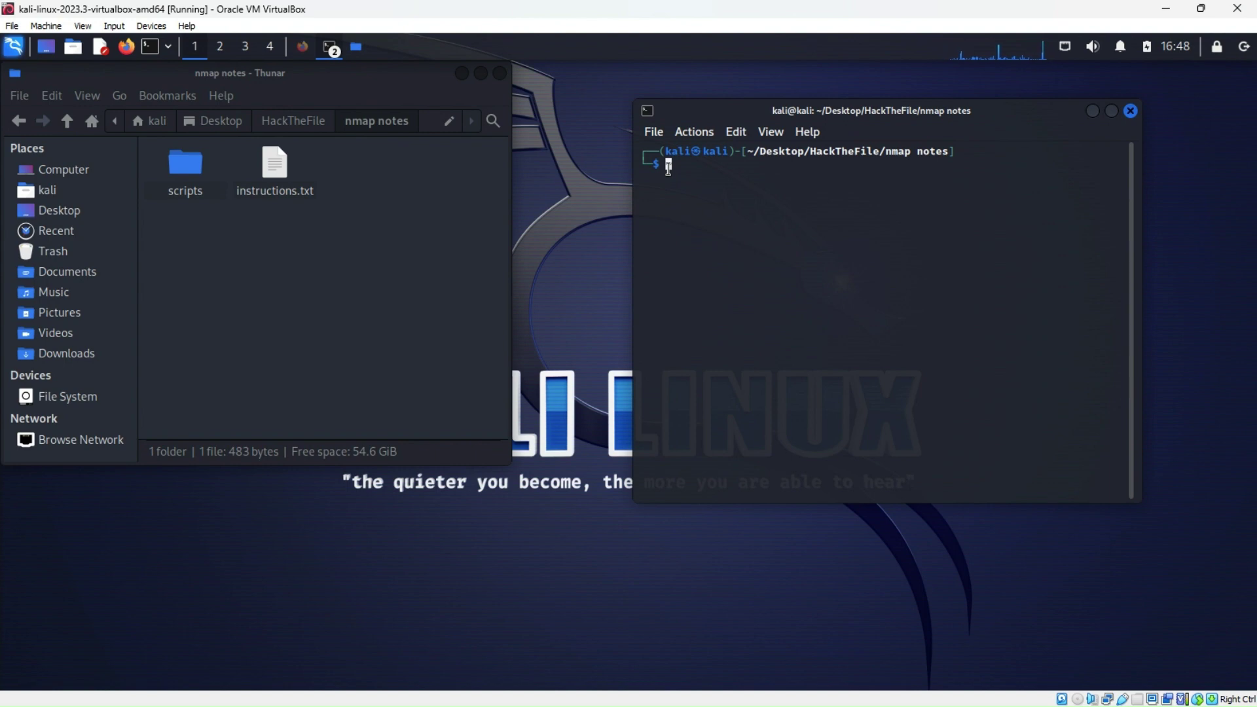
Type sudo nmap -sV --script V at the nmap notes terminal prompt
type("s")
type("udo")
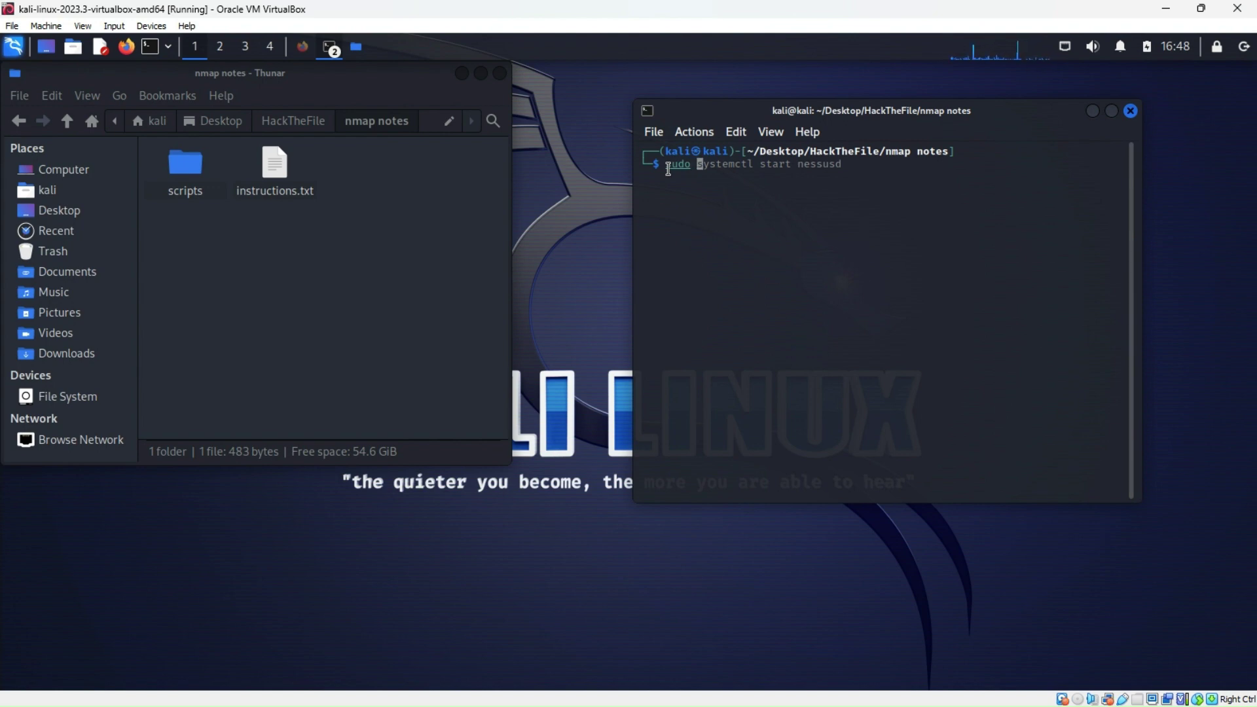
type(" nma")
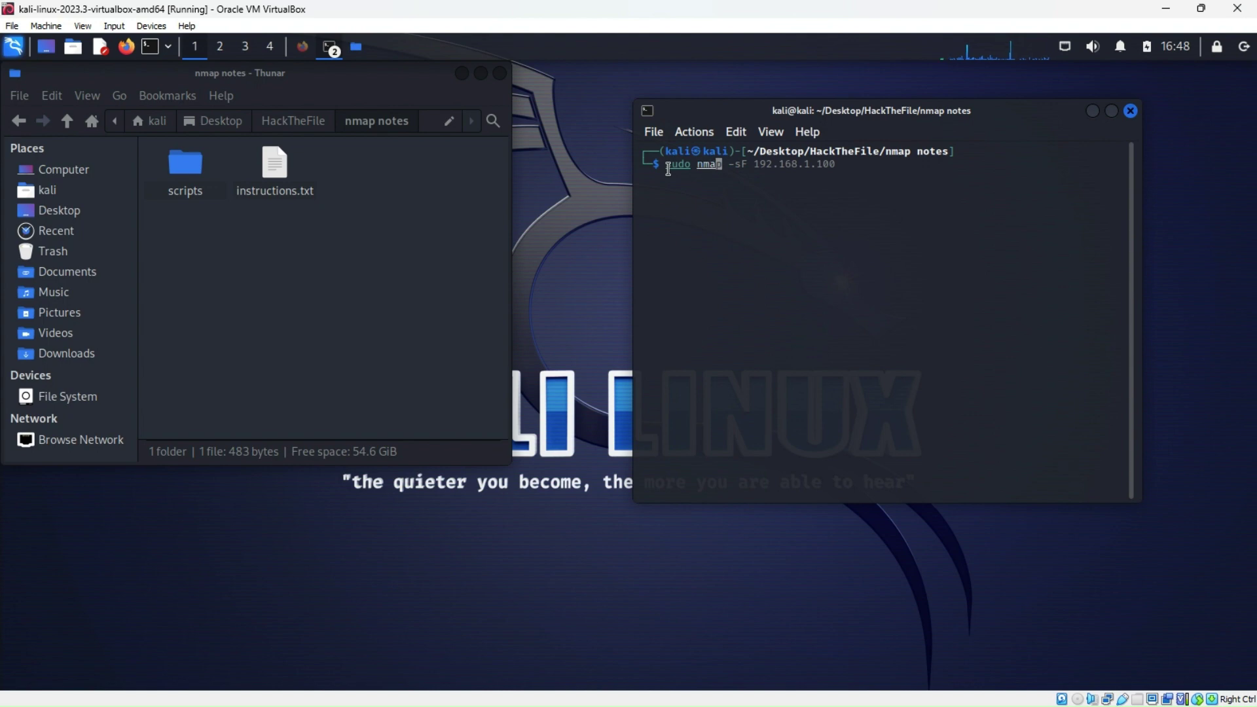
type("p -sV --script")
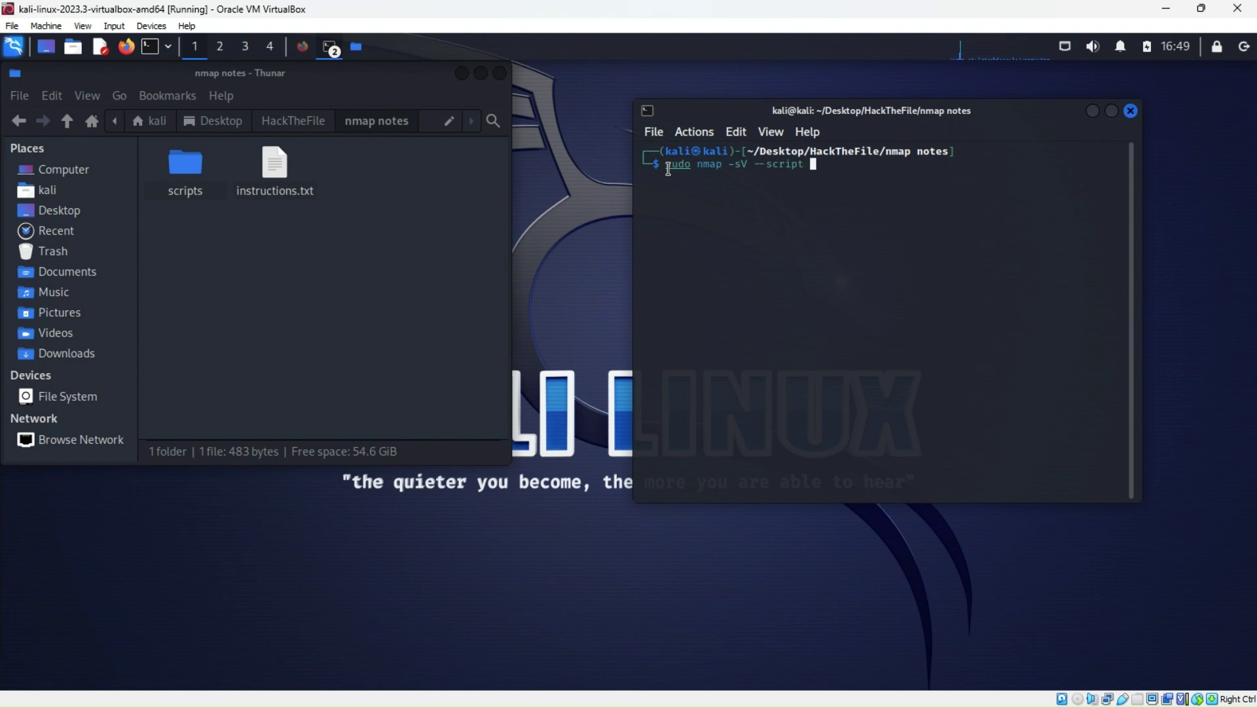
type(" V")
Close the terminal and paste all 606 .nse files from scripts directly into nmap notes
left_click(1131, 110)
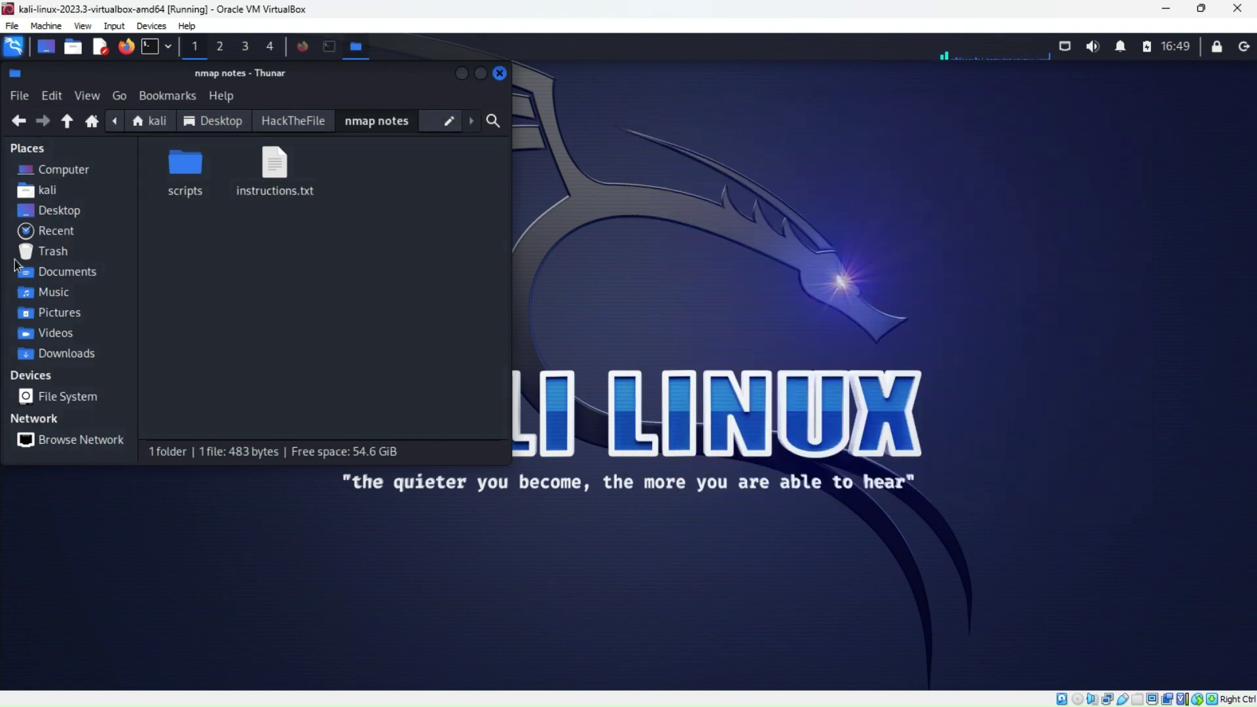
double_click(190, 176)
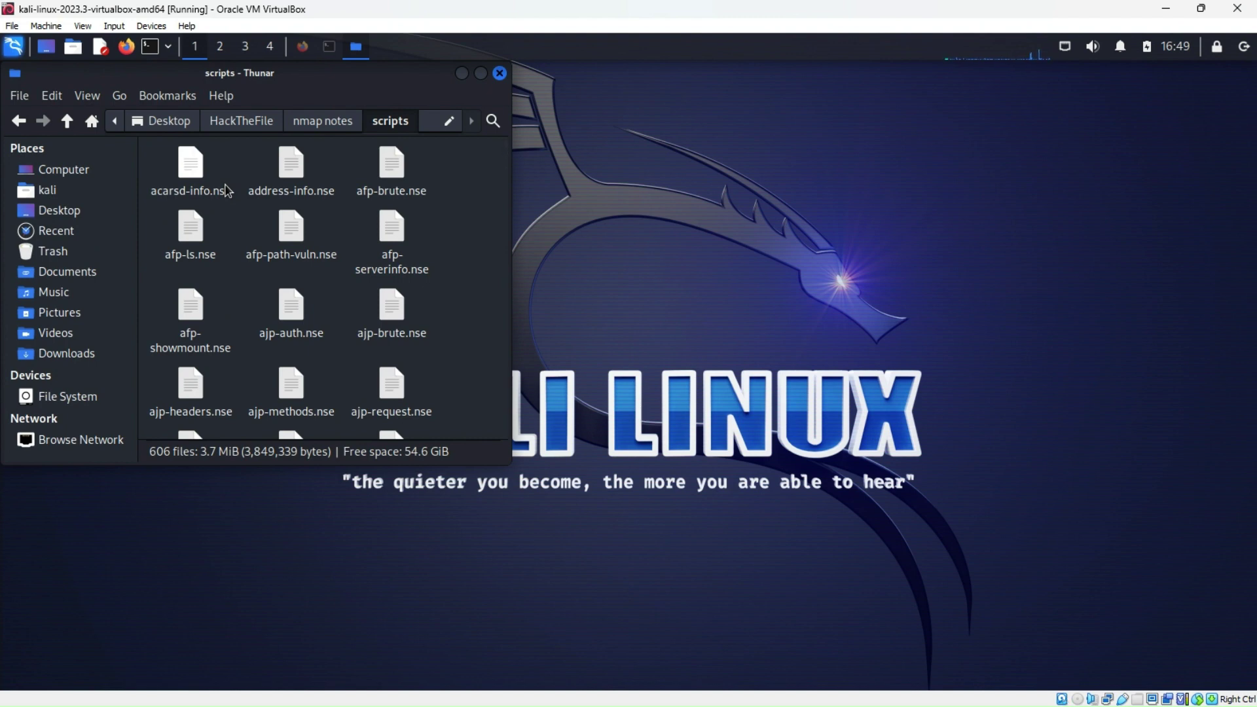
key("ctrl+a")
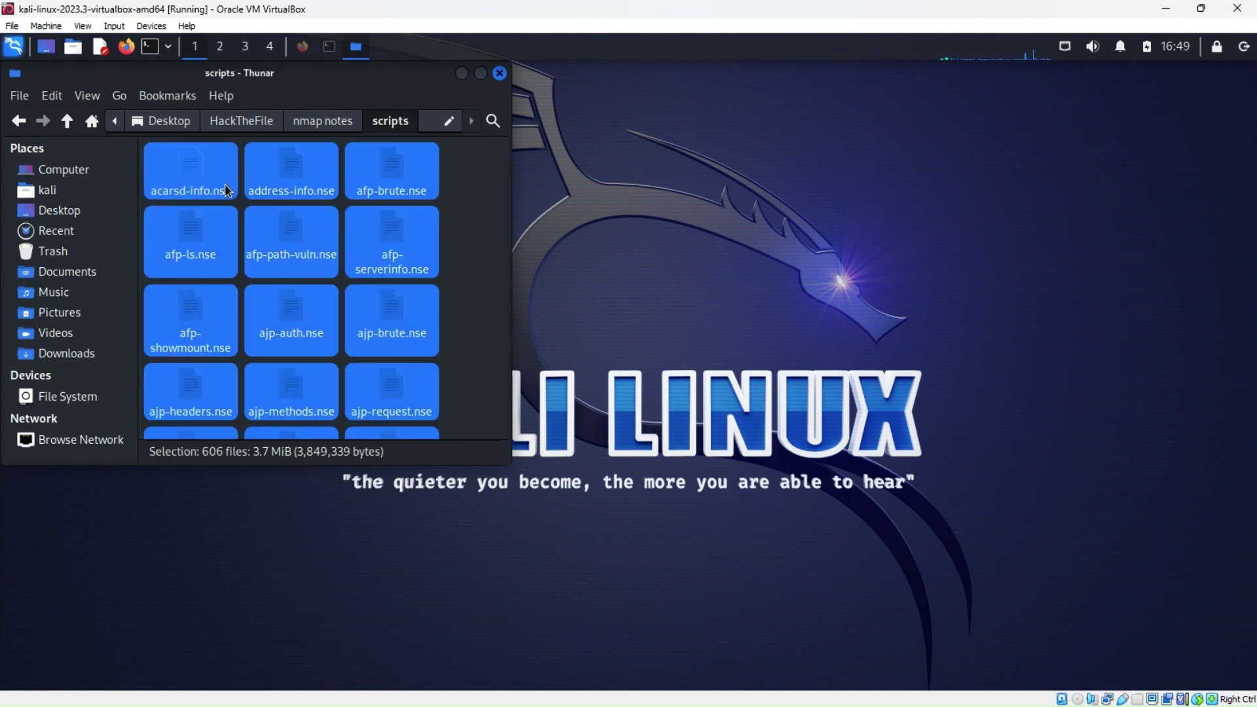
scroll(226, 188, "down", 20)
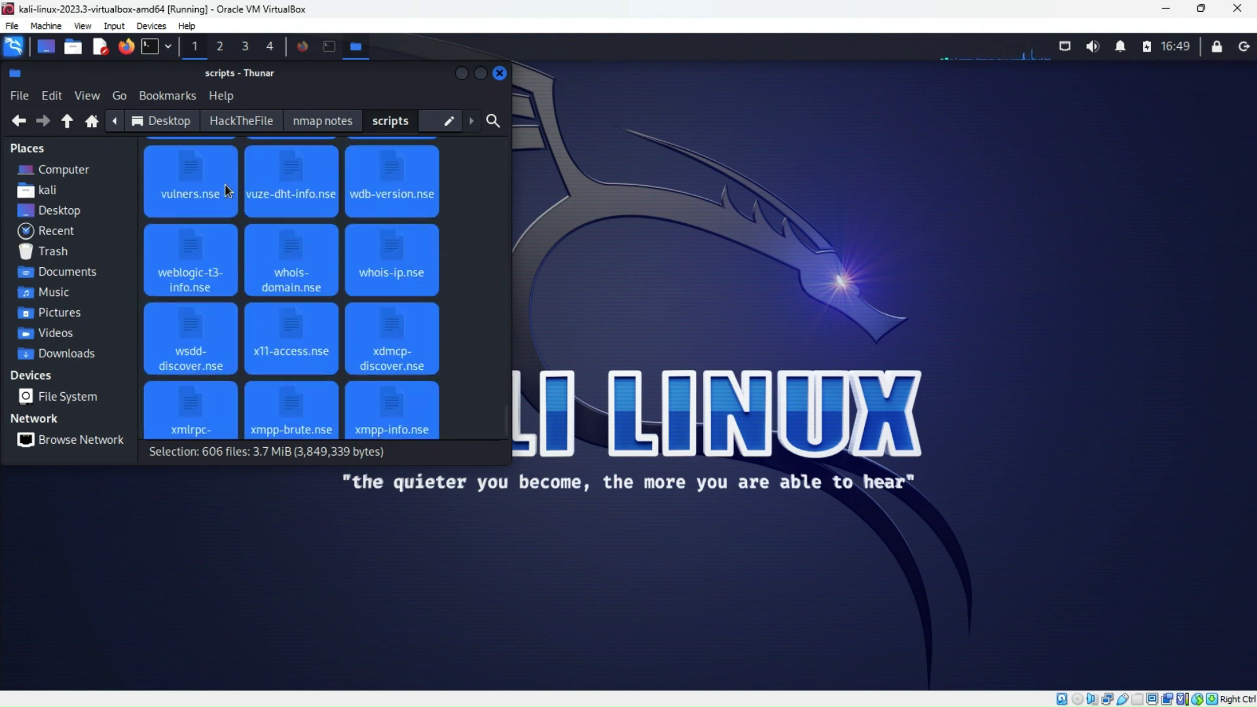
left_click(20, 121)
right_click(353, 242)
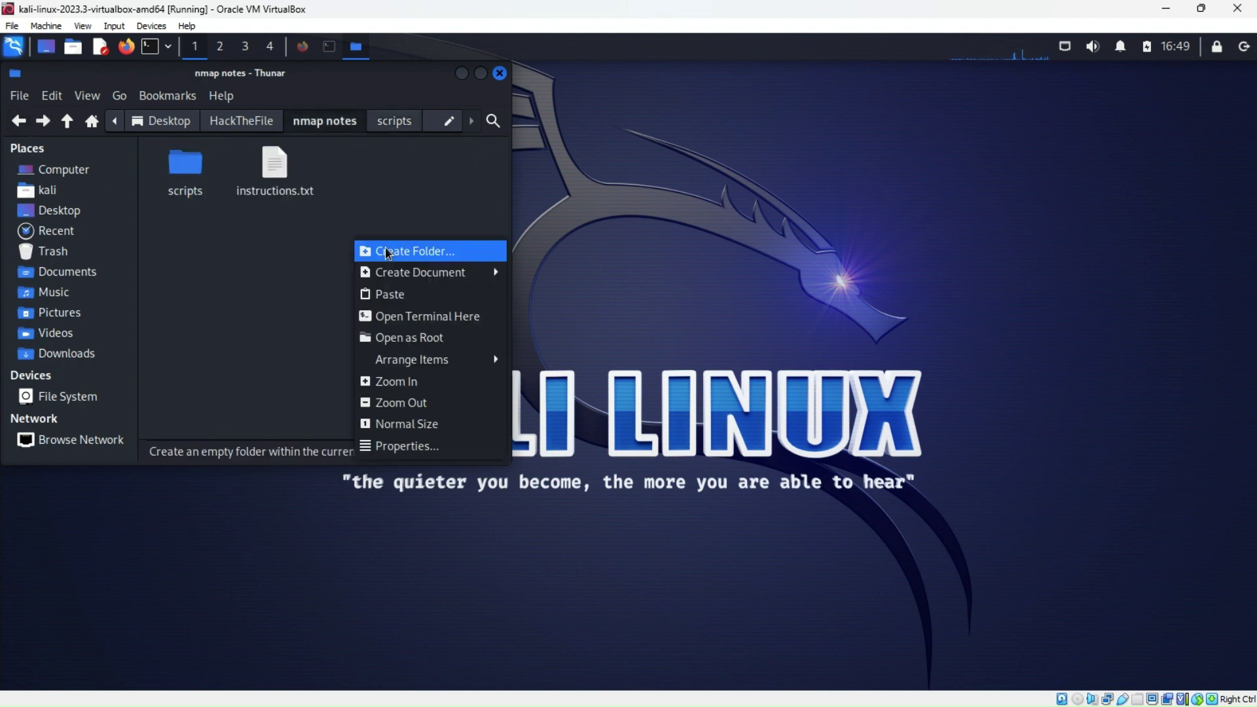
left_click(387, 290)
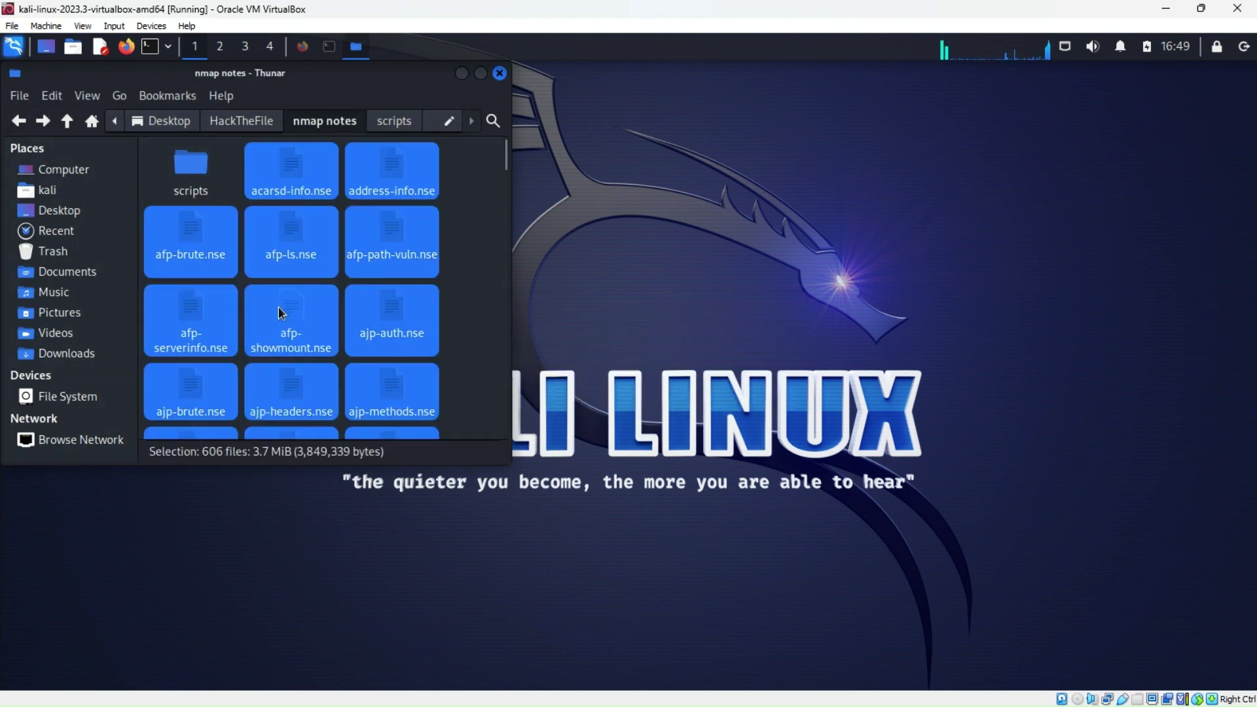
left_click(478, 222)
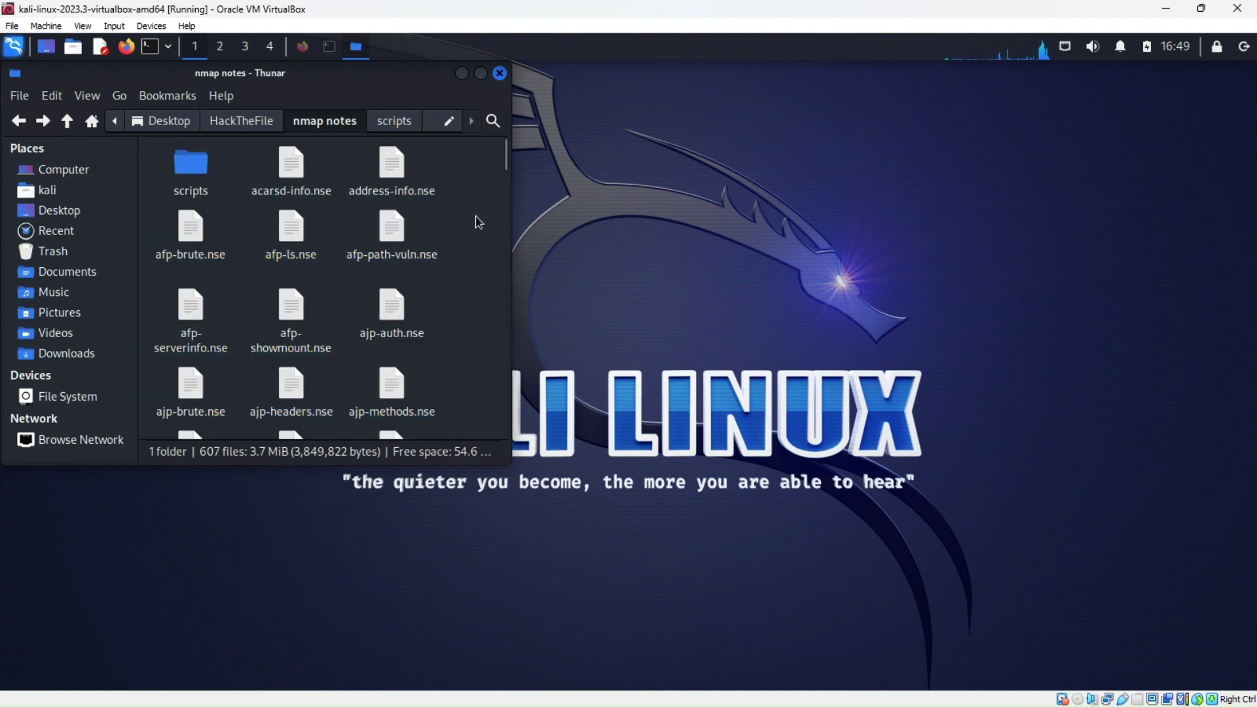
scroll(439, 262, "down", 10)
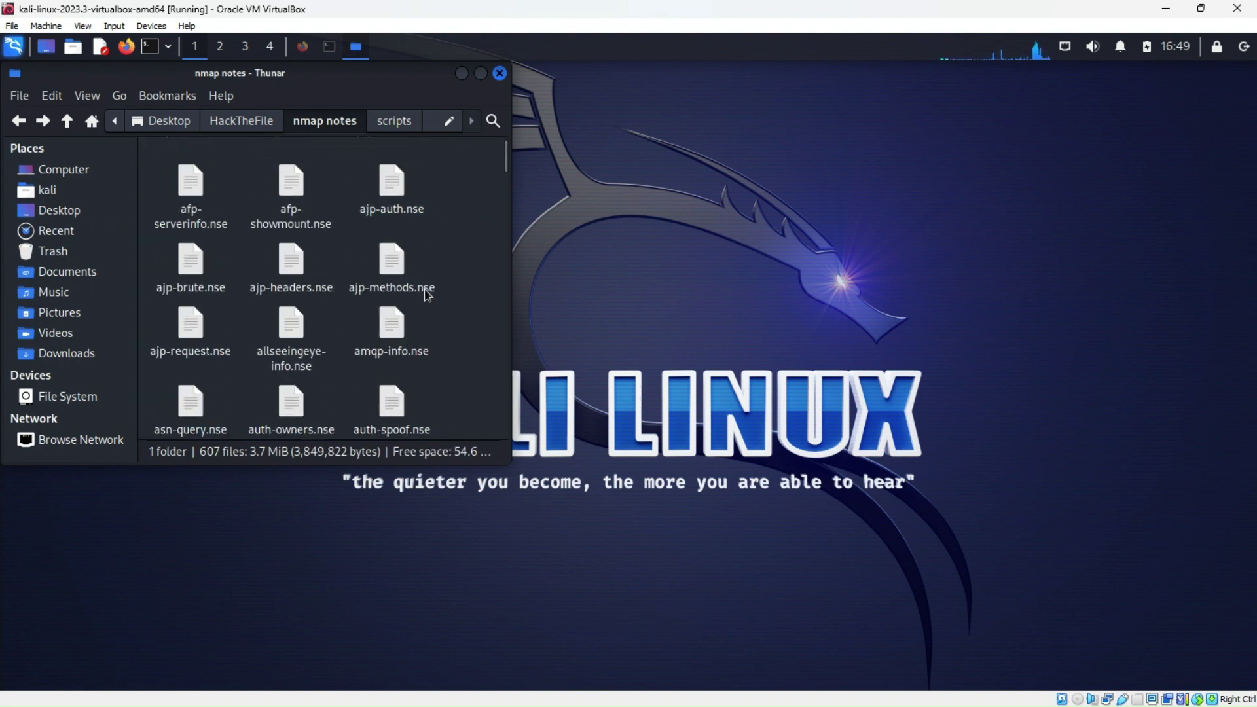
scroll(422, 292, "down", 3)
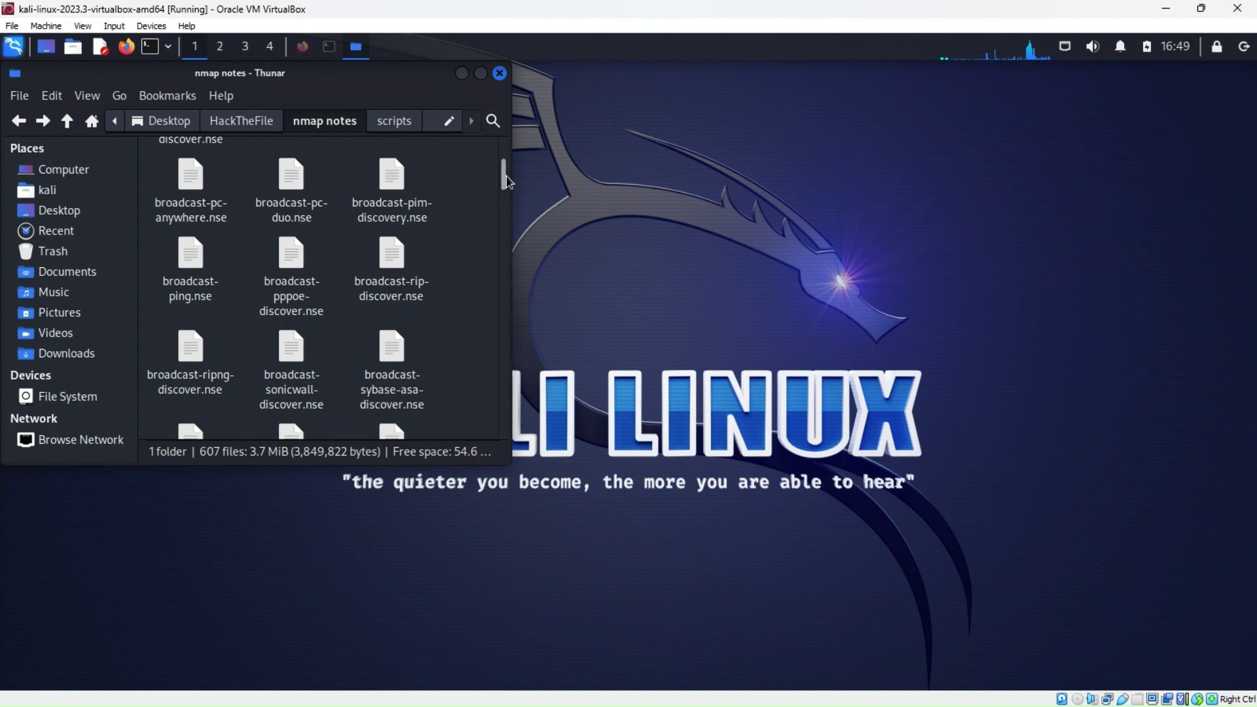
mouse_move(504, 173)
left_mouse_down()
mouse_move(508, 428)
mouse_move(496, 152)
left_mouse_up()
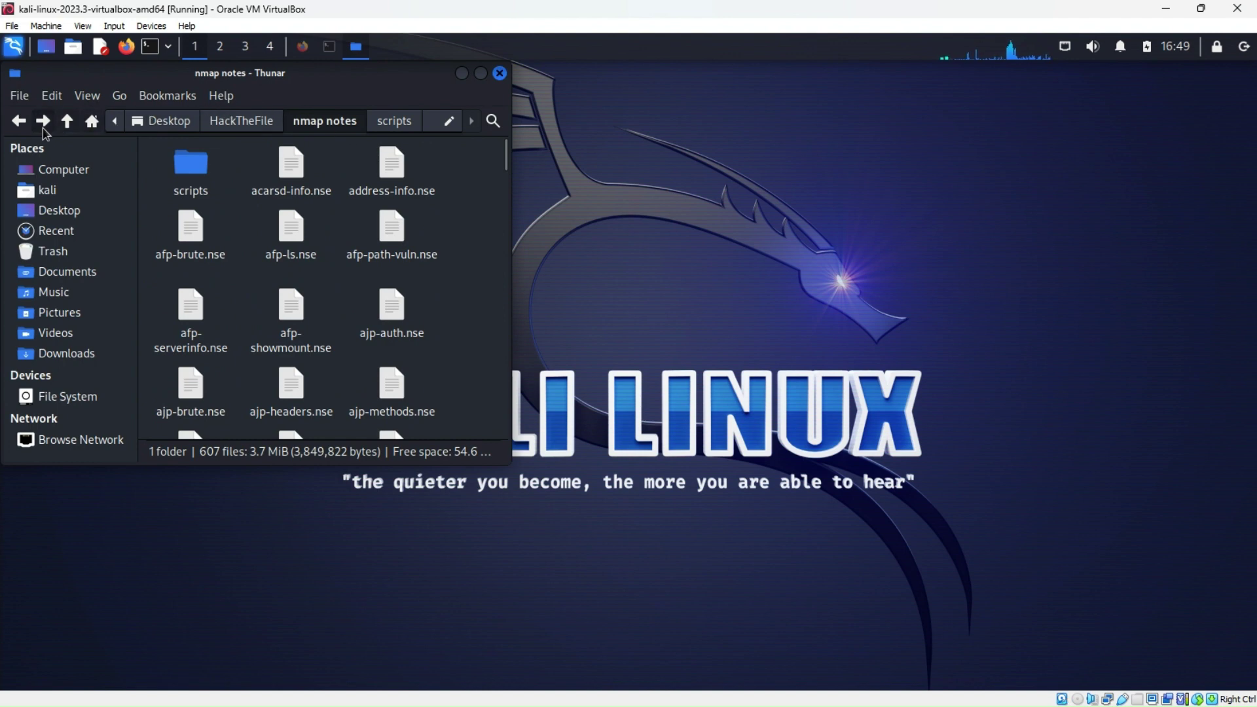
Reopen nmap notes and scroll through the .nse files down to instructions.txt
left_click(18, 124)
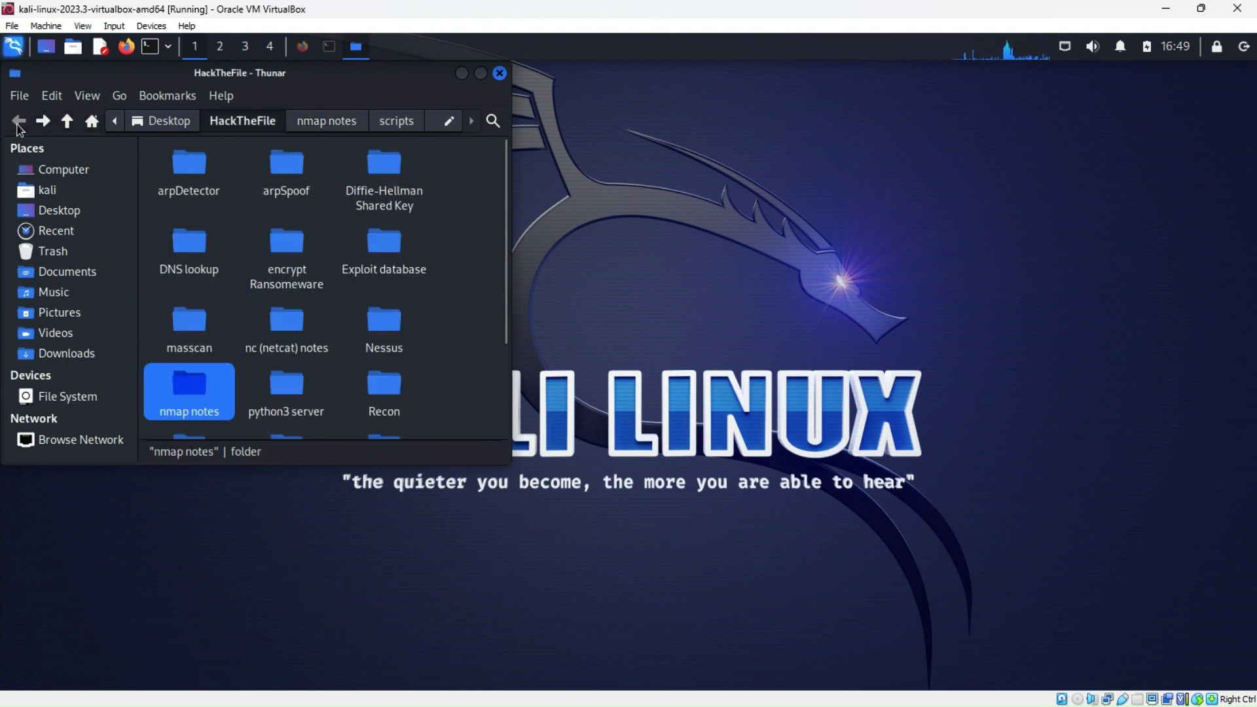
double_click(199, 385)
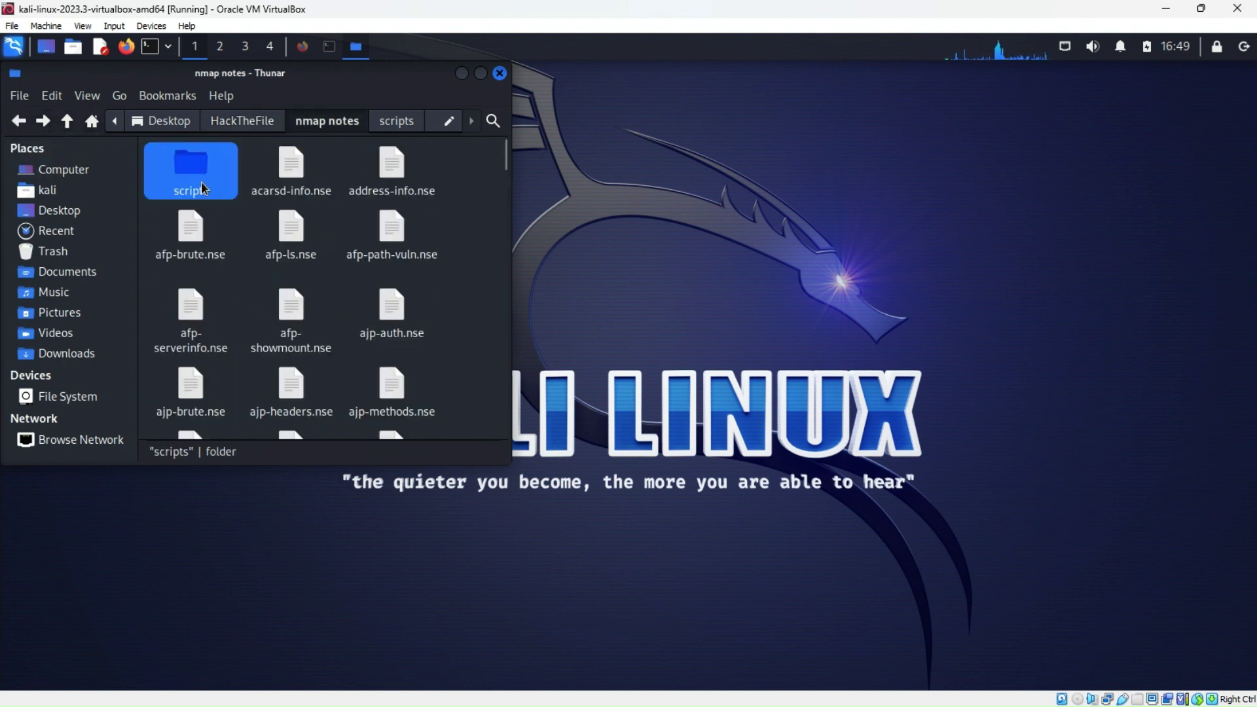
scroll(350, 352, "down", 2)
scroll(350, 351, "down", 20)
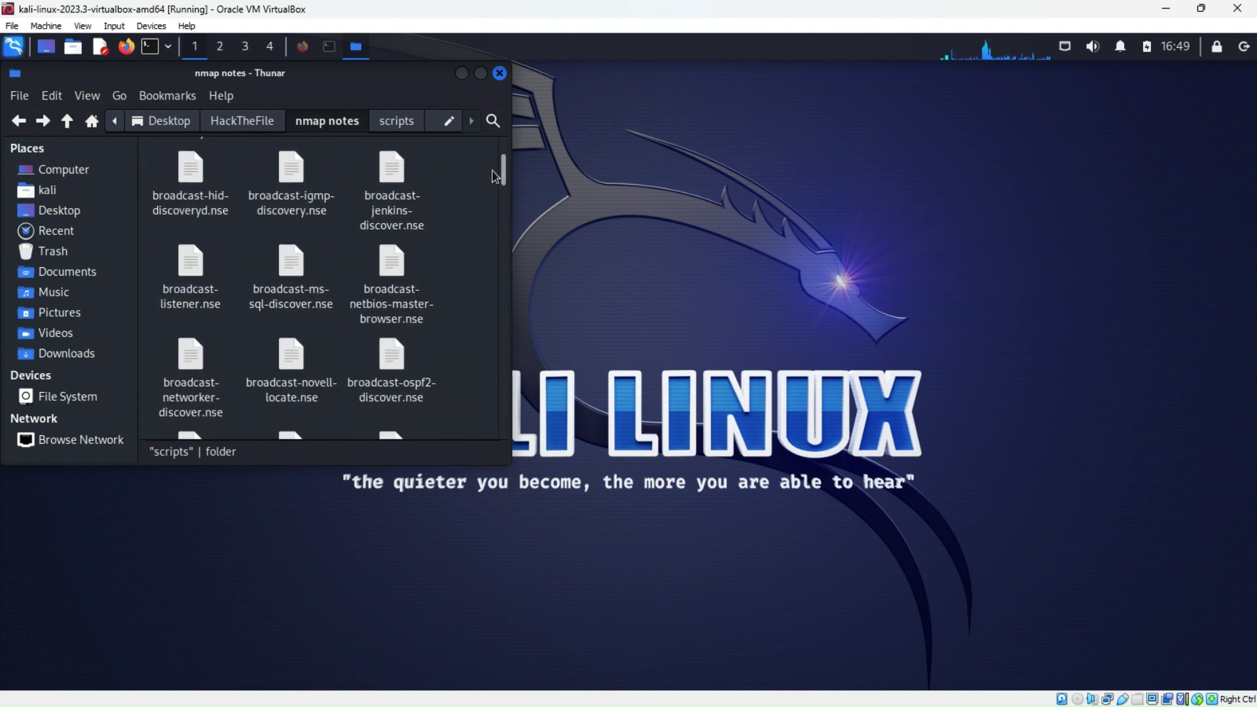
scroll(446, 237, "up", 20)
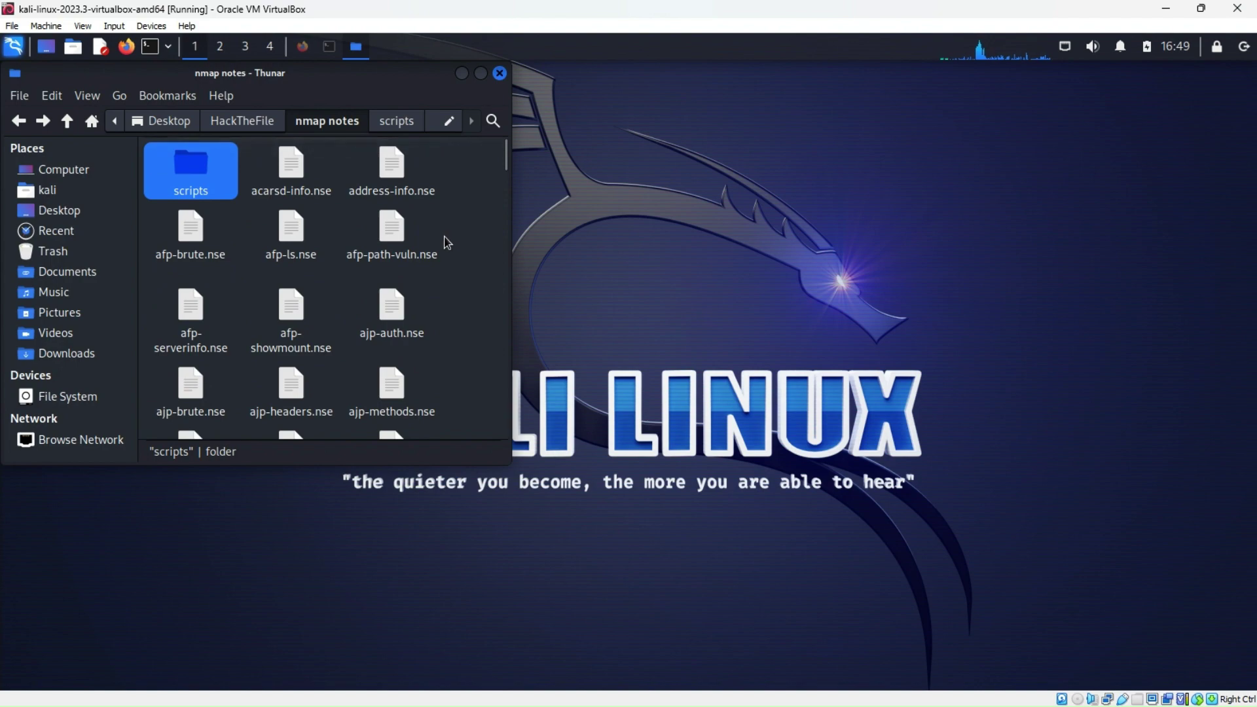
mouse_move(506, 157)
left_mouse_down()
mouse_move(516, 425)
mouse_move(513, 215)
left_mouse_up()
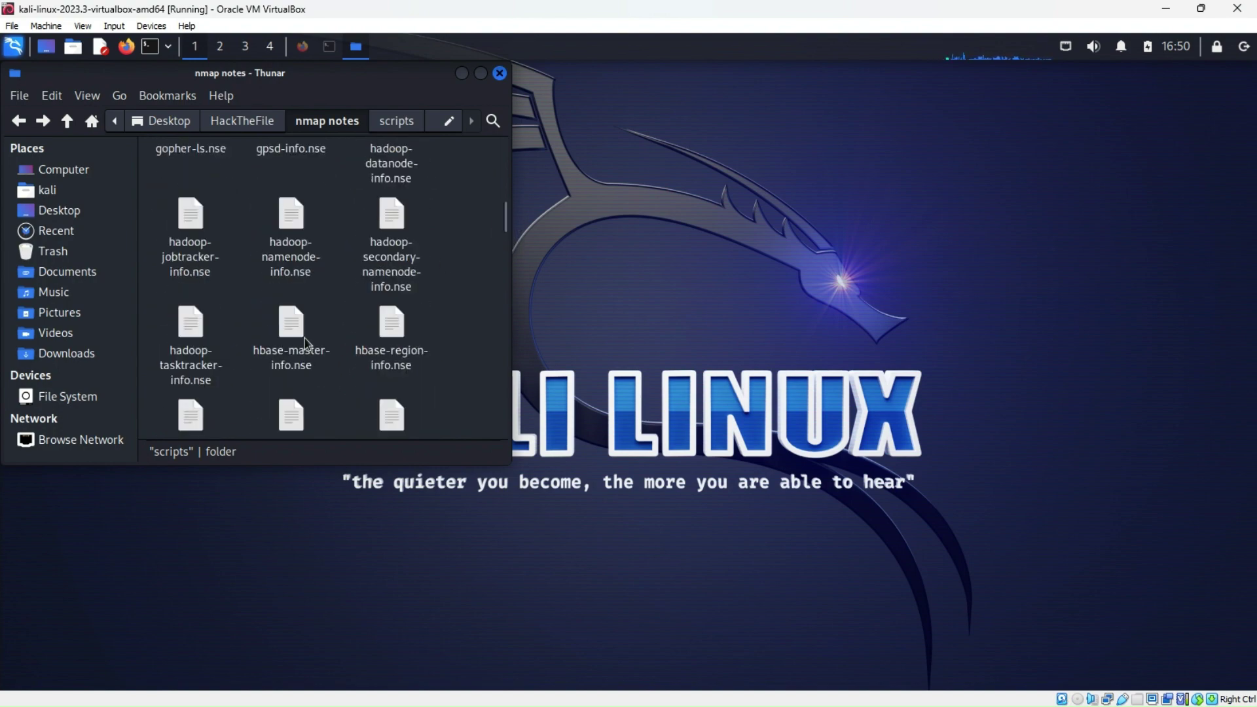
scroll(308, 341, "down", 4)
scroll(310, 340, "down", 5)
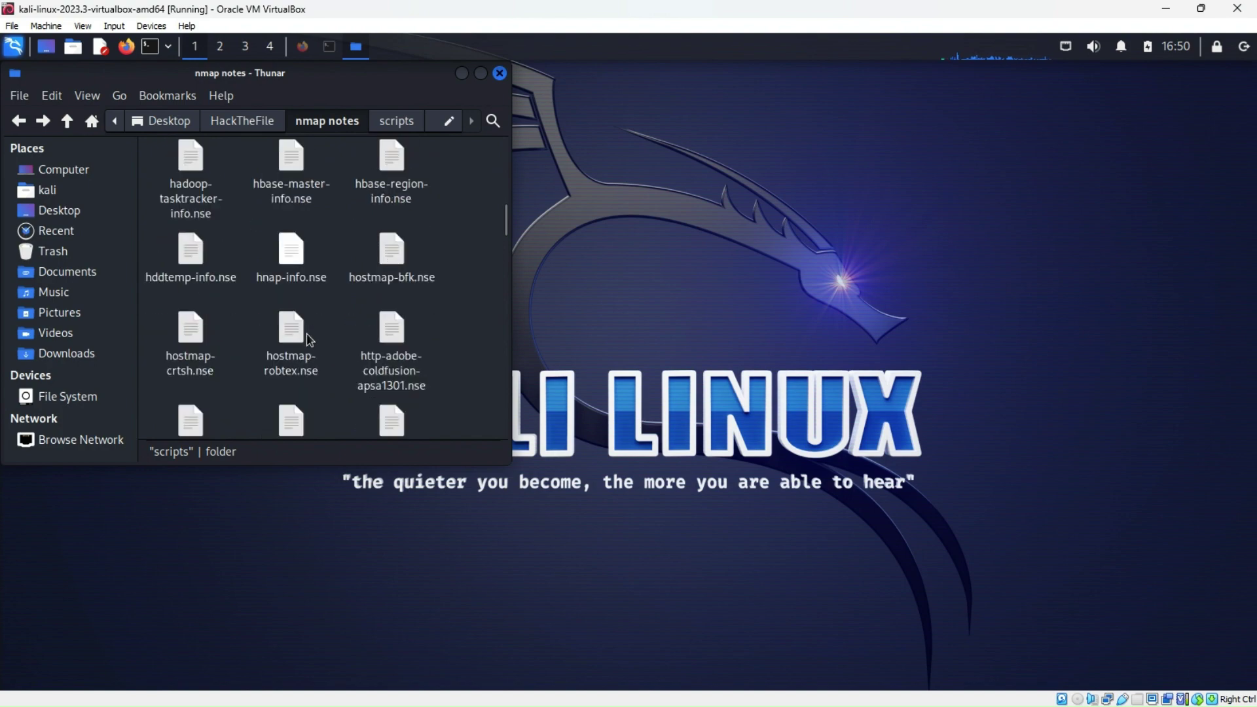
scroll(309, 340, "down", 8)
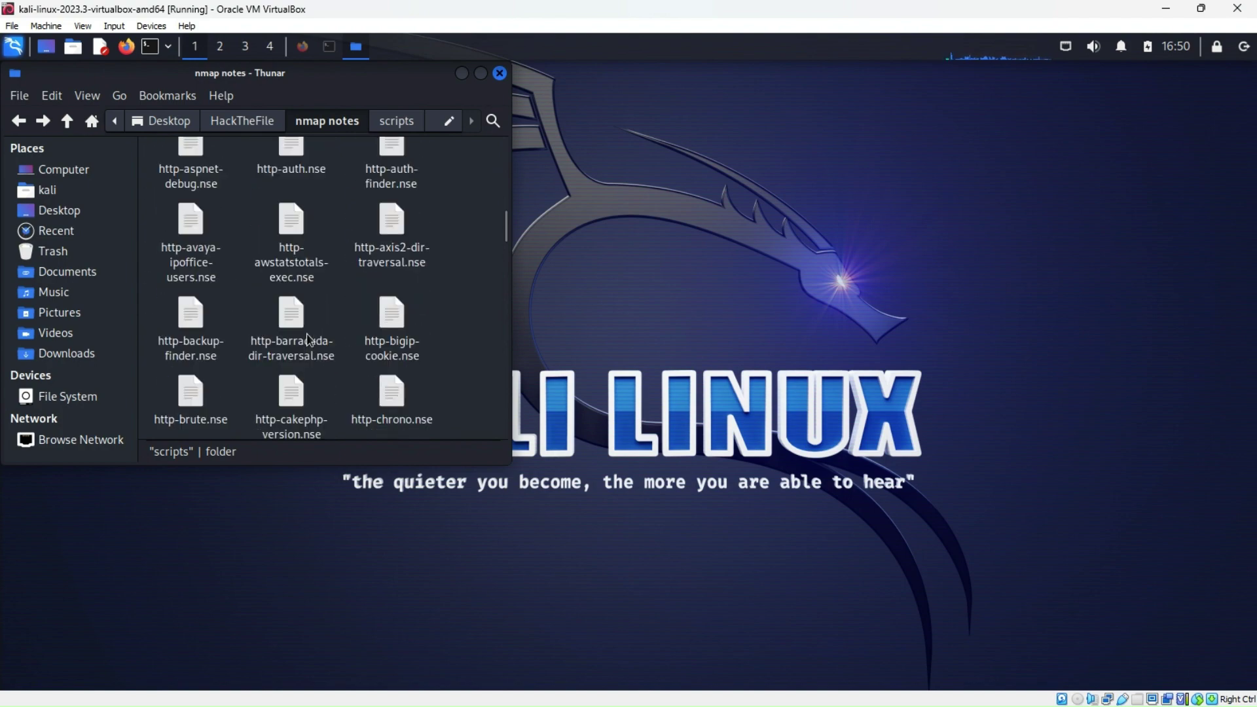
scroll(310, 340, "down", 8)
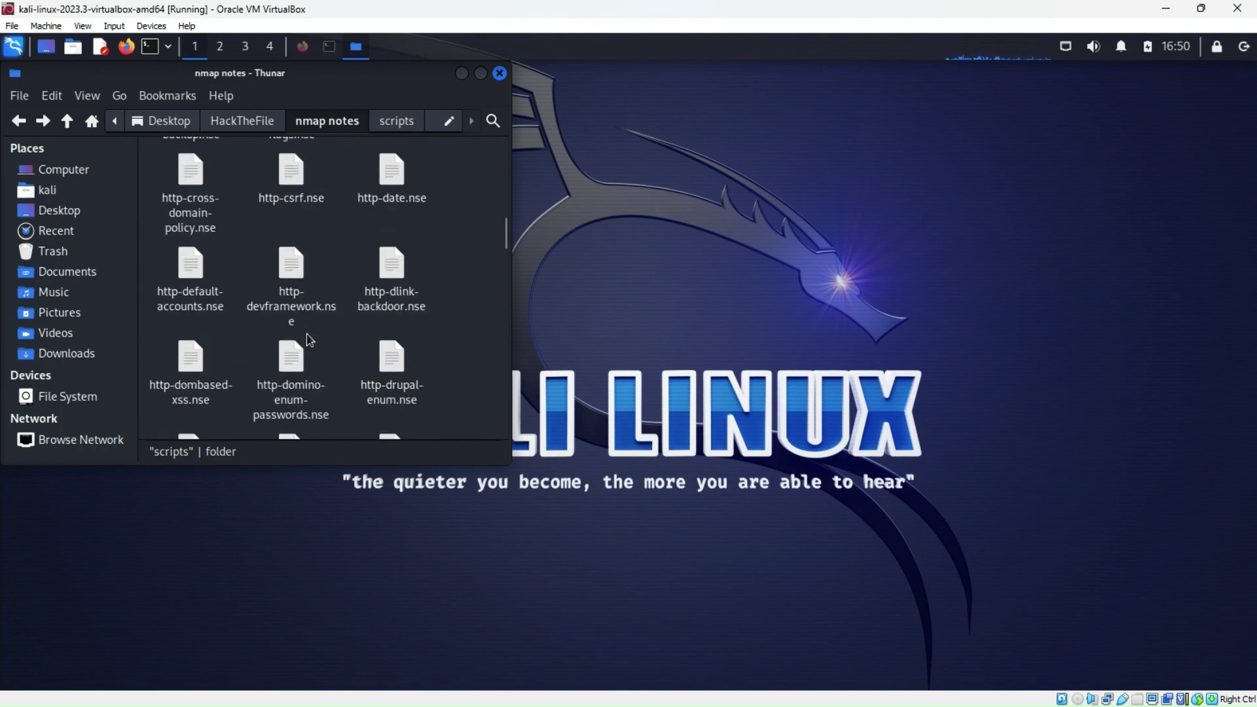
scroll(309, 340, "down", 8)
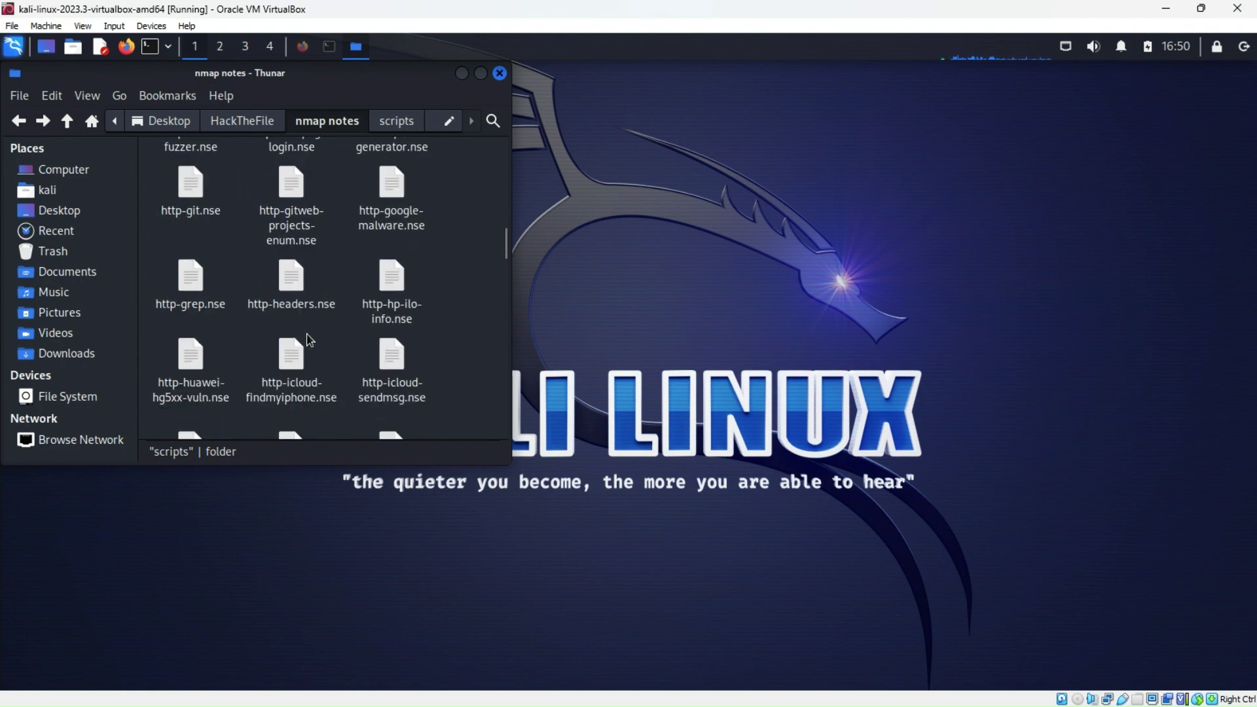
scroll(309, 340, "down", 8)
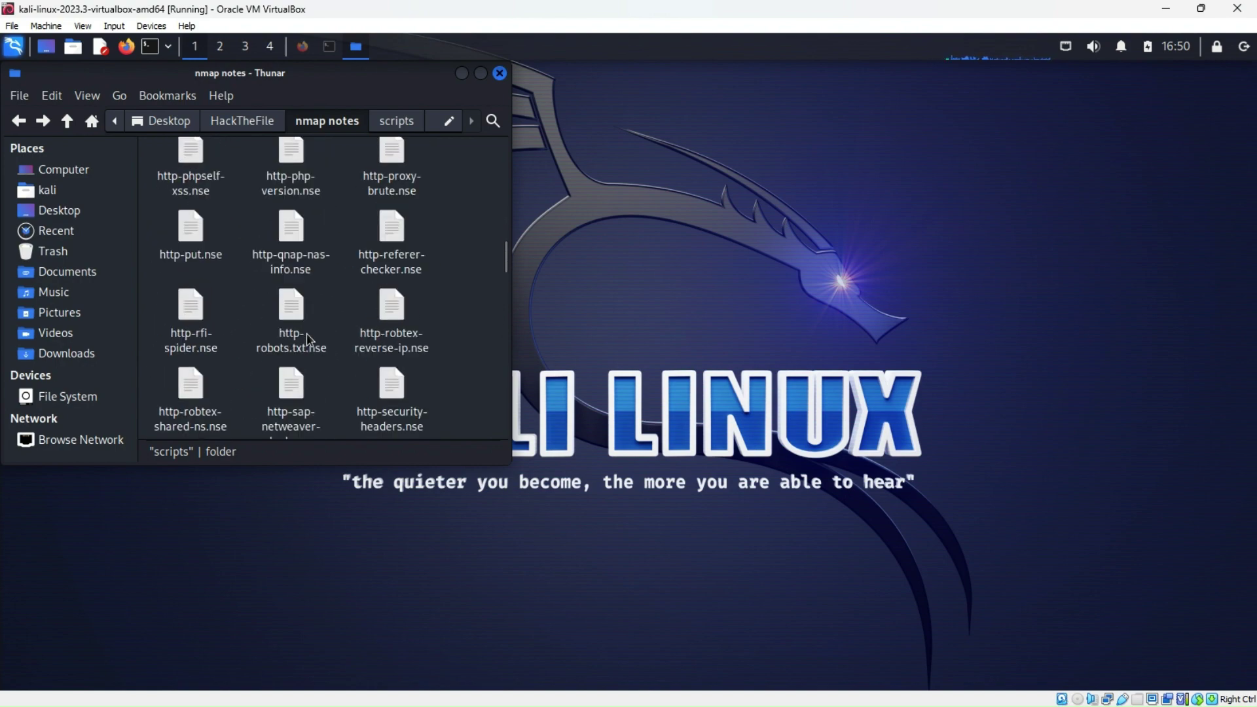
scroll(310, 339, "down", 8)
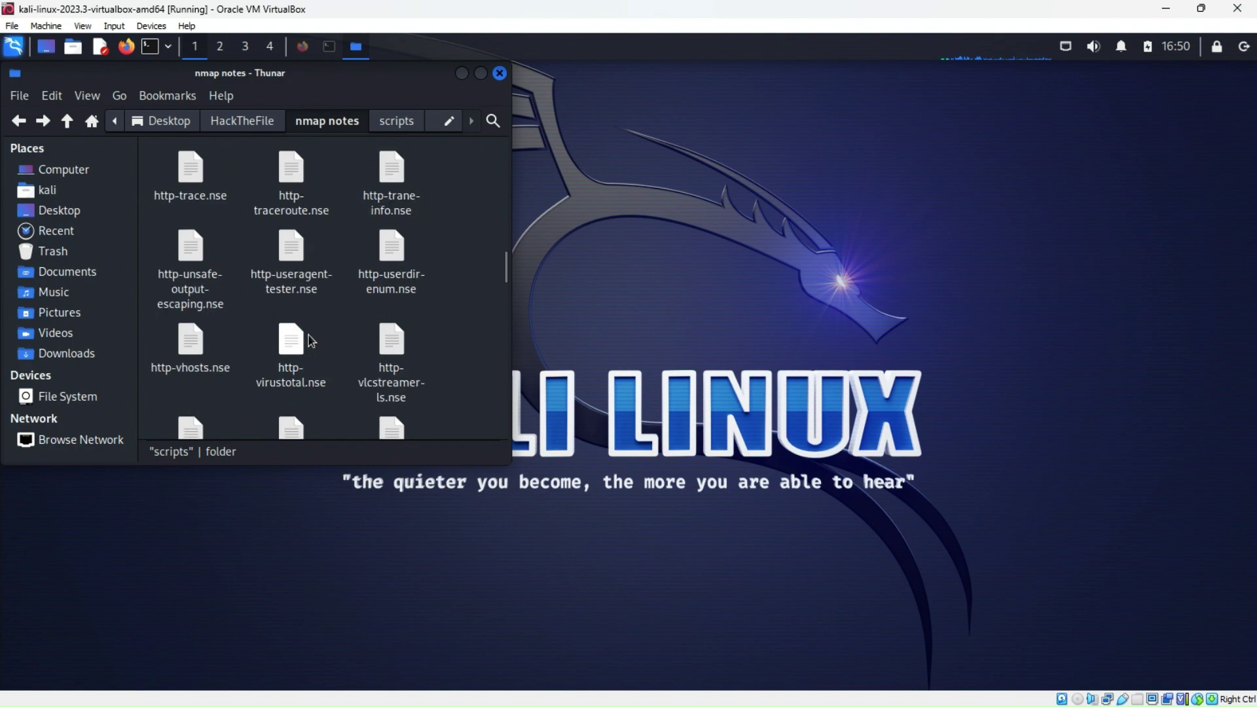
scroll(309, 335, "down", 4)
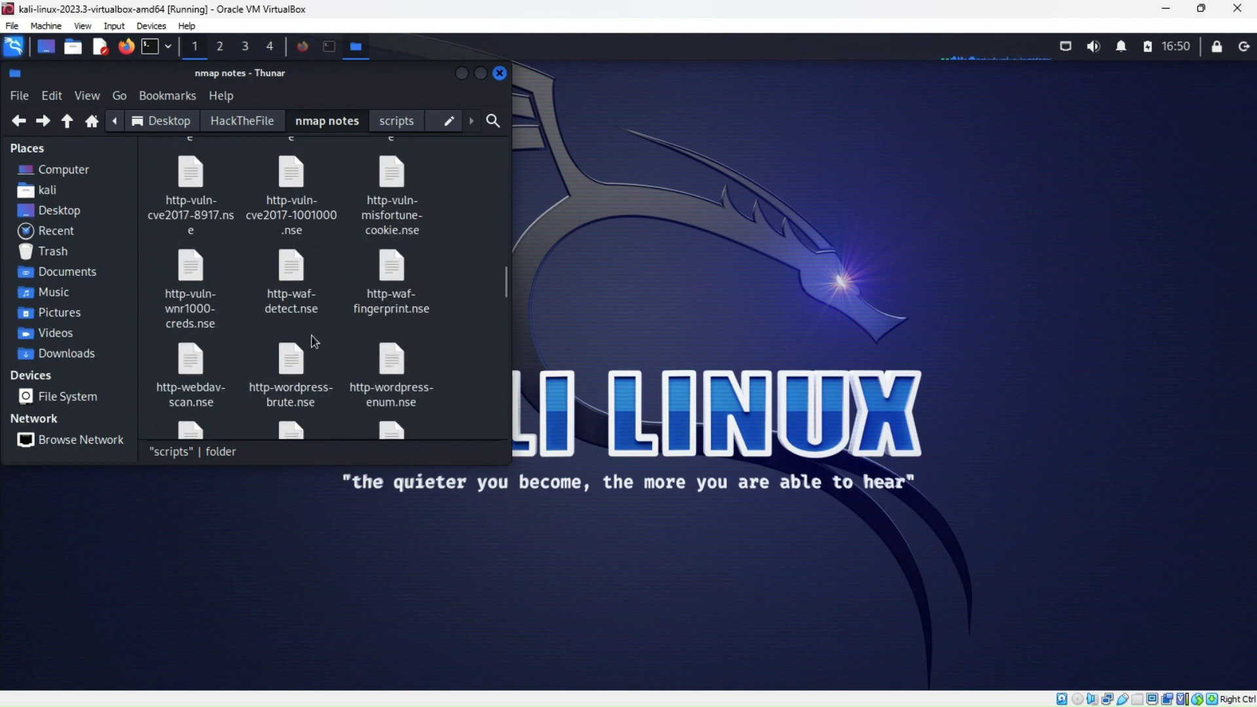
left_click_drag(506, 280, 505, 289)
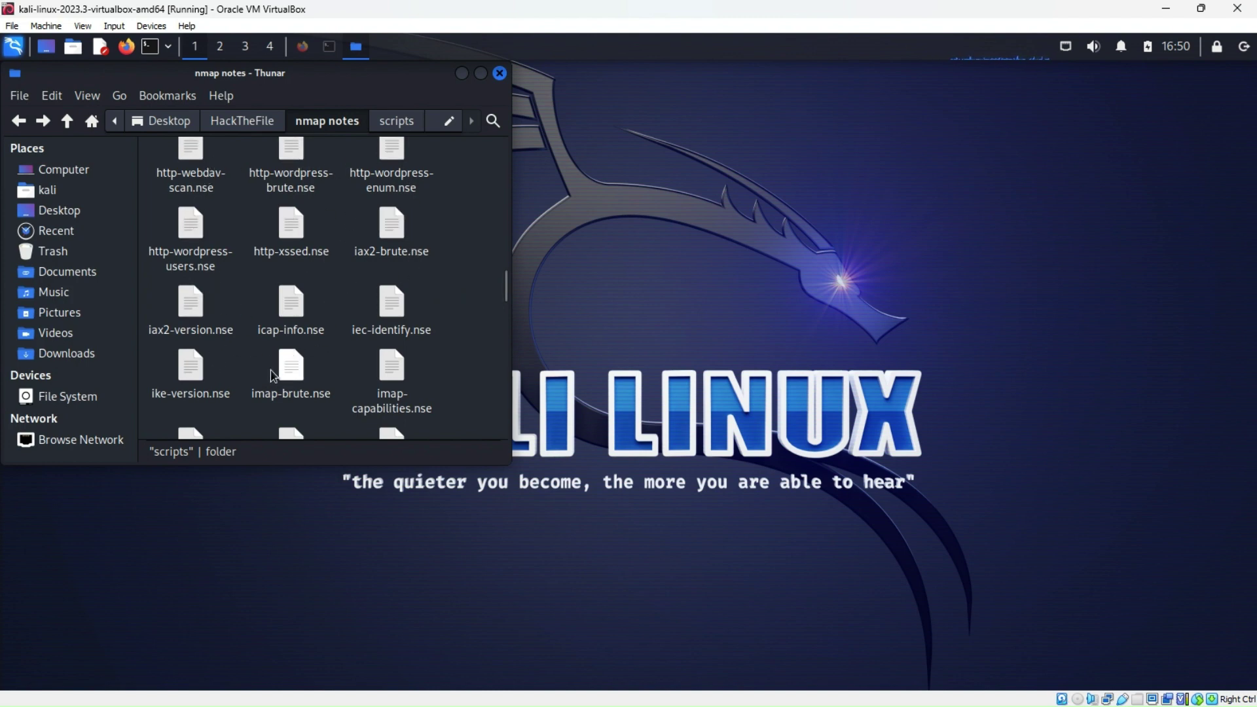
scroll(271, 371, "down", 1)
scroll(270, 370, "down", 3)
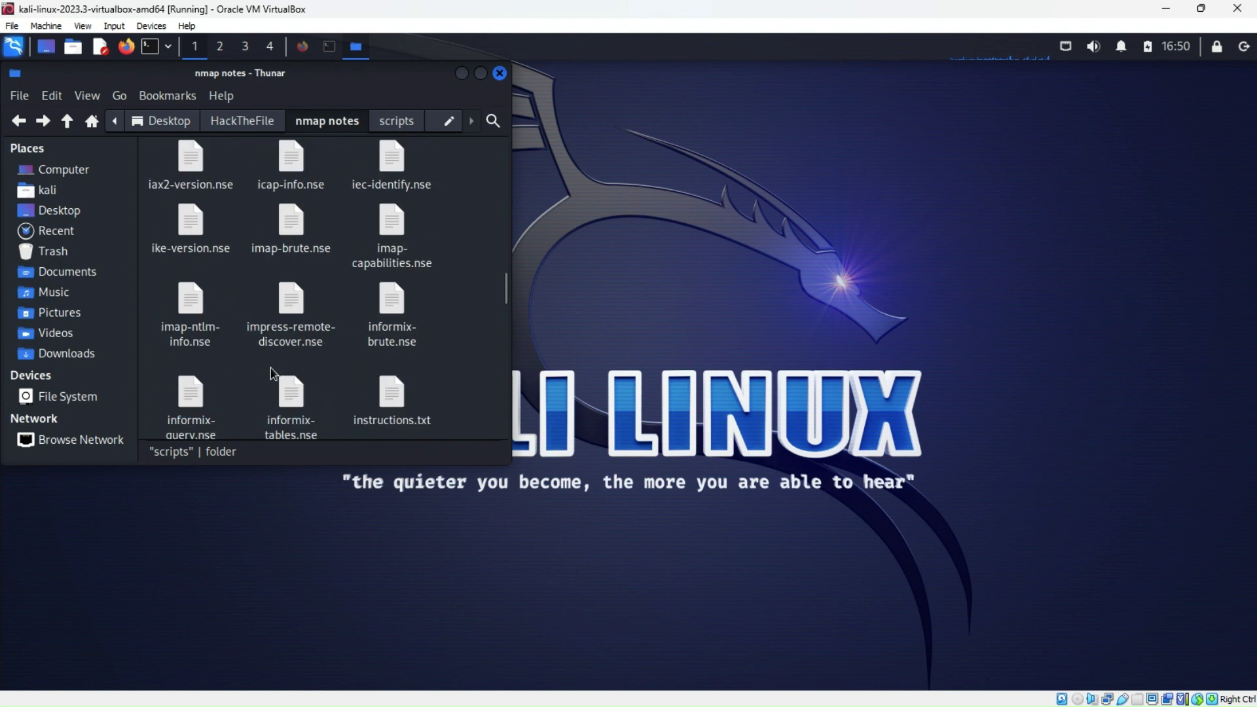
scroll(271, 371, "down", 1)
Cut instructions.txt from nmap notes and paste it onto the desktop
right_click(393, 313)
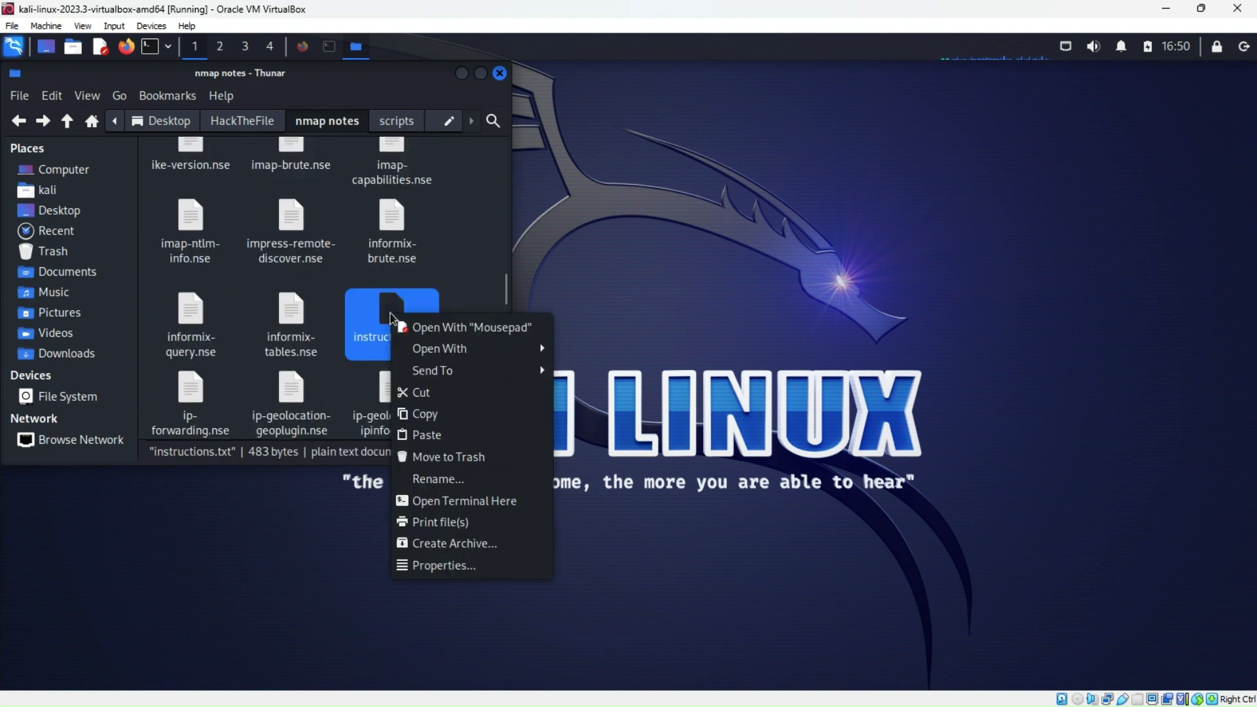
left_click(431, 393)
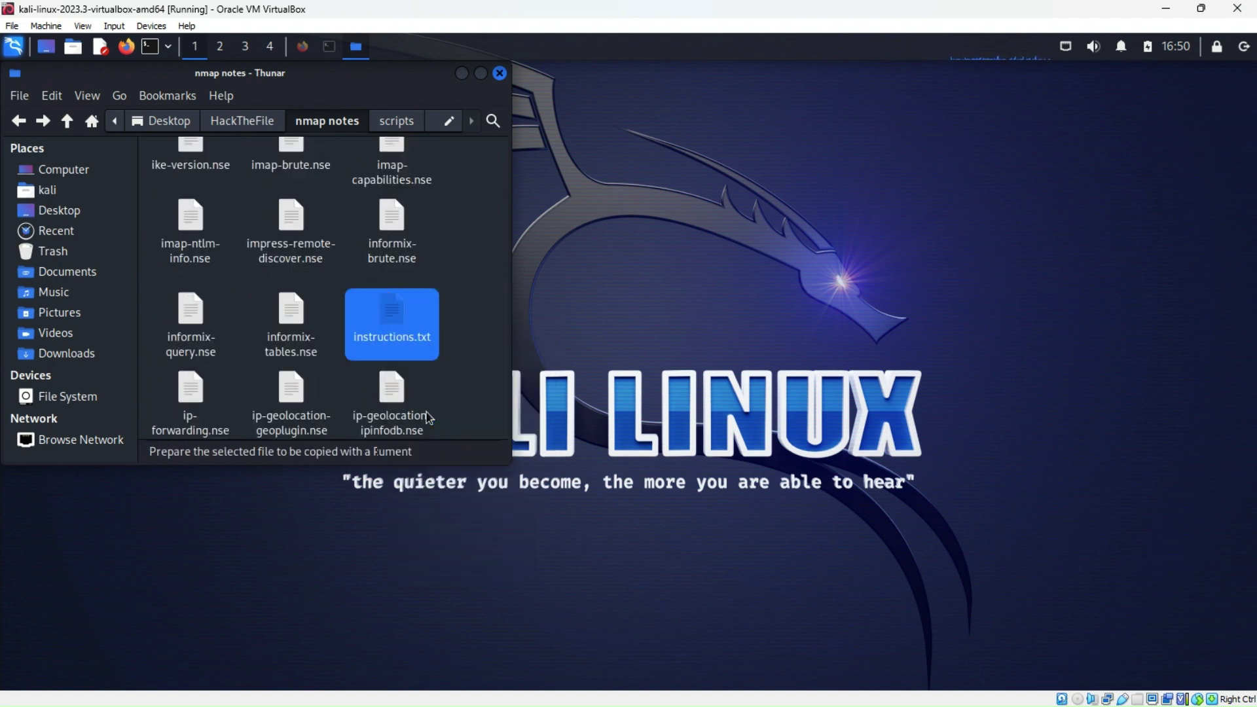
right_click(629, 240)
left_click(672, 340)
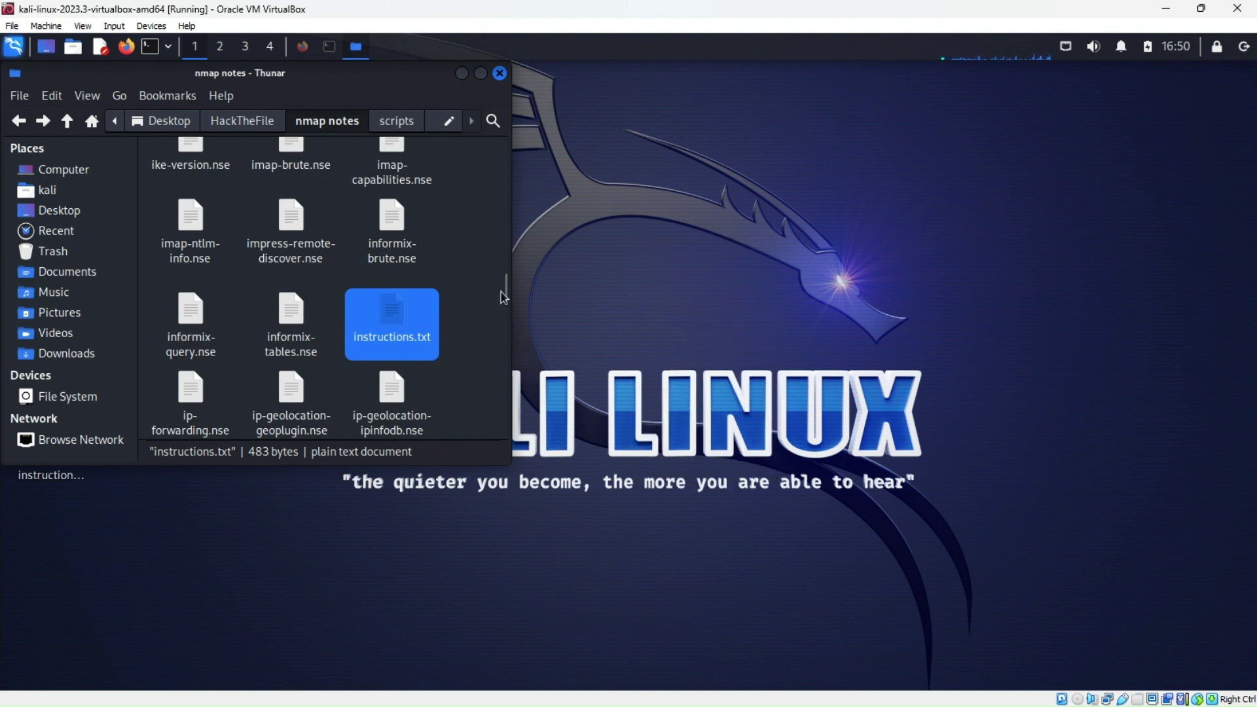
left_click_drag(505, 288, 495, 139)
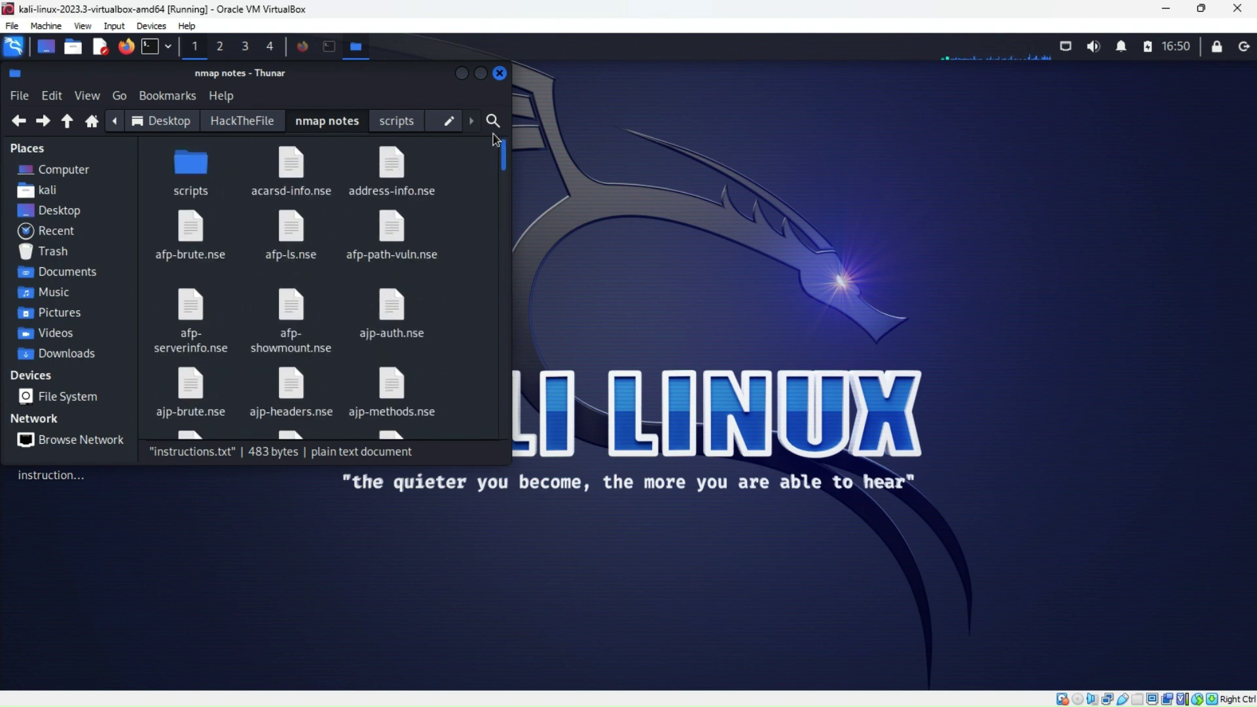
Copy the scripts folder onto the desktop, then select everything in nmap notes
right_click(197, 169)
left_click(231, 312)
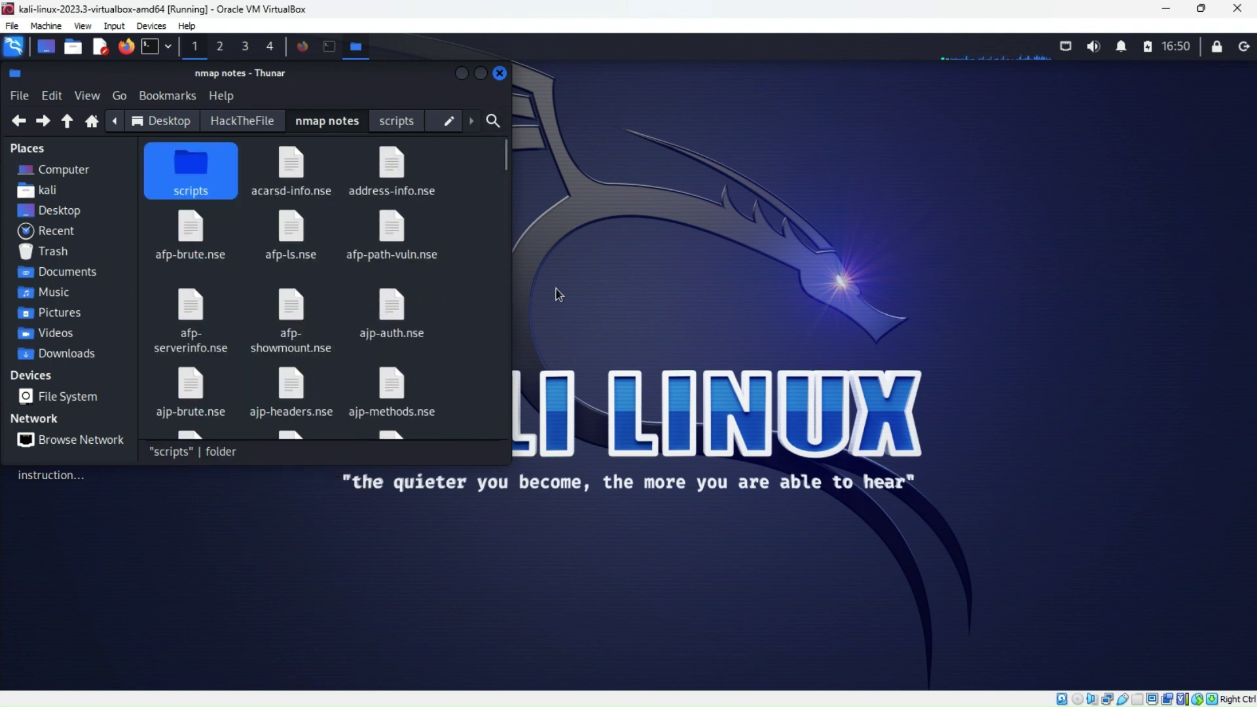
right_click(623, 288)
left_click(671, 390)
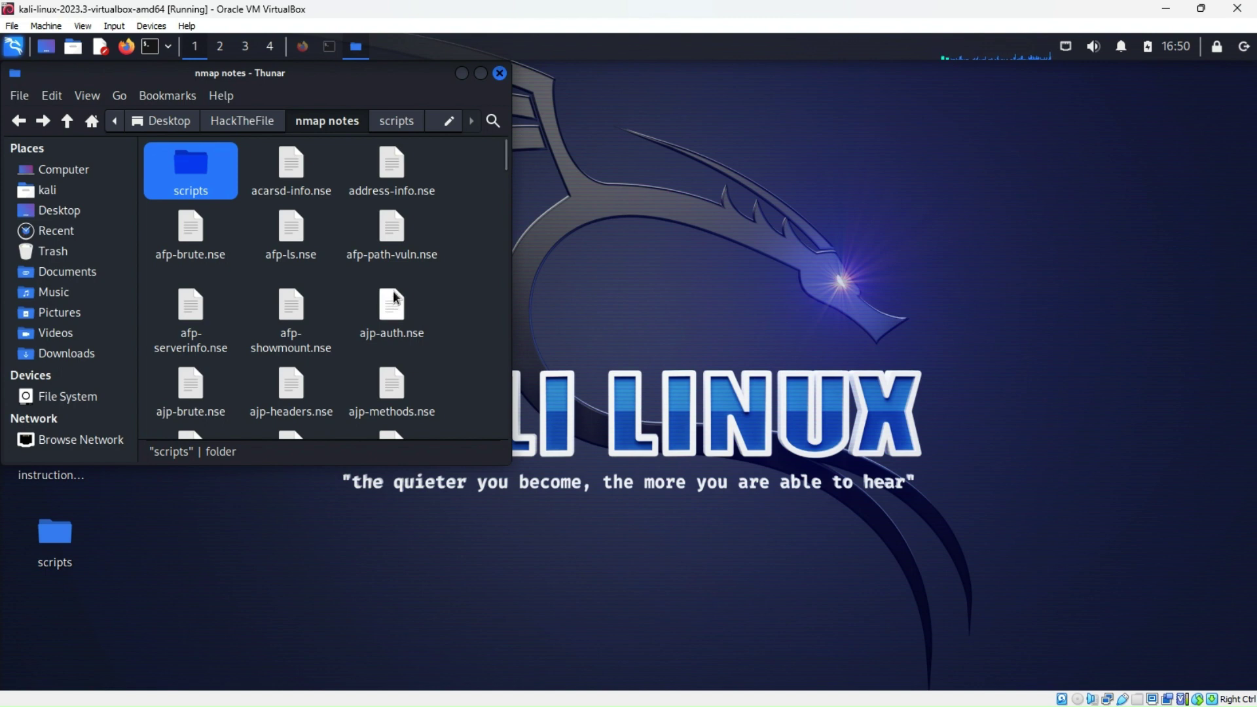
left_click(332, 299)
key("ctrl+a")
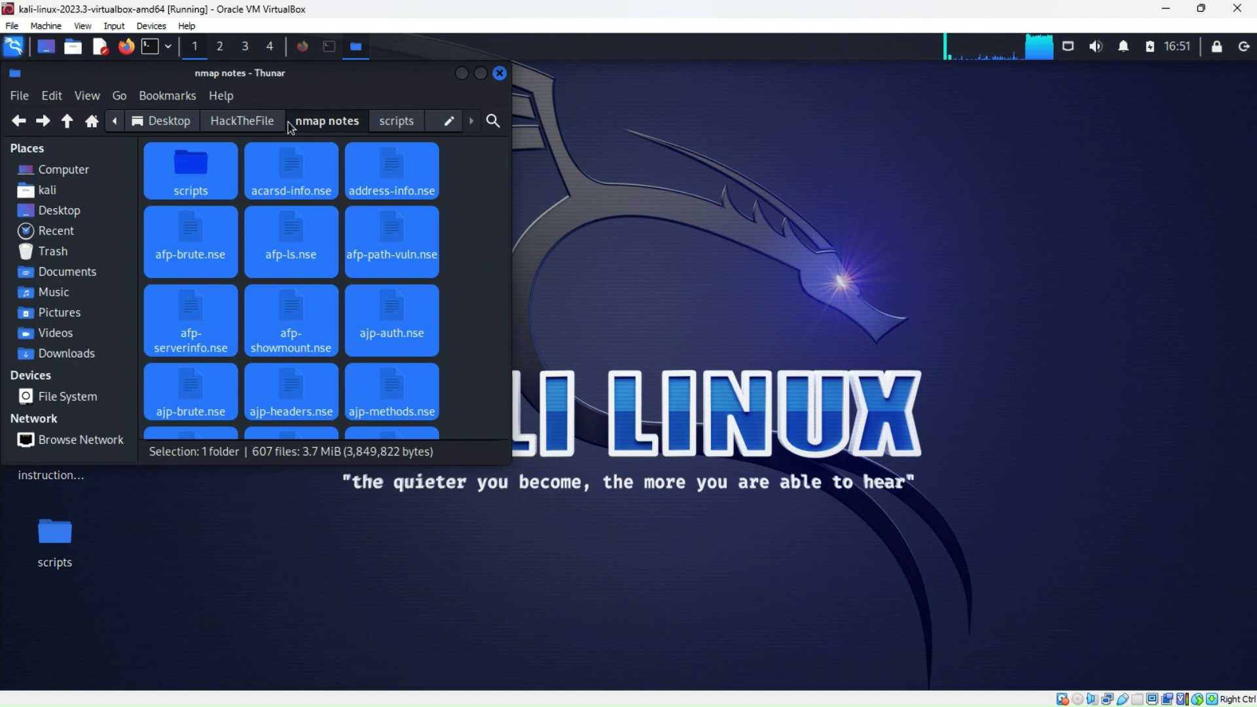
Go up to HackTheFile and delete all 16 of its folders
key("alt+Up")
right_click(293, 258)
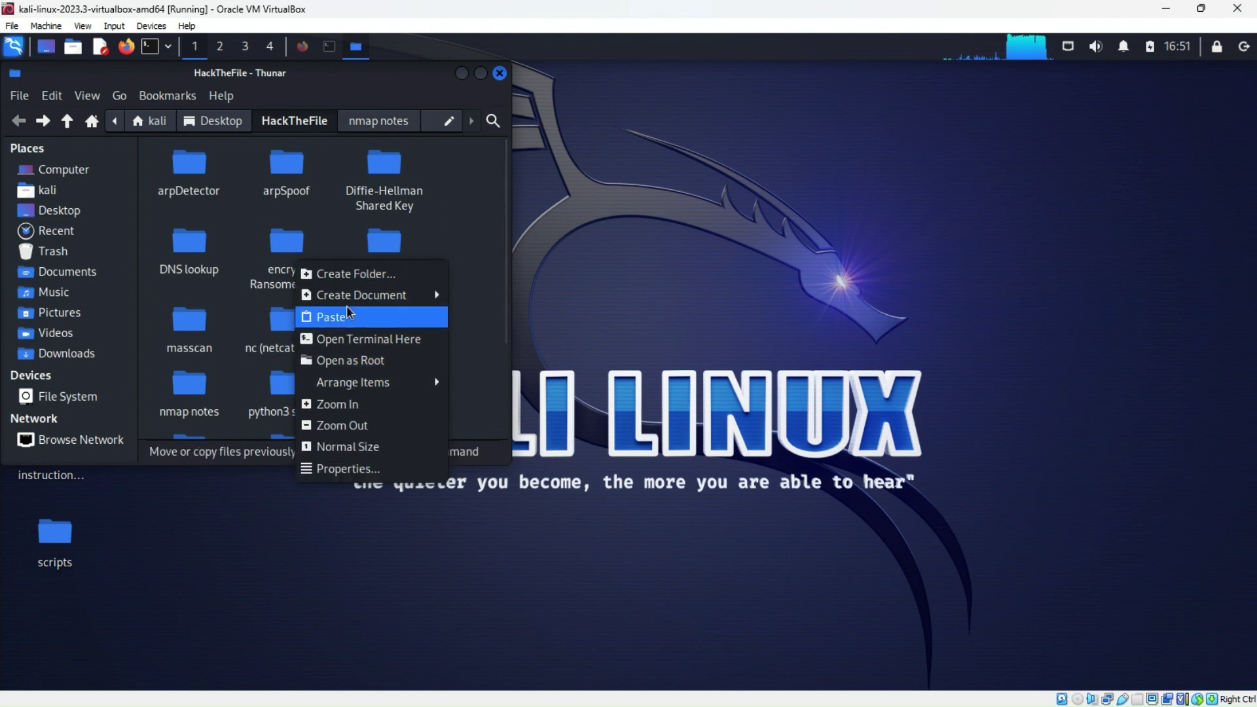
left_click(455, 207)
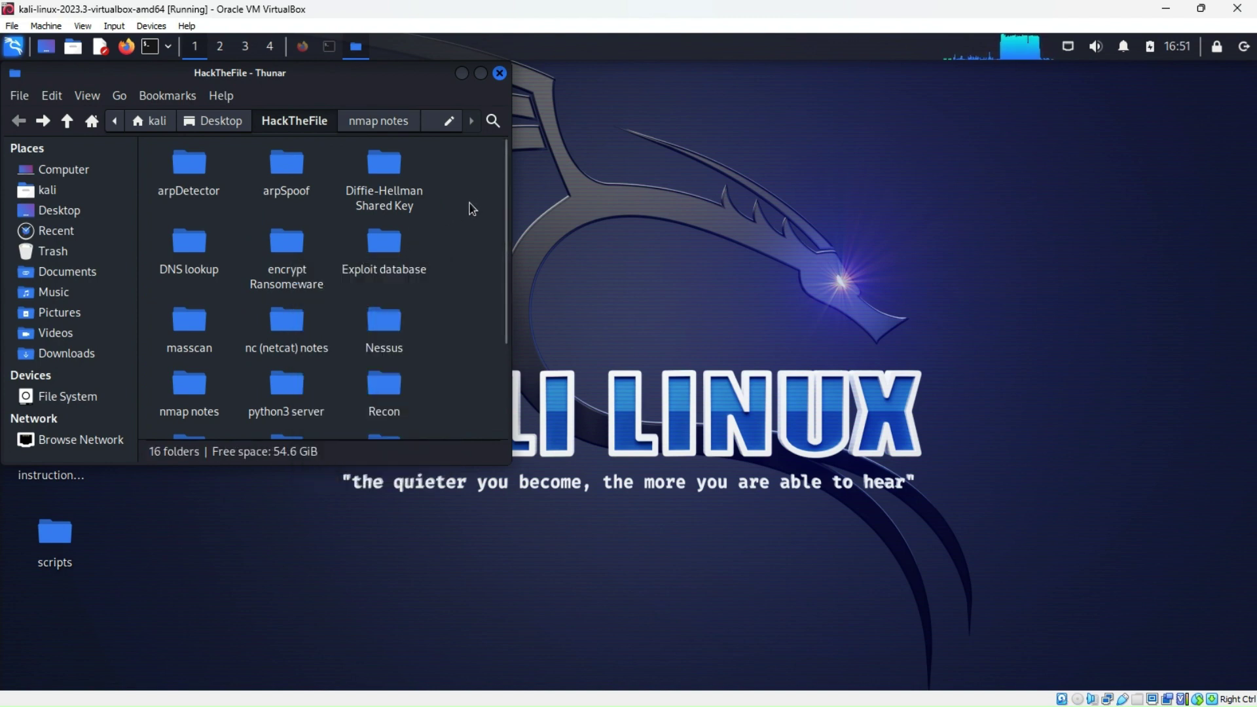
key("ctrl+a")
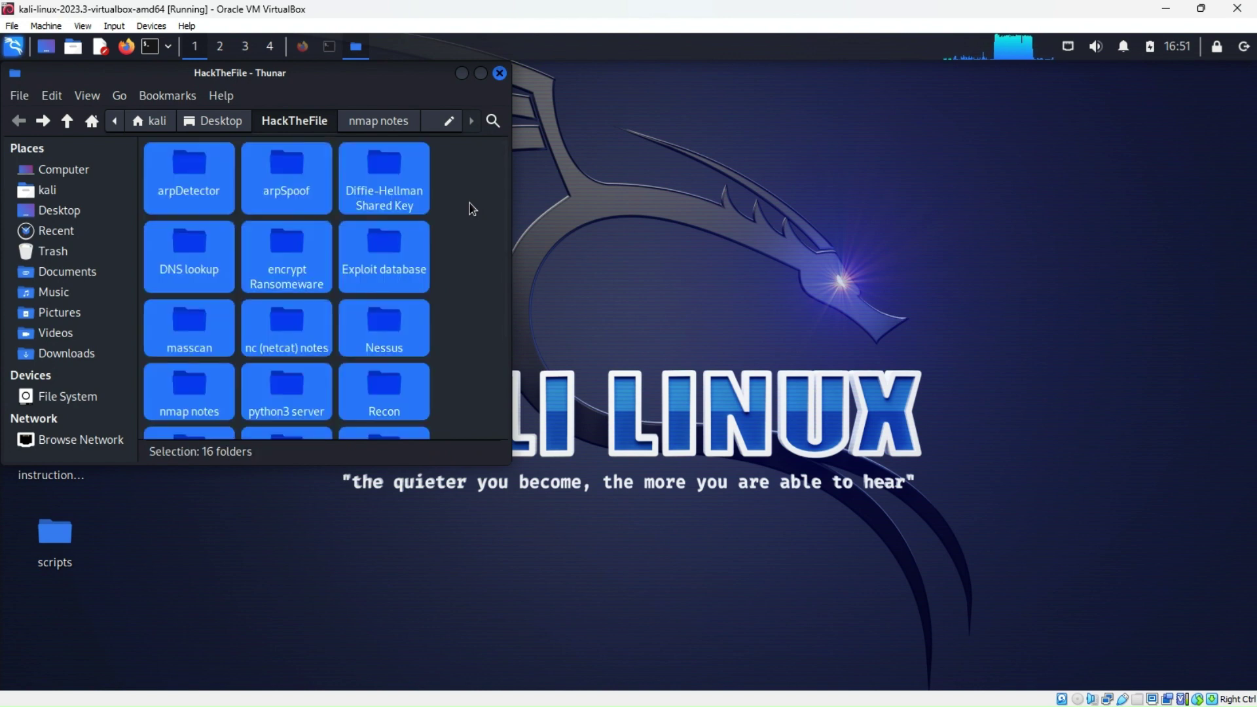
key("Delete")
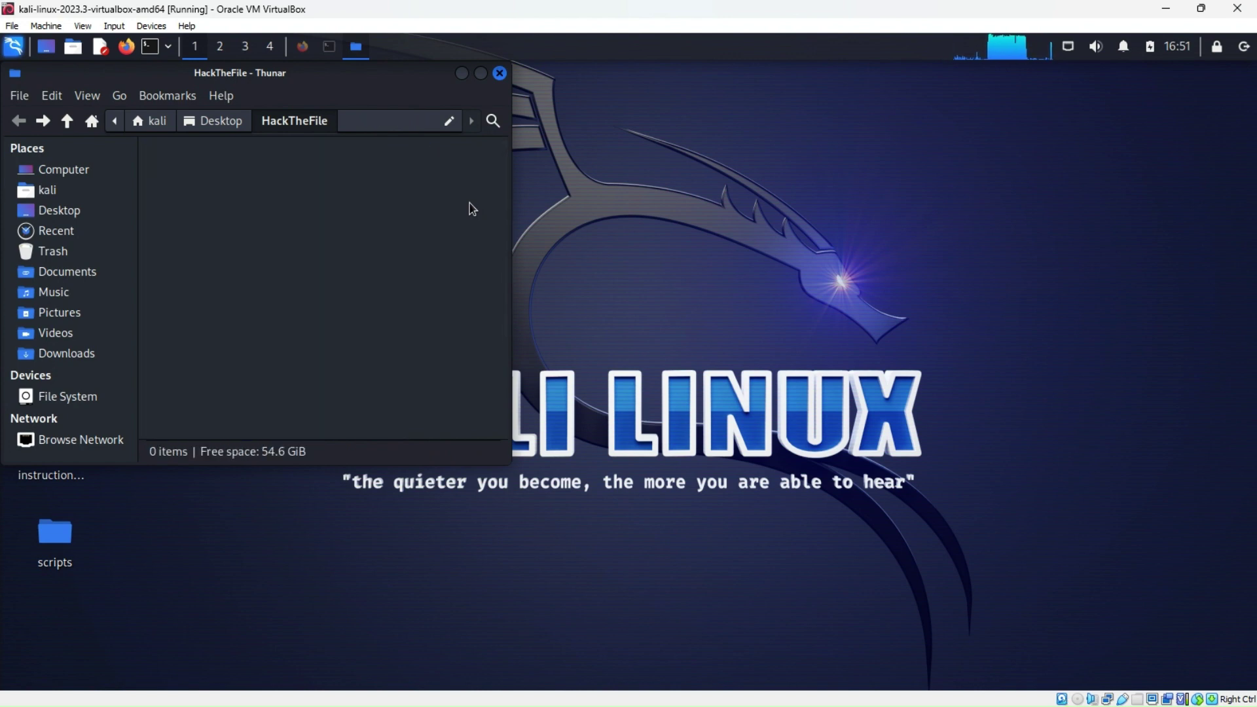
Drag scripts and instructions.txt from the desktop into HackTheFile, then open scripts
left_click_drag(415, 87, 668, 195)
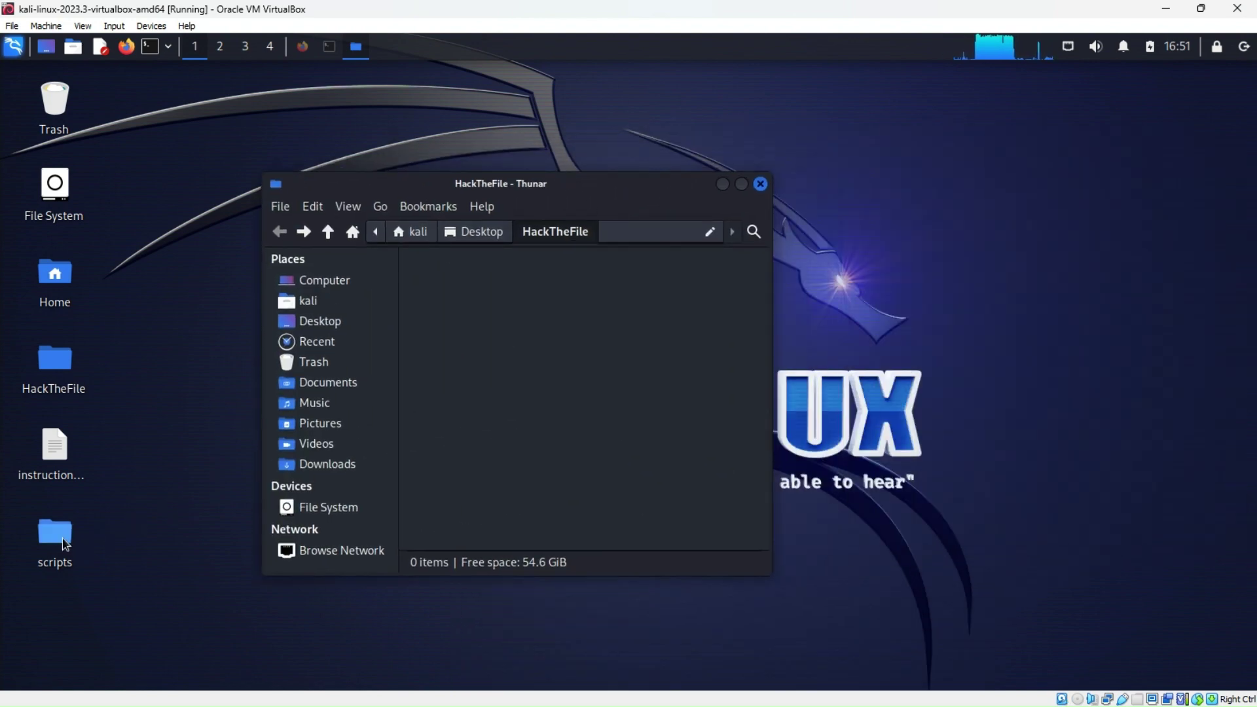
left_click_drag(63, 540, 463, 283)
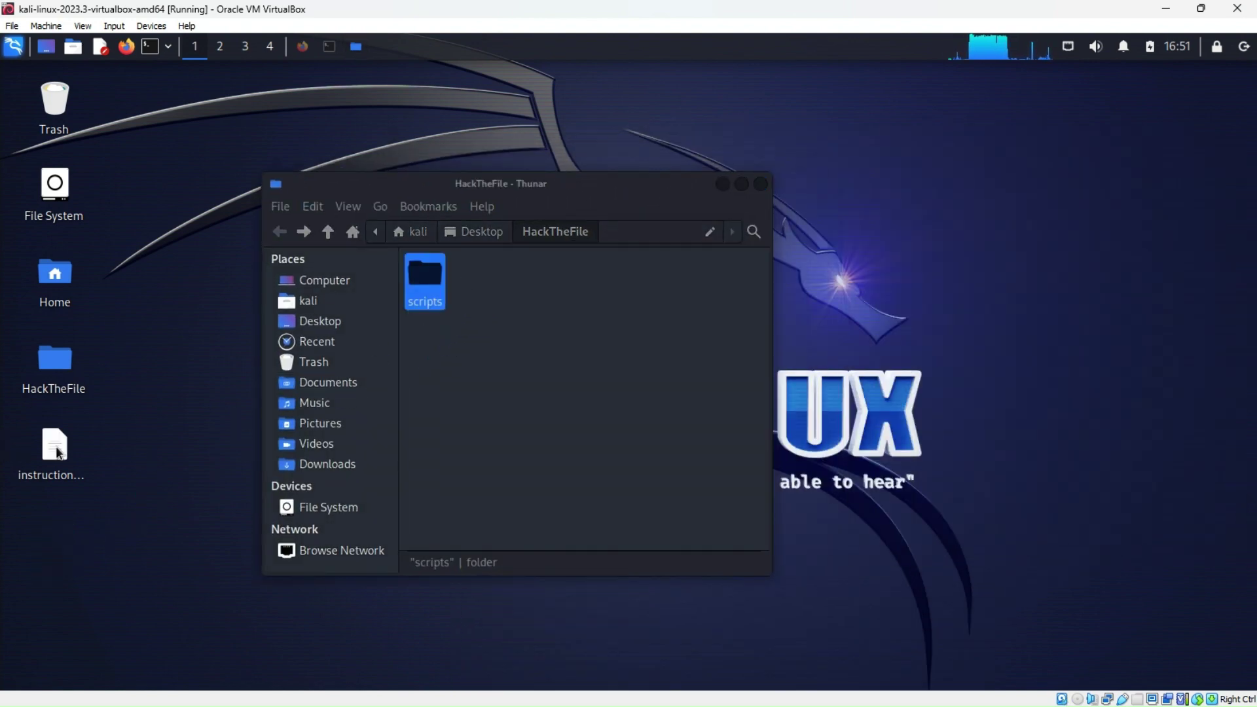
left_click_drag(58, 452, 498, 288)
left_click_drag(624, 181, 458, 144)
left_click(317, 321)
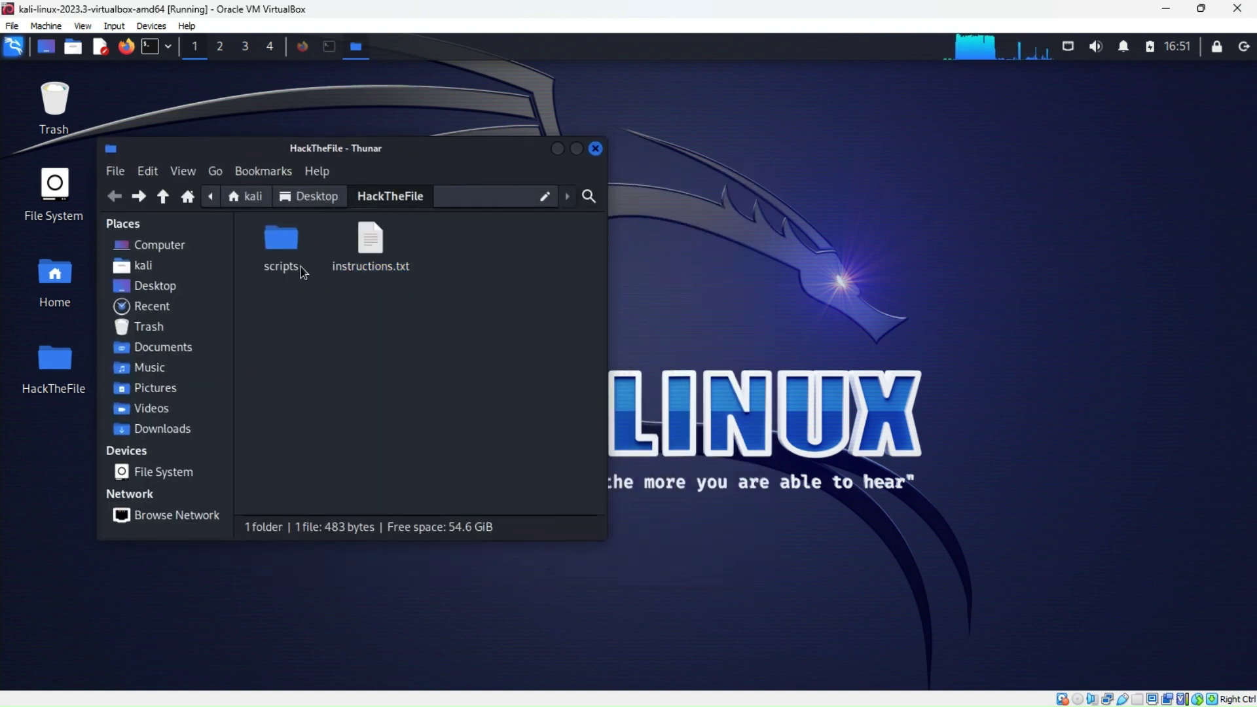
double_click(286, 250)
Open a terminal in the scripts folder, close Thunar, and centre the terminal
right_click(574, 252)
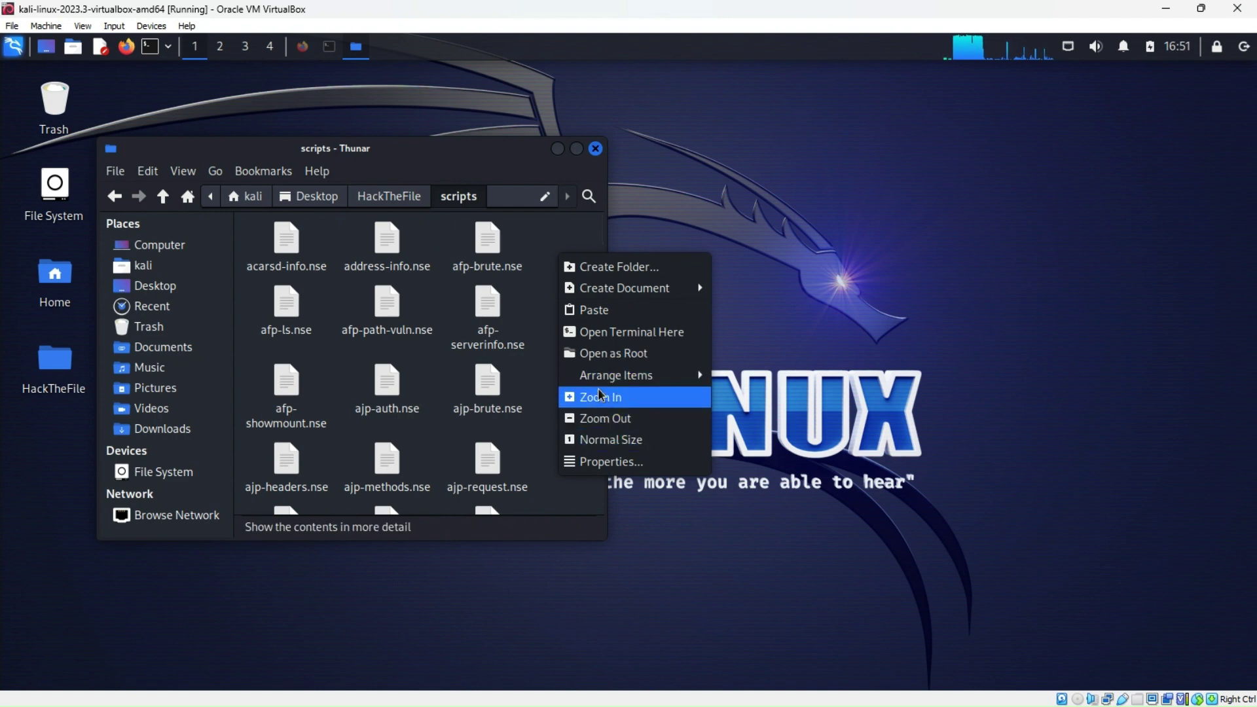
left_click(597, 333)
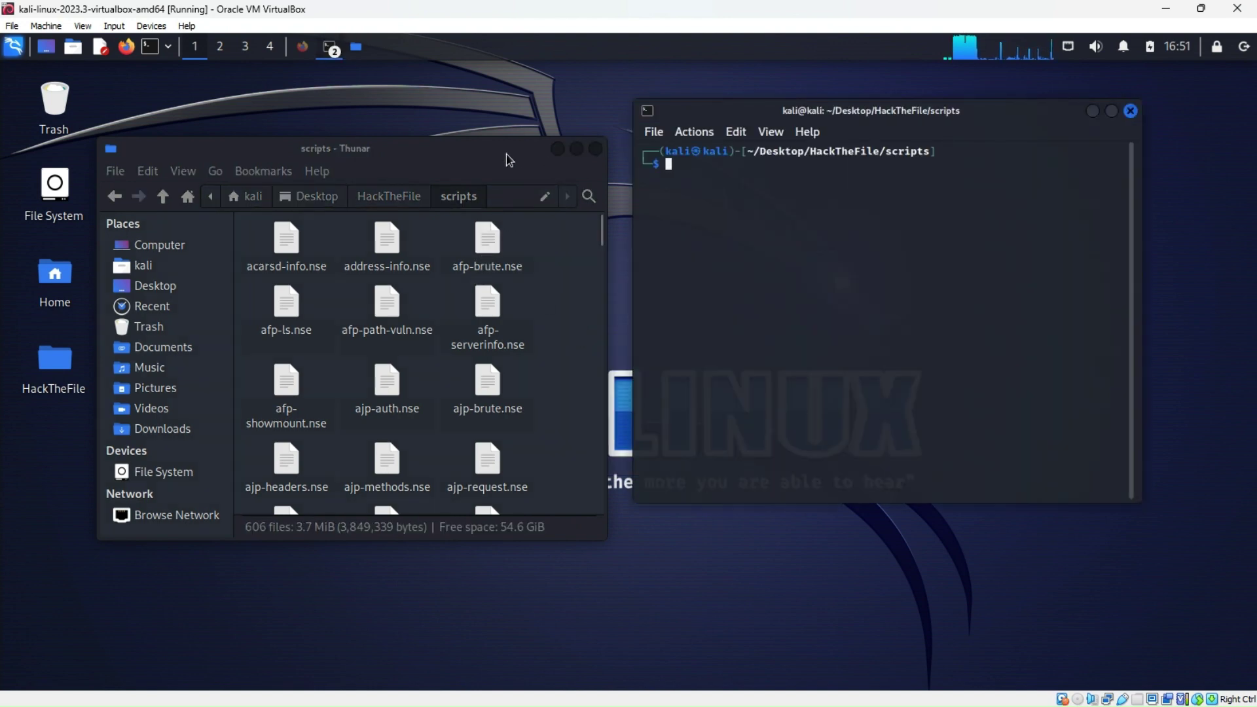
left_click_drag(508, 155, 465, 133)
left_click(552, 126)
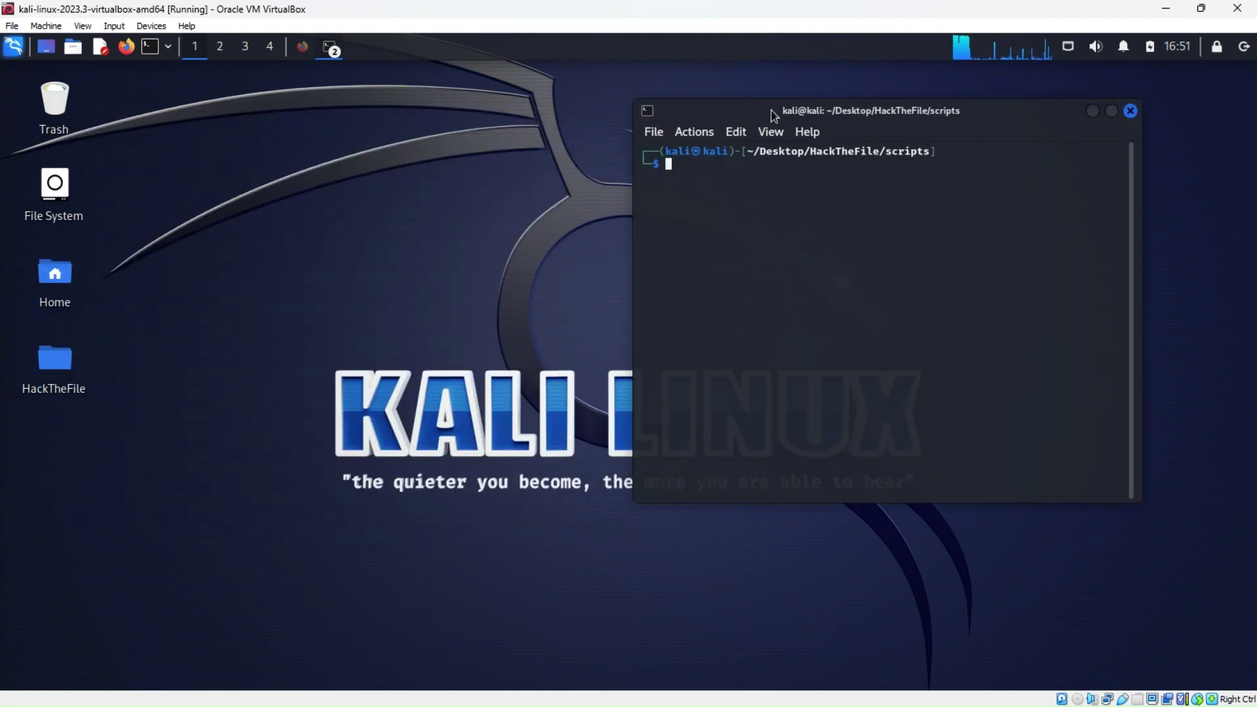
left_click_drag(758, 111, 492, 109)
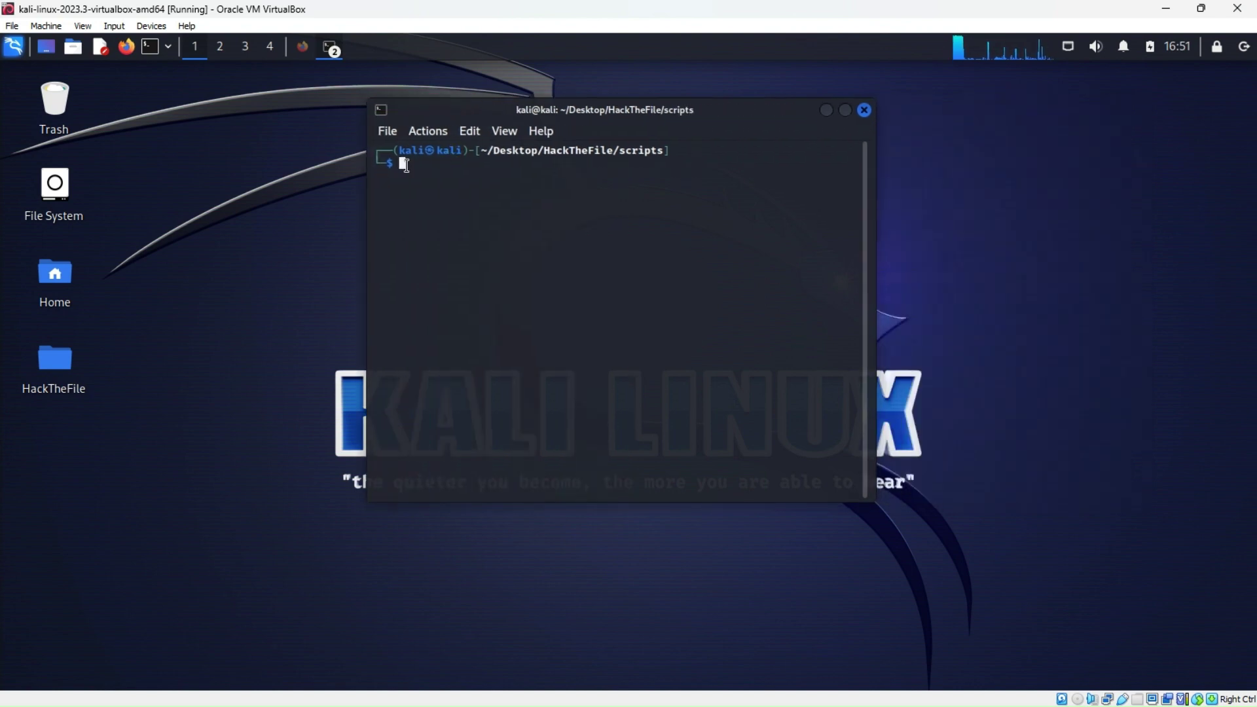
Compose sudo nmap -sV --script vulners at the prompt after browsing command history
type("sudo systemctl start nessusd")
key("Up")
key("Up")
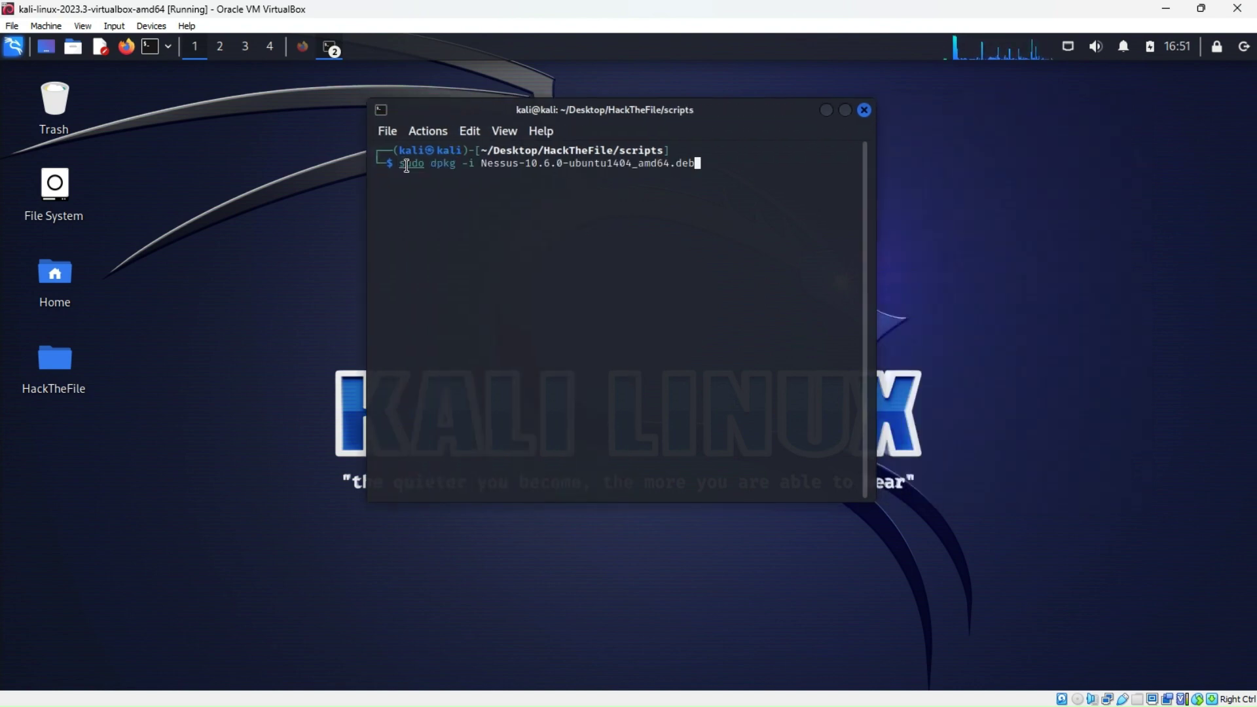
key("Up")
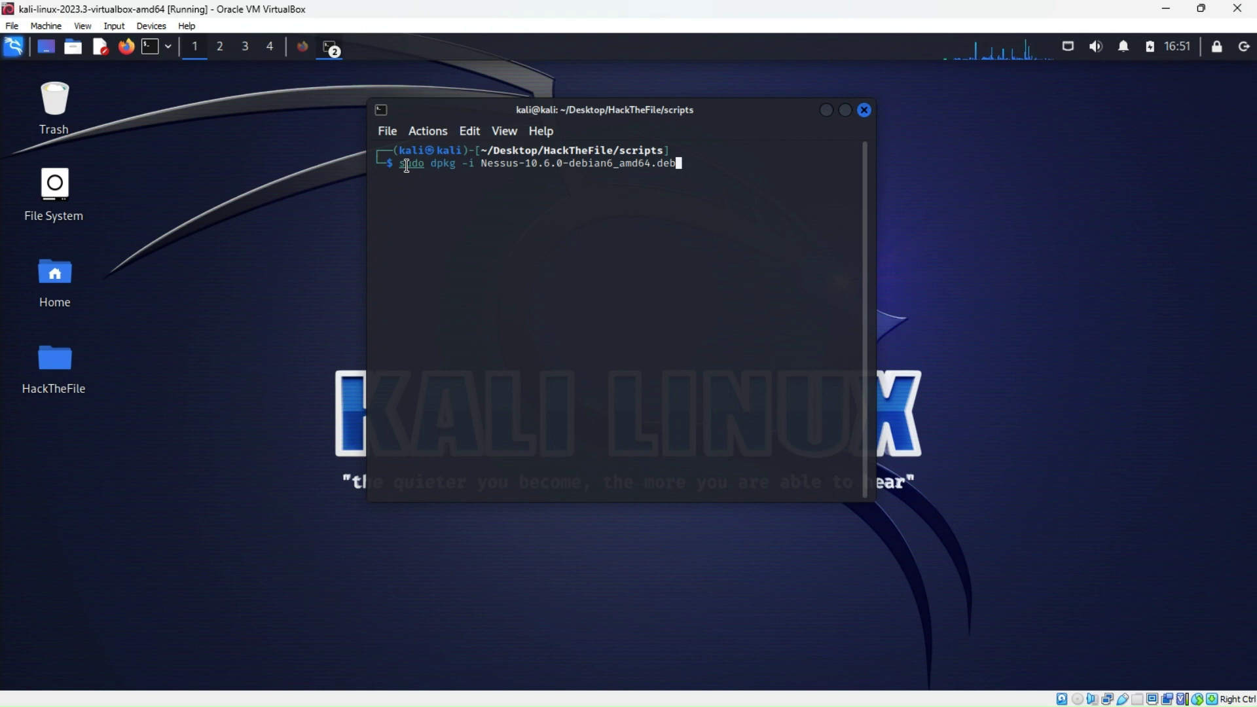
key("Down")
key("Down")
key("Down")
key("Down")
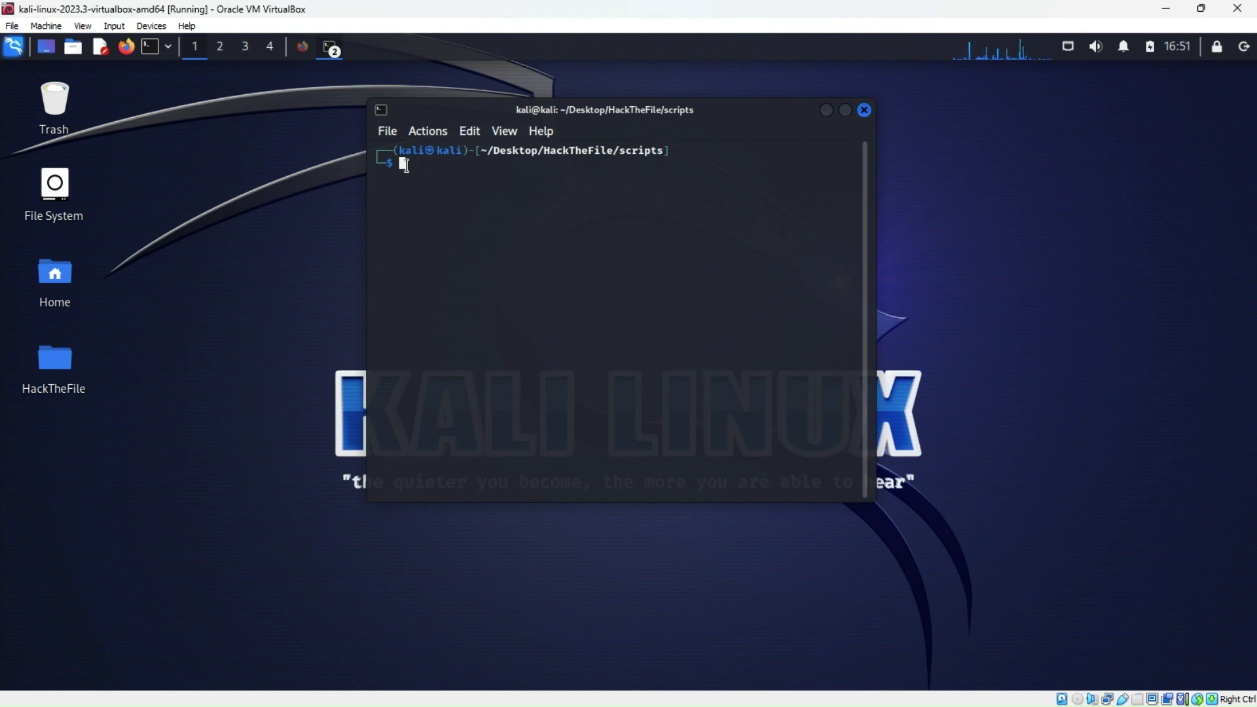
type("sudo n")
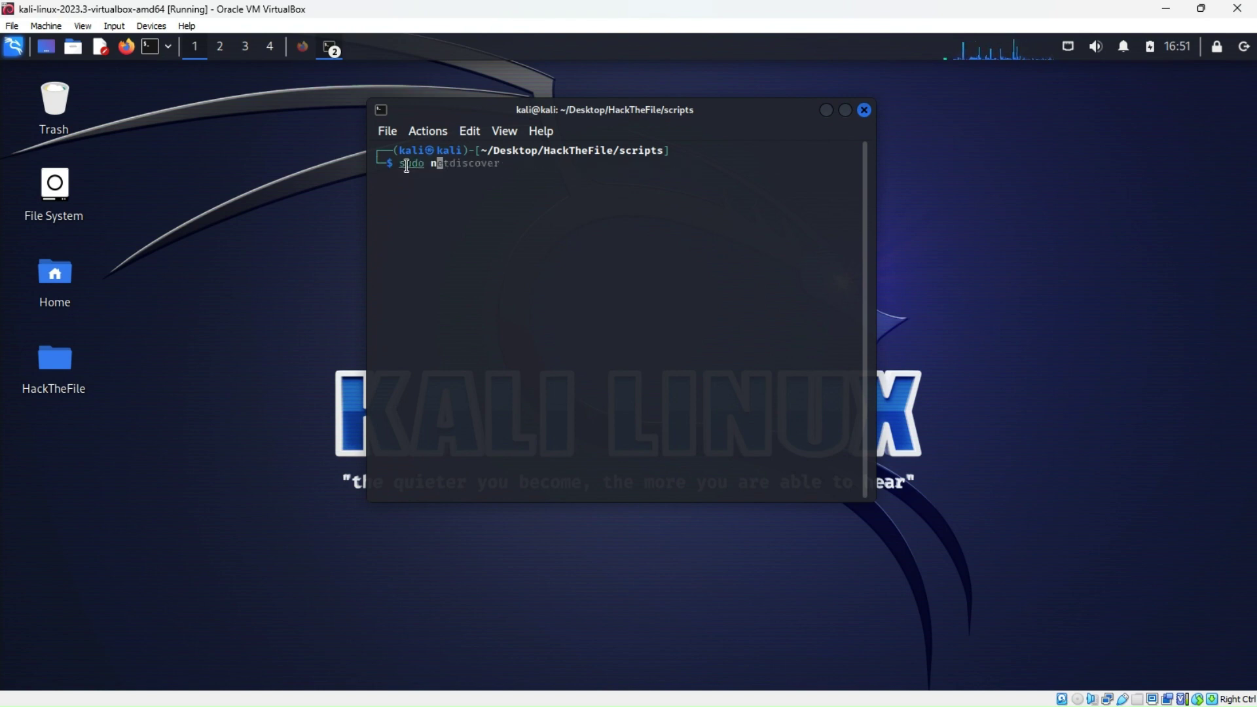
type("map -")
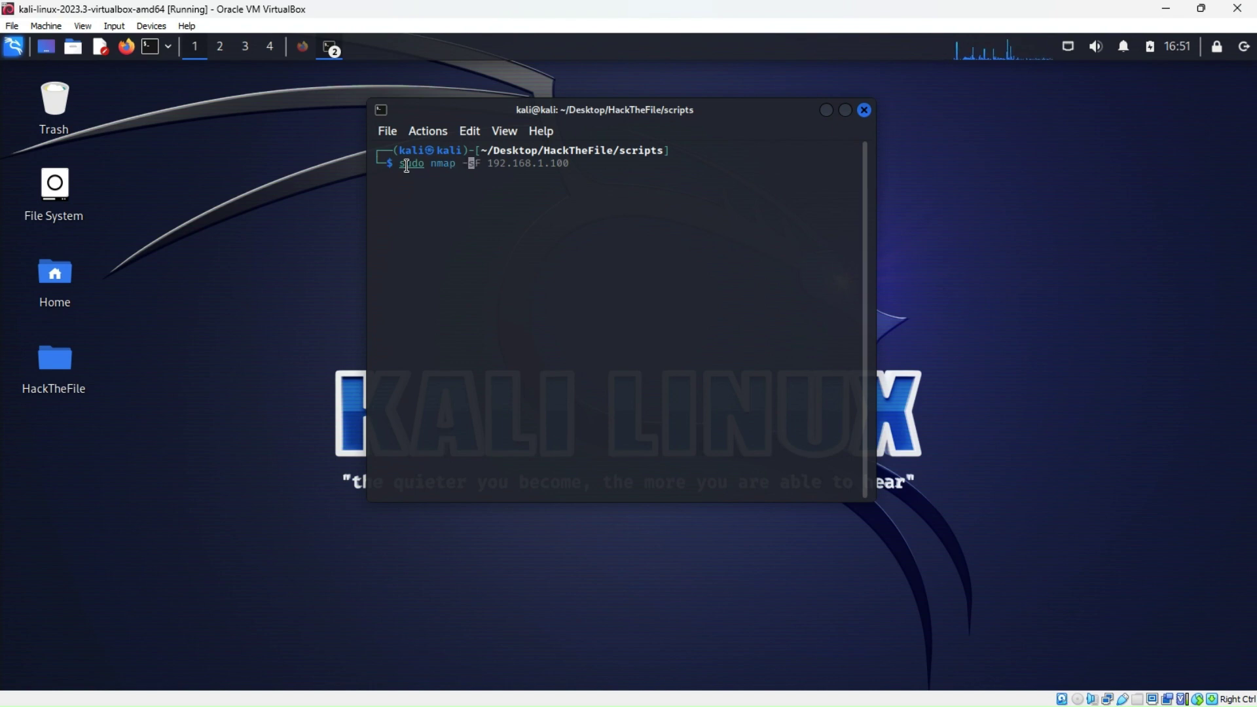
type("sV")
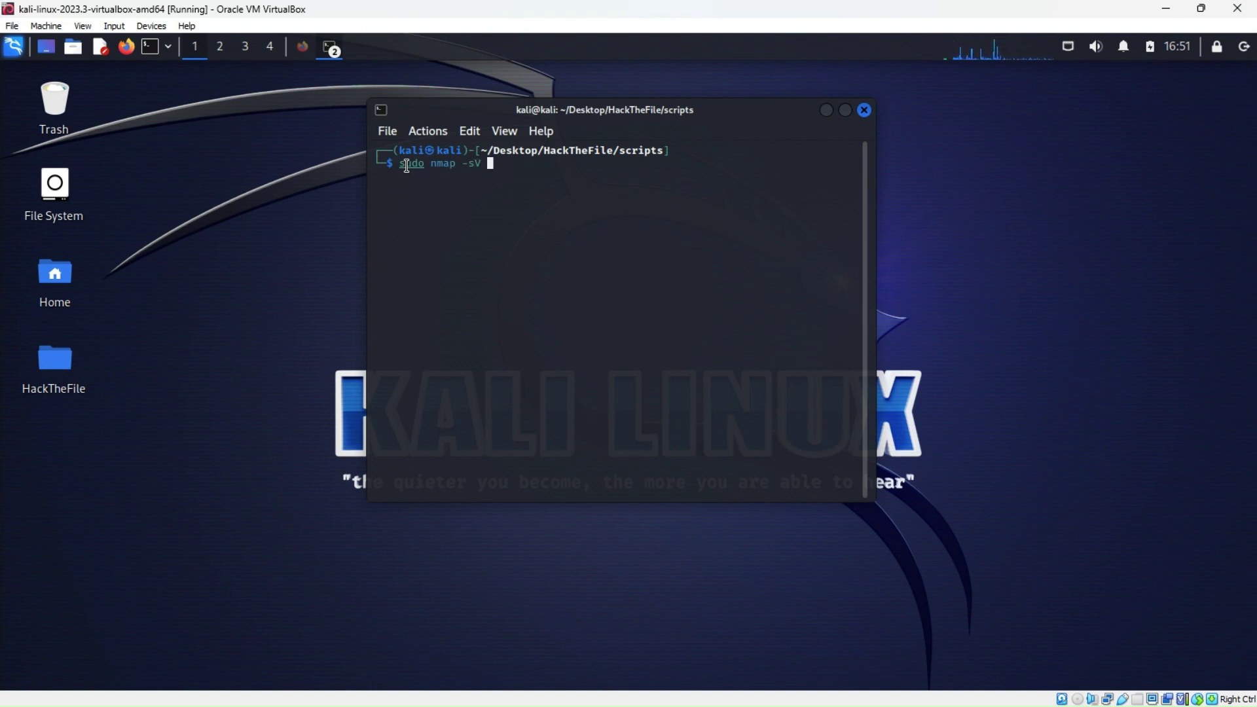
type(" --script")
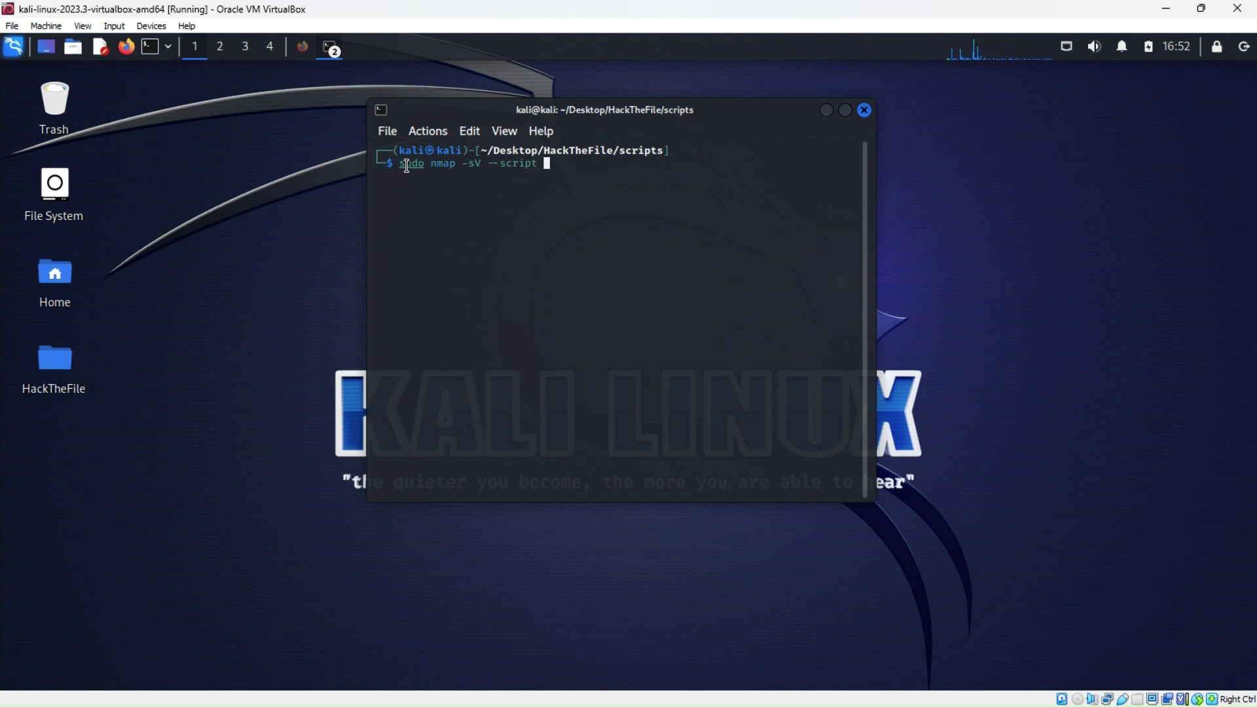
type("vulners")
Bring the home kali@kali: ~ terminal with the host discovery results to the front
left_click(332, 51)
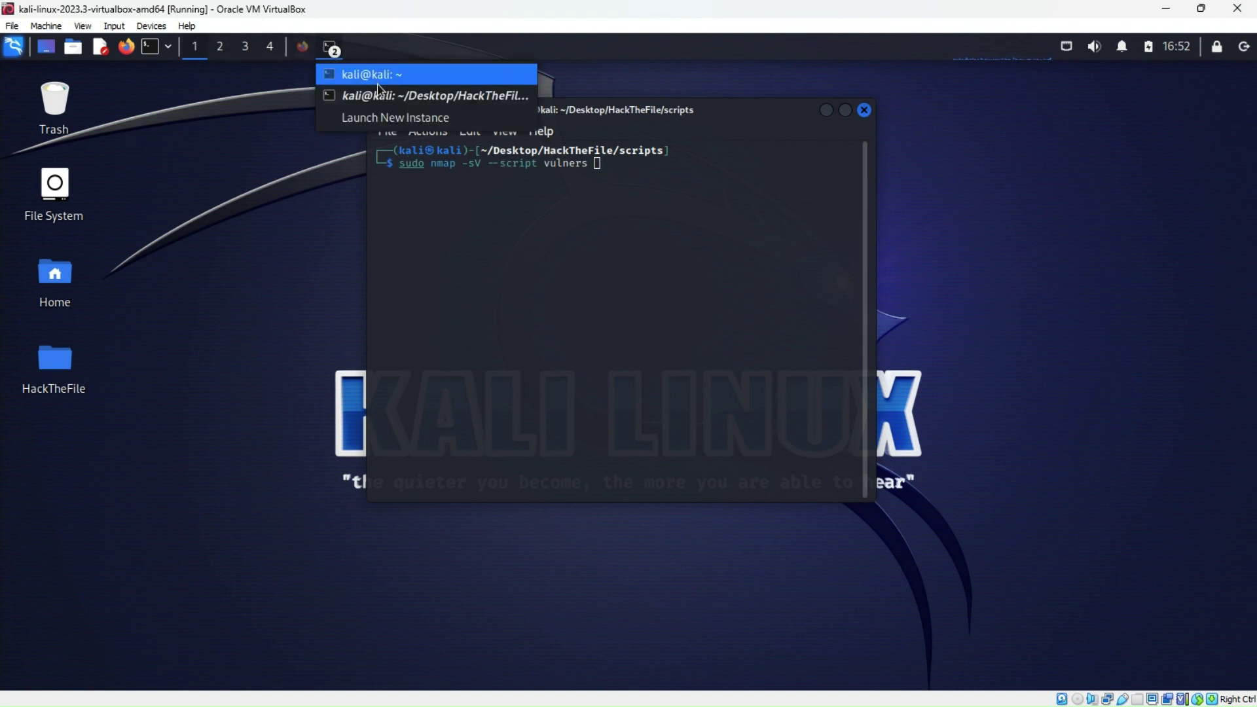
left_click(376, 96)
left_click(334, 51)
left_click(366, 75)
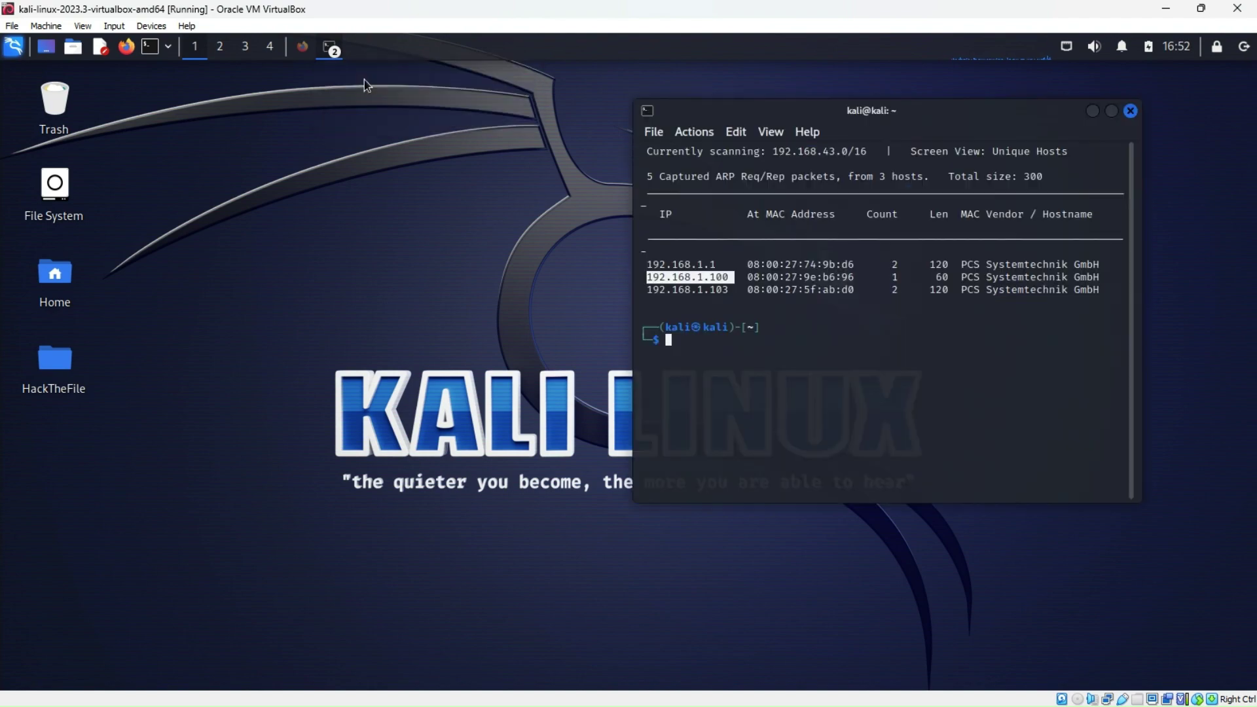
Copy the target address 192.168.1.100 from the ARP scan results
left_click_drag(728, 277, 647, 276)
right_click(666, 276)
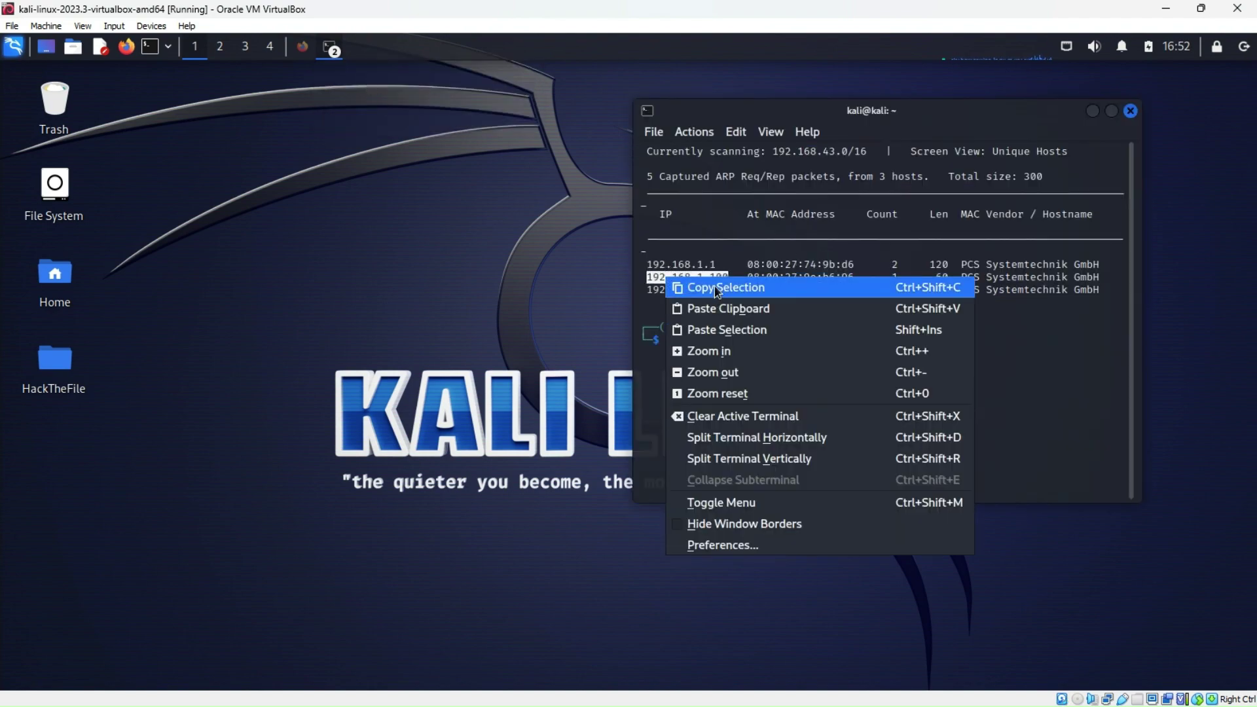
left_click(717, 288)
left_click(330, 49)
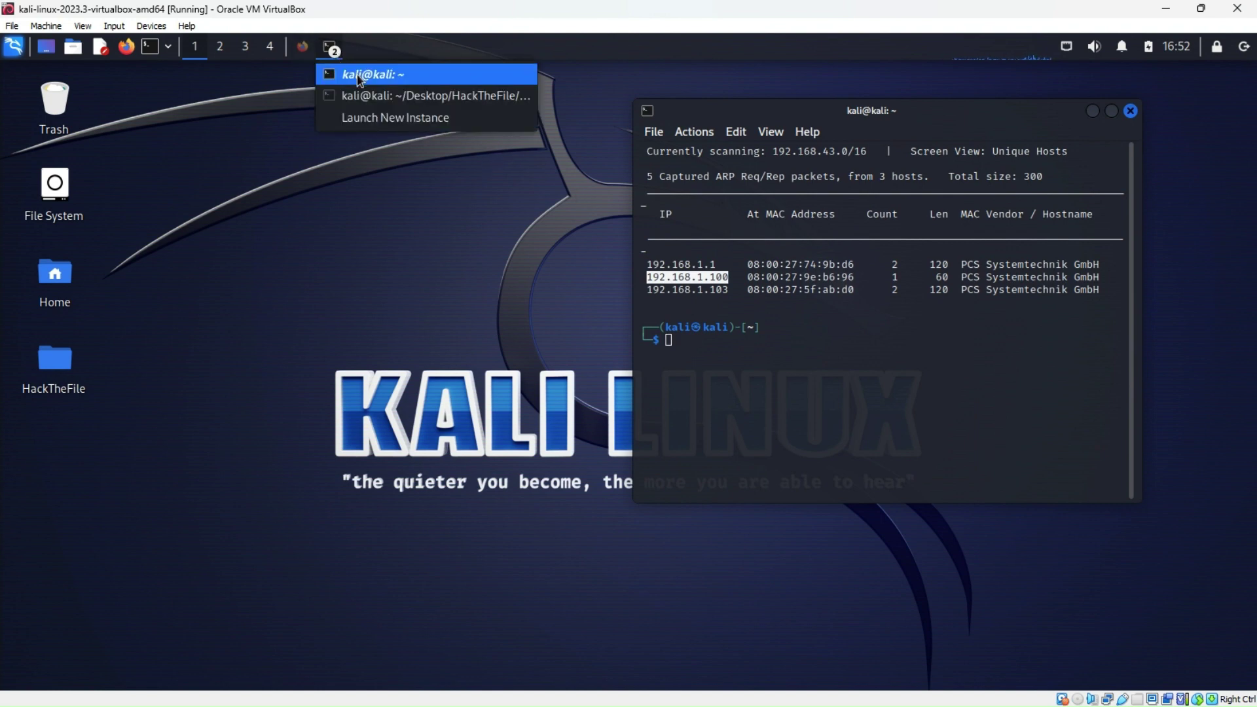
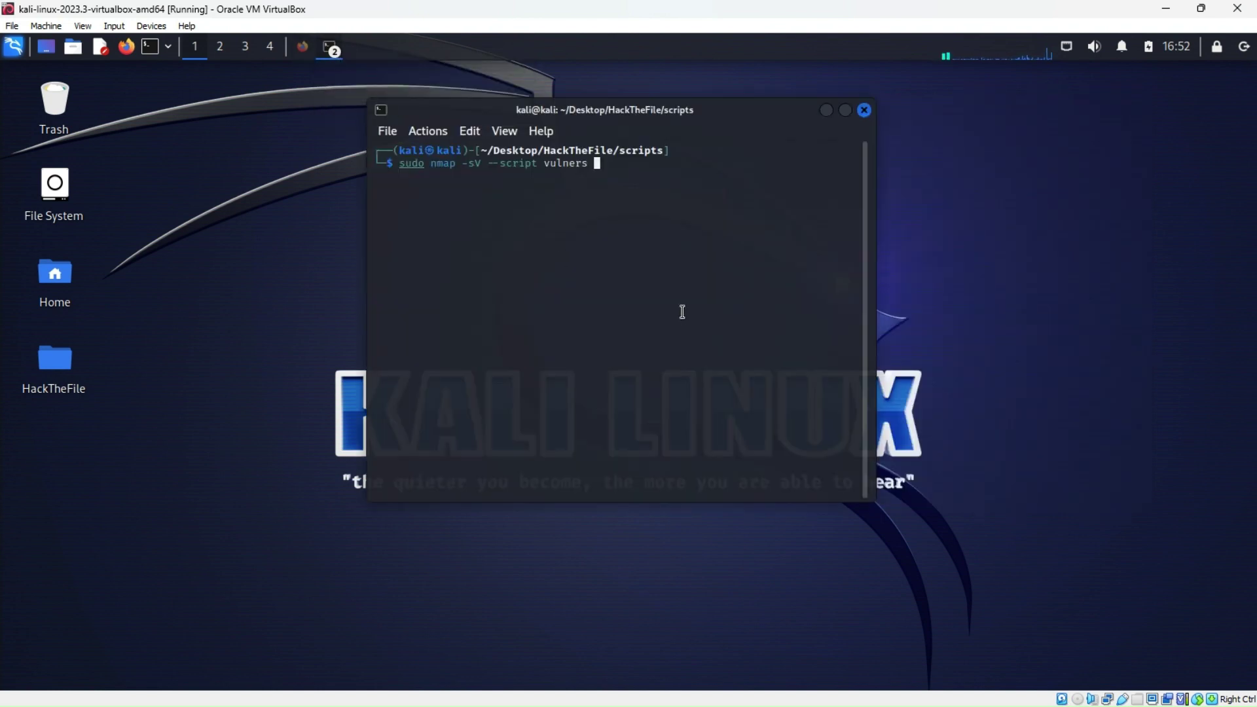
Paste 192.168.1.100 as the scan target, run the vulners command, and enter the sudo password
right_click(597, 165)
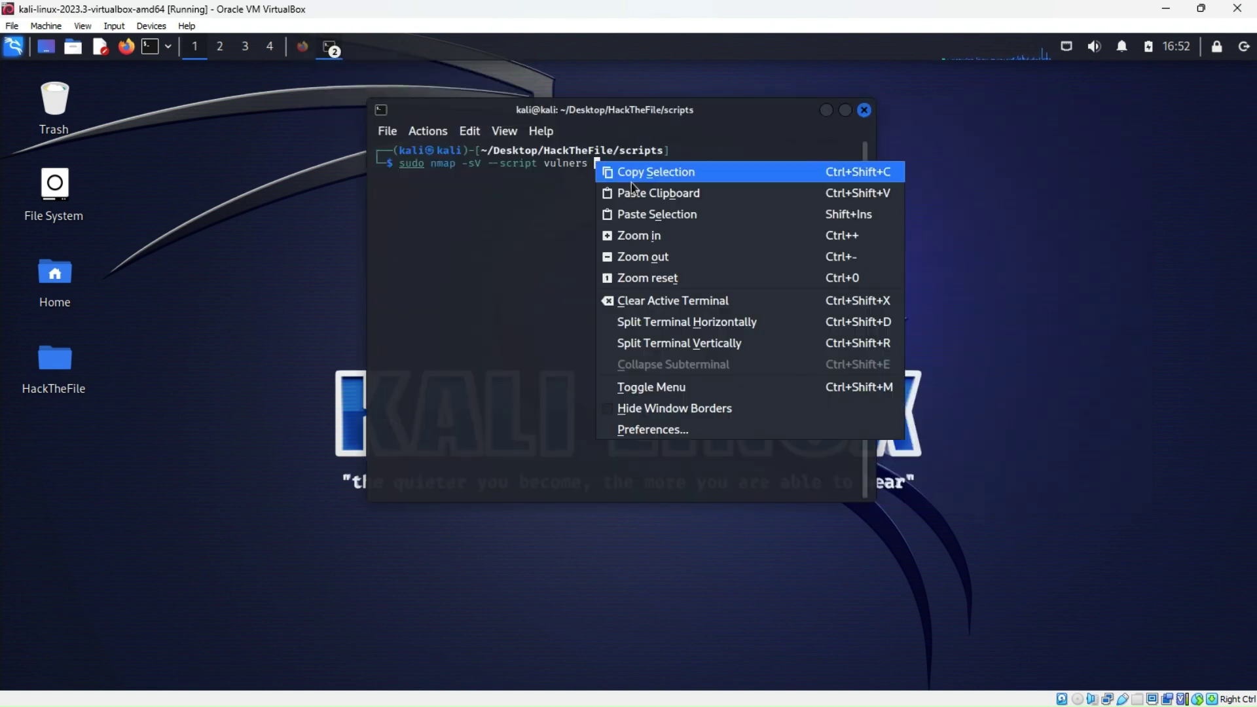
left_click(635, 216)
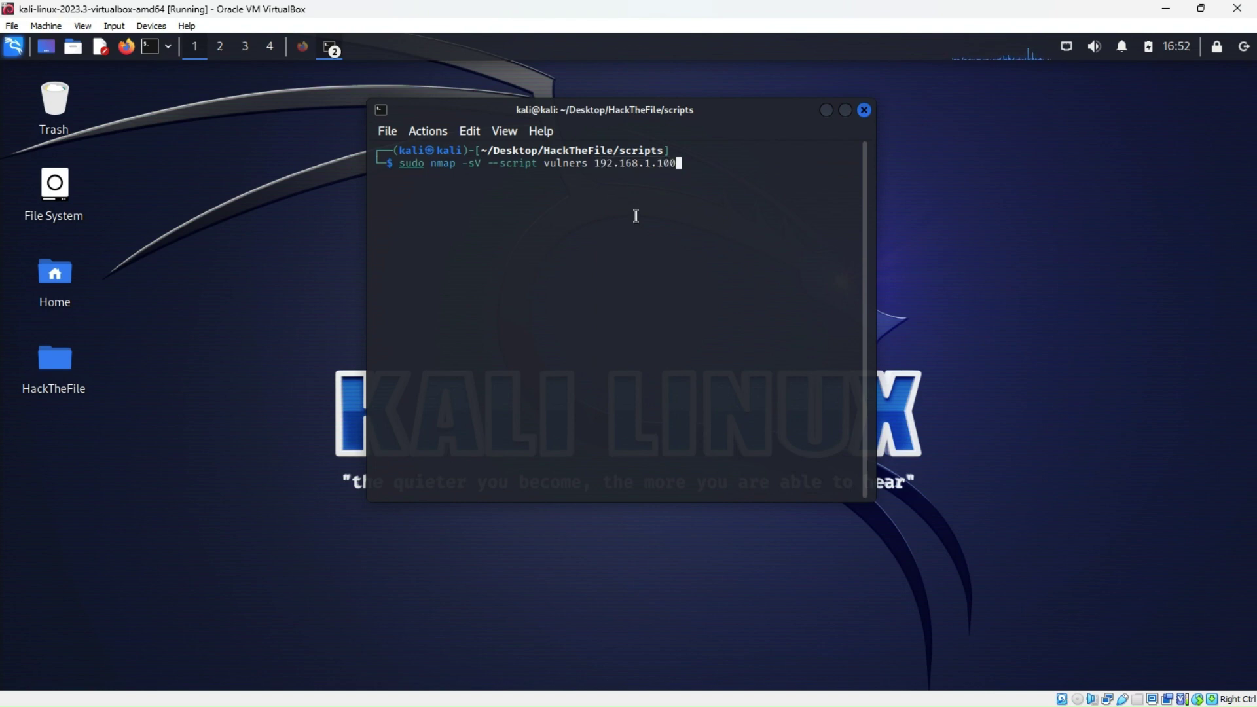
key("Return")
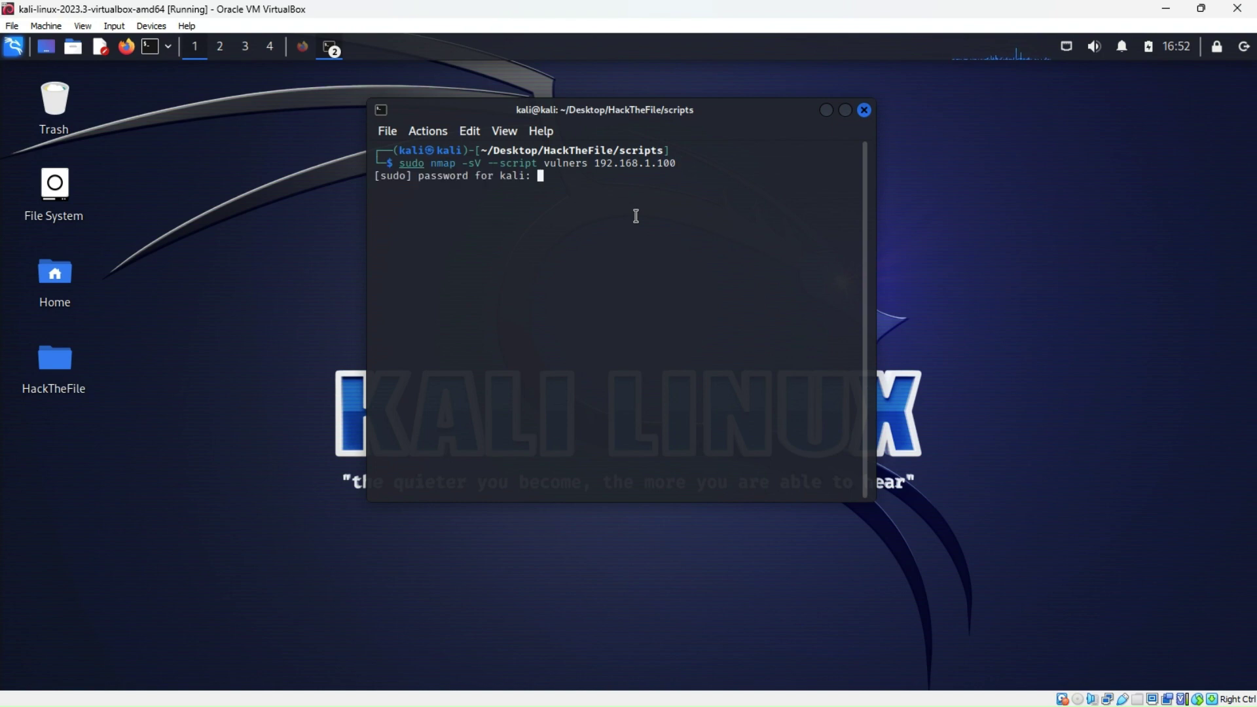
key("Return")
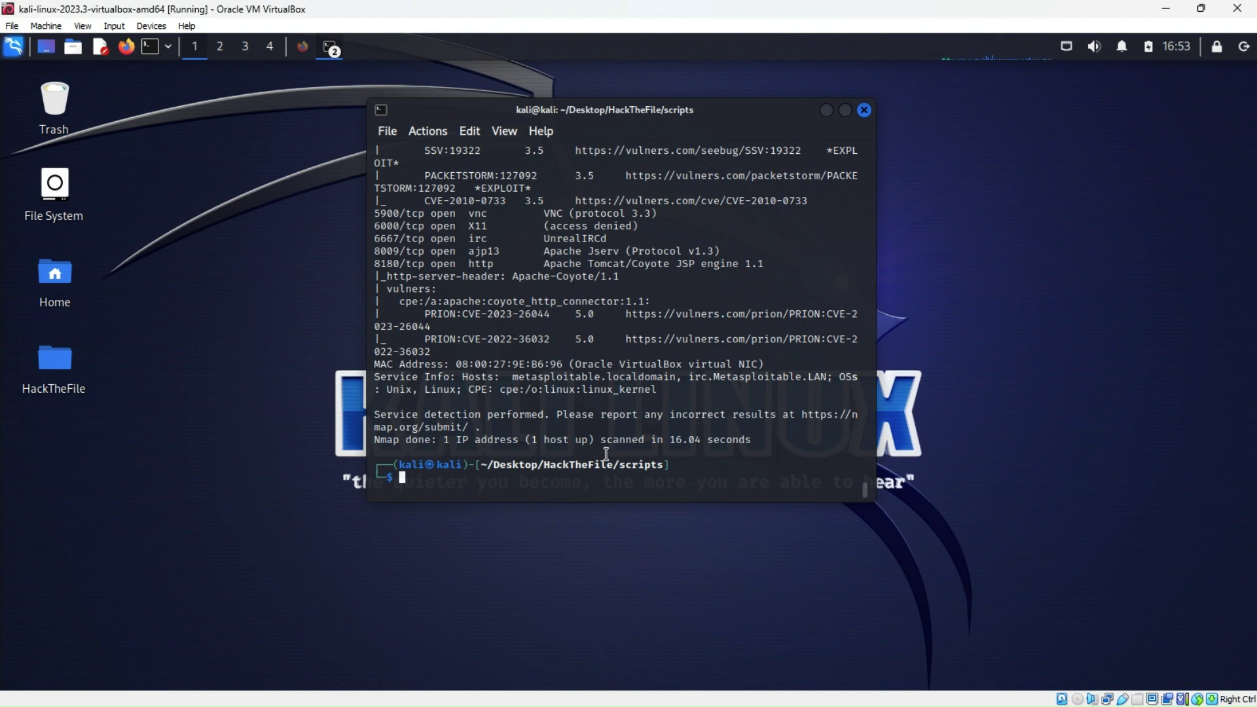
Scroll up through the finished scan's PostgreSQL CVEs and exploit-flagged entries, then back down to the prompt
scroll(452, 383, "up", 3)
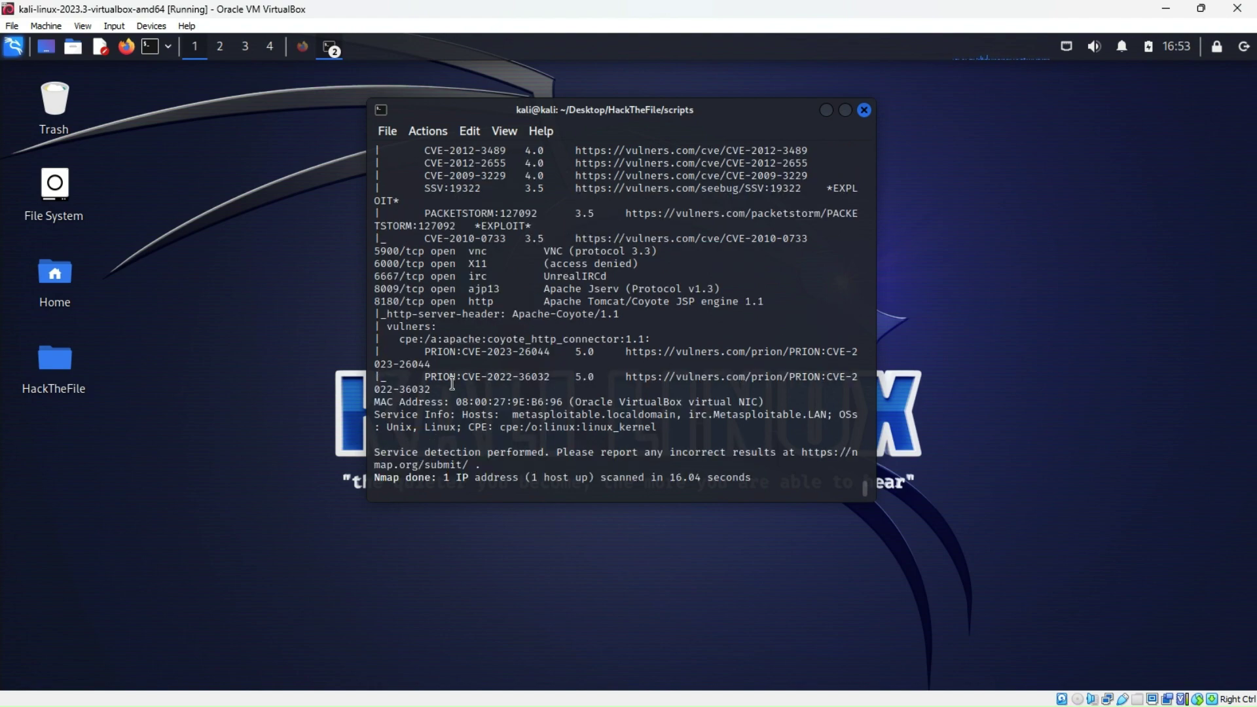
scroll(452, 383, "down", 3)
scroll(452, 383, "up", 4)
scroll(451, 382, "up", 10)
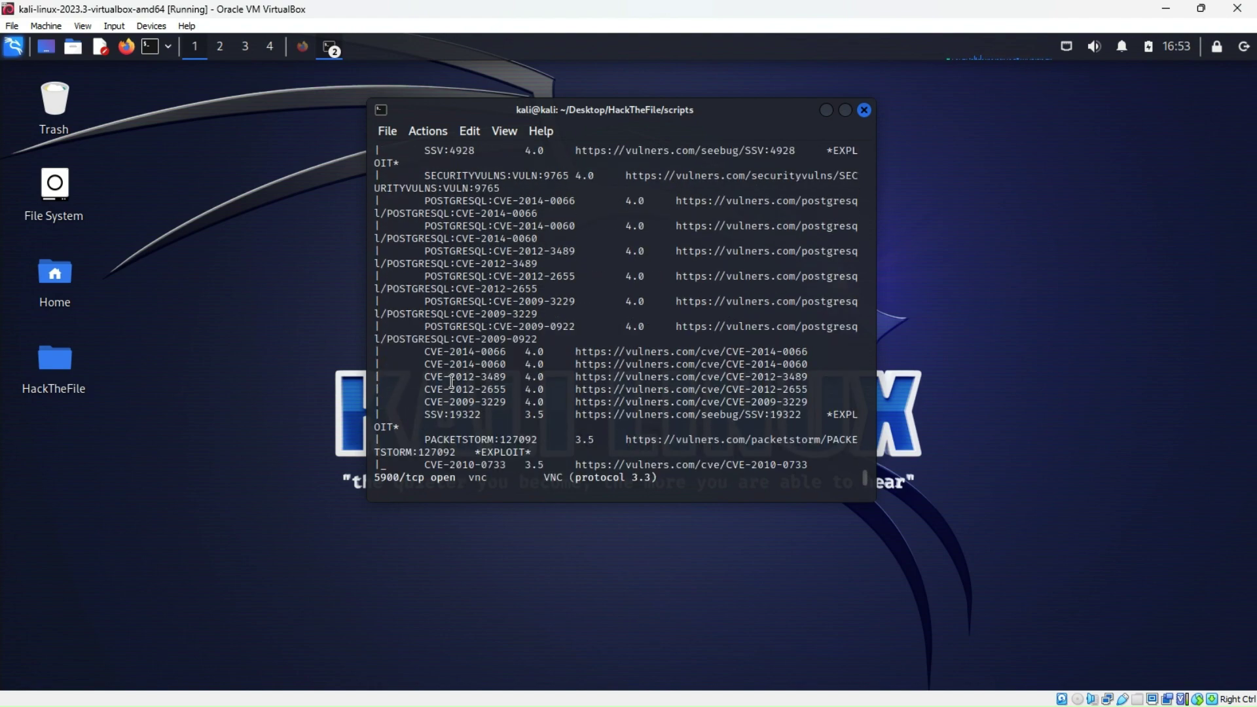
scroll(441, 364, "up", 10)
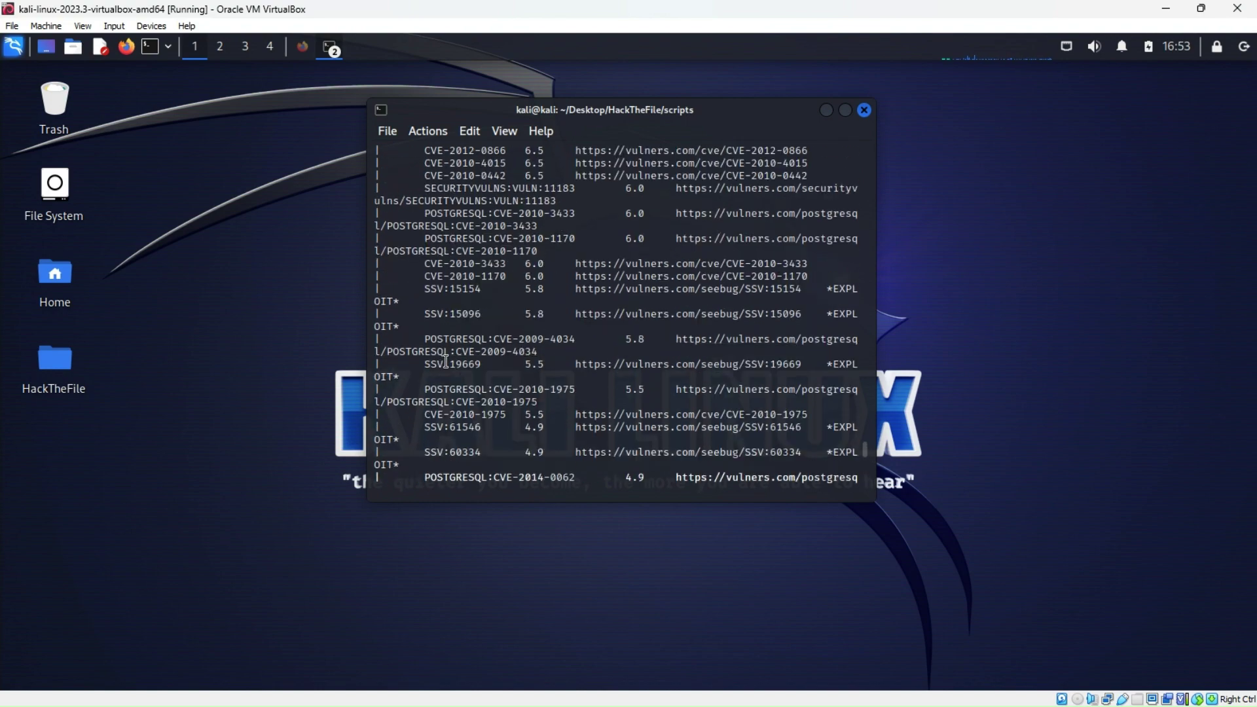
scroll(445, 362, "up", 7)
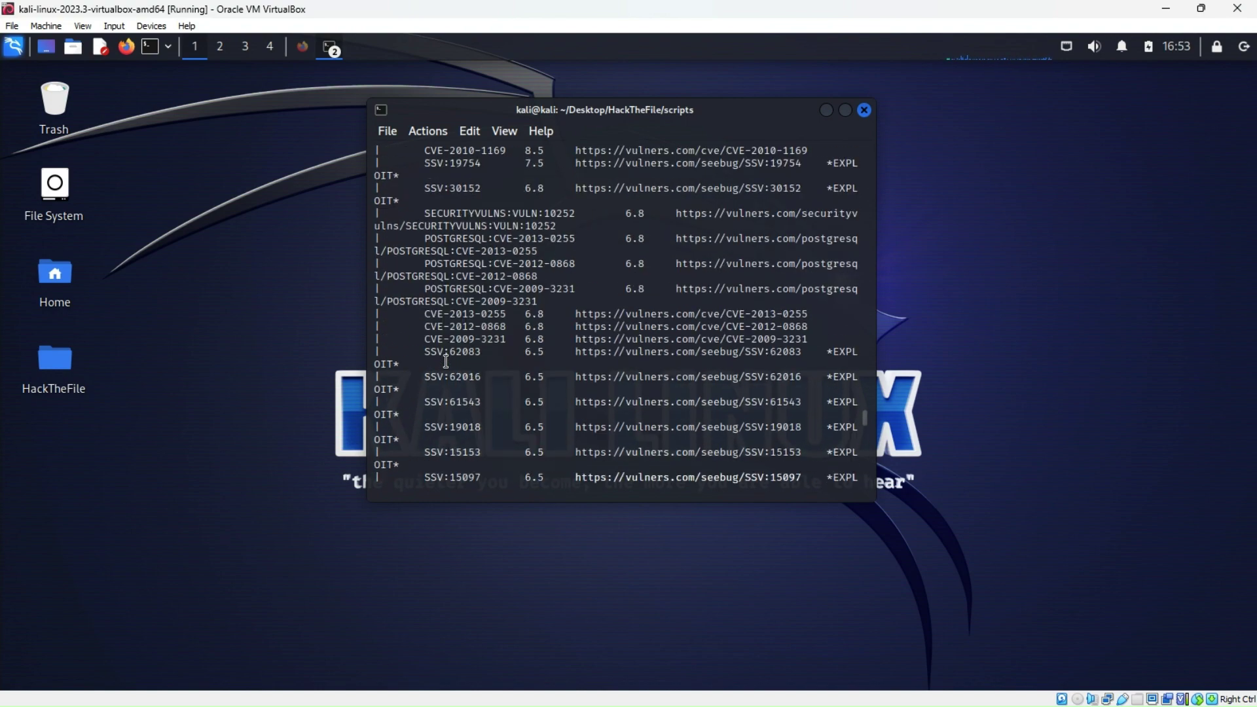
scroll(446, 361, "down", 12)
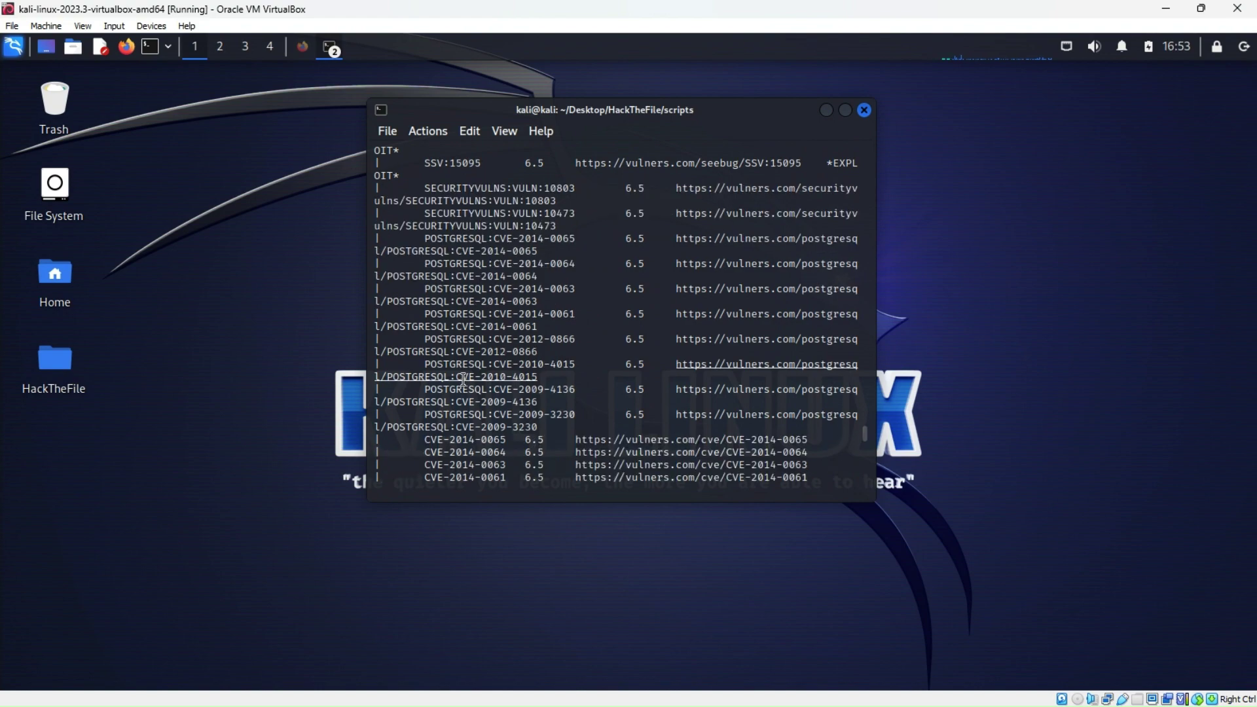
scroll(467, 382, "down", 20)
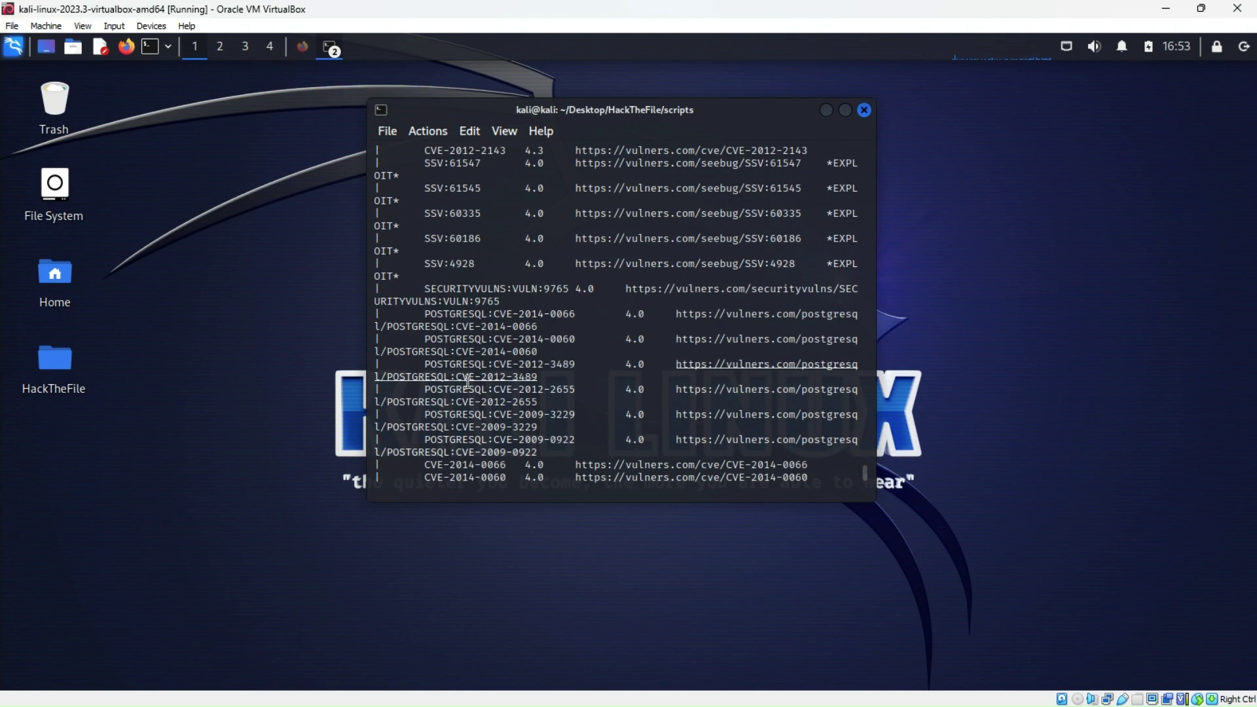
scroll(469, 382, "down", 3)
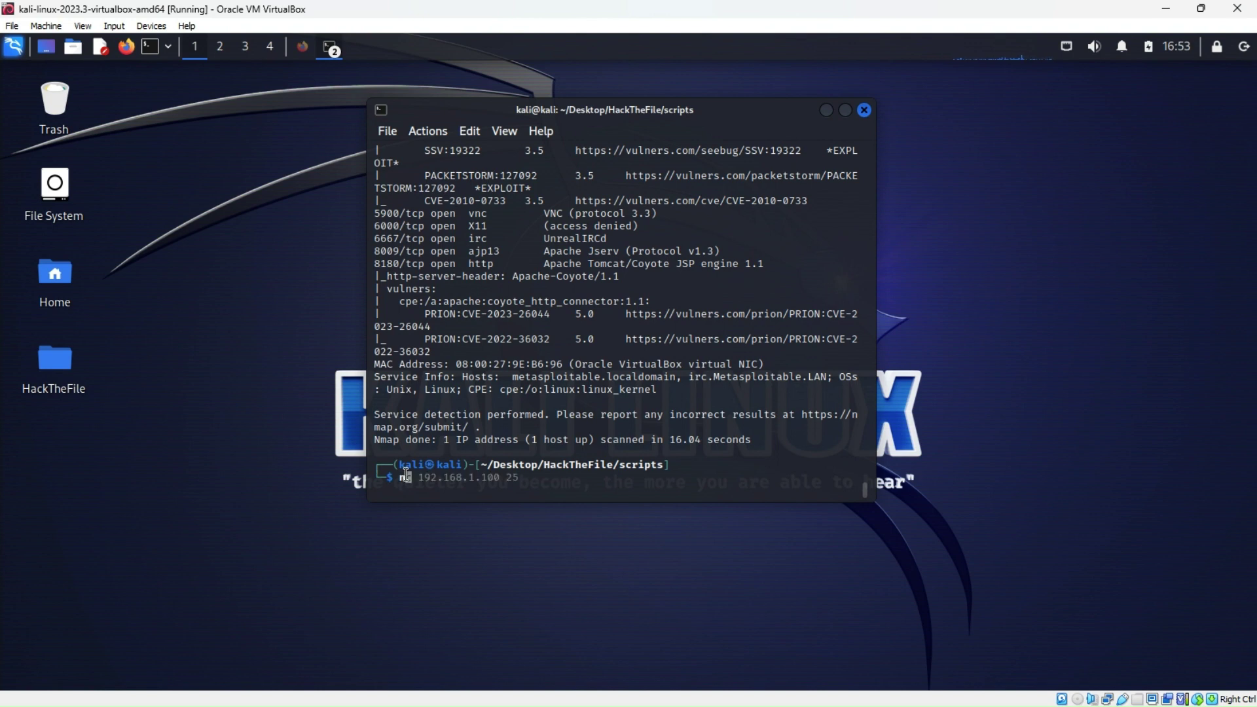
Build the command nmap -sV -sC -p- -oN scanResults.nmap 192.168.1.100, pasting in the target IP
type("map -sV -sC")
type("-p-")
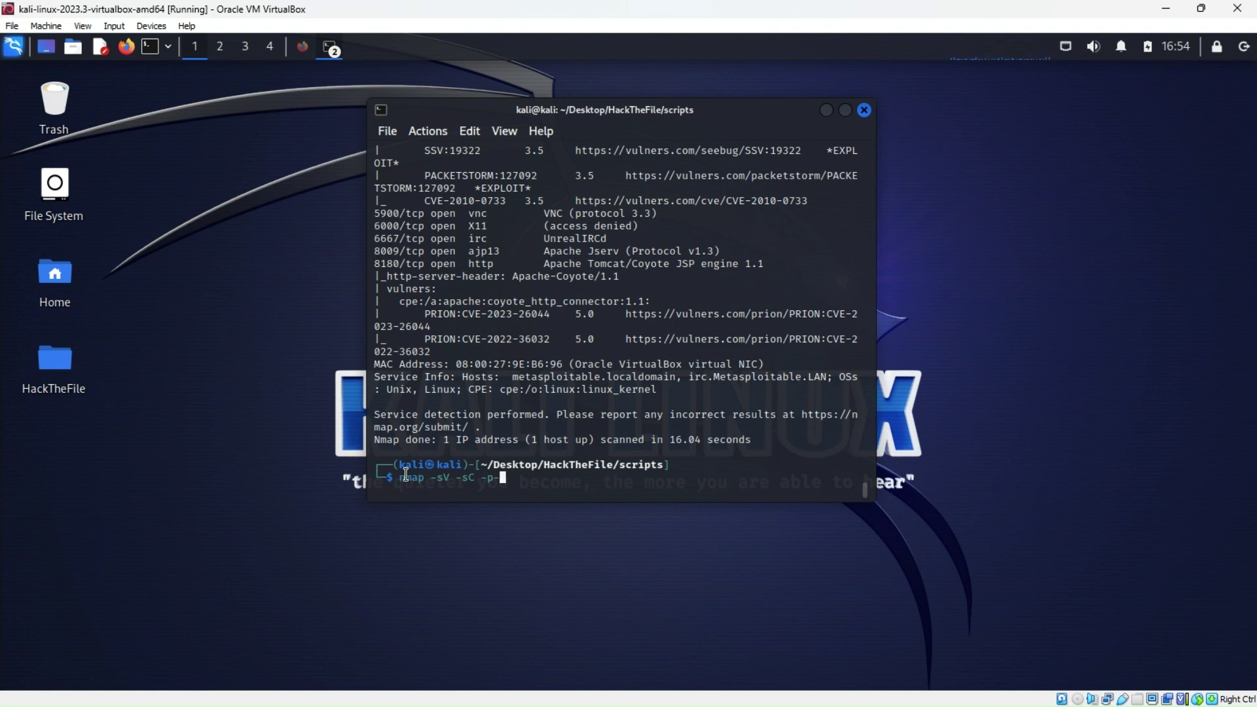
type("-oN")
type("scanr")
key("BackSpace")
type("Resulk")
key("BackSpace")
type("ts.nmap")
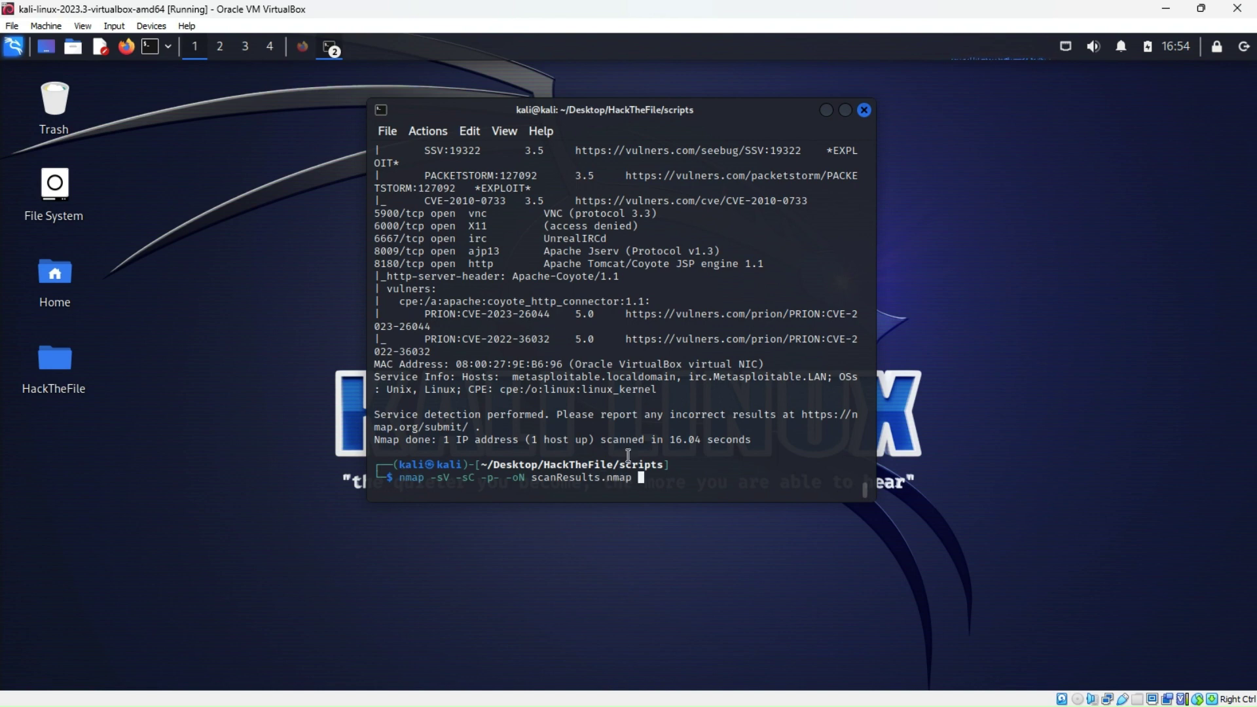
right_click(641, 480)
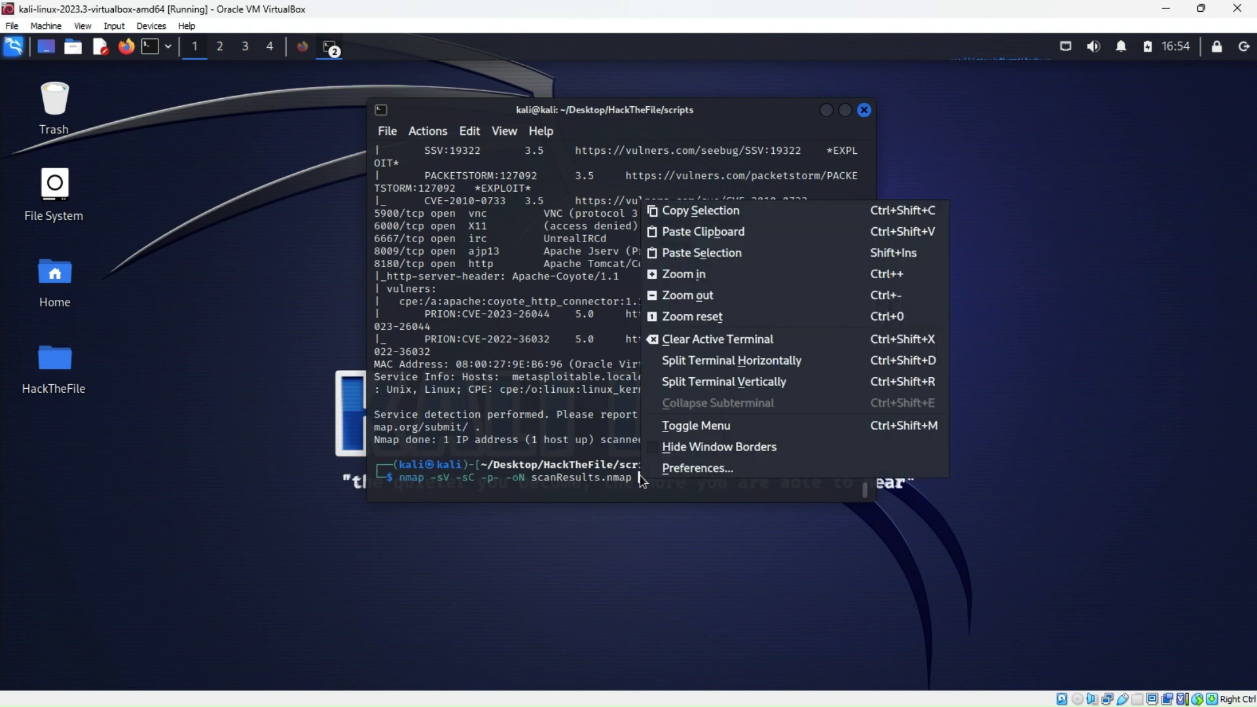
left_click(698, 253)
Run the full-port scan, move the terminal up-right and bring the Kindle book window over it
key("Return")
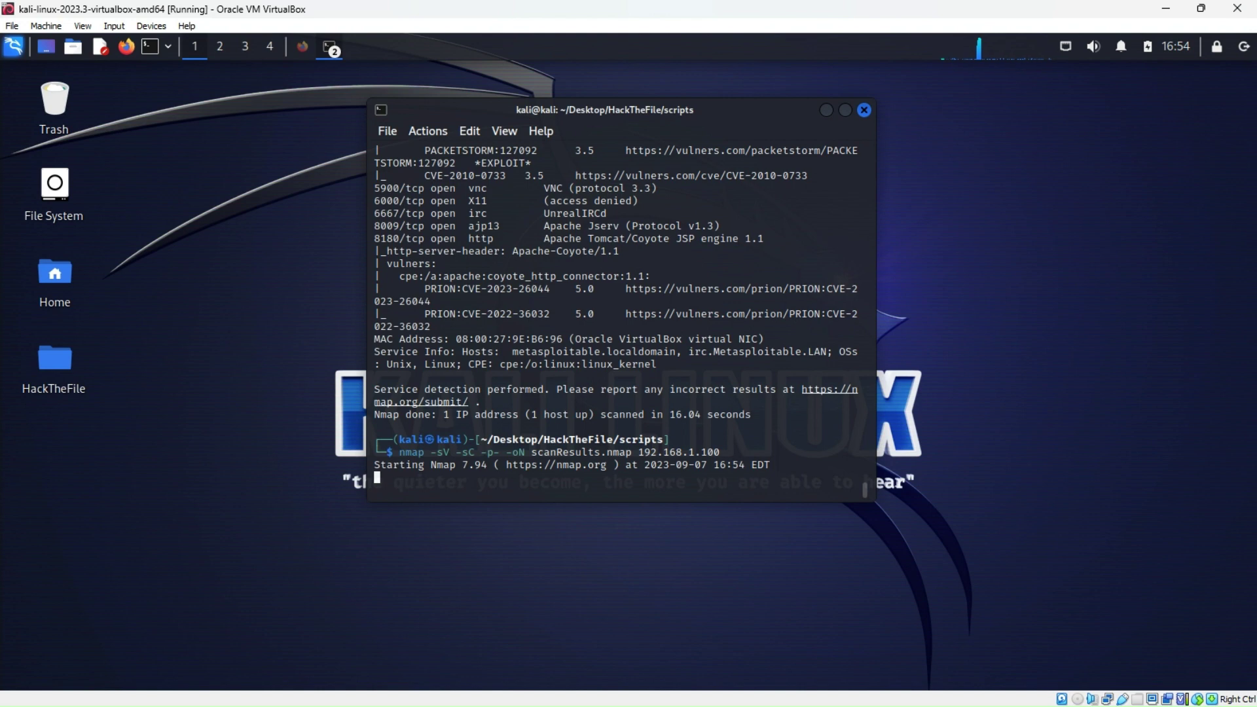
left_click_drag(737, 124, 826, 108)
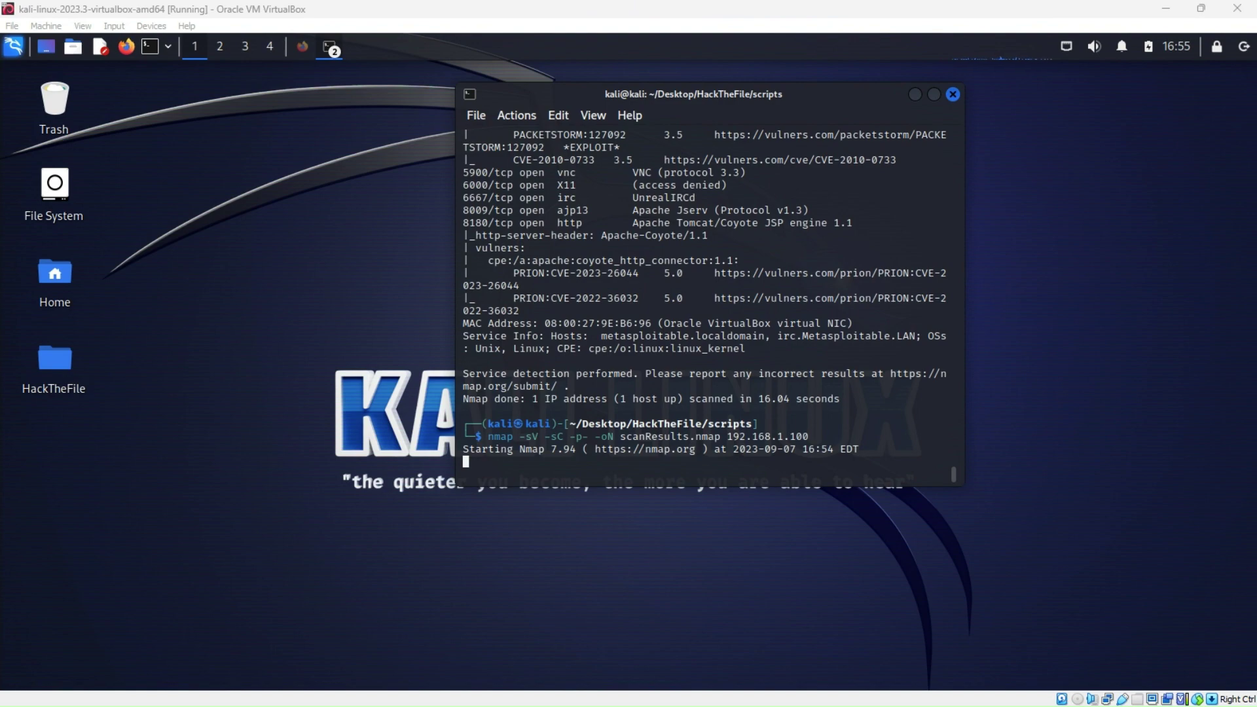
left_click_drag(1256, 13, 476, 51)
Maximize the Kindle reader window and advance the book to page 152
left_click(1026, 60)
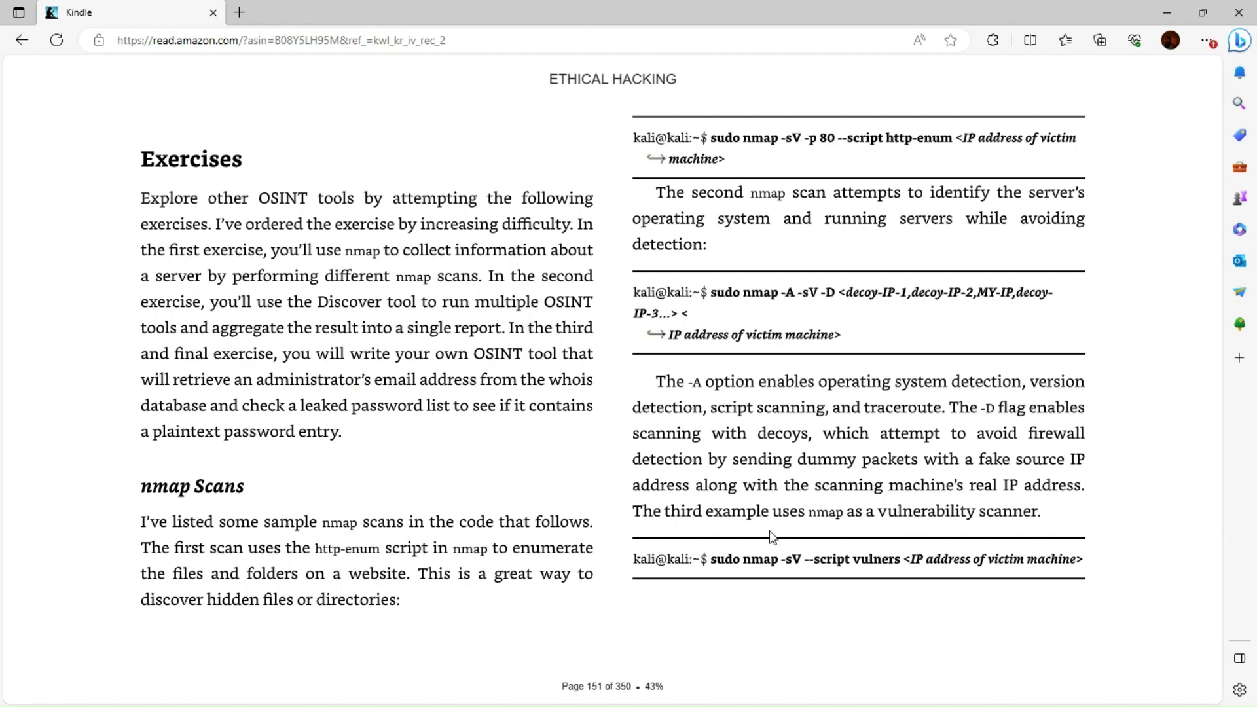
left_click(1163, 380)
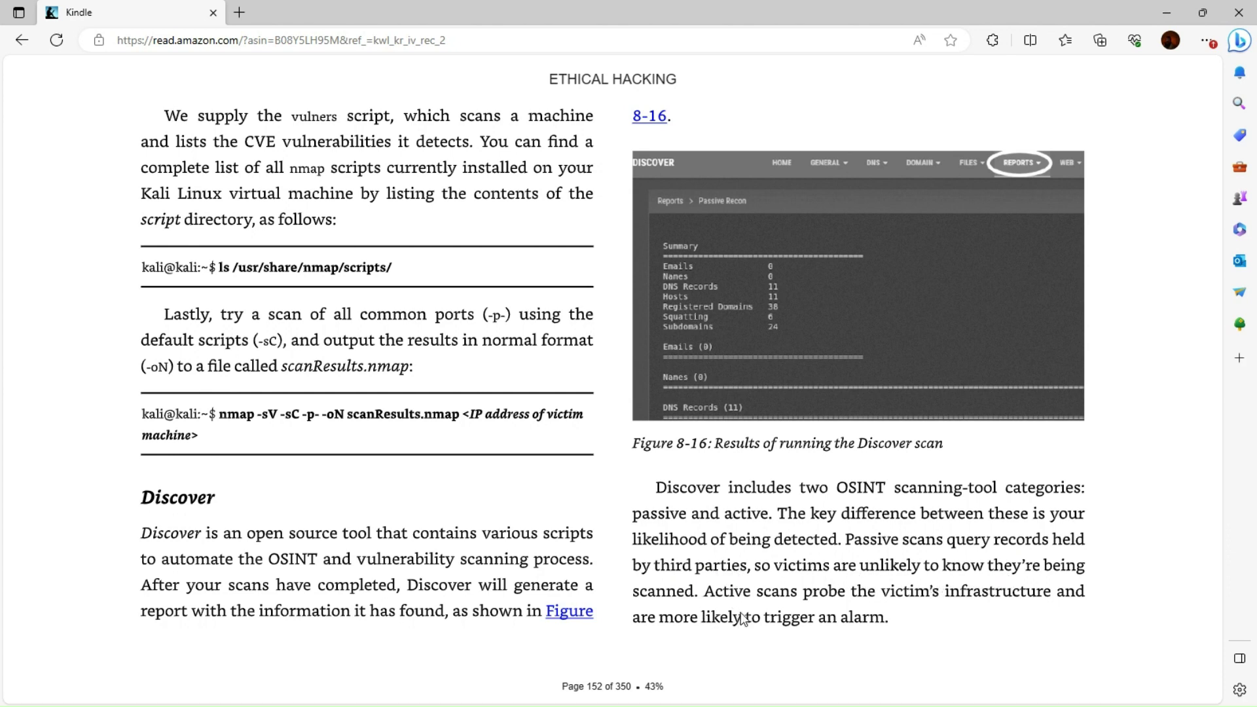
Advance to page 153 to read the Discover git clone command into /opt/discover/
mouse_move(1132, 564)
left_click(1164, 378)
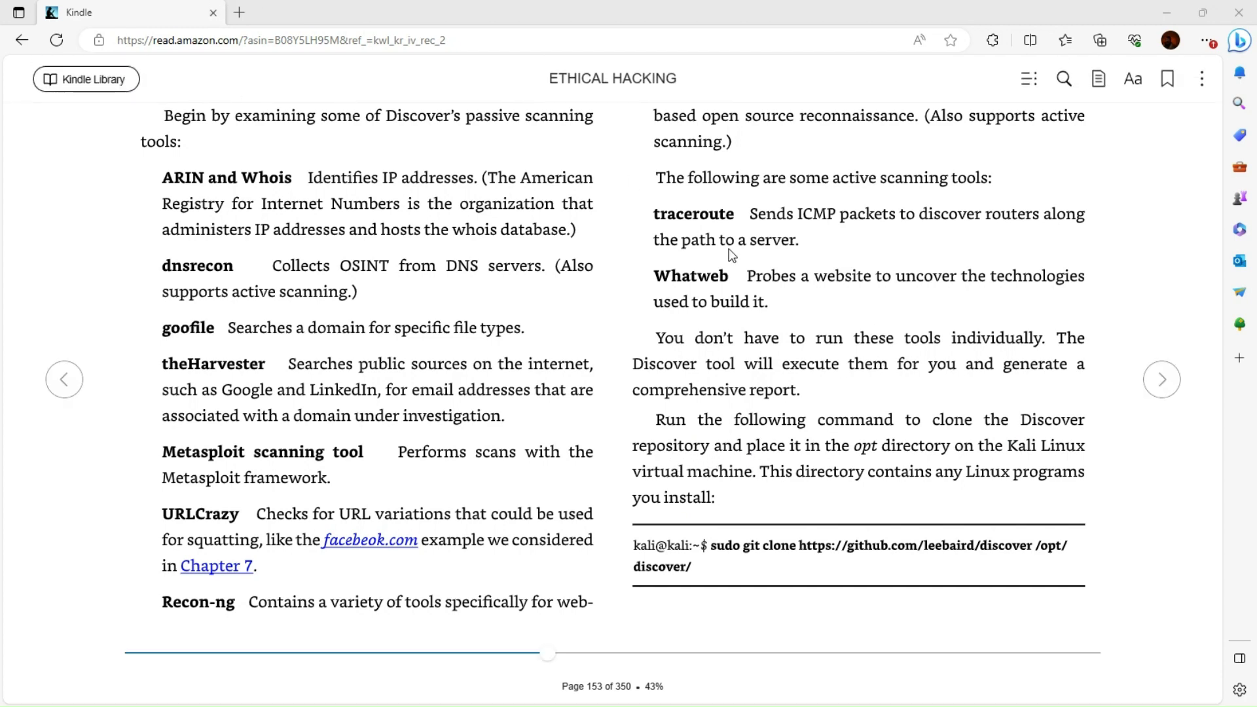
Close the Kindle tab and the finished scan terminal, then start a new terminal
left_click(210, 13)
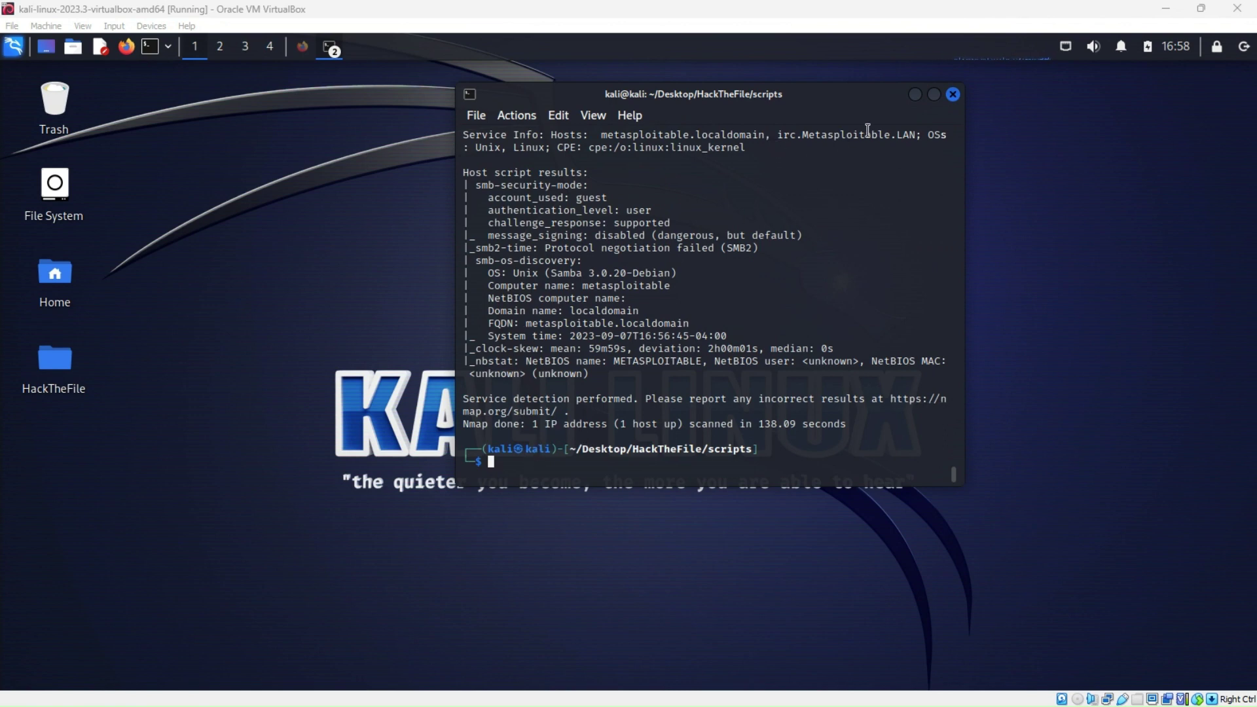
left_click(953, 95)
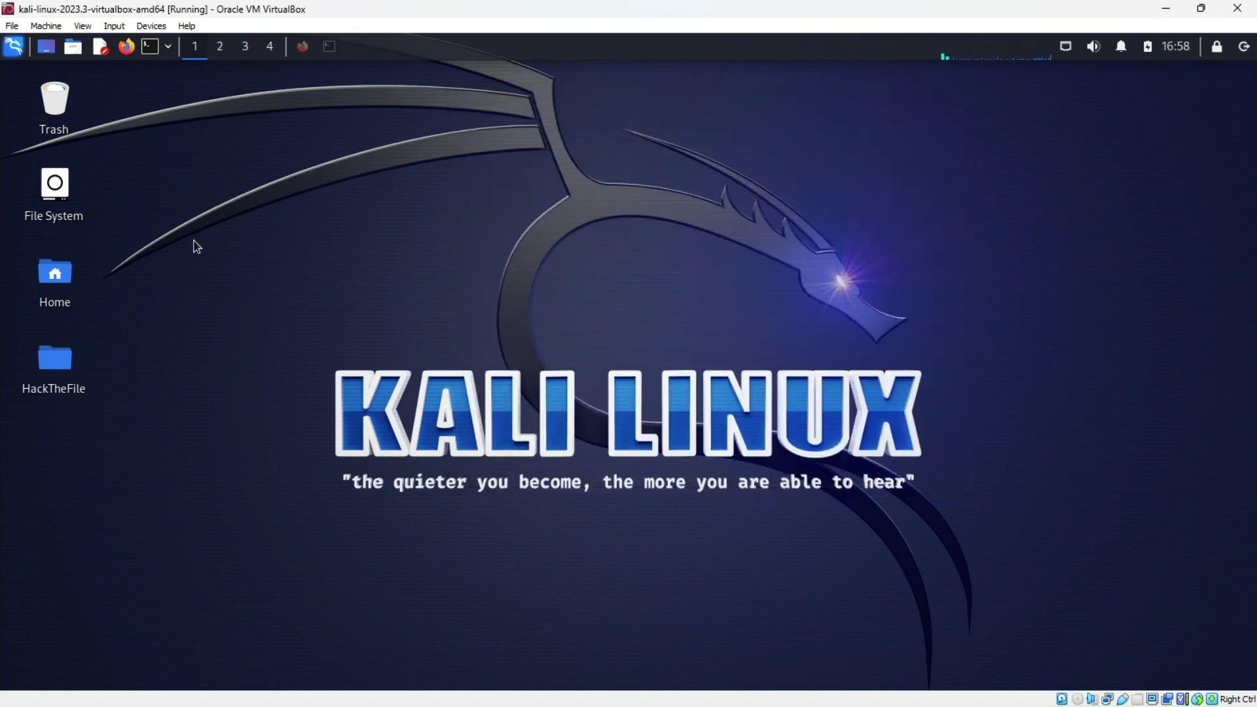
left_click(150, 46)
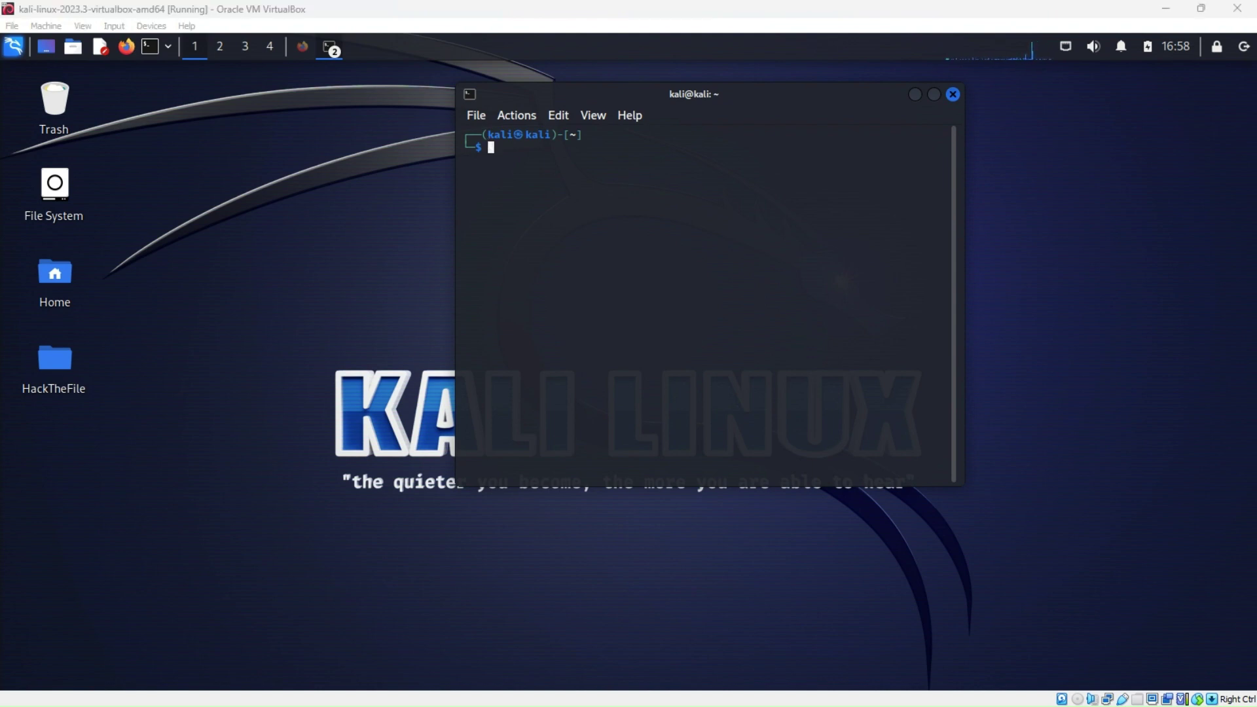
left_click(491, 148)
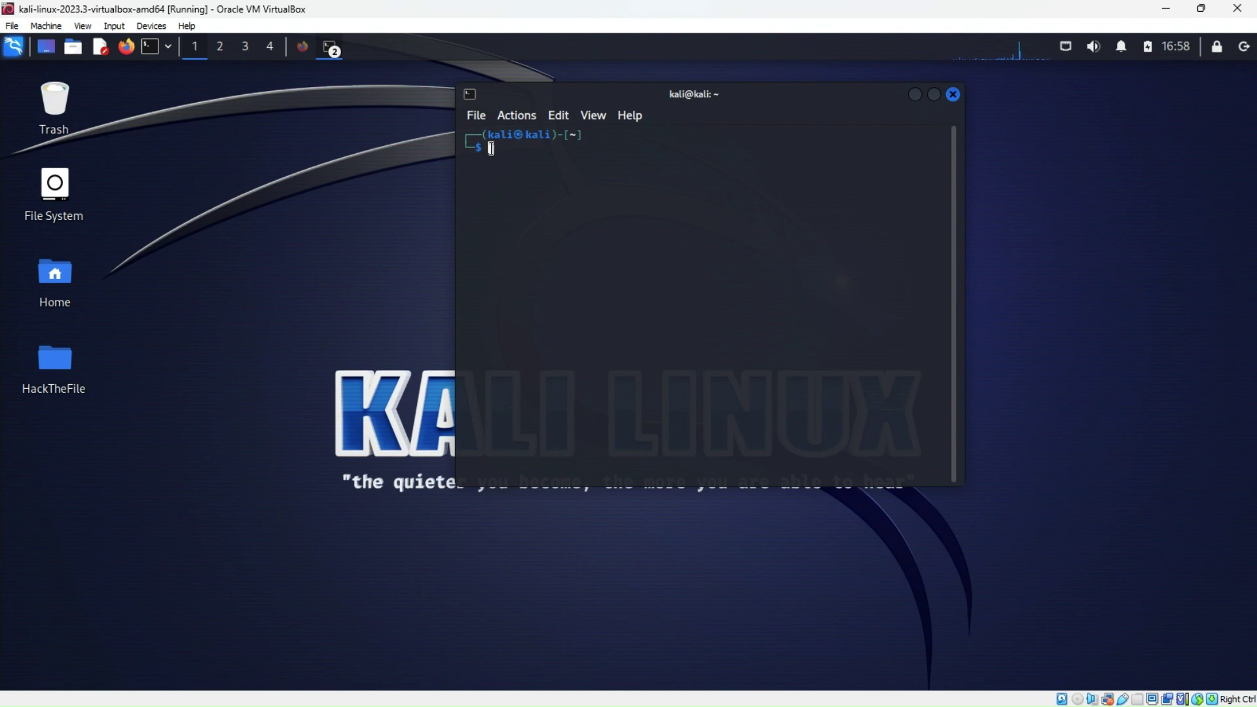
type("sudo")
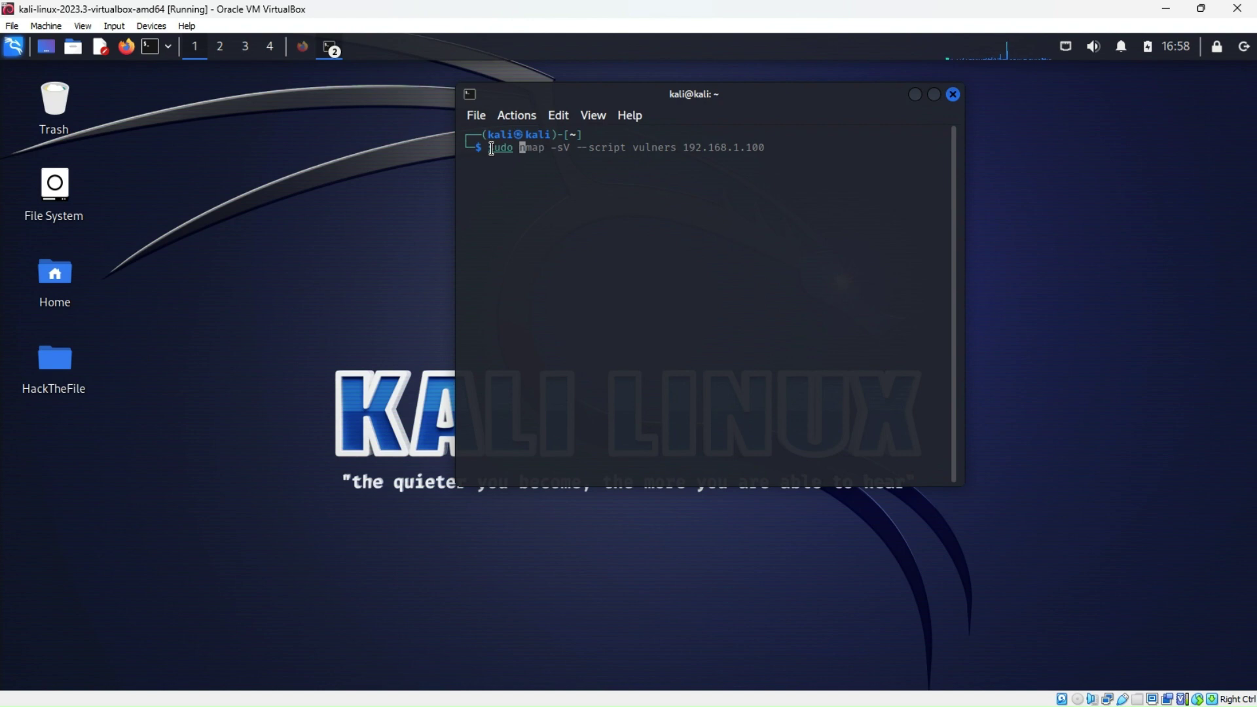
type(" git")
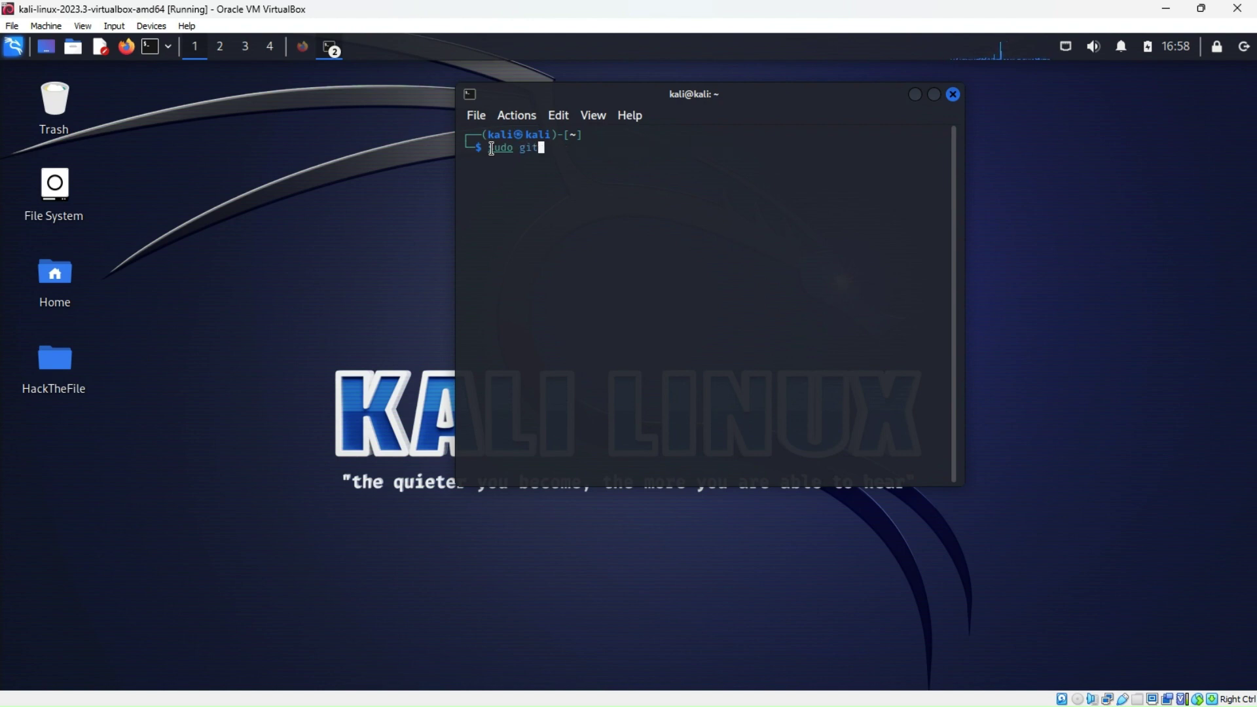
type(" clone https:")
type("//github.")
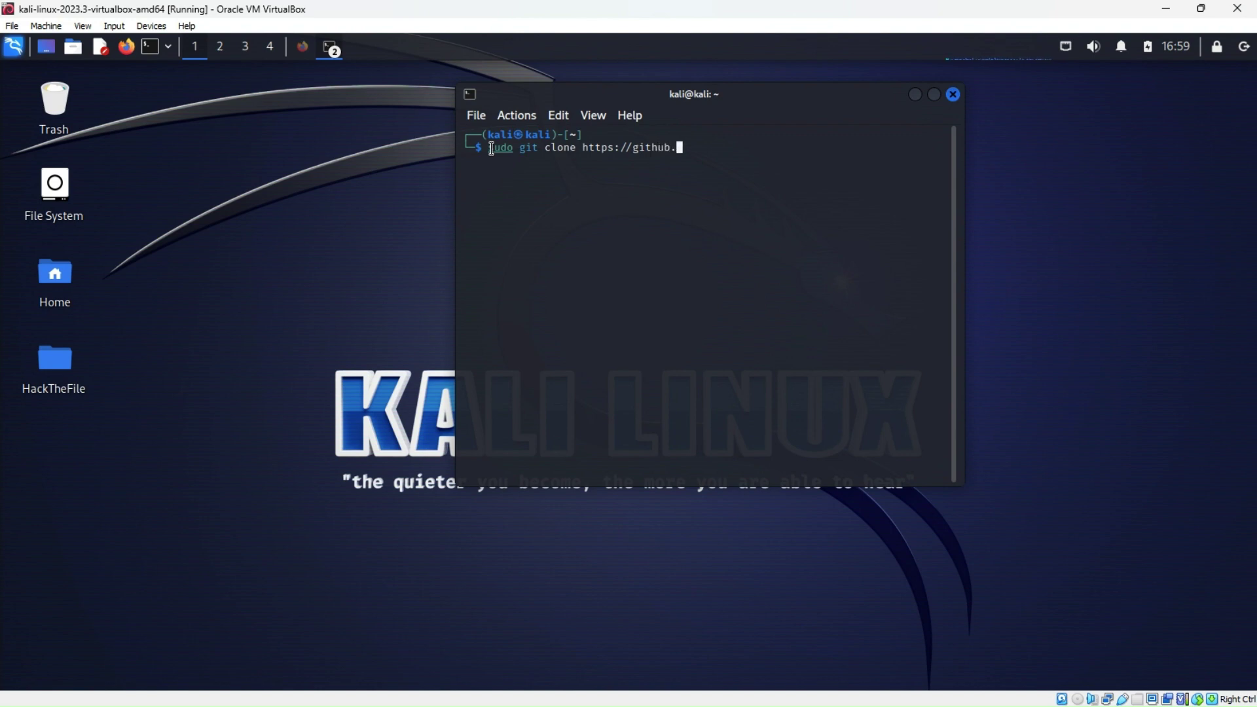
type("com/leebaird/discover")
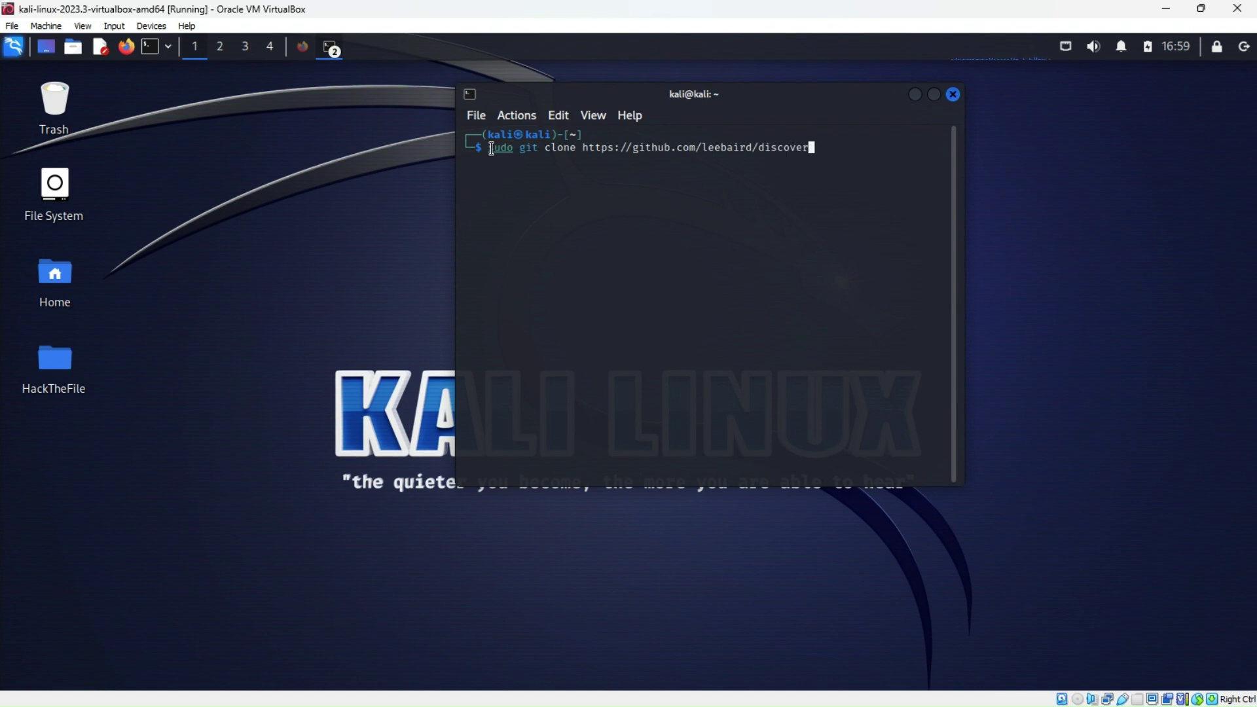
type("/opt/discover/")
key("Return")
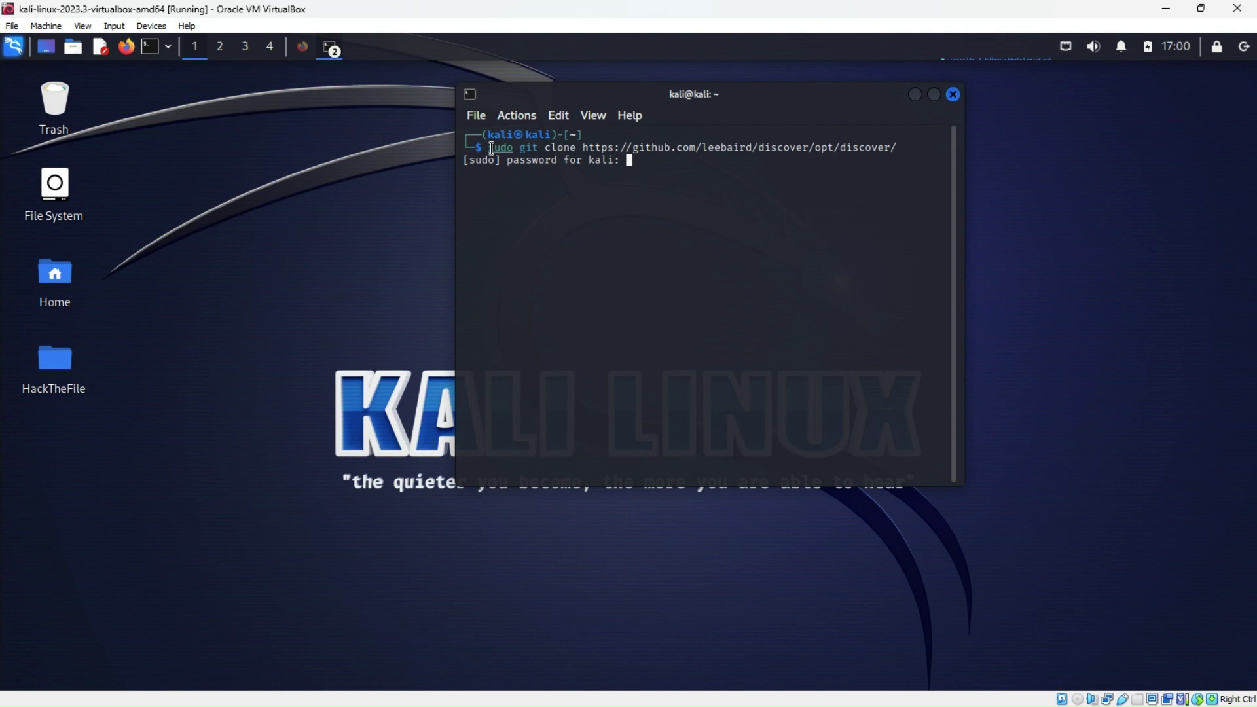
key("Return")
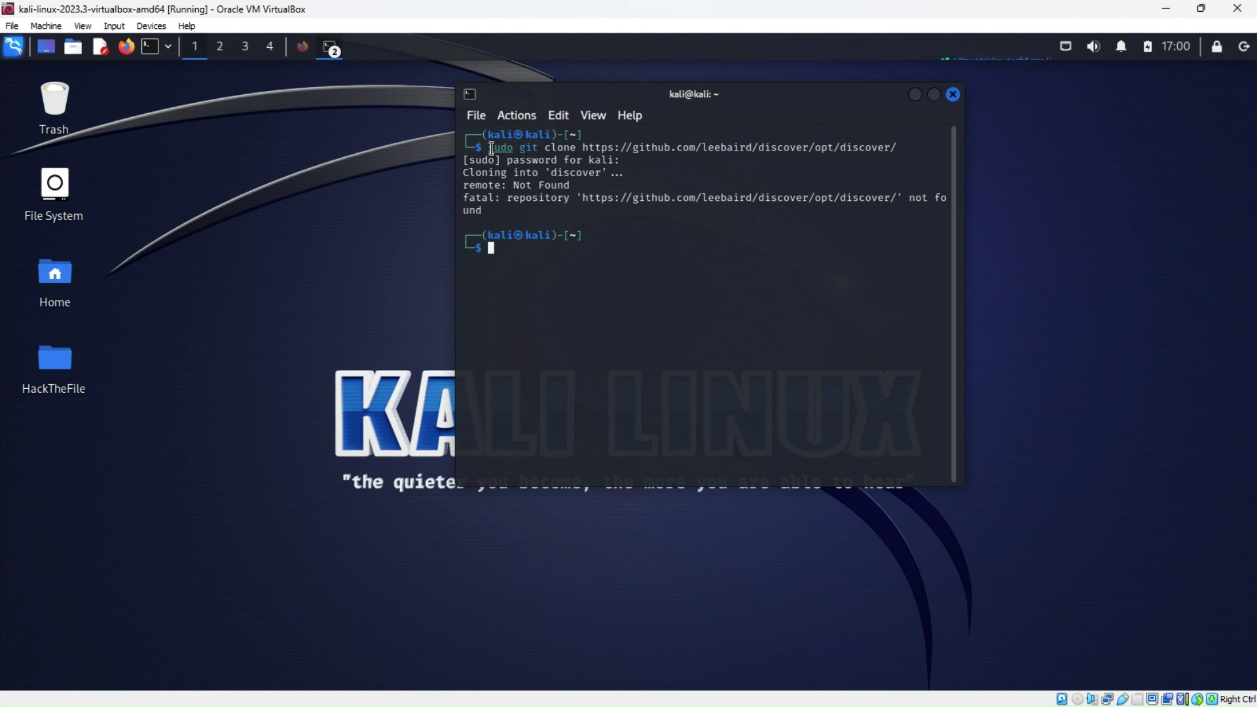
Rerun the recalled clone command with the URL's trailing slash removed
key("Up")
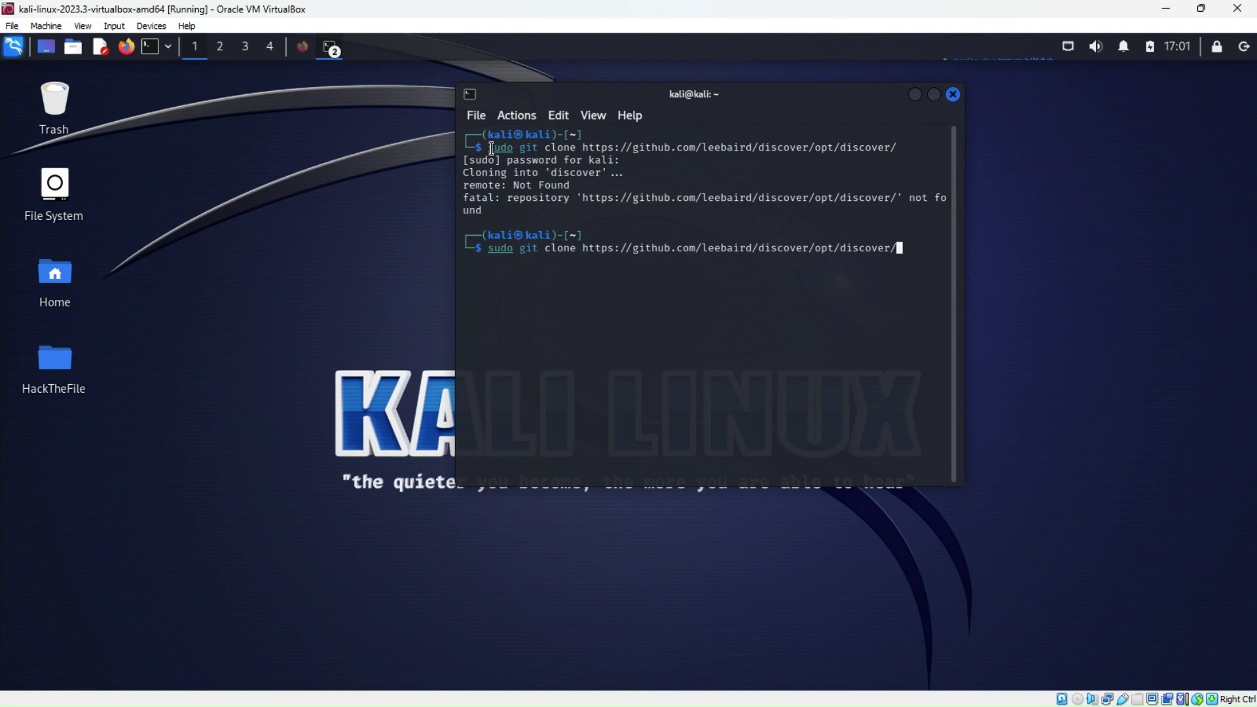
key("Left")
key("Delete")
key("Return")
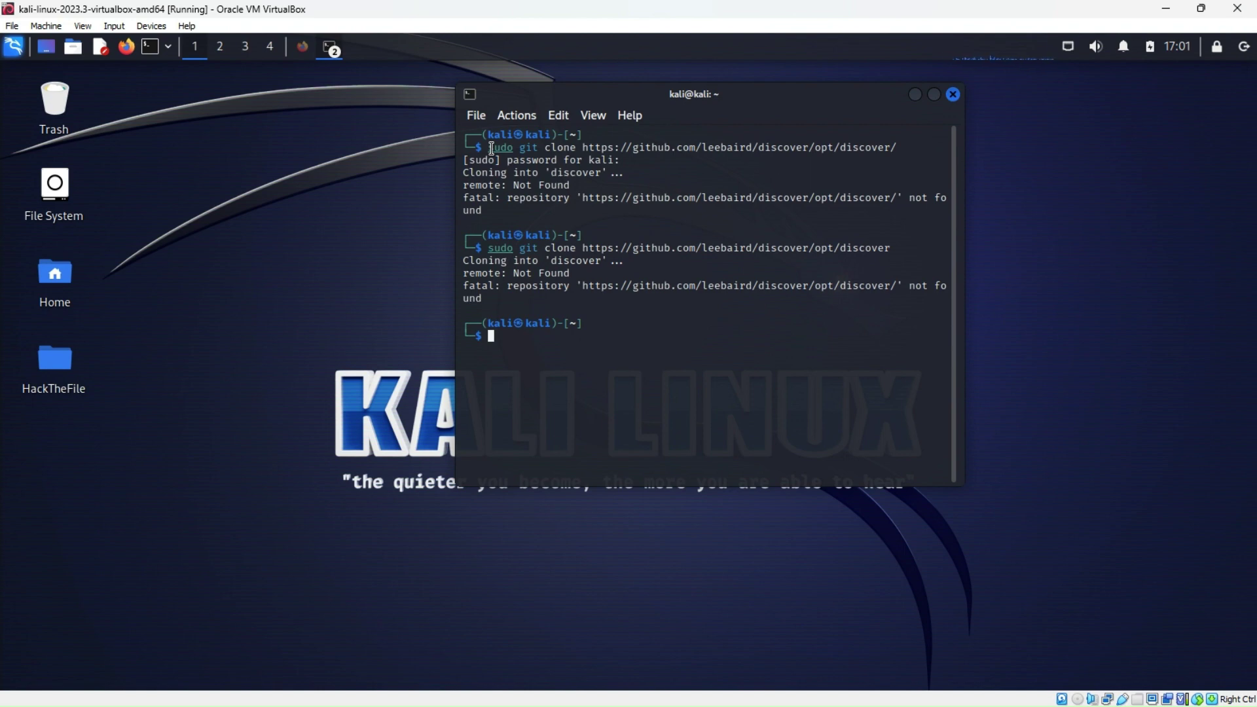
Open the repository link in Firefox, see the GitHub 404, and close the GitHub and Nessus tabs
right_click(659, 248)
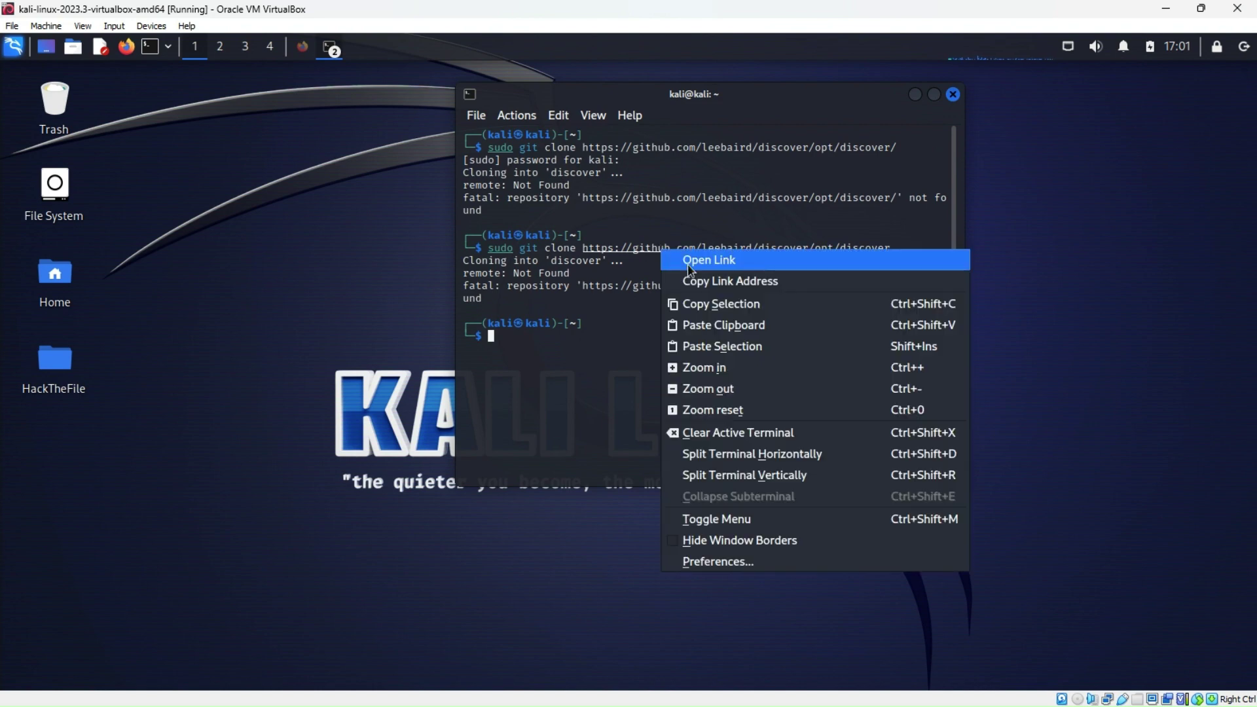
left_click(665, 259)
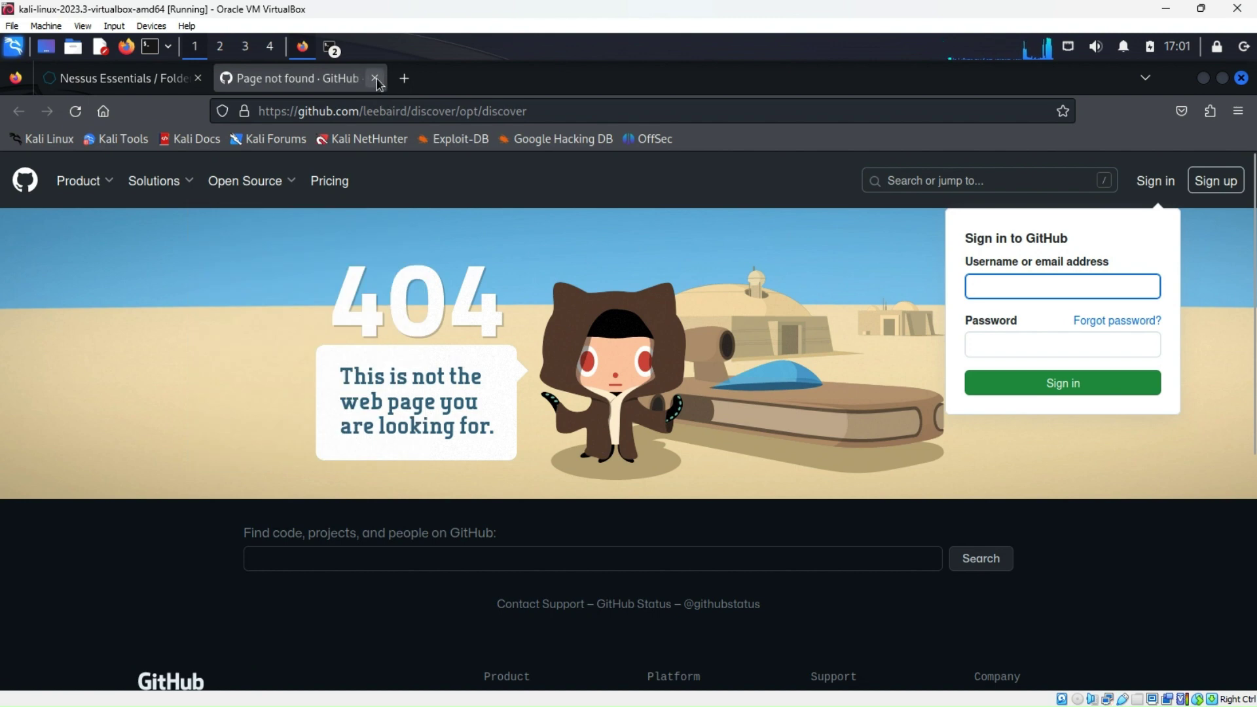
left_click(375, 78)
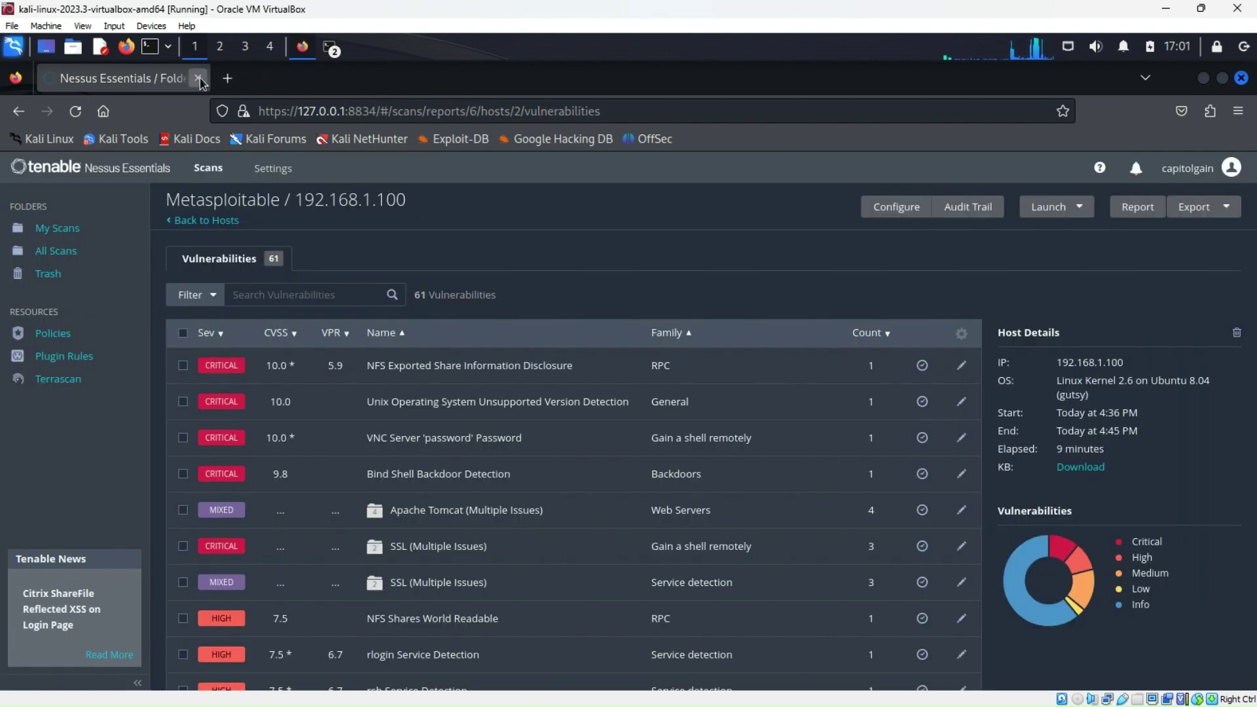
left_click(197, 78)
Raise the netdiscover terminal from the taskbar, then minimize it again
left_click(303, 48)
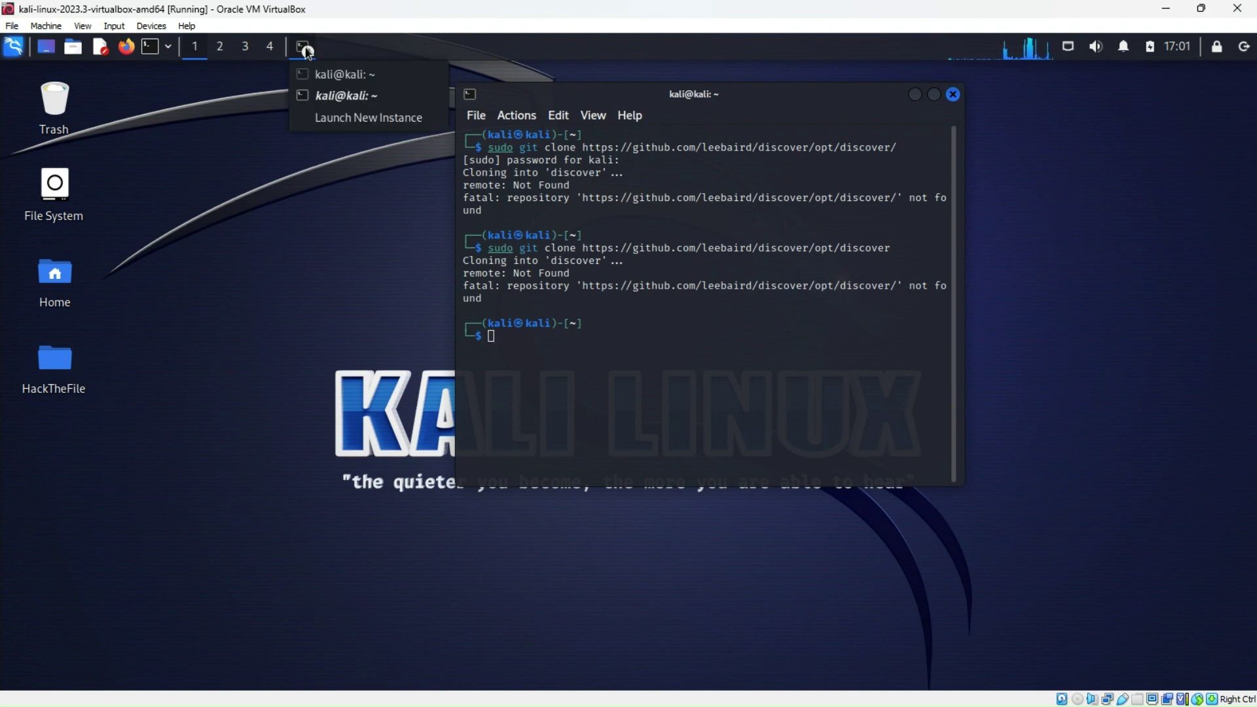
left_click(341, 74)
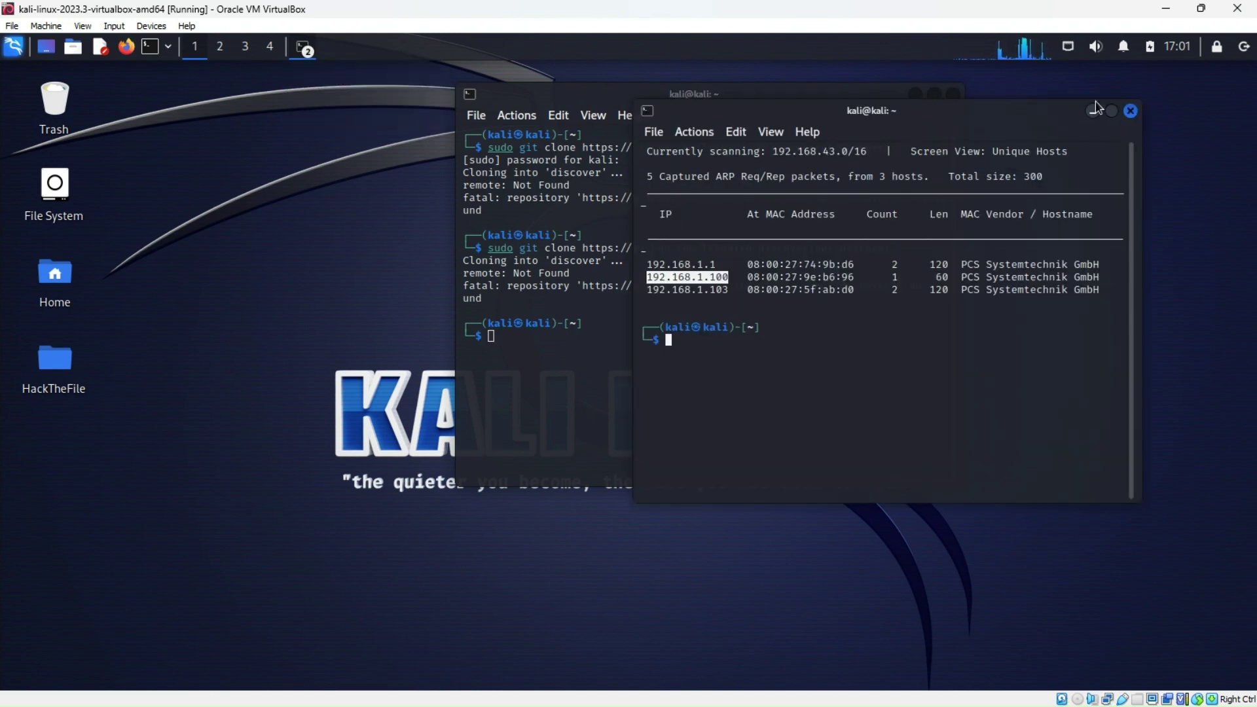
left_click(1095, 109)
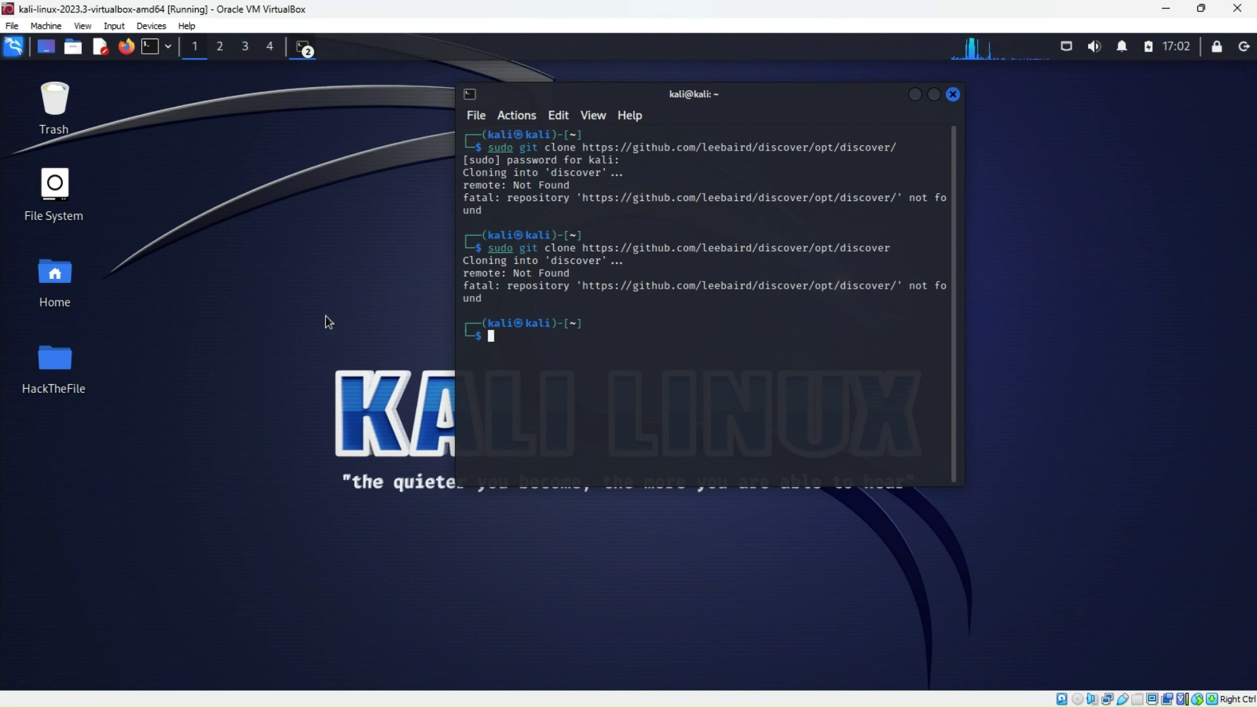
Browse Thunar through the root file system to /opt, which holds only microsoft and nessus
double_click(55, 278)
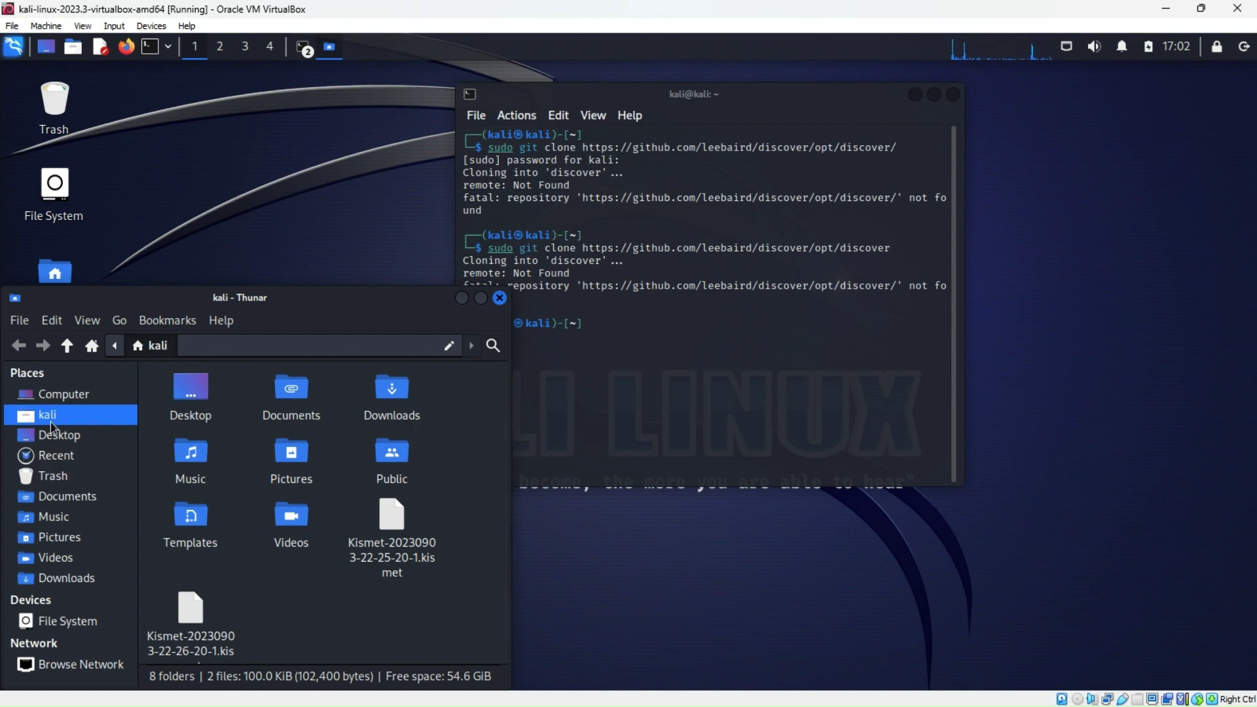
left_click(64, 394)
double_click(201, 392)
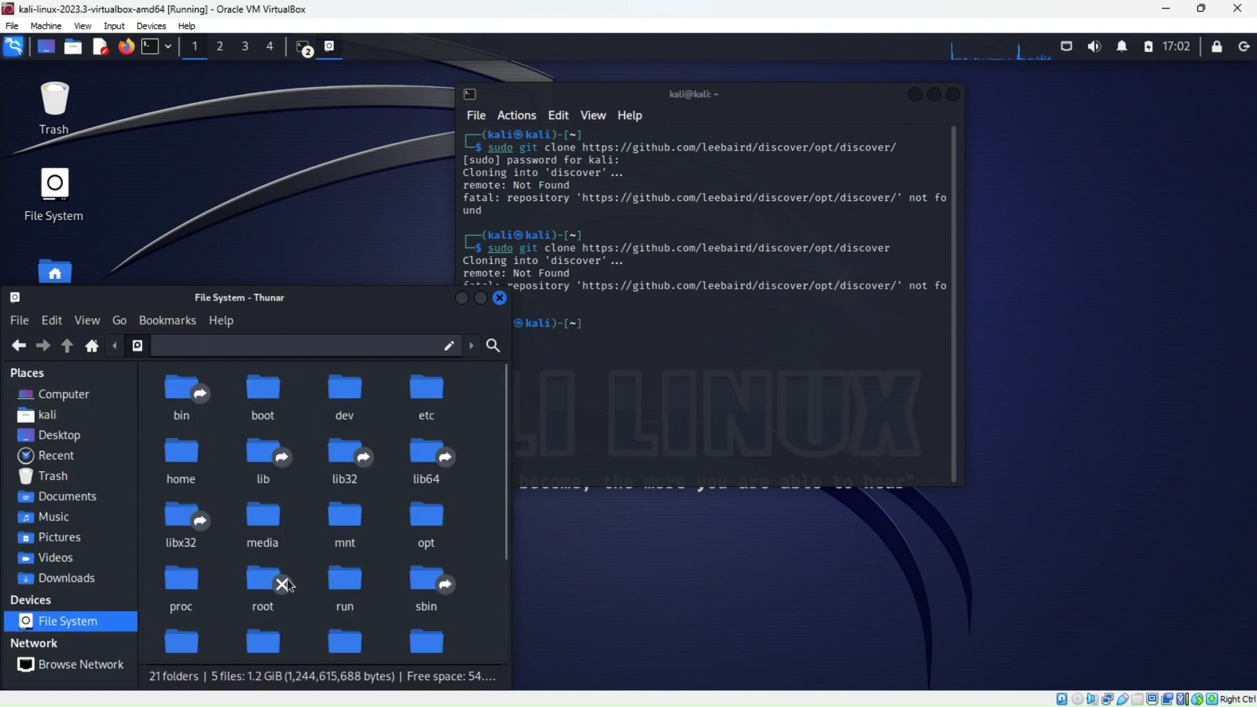
double_click(425, 517)
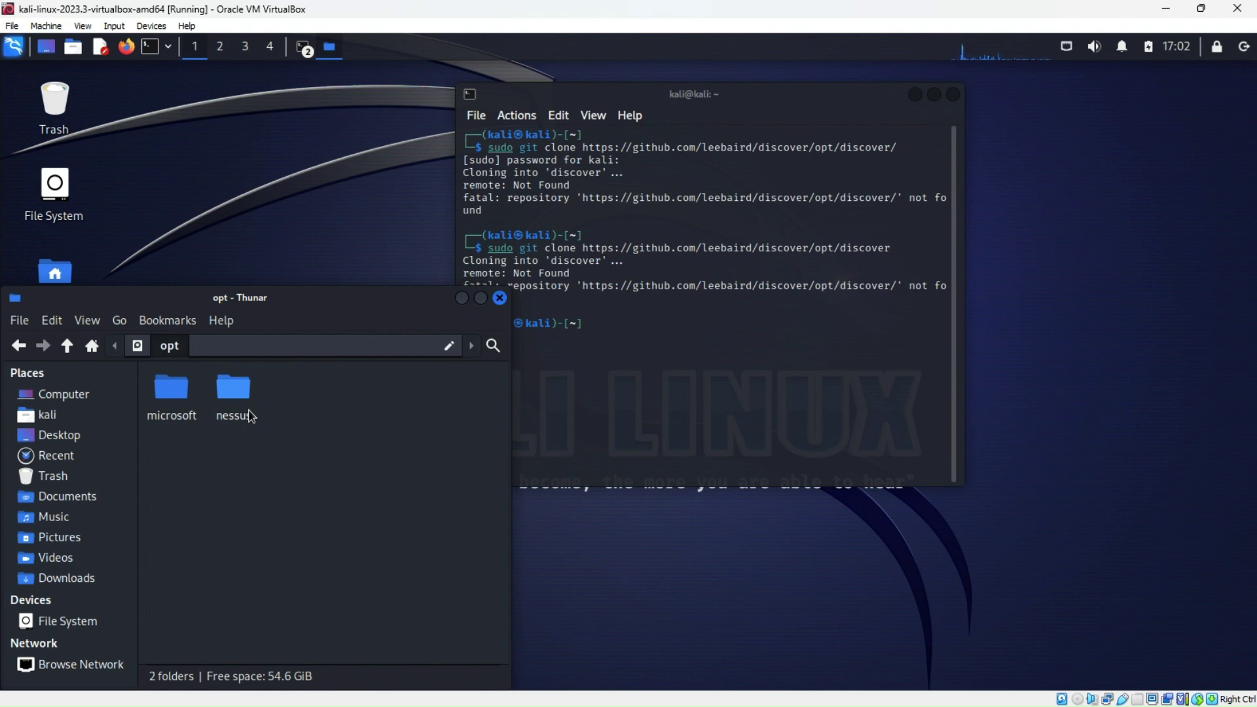
Close the Thunar file manager window
left_click(668, 353)
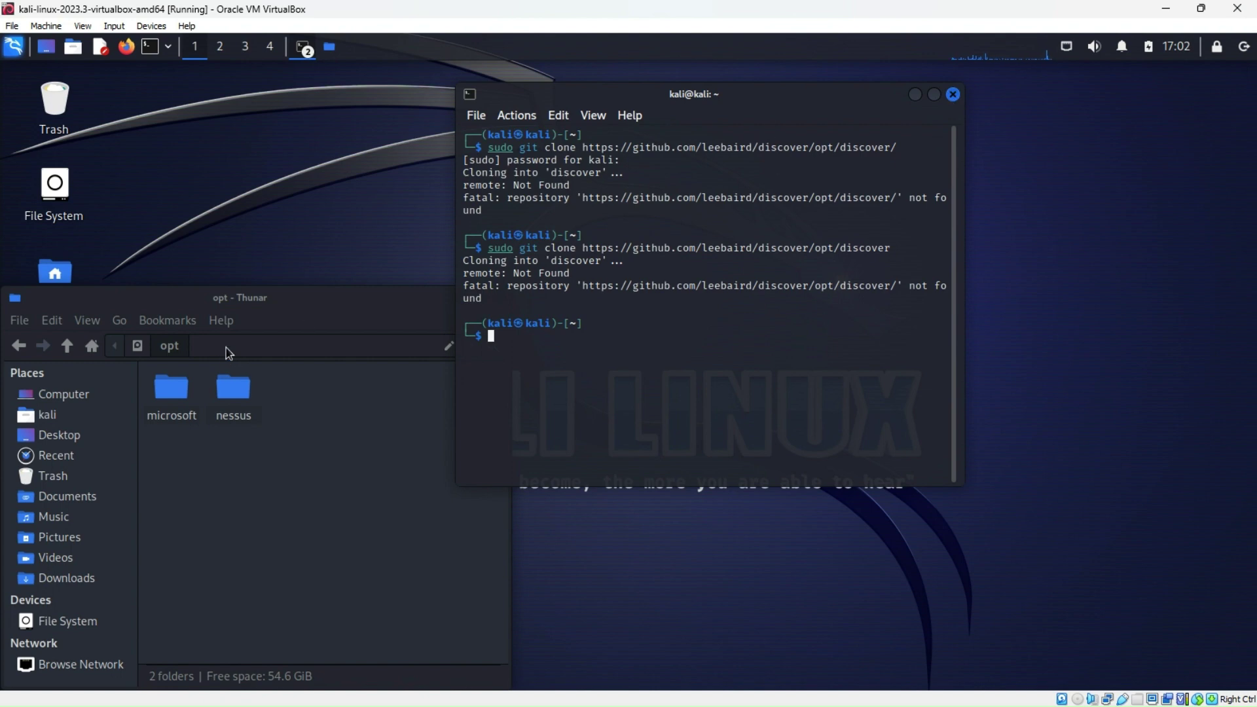
left_click(286, 308)
left_click(500, 298)
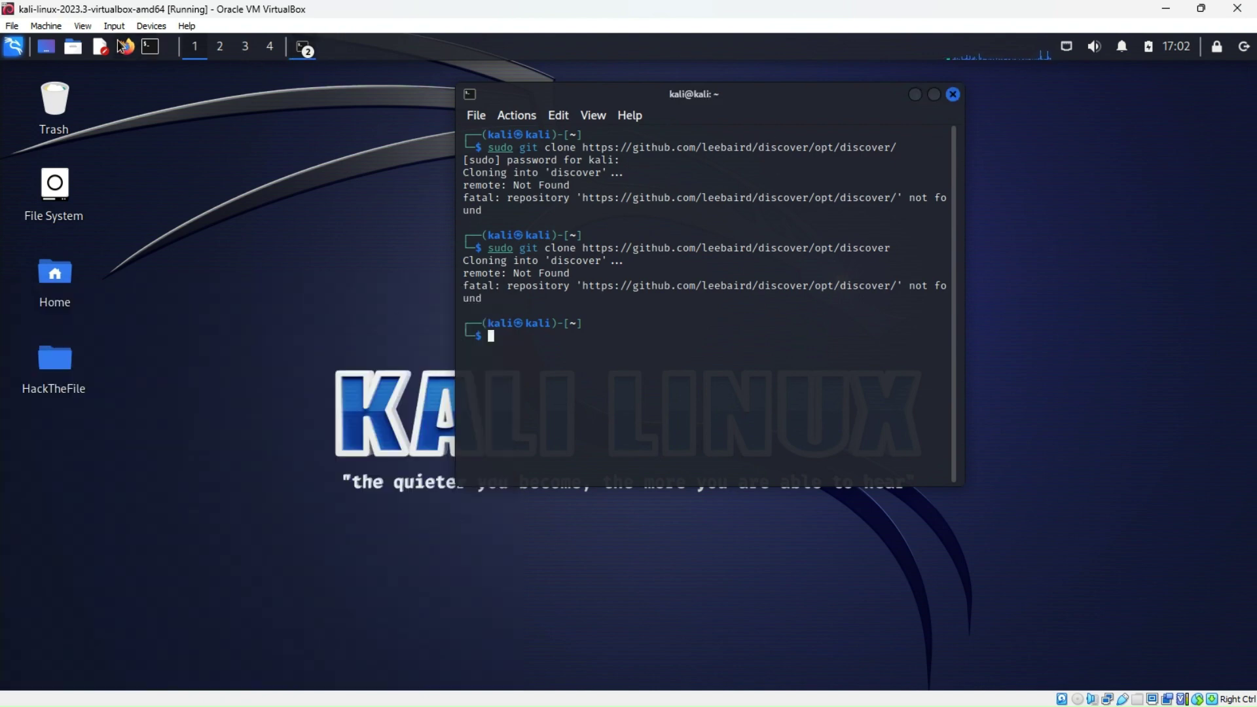
Copy the clone link into Firefox's address bar, trim it to the leebaird profile URL, and load it
right_click(756, 245)
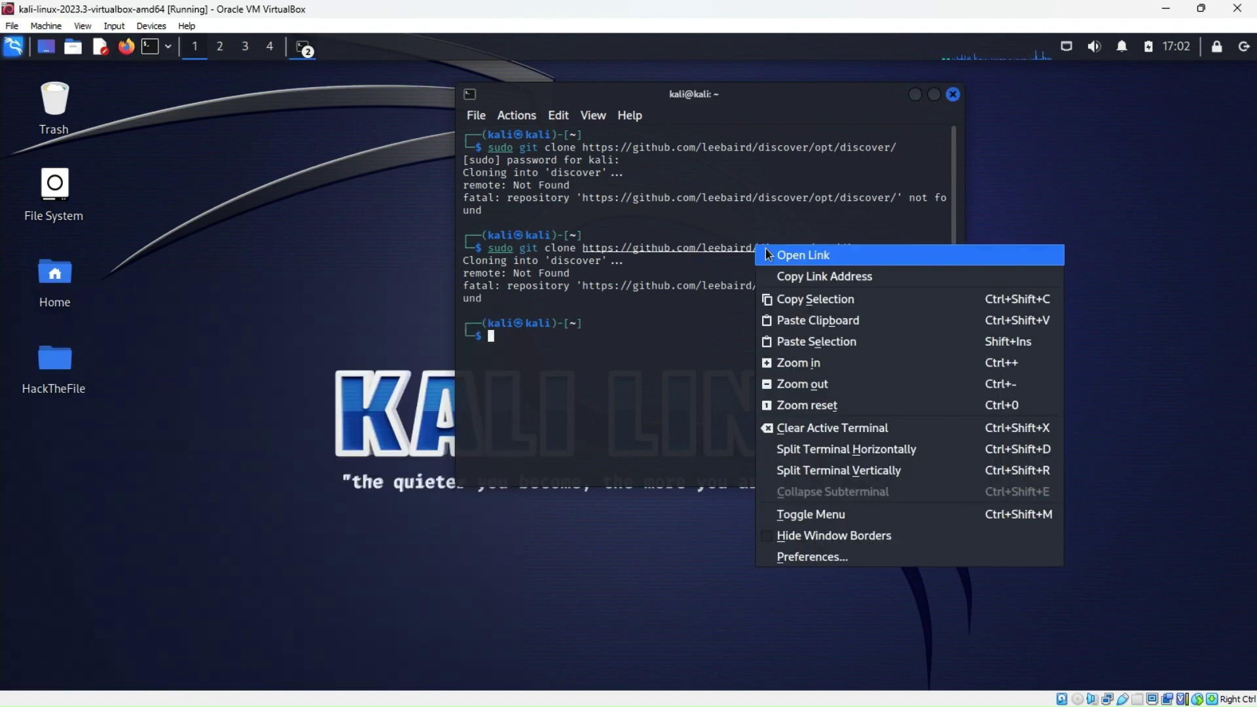
left_click(802, 276)
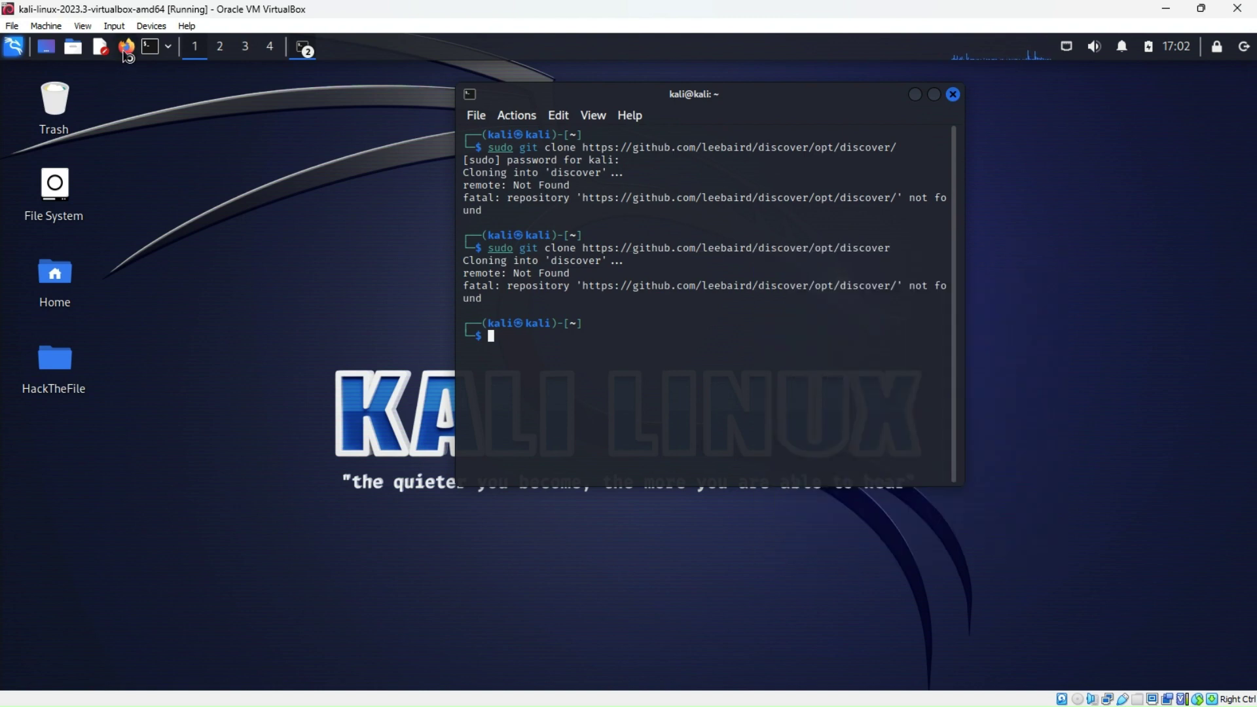
left_click(126, 46)
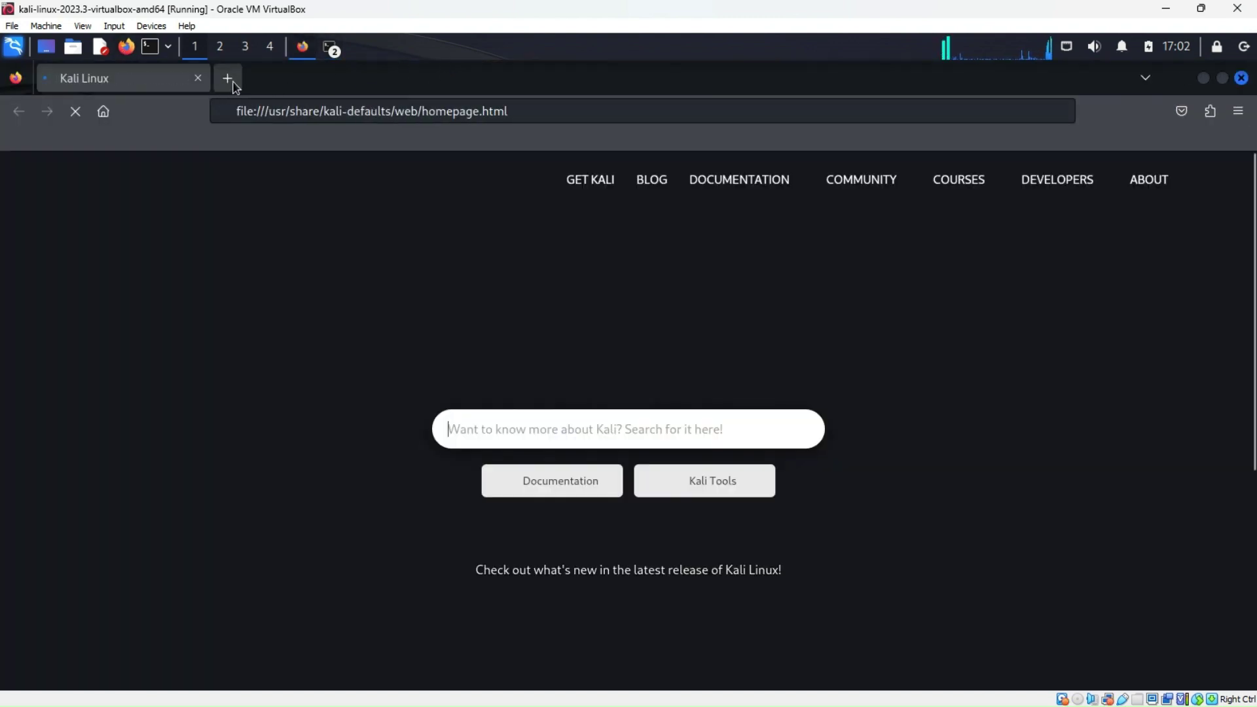
left_click(229, 79)
left_click(197, 78)
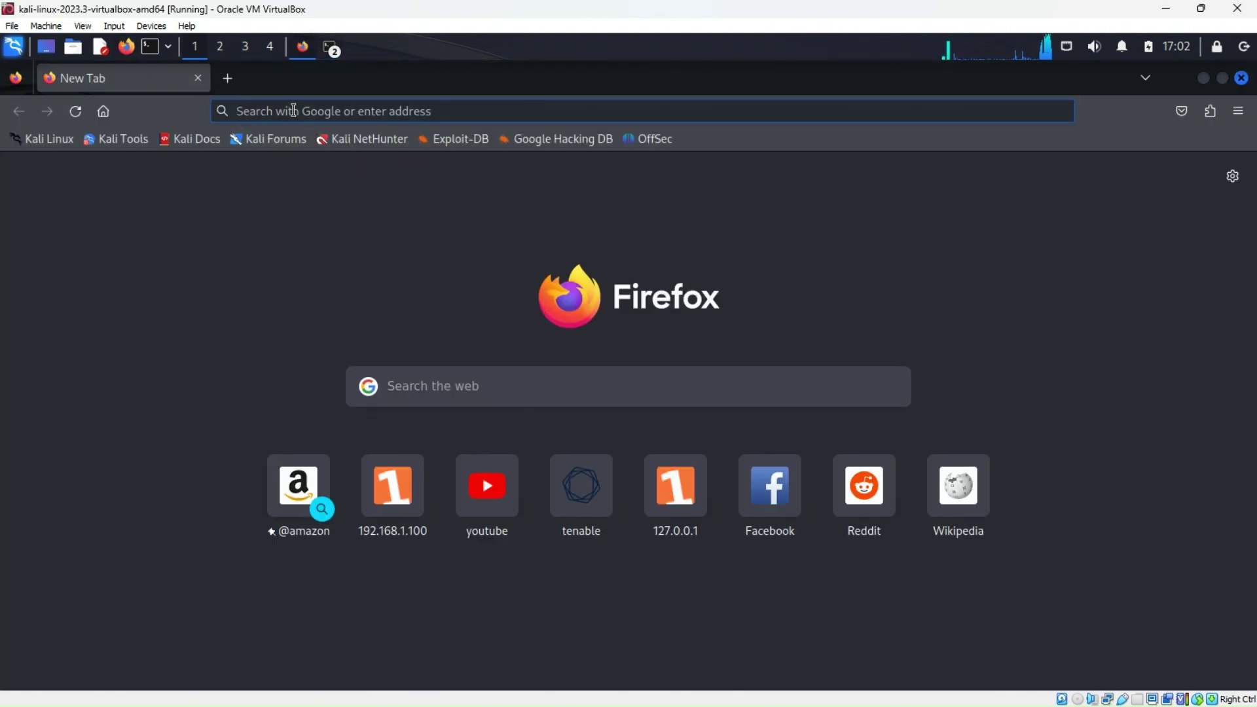
right_click(294, 111)
left_click(343, 213)
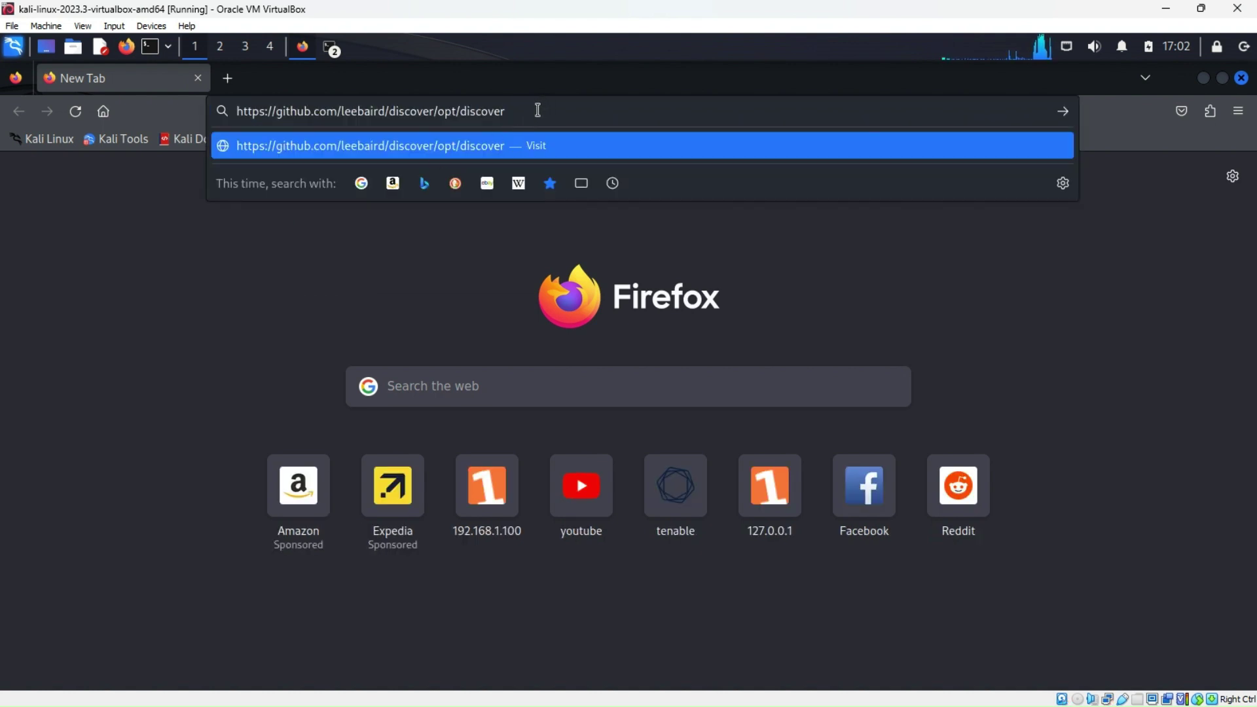
key("BackSpace")
key("BackSpace")
key("BackSpace")
key("BackSpace")
key("BackSpace")
key("BackSpace")
key("BackSpace")
key("BackSpace")
key("BackSpace")
key("BackSpace")
key("BackSpace")
key("BackSpace")
key("BackSpace")
key("BackSpace")
key("BackSpace")
key("BackSpace")
key("BackSpace")
key("BackSpace")
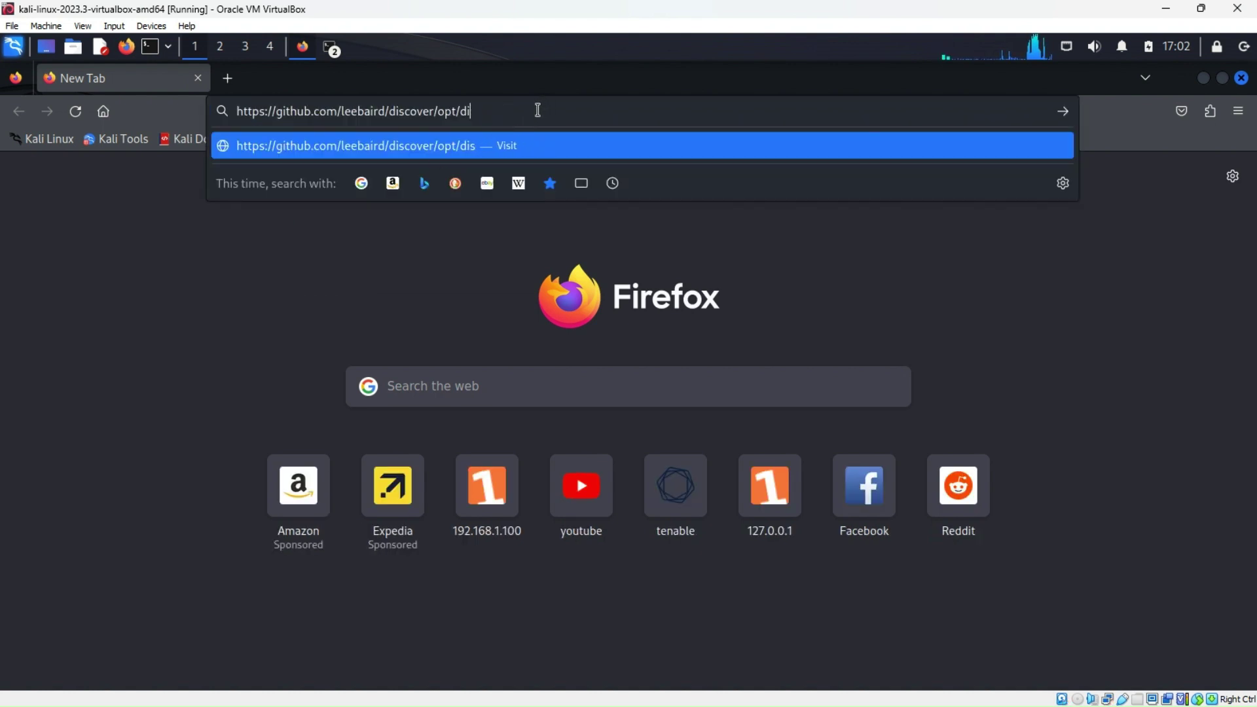
key("BackSpace")
key("BackSpace")
key("BackSpace")
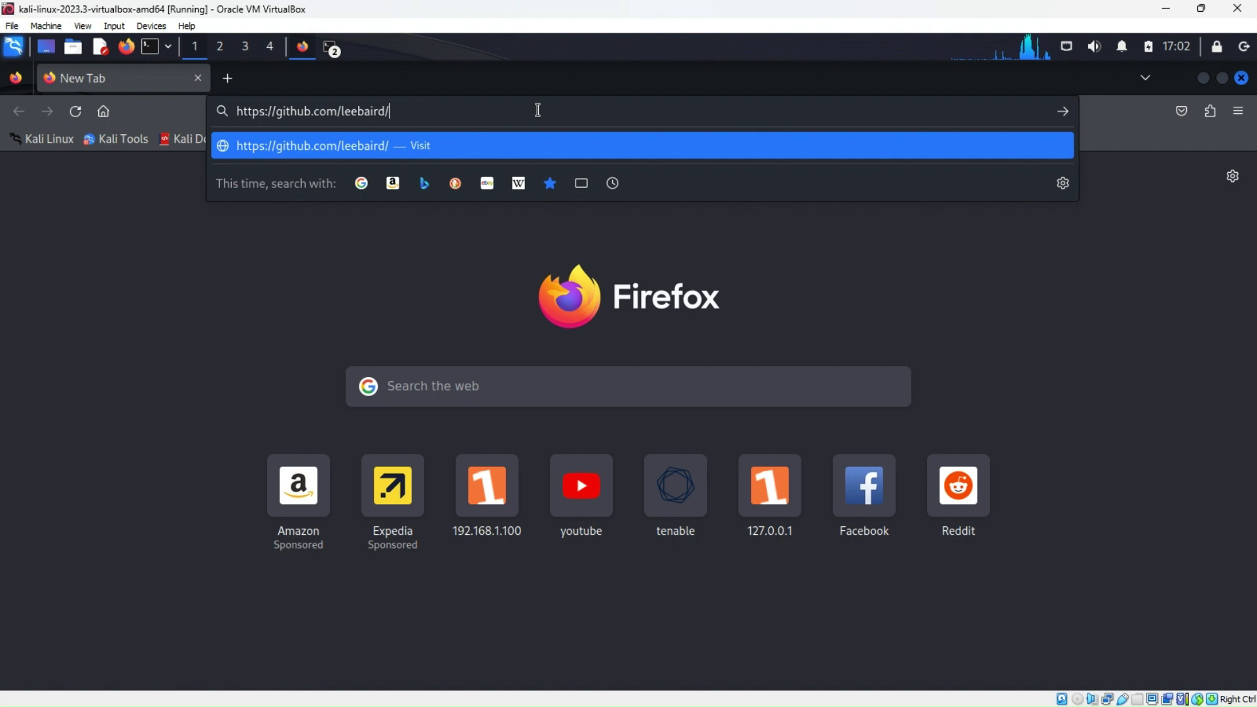
key("BackSpace")
key("Return")
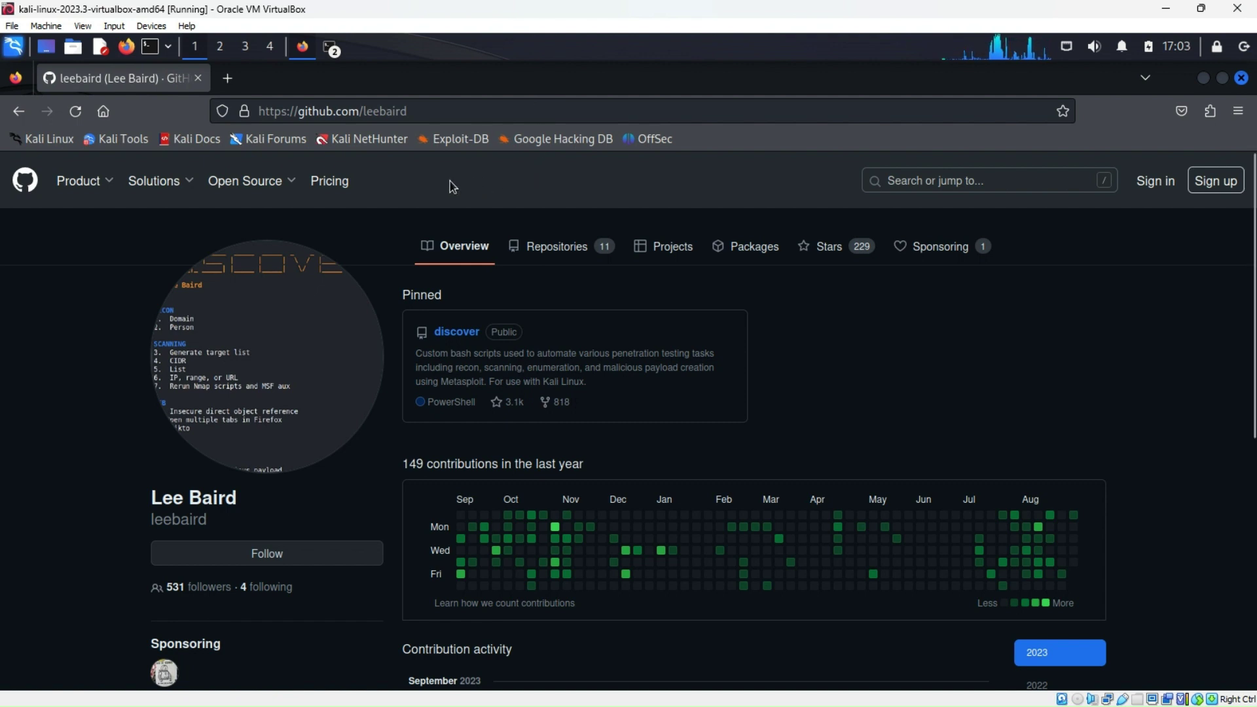
Open the pinned discover repository, scroll its contents, and view its clone options
left_click(453, 333)
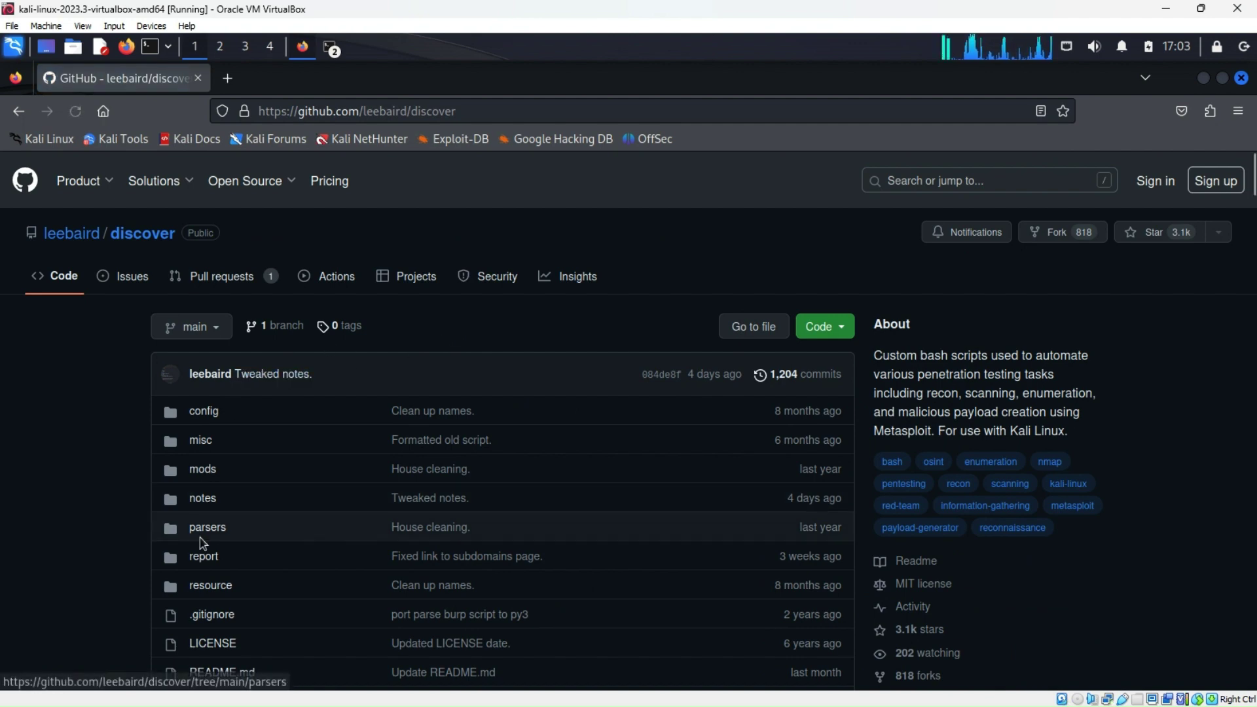
scroll(199, 538, "down", 3)
scroll(201, 539, "down", 7)
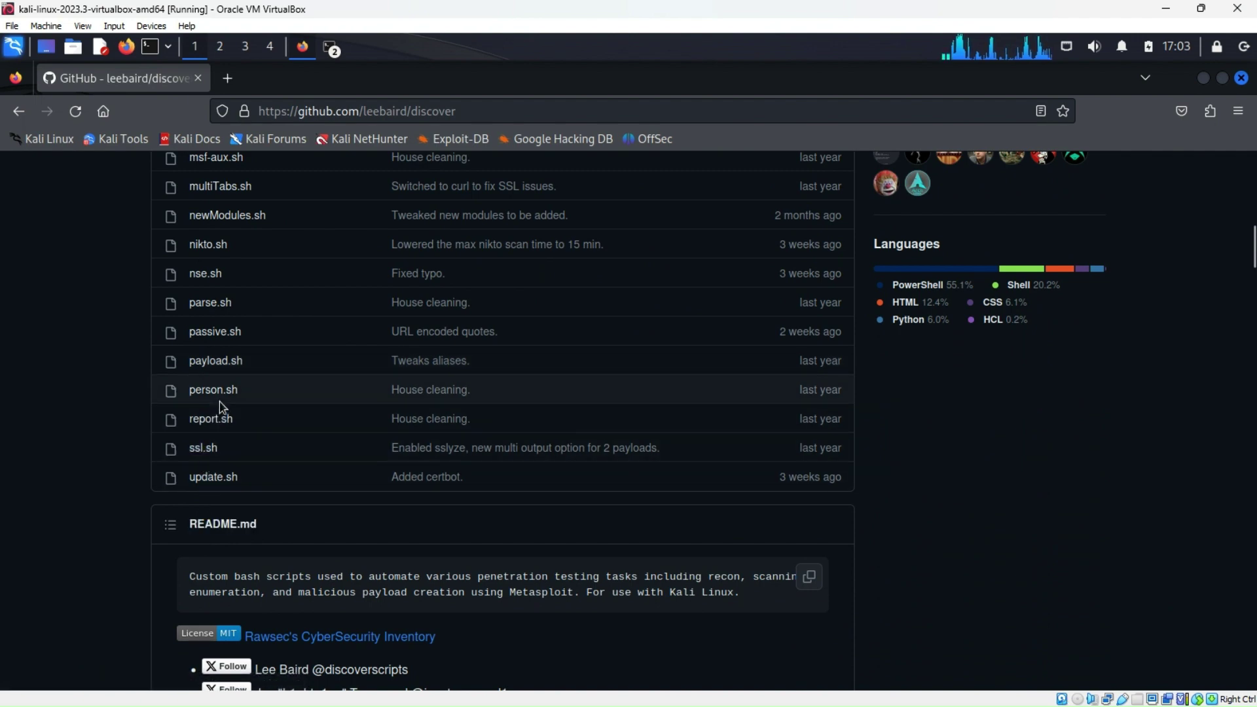
scroll(208, 474, "up", 10)
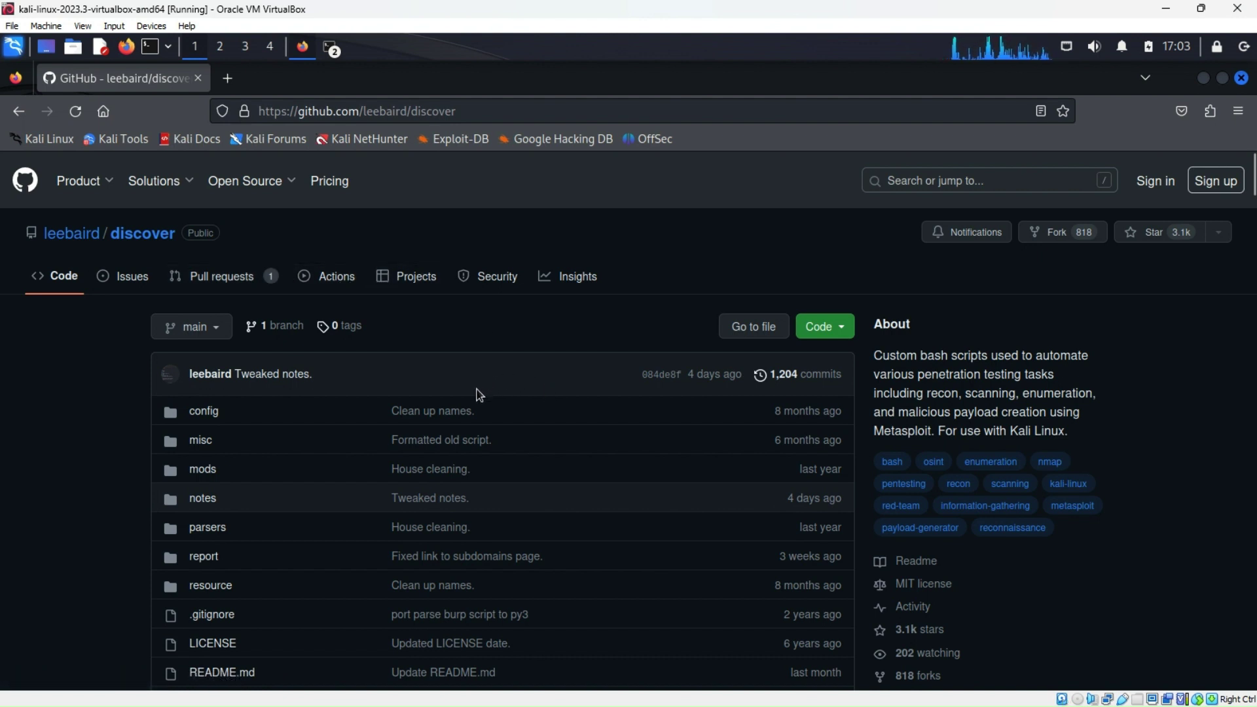
left_click(842, 332)
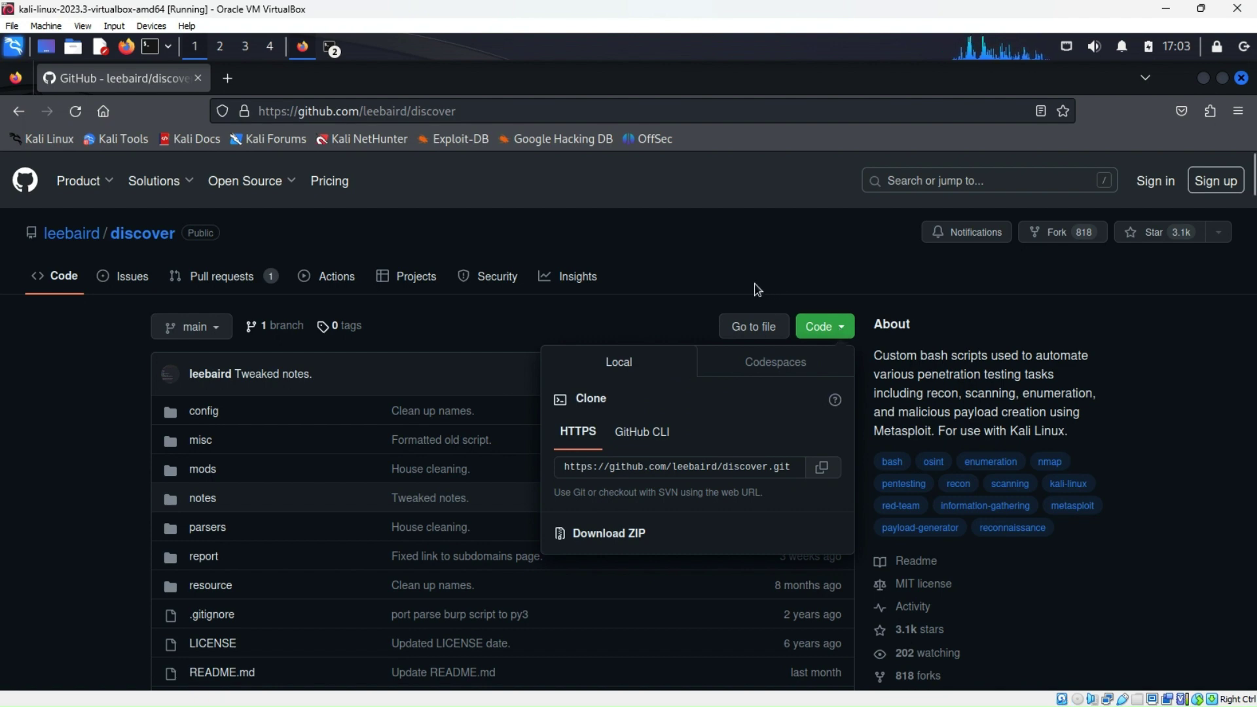
left_click(732, 273)
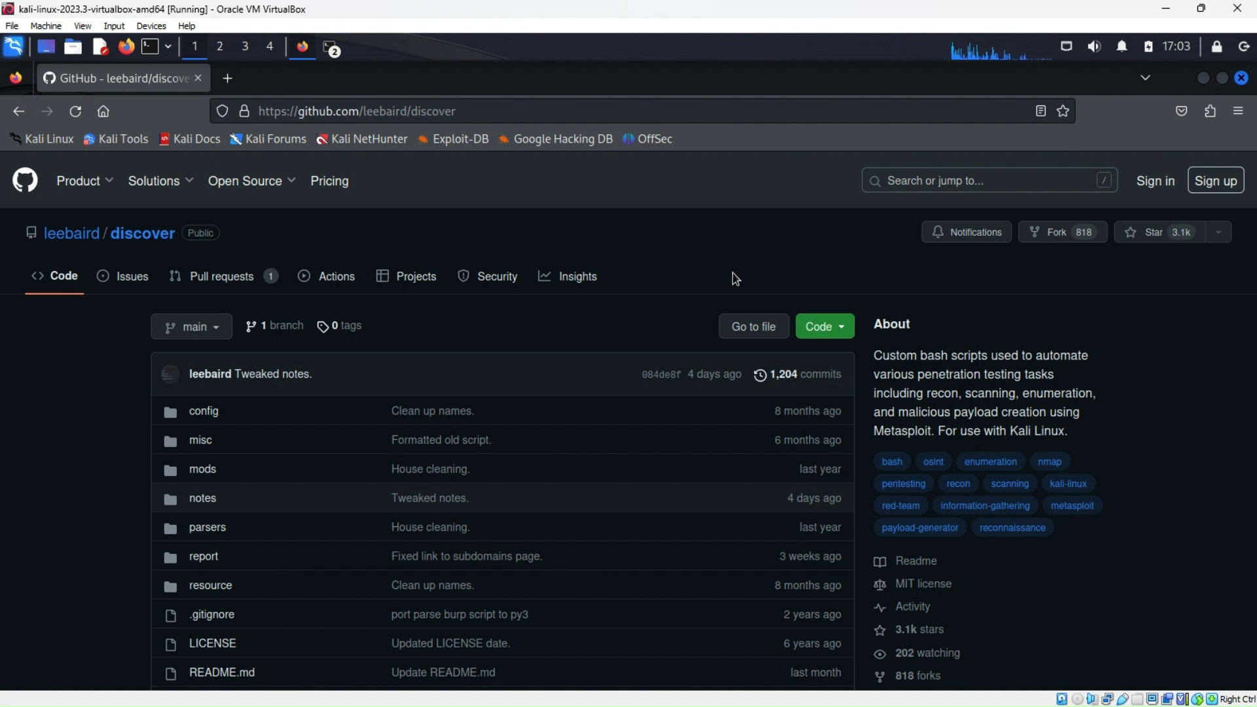
mouse_move(144, 378)
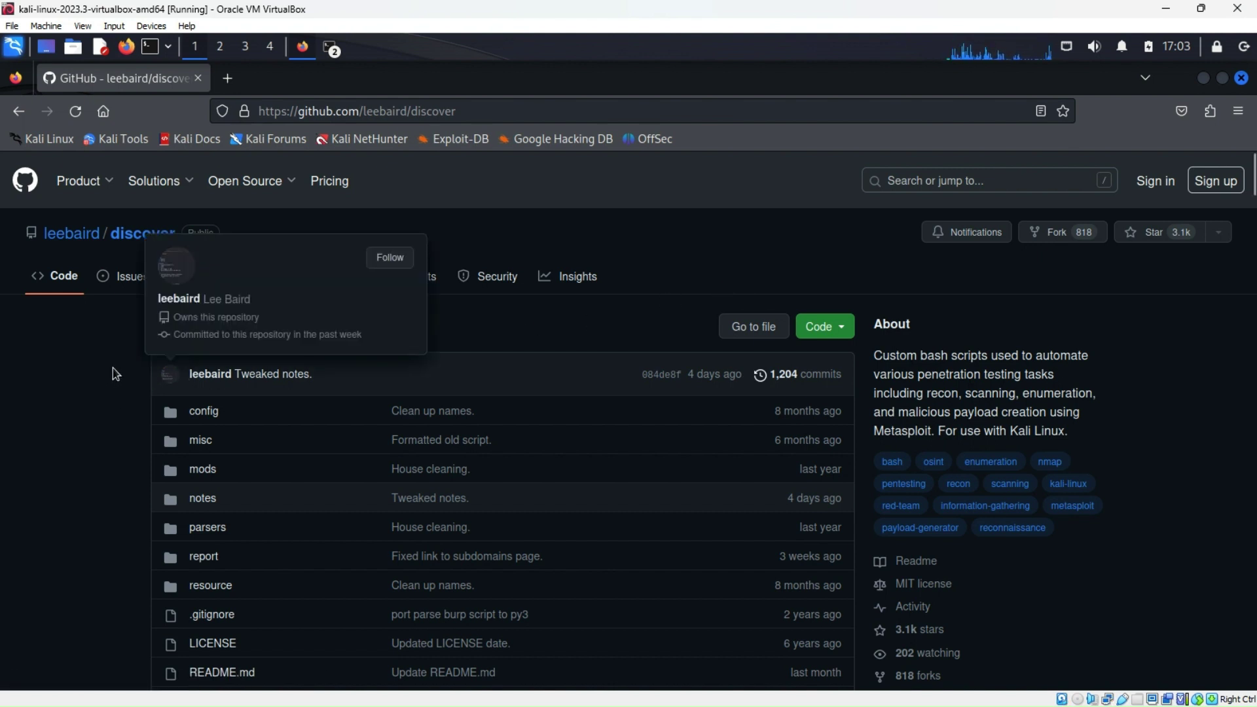
left_click(479, 110)
left_click(482, 108)
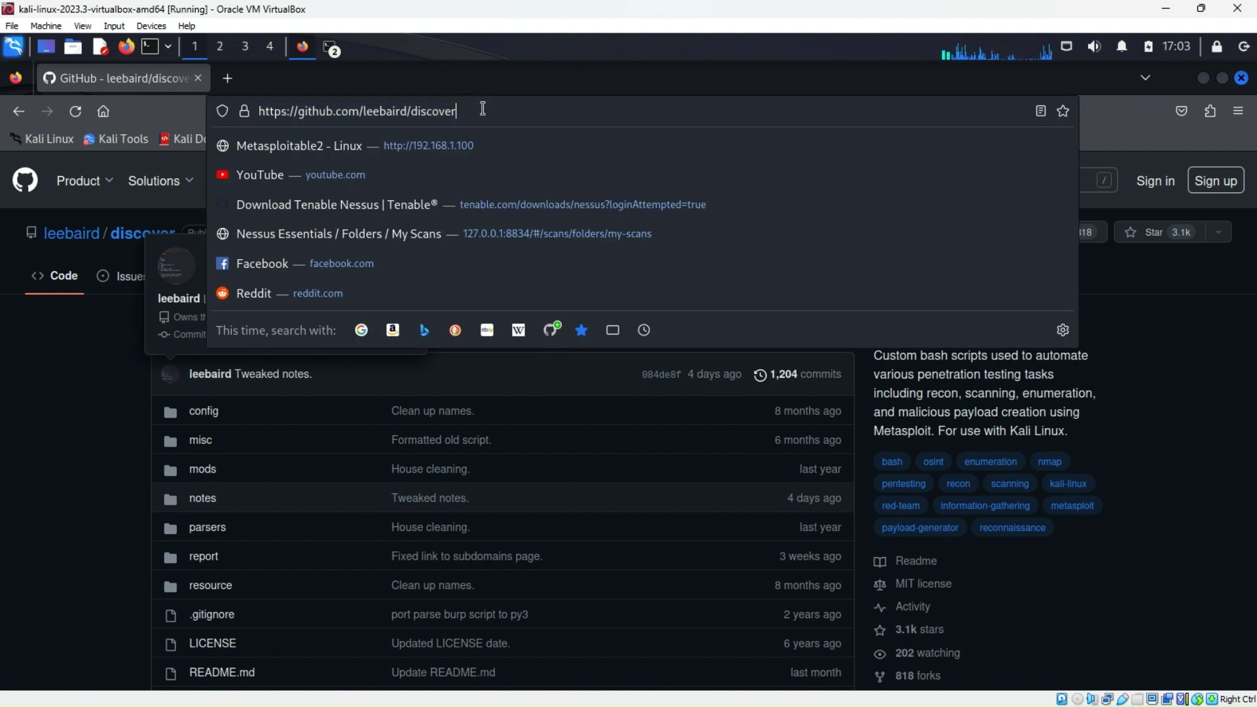
type("/")
type("opt")
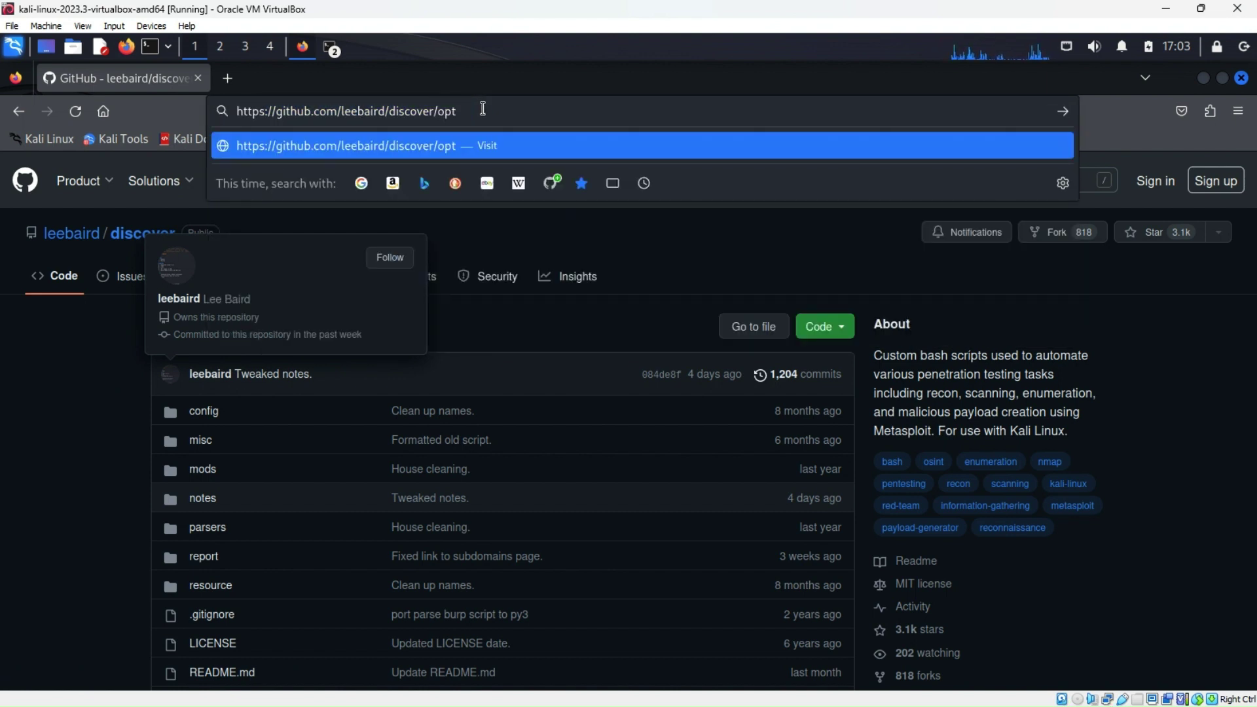
key("Return")
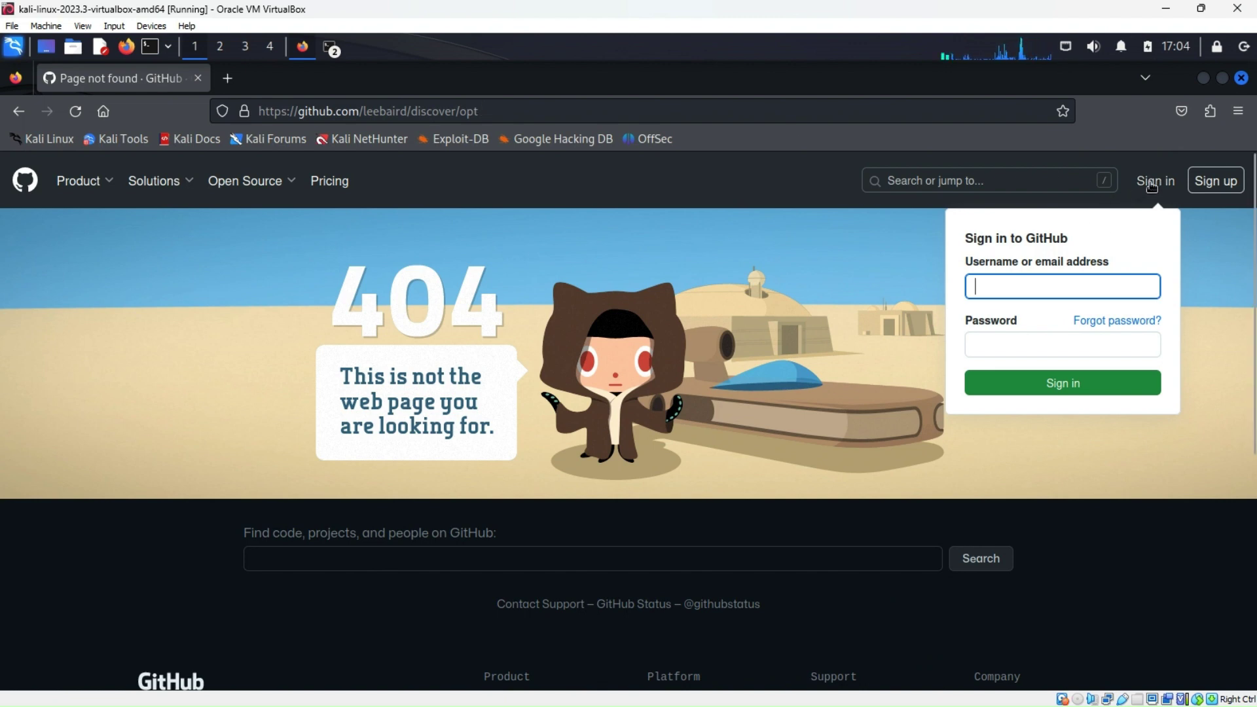
left_click(1152, 186)
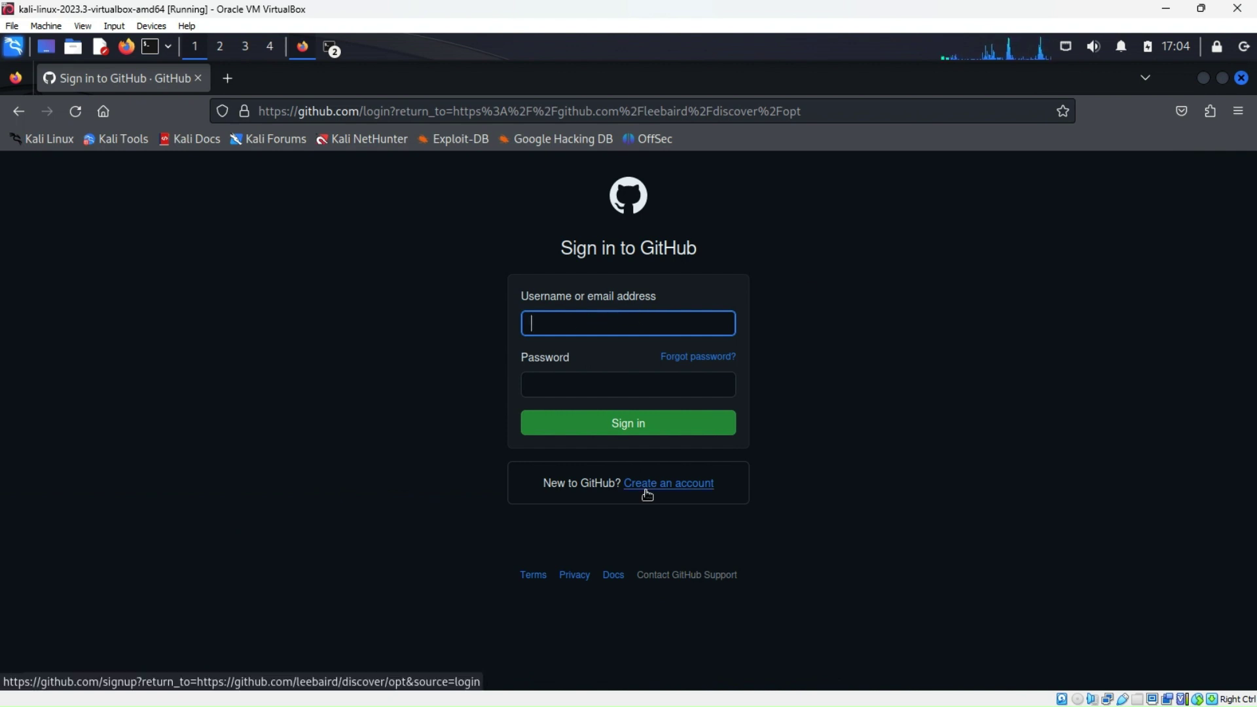
left_click(556, 379)
left_click(553, 321)
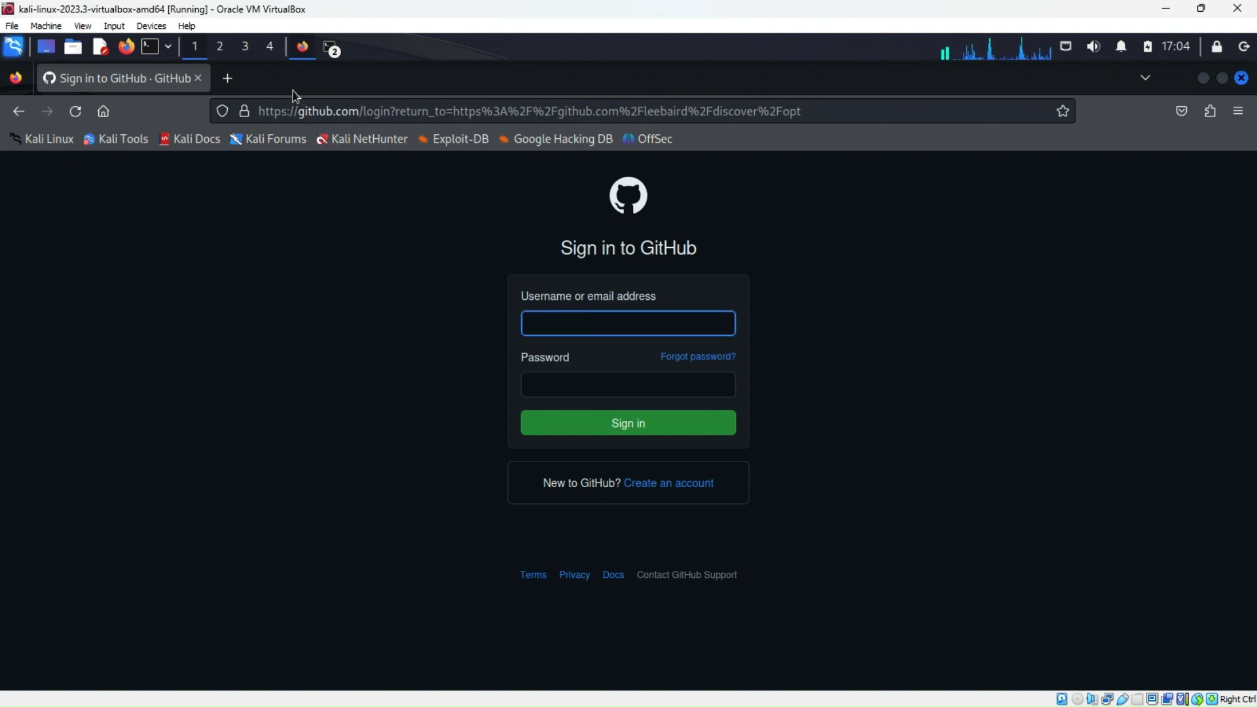
left_click(20, 112)
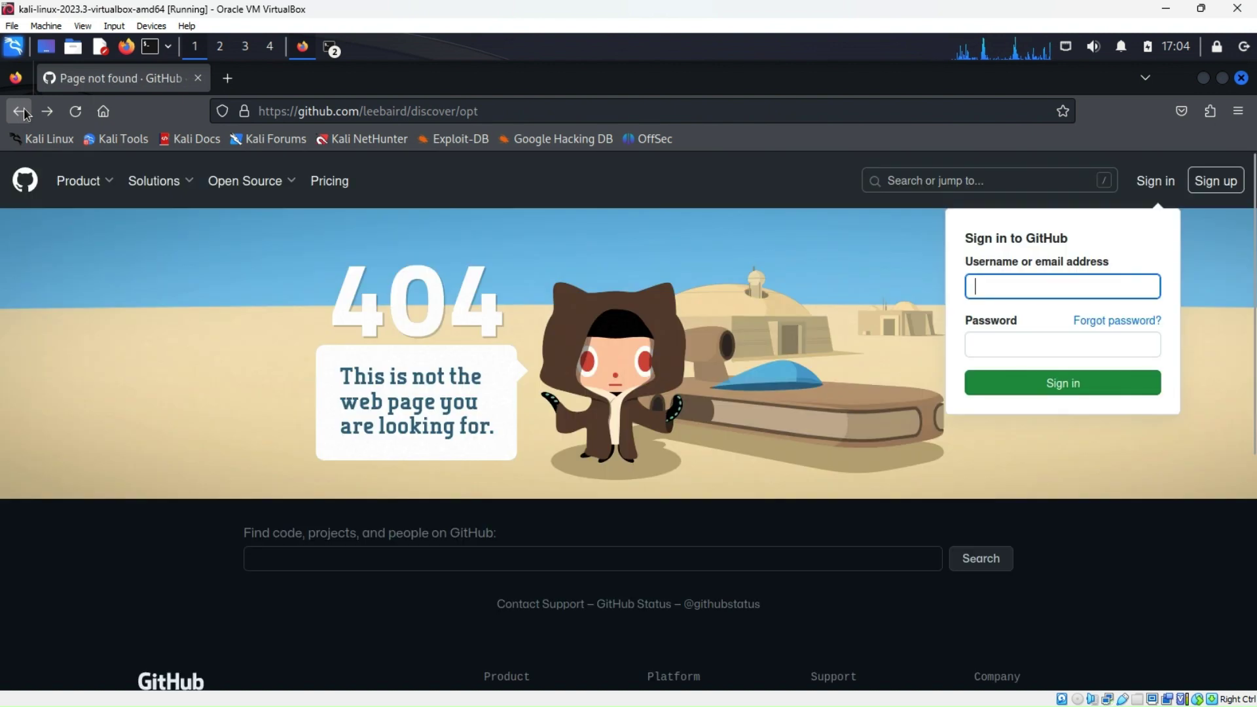
left_click(24, 113)
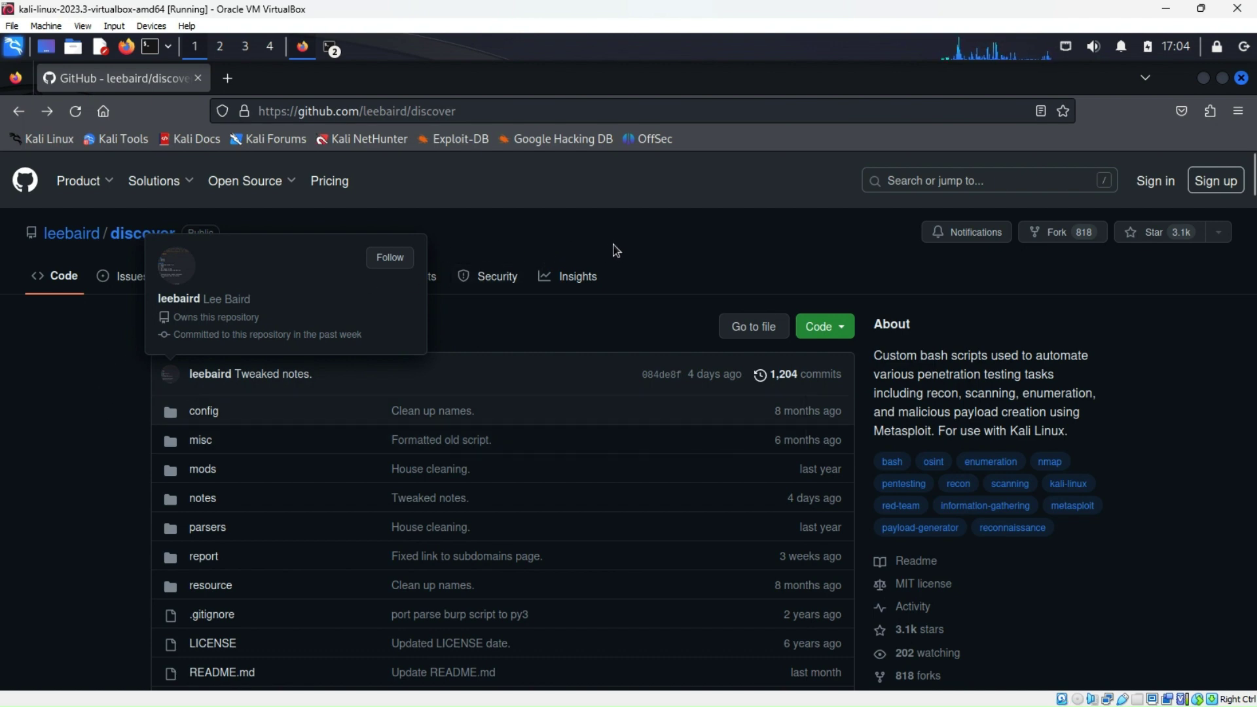
Check the discover repository's file list via Go to file and scrolling, confirming update.sh exists
scroll(553, 438, "down", 5)
scroll(553, 436, "up", 5)
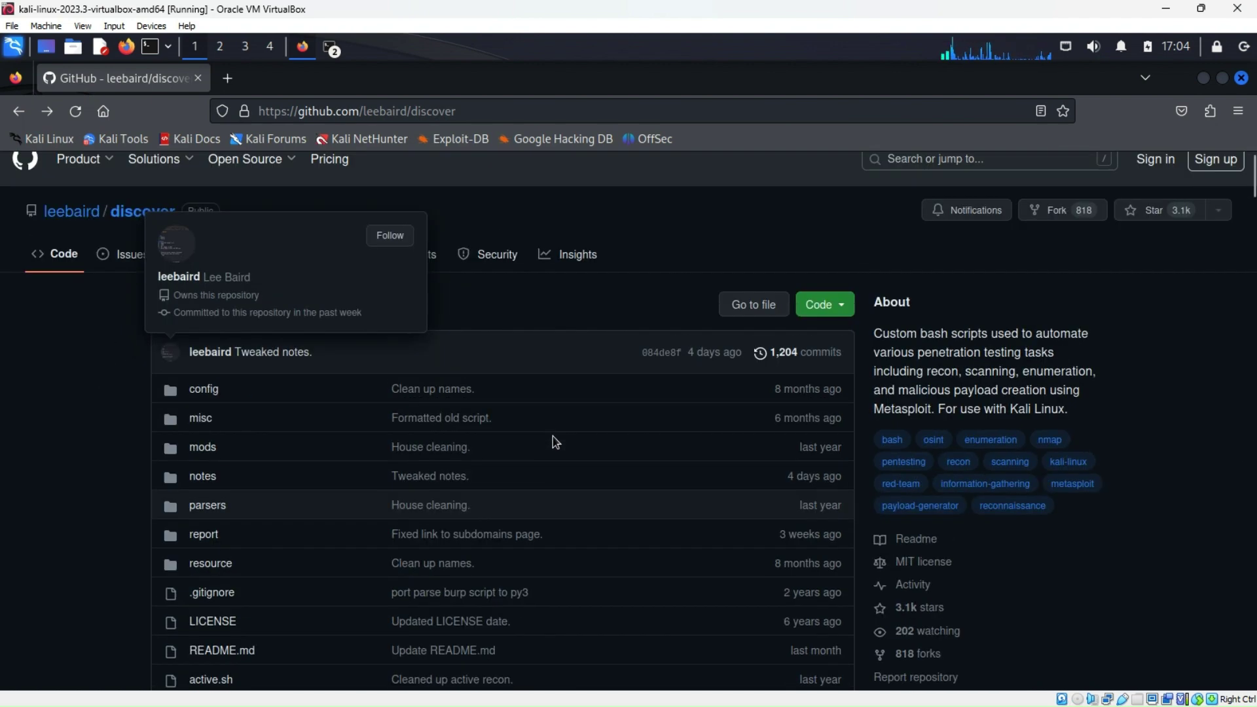
left_click(470, 111)
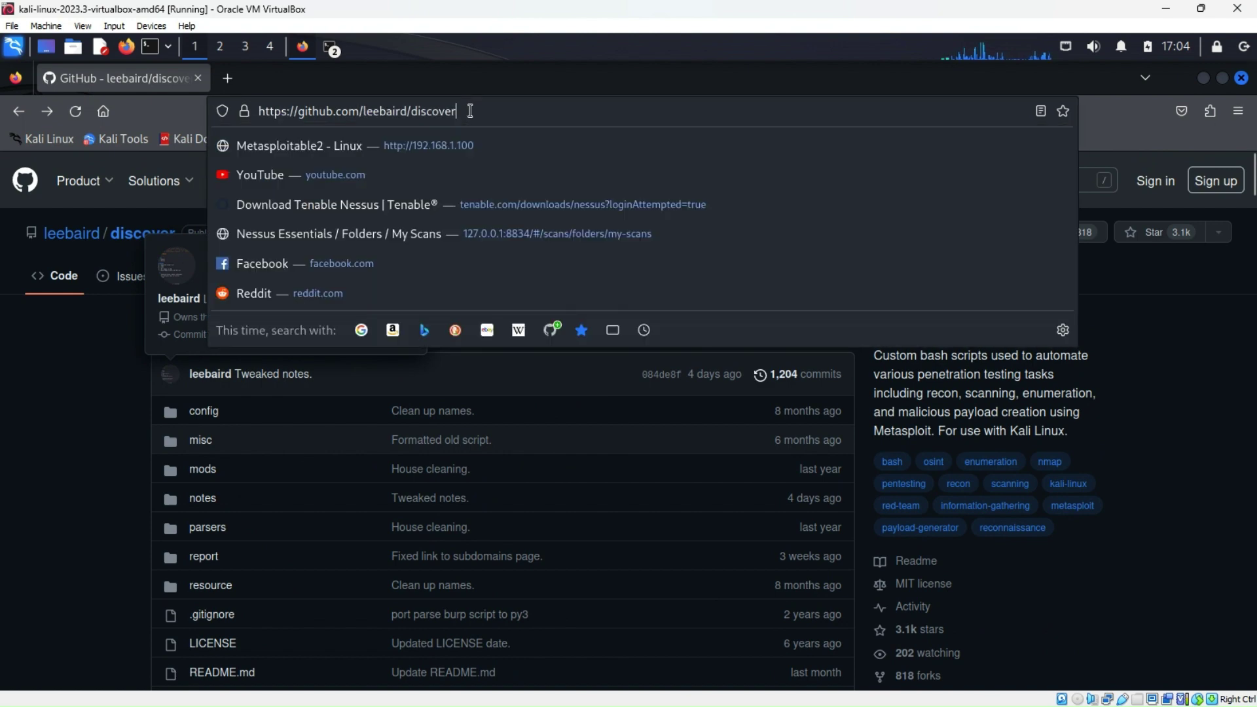
left_click(470, 111)
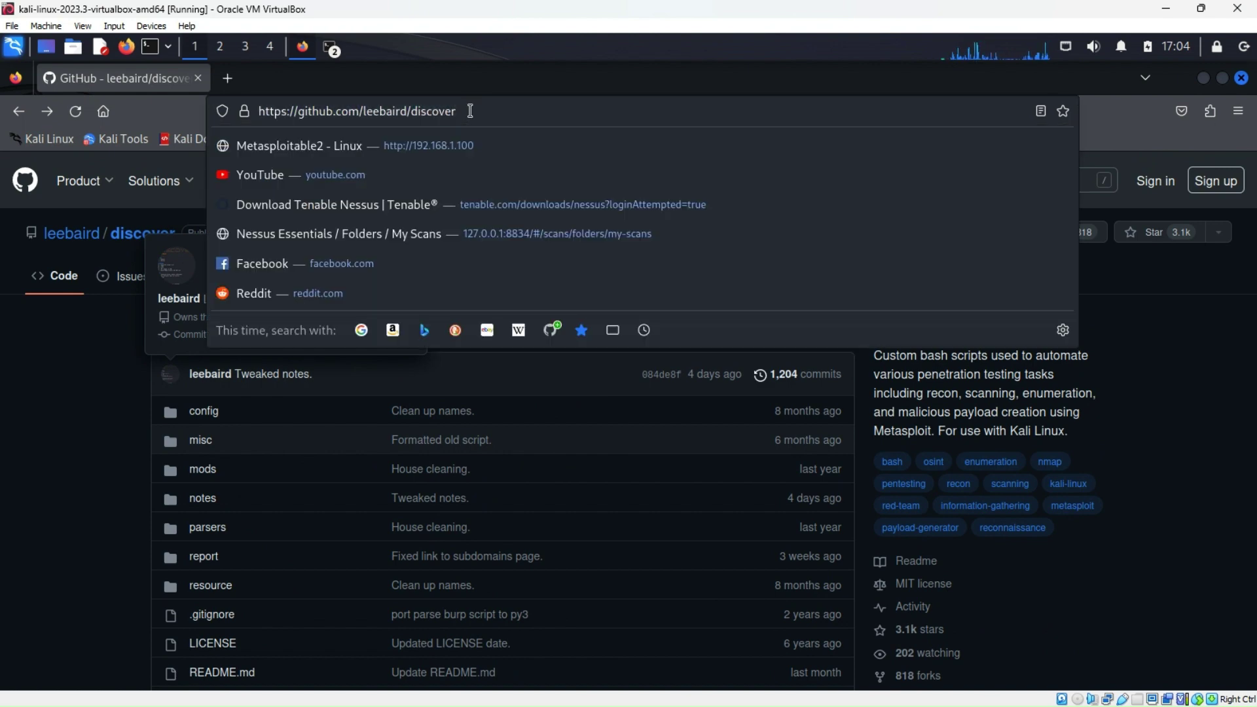
left_click(99, 433)
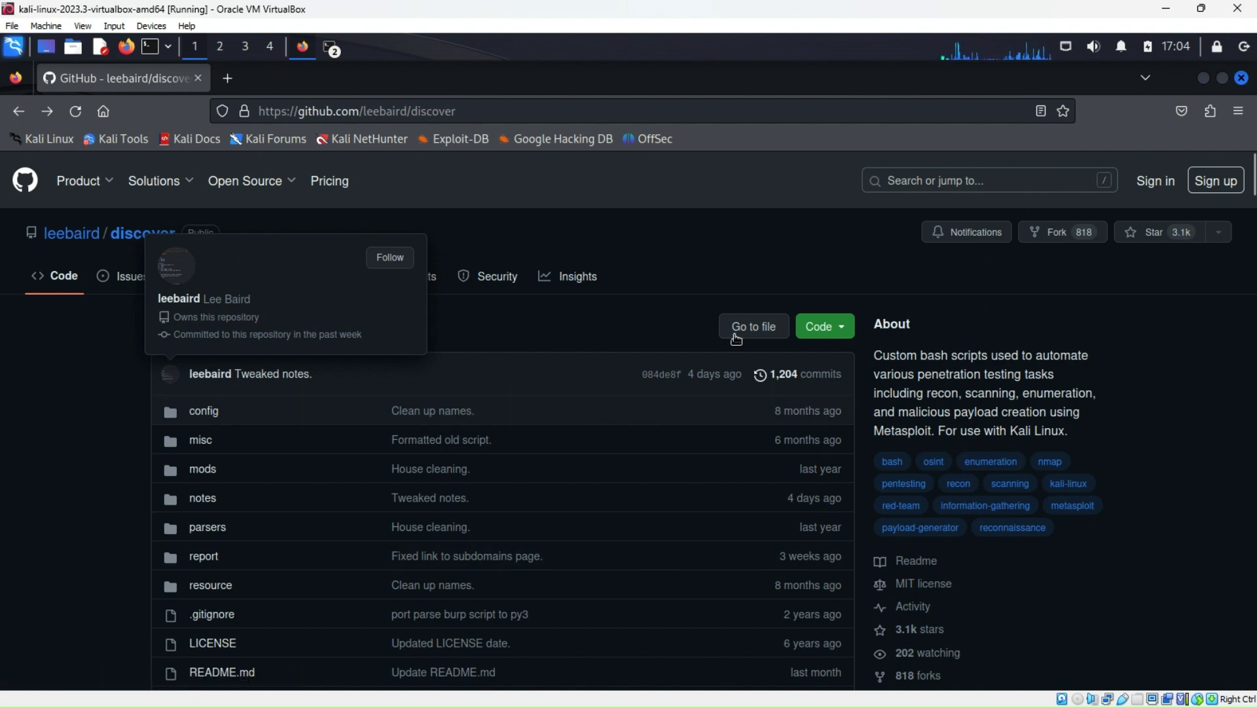
left_click(754, 327)
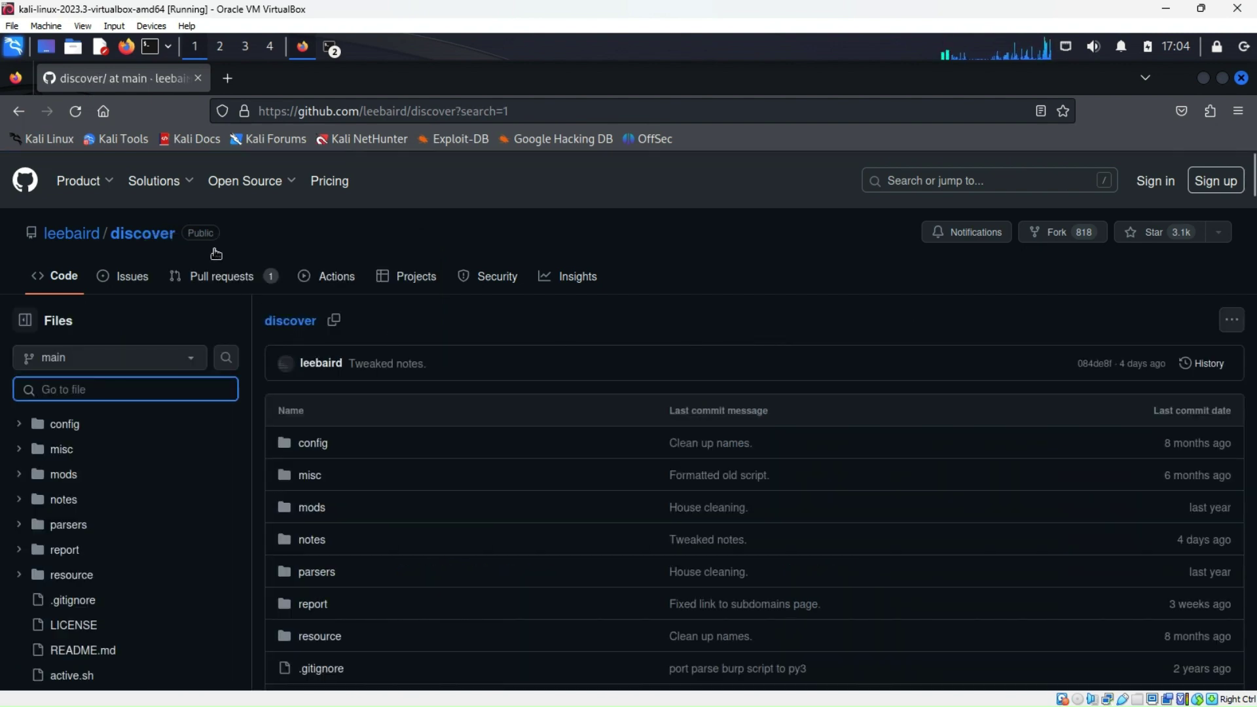
left_click(18, 111)
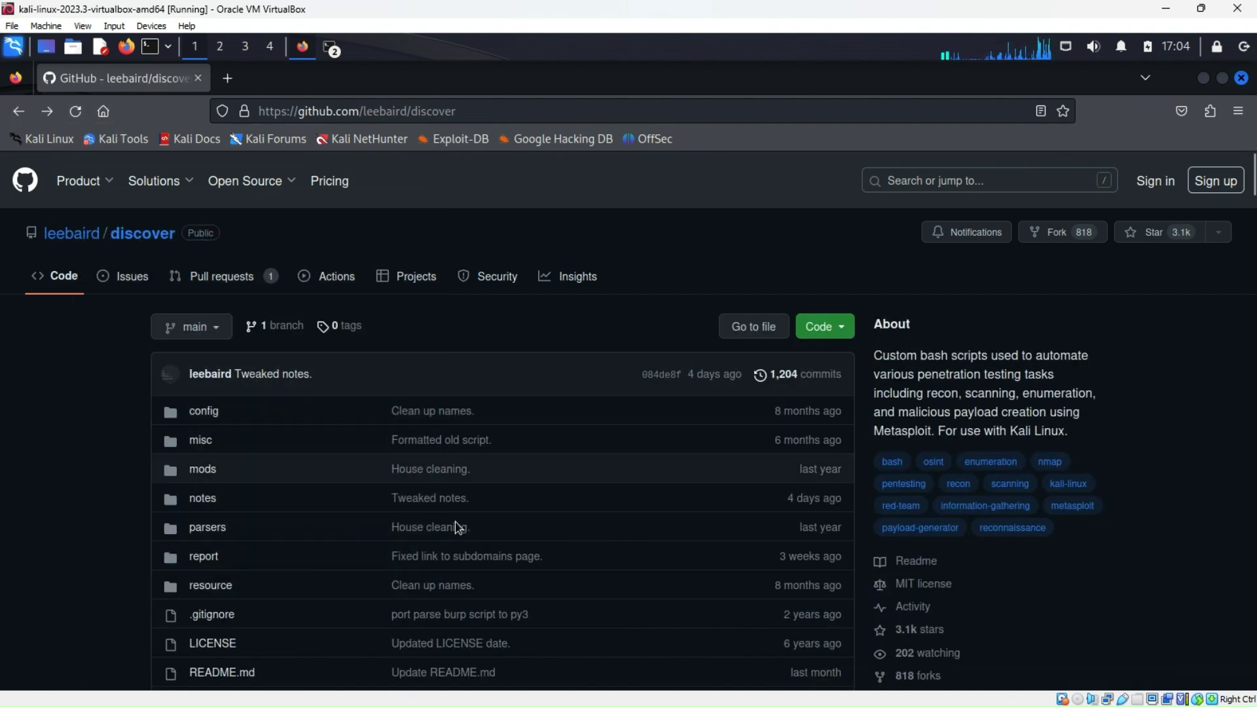
scroll(413, 550, "down", 3)
scroll(379, 553, "down", 1)
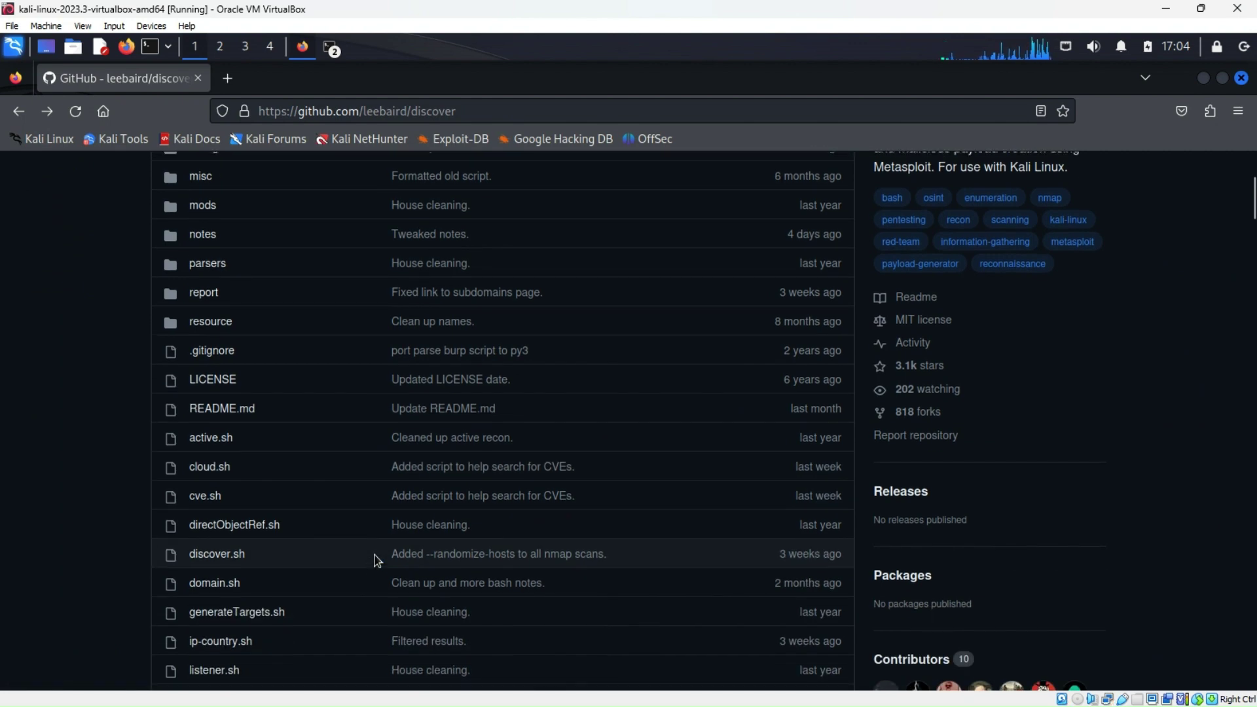
scroll(377, 560, "down", 3)
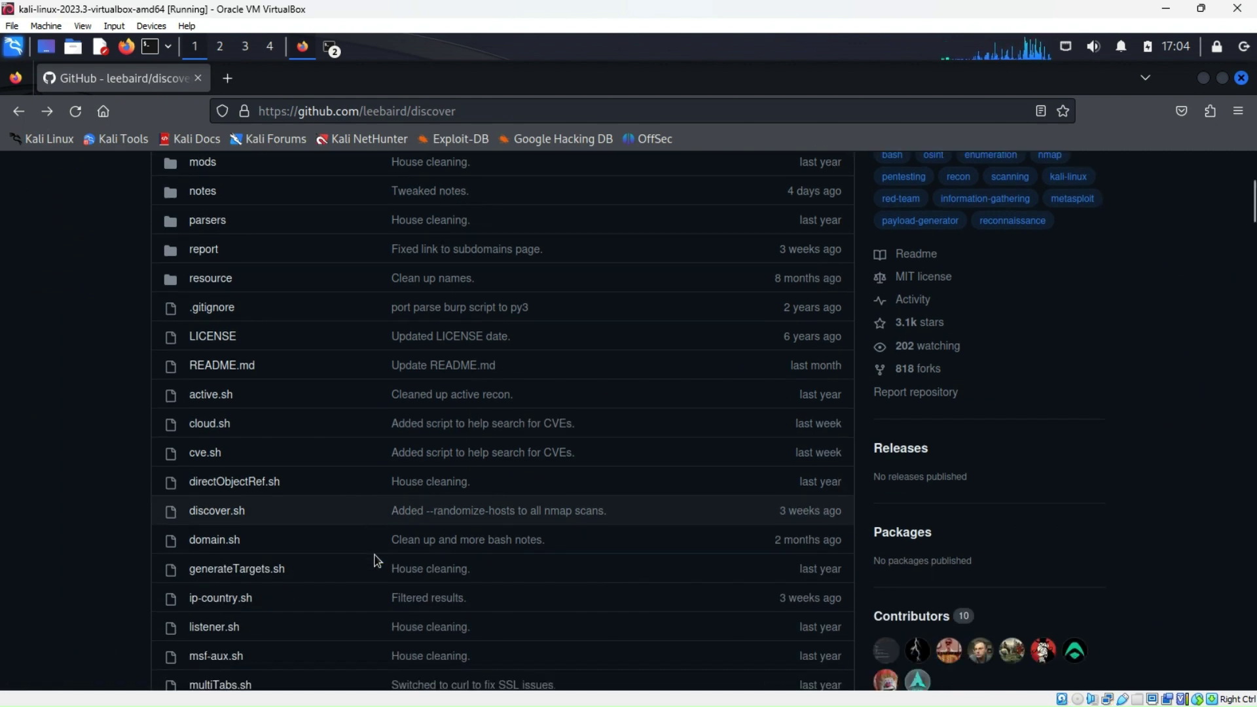
scroll(377, 560, "down", 4)
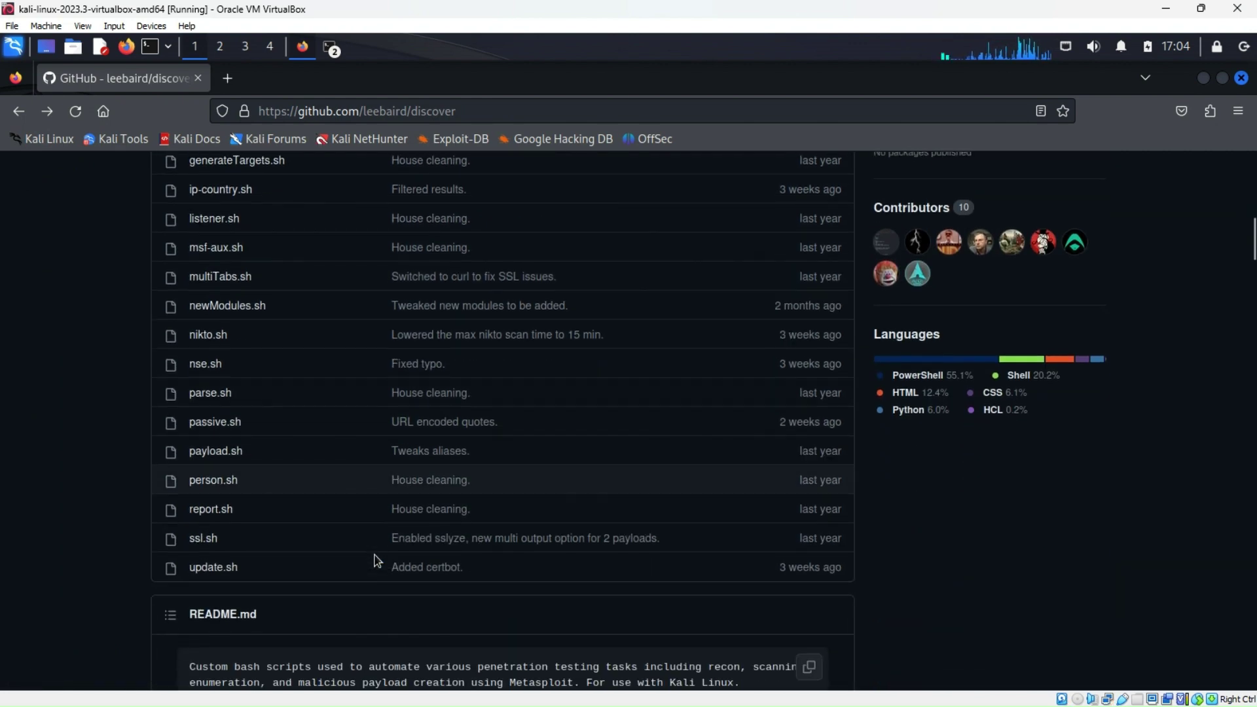
scroll(377, 560, "up", 5)
scroll(377, 560, "up", 5)
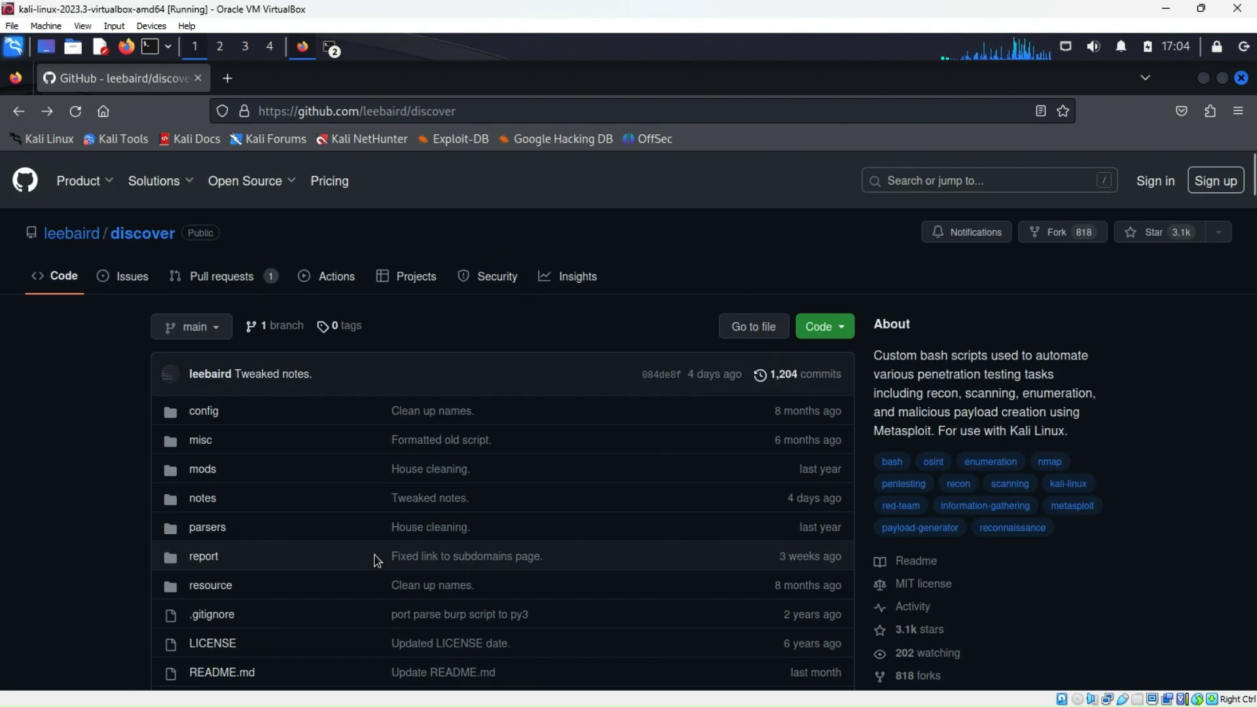
Copy the leebaird/discover repository URL from the address bar
left_click(487, 106)
left_click_drag(487, 107, 258, 111)
right_click(308, 112)
left_click(337, 190)
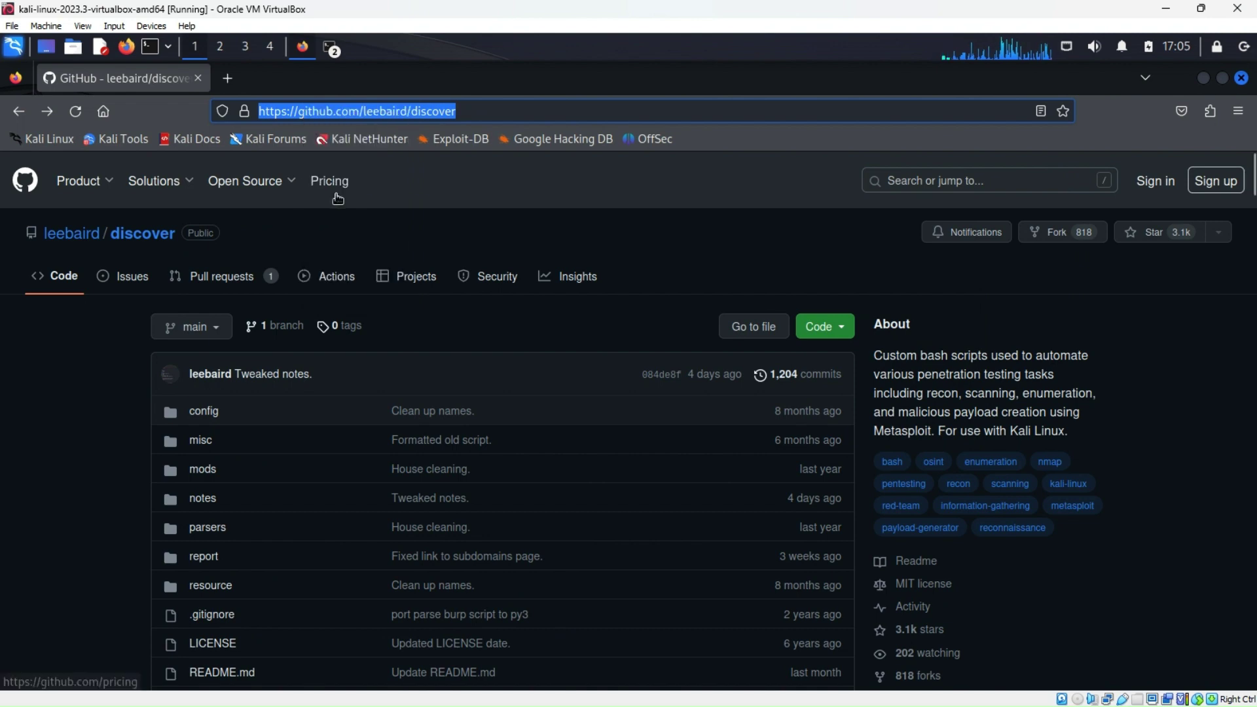
left_click(1203, 79)
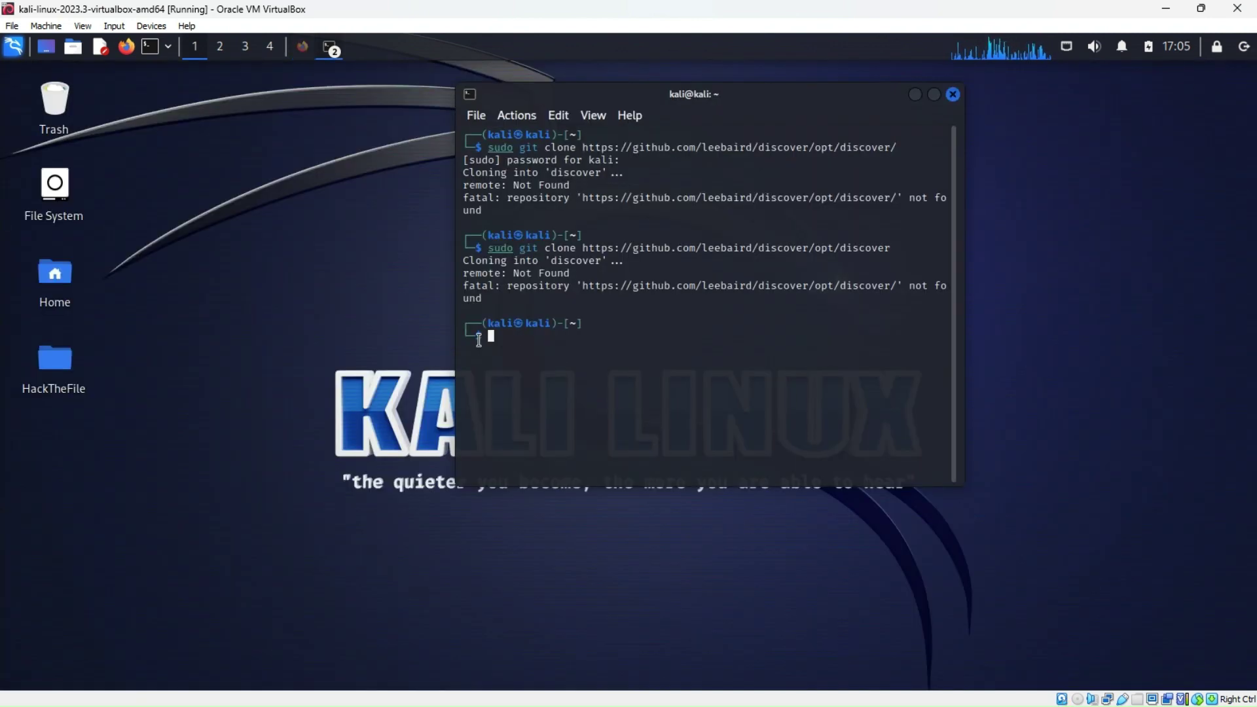
key("Up")
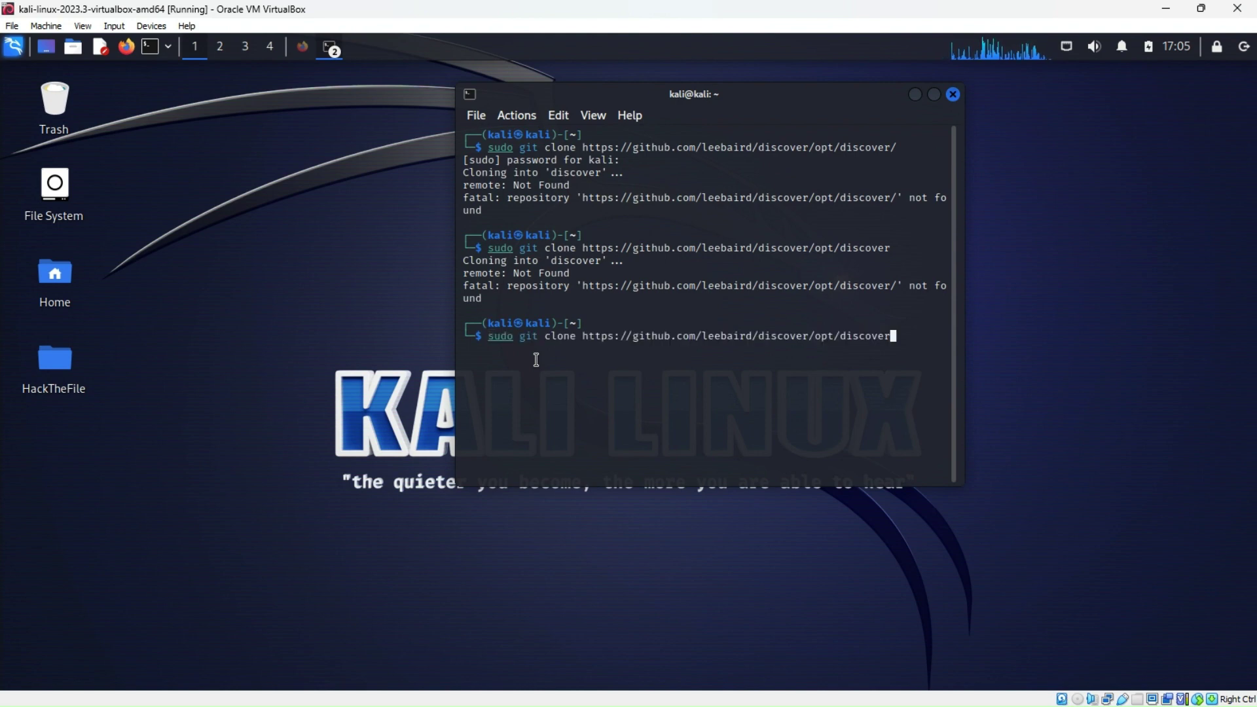
key("BackSpace")
key("BackSpace")
key("BackSpace")
key("BackSpace")
key("BackSpace")
key("BackSpace")
key("BackSpace")
key("BackSpace")
key("BackSpace")
key("BackSpace")
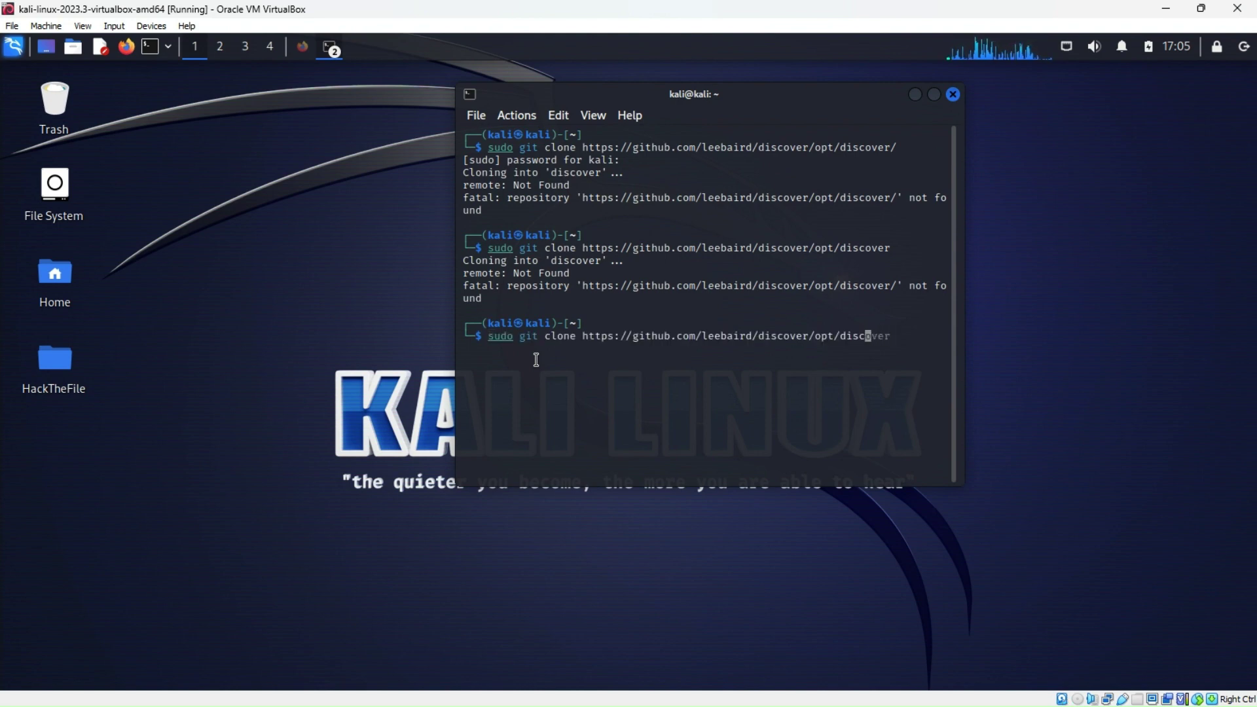
key("BackSpace")
key("BackSpace")
key("BackSpace")
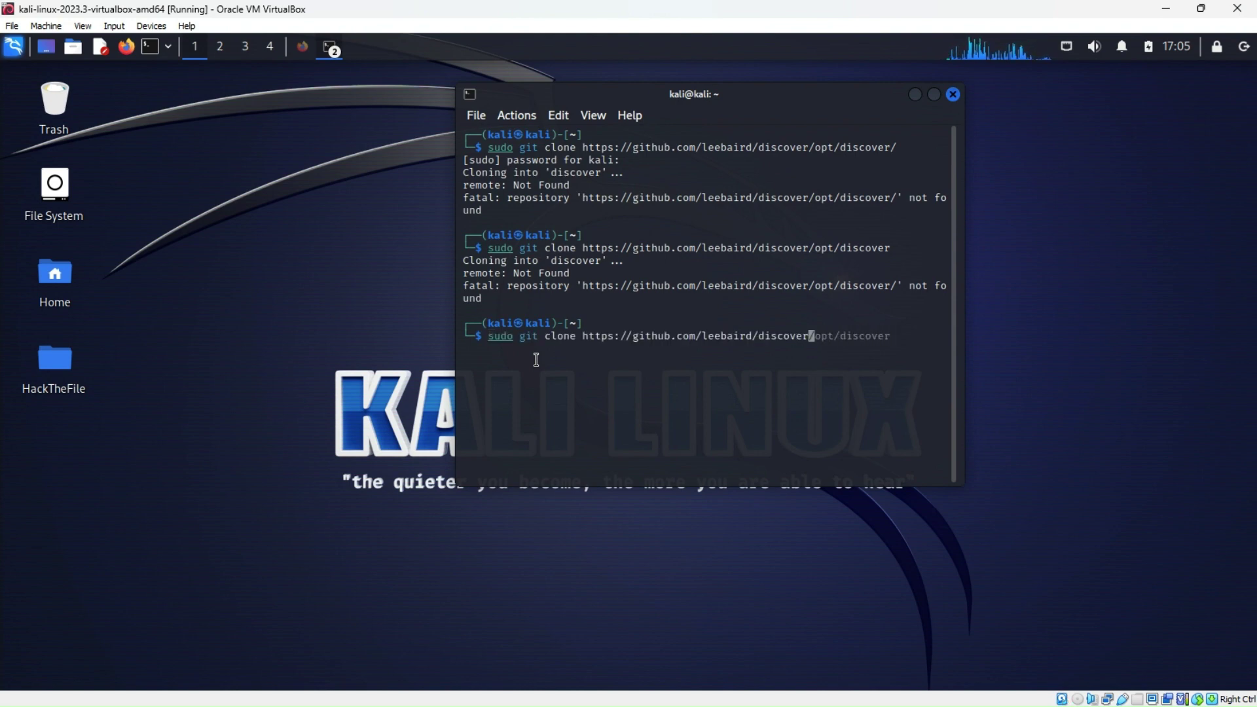
key("Return")
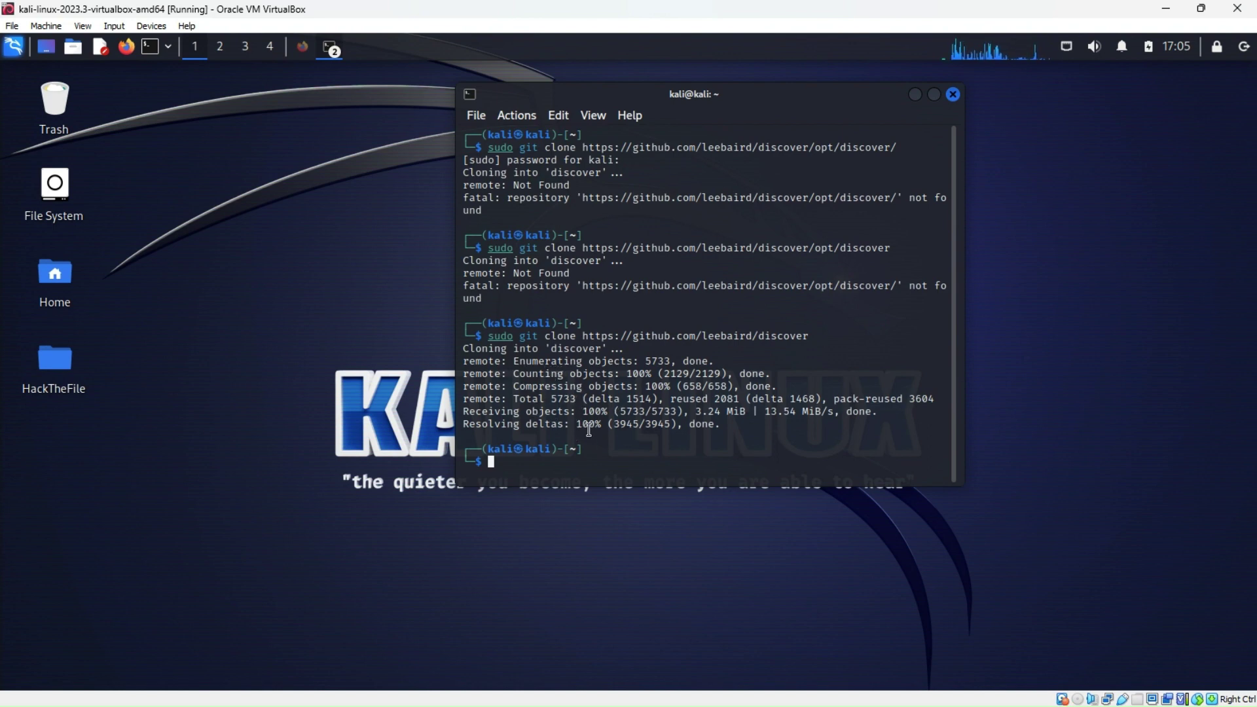
Browse the HackTheFile, home, file-system root and opt folders looking for the clone
double_click(58, 360)
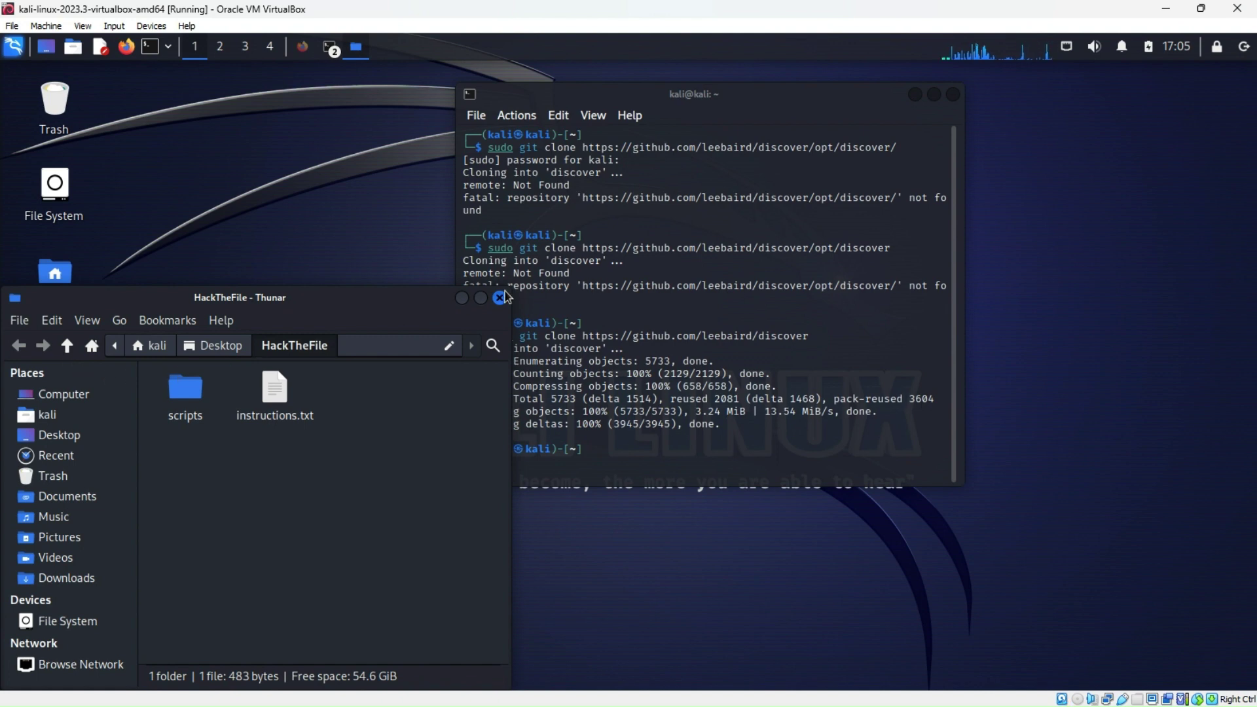
left_click(501, 298)
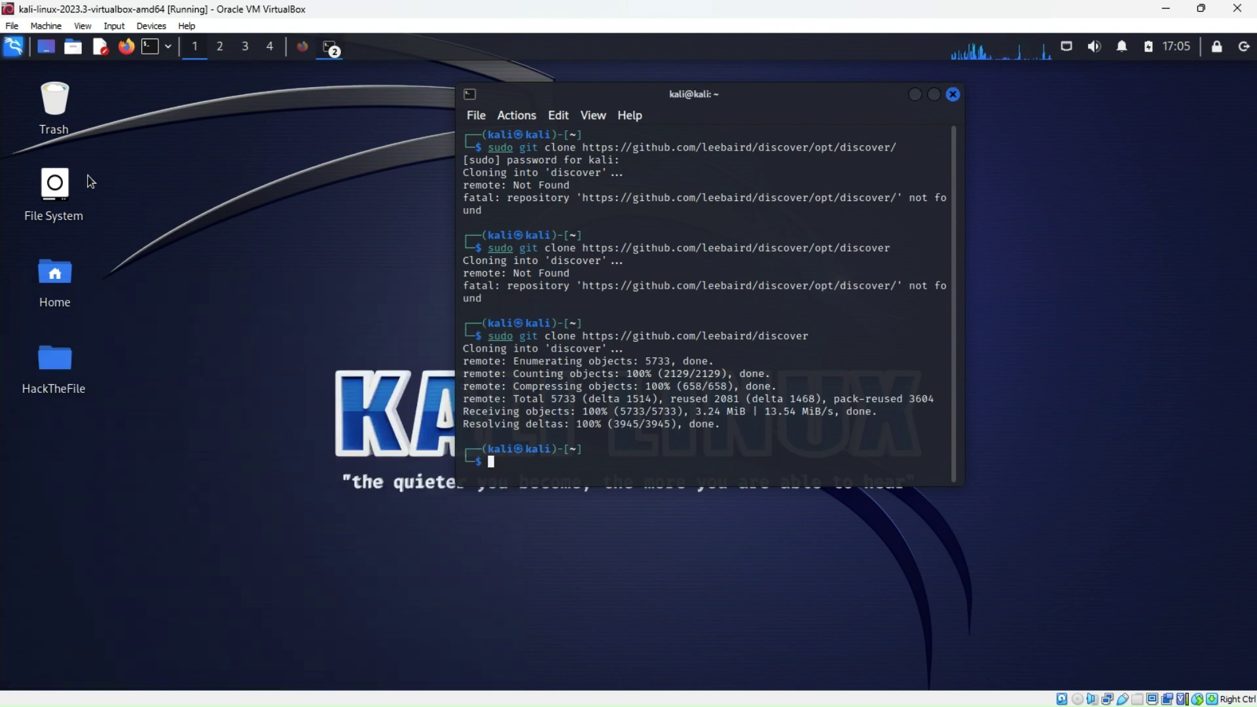
double_click(51, 272)
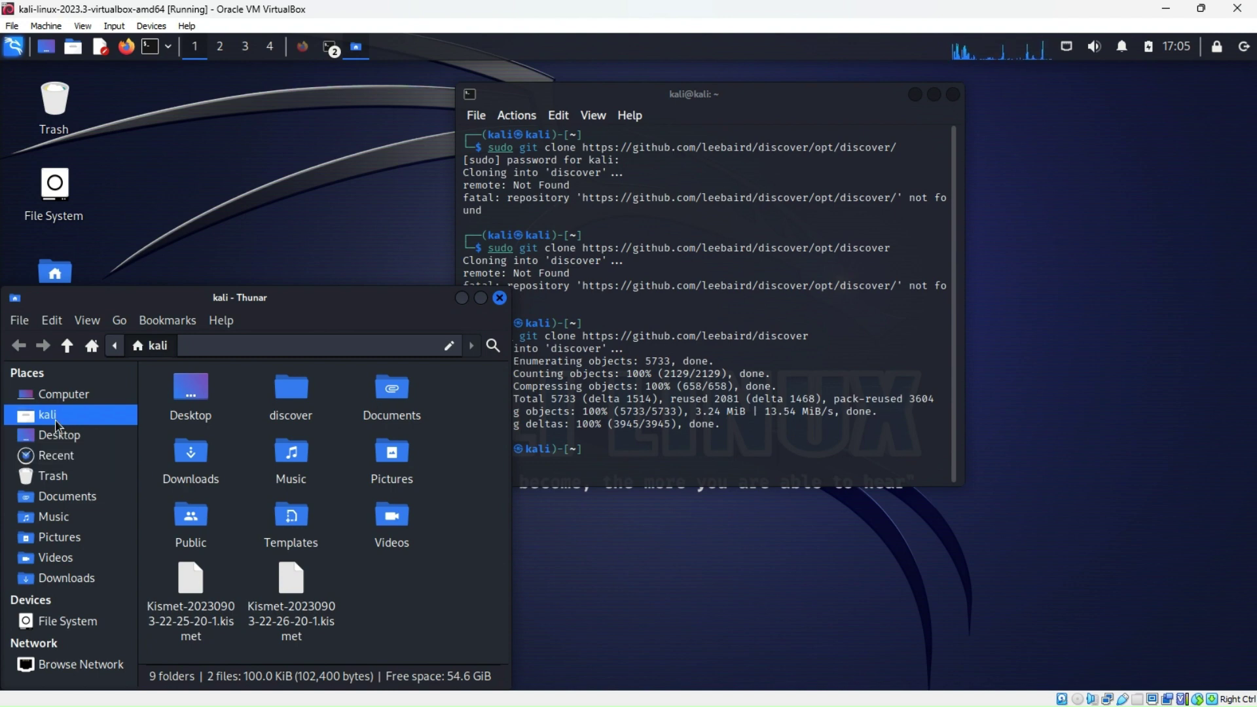
left_click(194, 223)
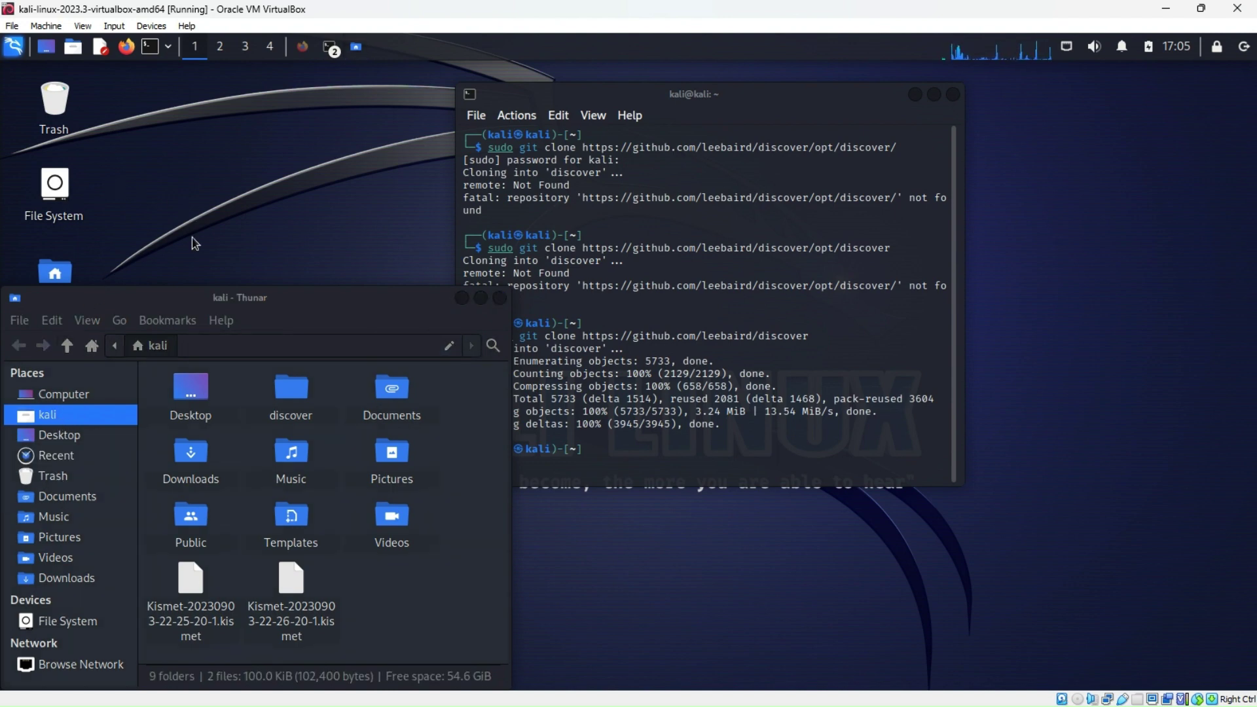
left_click(500, 298)
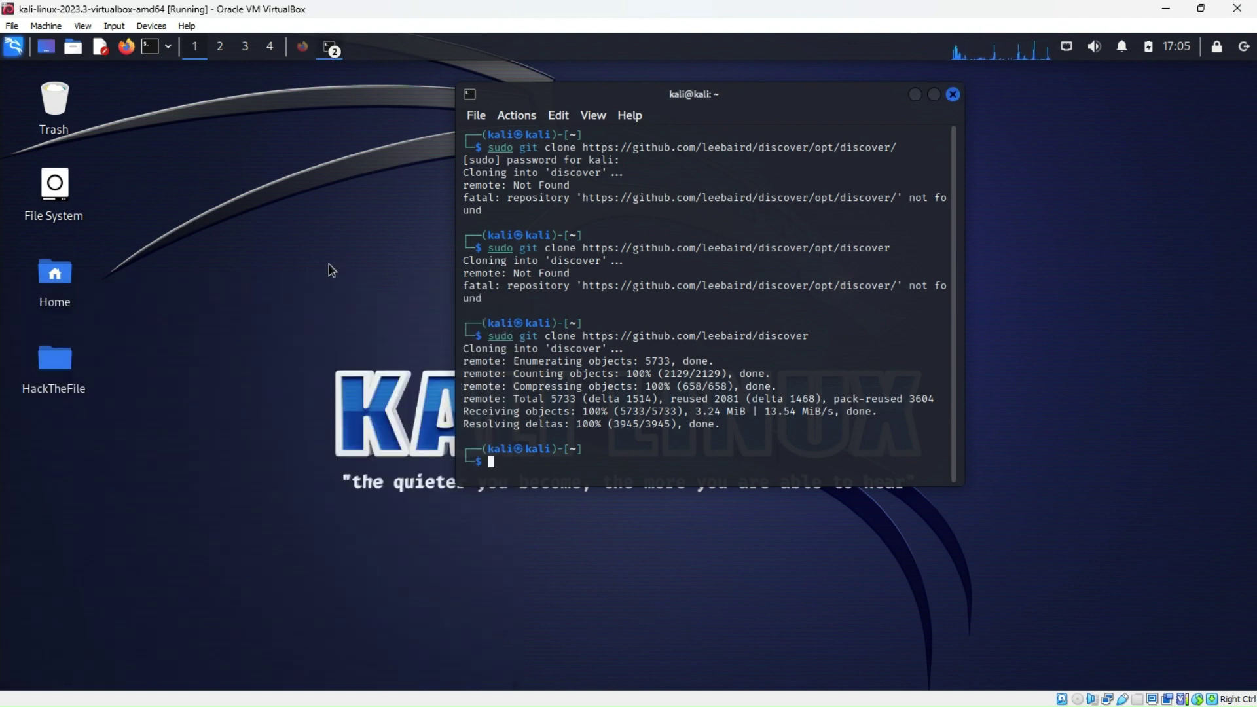
double_click(67, 197)
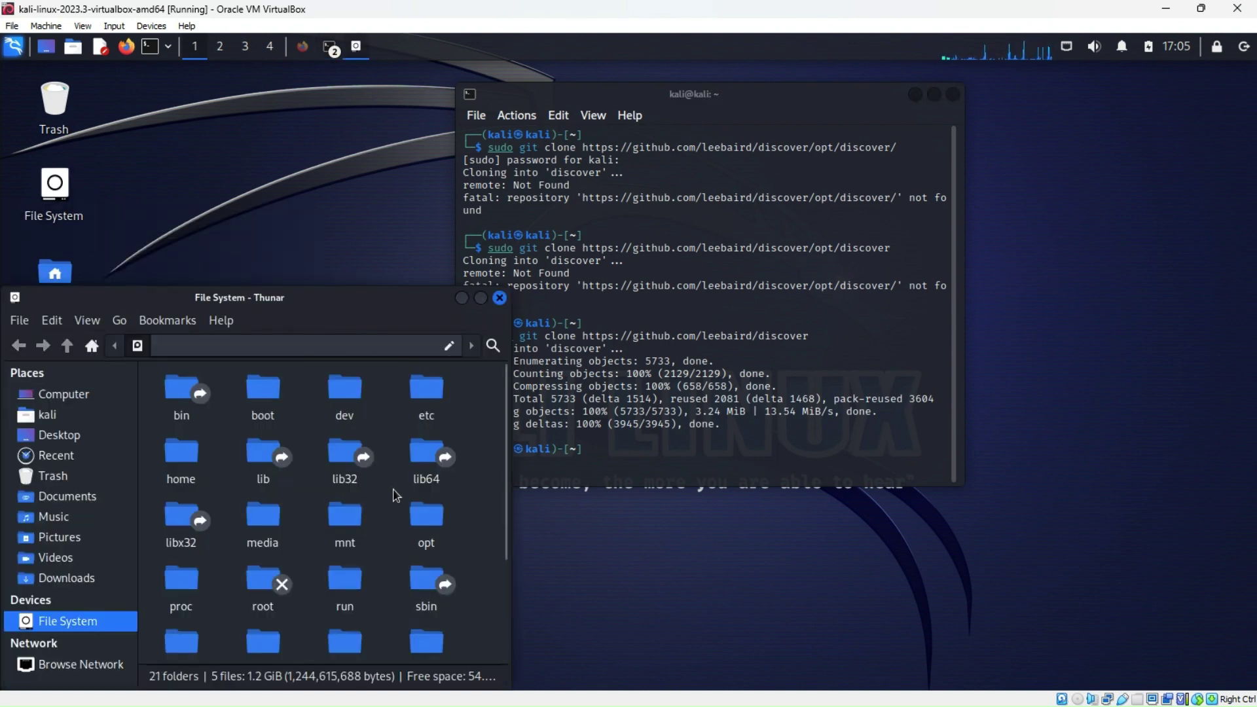
double_click(429, 524)
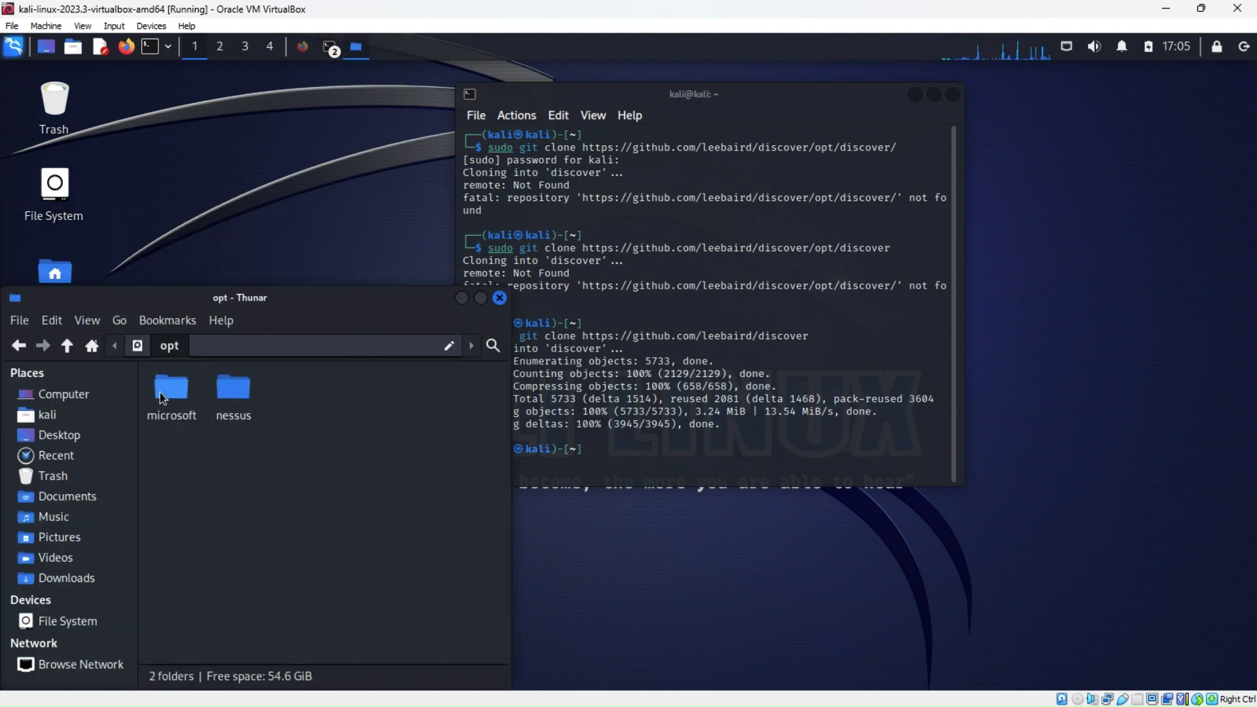
left_click(501, 299)
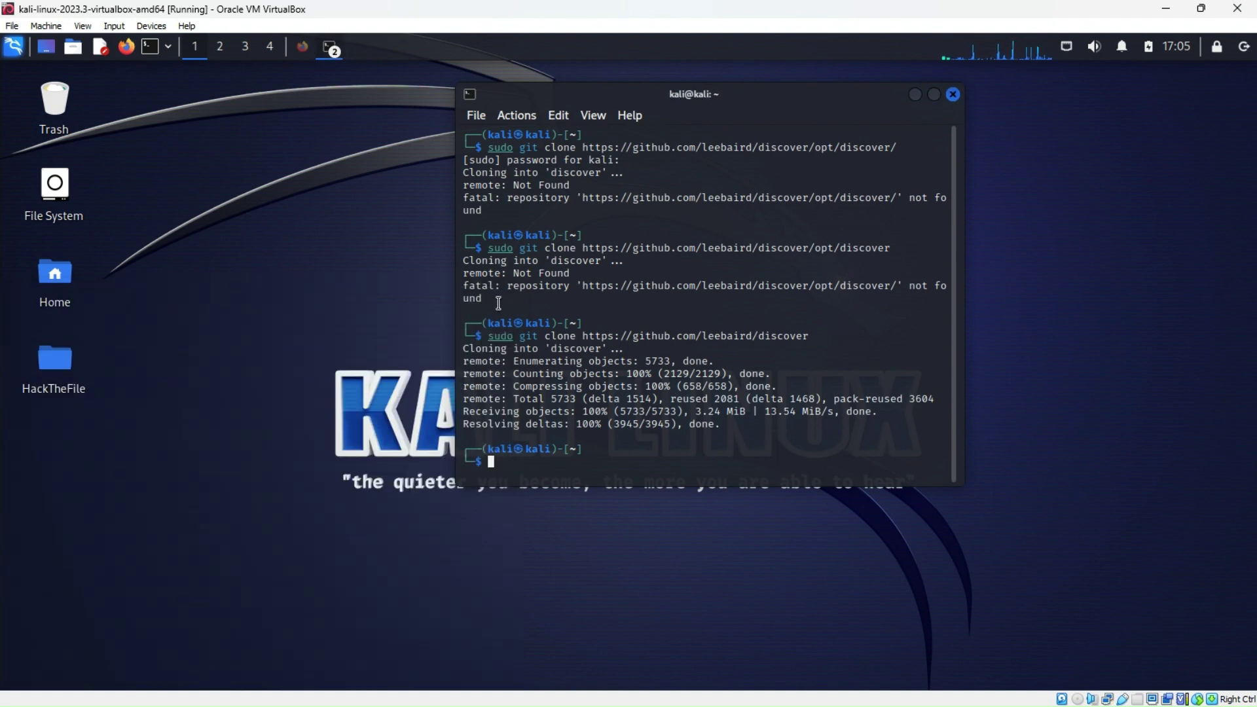
Open the cloned discover folder in the home directory and start a terminal there
double_click(69, 285)
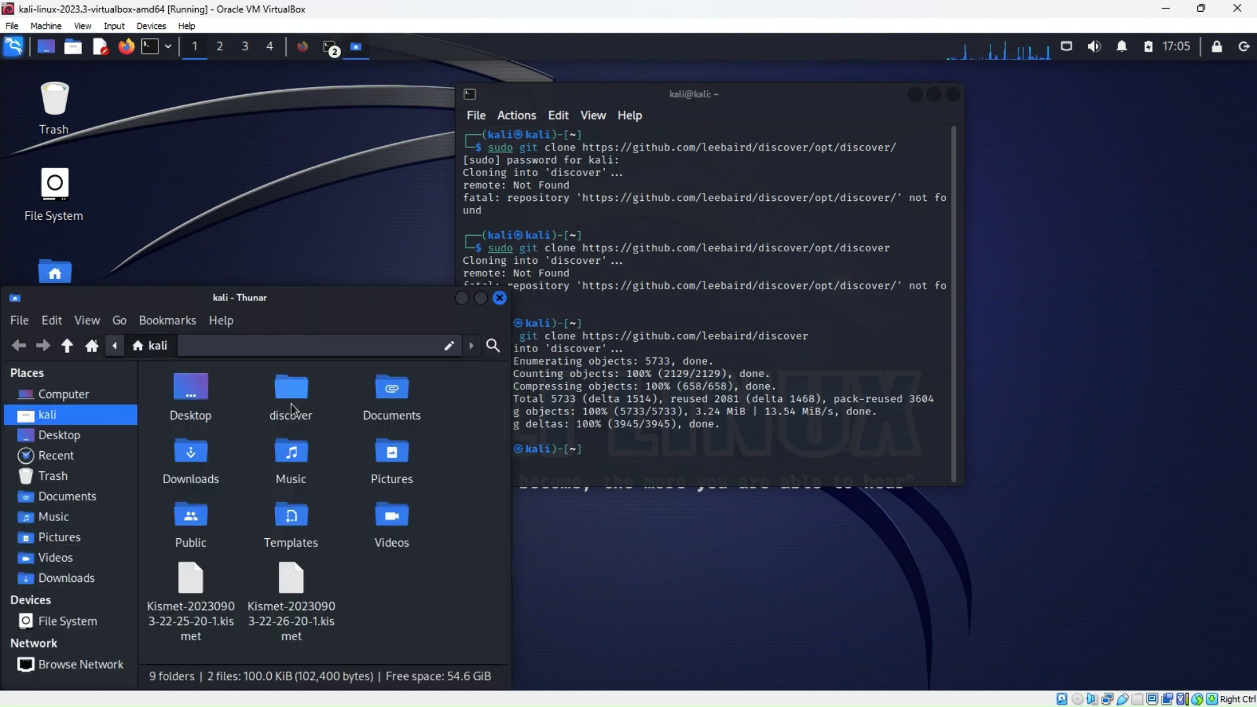
double_click(291, 393)
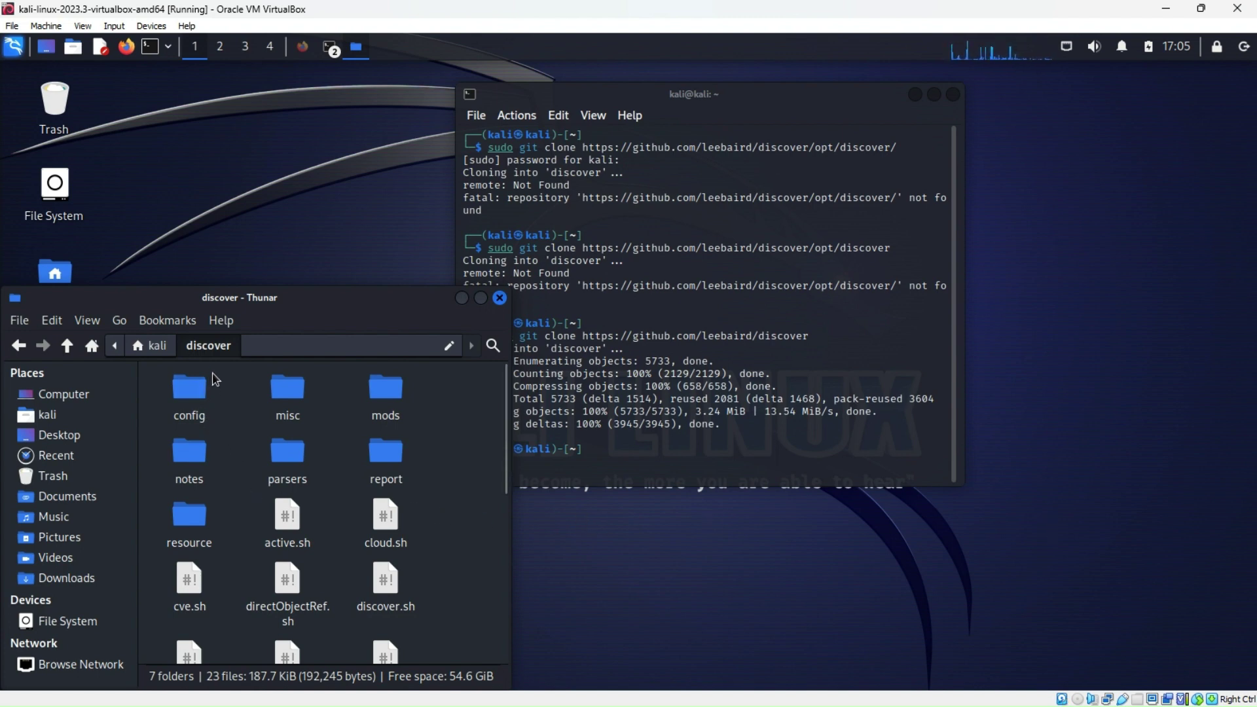
right_click(442, 414)
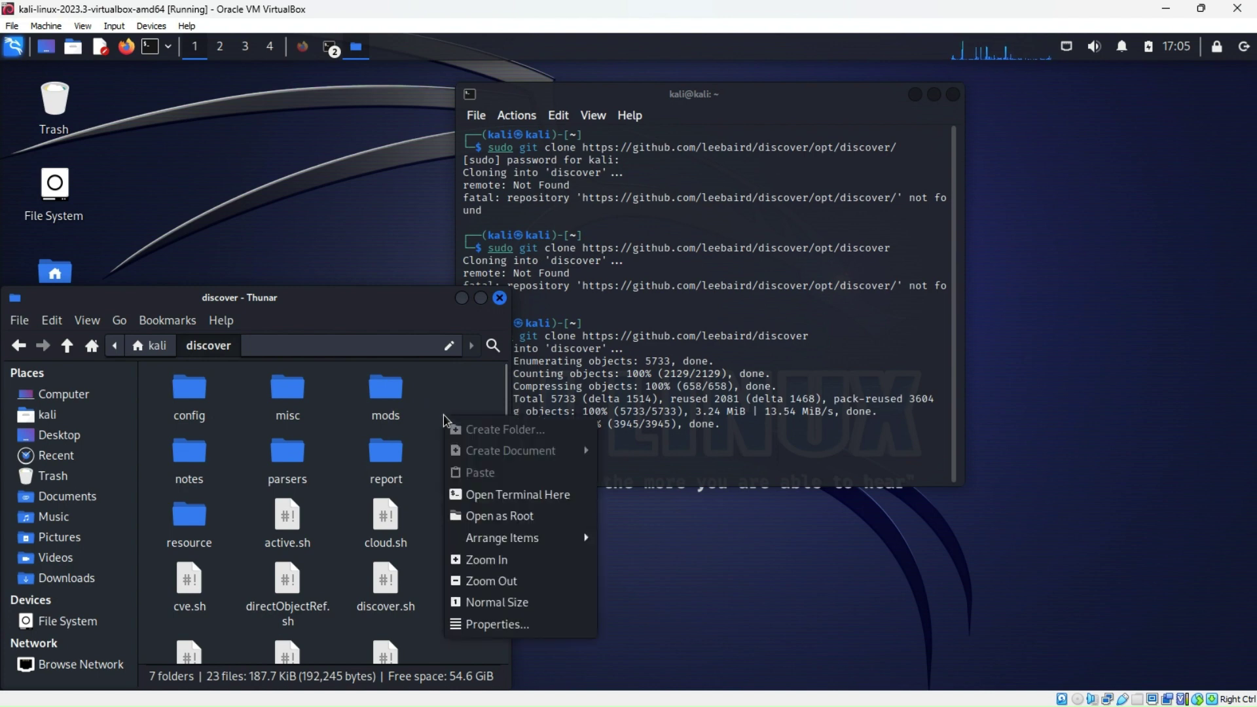
left_click(477, 496)
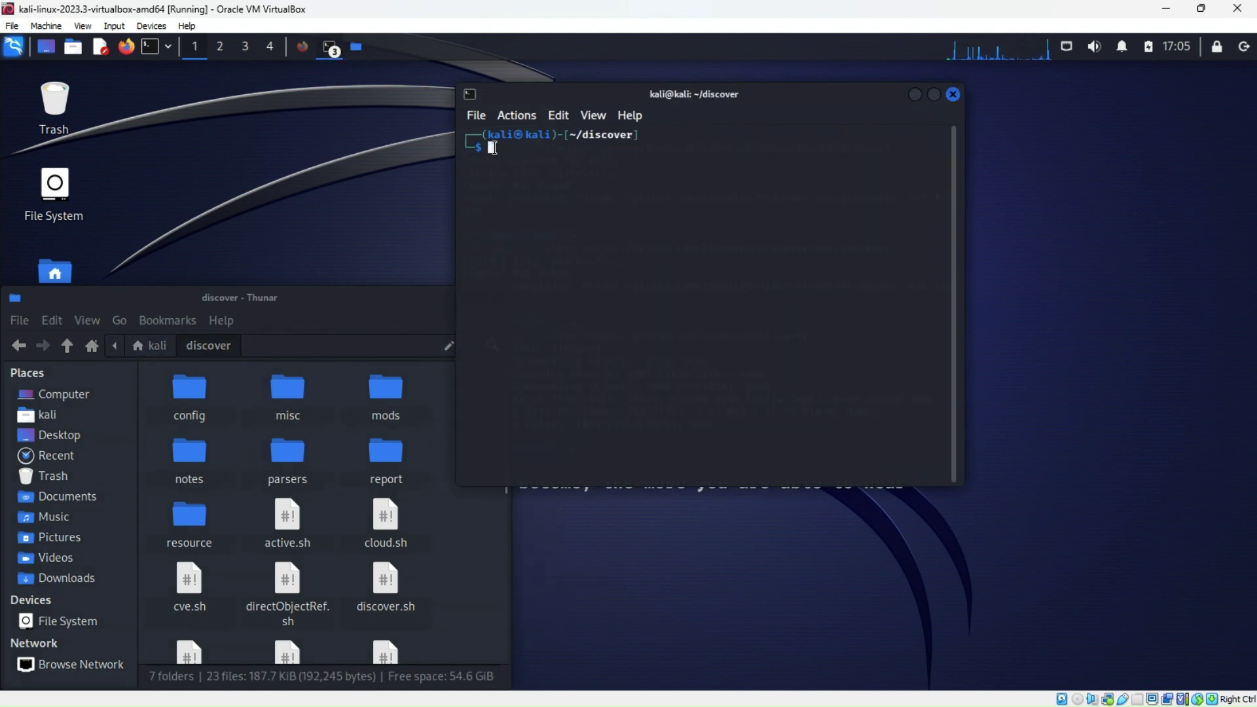
Run sudo./update.sh, which fails with 'no such file or directory', then close that terminal
type("sudo nmap -sV --script vulners 192.168.1.100")
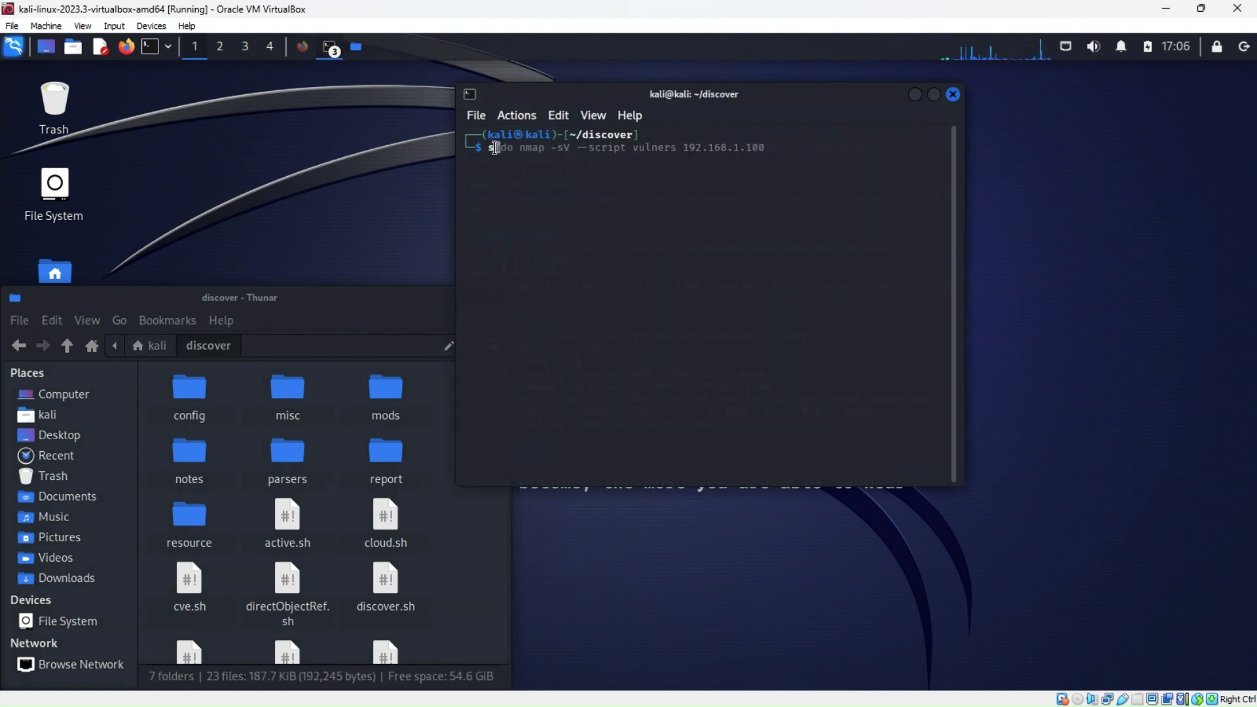
key("Right")
key("ctrl+k")
type("./")
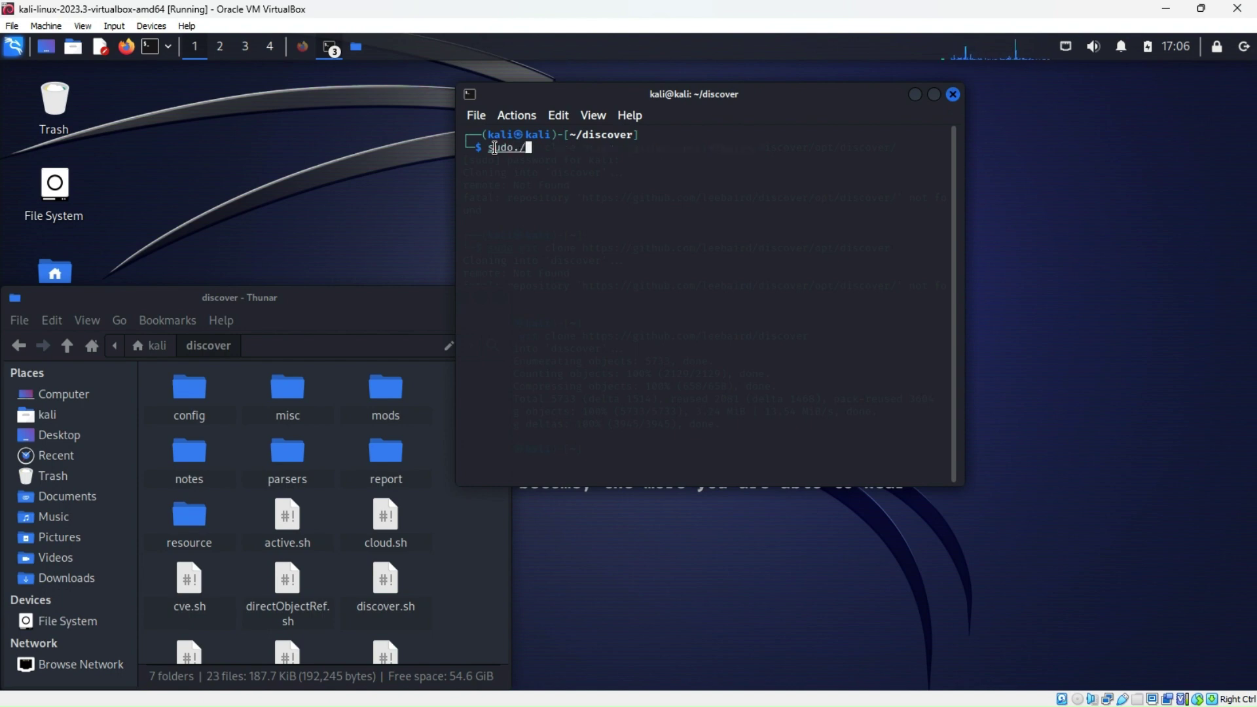
type("update.sh")
key("Return")
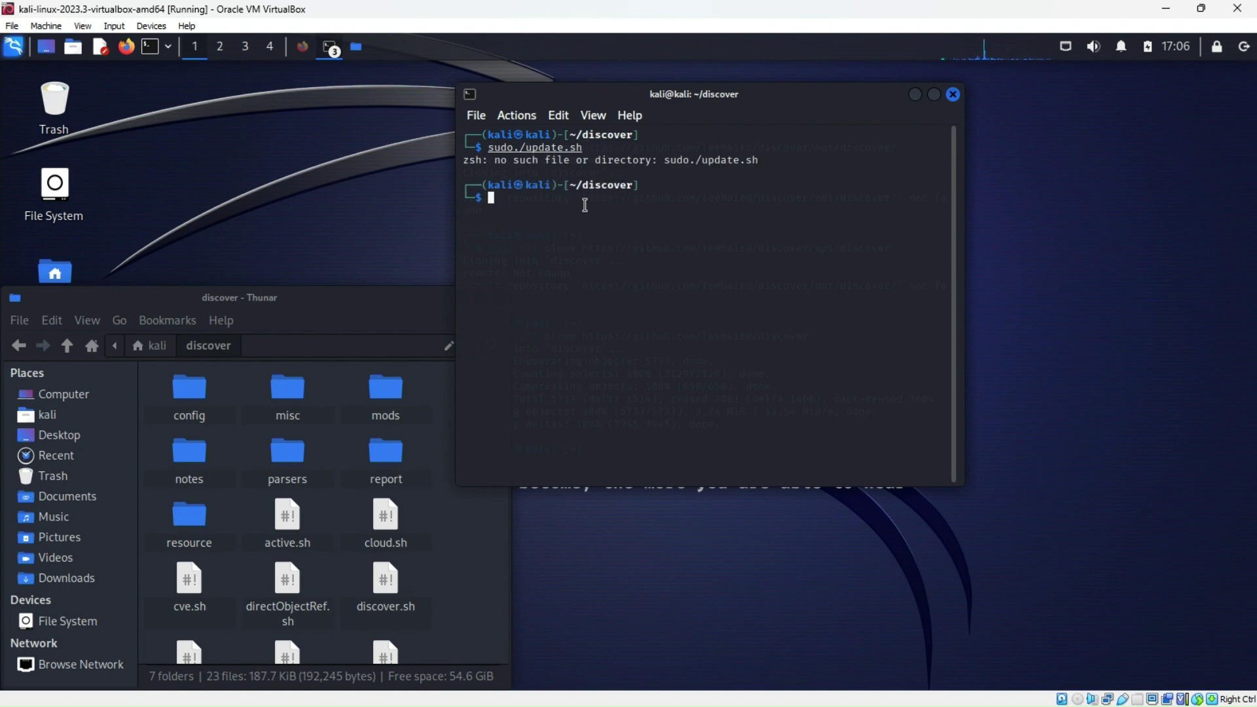
left_click(953, 94)
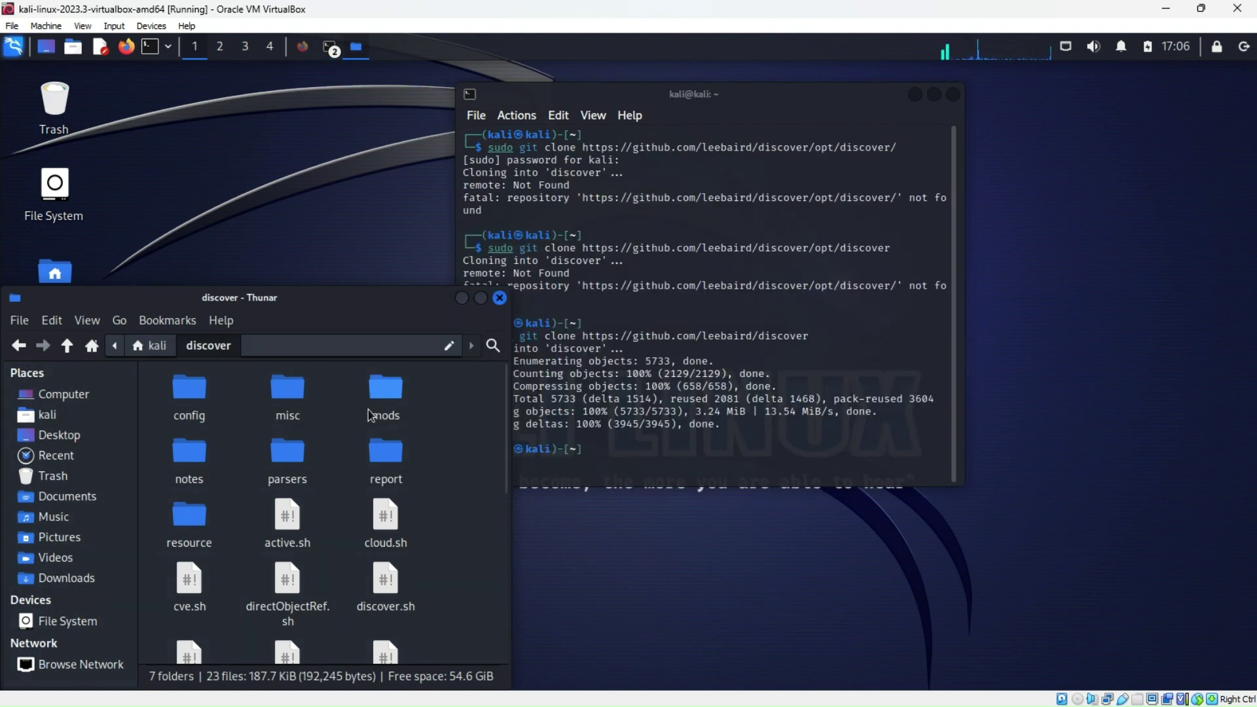
Close the older terminal, centre Thunar and check the discover folder's full path
left_click(952, 93)
left_click_drag(377, 298, 726, 163)
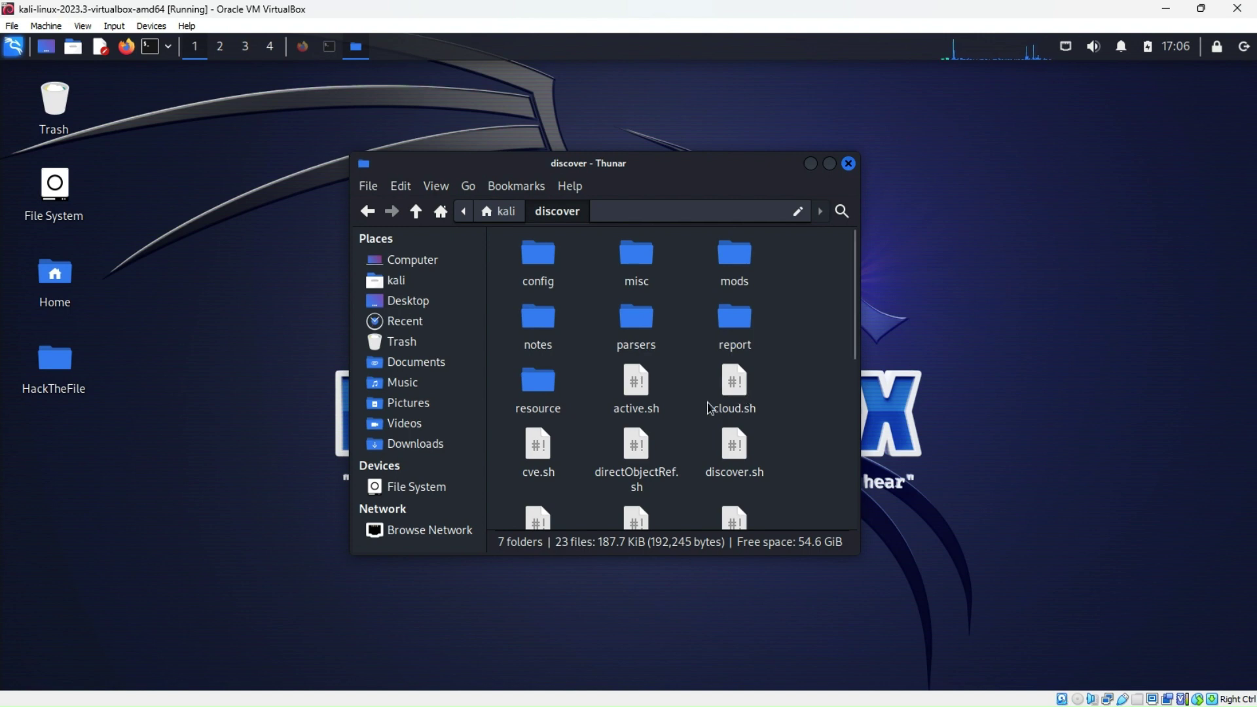
scroll(753, 465, "down", 5)
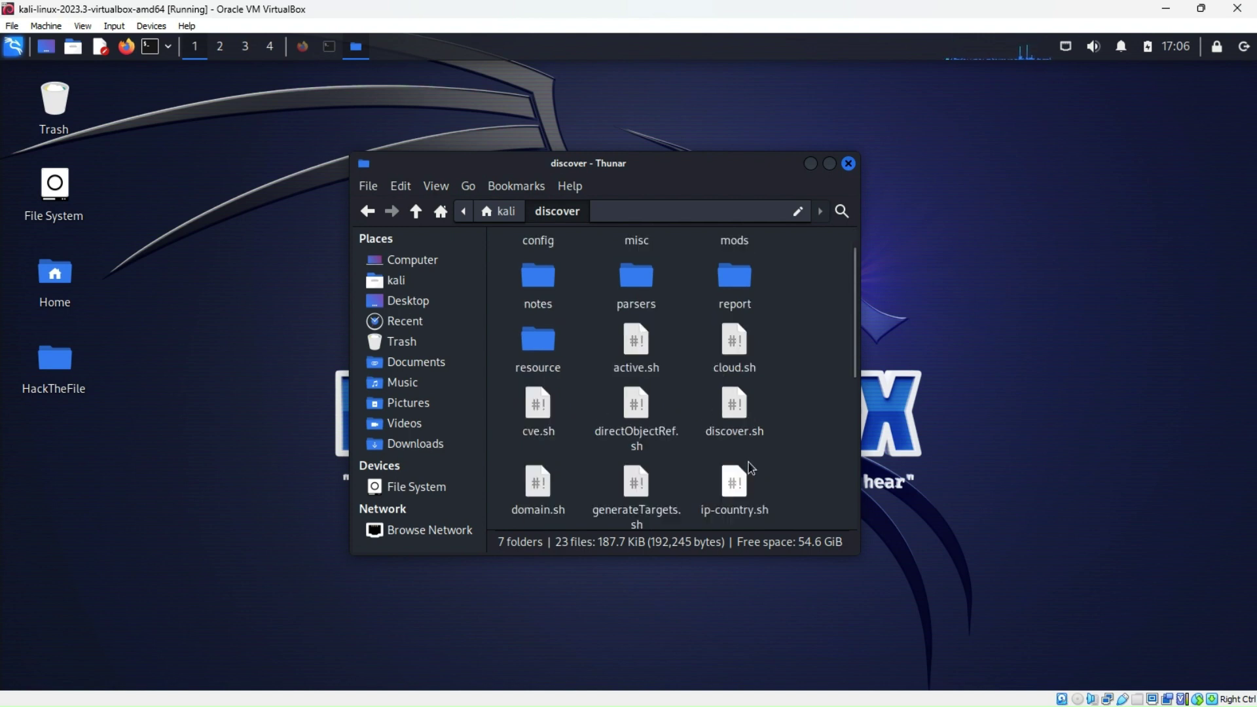
scroll(757, 467, "up", 5)
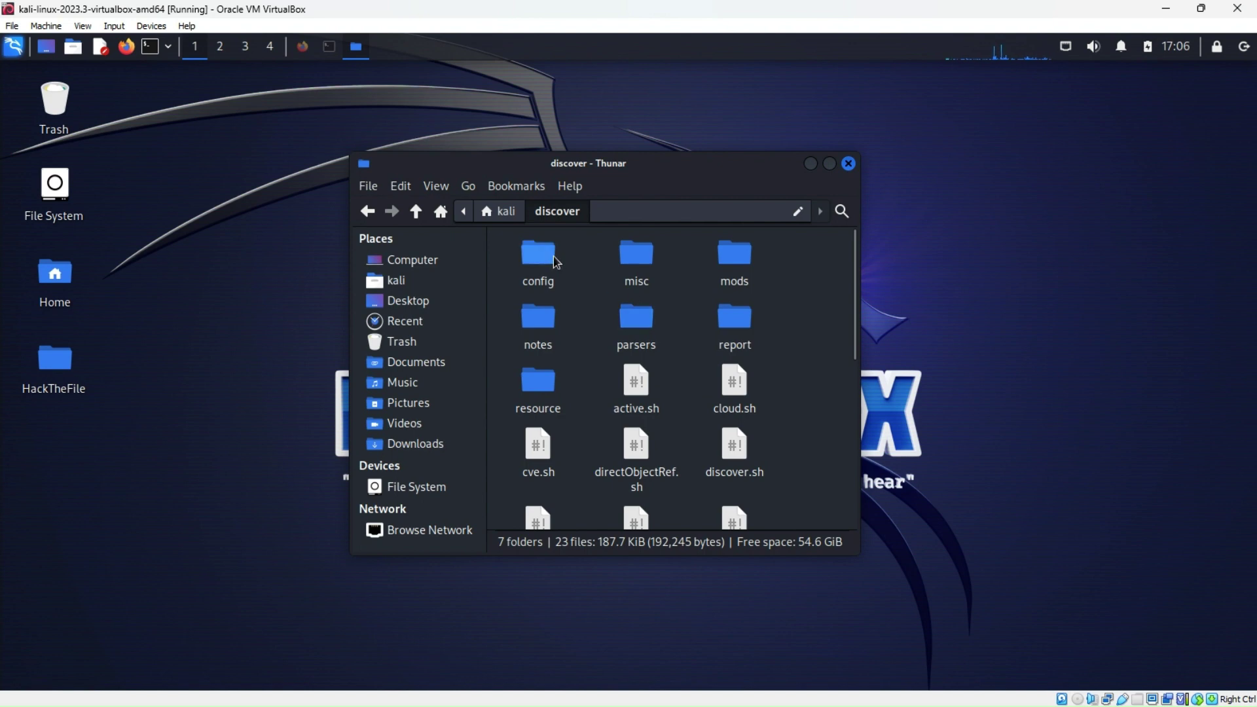
left_click(617, 208)
left_click(615, 209)
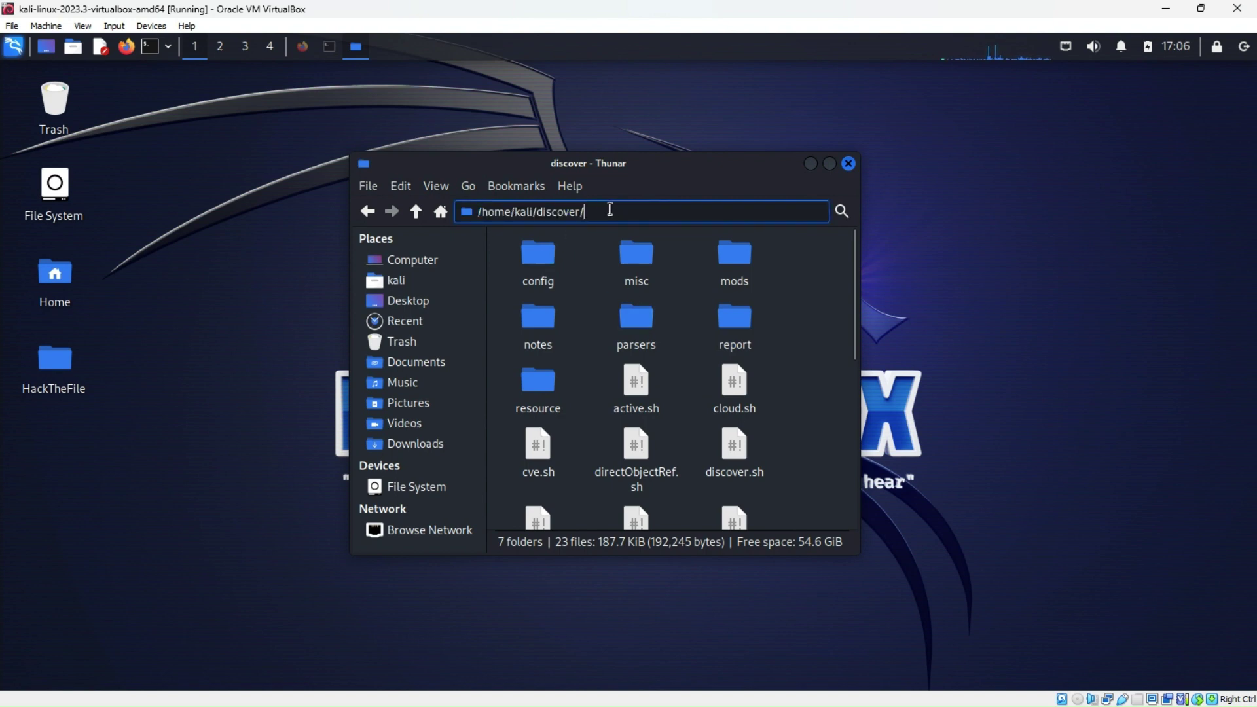
left_click(800, 302)
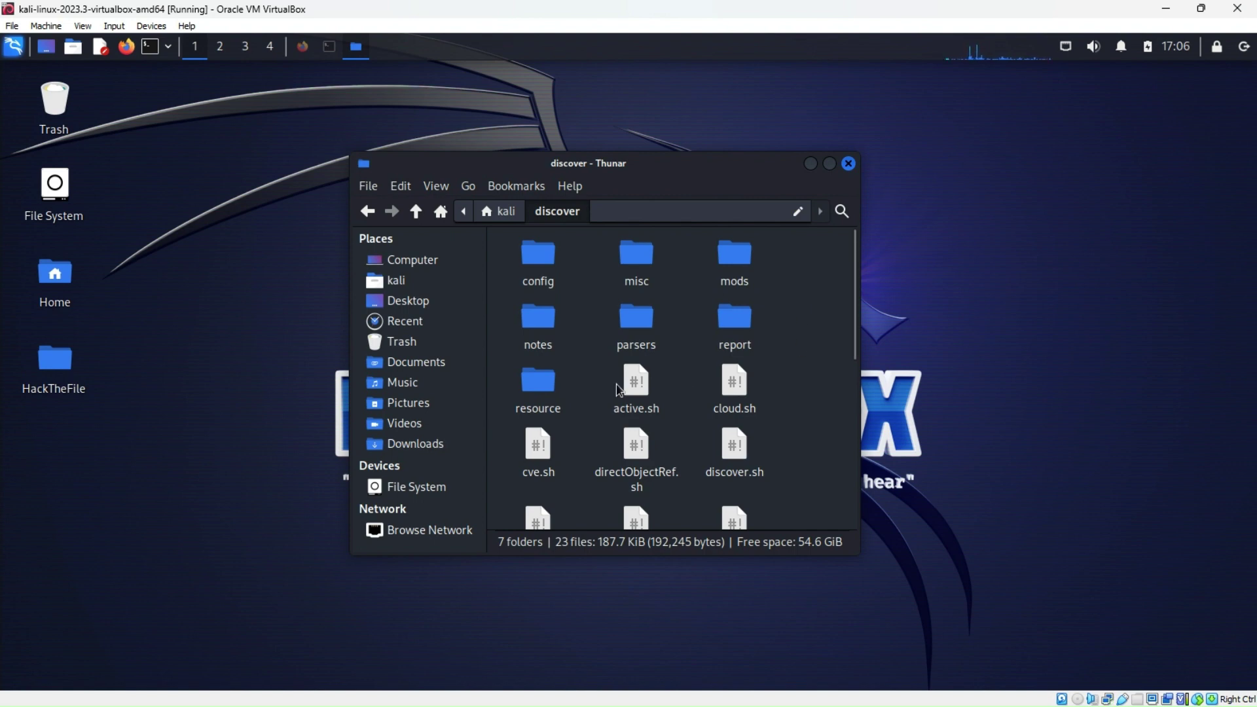
Find and select update.sh among the discover files, then bring up the folder's context menu
scroll(618, 427, "down", 5)
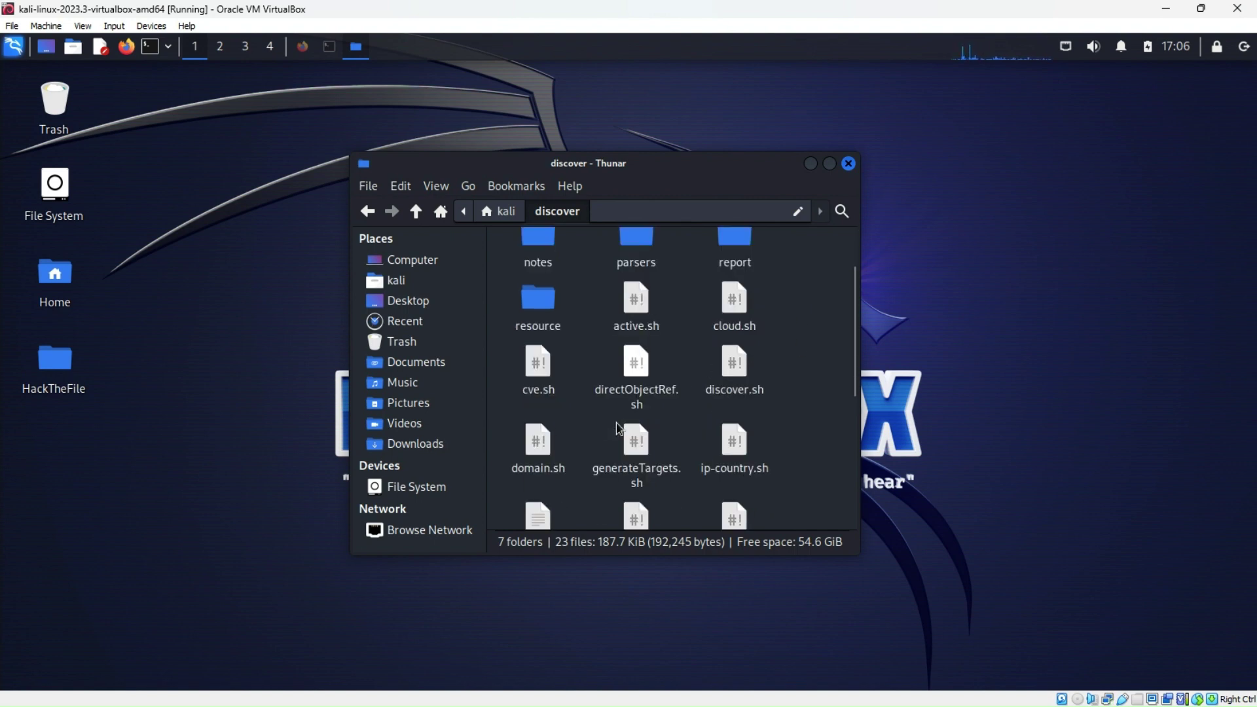
scroll(618, 427, "down", 4)
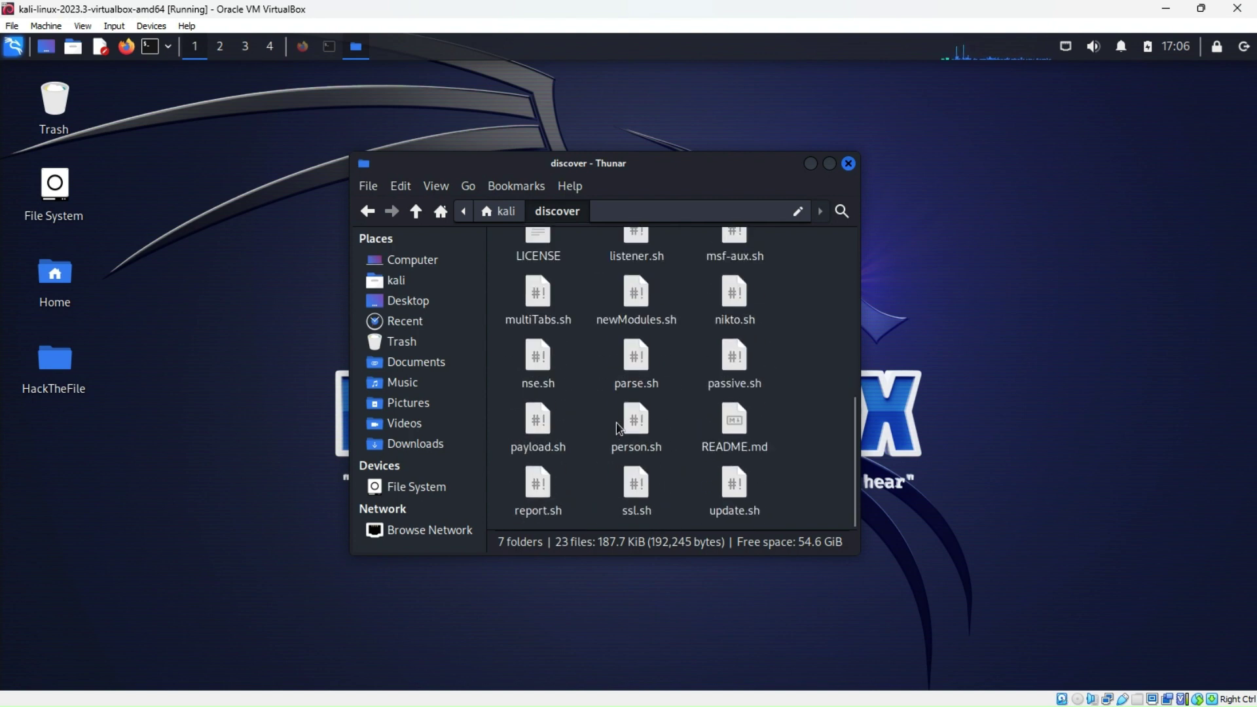
left_click(733, 475)
left_click(795, 430)
left_click(735, 481)
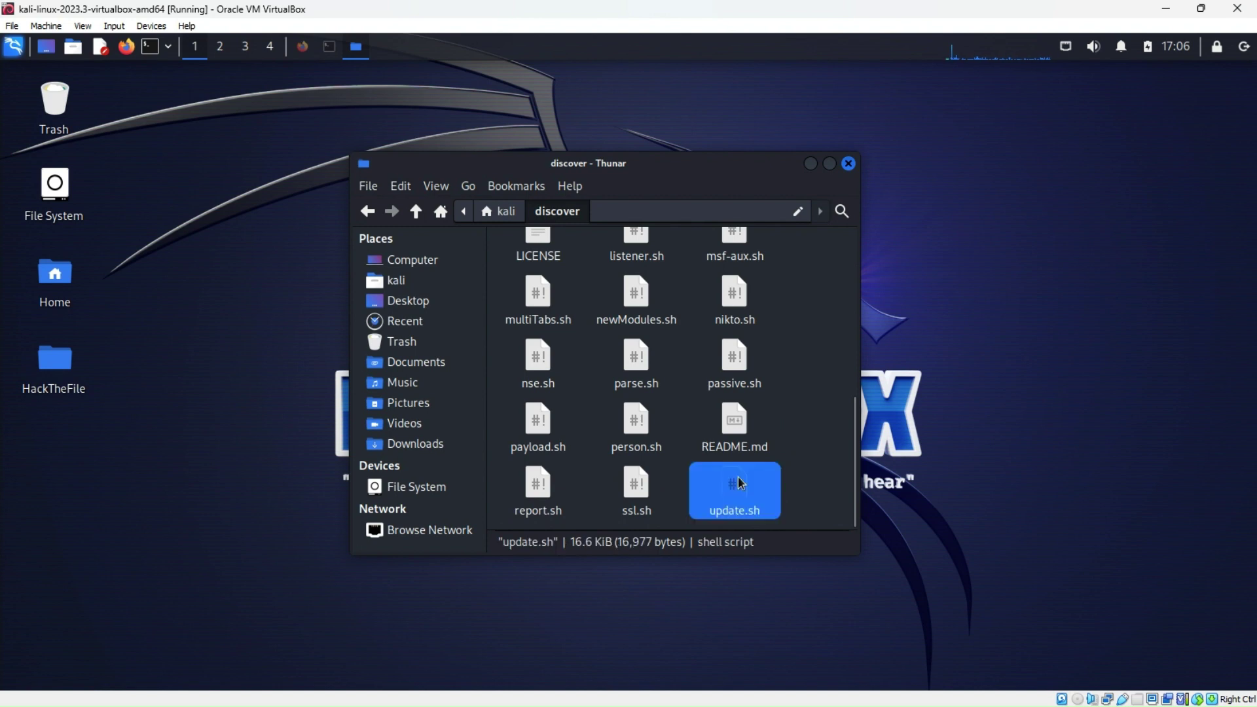
right_click(734, 479)
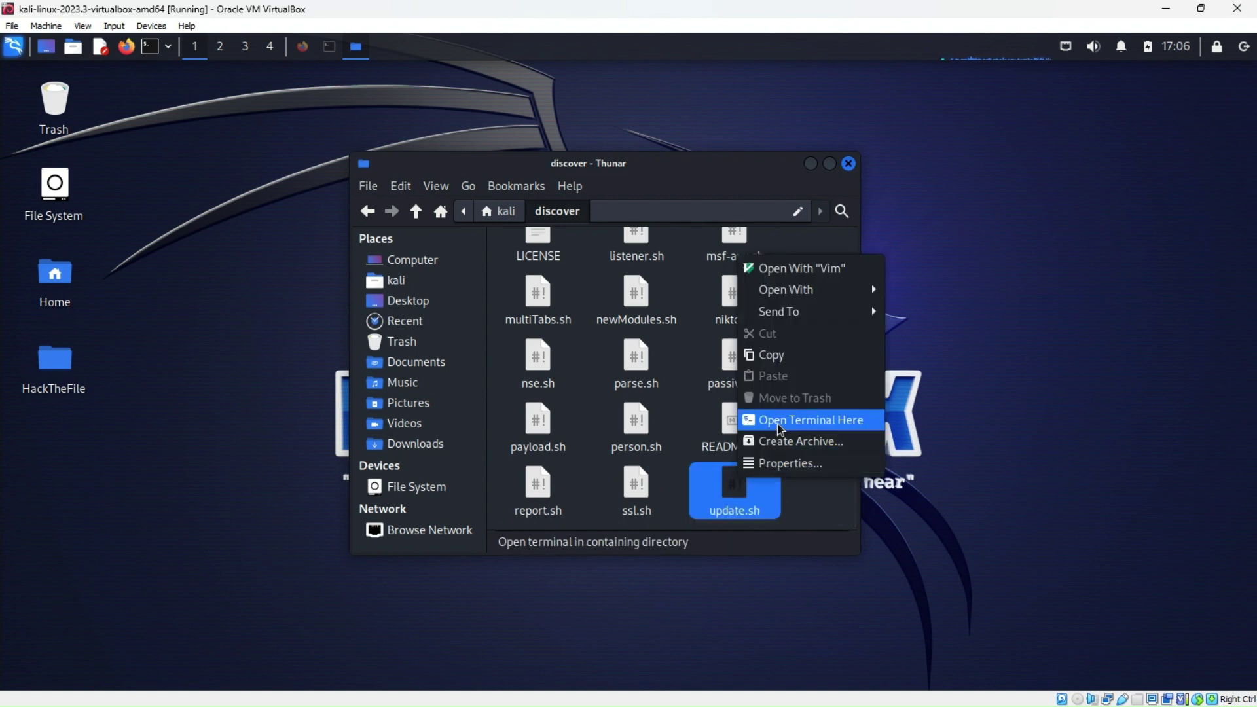
left_click(687, 476)
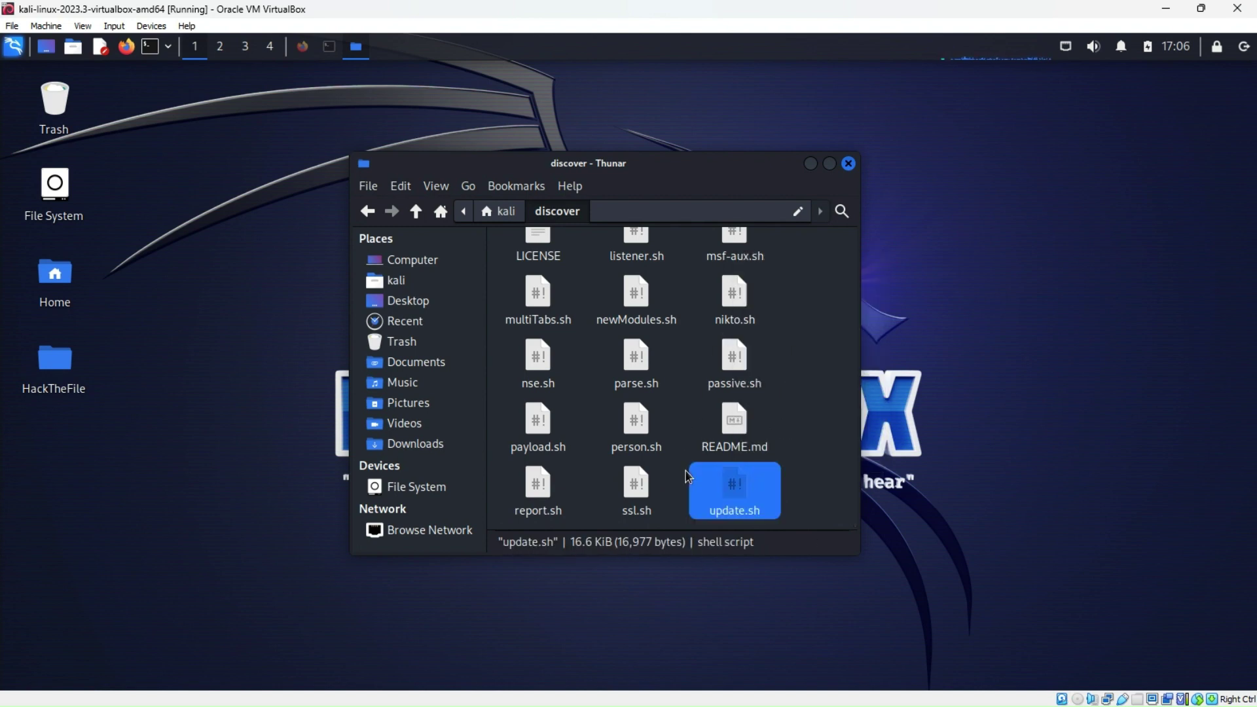
right_click(824, 339)
Open a terminal in discover and run sudo ./update.sh, entering the sudo password
left_click(883, 412)
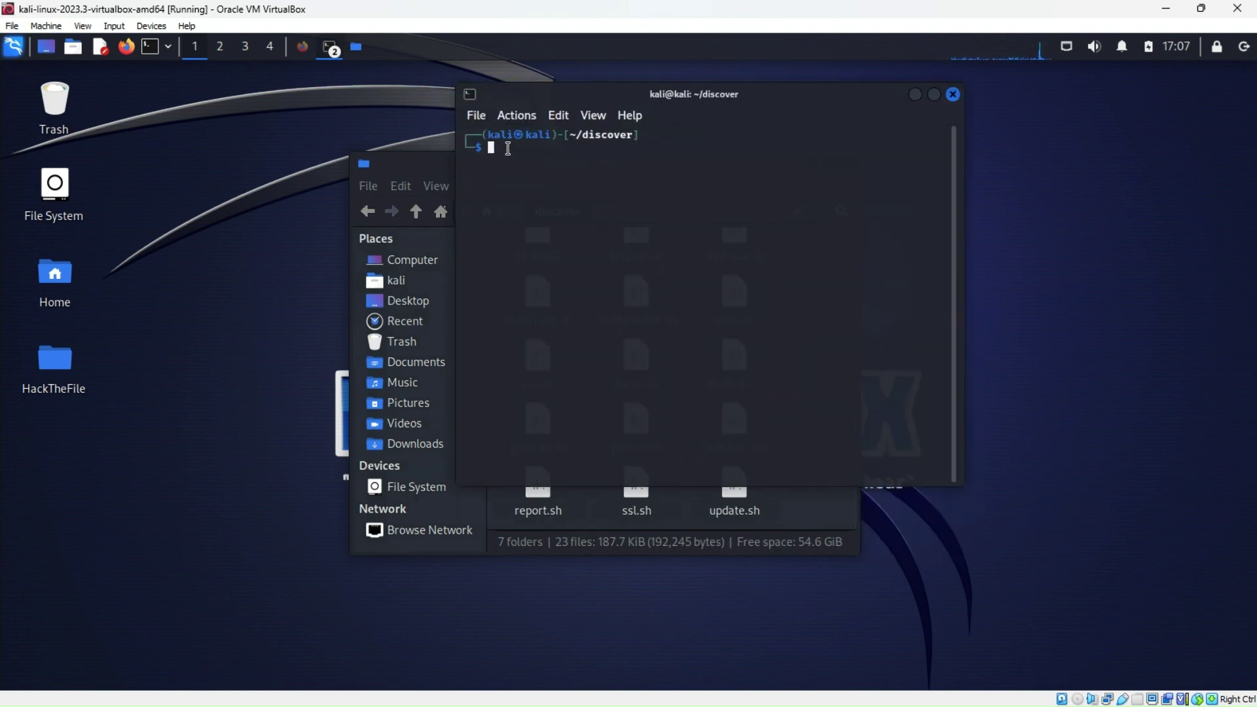
type("sud")
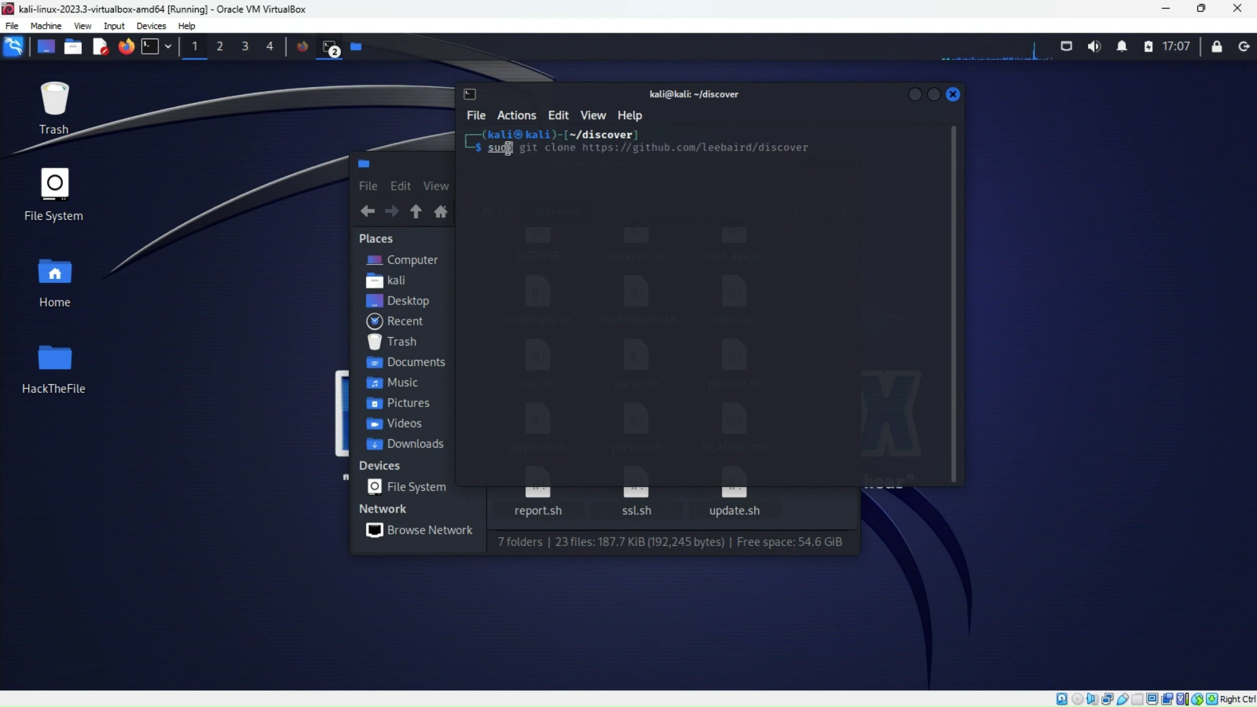
type("o")
type("./update.")
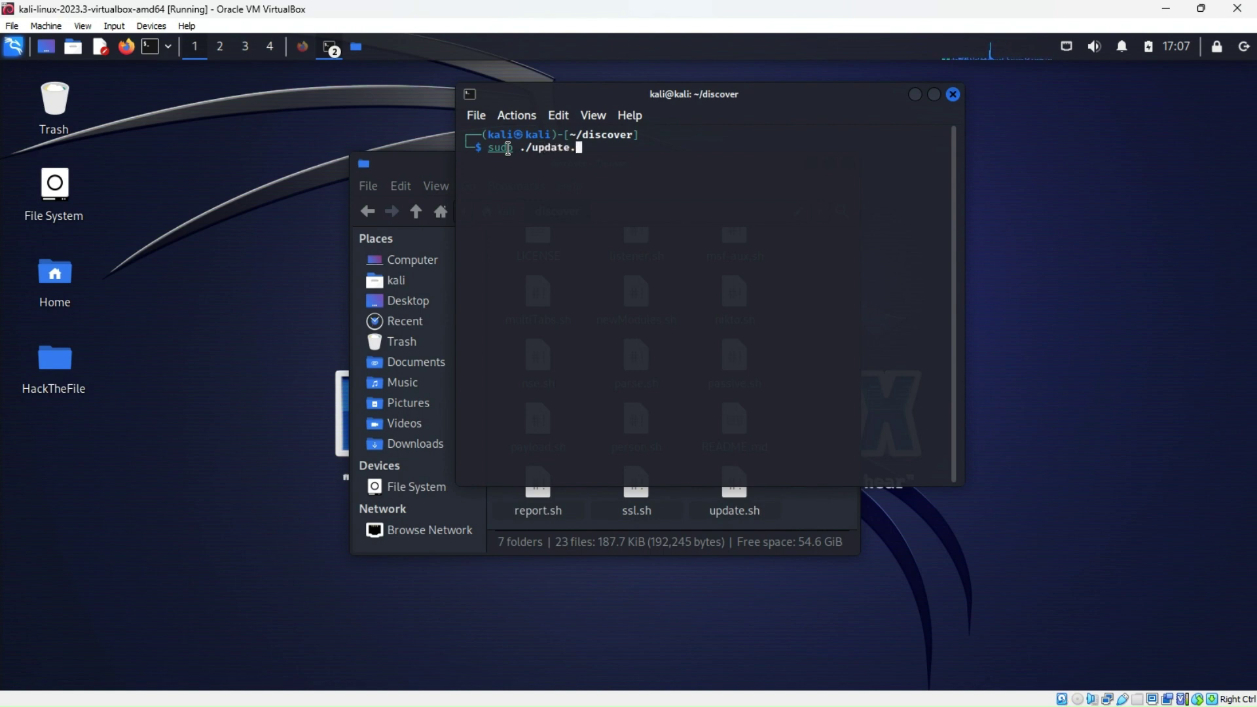
type("sh")
key("Return")
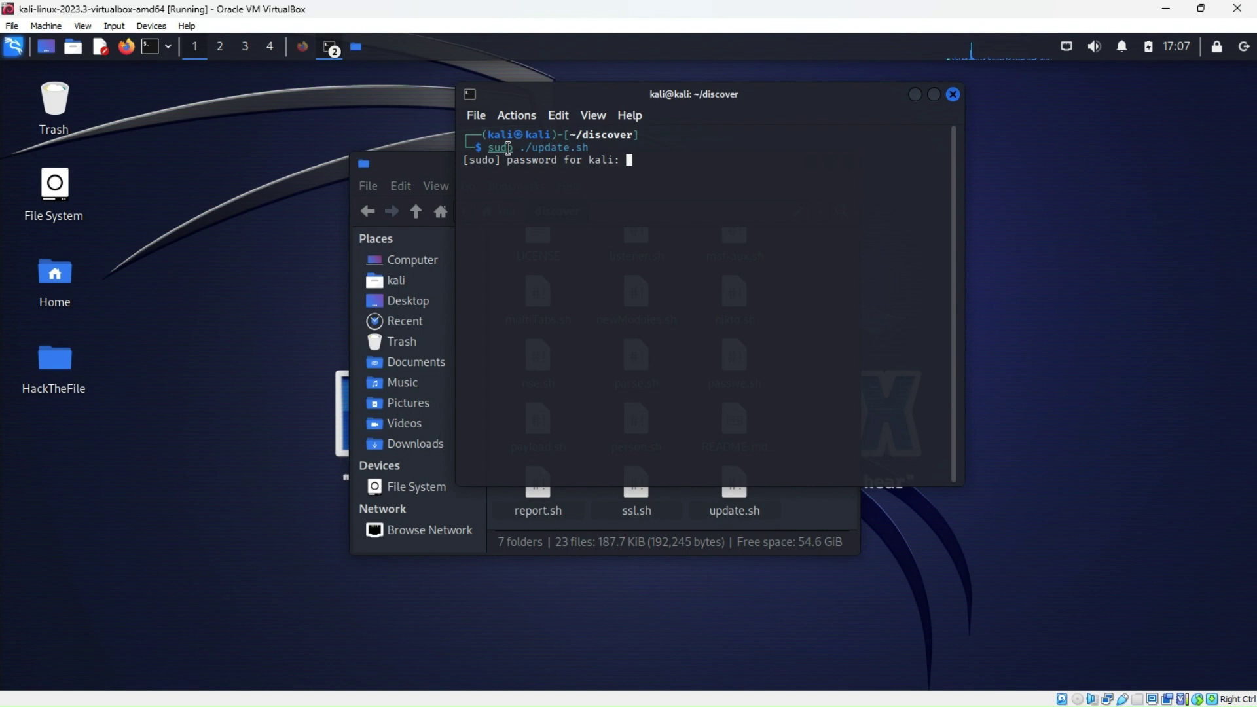
key("Return")
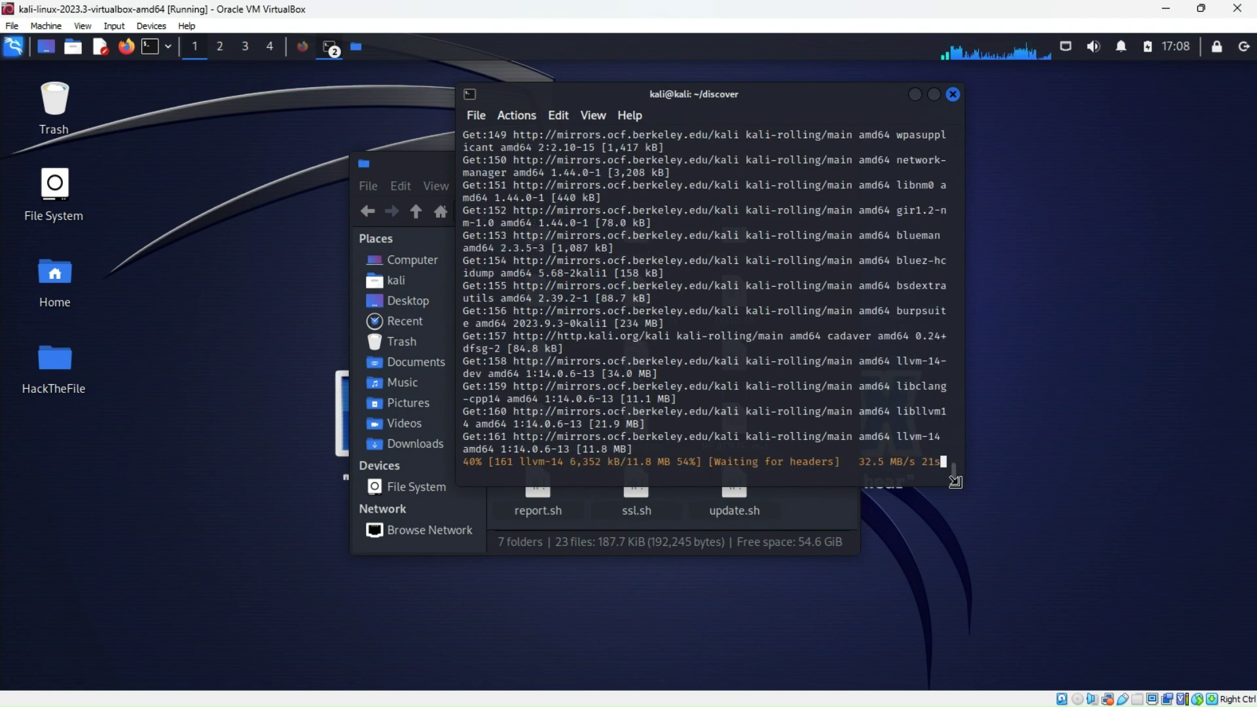
Bring Thunar forward and go back from discover to the kali home folder
left_click(818, 526)
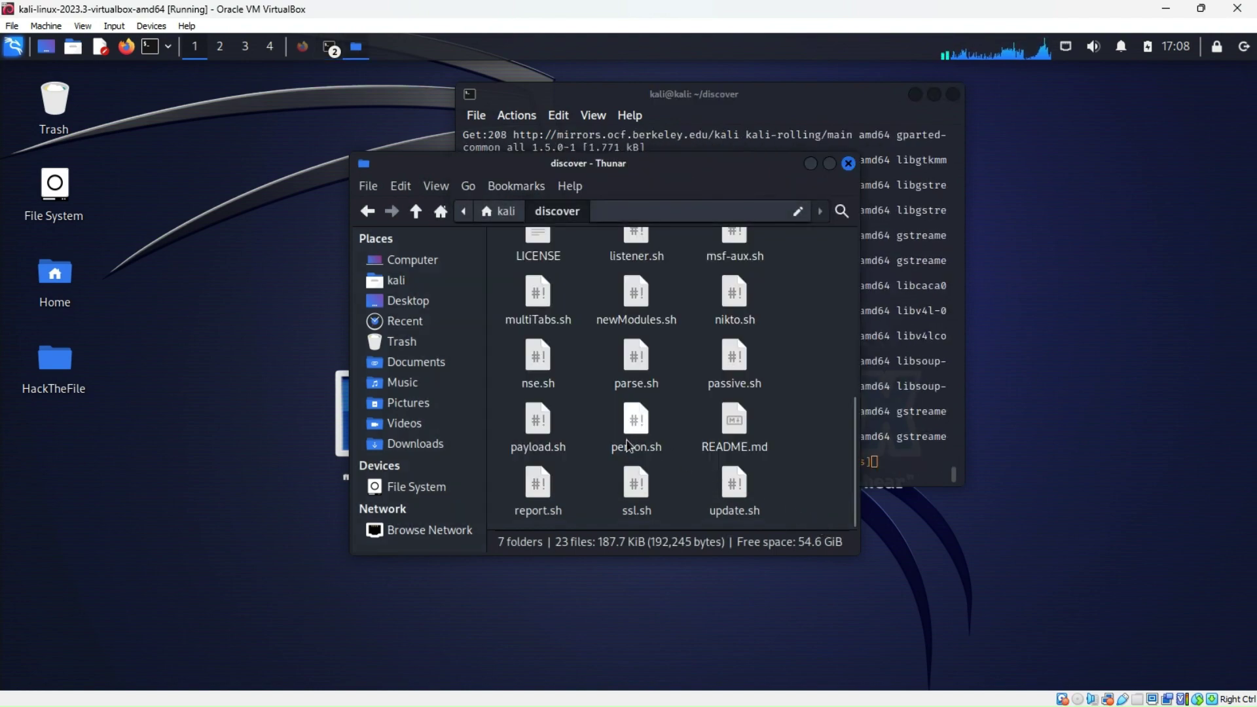
scroll(627, 445, "up", 5)
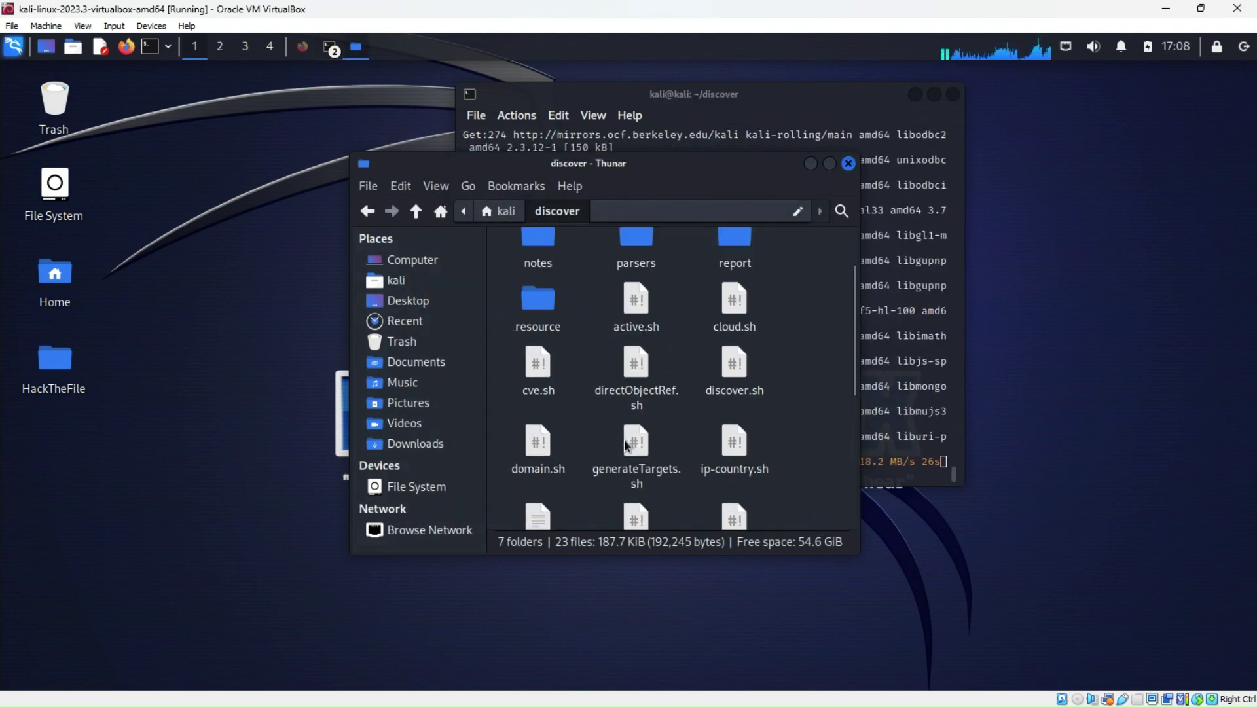
scroll(626, 446, "up", 2)
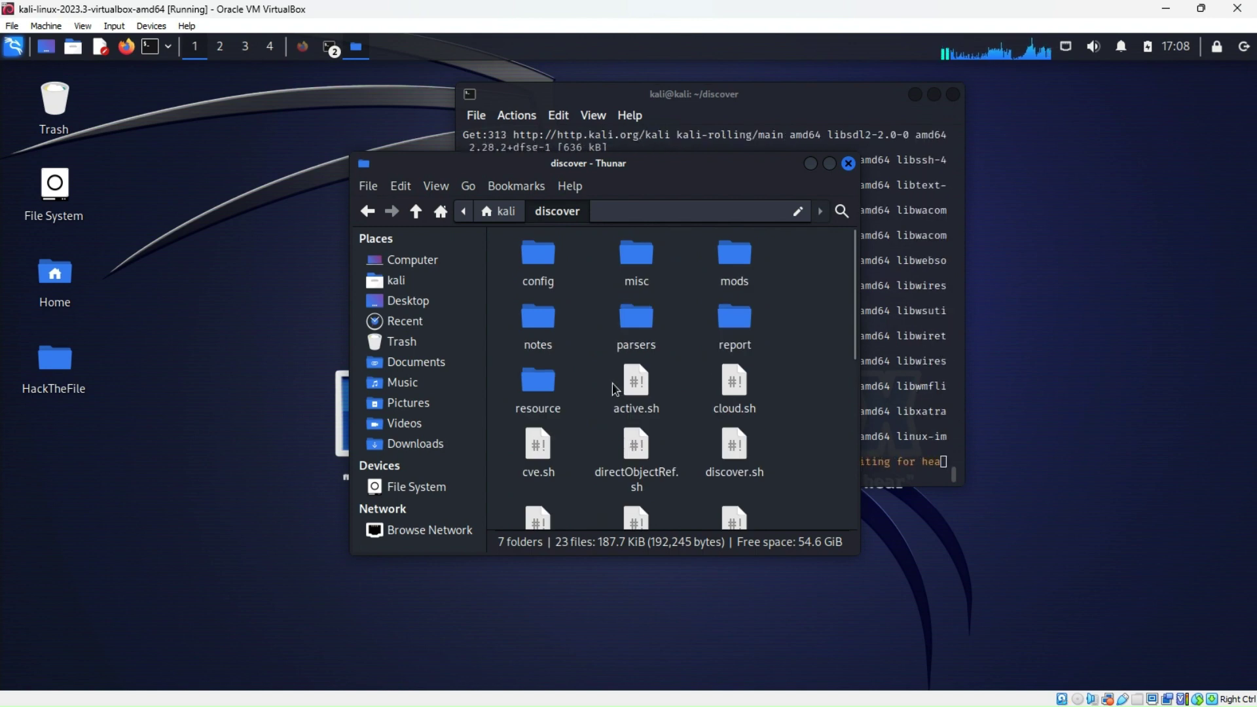
scroll(607, 388, "down", 2)
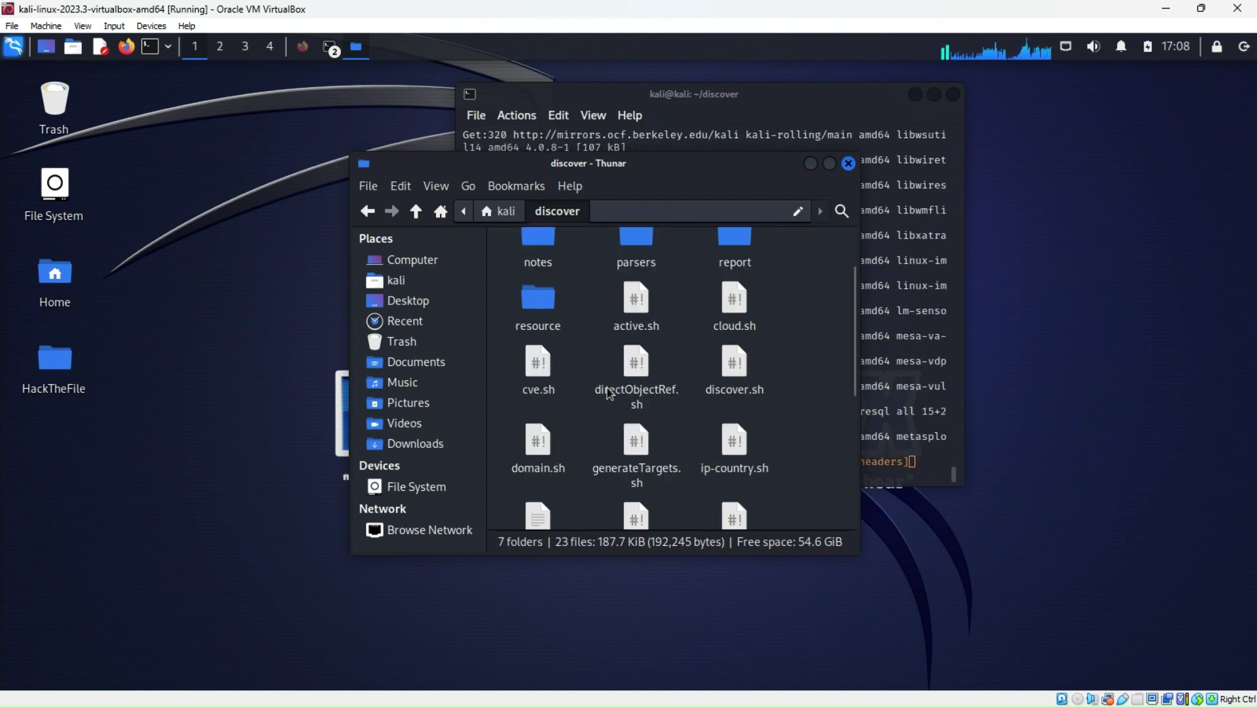
scroll(608, 392, "down", 1)
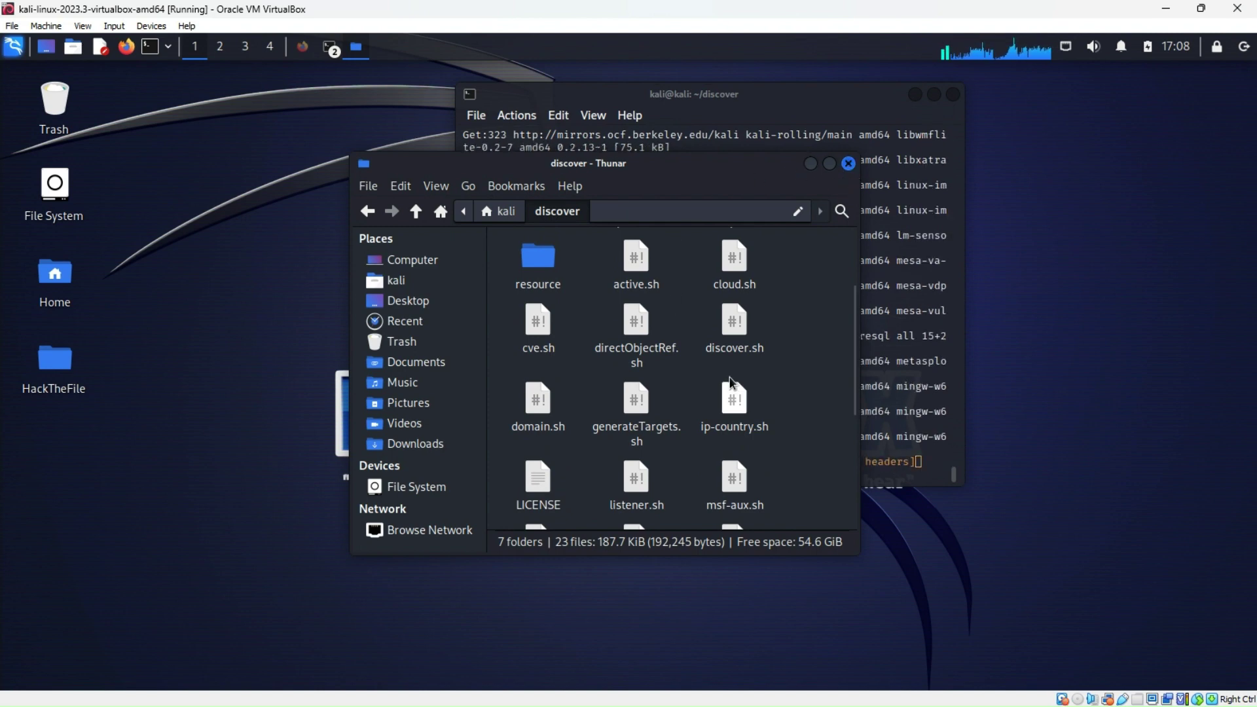
scroll(707, 367, "up", 3)
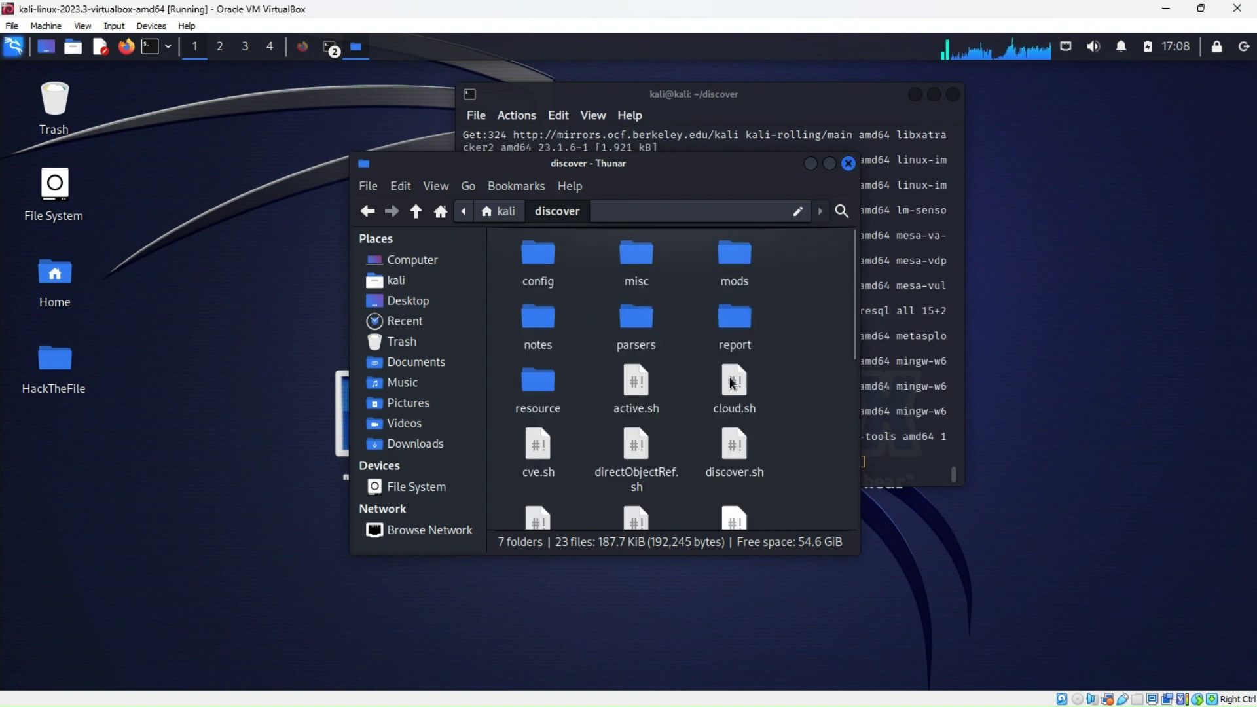
left_click(368, 211)
Copy the discover folder and close the file manager
left_click(766, 463)
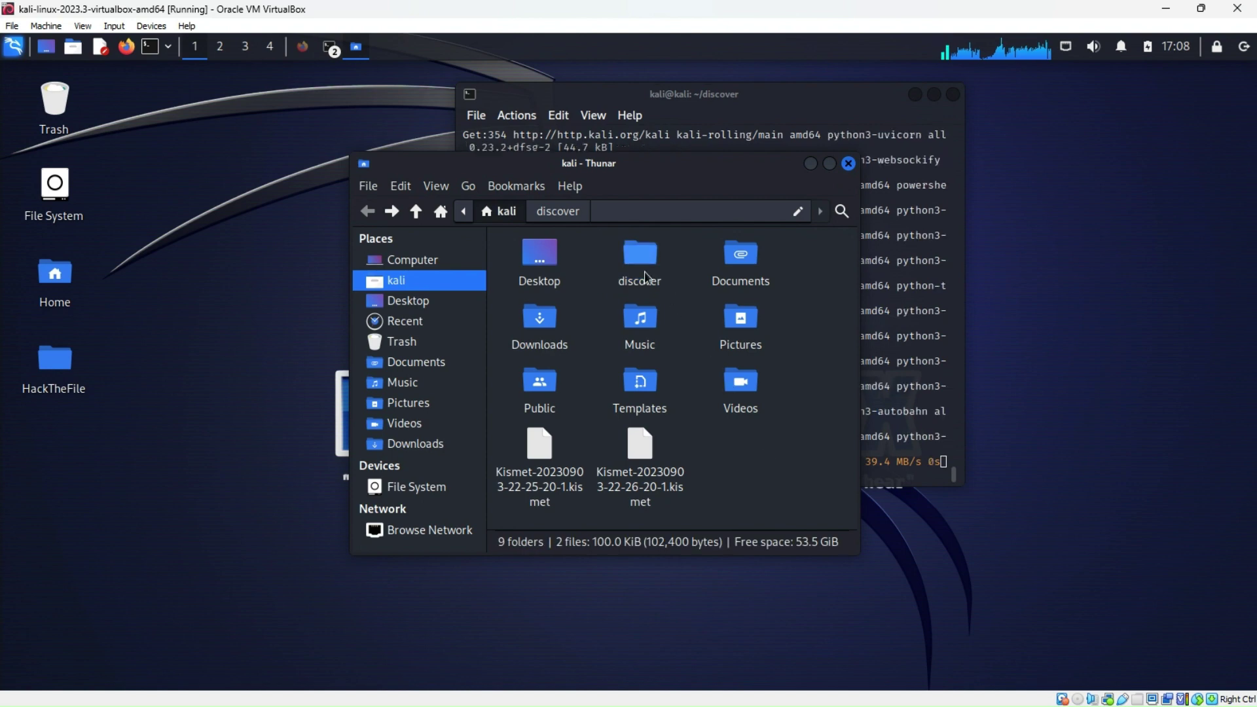
left_click(637, 269)
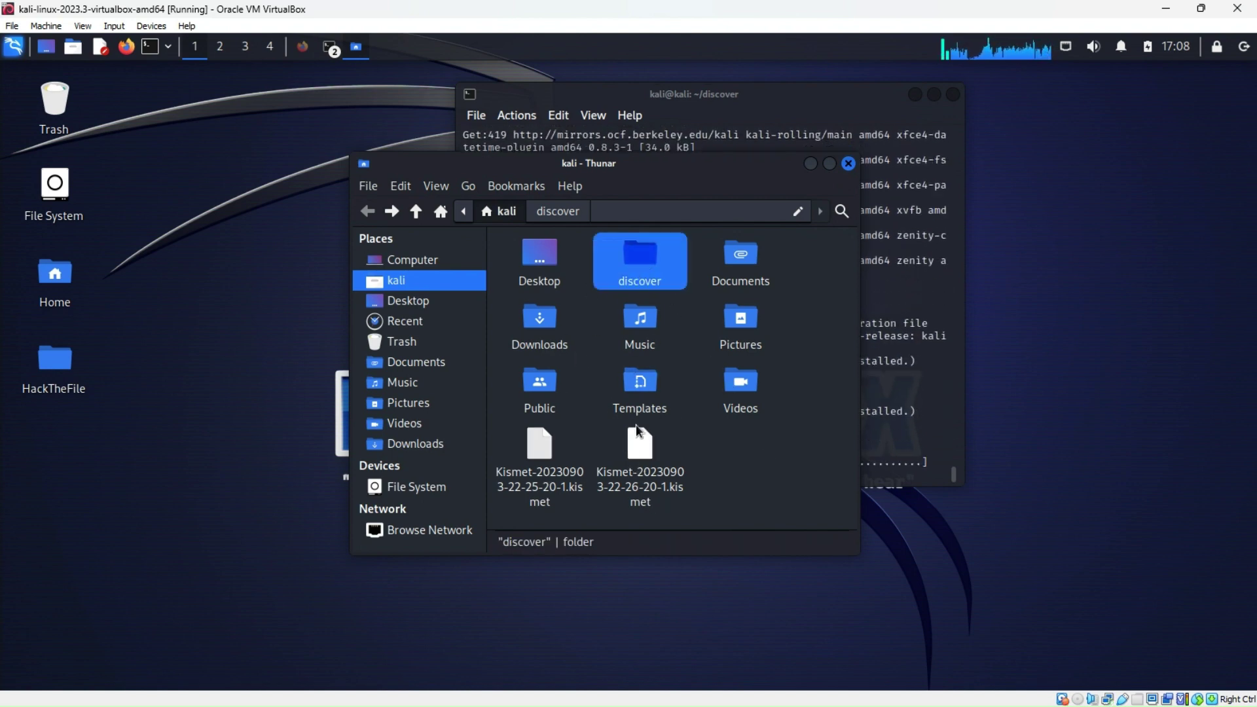
right_click(643, 260)
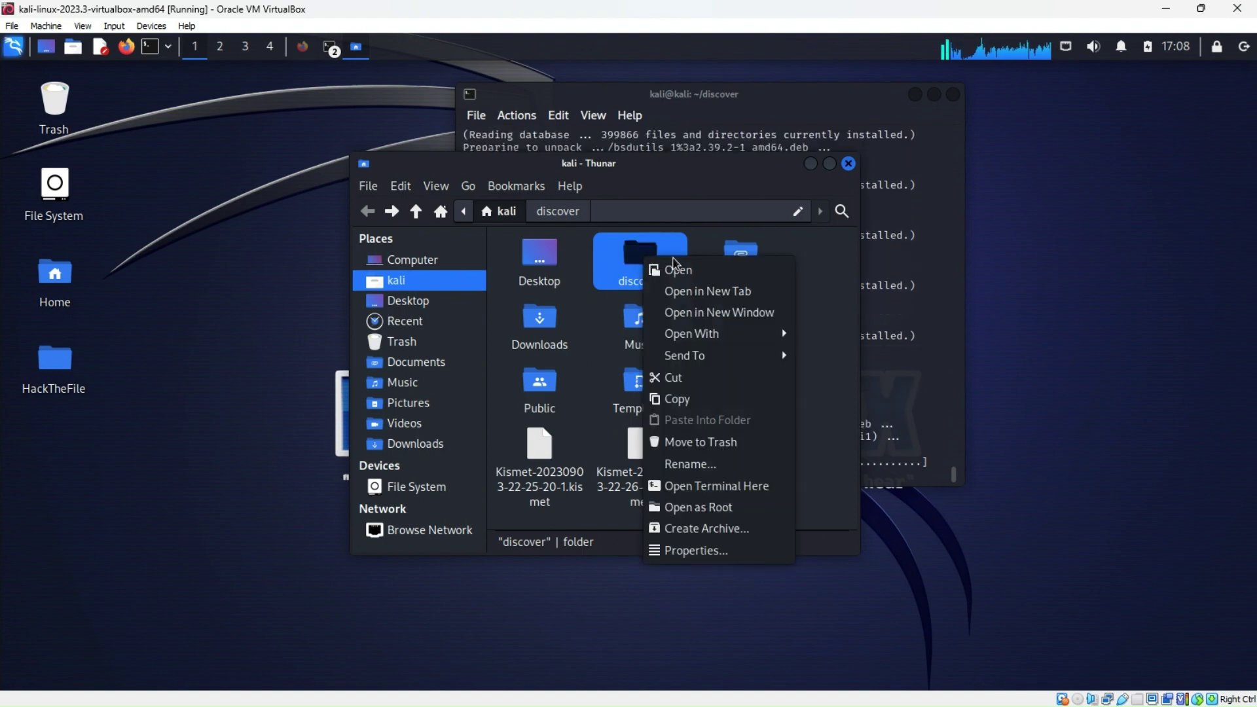
left_click(684, 396)
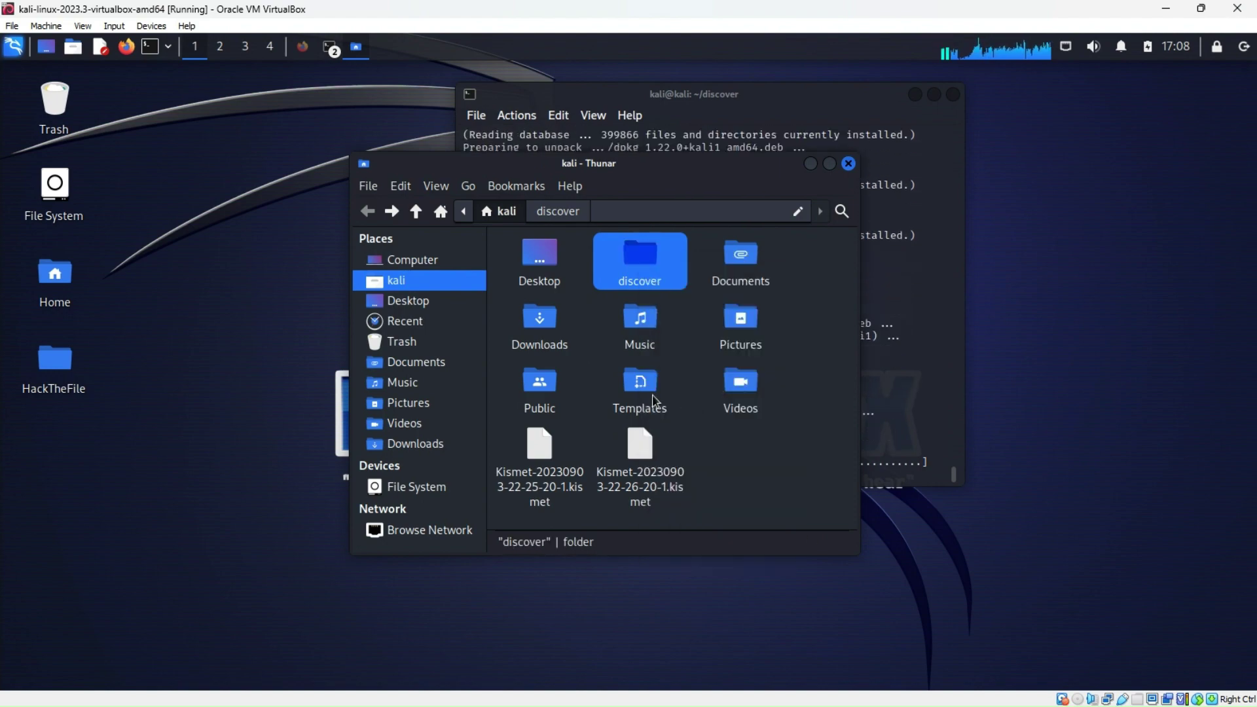
left_click(848, 163)
Open the desktop HackTheFile folder and its scripts subfolder, then close the window
double_click(72, 370)
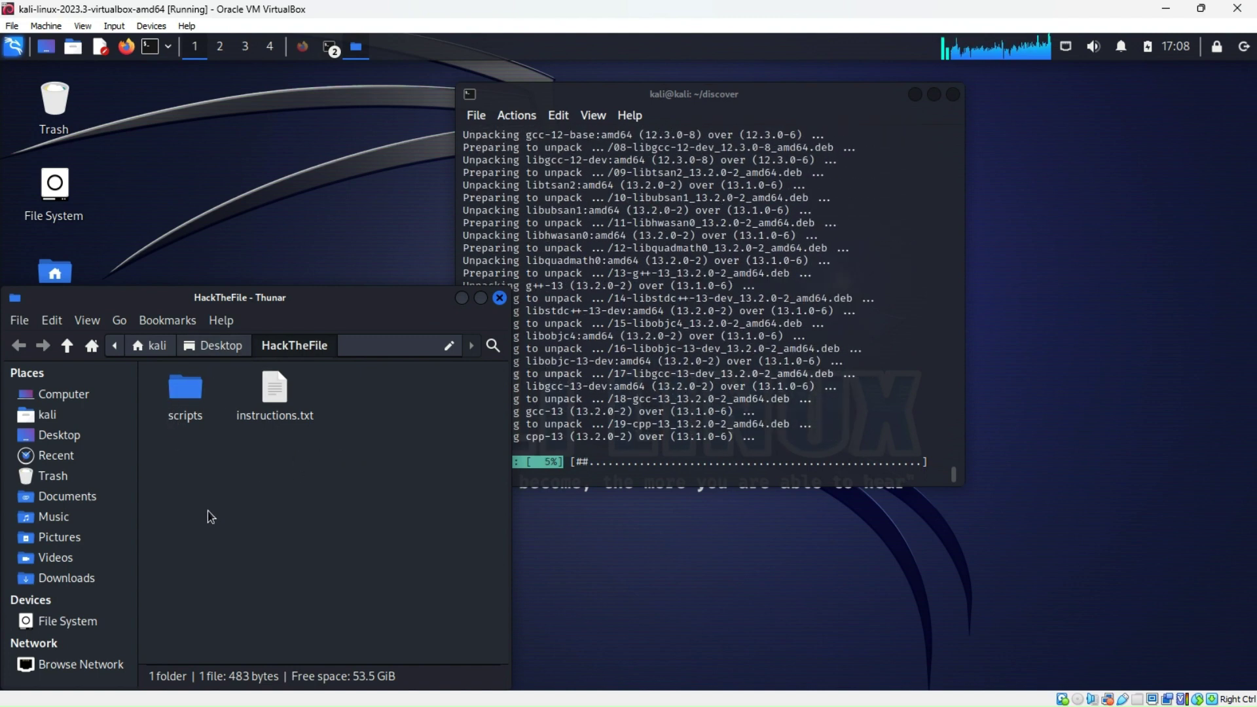
left_click_drag(362, 303, 669, 176)
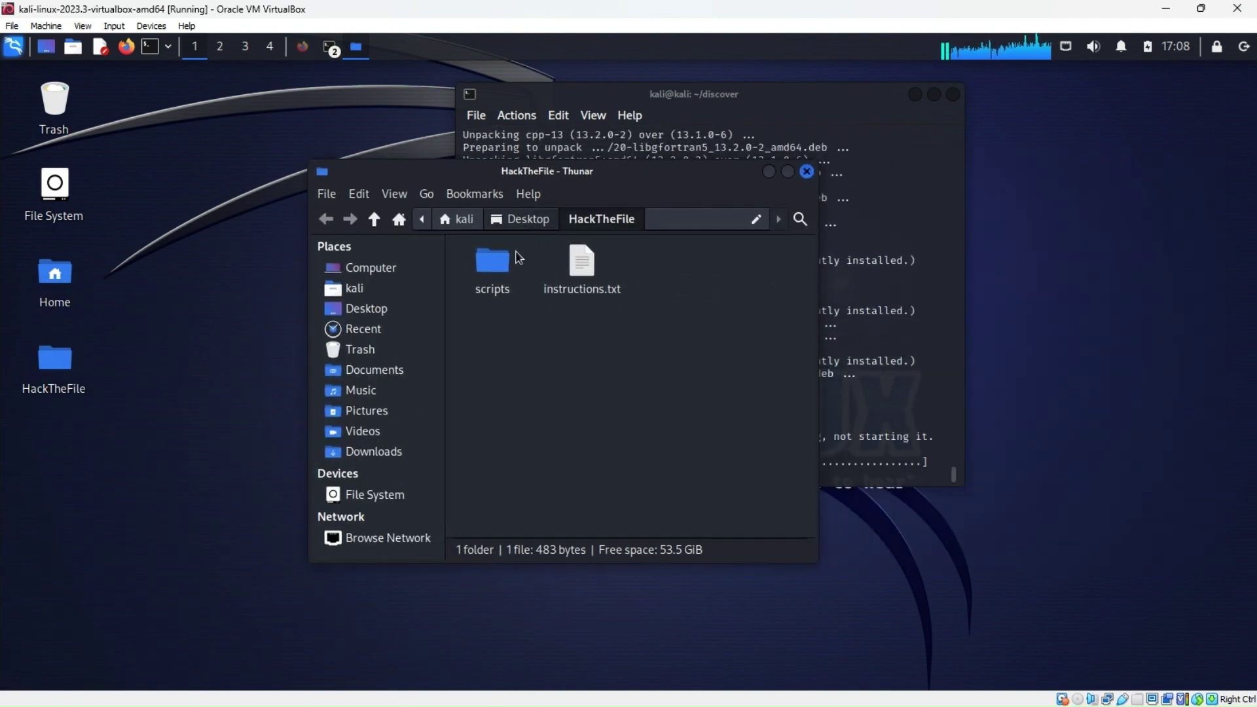
left_click(807, 172)
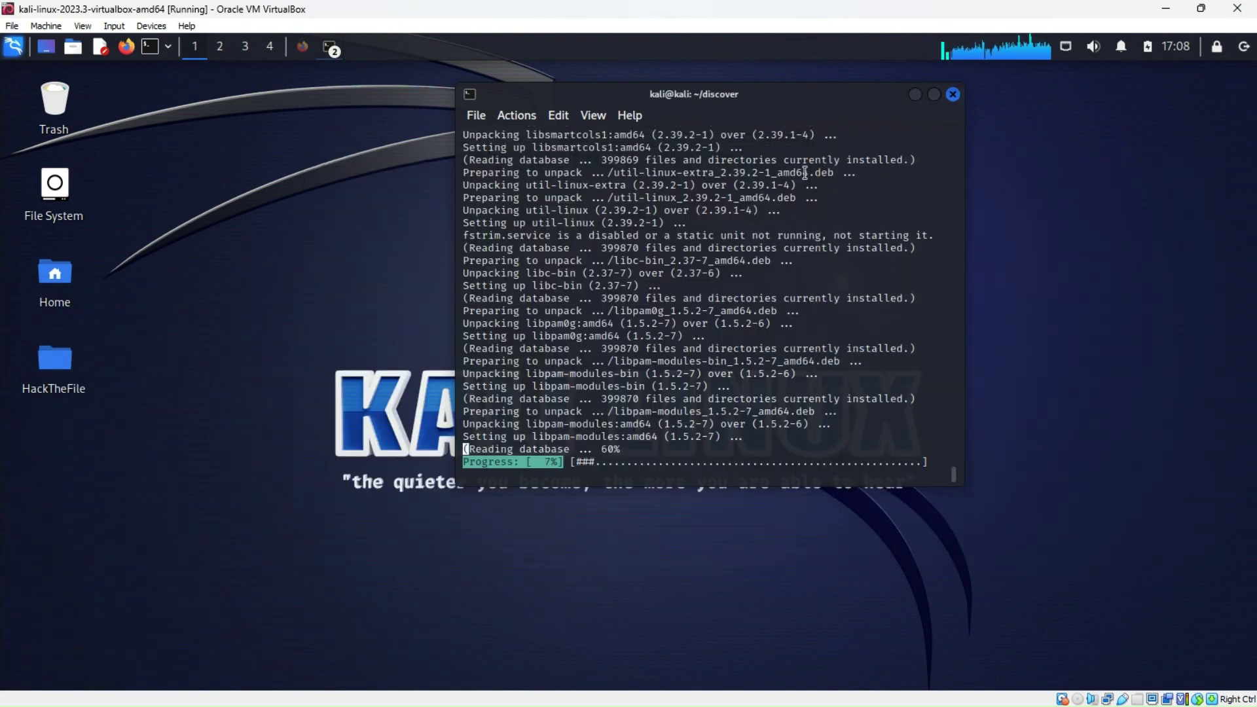
double_click(58, 365)
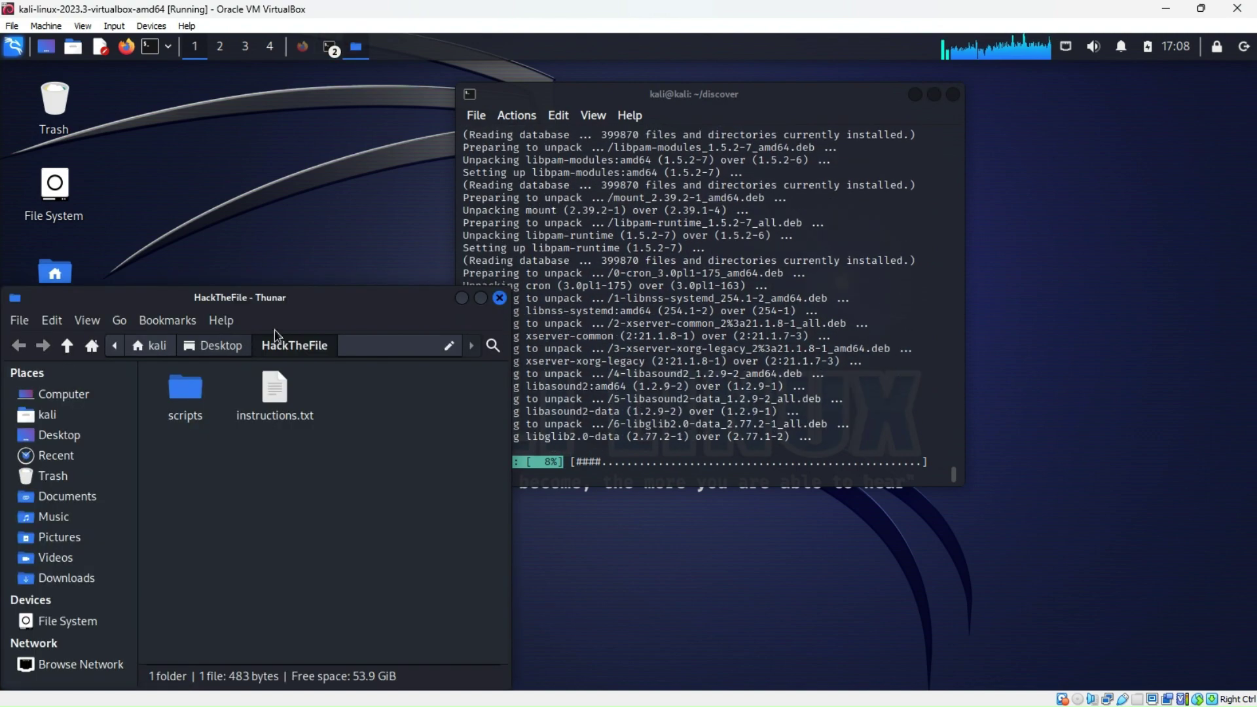
left_click_drag(176, 397, 415, 309)
left_click(415, 309)
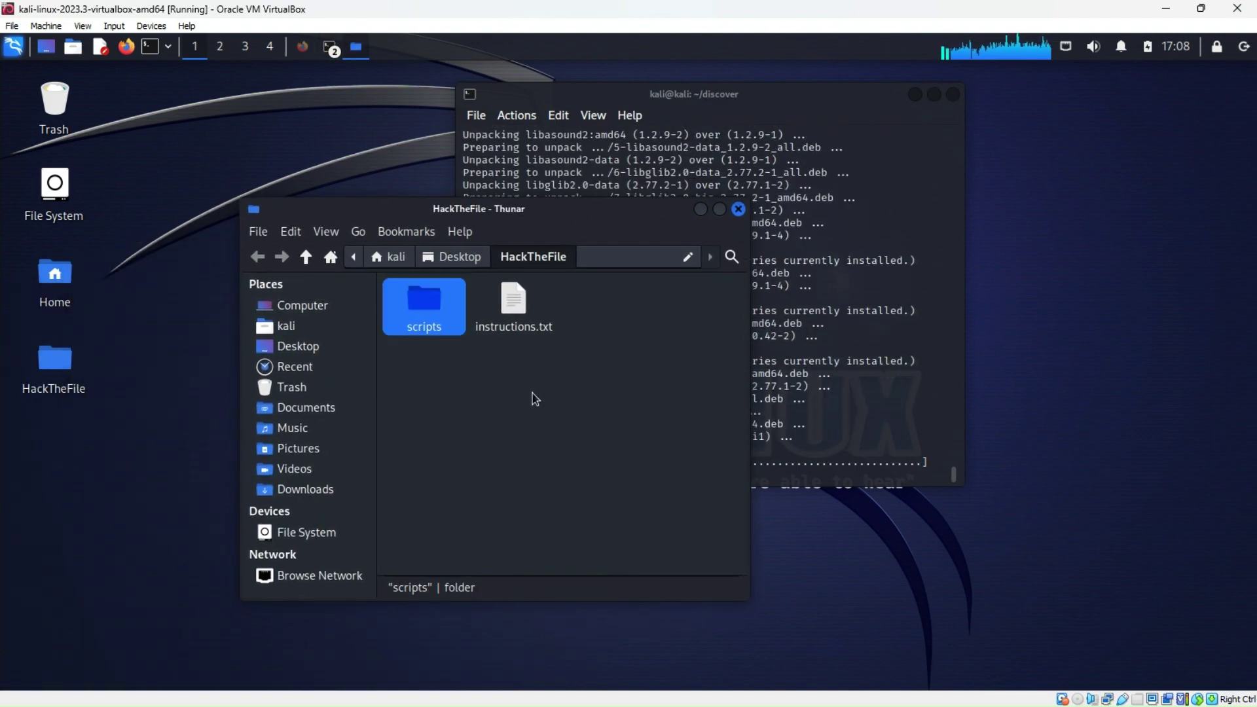
left_click(534, 395)
double_click(423, 329)
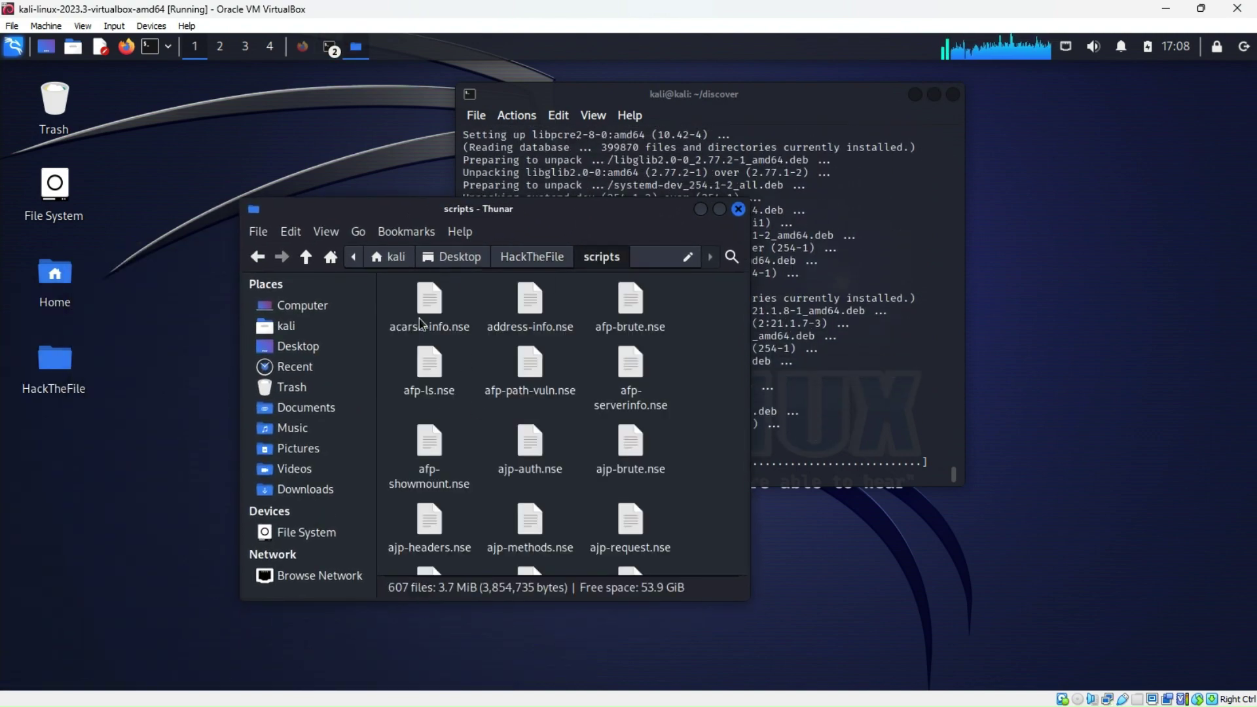
scroll(536, 452, "down", 5)
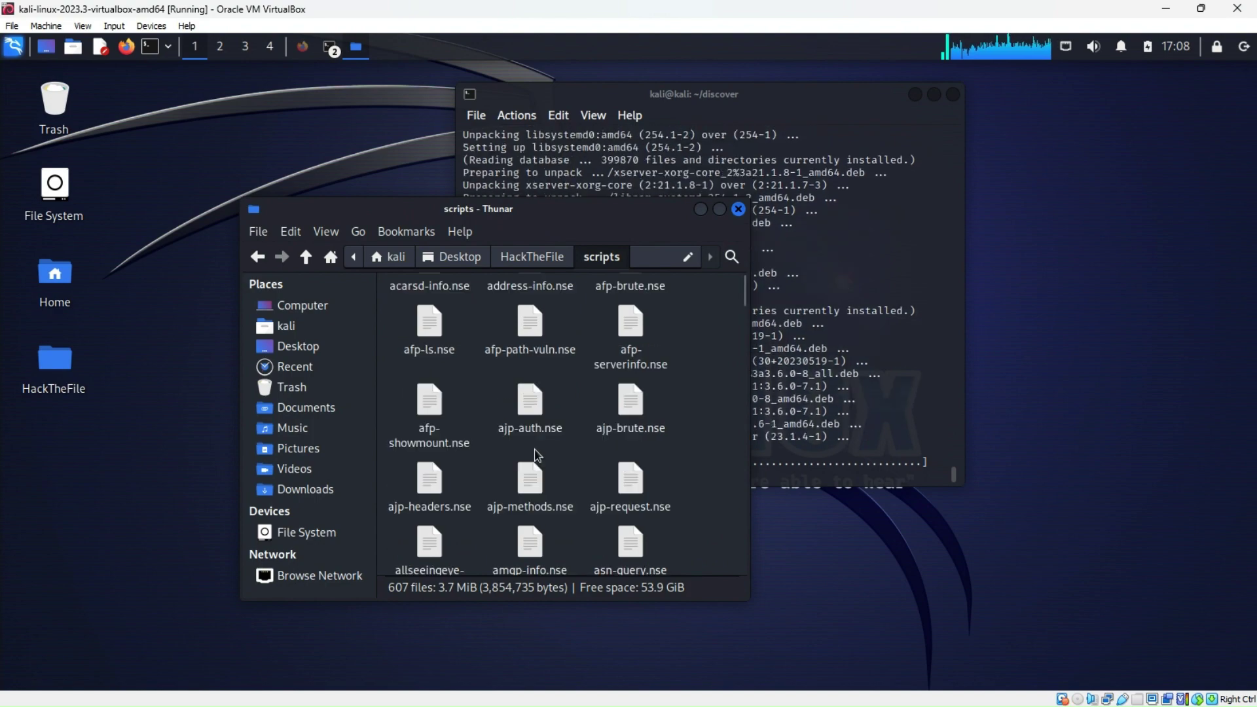
left_click(738, 208)
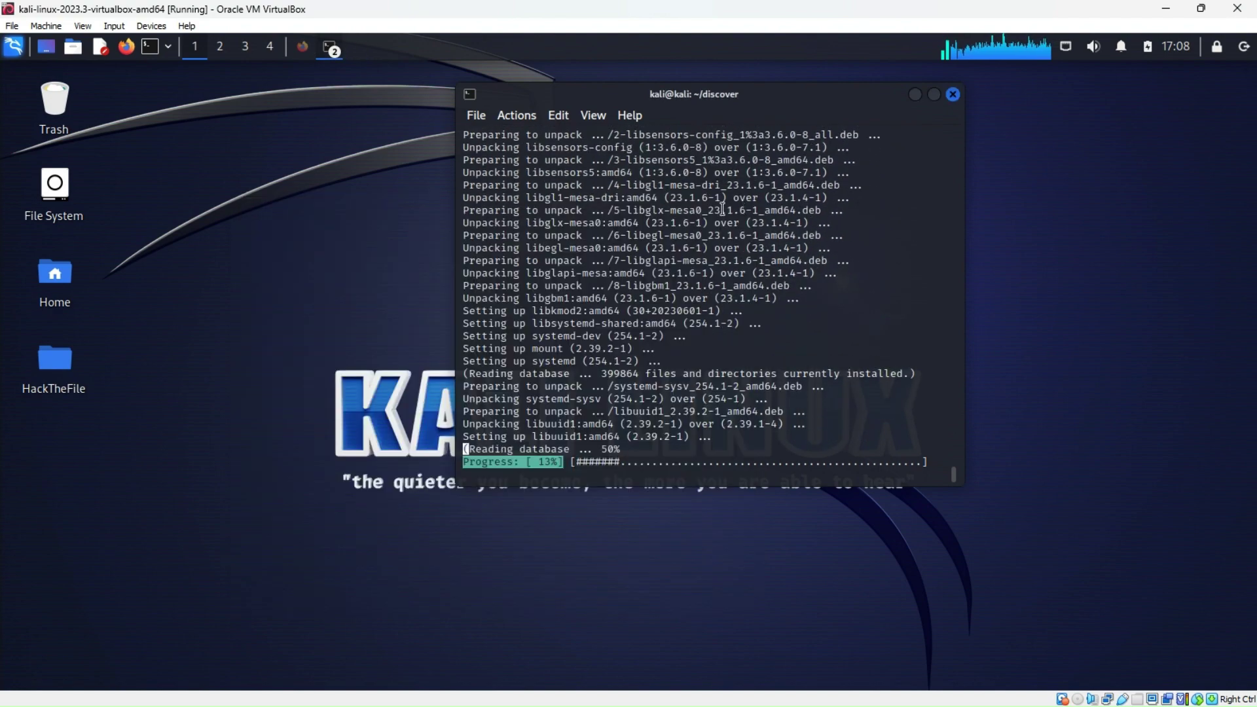
Open the Trash and select the arpDetector and arpSpoof folders
double_click(55, 101)
left_click_drag(544, 291, 662, 186)
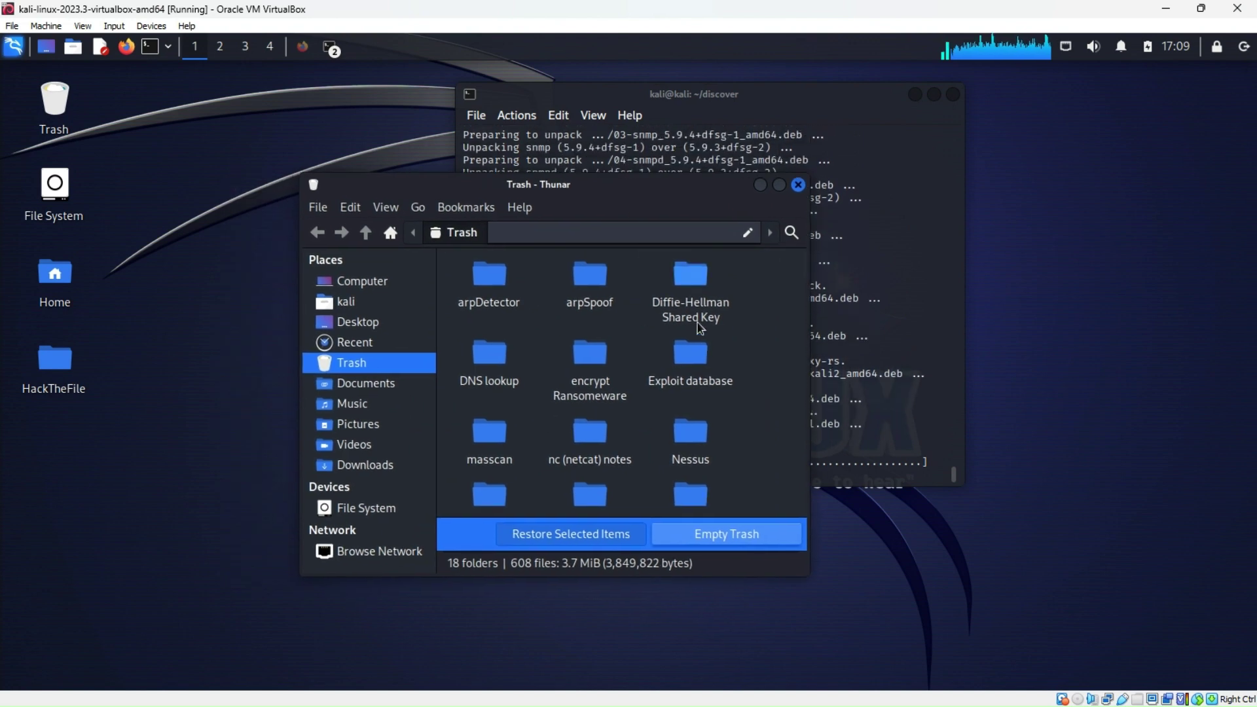
left_click(494, 286)
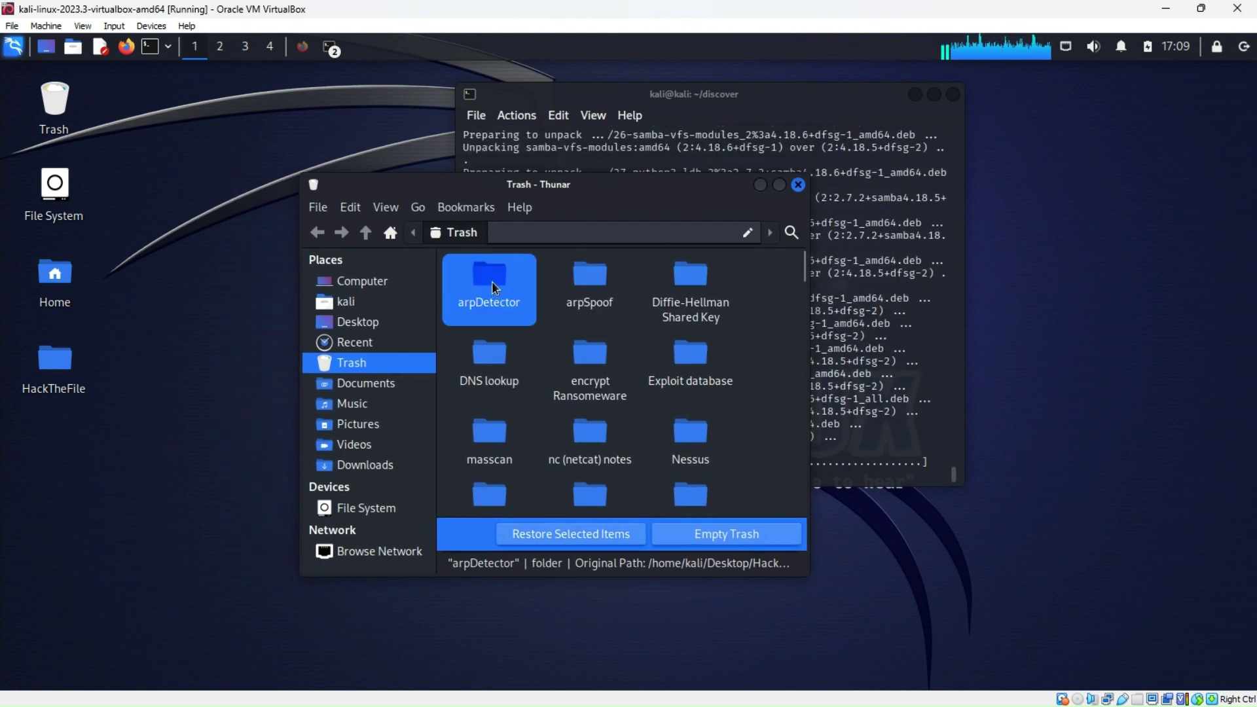
left_click(585, 281, "ctrl")
Add the remaining tool folders, Diffie-Hellman Shared Key through Wireless attacking, to the Trash selection
left_click(696, 319, "ctrl")
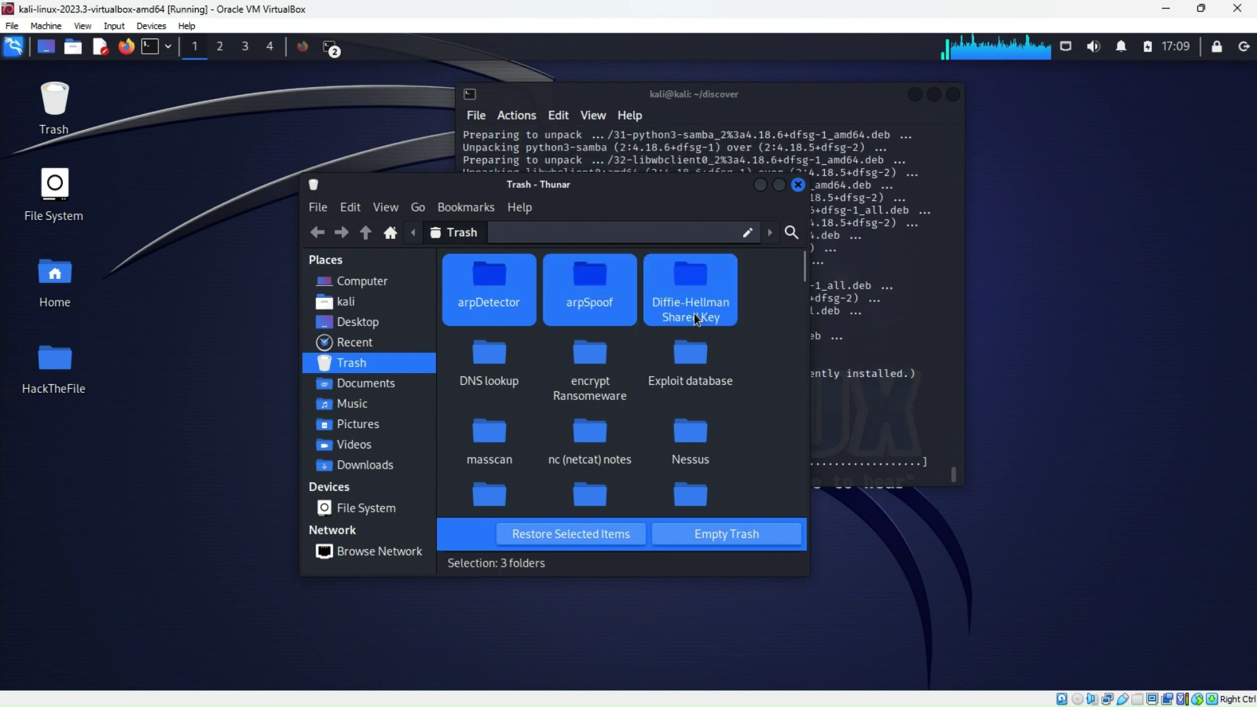
left_click(681, 356, "ctrl")
left_click(588, 367, "ctrl")
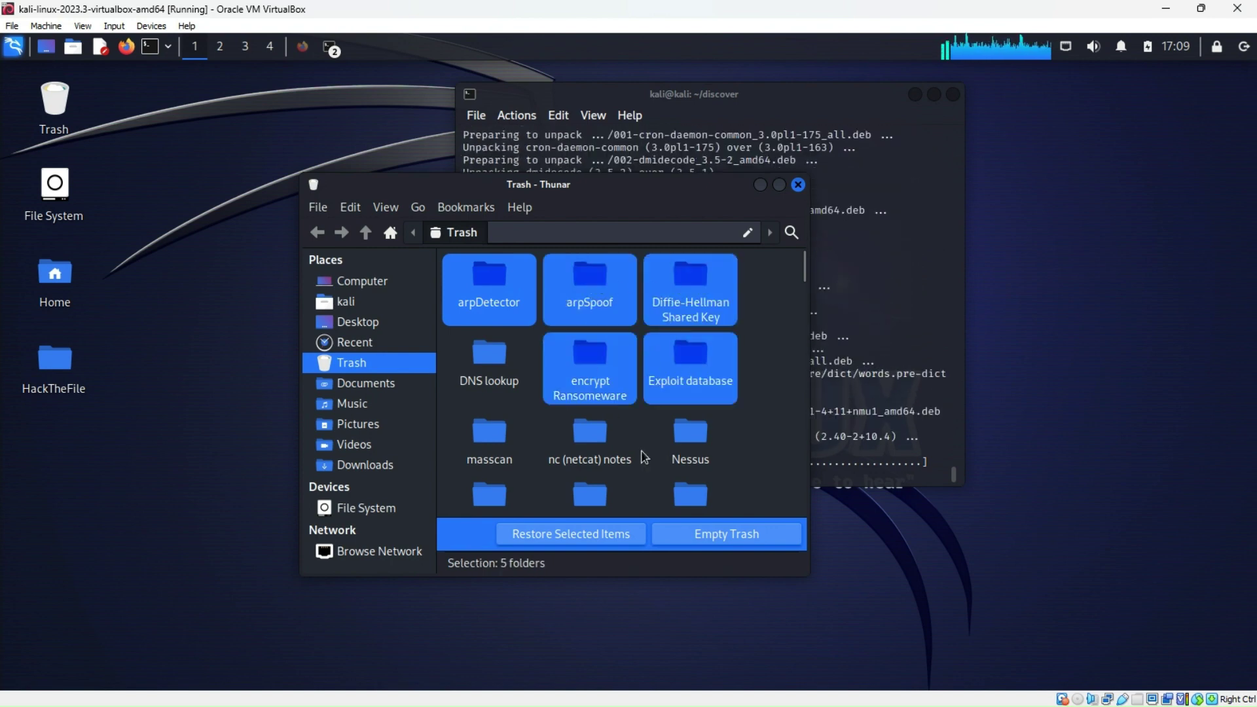
left_click(492, 371, "ctrl")
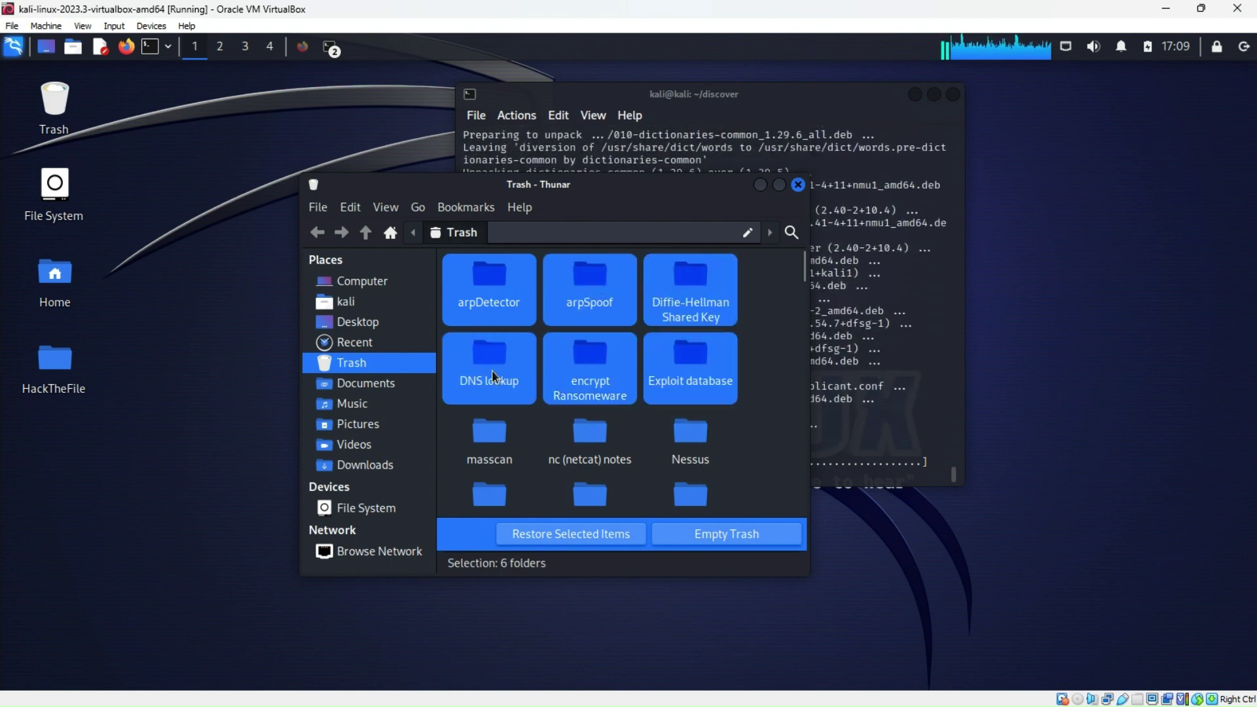
left_click(490, 435, "ctrl")
left_click(588, 438, "ctrl")
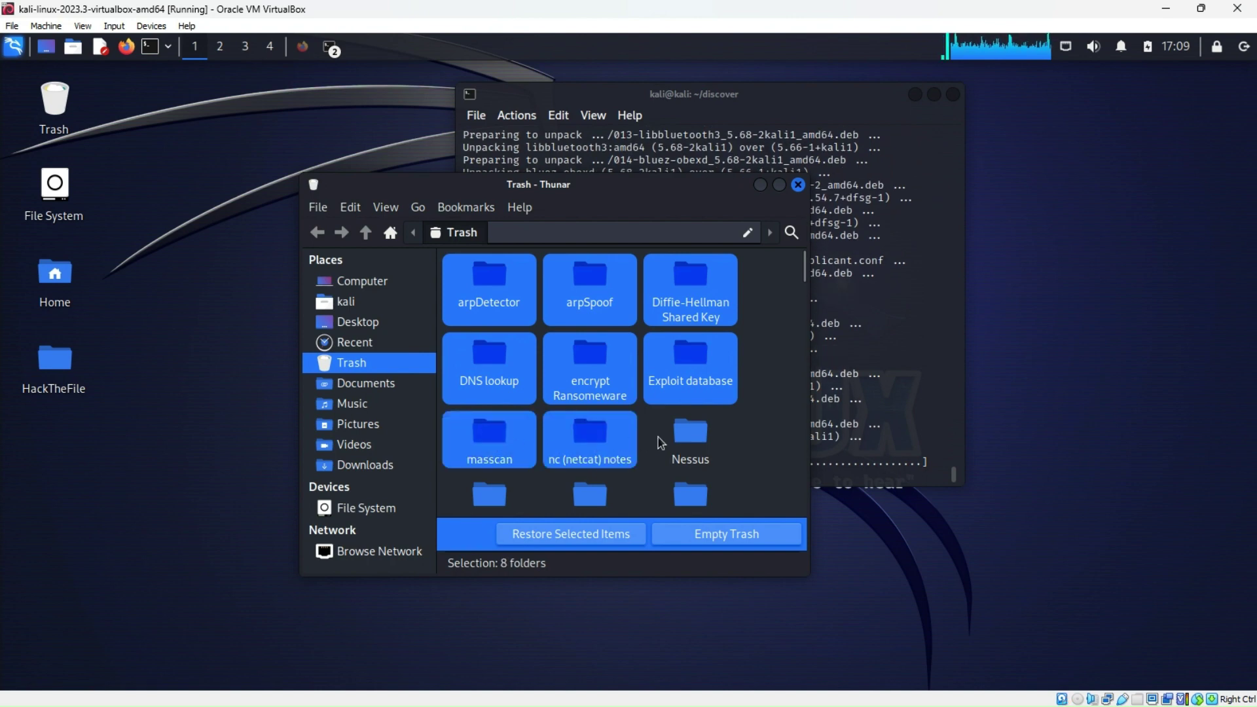
left_click(693, 442, "ctrl")
key("ctrl+minus")
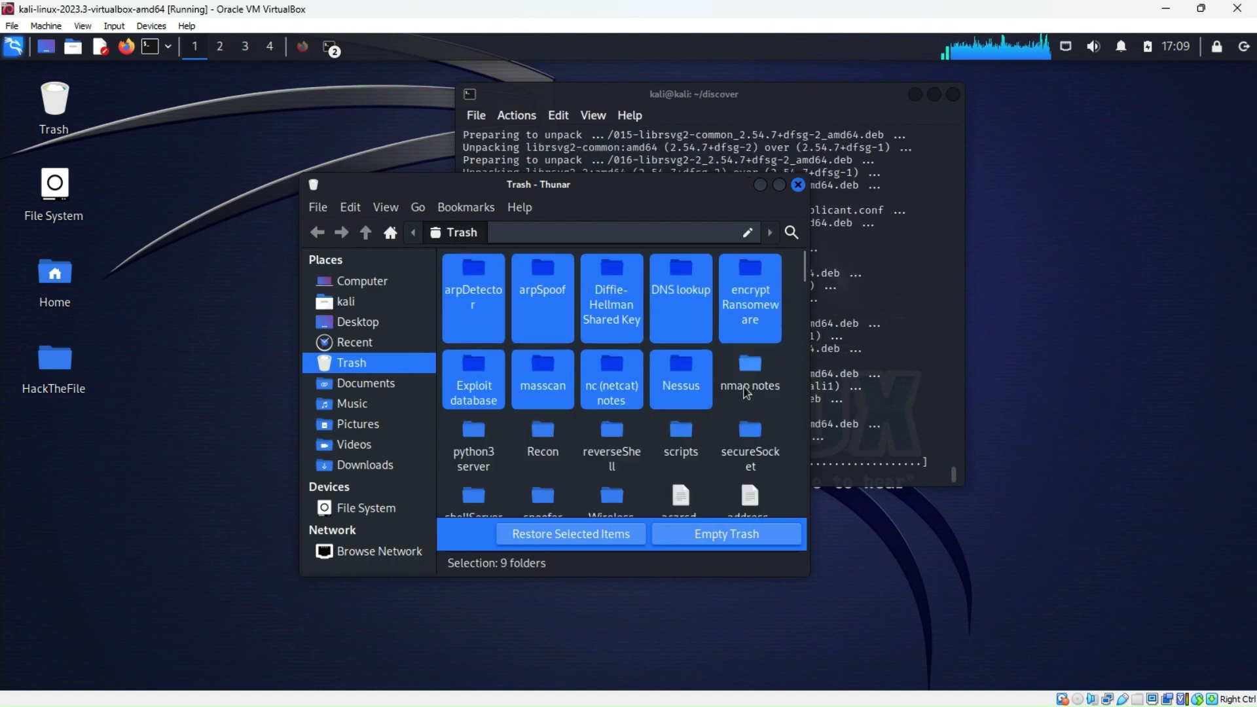
left_click(754, 367, "ctrl")
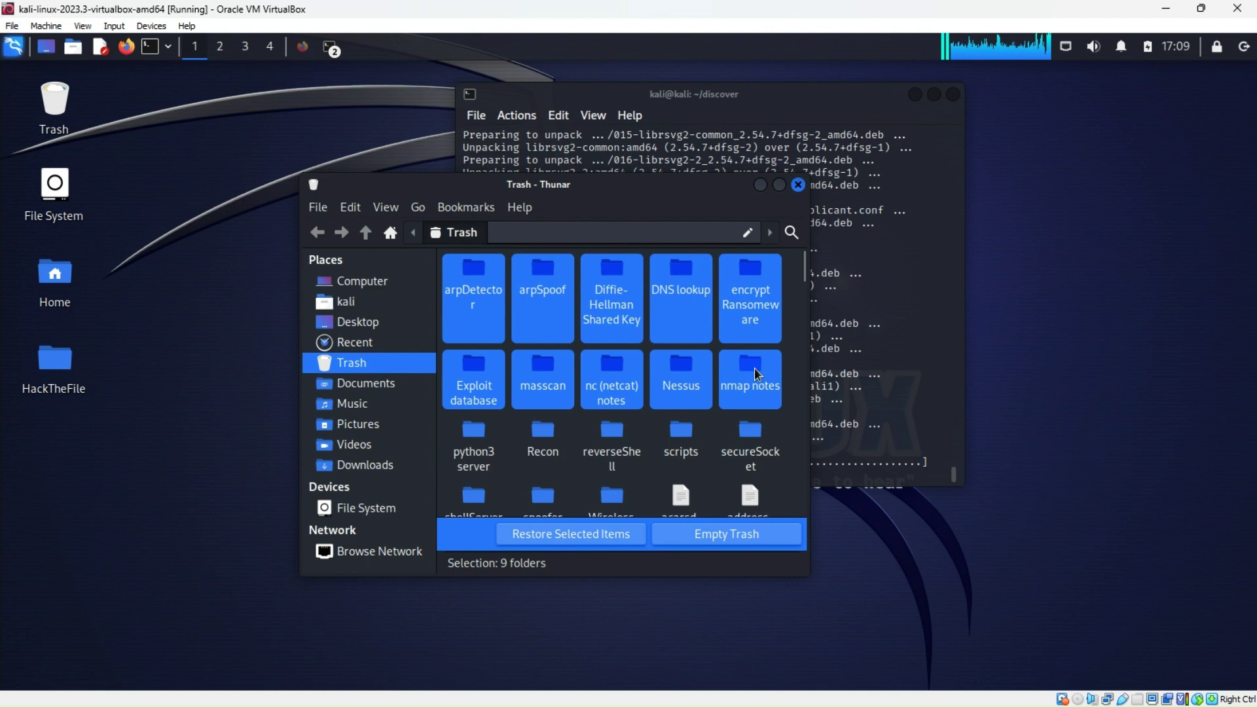
left_click(748, 435, "ctrl")
left_click(679, 440, "ctrl")
left_click(613, 438, "ctrl")
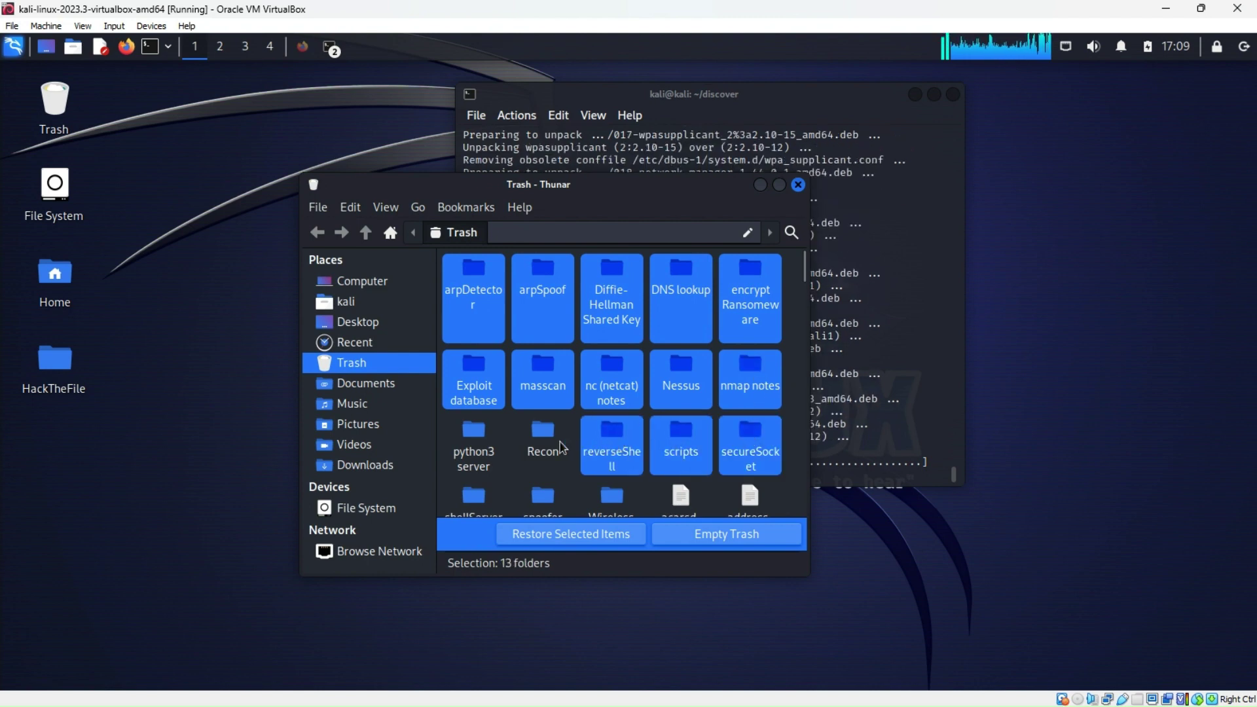
left_click(562, 445, "ctrl")
left_click(475, 432, "ctrl")
left_click(474, 501, "ctrl")
left_click(543, 488, "ctrl")
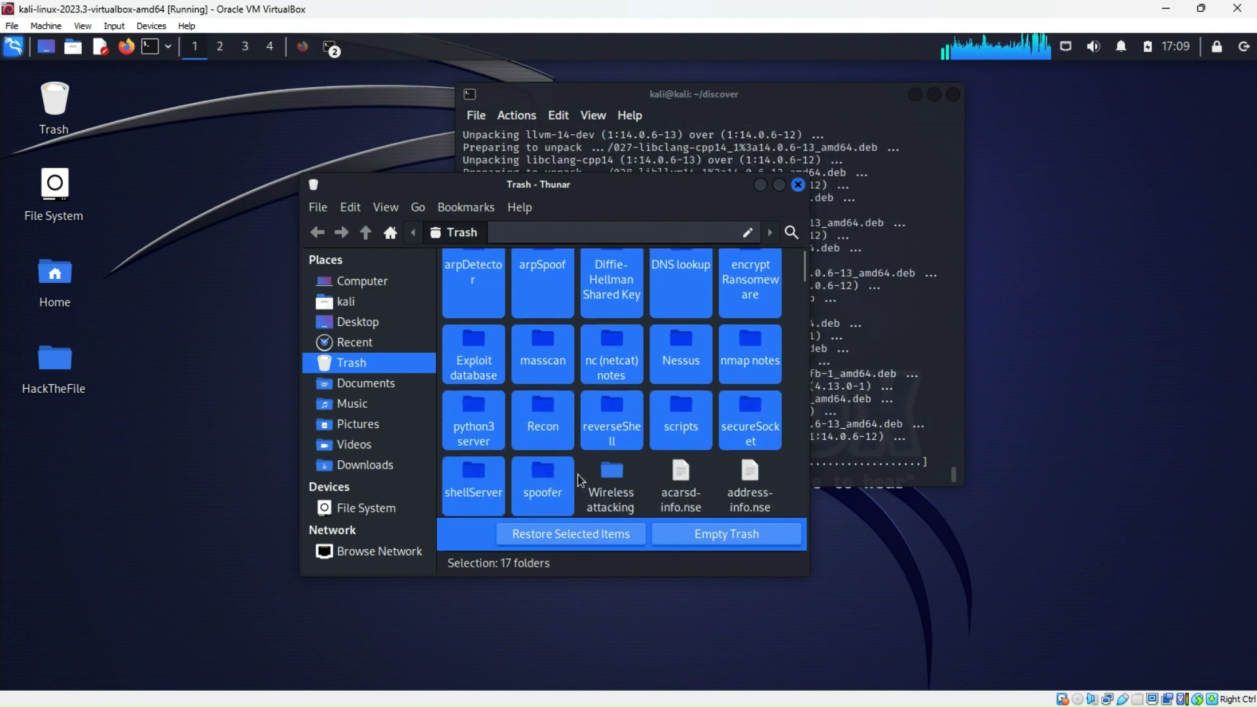
left_click(611, 488, "ctrl")
mouse_move(804, 280)
left_mouse_down()
mouse_move(804, 519)
mouse_move(805, 262)
left_mouse_up()
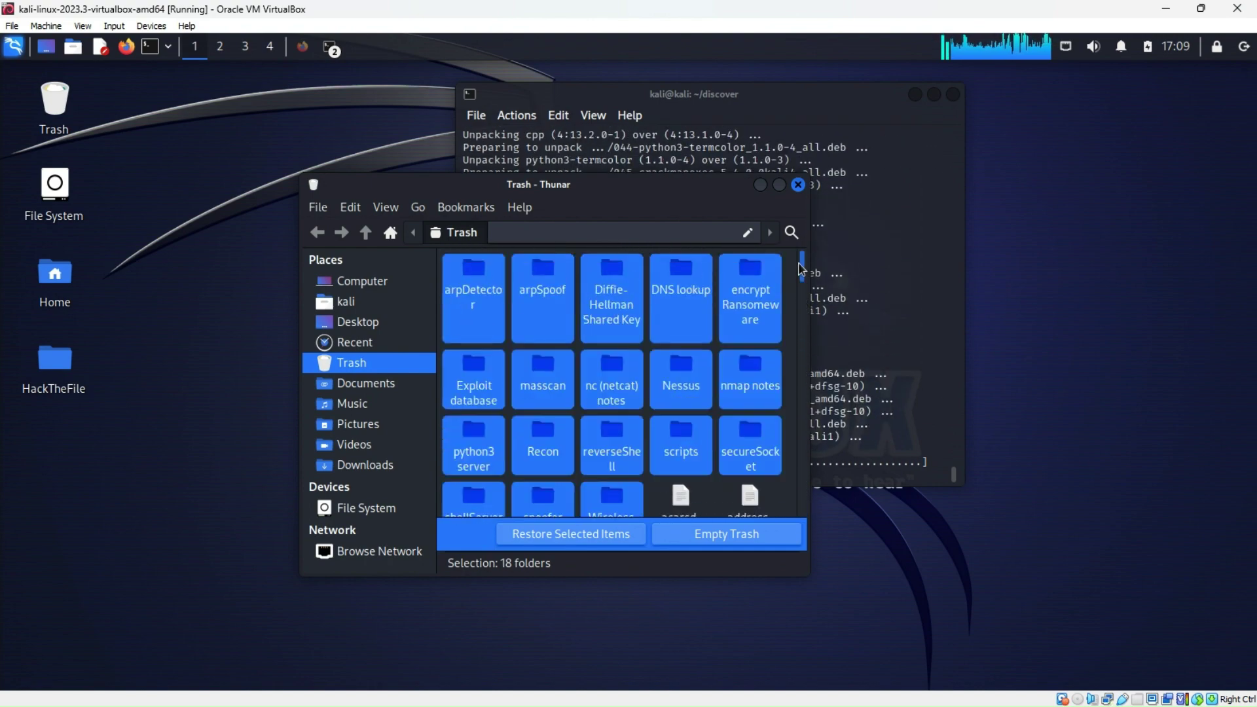
Restore the 18 selected folders from the Trash and close the Trash window
left_click(593, 538)
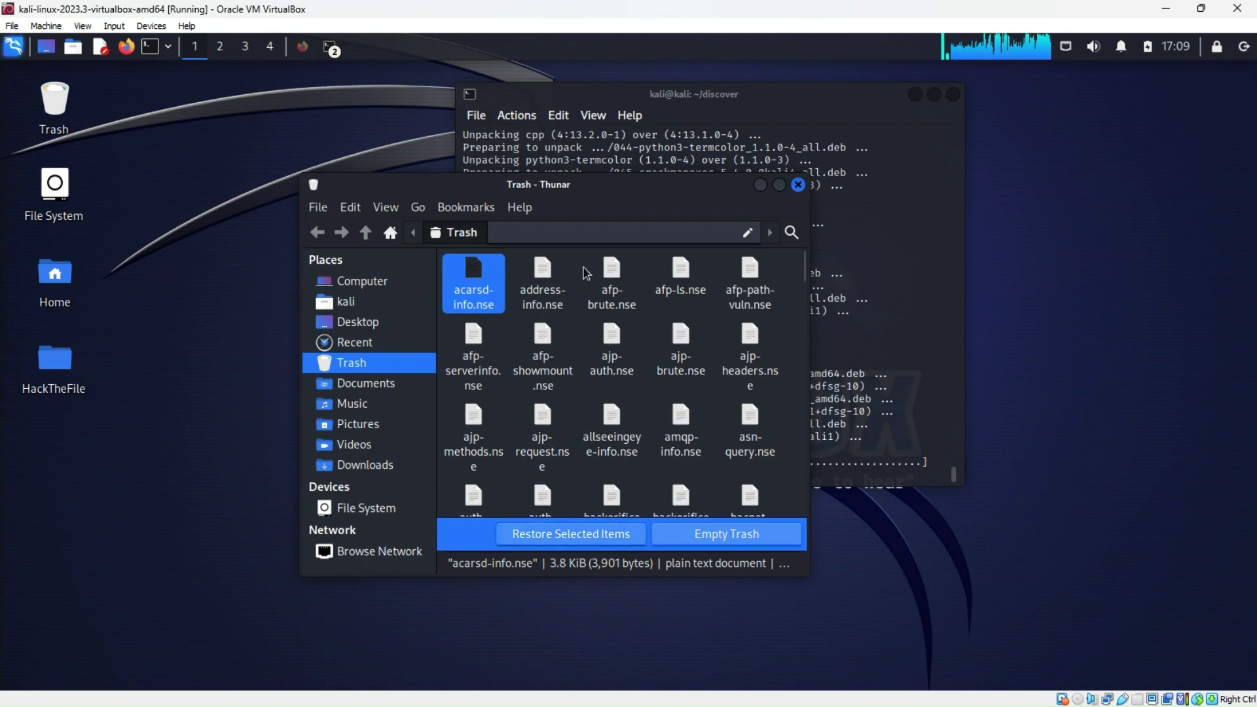
left_click(785, 280)
left_click_drag(806, 268, 798, 524)
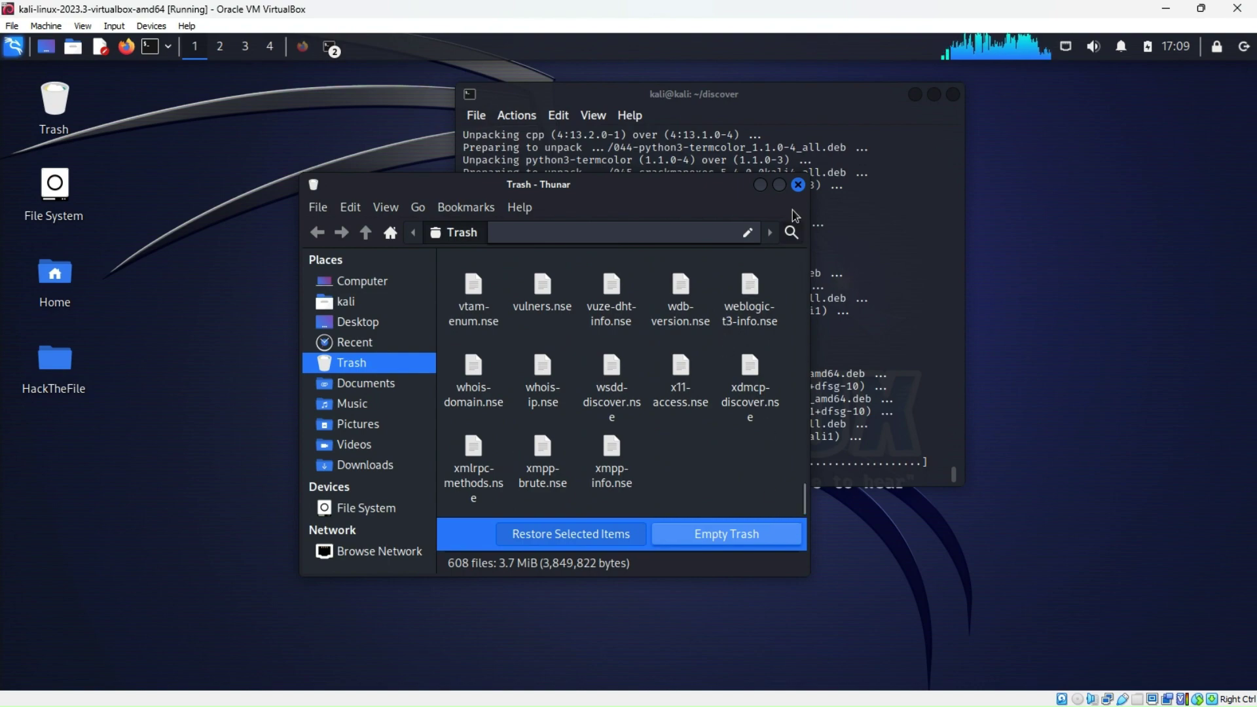
left_click(798, 186)
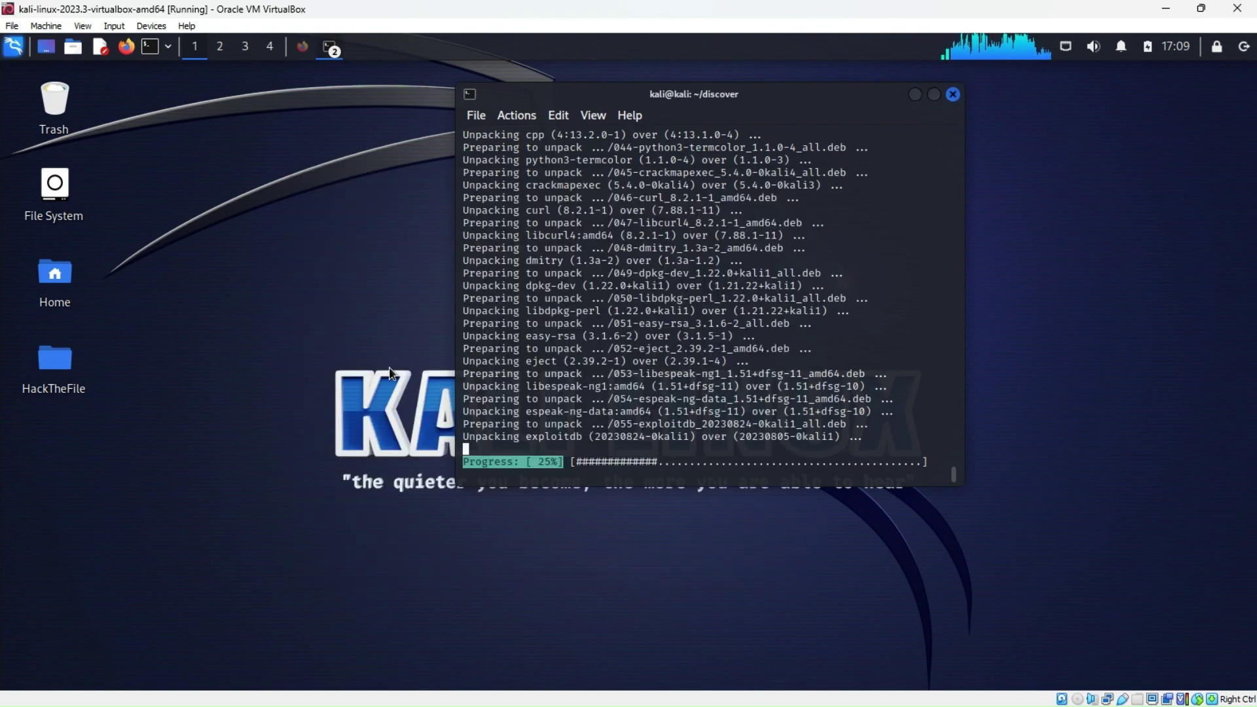
Open the HackTheFile folder and read its instructions.txt
double_click(55, 358)
left_click_drag(360, 296, 530, 201)
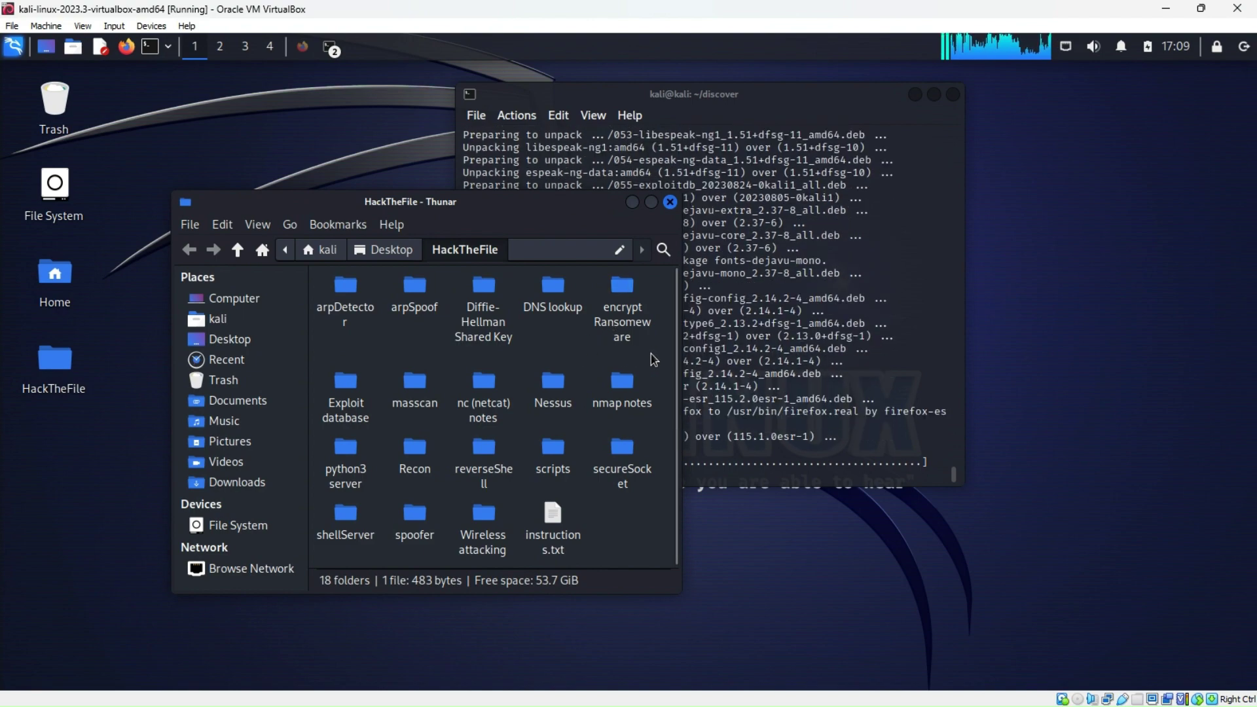
scroll(651, 355, "up", 1)
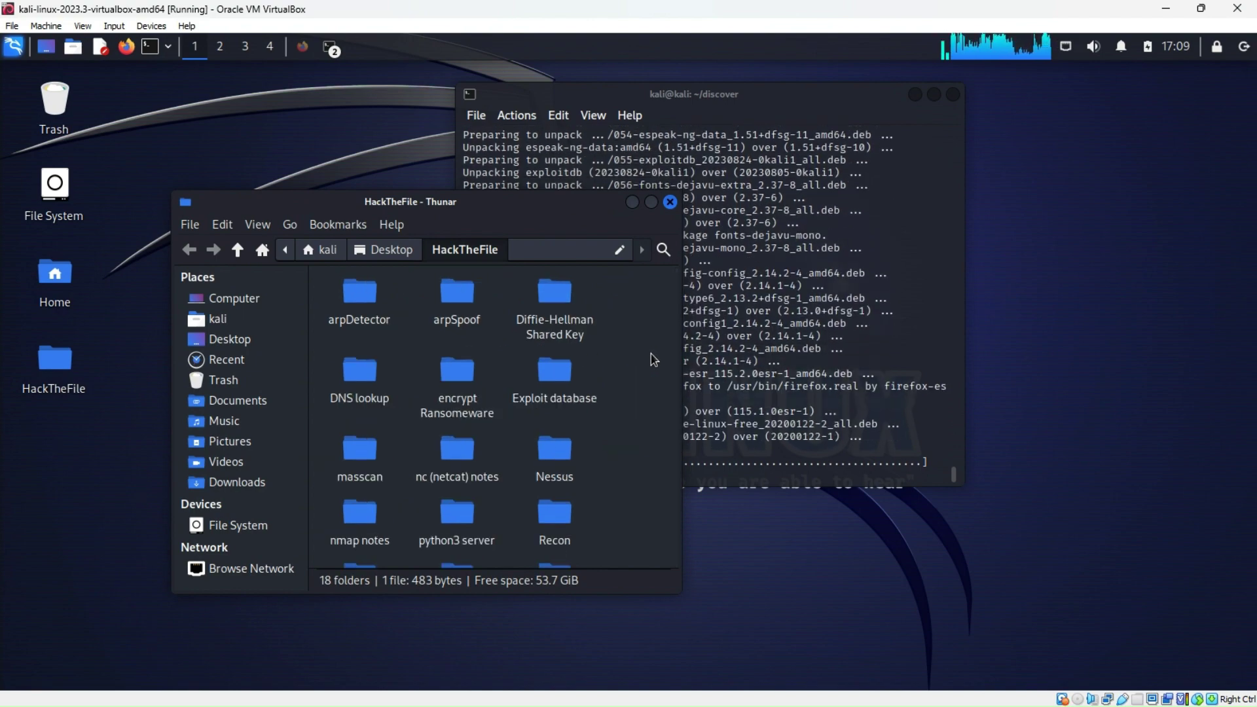
scroll(561, 391, "down", 5)
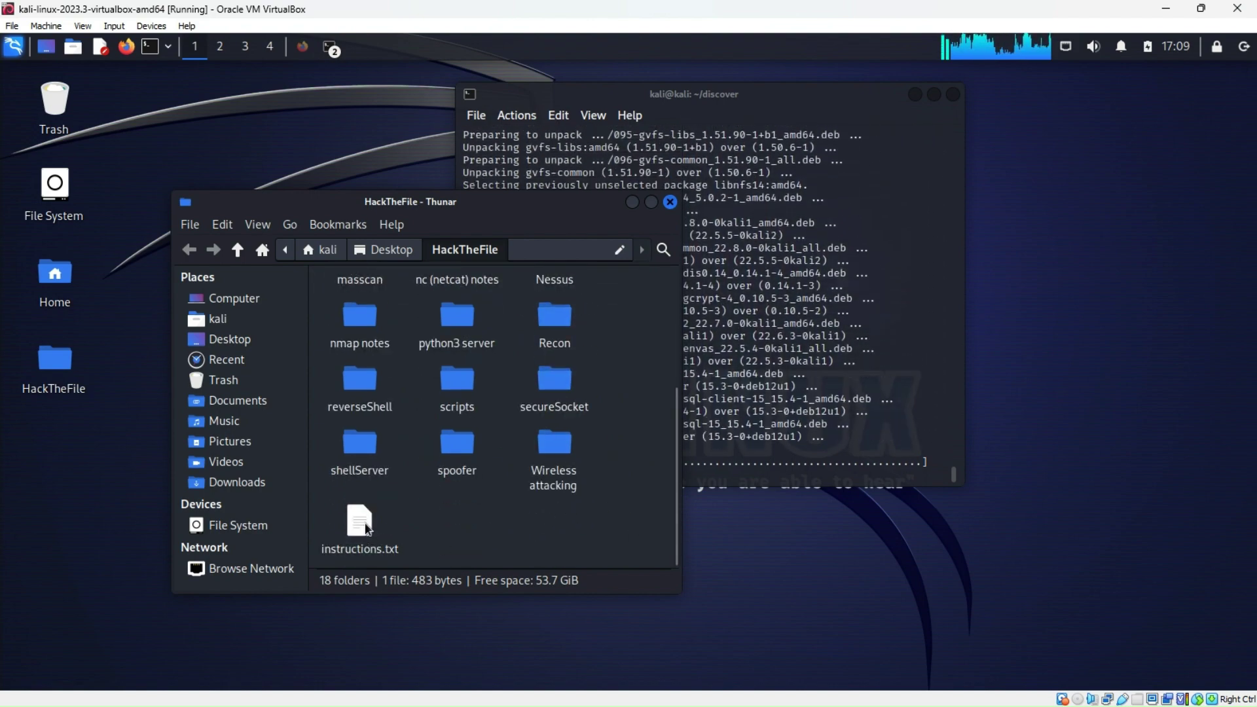
scroll(452, 521, "up", 2)
scroll(452, 522, "up", 3)
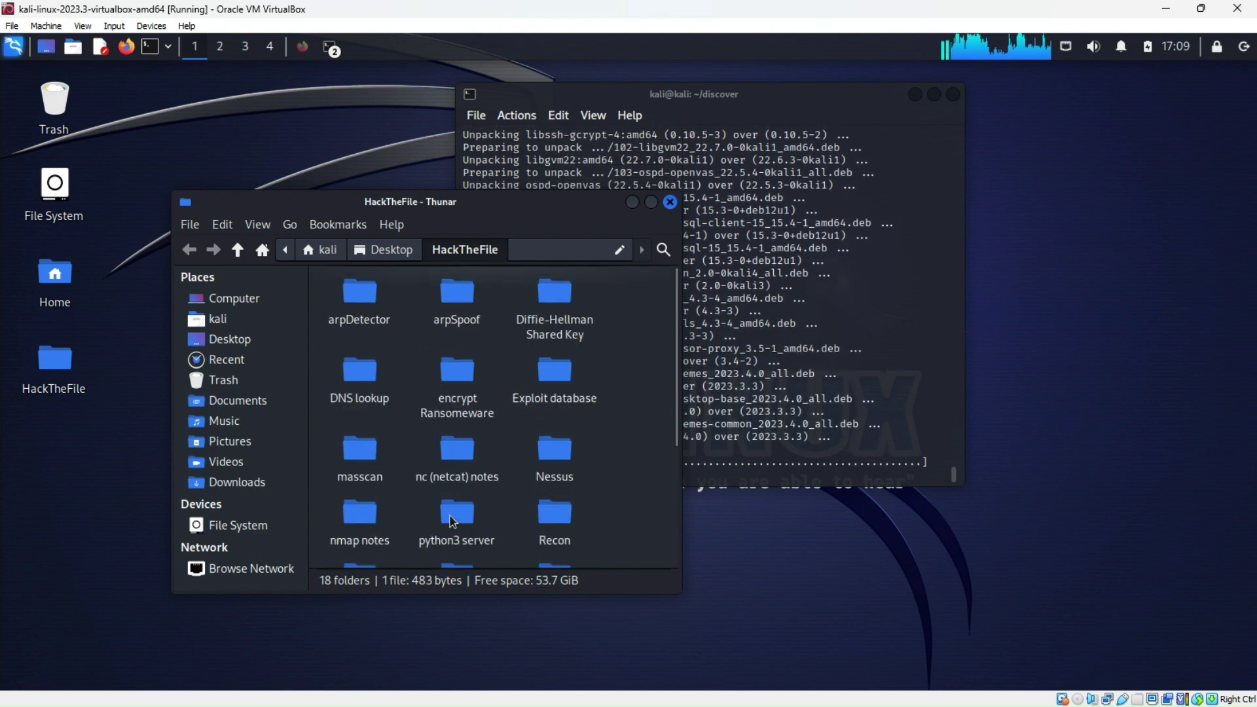
scroll(423, 523, "down", 5)
left_click(364, 528)
double_click(364, 529)
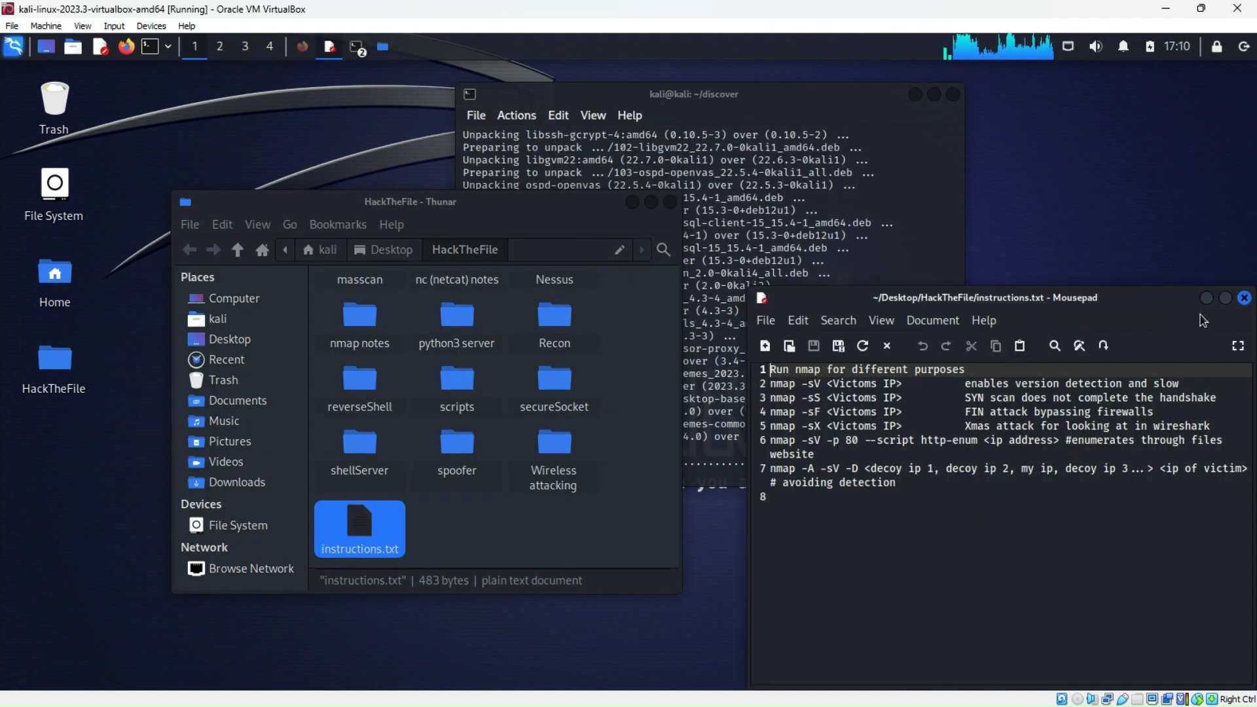
left_click(1244, 298)
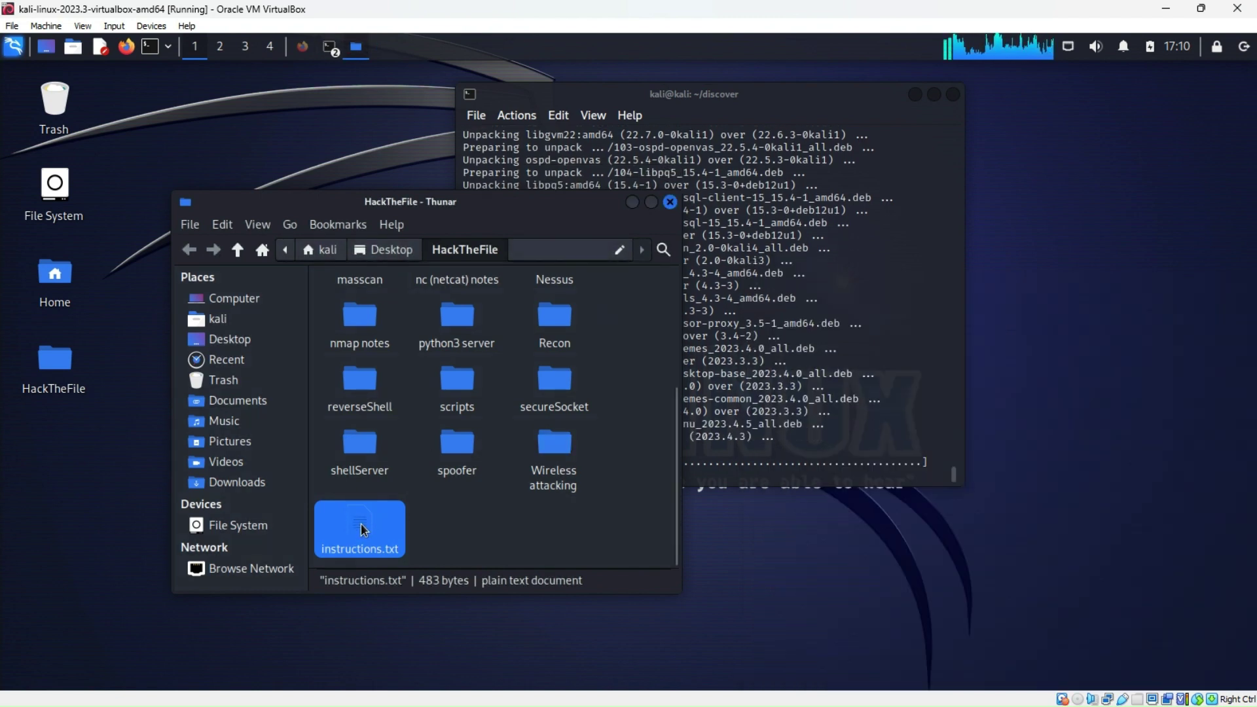
Move instructions.txt into the nmap notes folder and reopen it there
left_click_drag(364, 529, 357, 327)
double_click(361, 384)
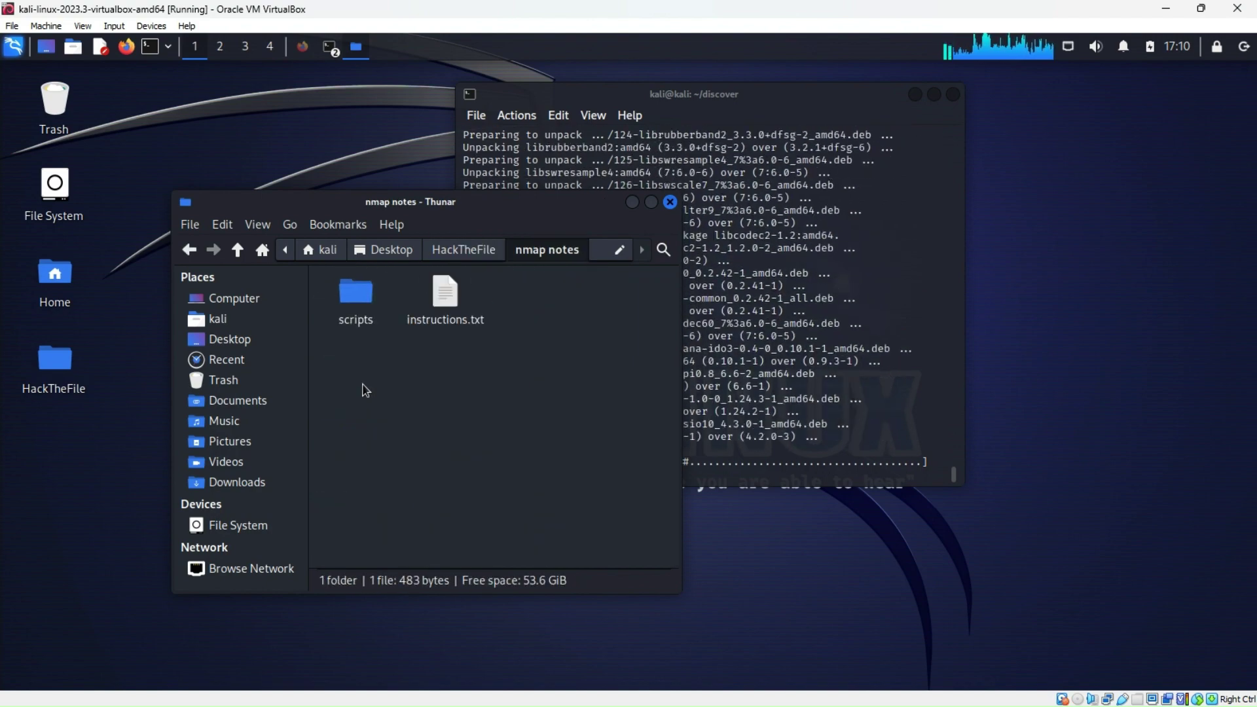
double_click(445, 296)
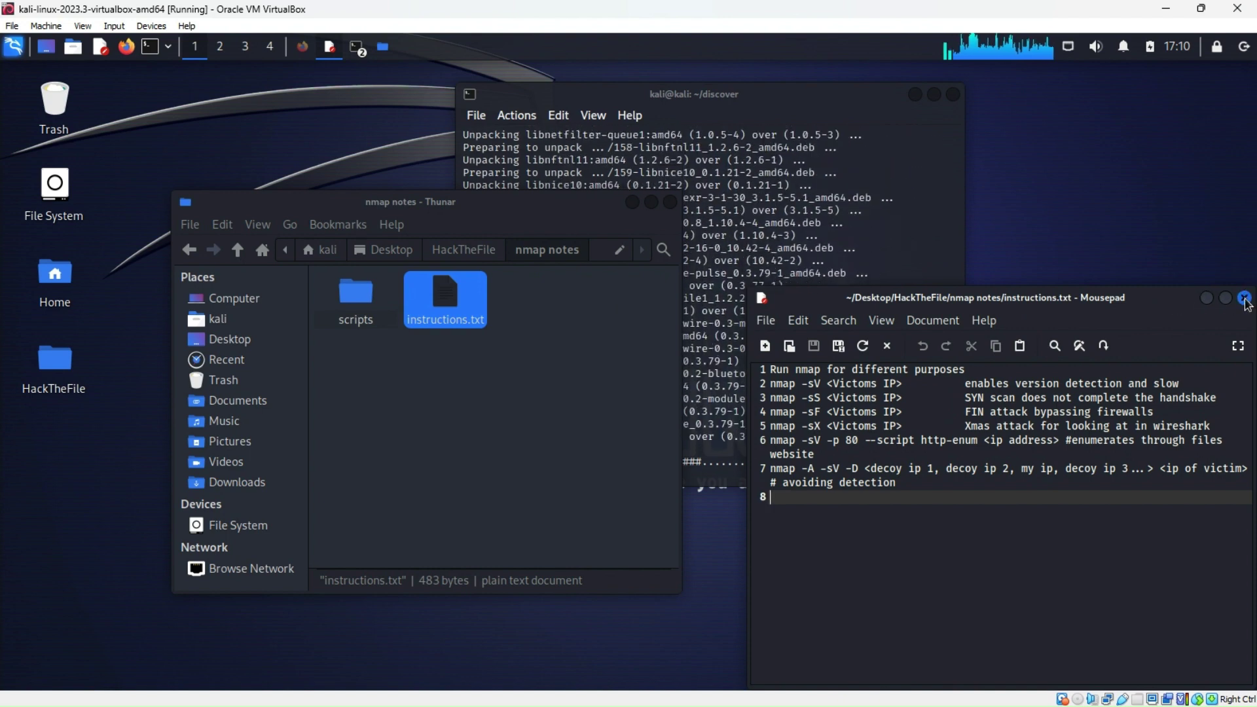
key("ctrl+w")
Look into the scripts folder inside nmap notes, then go back to HackTheFile
double_click(356, 295)
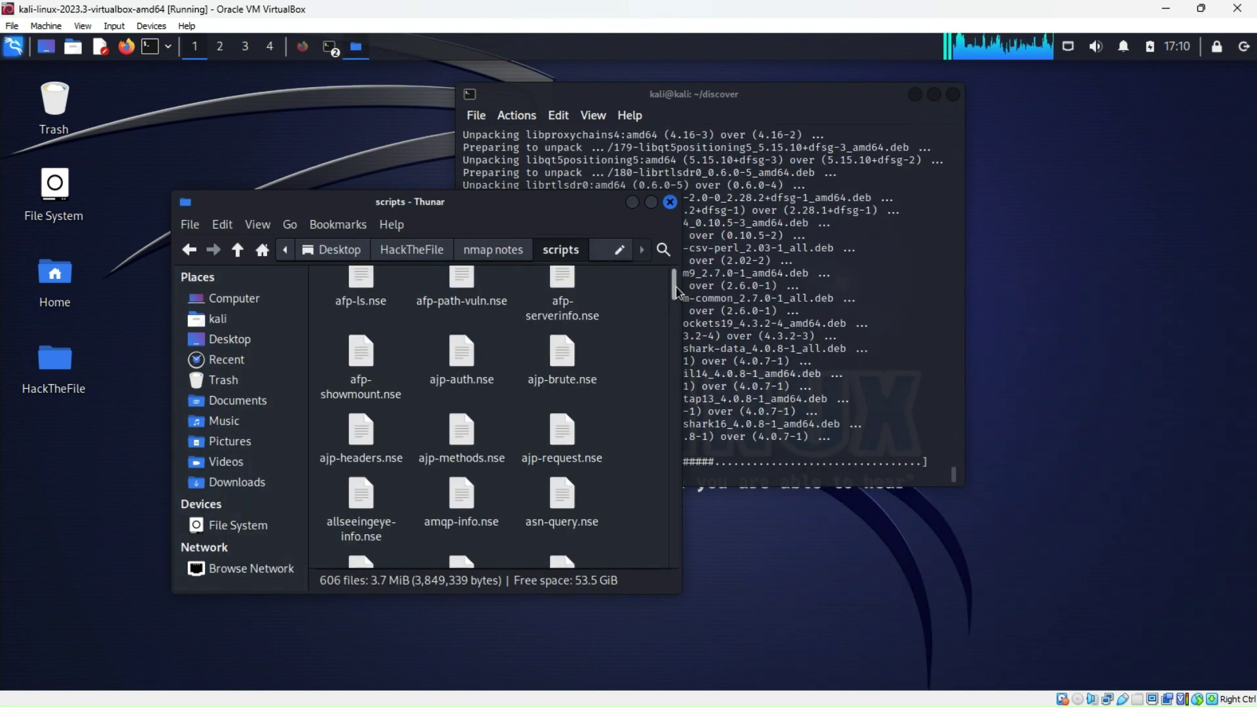
left_click(189, 249)
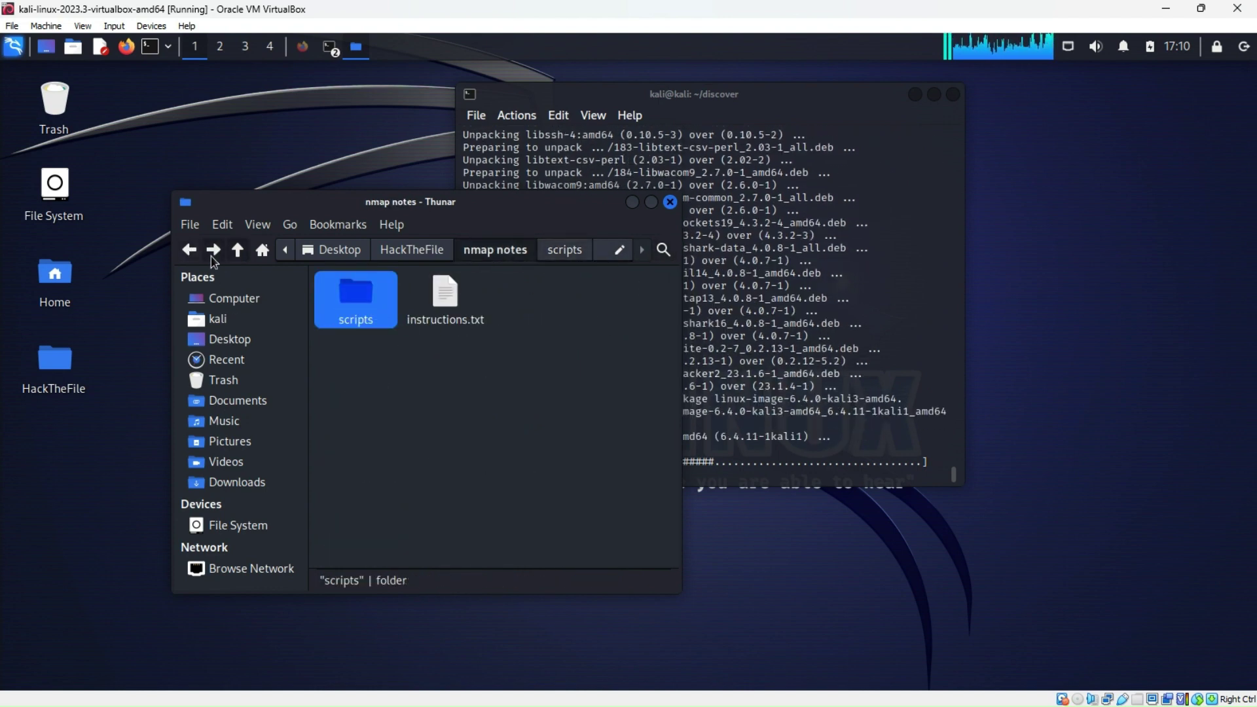
left_click(189, 250)
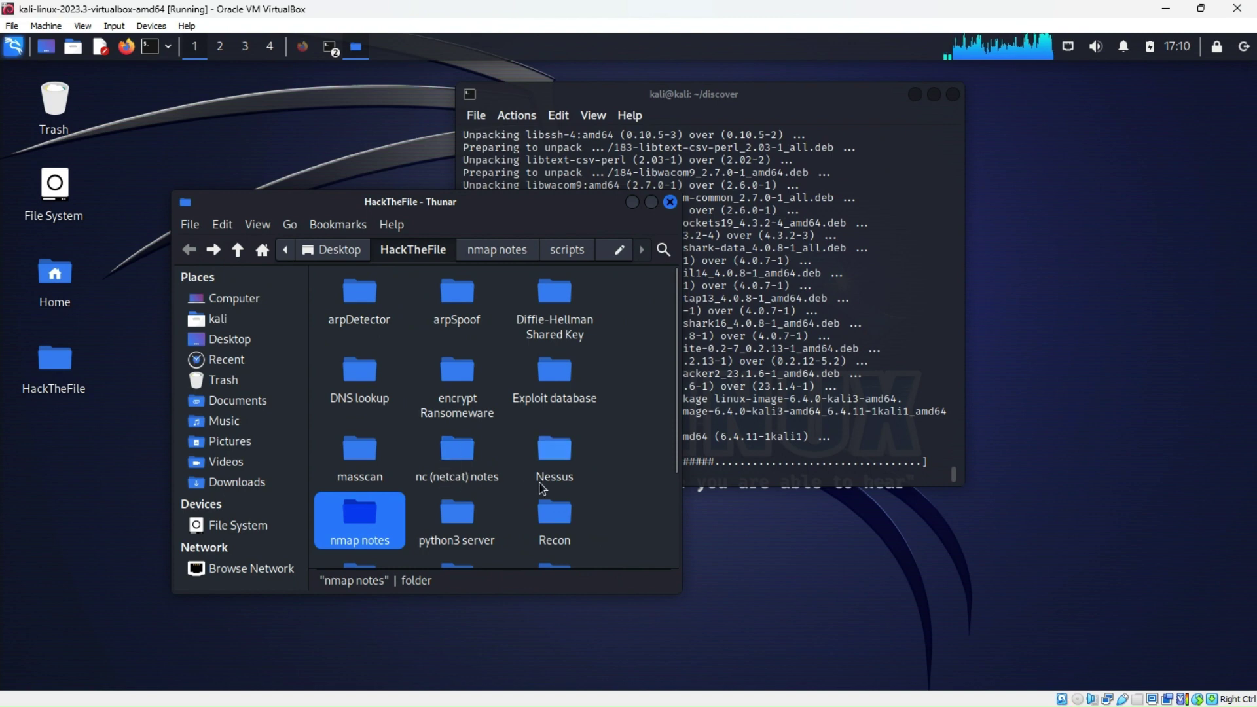
scroll(586, 491, "down", 3)
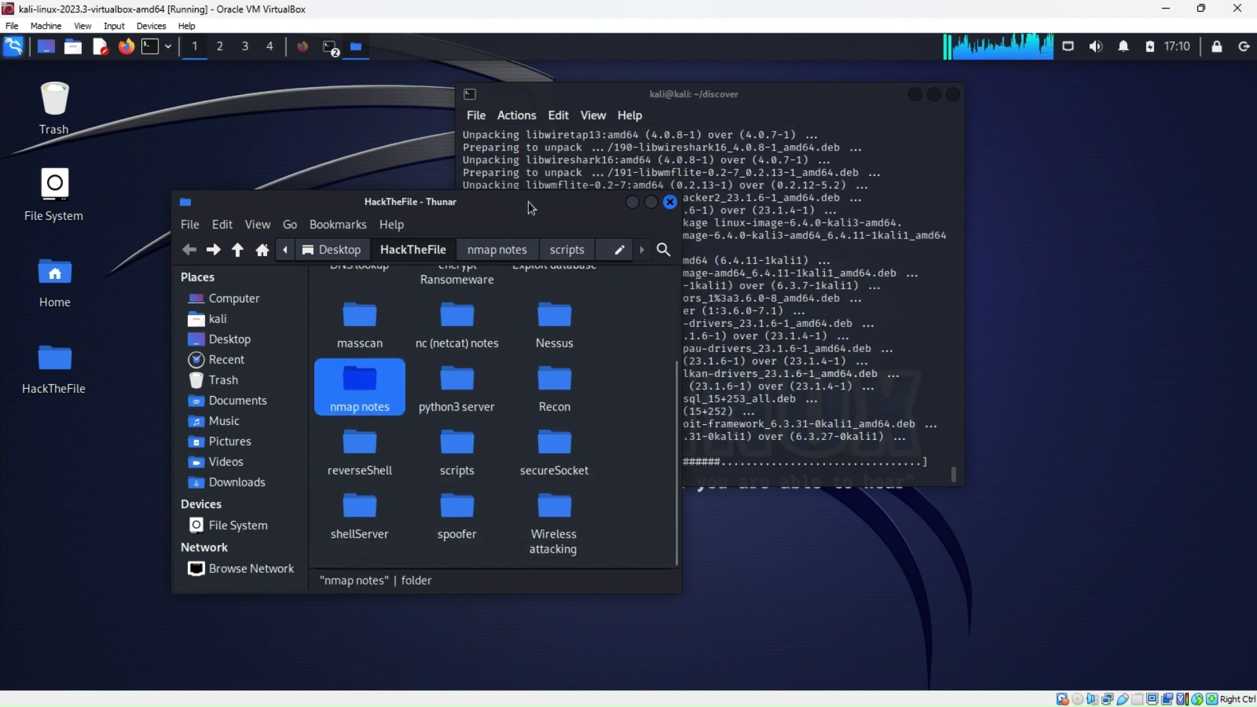
Paste the copied discover folder into HackTheFile and shift the install terminal right
right_click(611, 321)
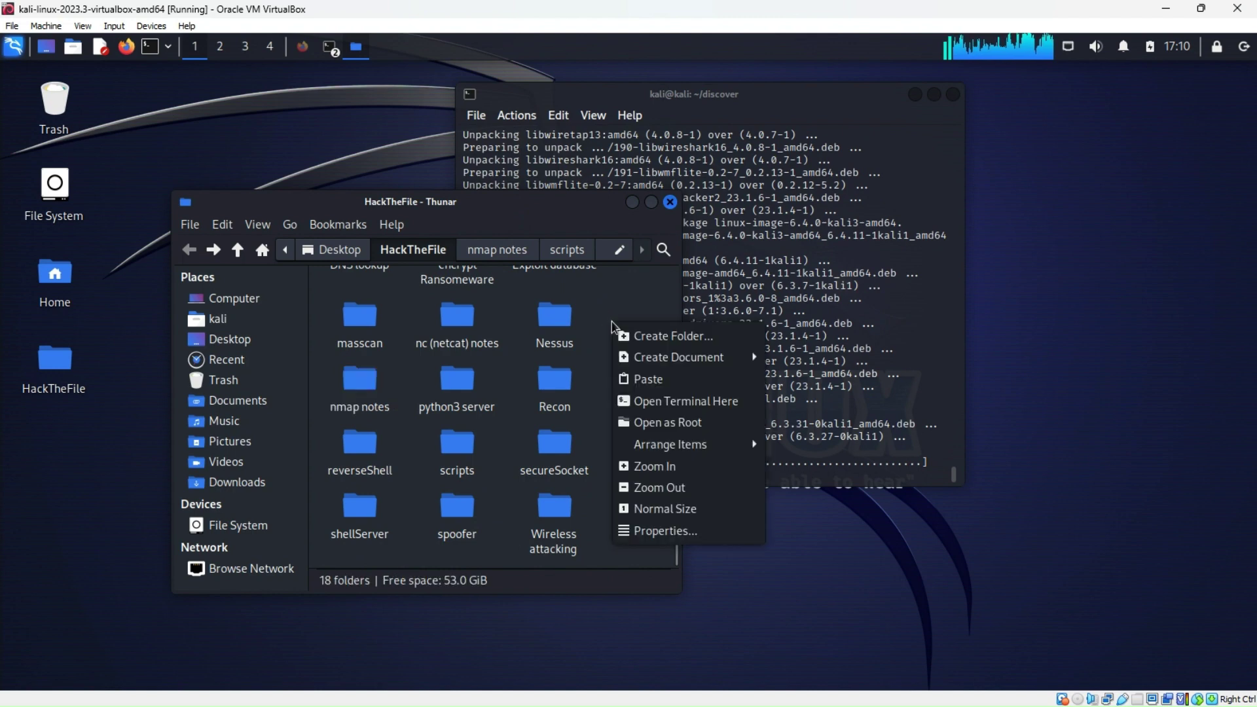
left_click(655, 379)
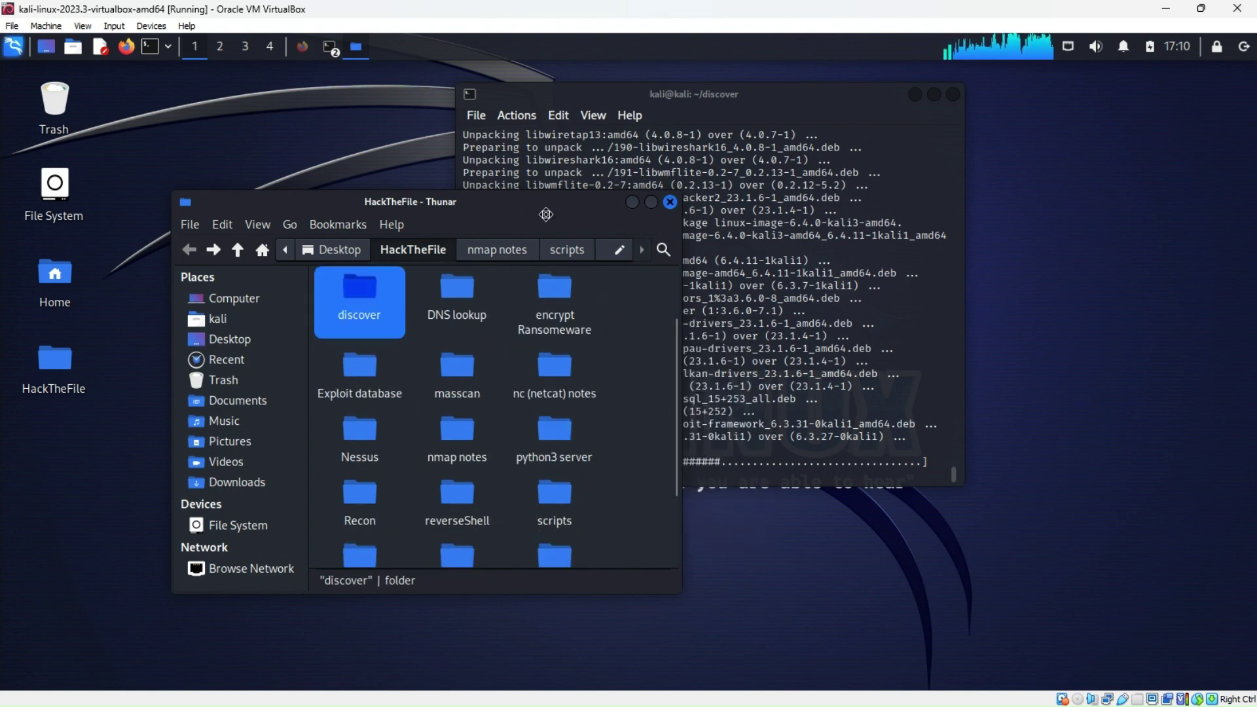
left_click_drag(546, 214, 425, 201)
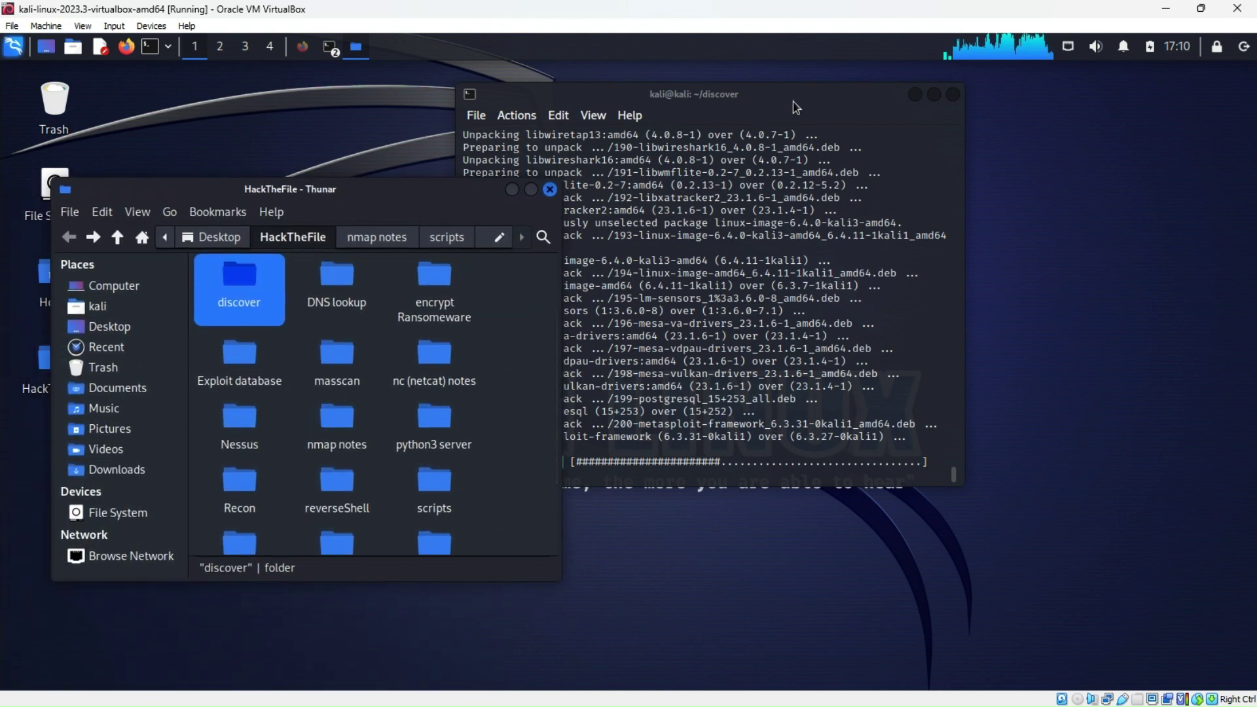
left_click_drag(796, 107, 955, 117)
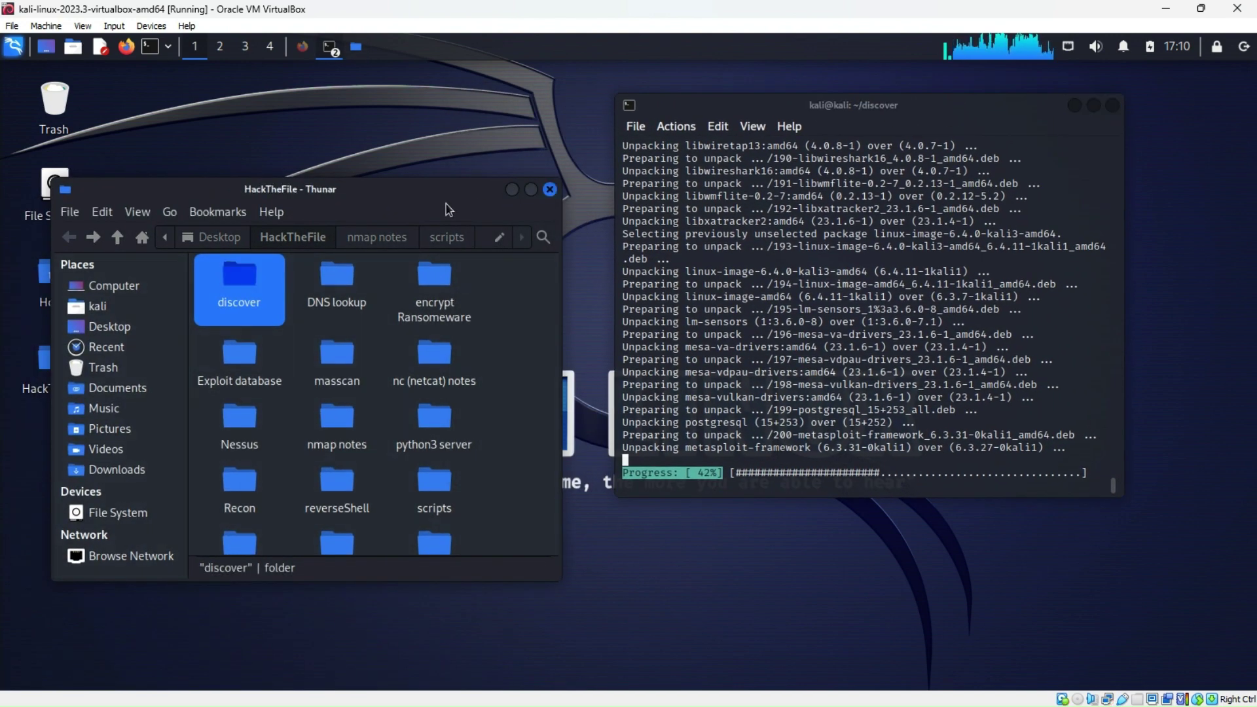
Pull the Kindle book window onto the screen and maximize it
left_click_drag(446, 204, 483, 123)
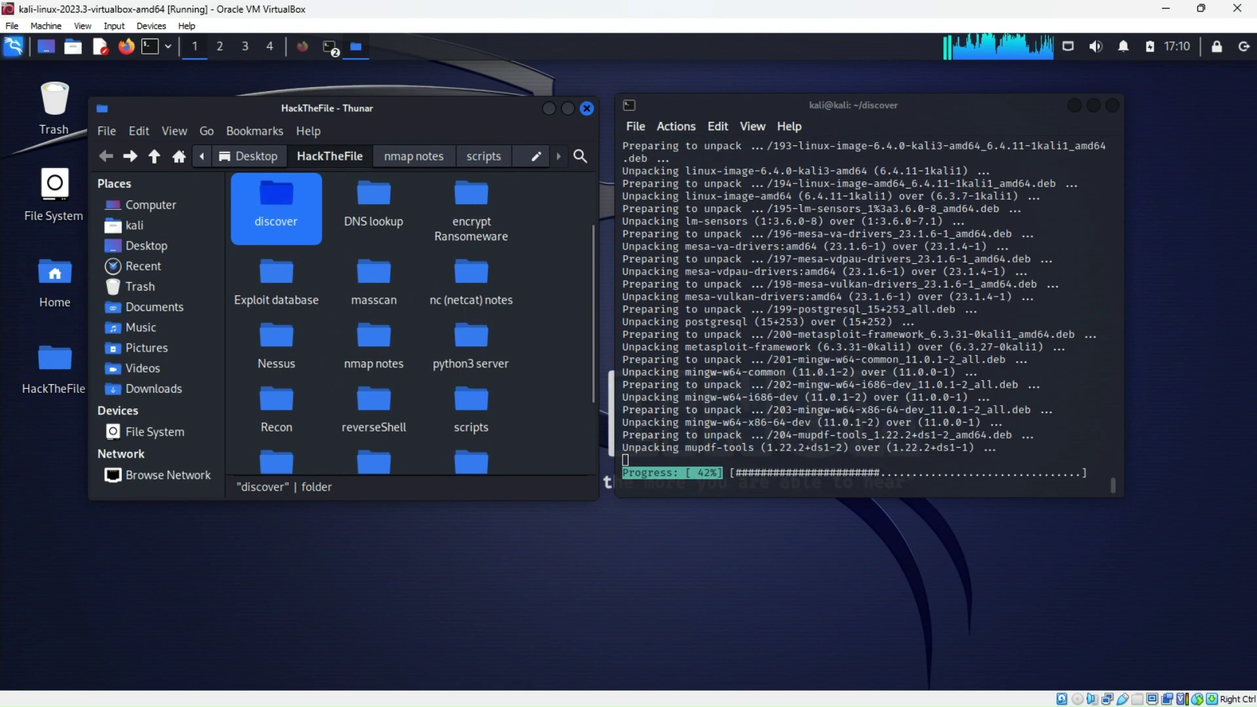
left_click_drag(1256, 58, 524, 63)
double_click(524, 64)
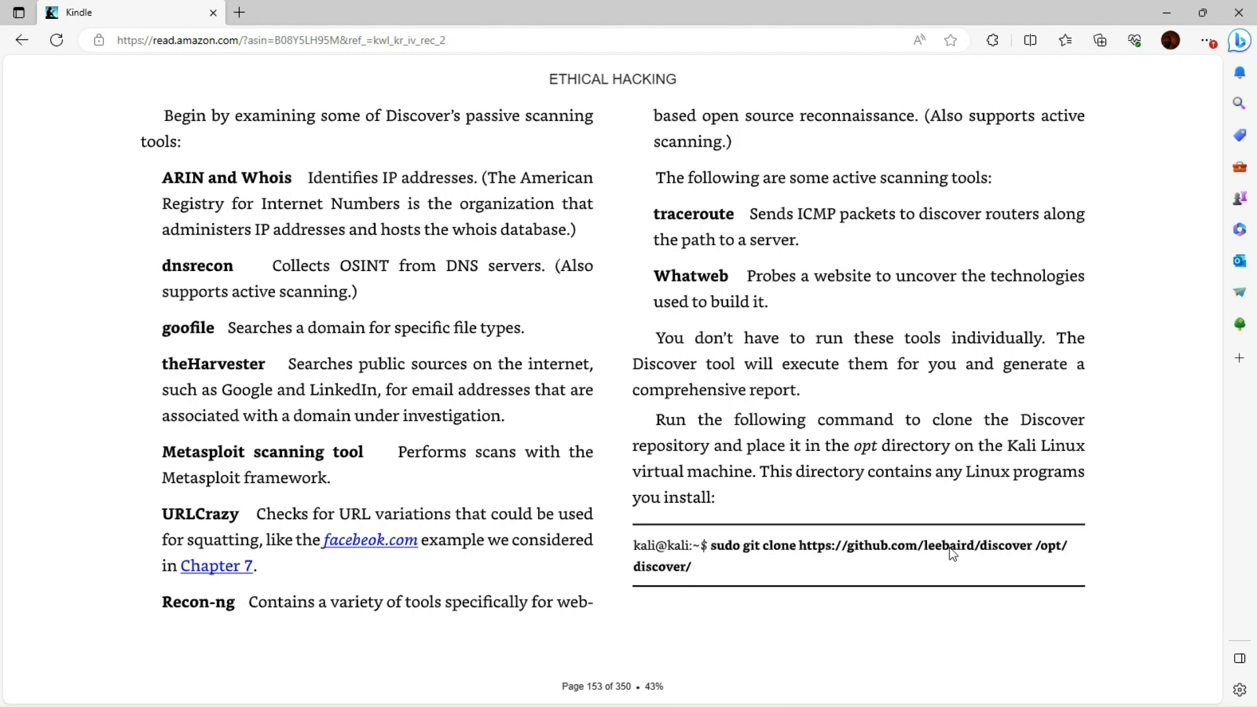
Page forward and back through the book to land on page 154 with the update.sh steps
left_click(1164, 383)
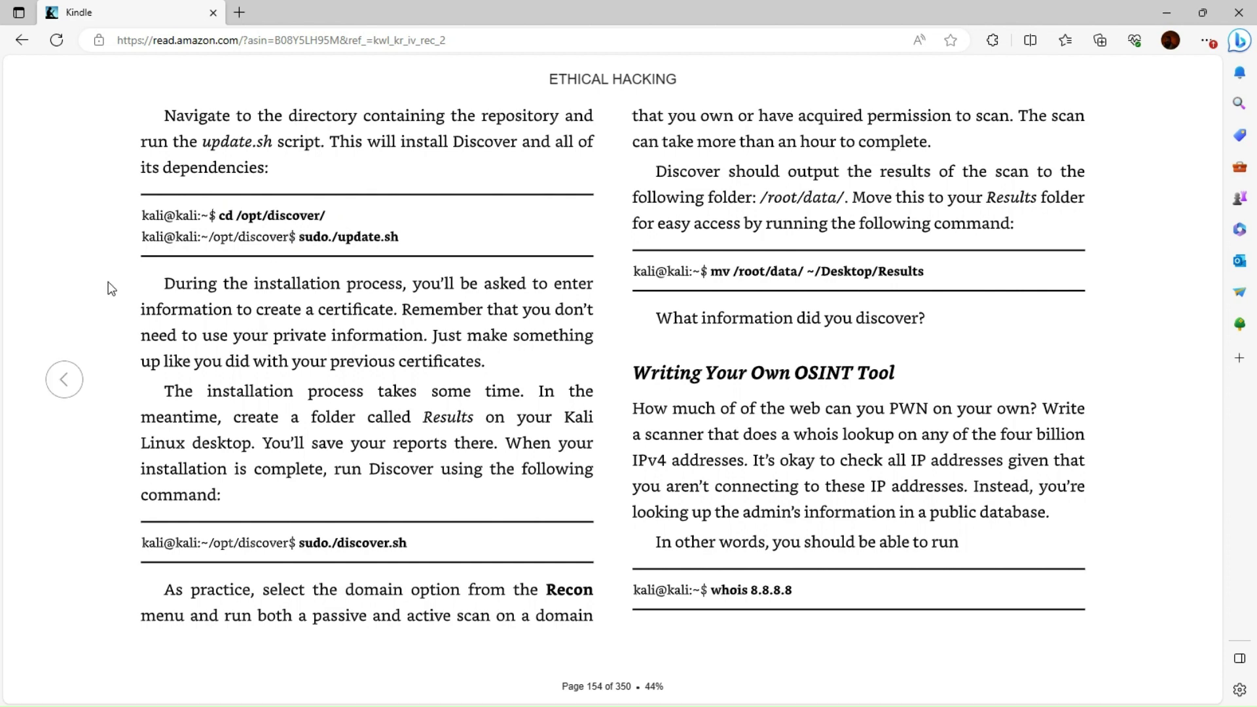
left_click(66, 380)
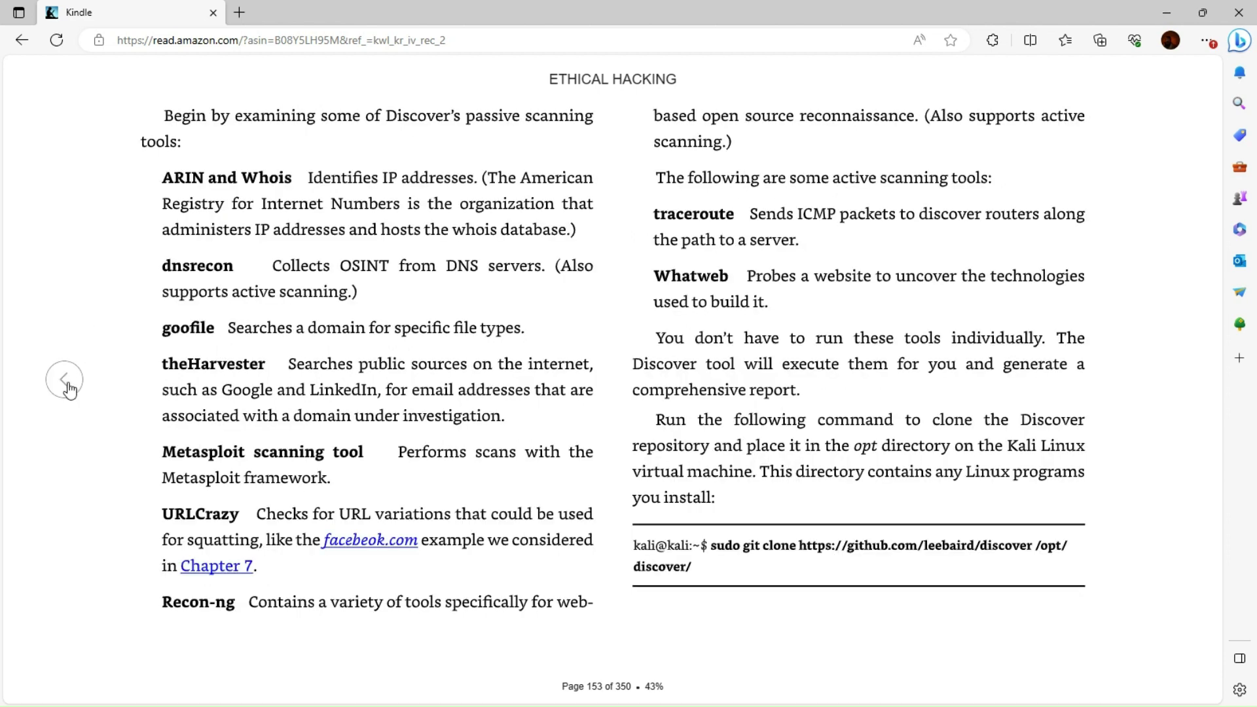
left_click(1163, 381)
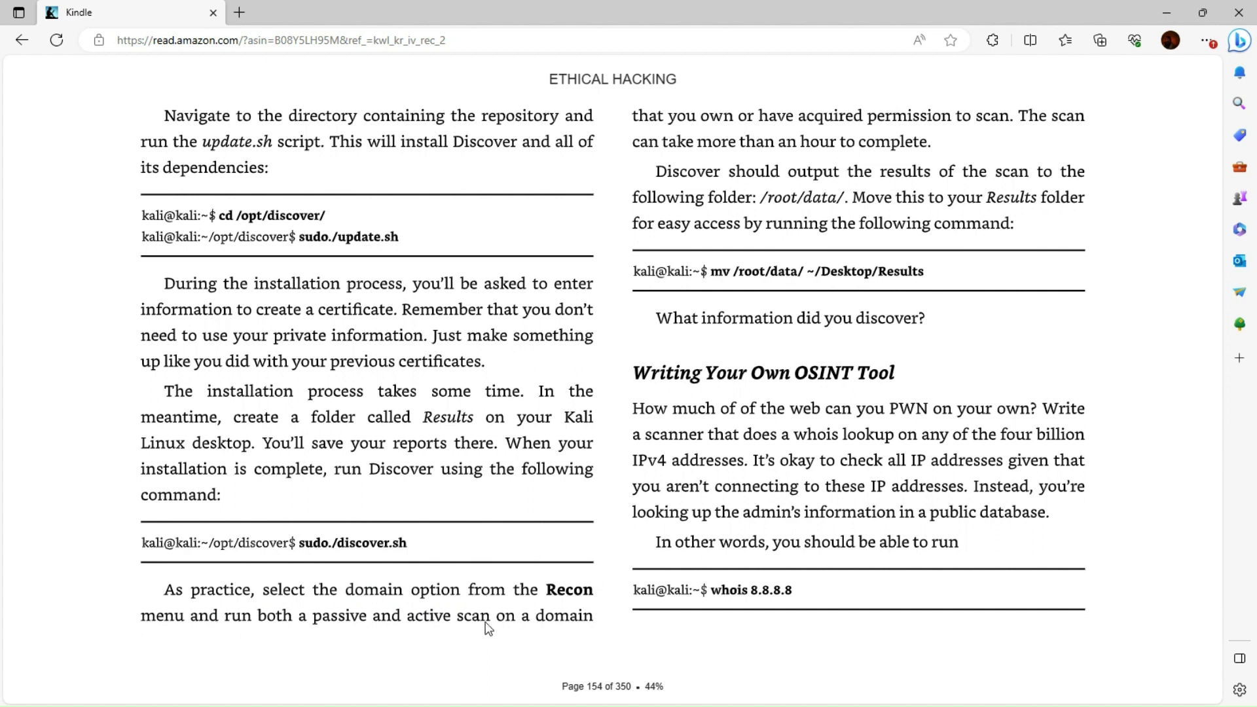
mouse_move(635, 200)
left_click(1175, 385)
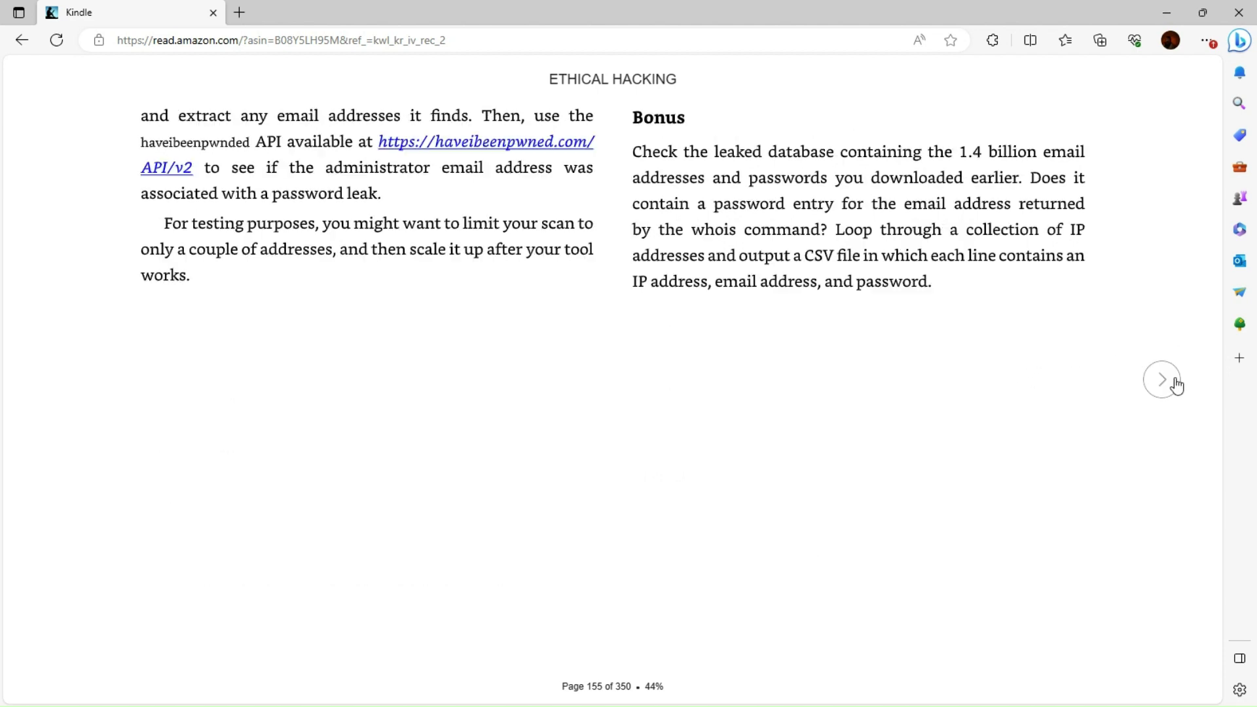
left_click(483, 145)
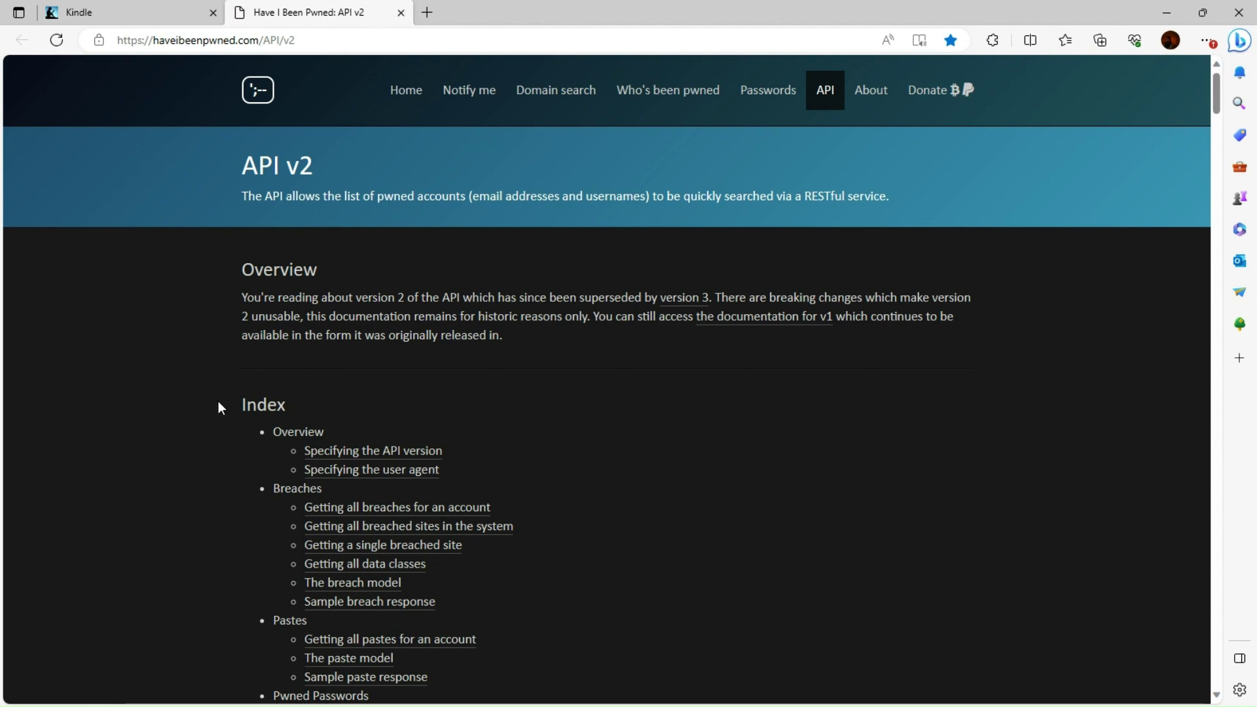
Scroll the HIBP API v2 documentation down to its Index, then close that tab
scroll(218, 401, "down", 4)
left_click(400, 13)
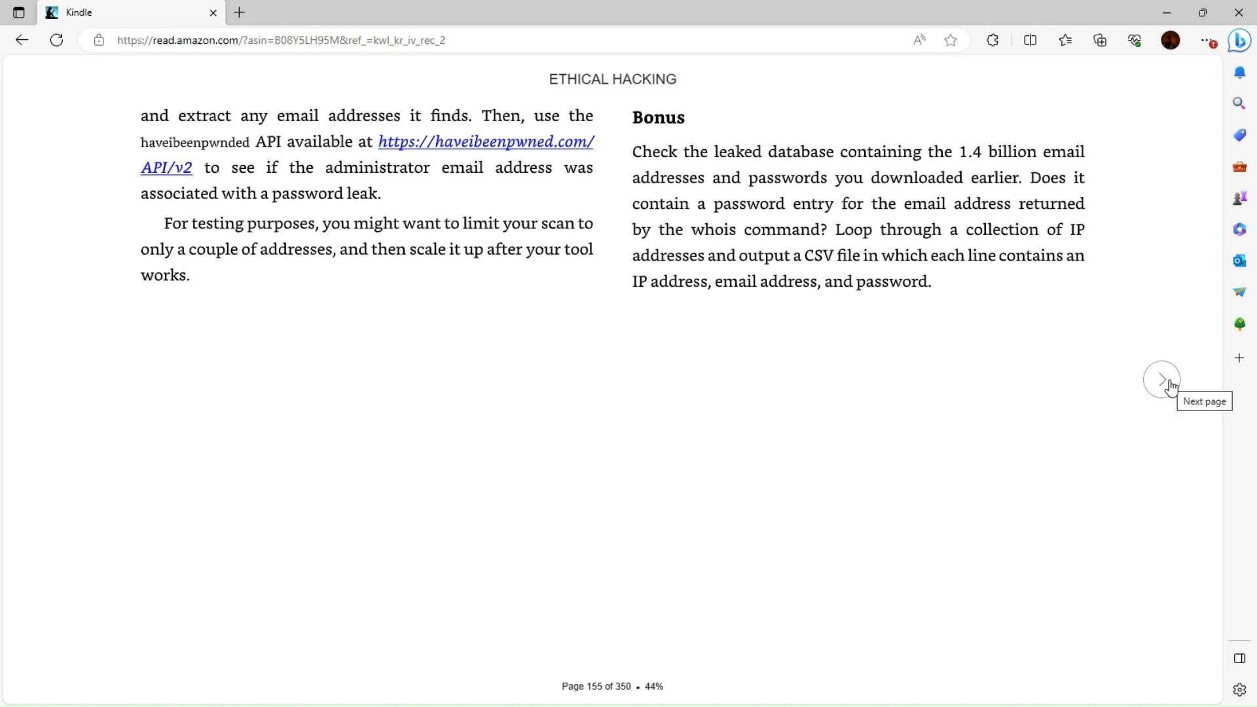
Flip between pages 154 and 155, settling on page 154's Discover install instructions
left_click(1166, 383)
left_click(56, 380)
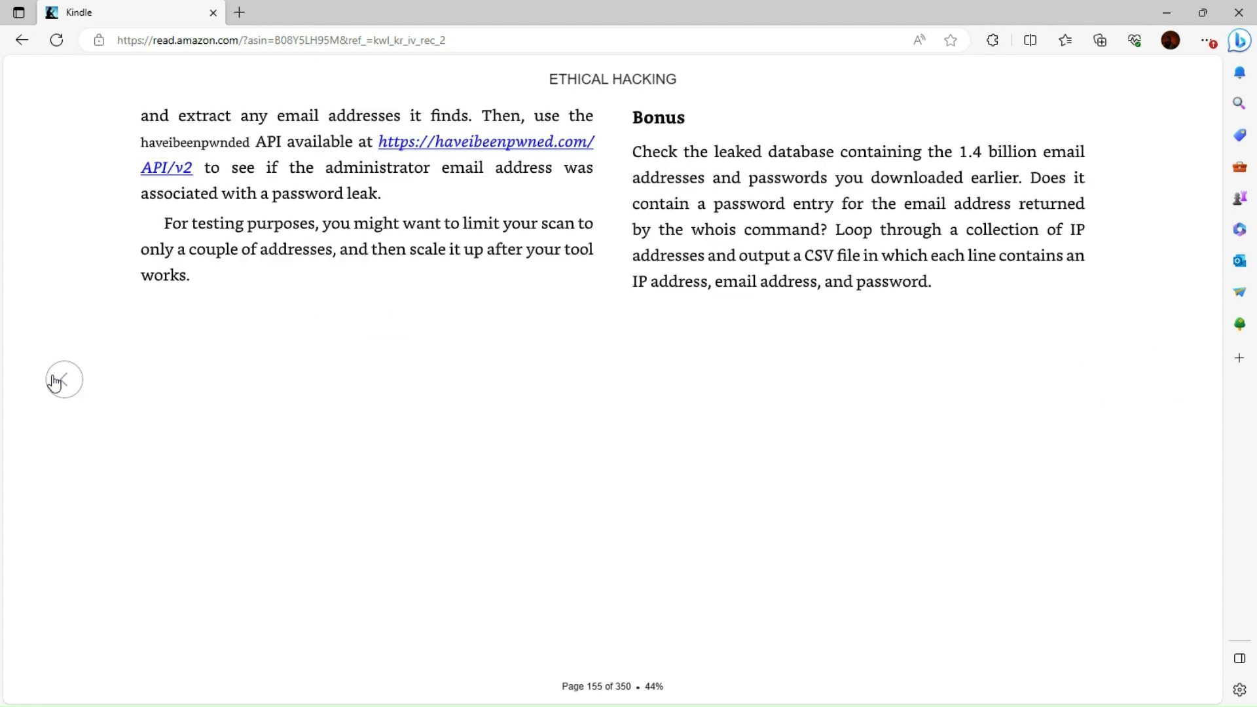
left_click(62, 394)
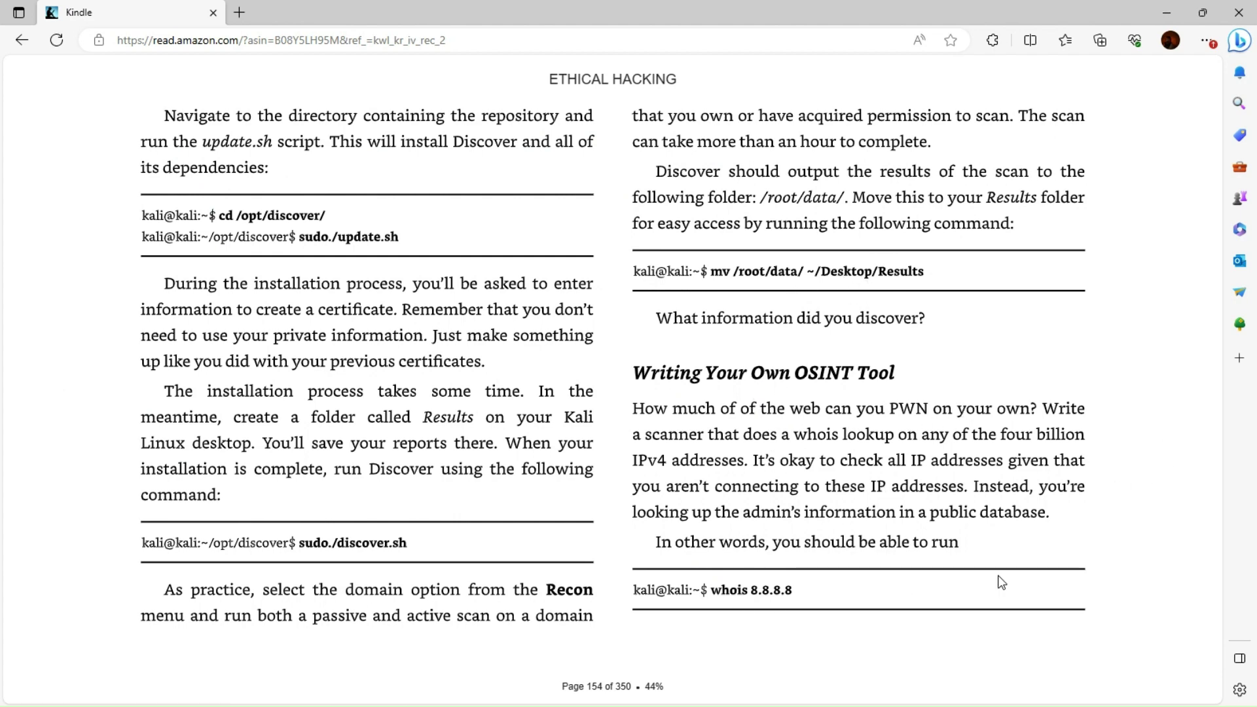
left_click(1157, 382)
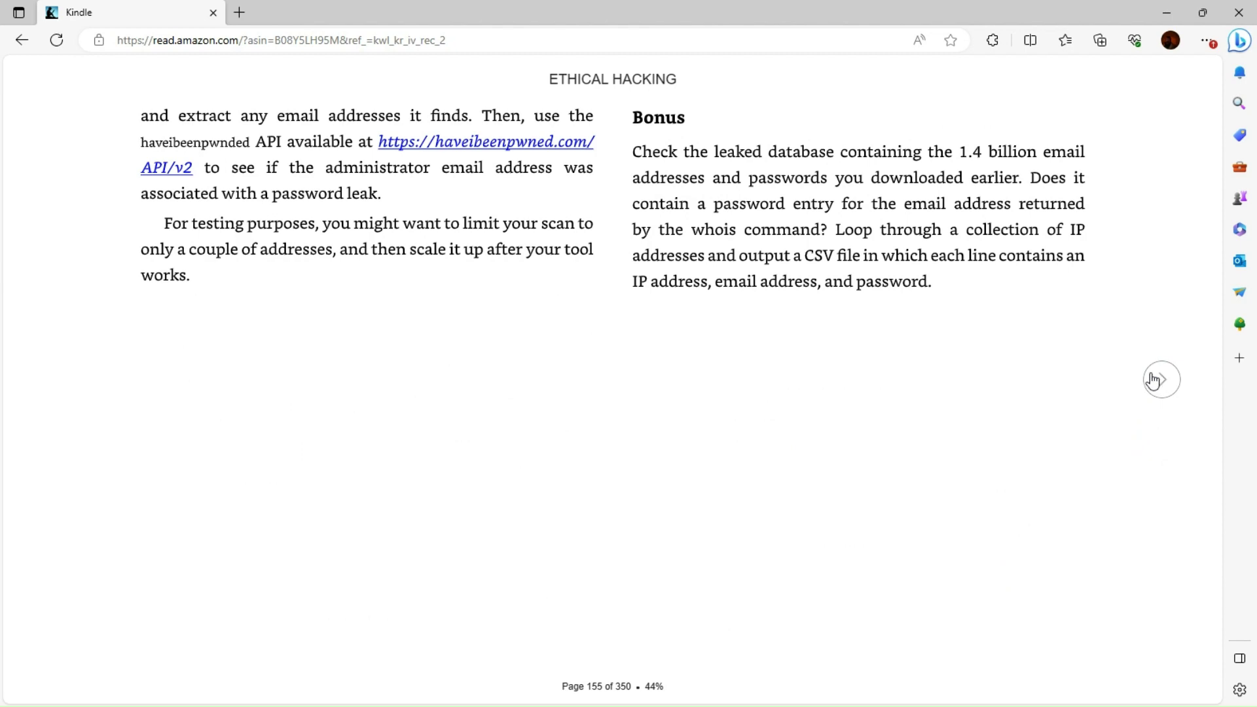
left_click(62, 386)
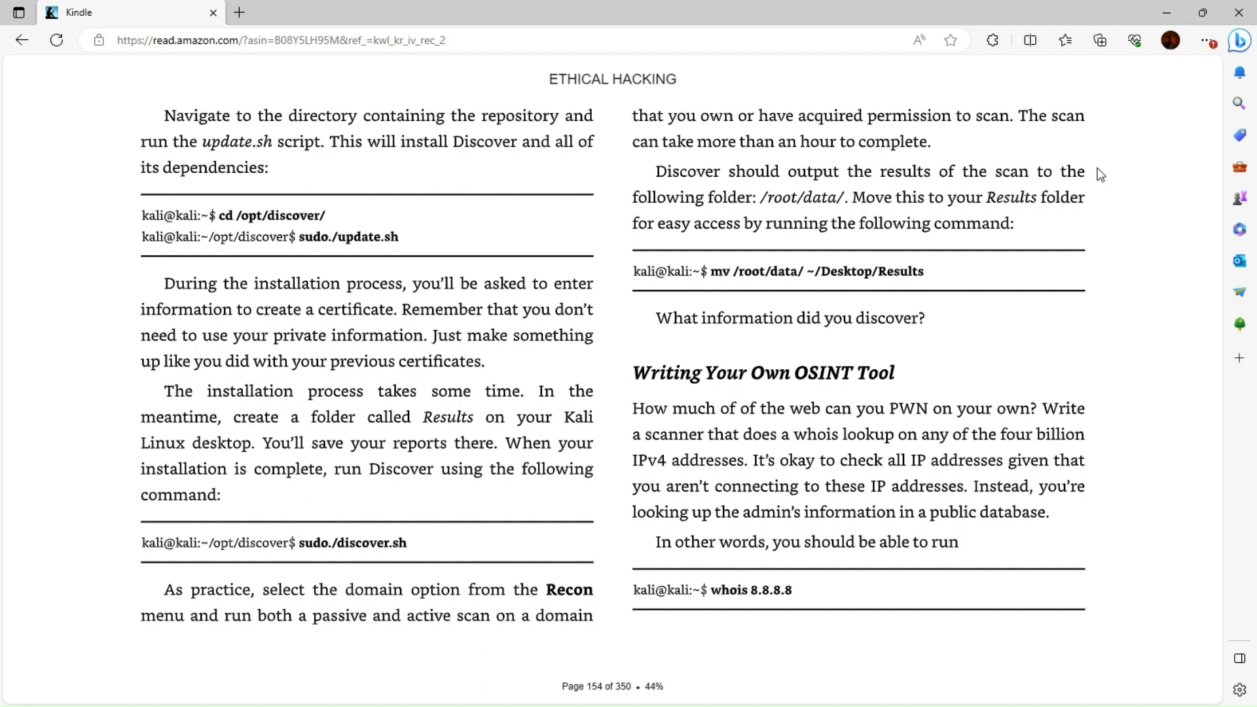
mouse_move(1188, 94)
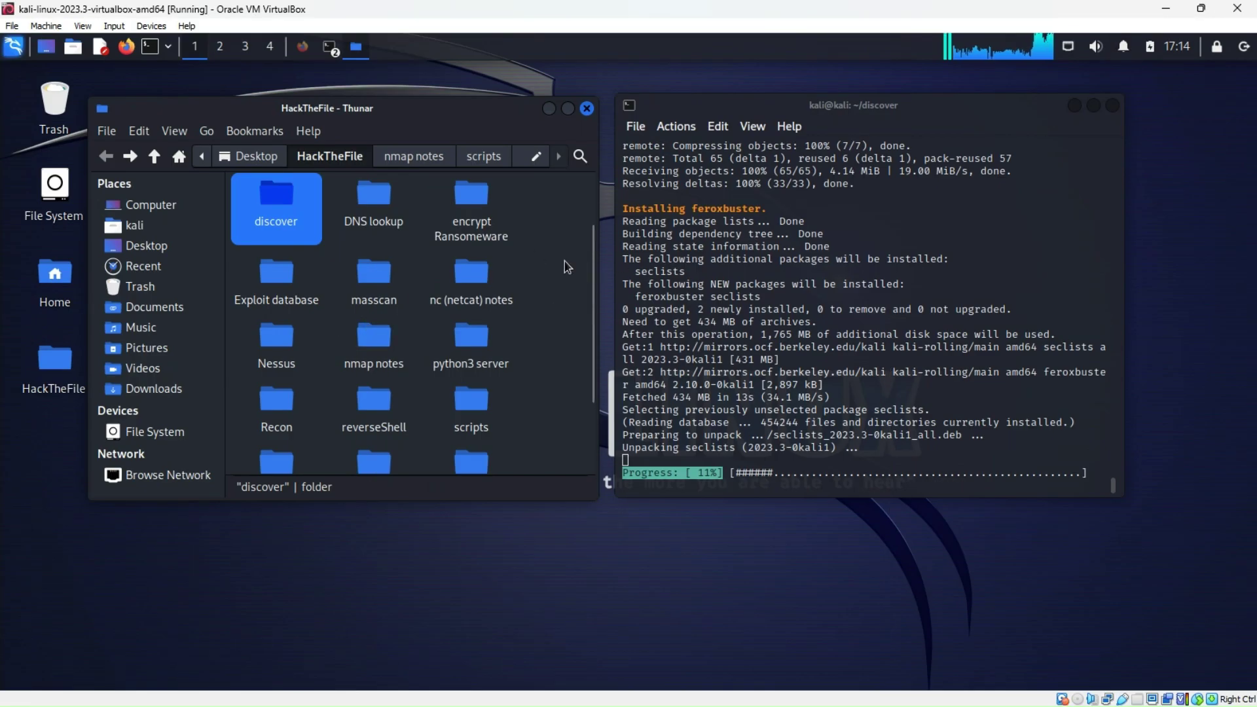
Check the install terminal's output and close the open file manager window
left_click(765, 405)
scroll(766, 406, "up", 12)
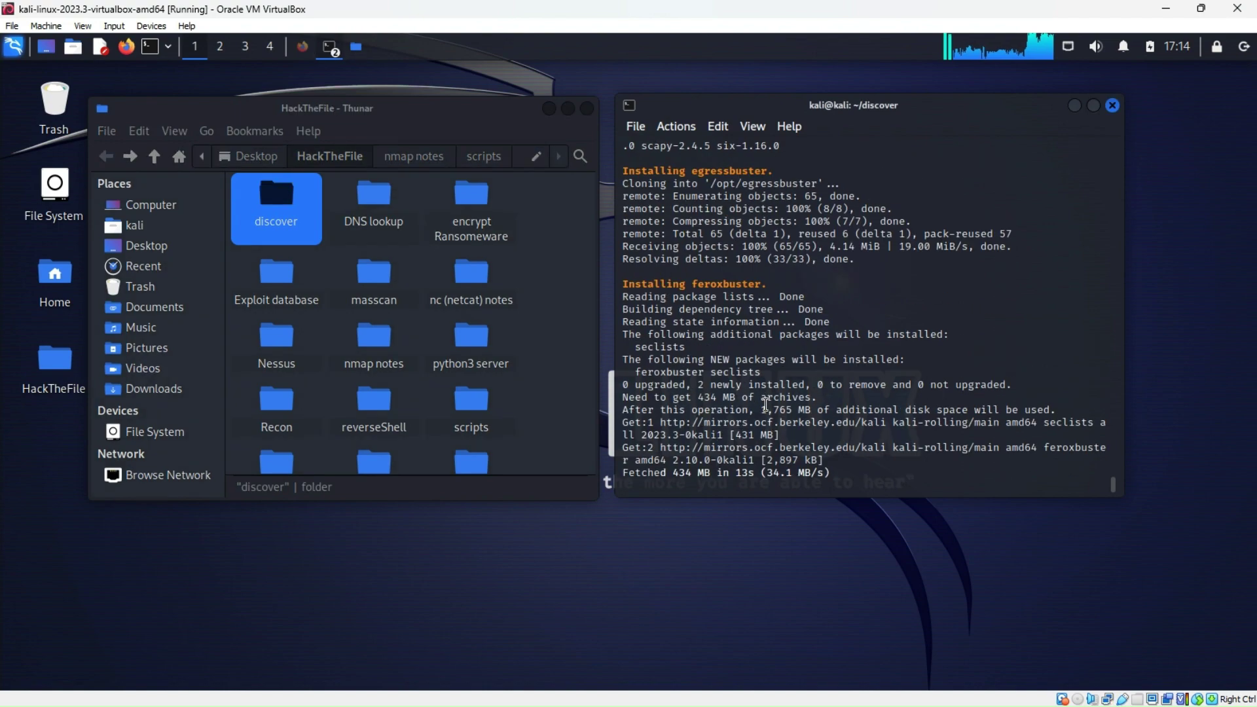
scroll(766, 405, "down", 12)
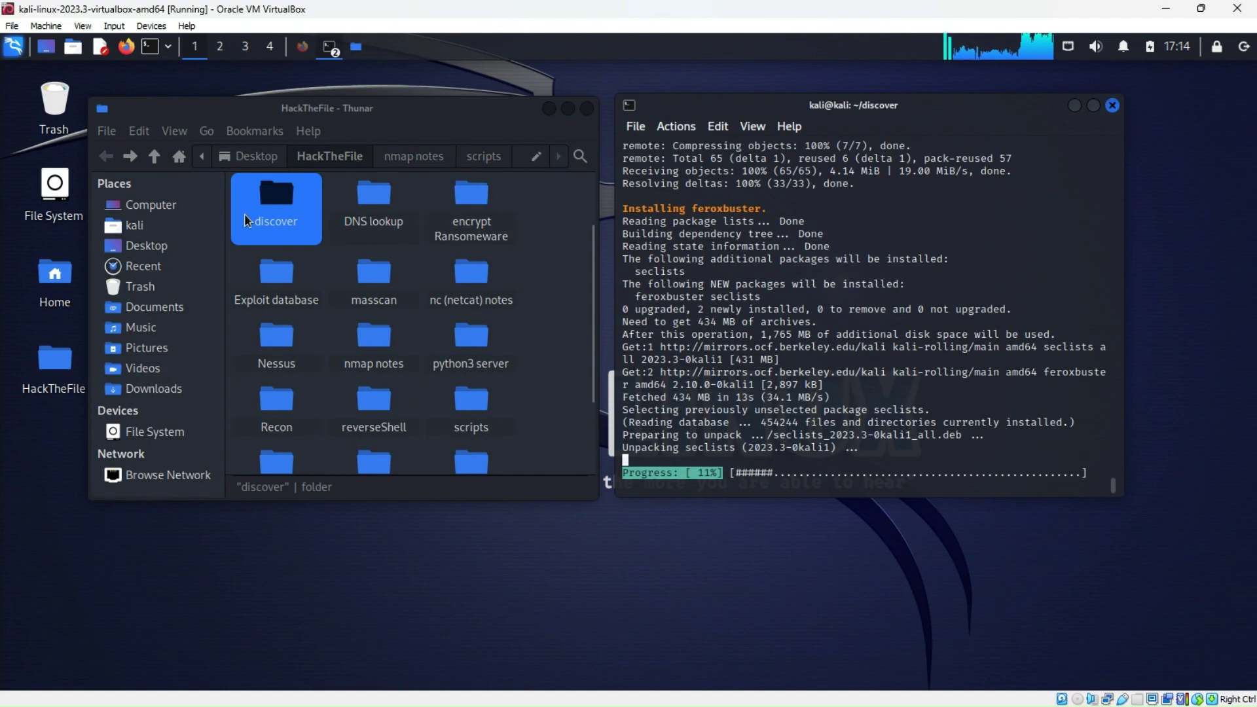
left_click(587, 108)
left_click(74, 280)
Browse File System, hit a permission-denied error on the root folder, then close Thunar
double_click(55, 183)
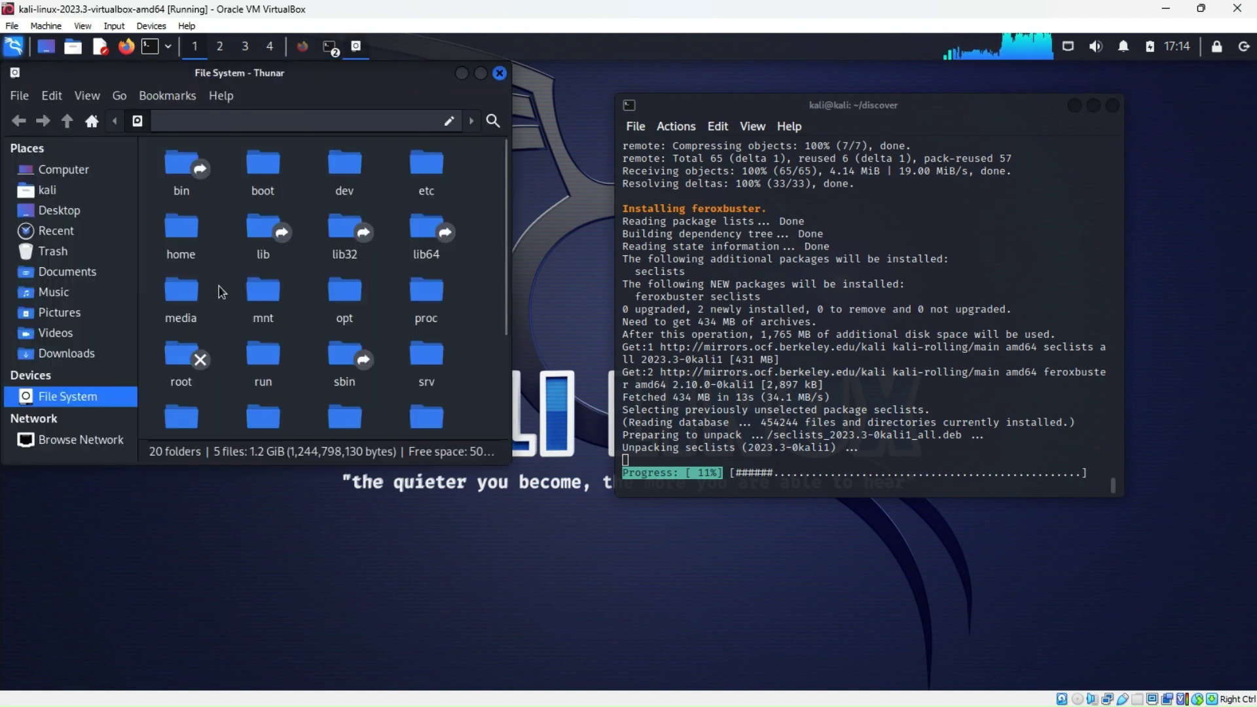
scroll(305, 378, "down", 2)
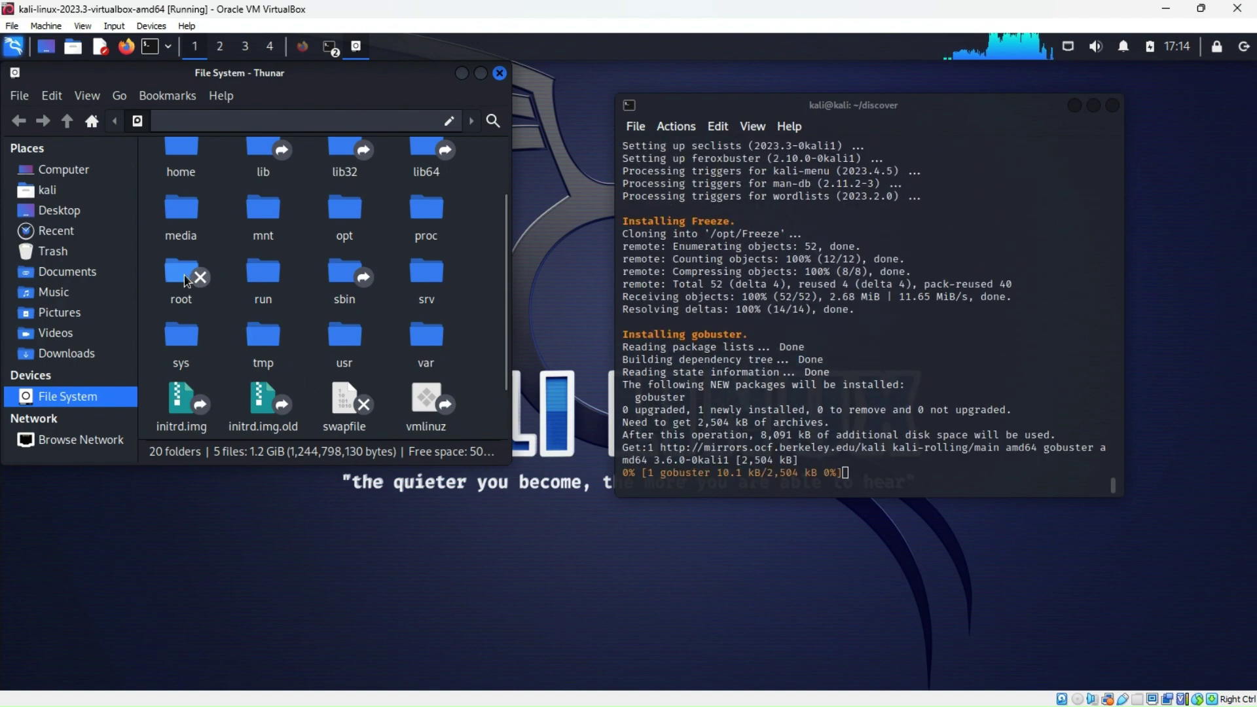
double_click(182, 279)
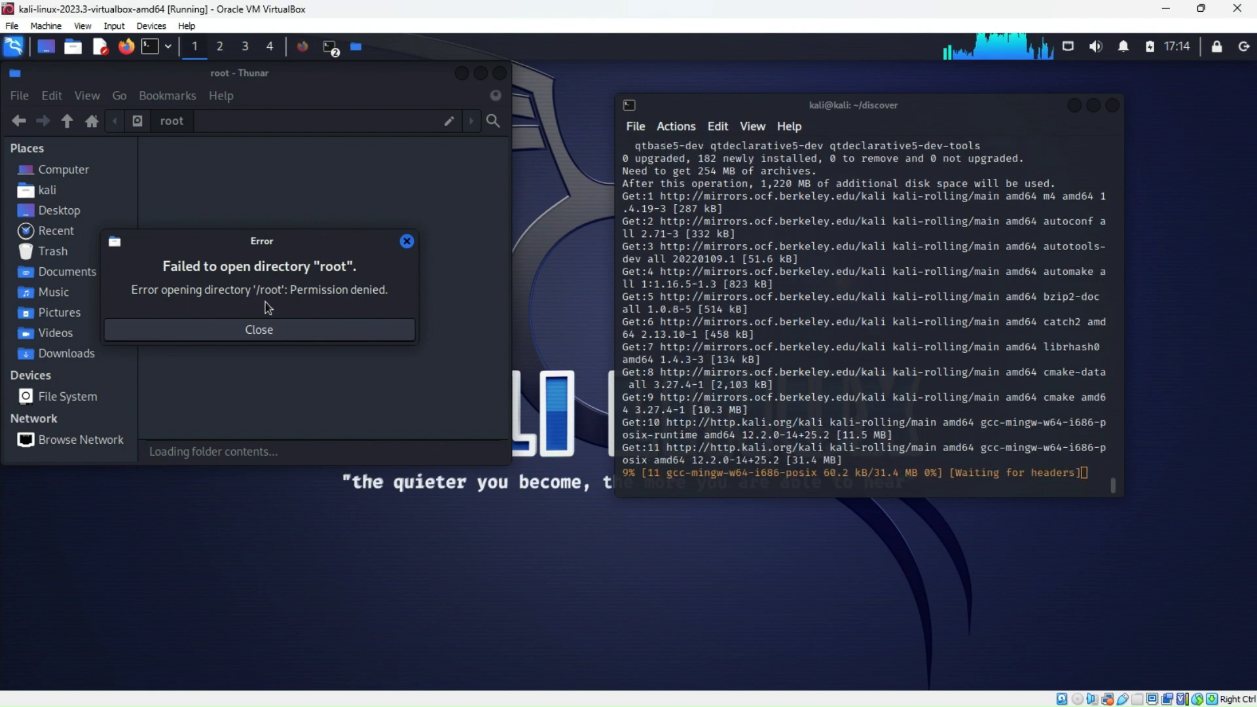
left_click(320, 330)
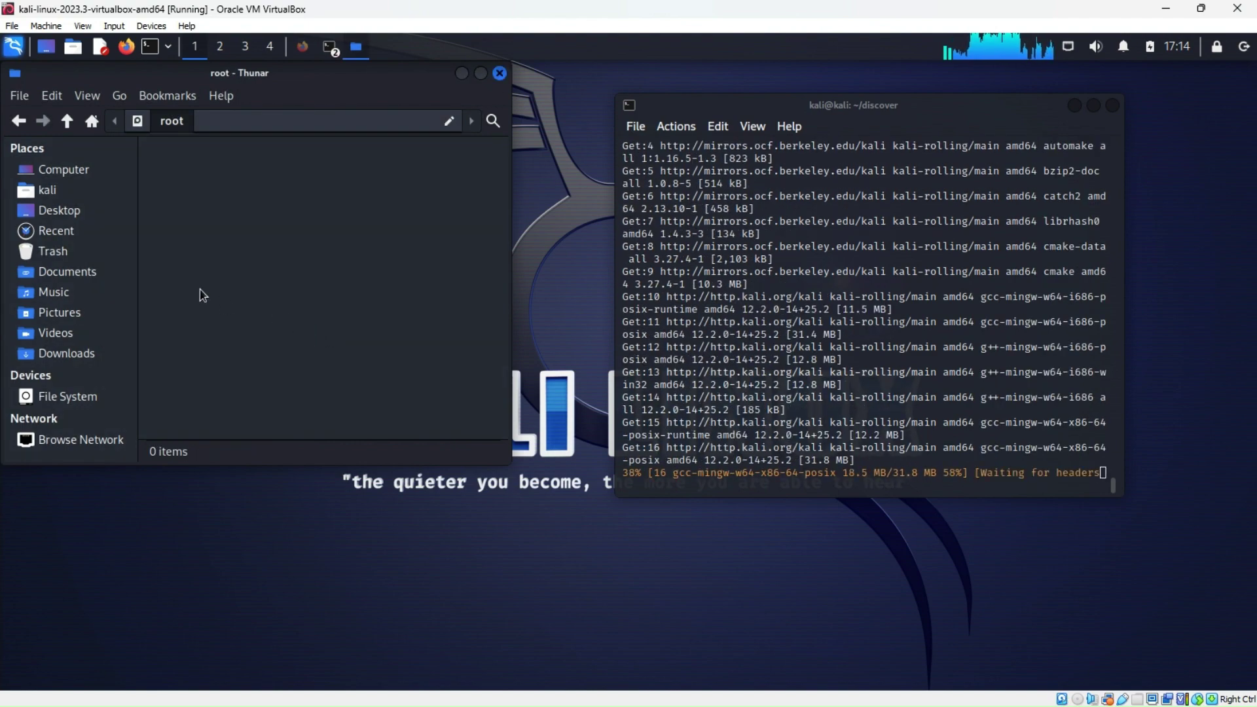
left_click(44, 191)
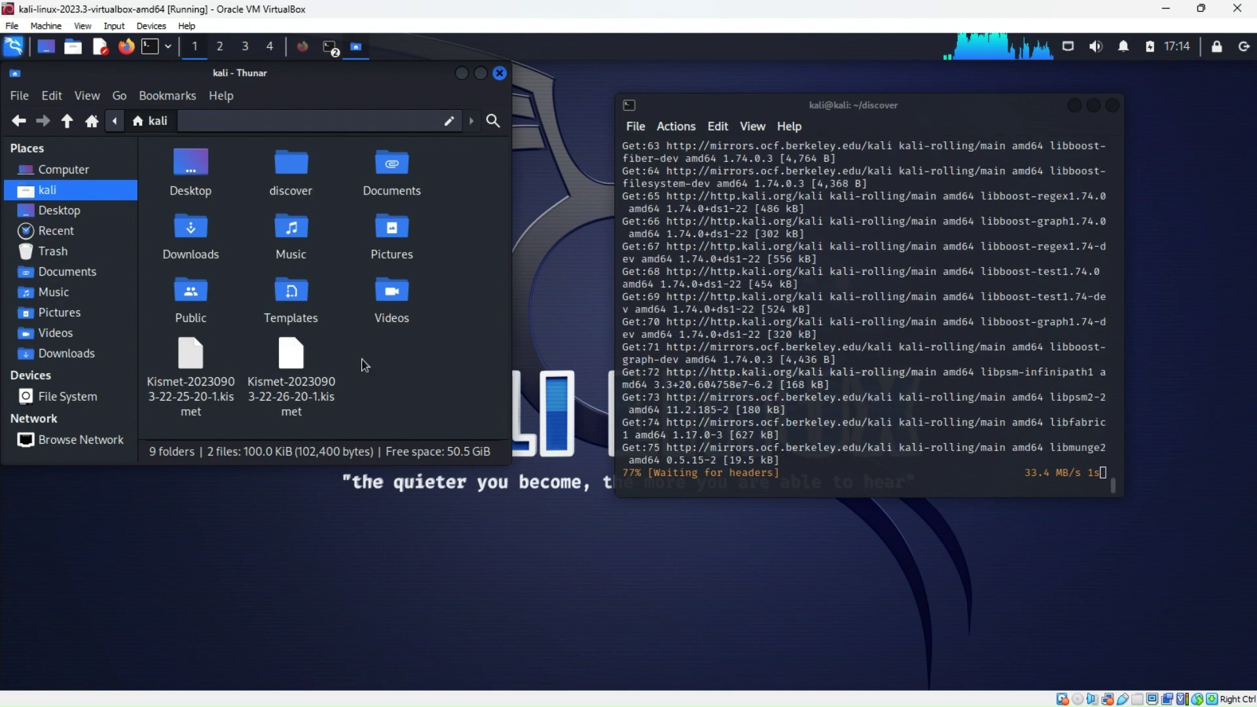
left_click(500, 73)
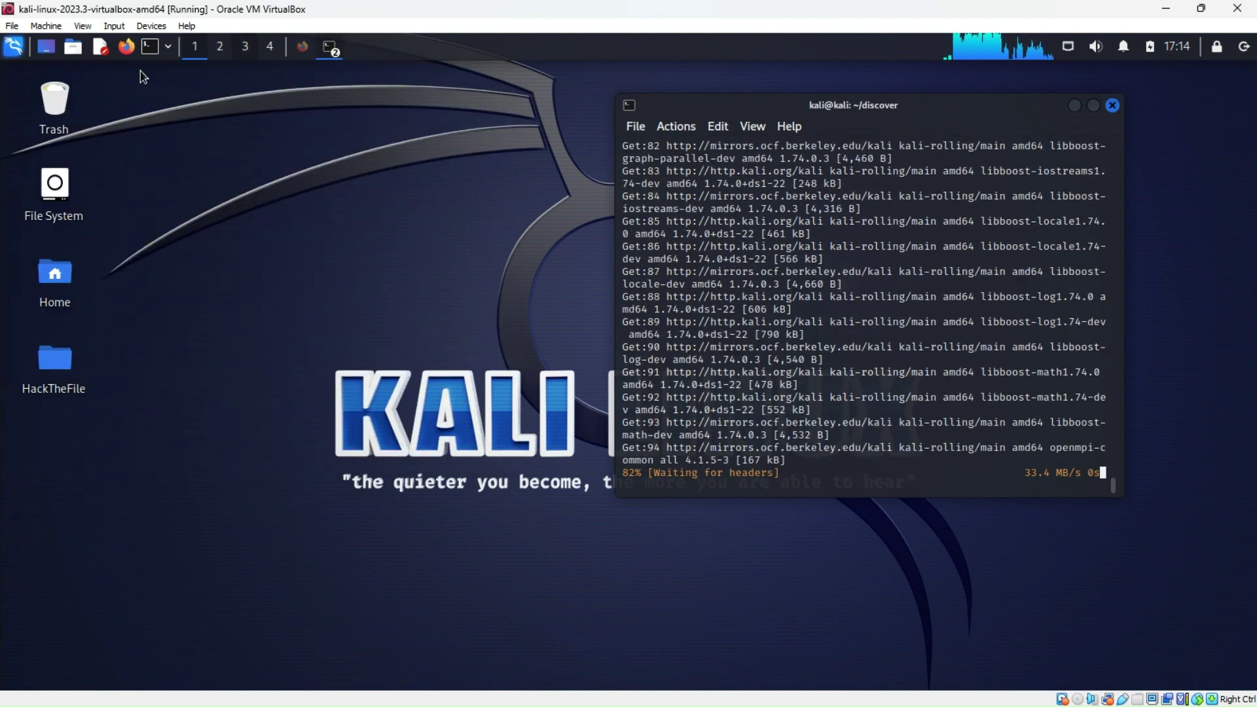
Open a terminal in the root folder via Open Terminal Here, close Thunar, show terminal choices
double_click(62, 195)
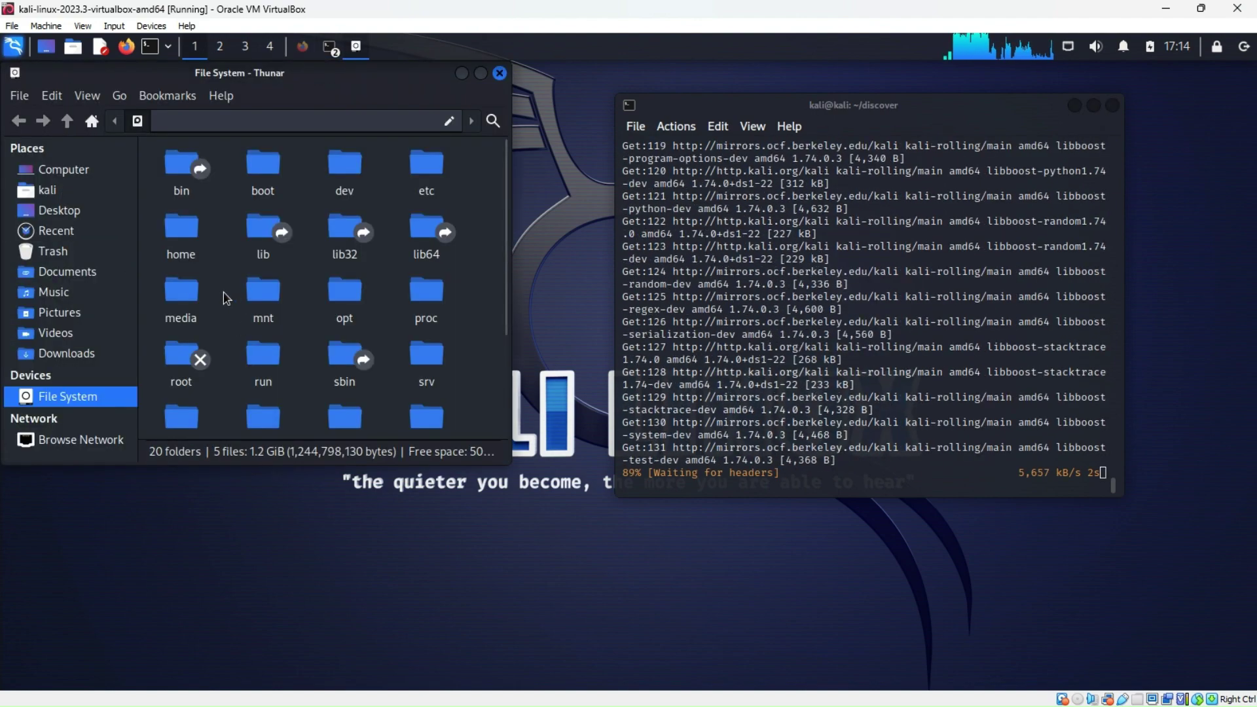
scroll(273, 320, "down", 5)
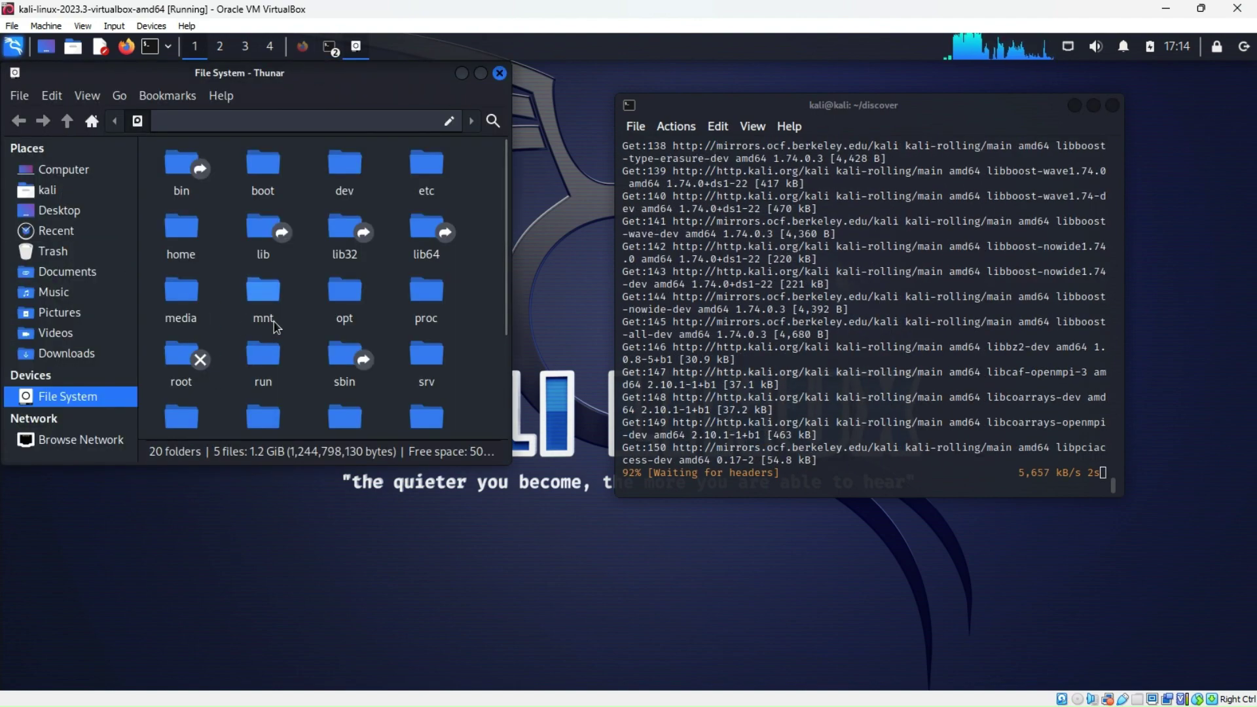
scroll(262, 331, "up", 3)
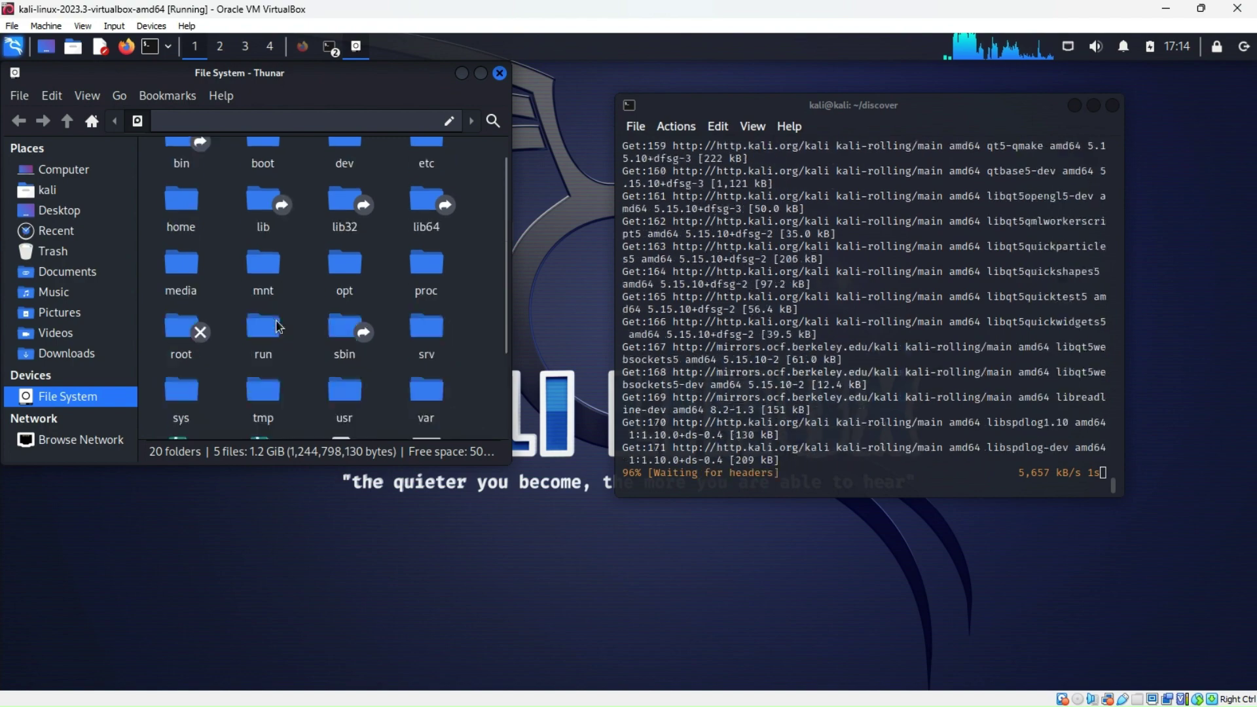
right_click(185, 356)
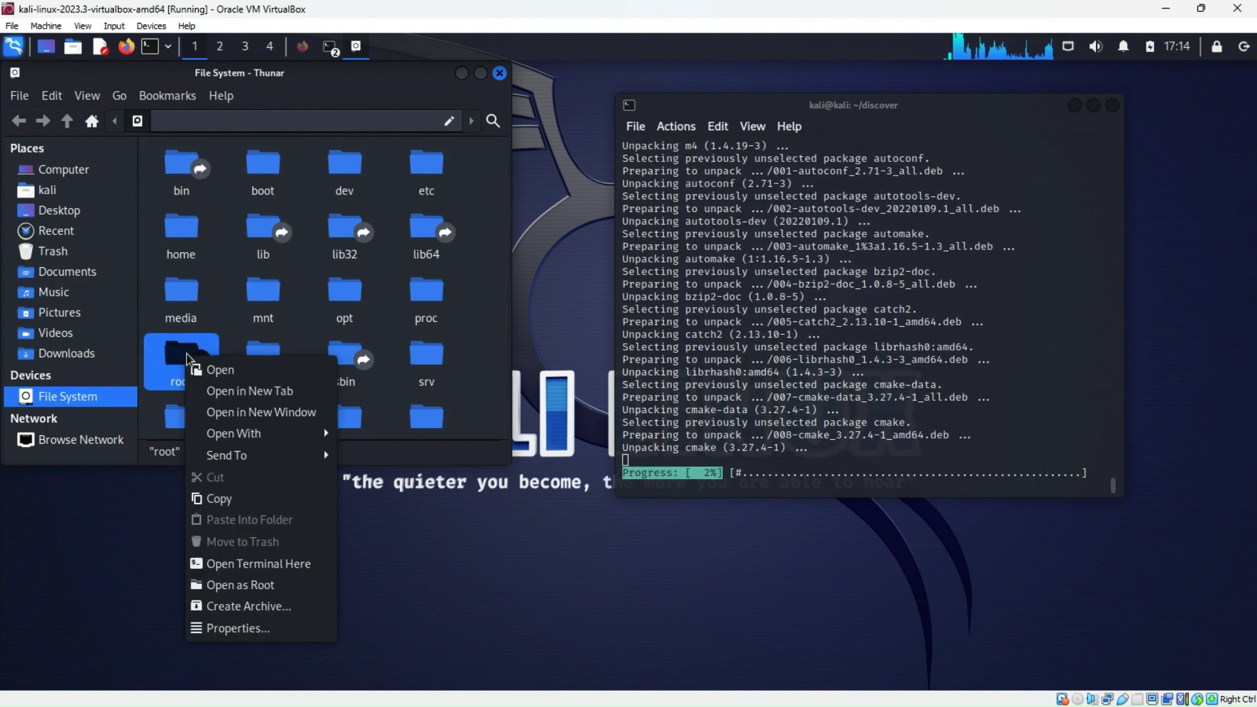
left_click(255, 564)
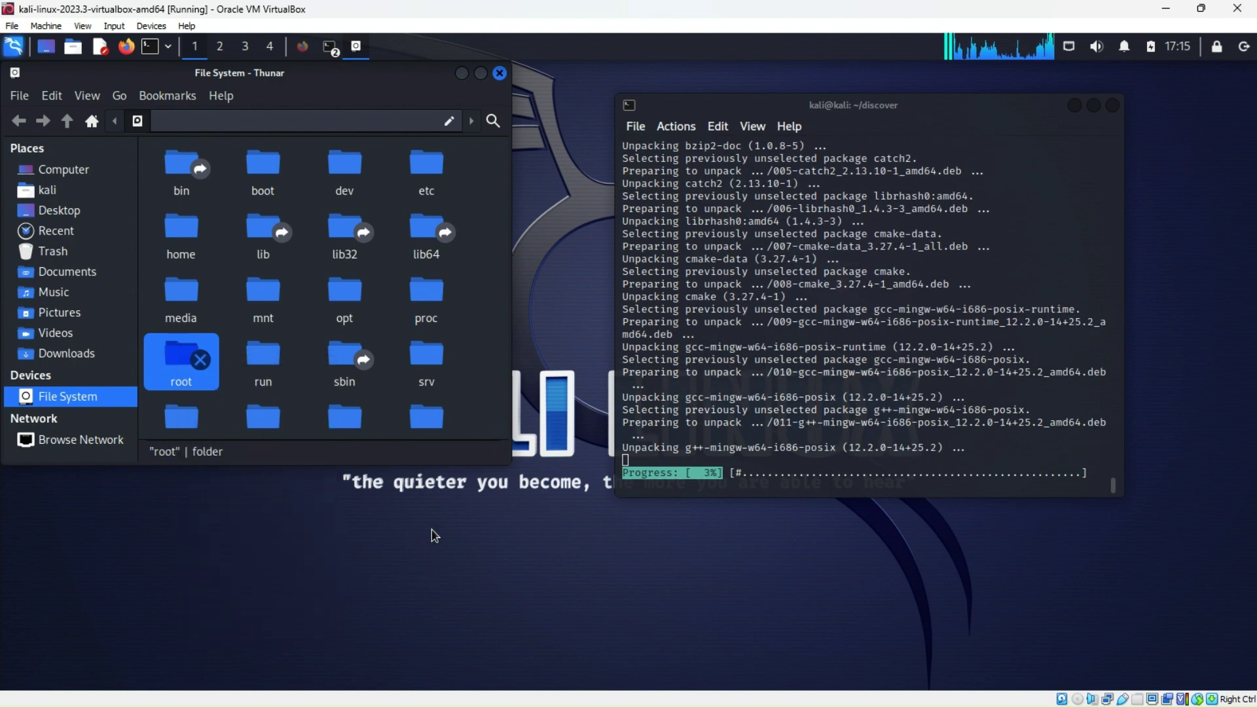
left_click(500, 73)
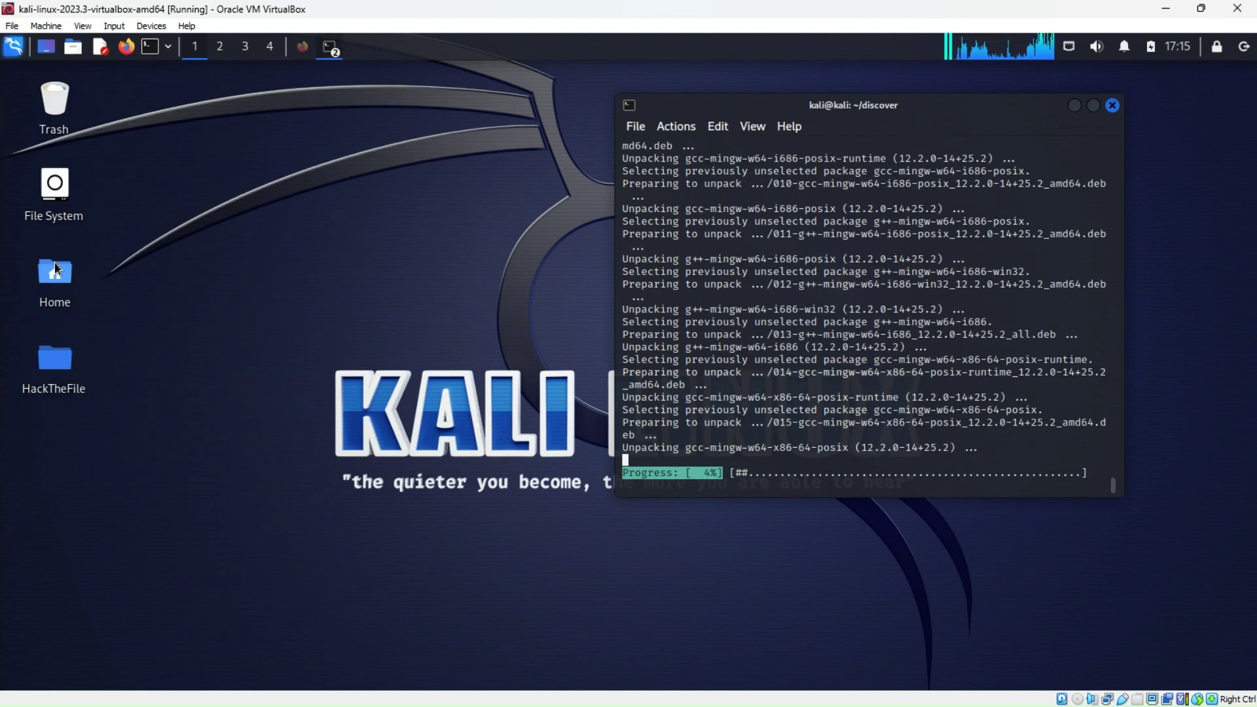
left_click(168, 49)
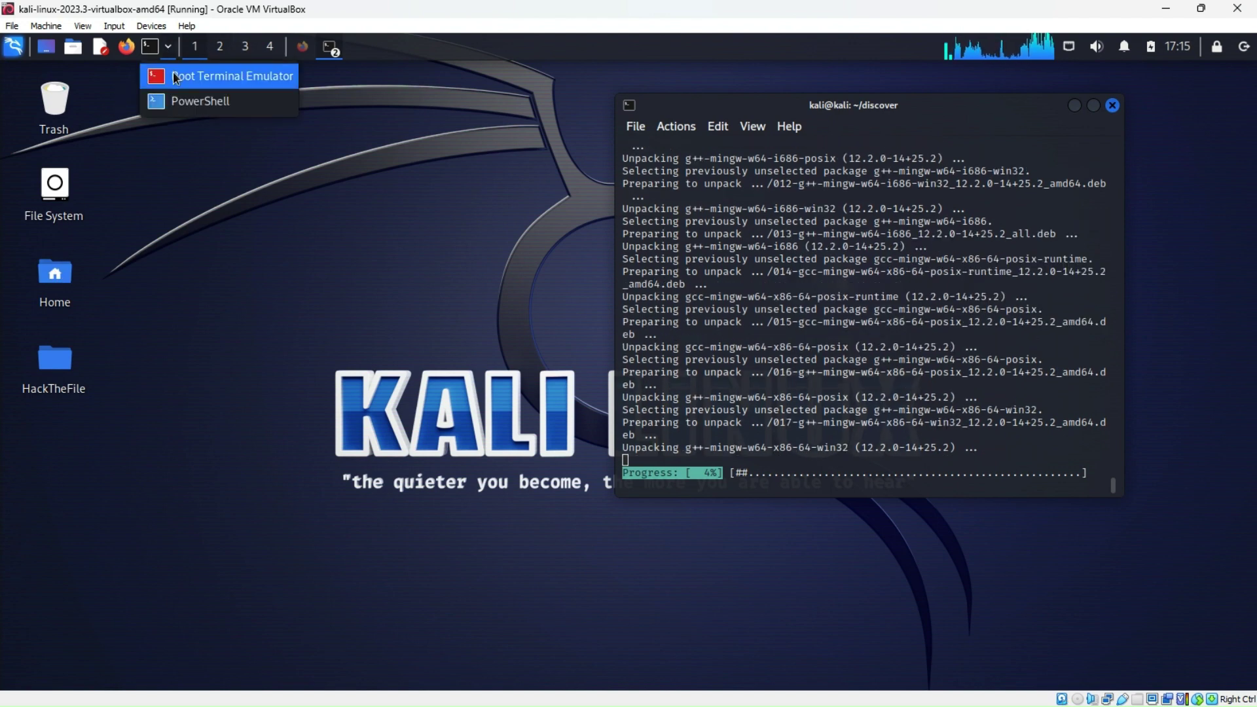
Launch Root Terminal Emulator and authenticate with the account password
left_click(216, 76)
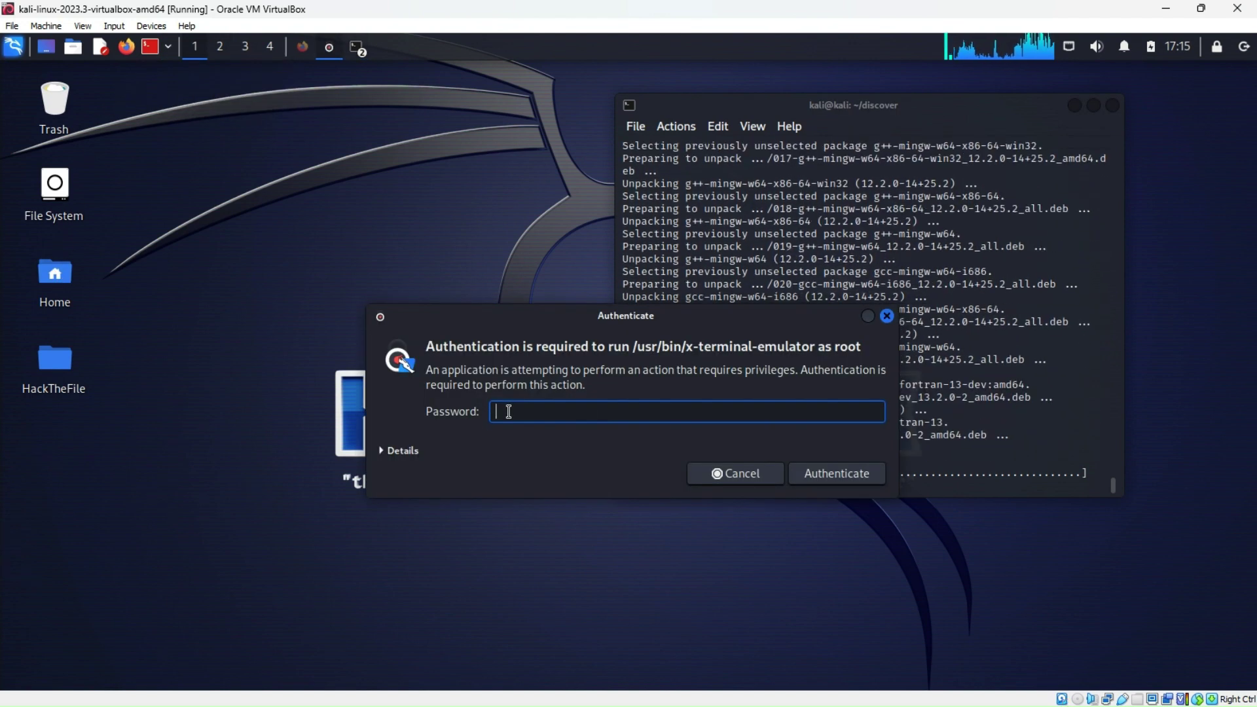
type("ka")
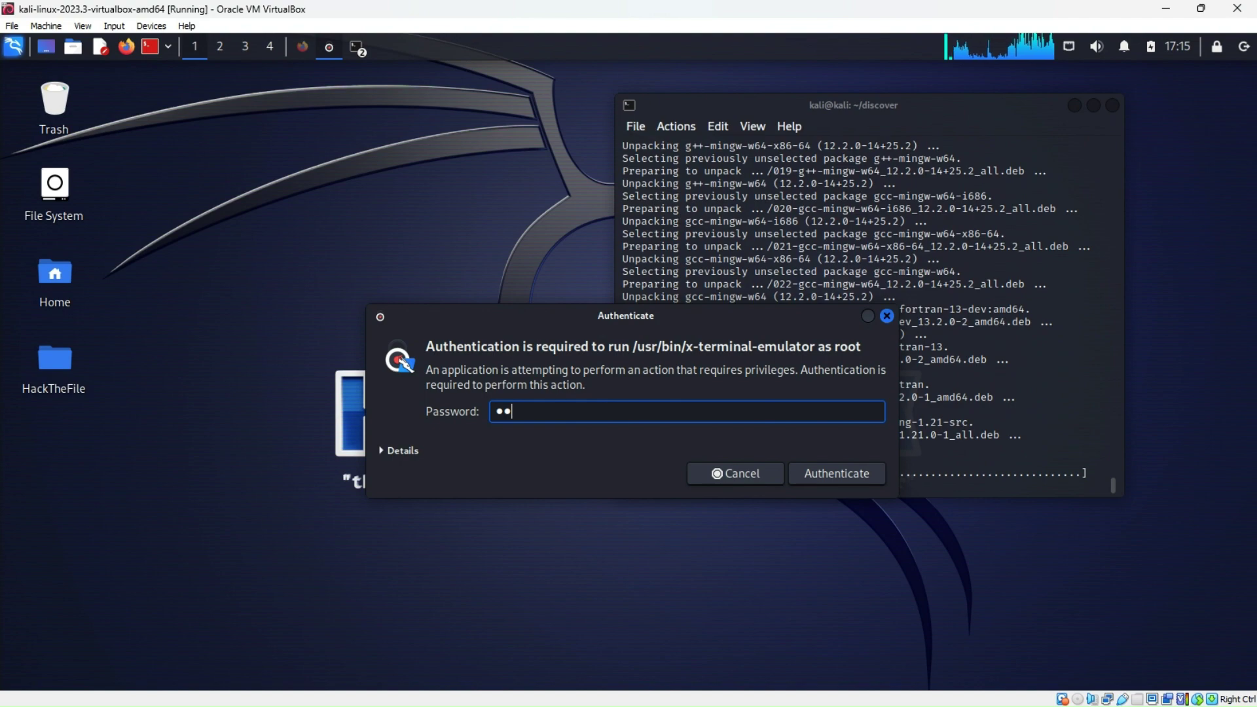
type("li")
key("Return")
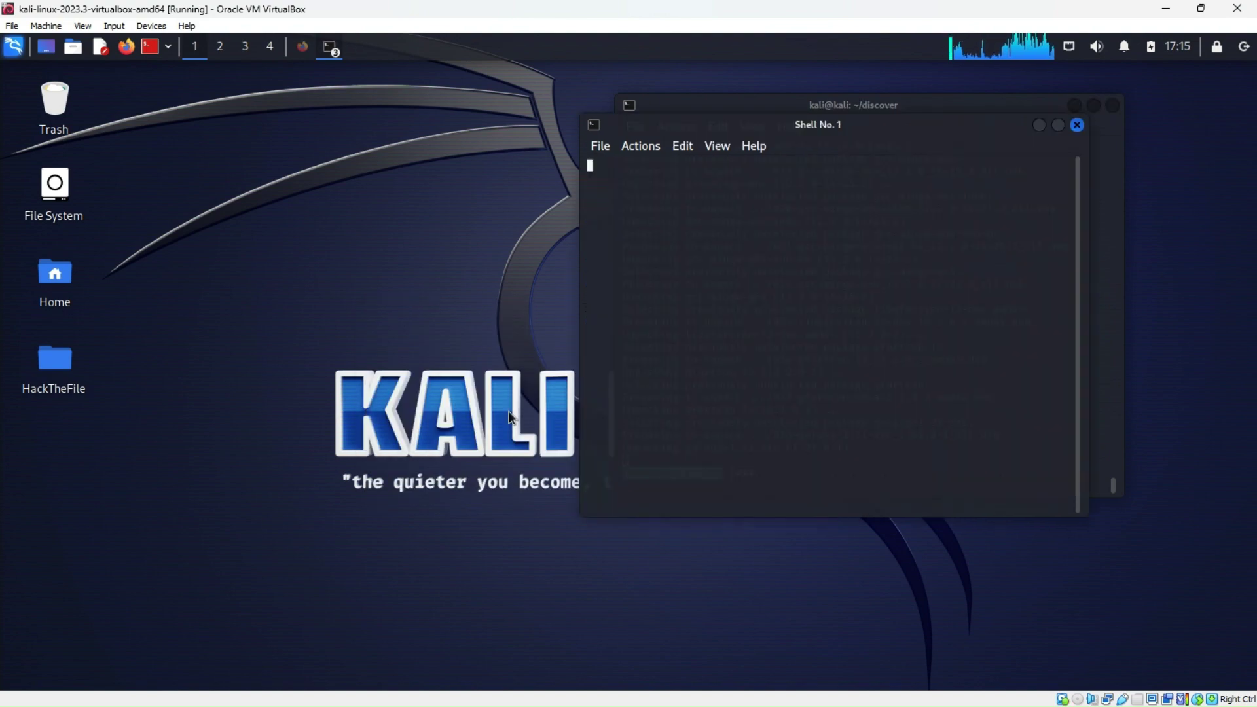
left_click_drag(938, 125, 455, 134)
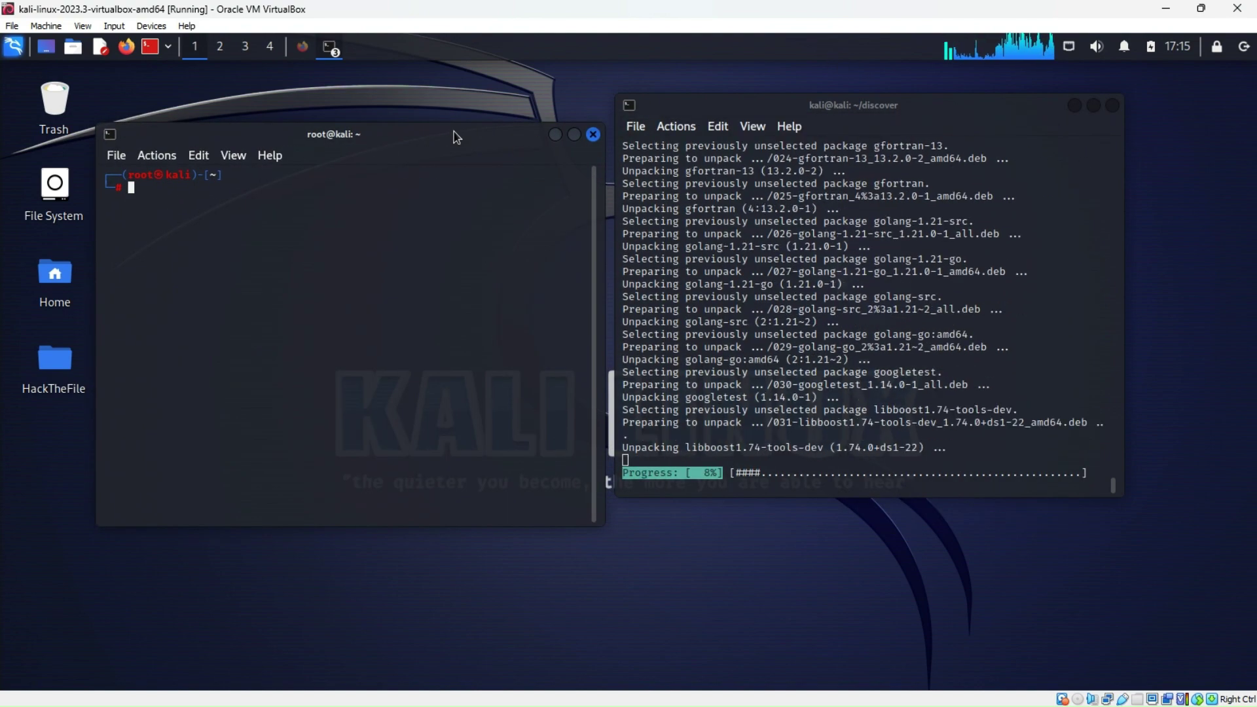
Run cd root, ls and pwd to confirm the shell is in an empty /root
type("cd r")
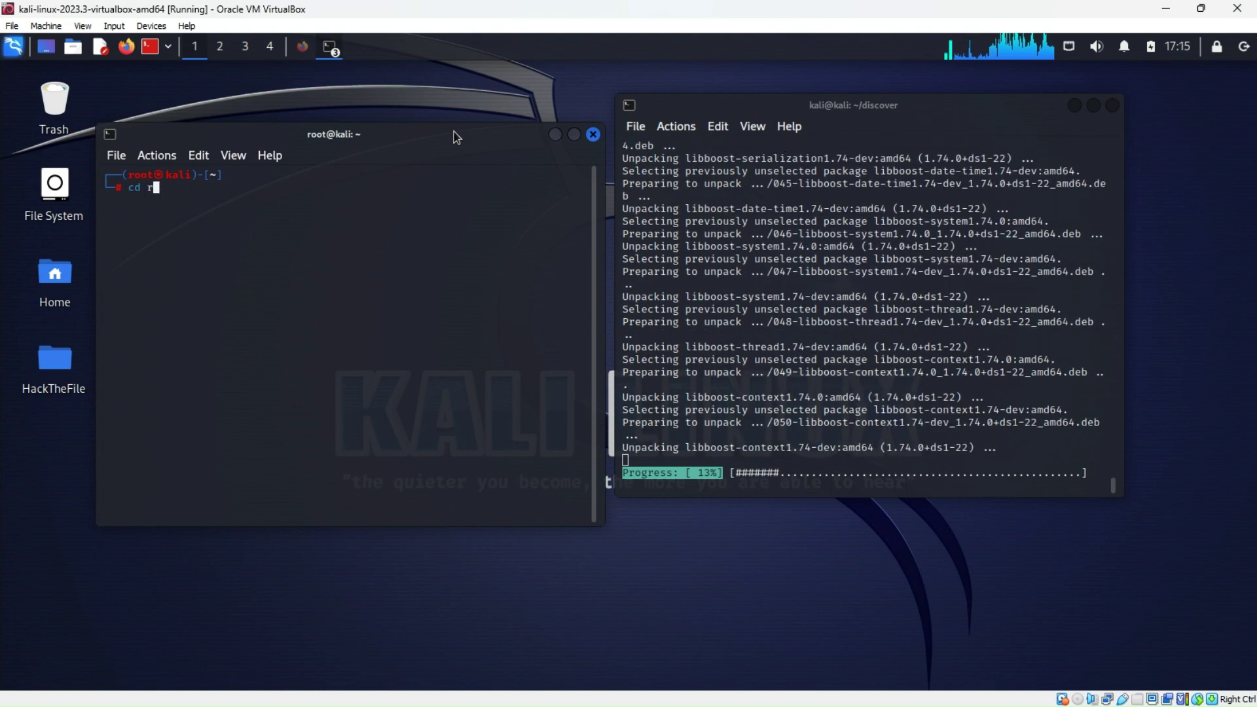
type("oot")
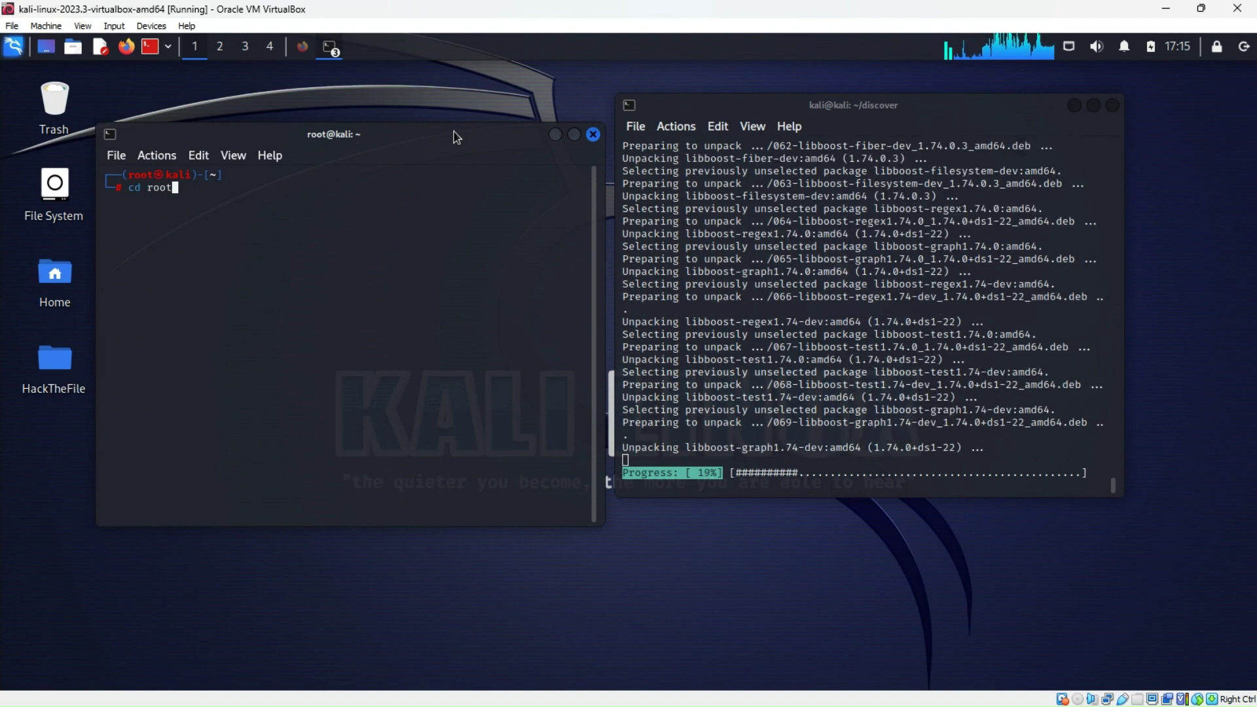
key("Return")
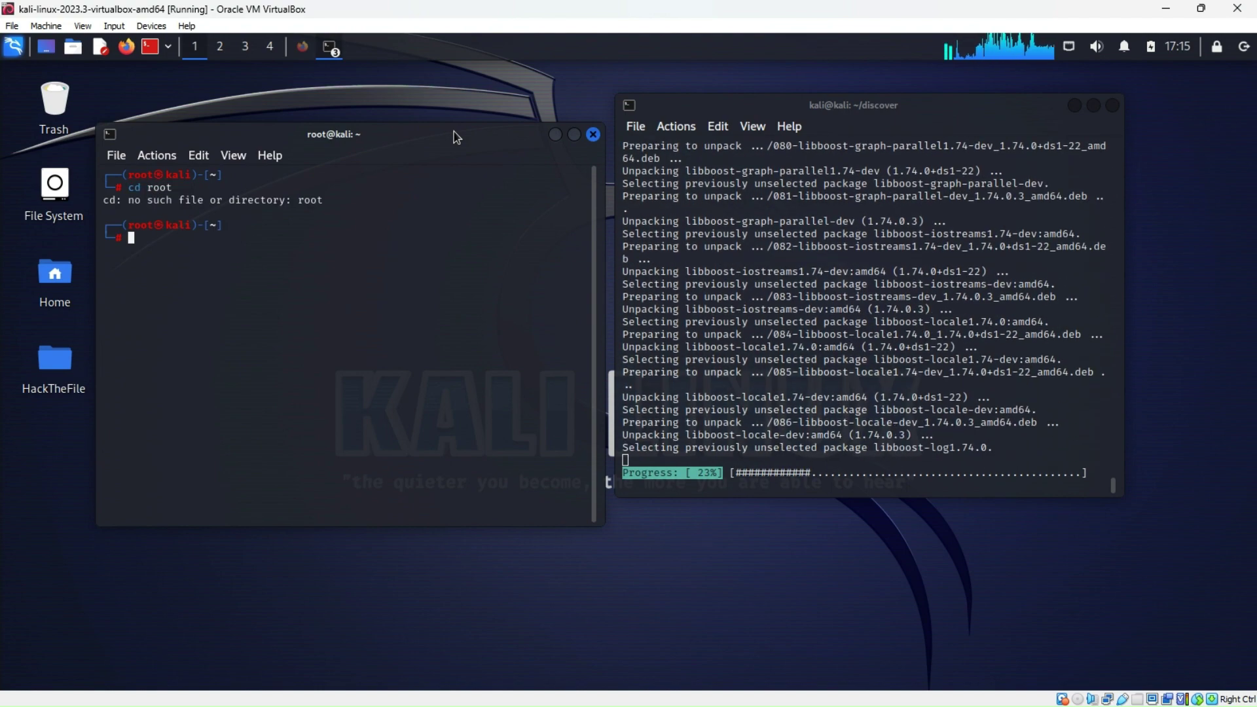
type("ls")
key("Return")
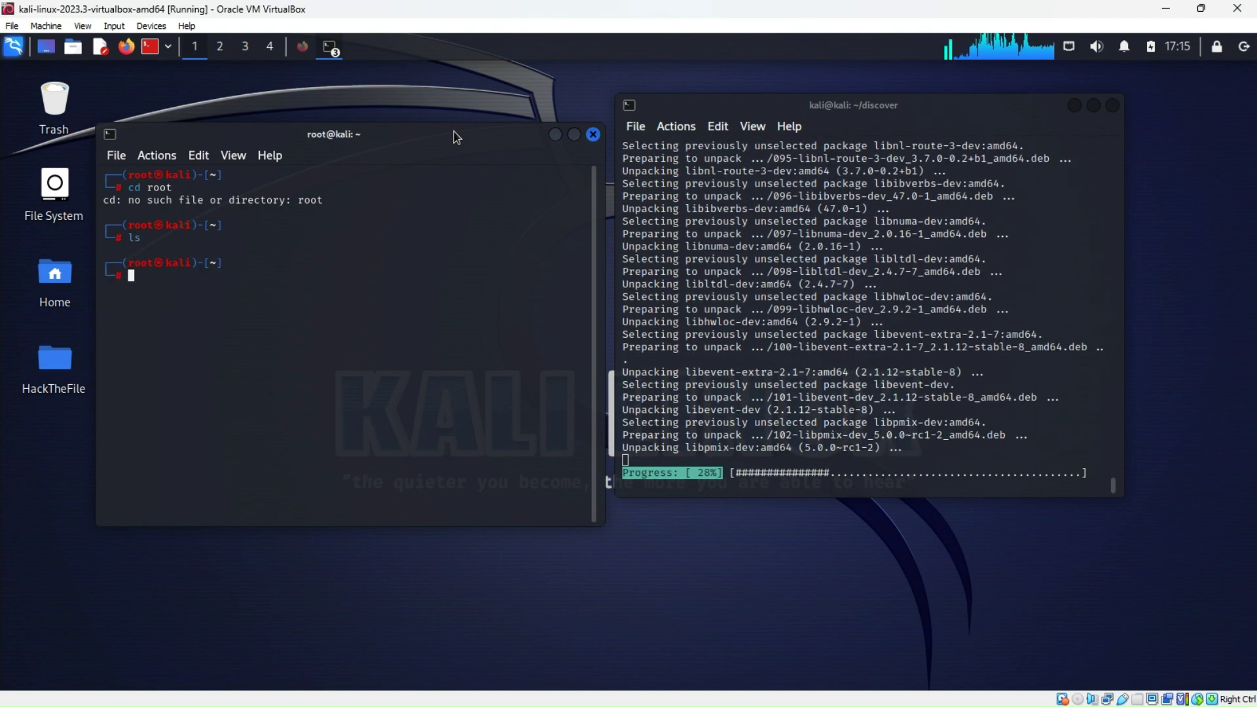
type("p")
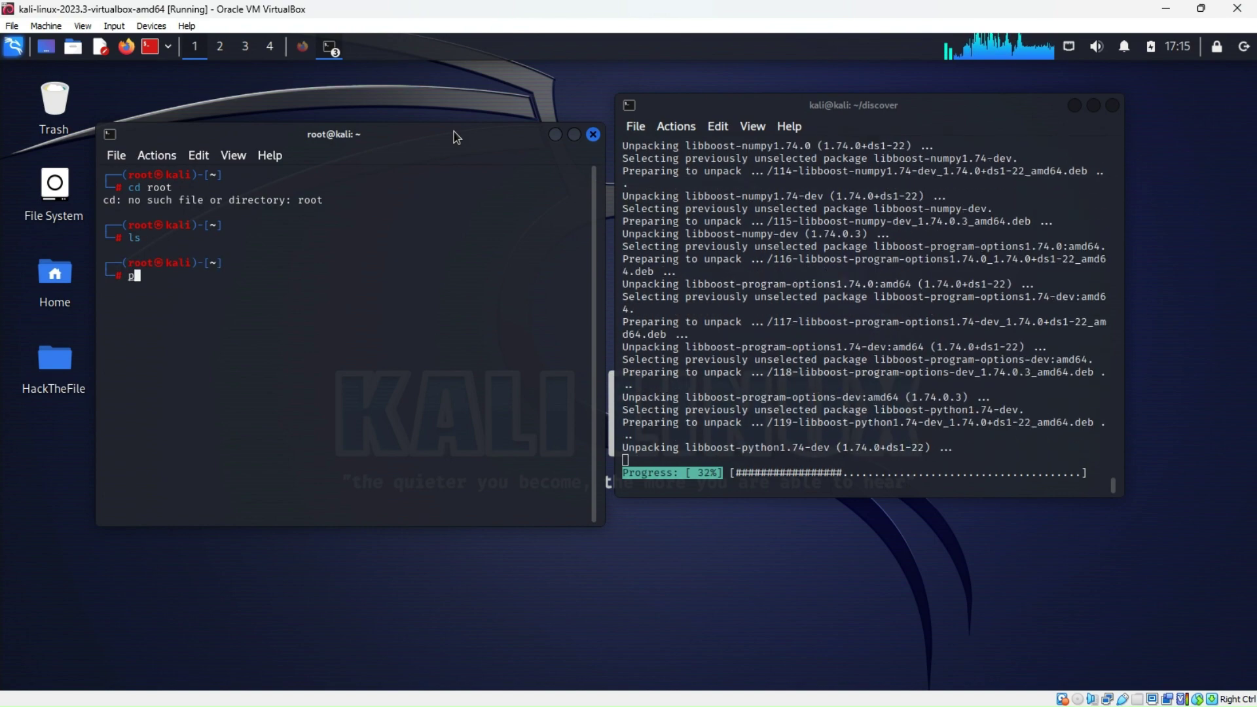
type("wd")
key("Return")
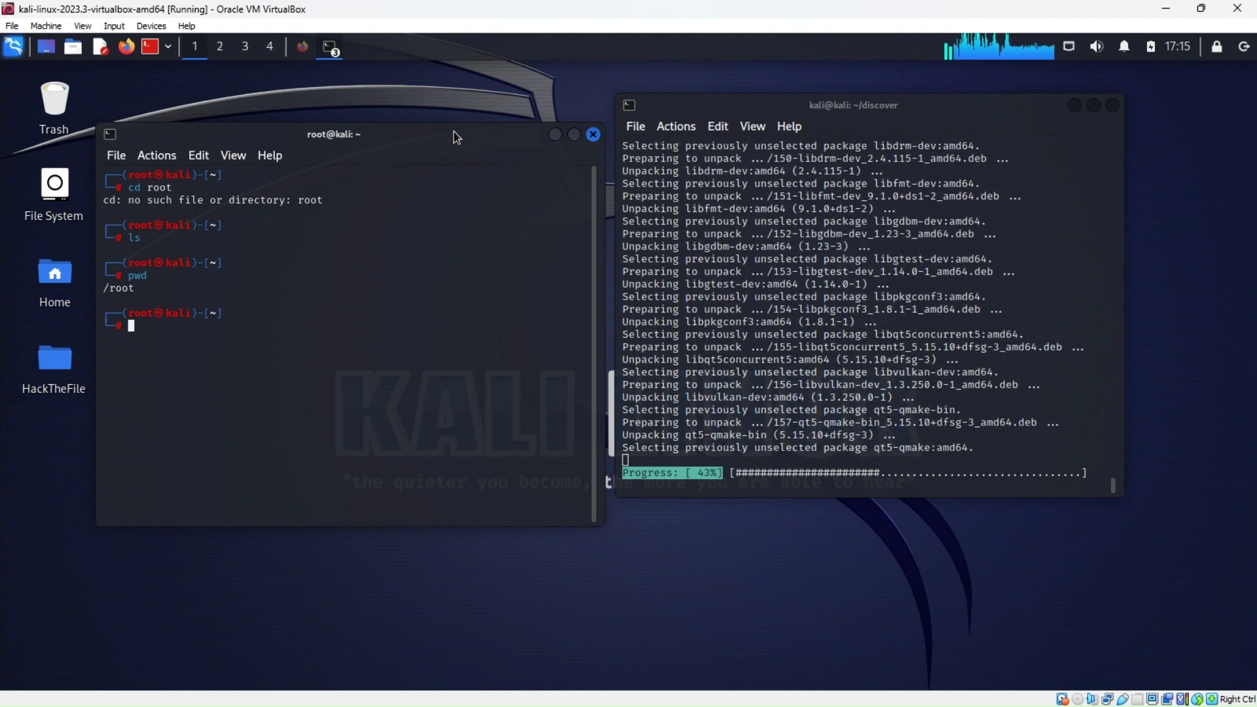
Reposition the root terminal, briefly open File System, and hide the ebook to reveal the desktop
left_click_drag(456, 137, 466, 265)
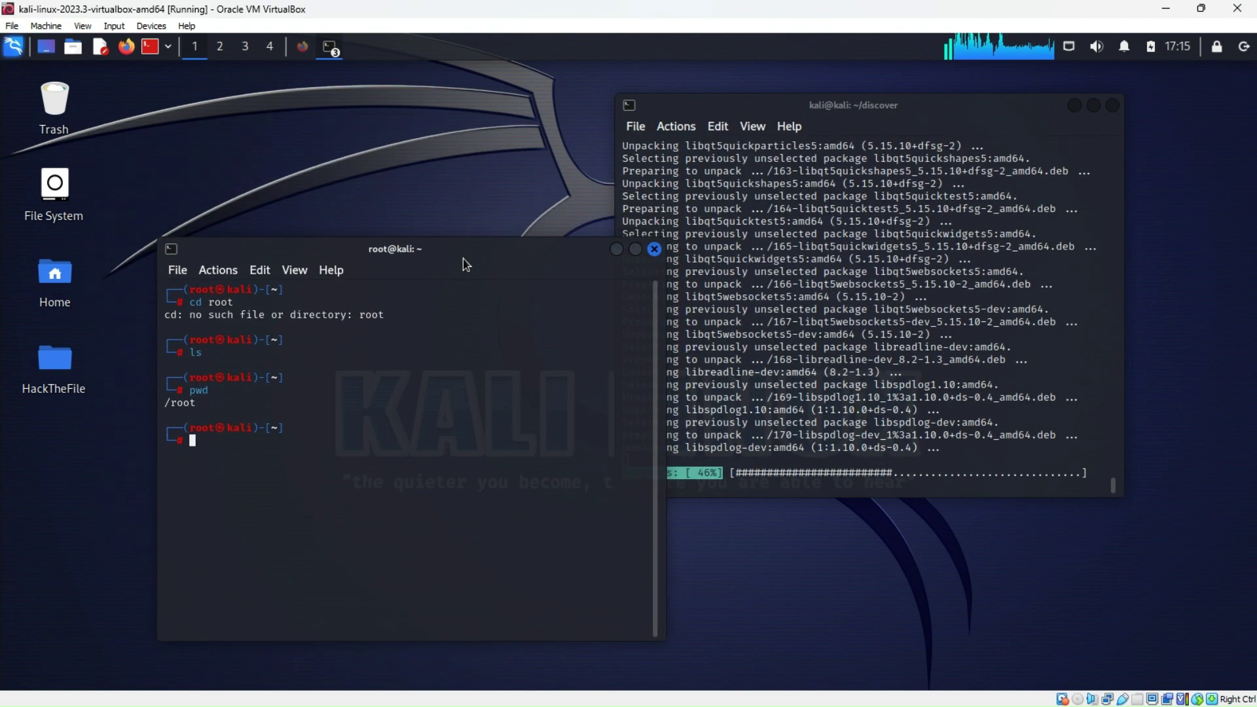
double_click(54, 187)
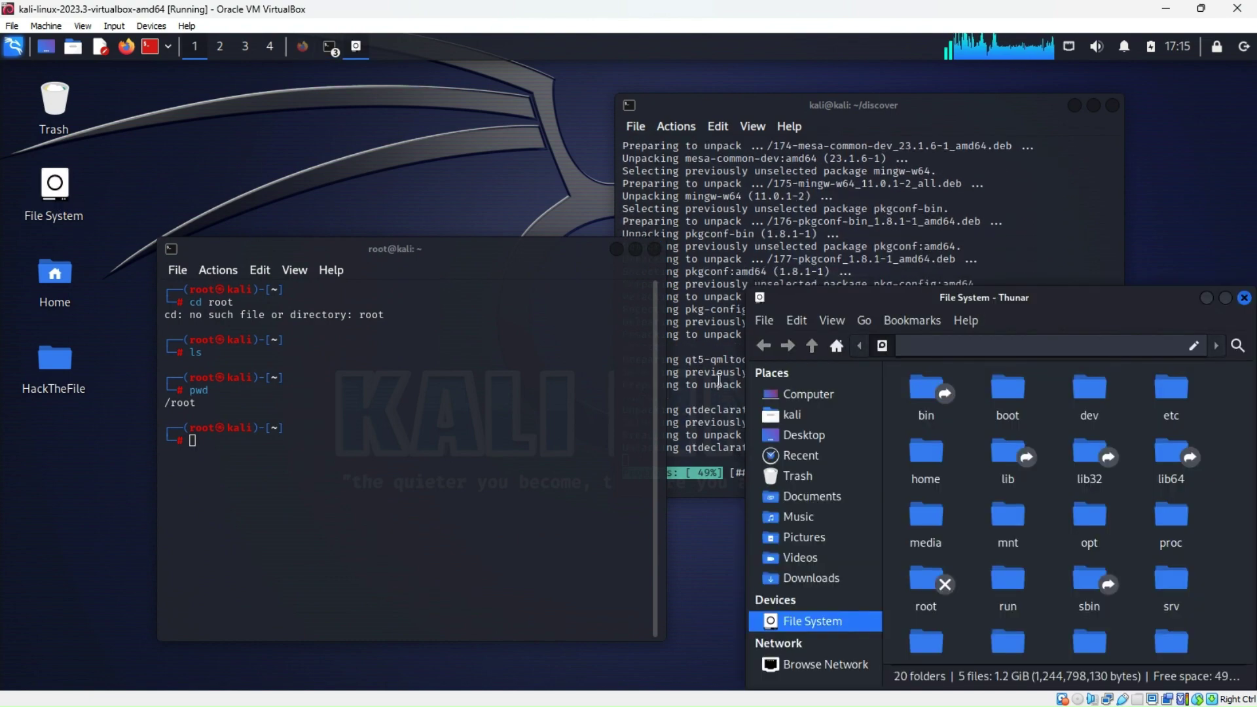
left_click(1244, 299)
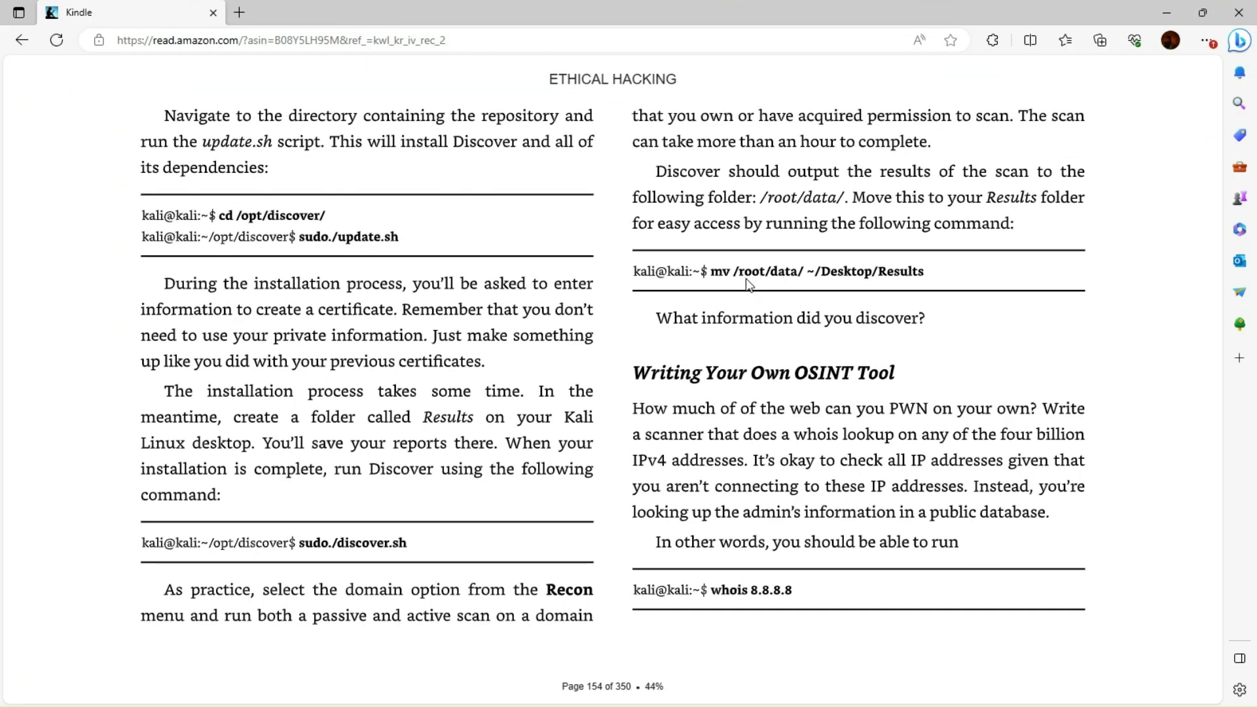
left_click(1169, 18)
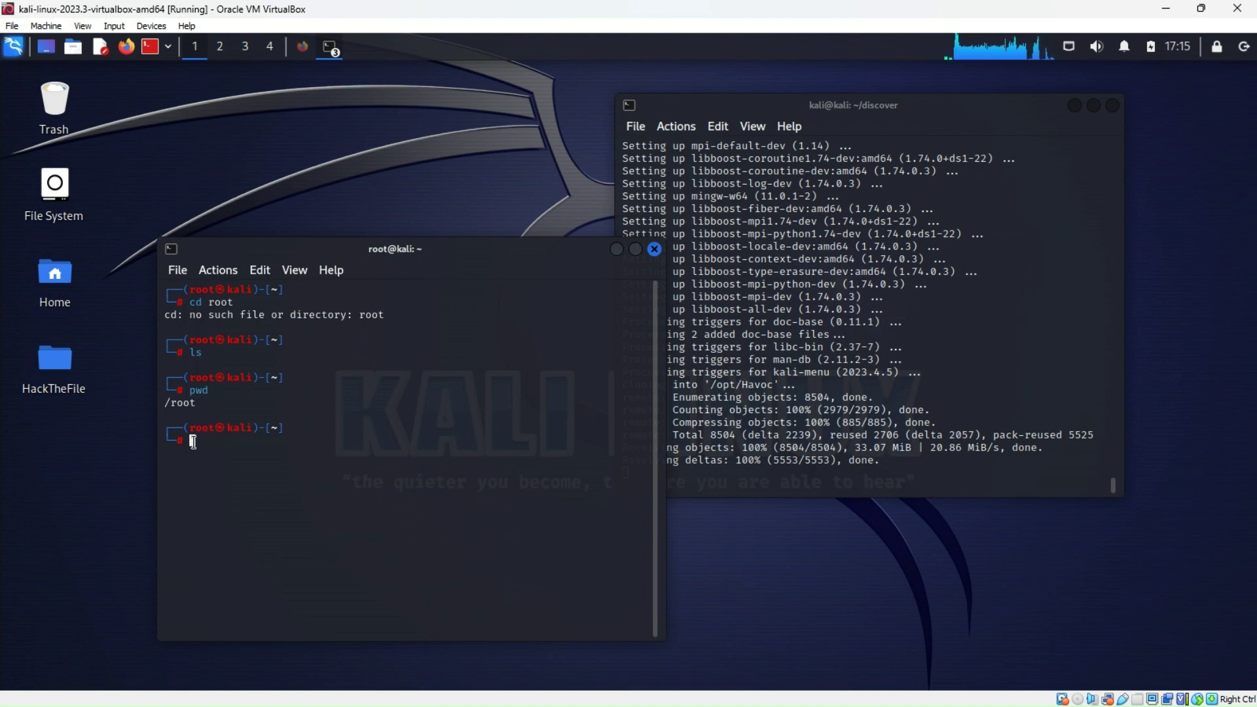
Try cd data and cd Data, list /root showing only a go folder, then close the root terminal
type("cd f")
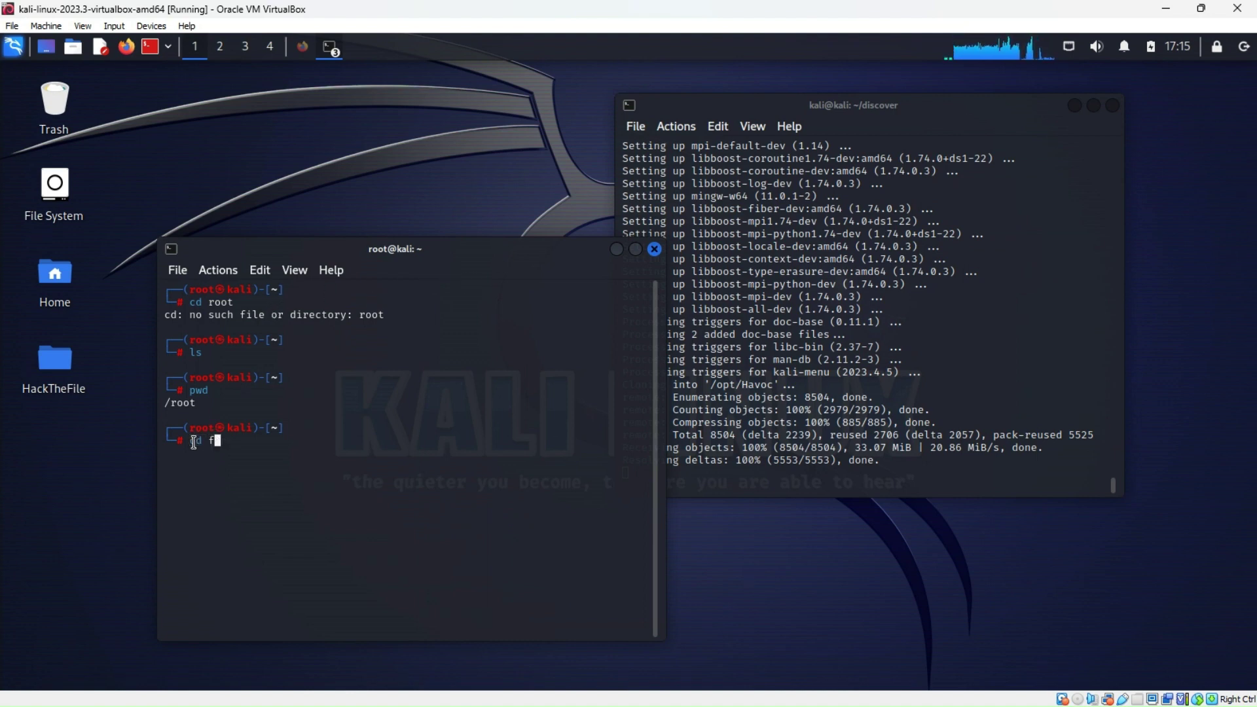
key("BackSpace")
type("data")
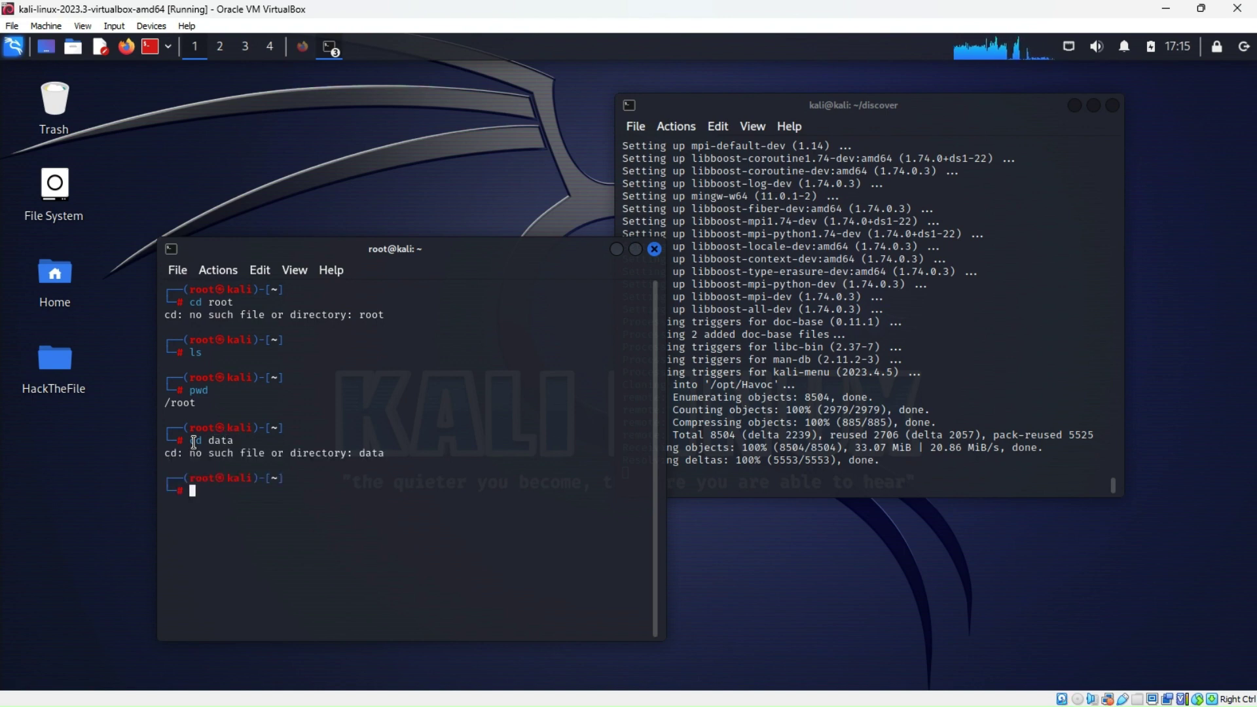
type("cd Data")
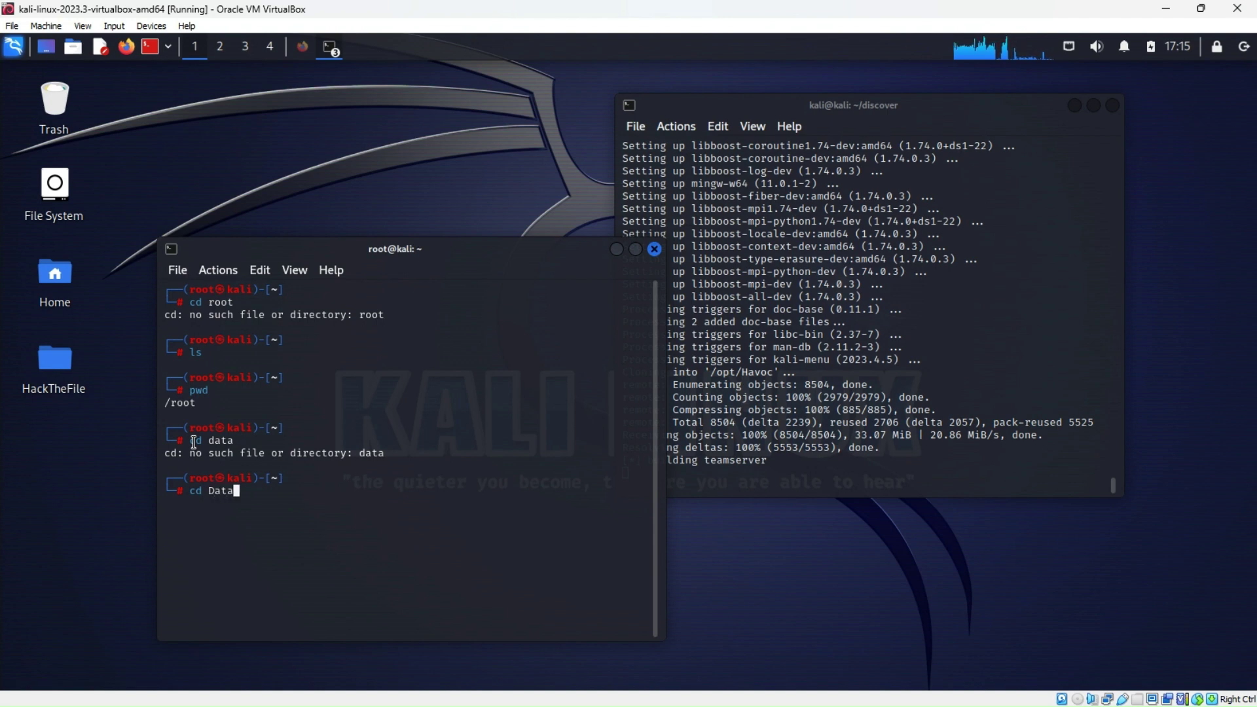
key("Return")
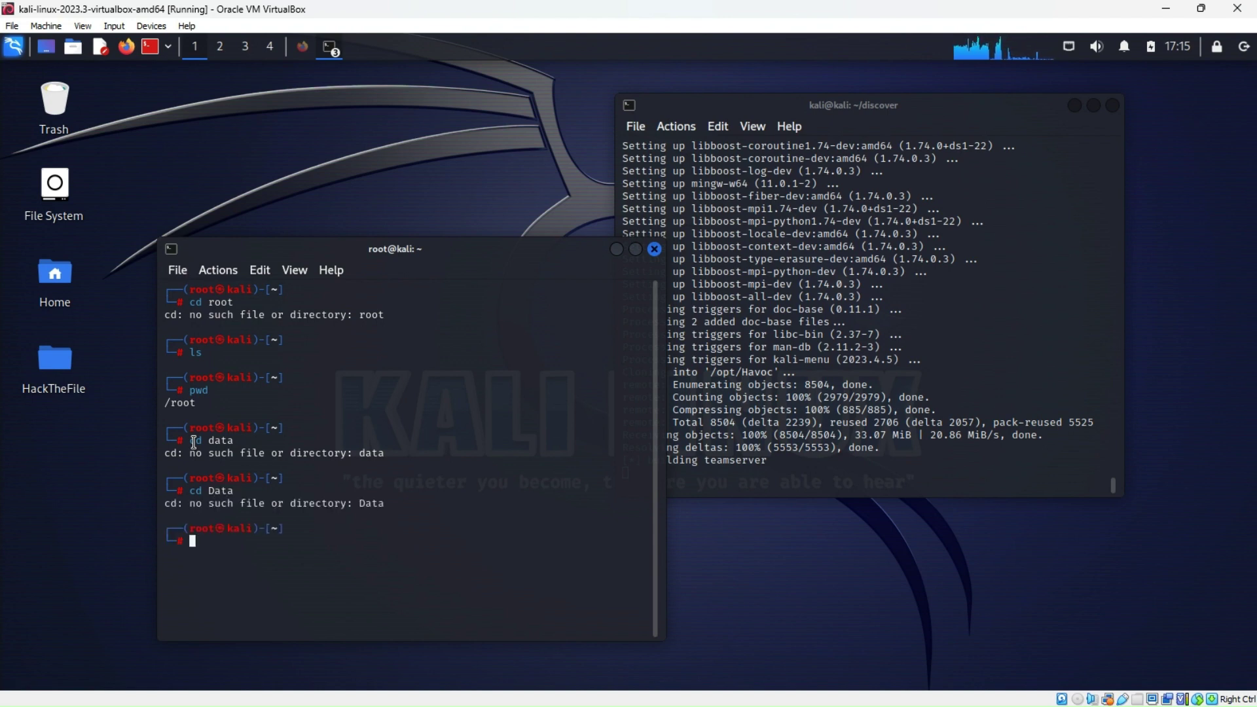
type("ls")
key("Return")
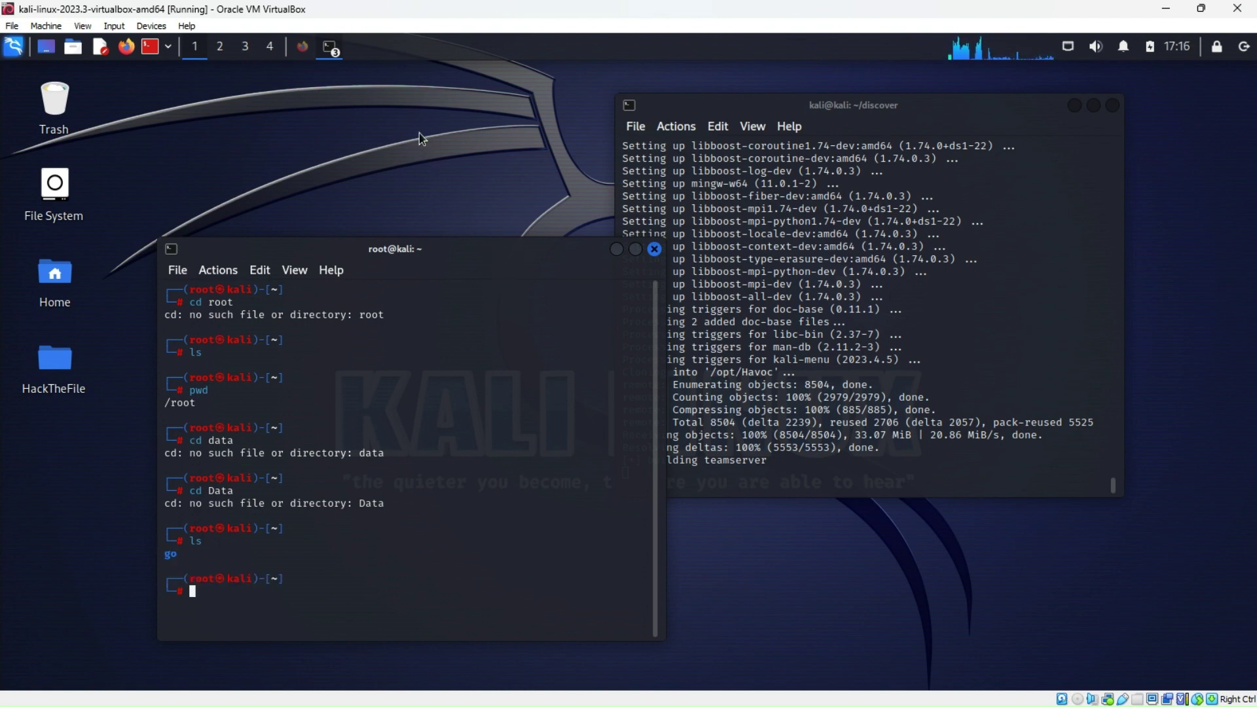
left_click(654, 248)
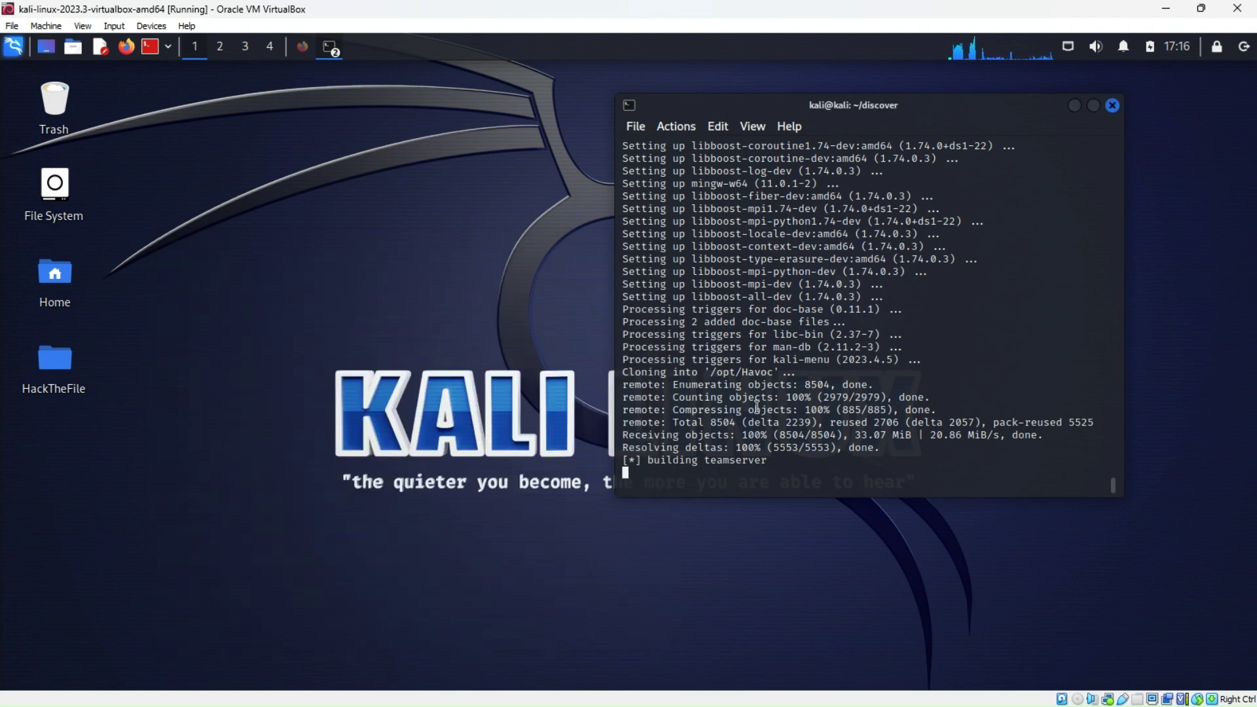
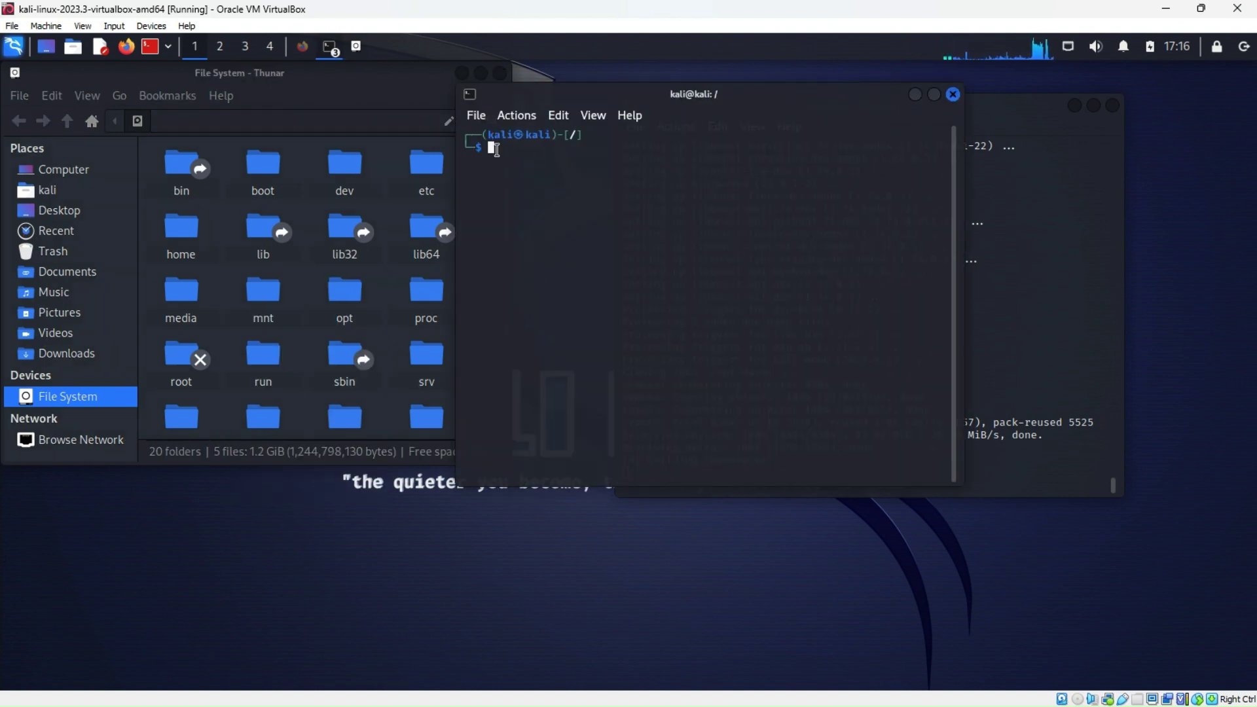
Run 'sudo cd root/data' and enter the sudo password; it fails as a shell built-in
type("sudo cd")
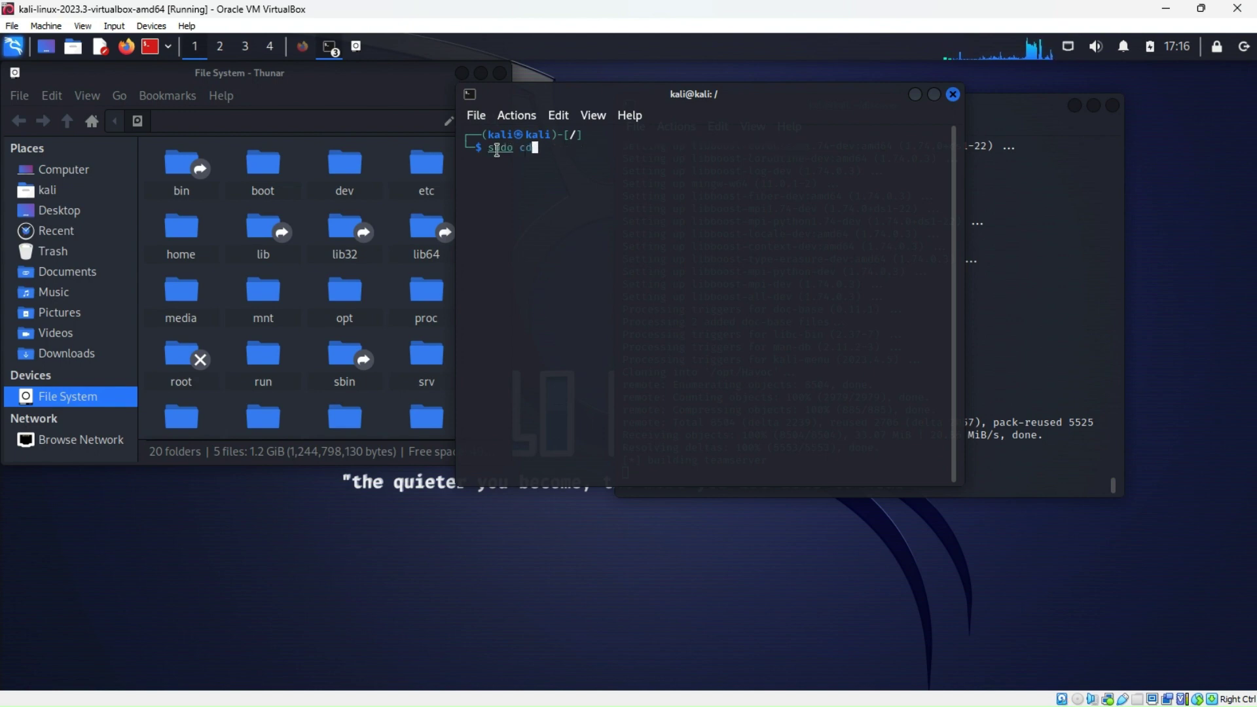
type(" root/data")
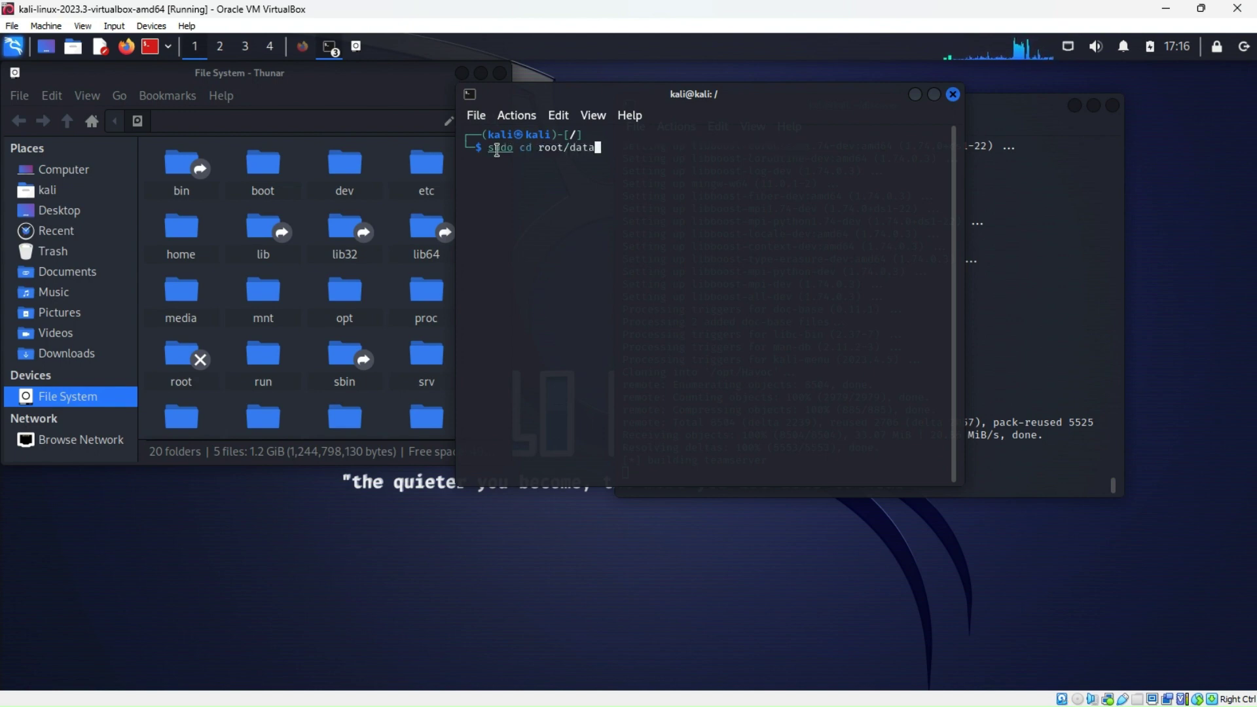
key("Return")
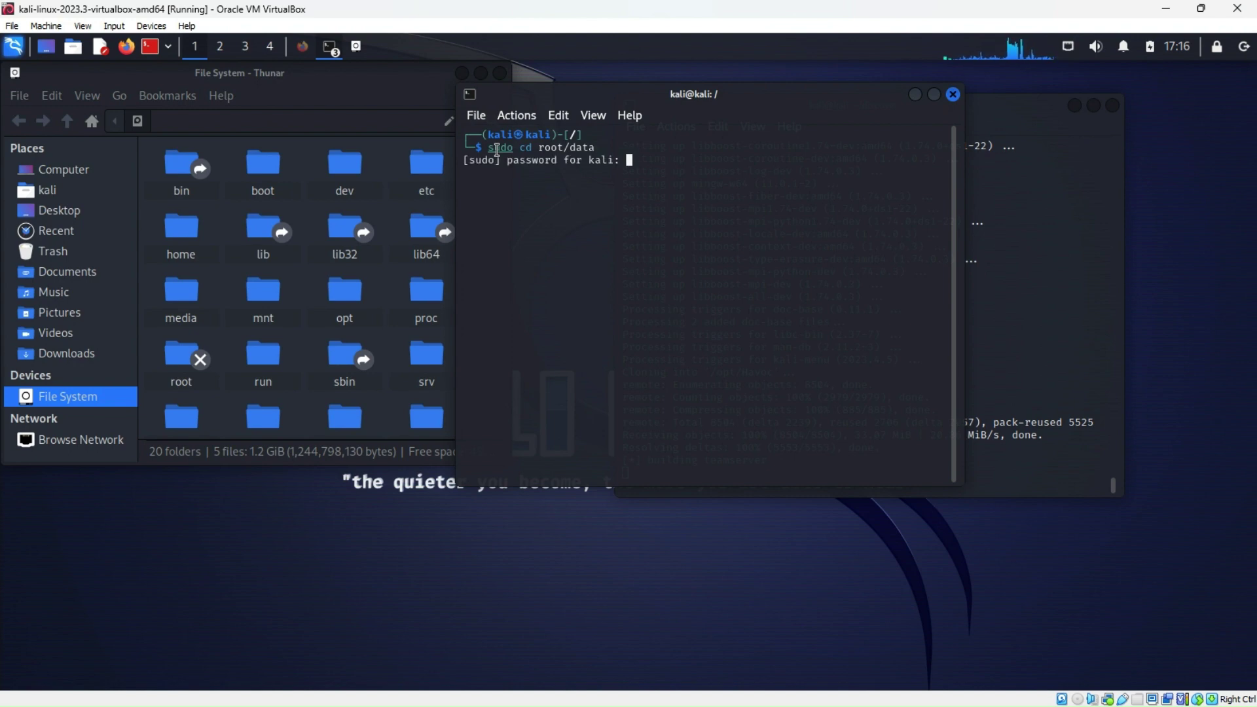
key("Return")
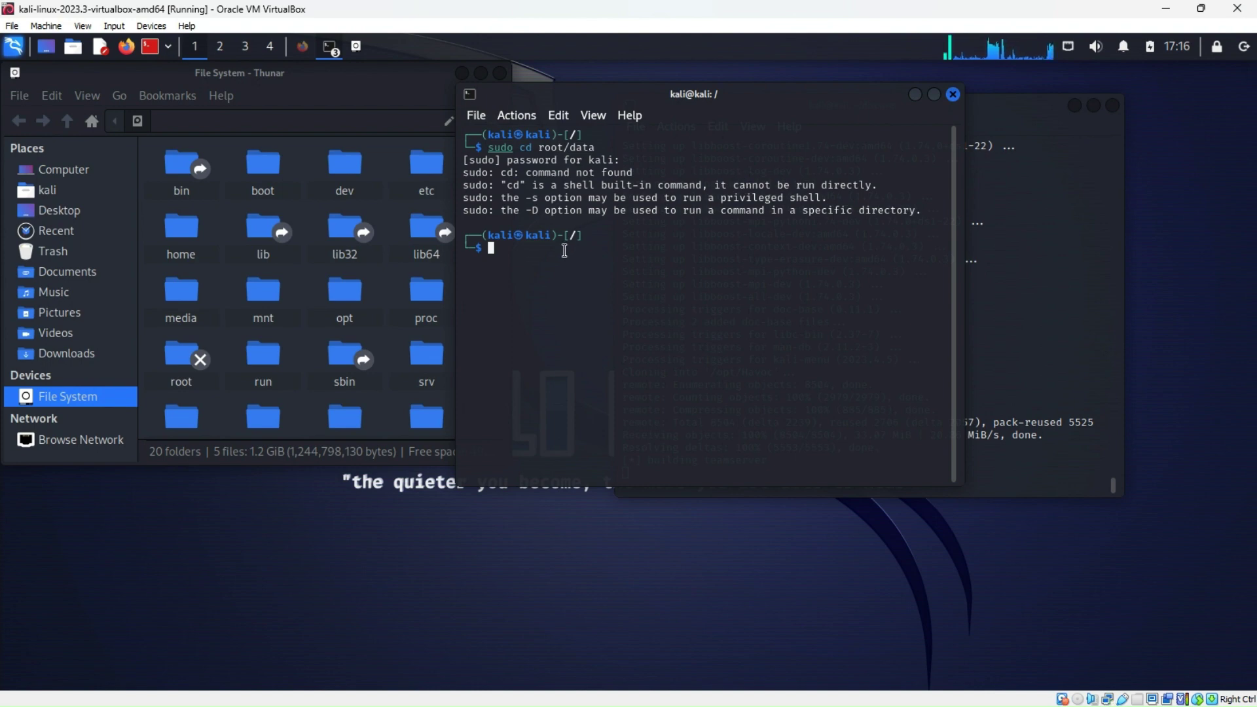
Retry as 'sudo cd root', which also fails, then strip 'cd root' from the recalled command
key("Up")
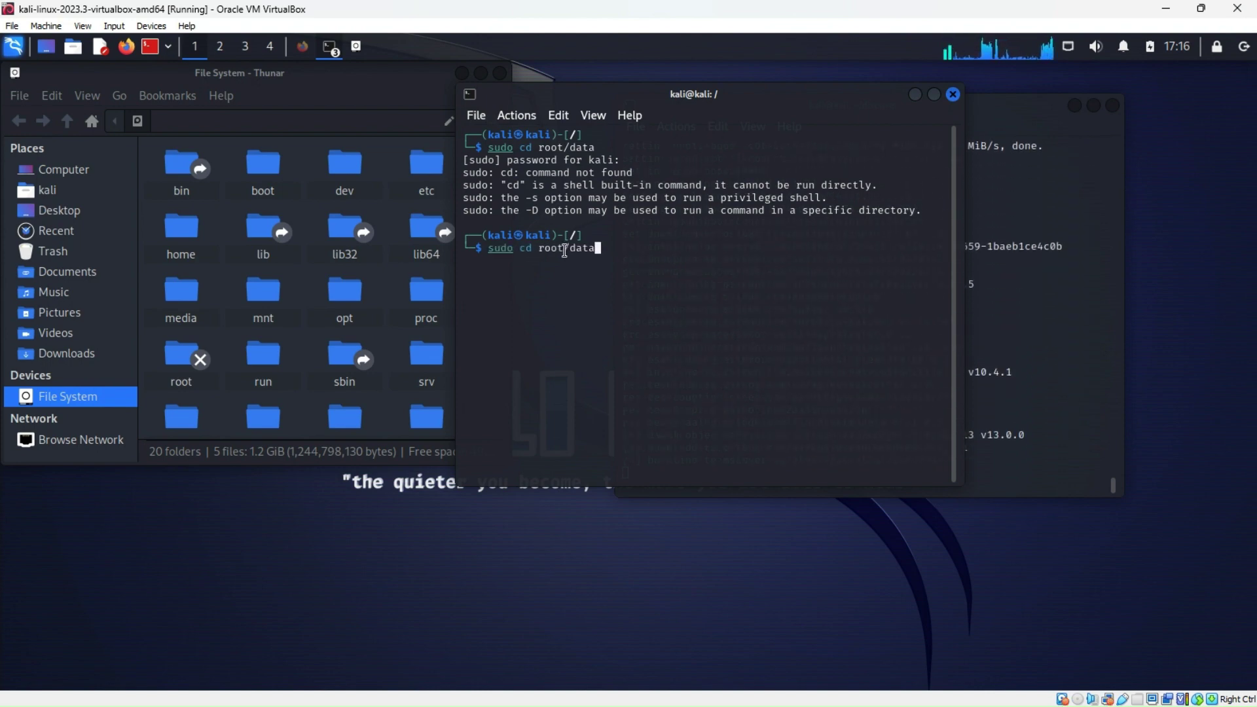
key("BackSpace")
key("BackSpace")
key("BackSpace")
key("BackSpace")
key("BackSpace")
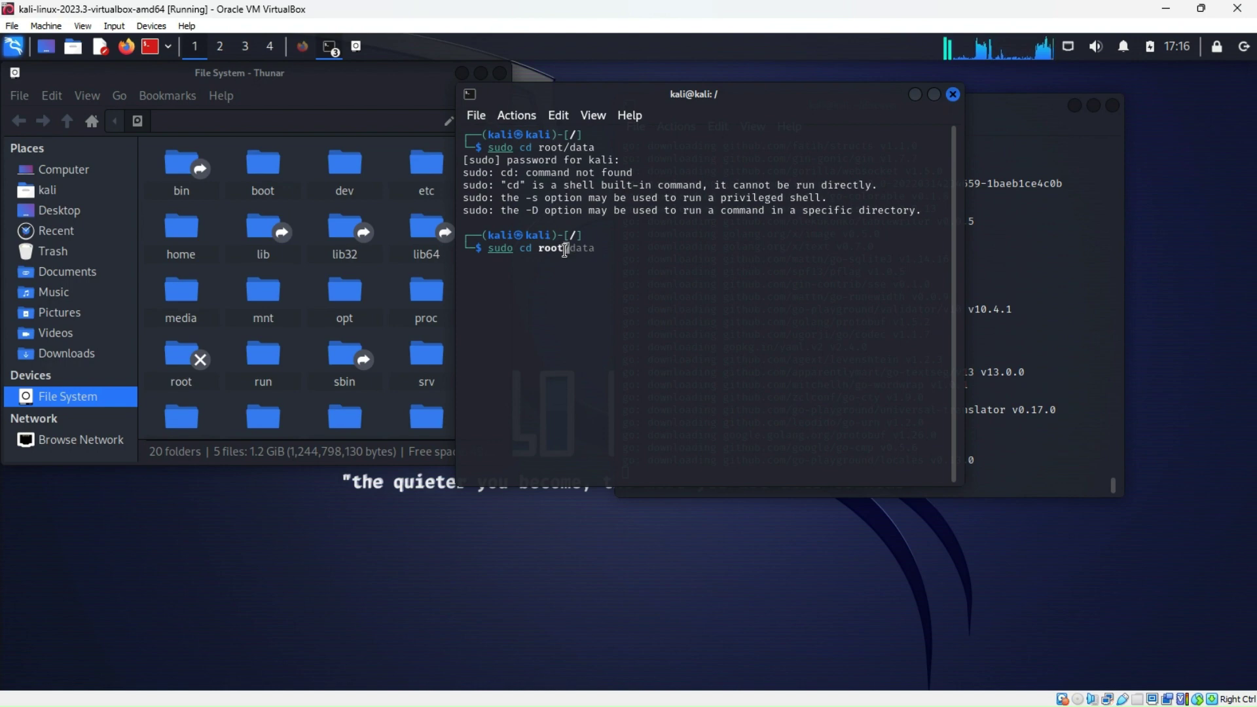
key("Return")
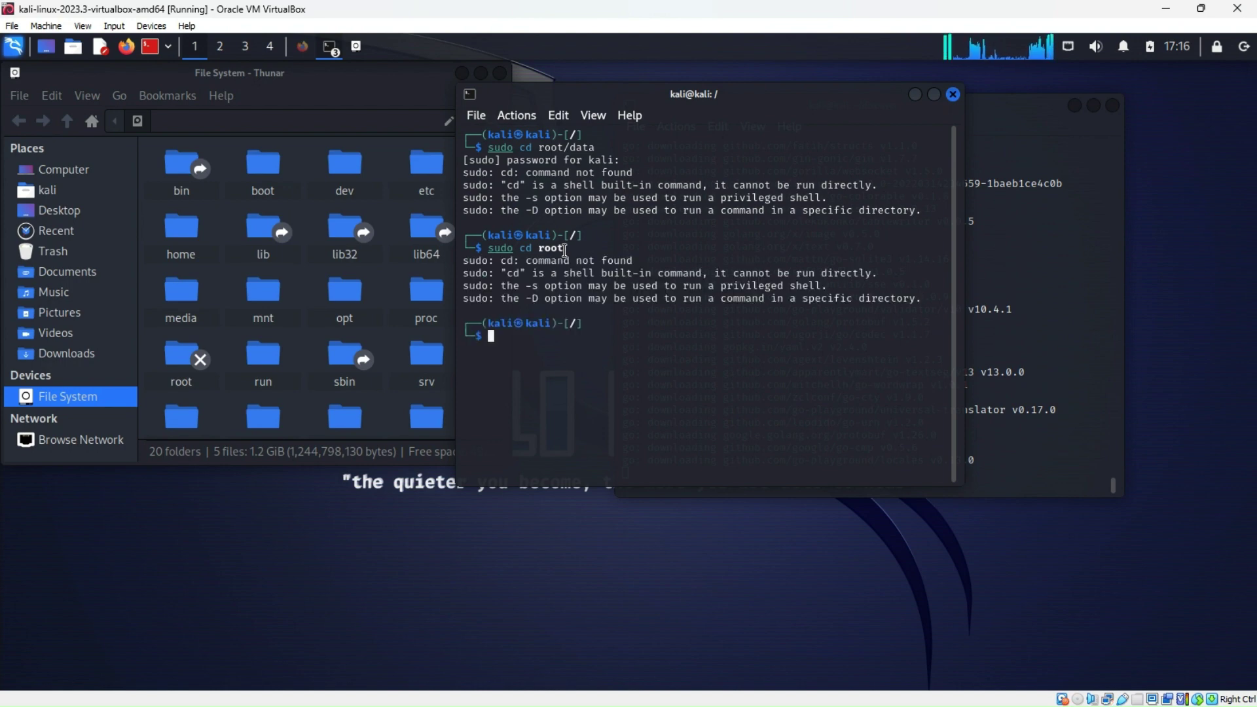
key("Up")
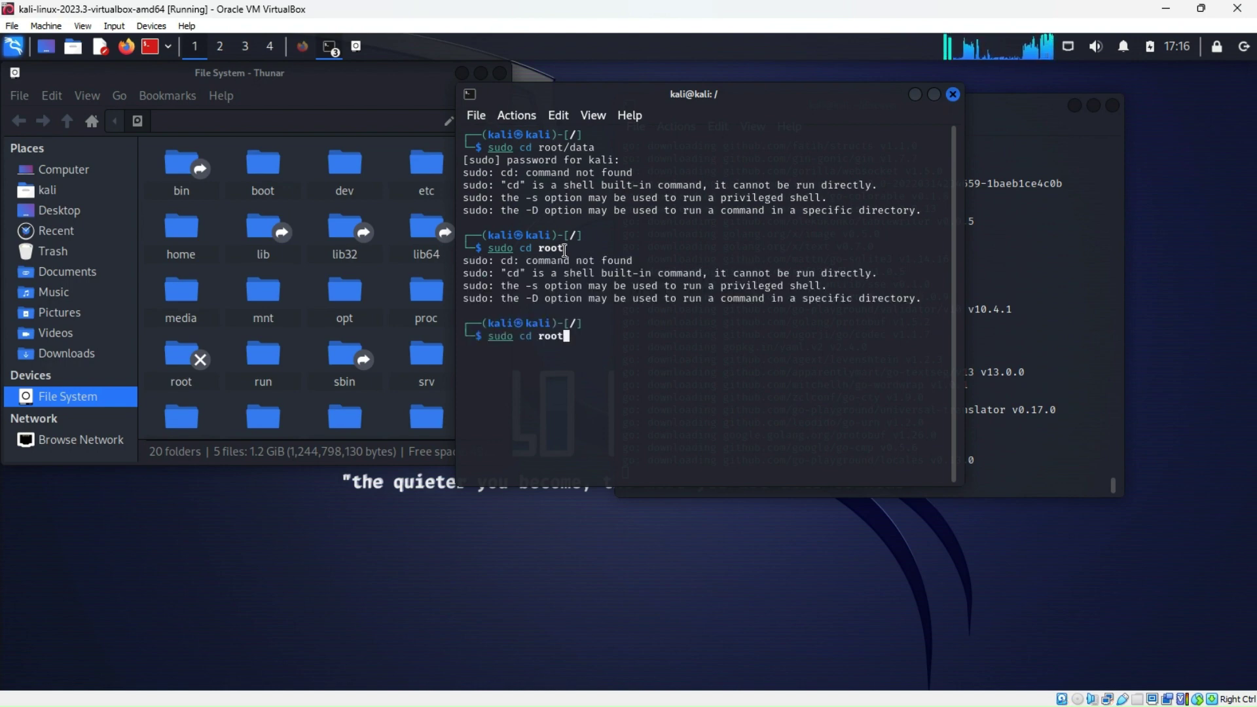
key("Left")
key("Left")
key("Left")
key("Left")
key("Left")
key("Left")
key("Left")
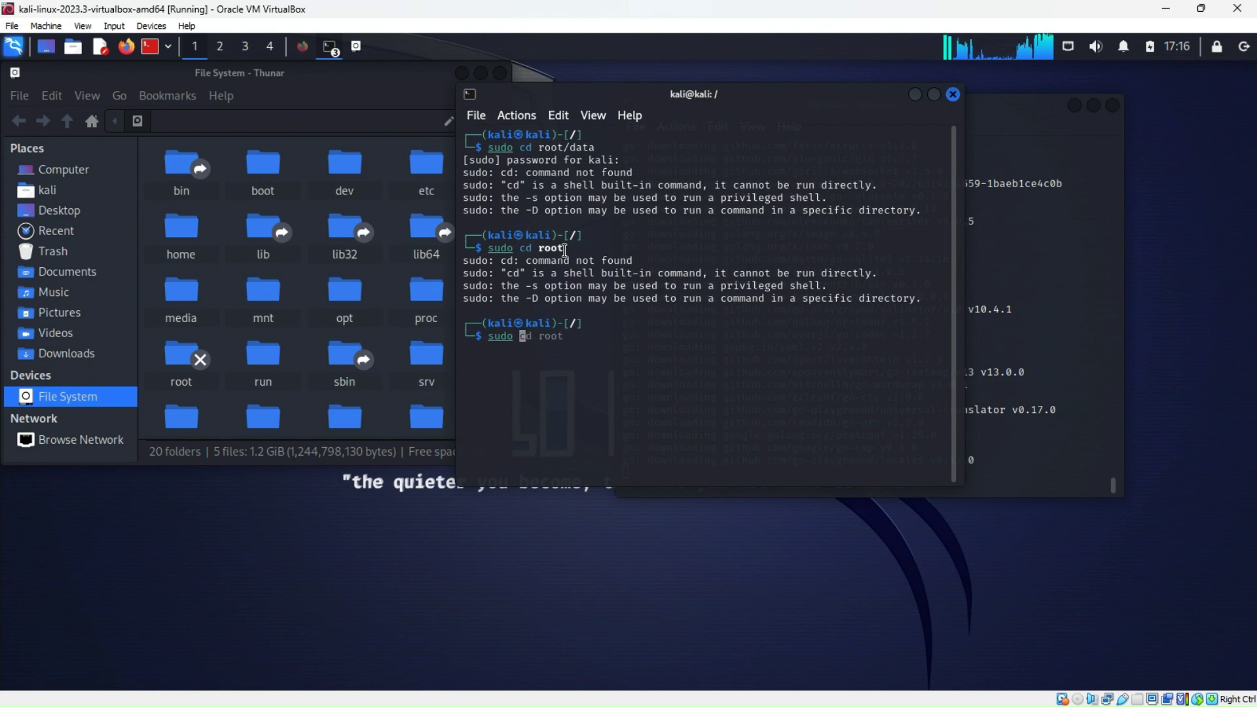
key("Delete")
key("Delete")
key("Delete")
key("Delete")
key("Delete")
key("Delete")
key("Delete")
List the filesystem root with 'sudo ls' and copy the 'root' entry from the listing
type("ls")
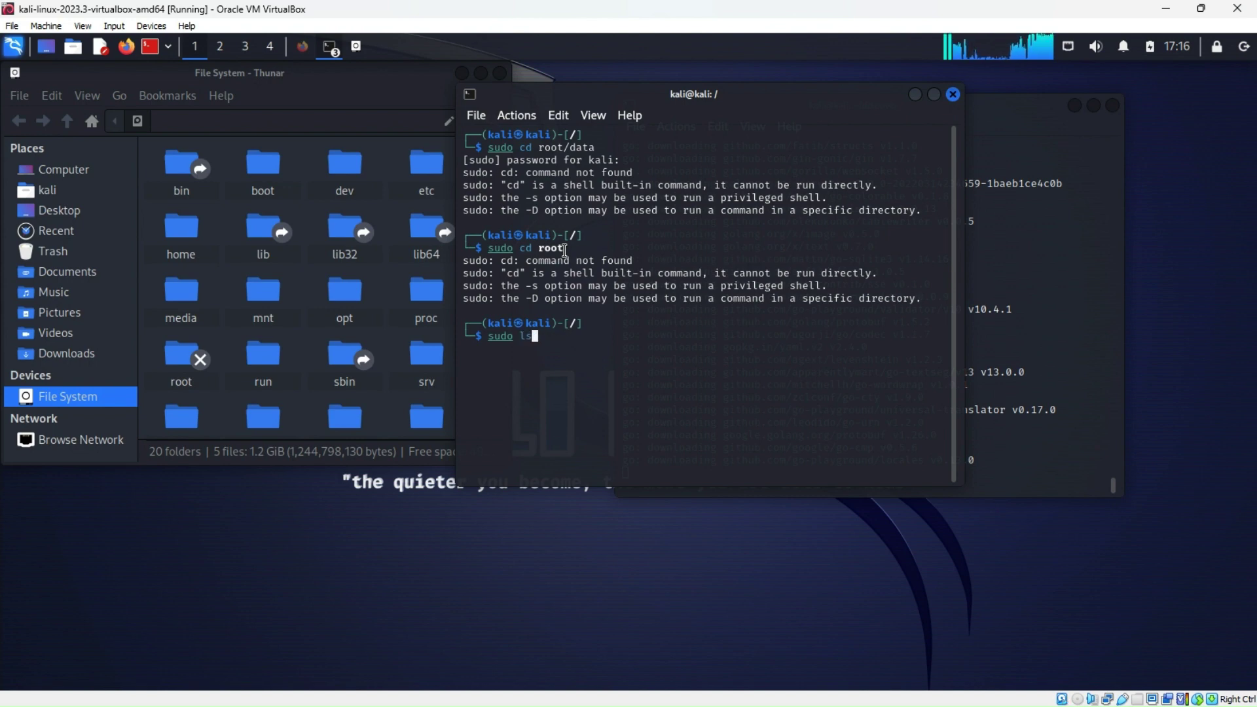
key("Return")
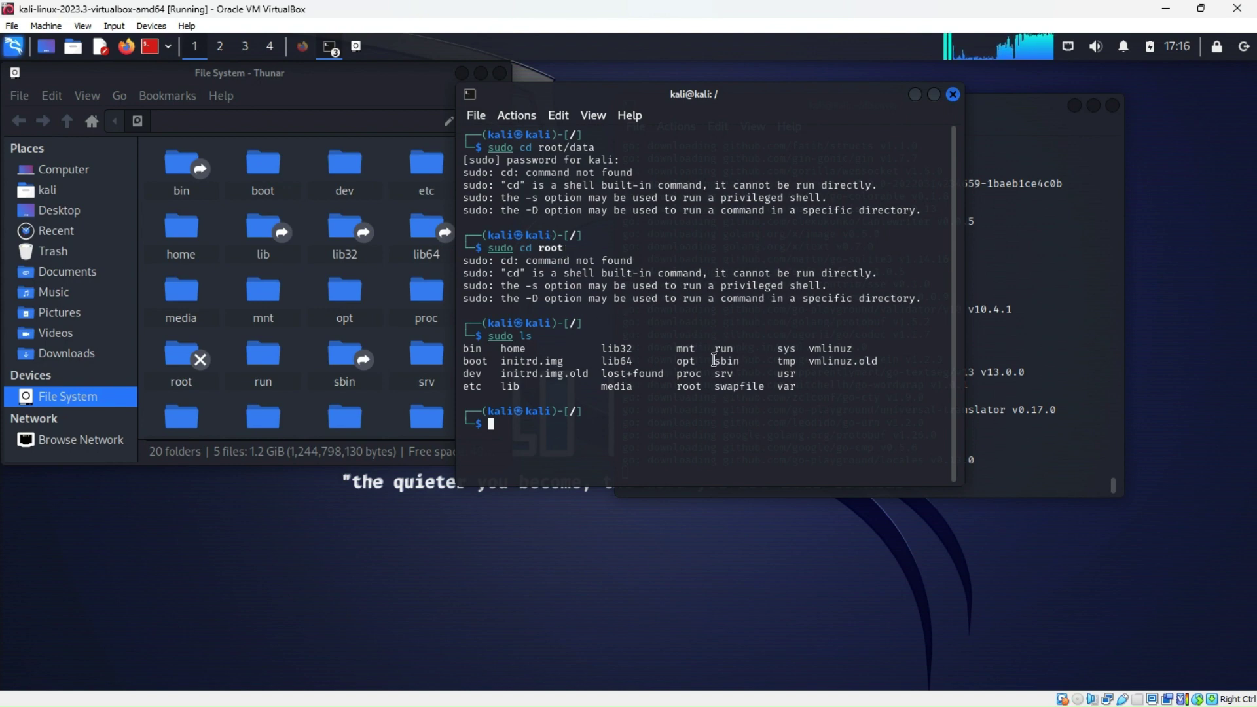
left_click_drag(703, 387, 681, 388)
right_click(689, 386)
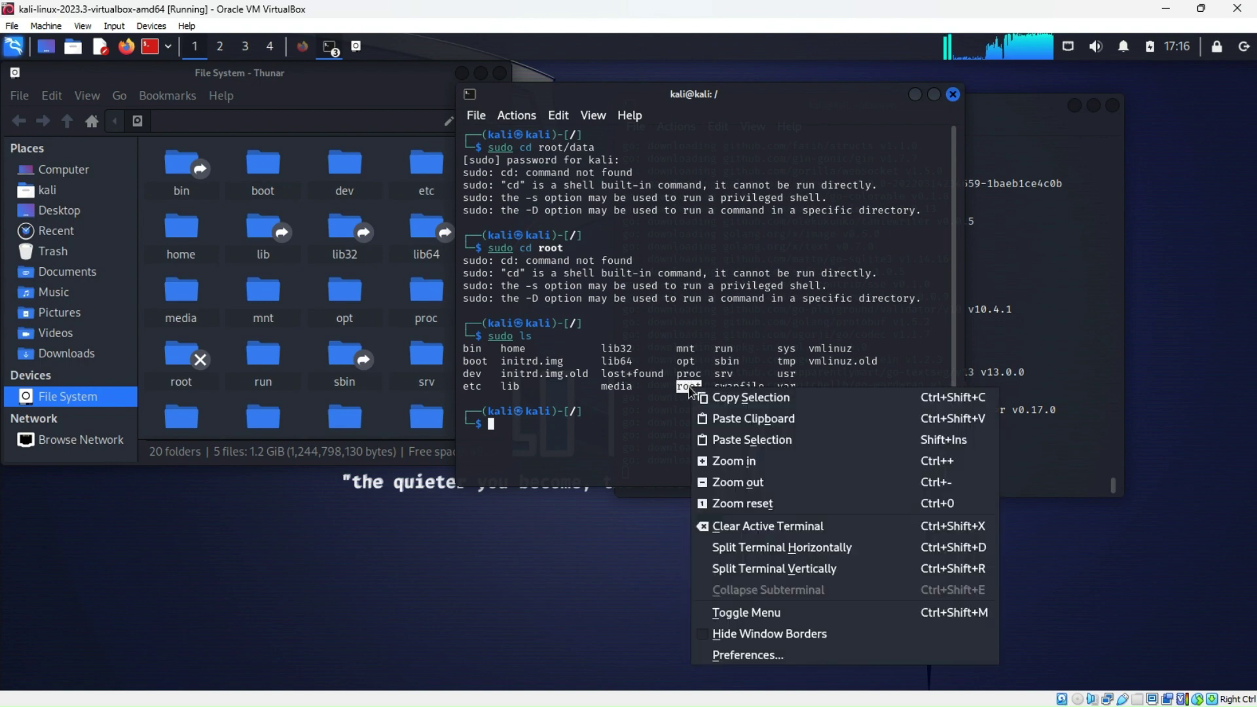
left_click(730, 397)
left_click(496, 425)
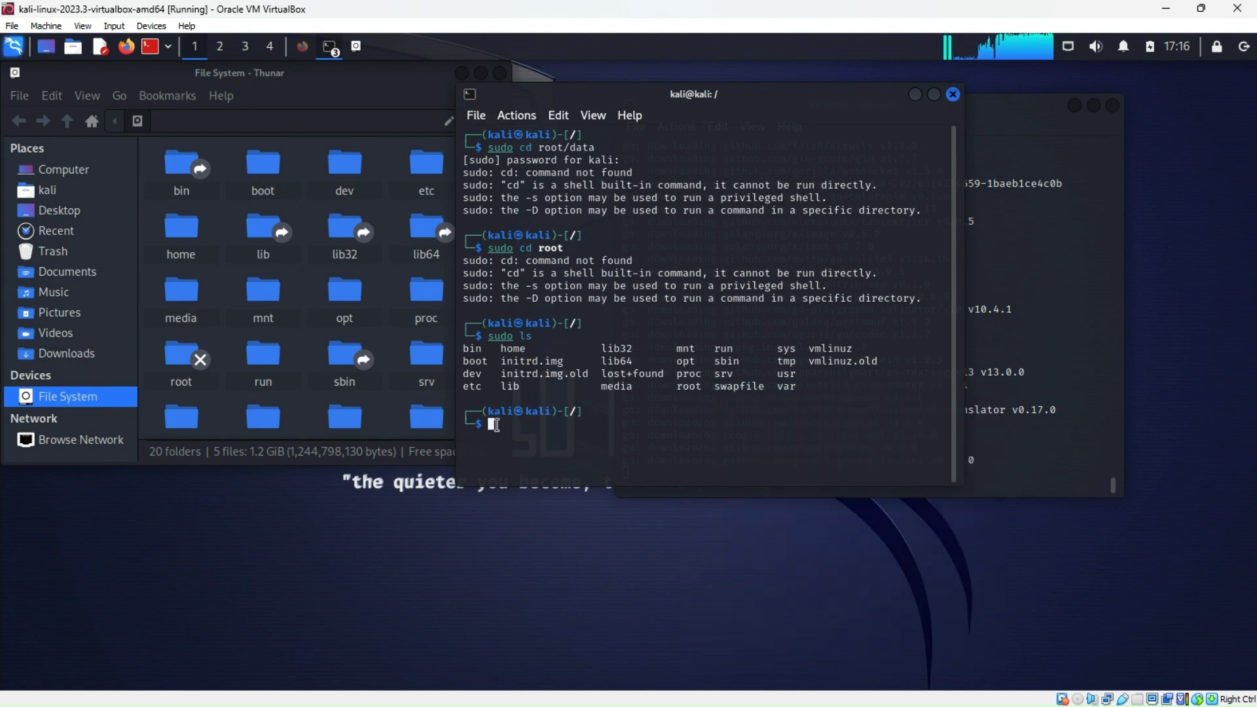
Build 'sudo cd root' with the pasted word and run it; it fails again as a built-in
key("Up")
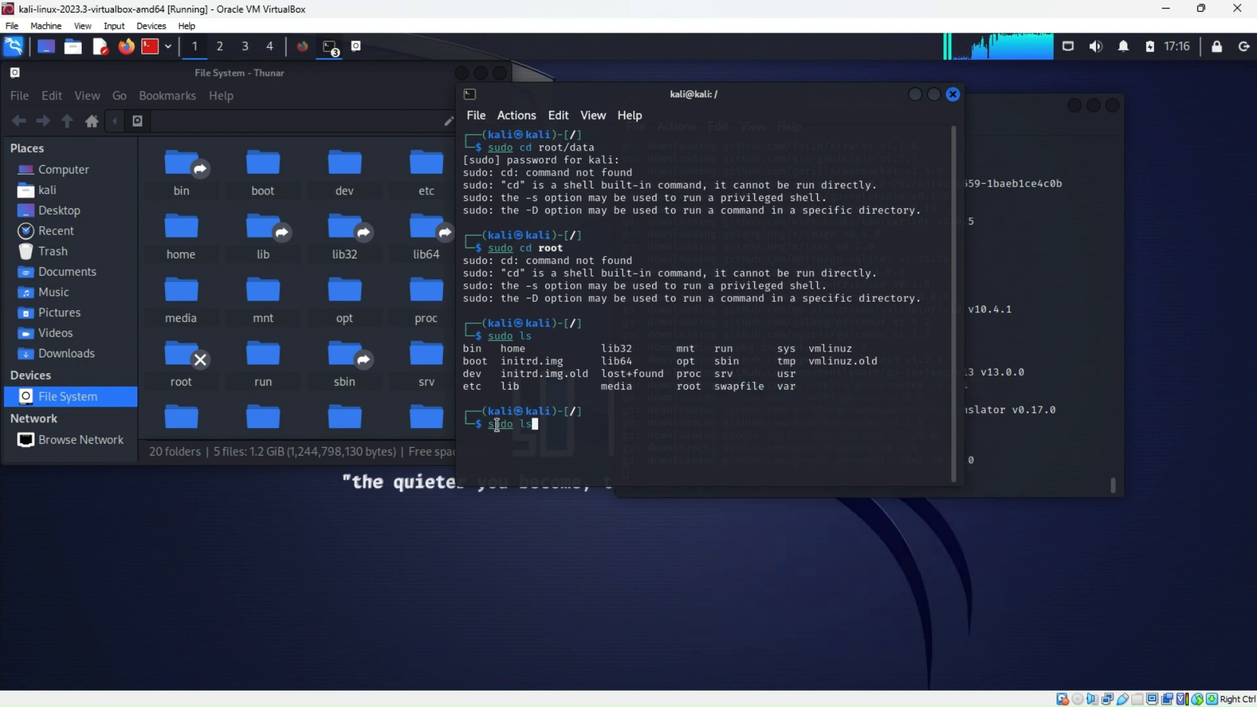
key("BackSpace")
key("BackSpace")
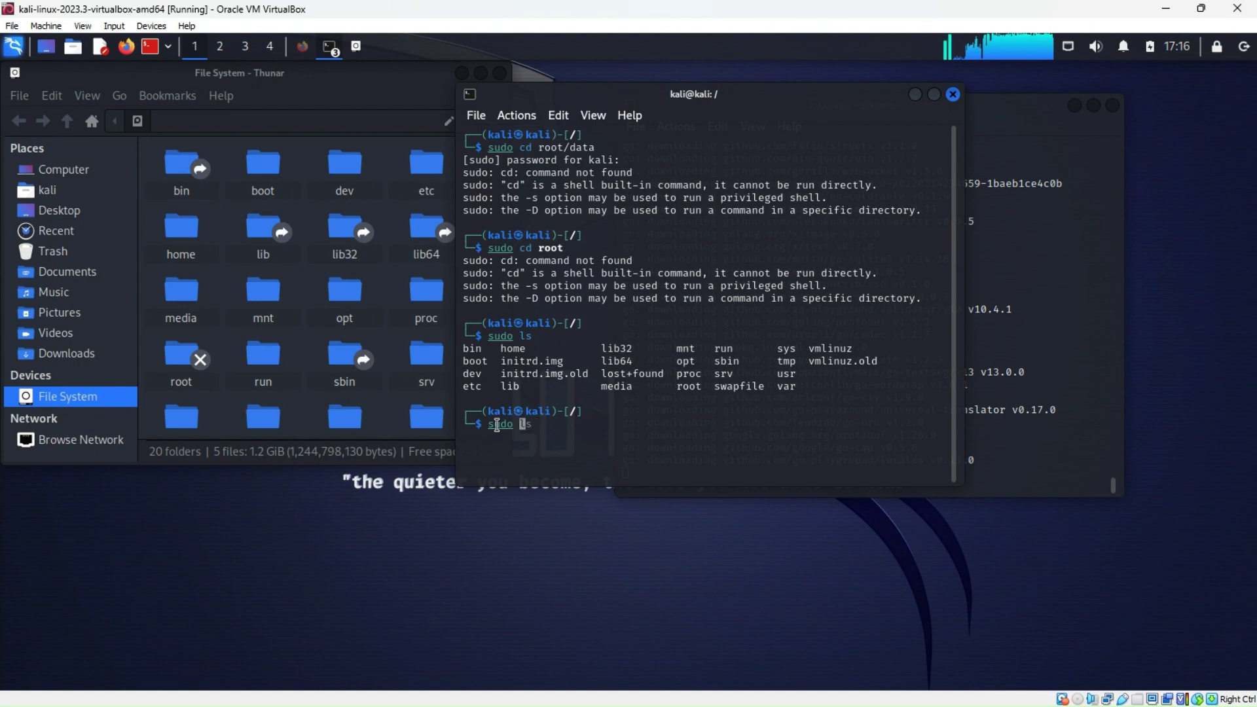
type("cd")
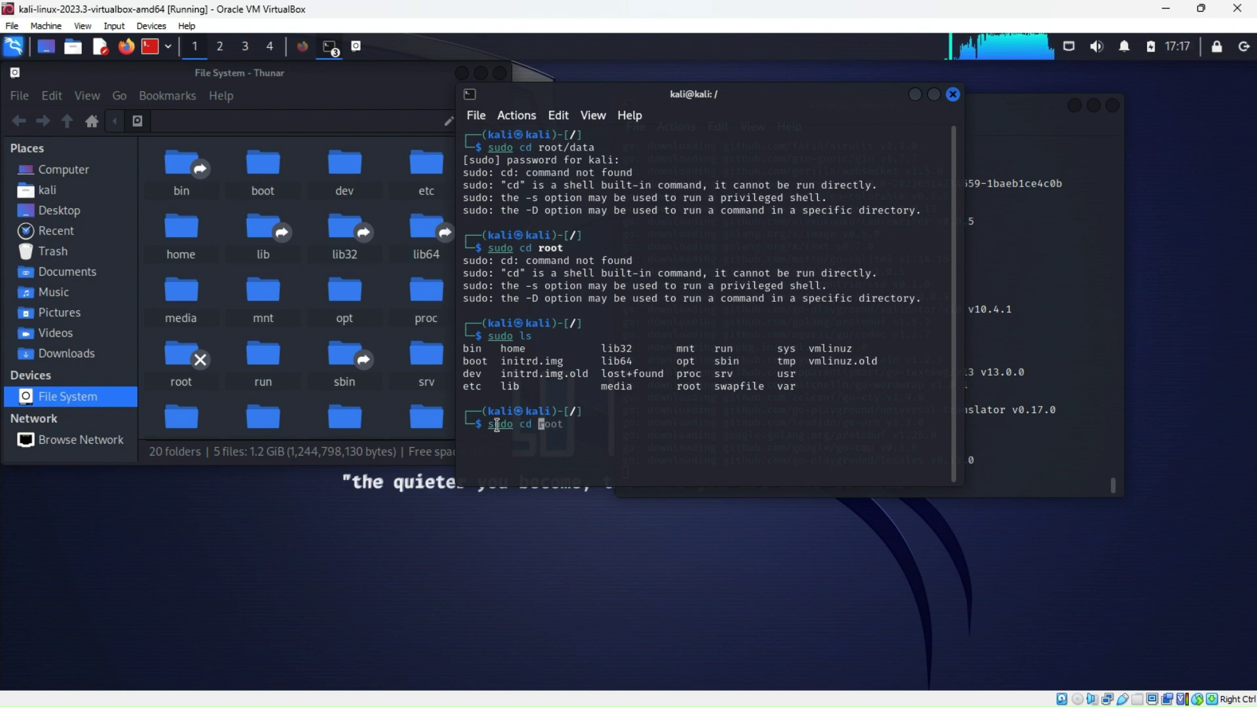
right_click(541, 423)
left_click(592, 203)
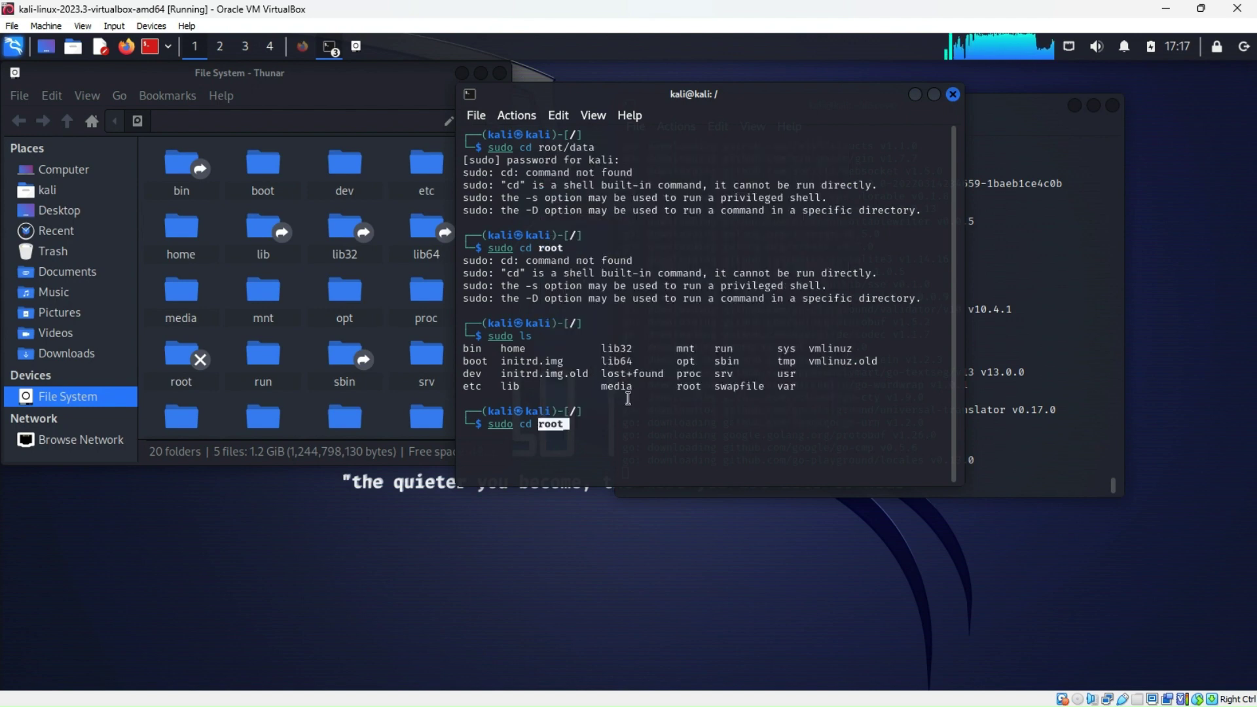
key("Return")
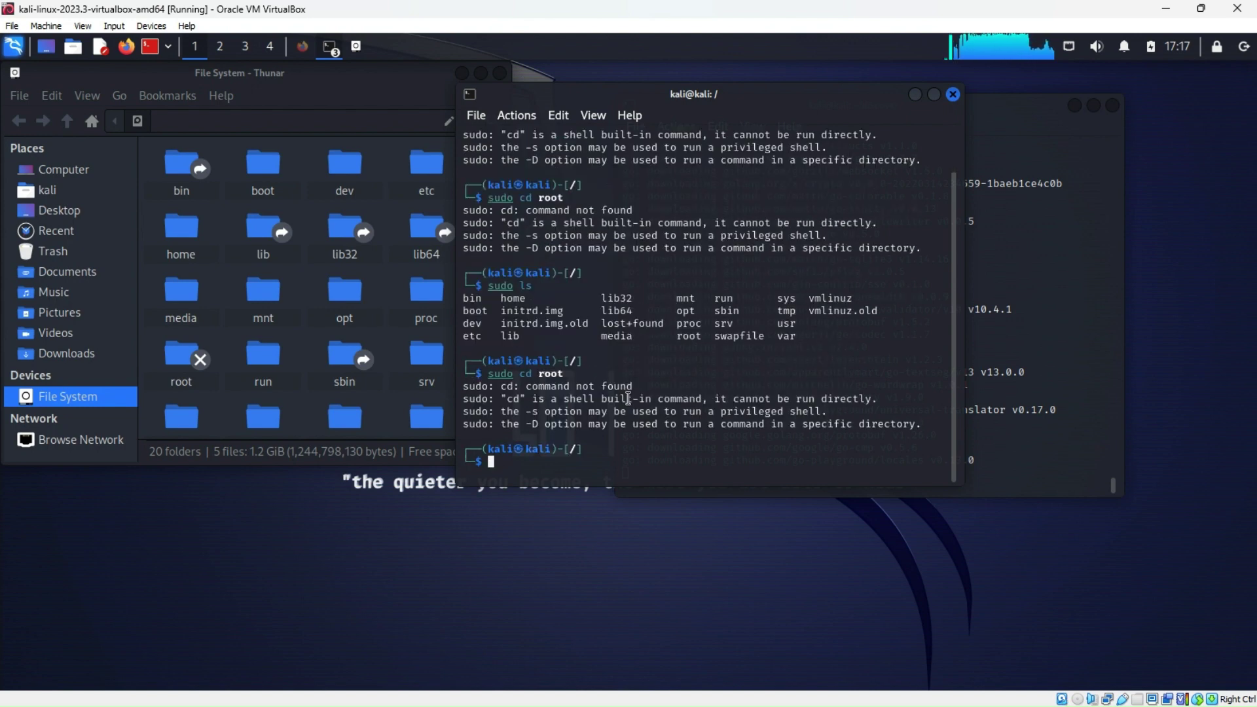
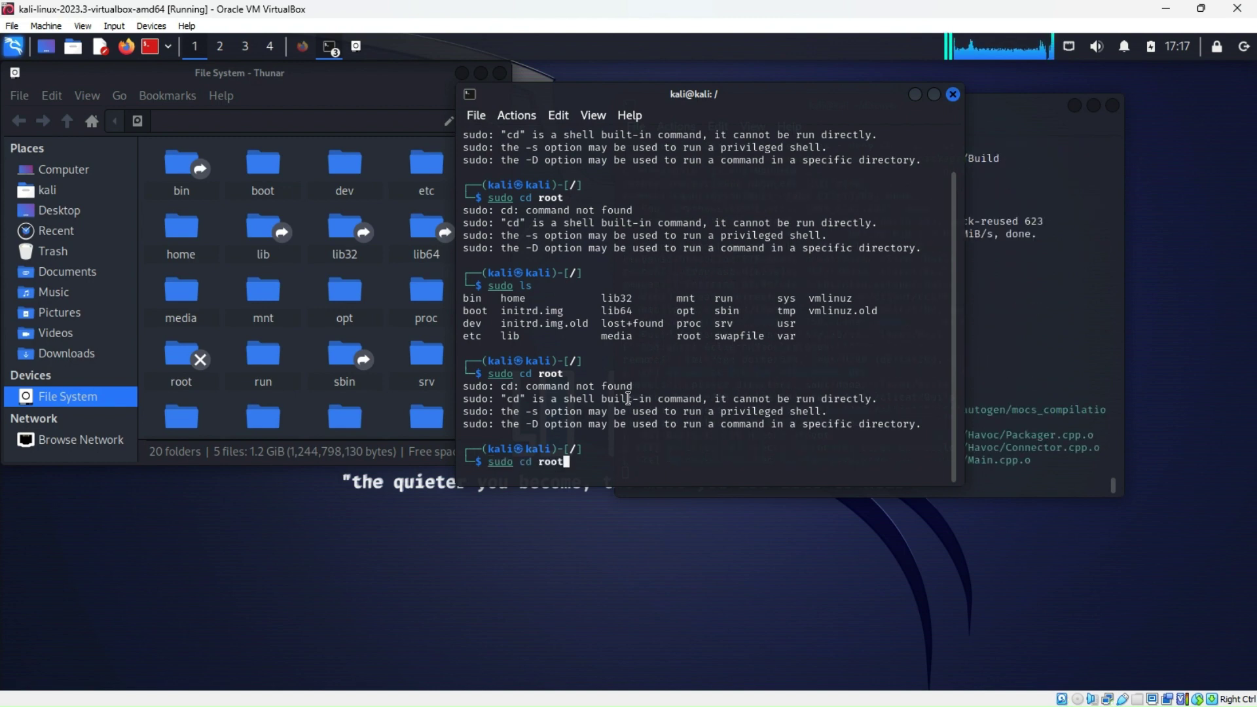
Edit the pending command to read sudo cd /root, targeting the absolute path
key("Left")
key("Left")
key("Left")
key("Left")
type("/")
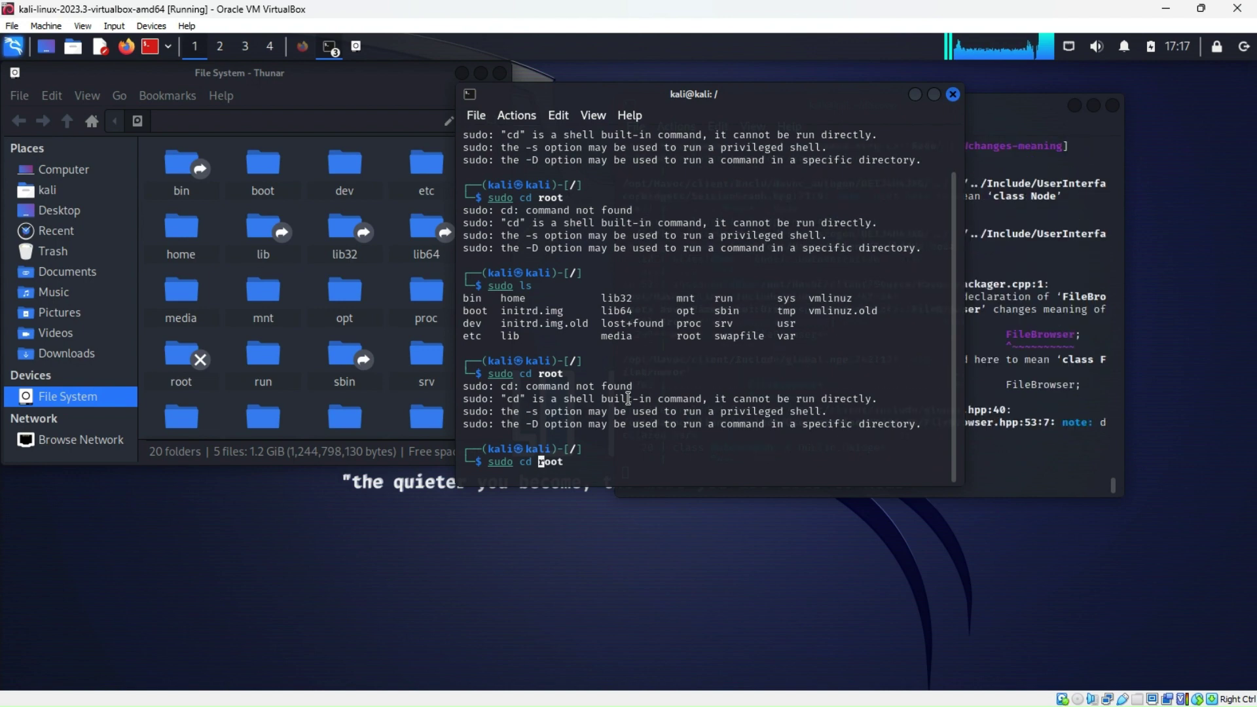
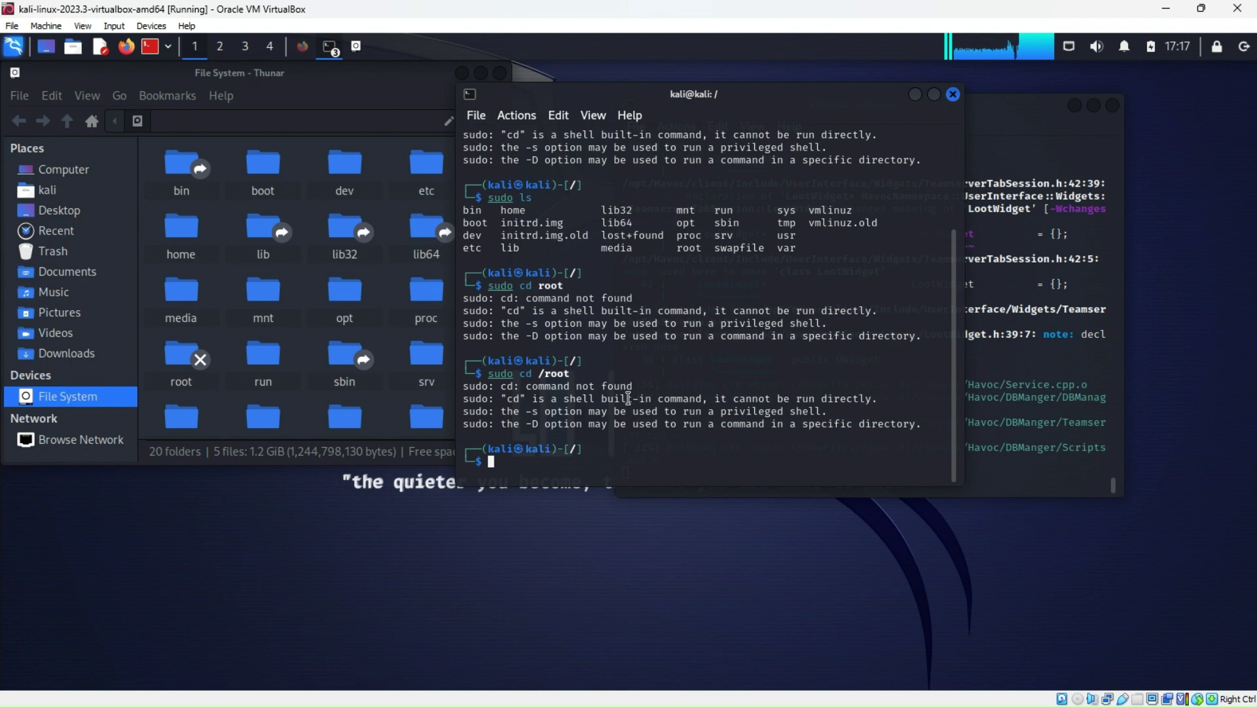
Run pwd to confirm the shell is still at the root directory /
type("pwd")
key("Return")
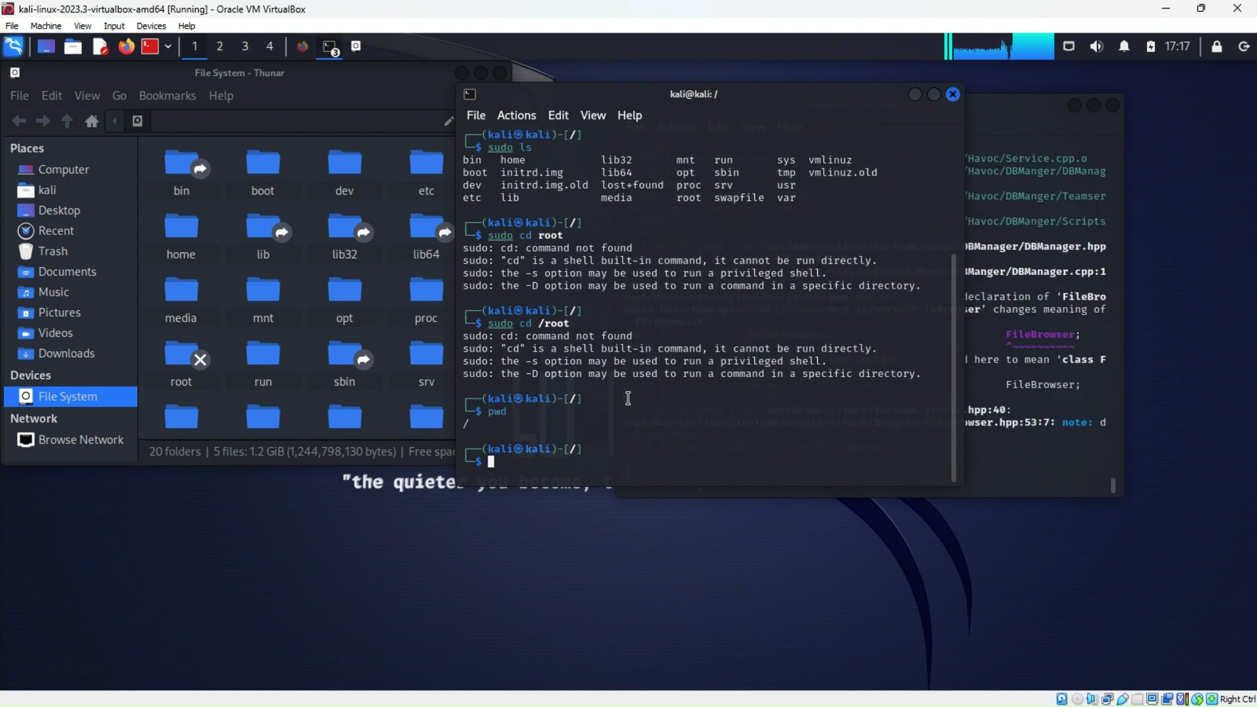
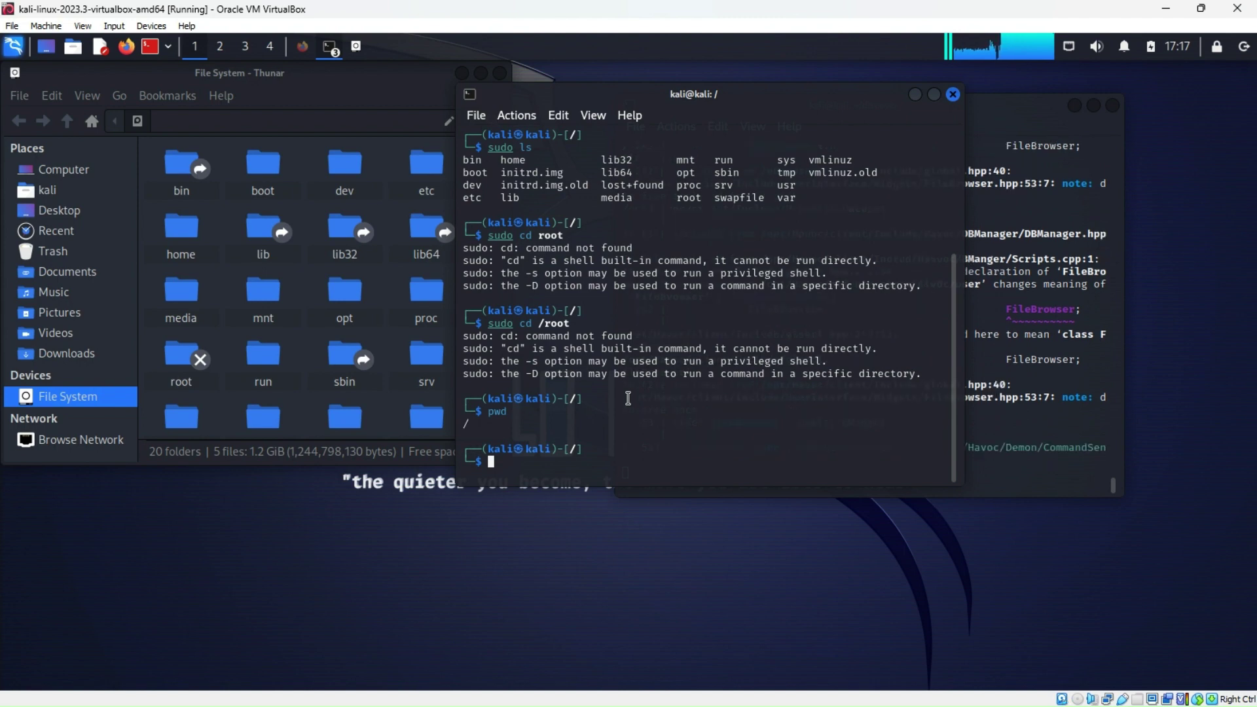
Enter pwd at the fresh prompt to check the current directory
type("pwd")
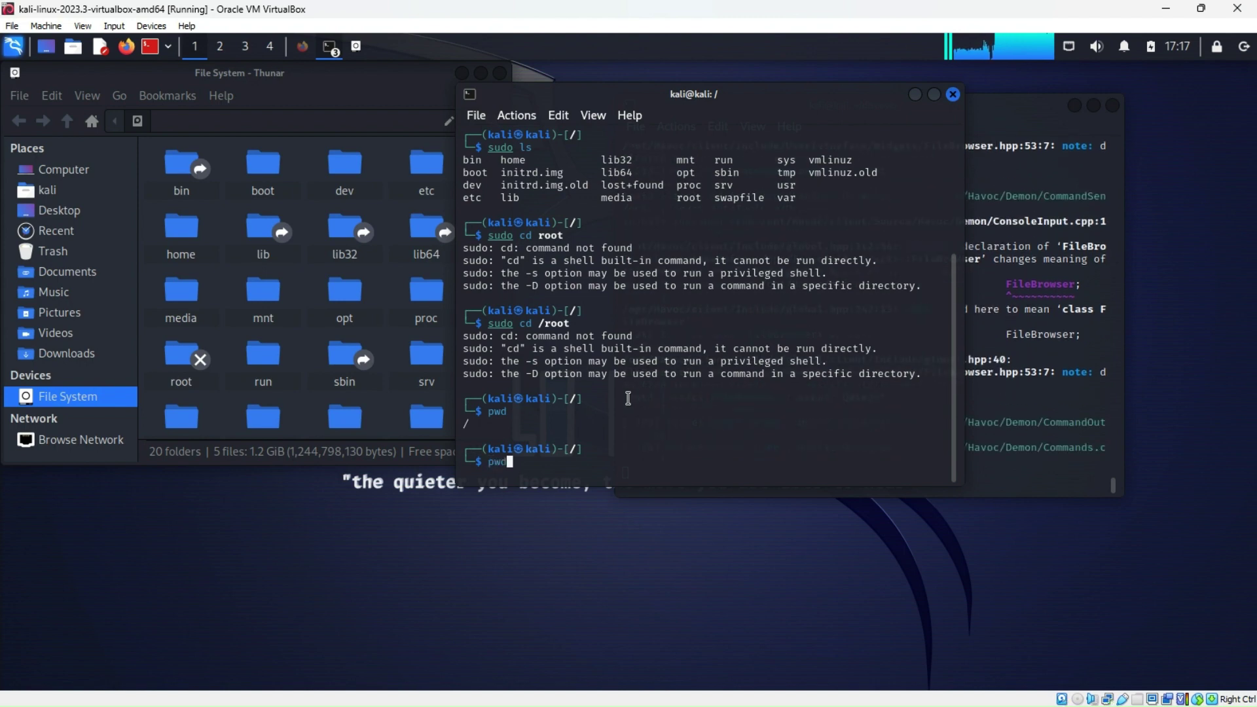
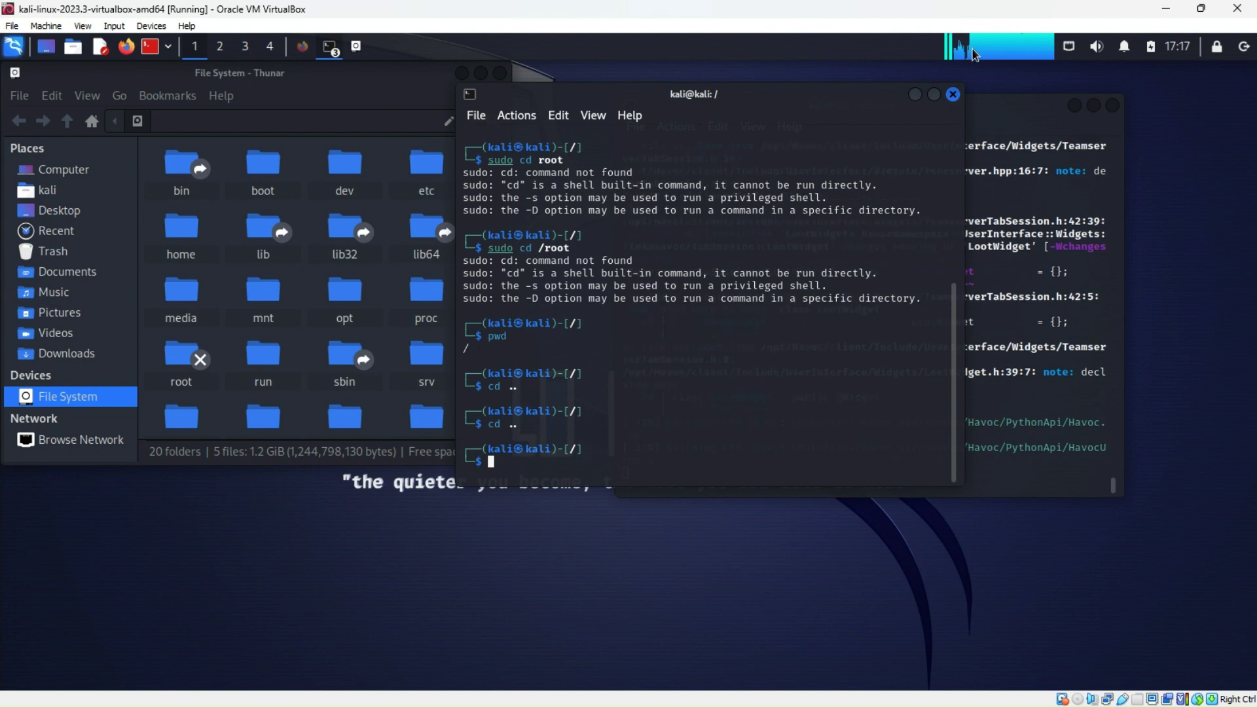
Close the kali@kali:/ root-directory terminal to reveal the Havoc client build at 40% in ~/discover
left_click(954, 95)
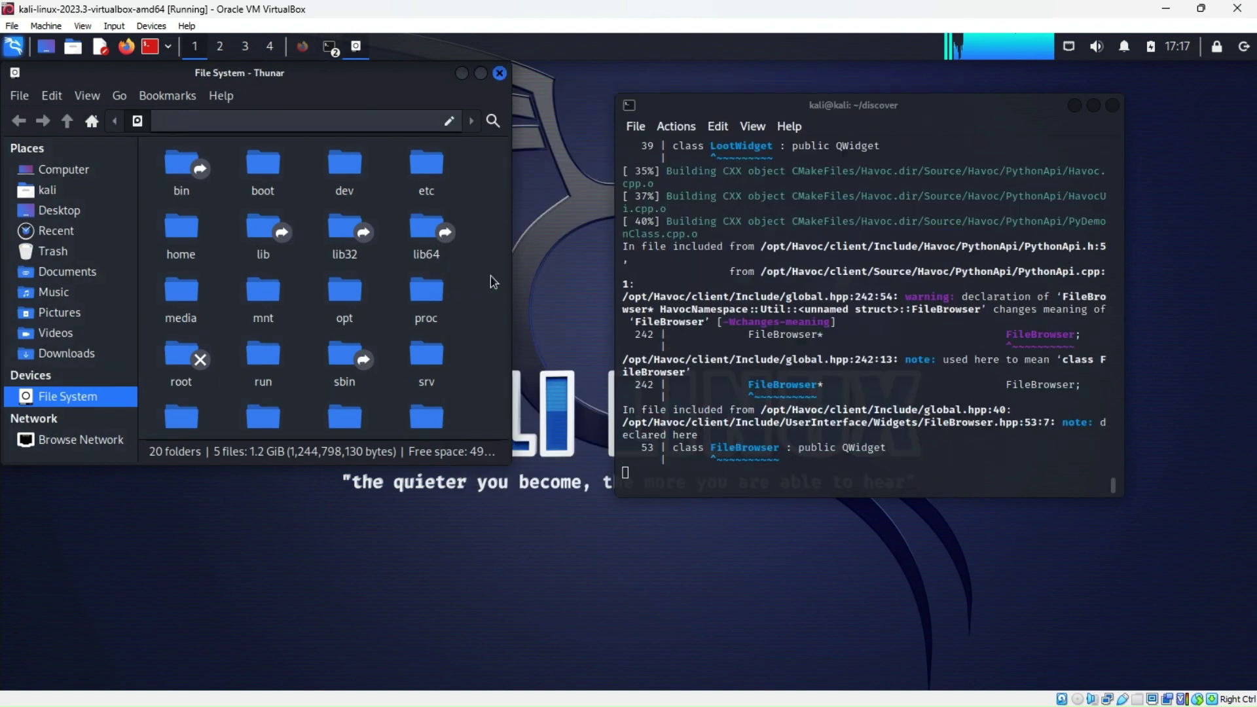
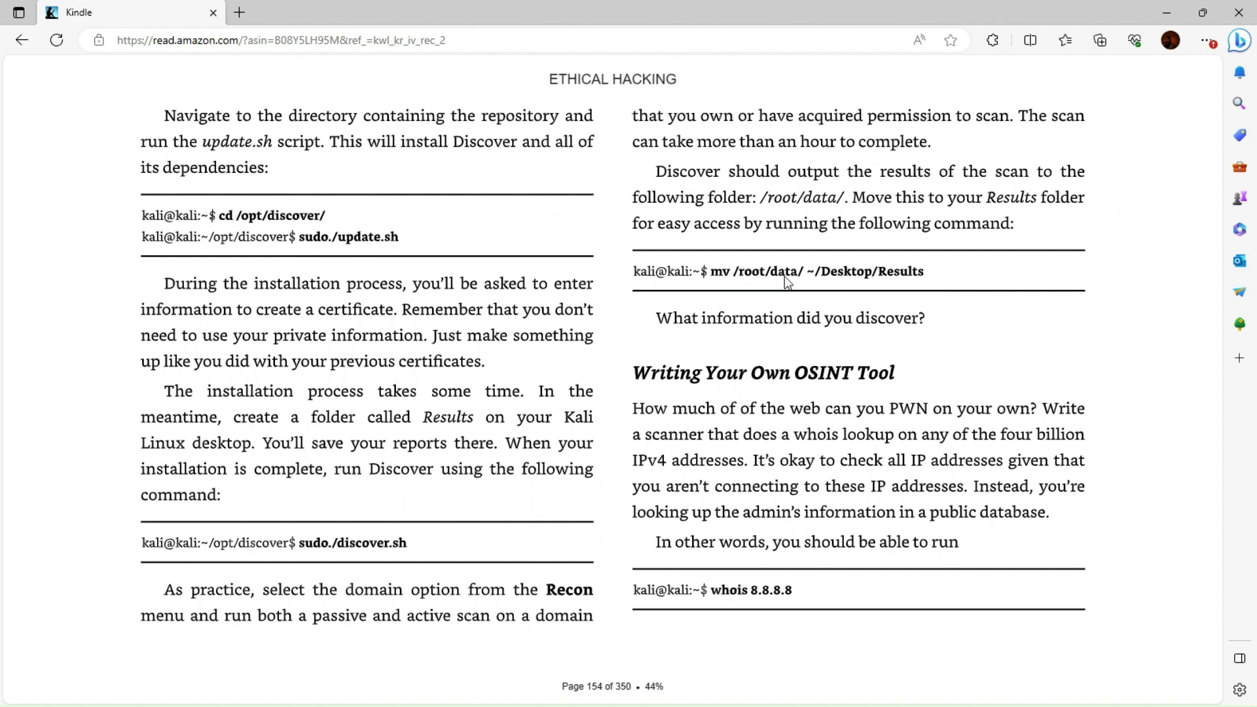
mouse_move(1127, 172)
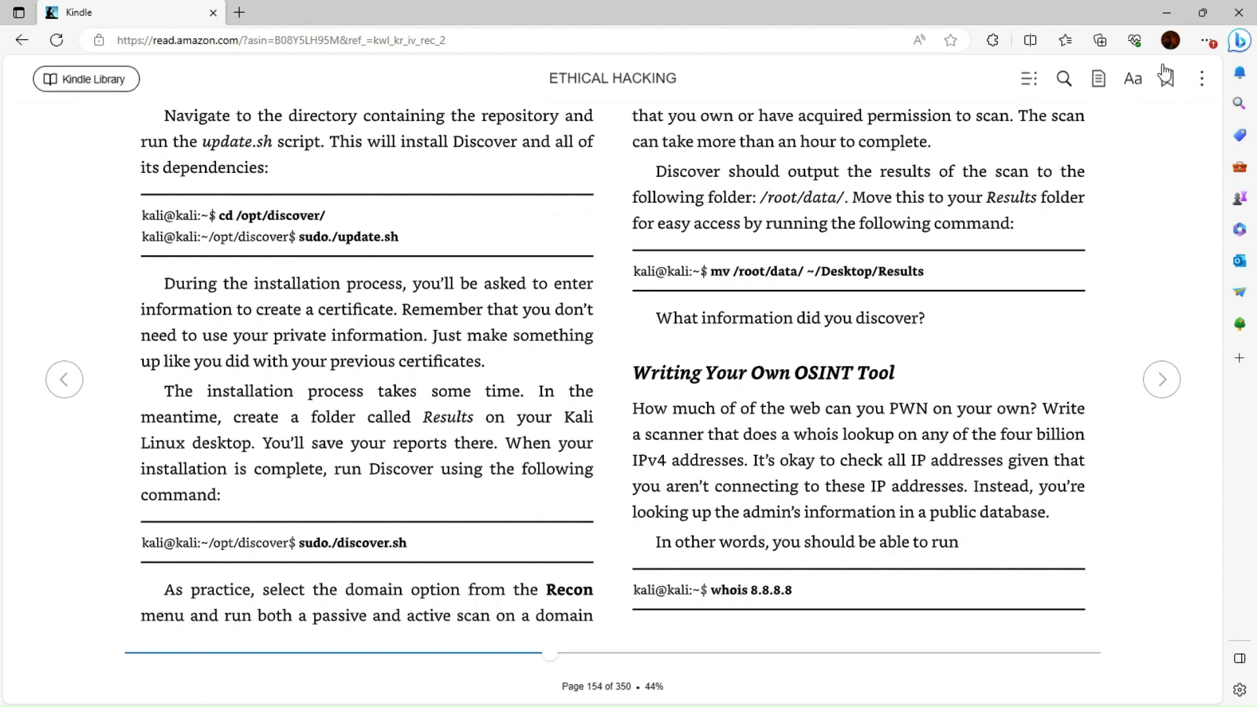
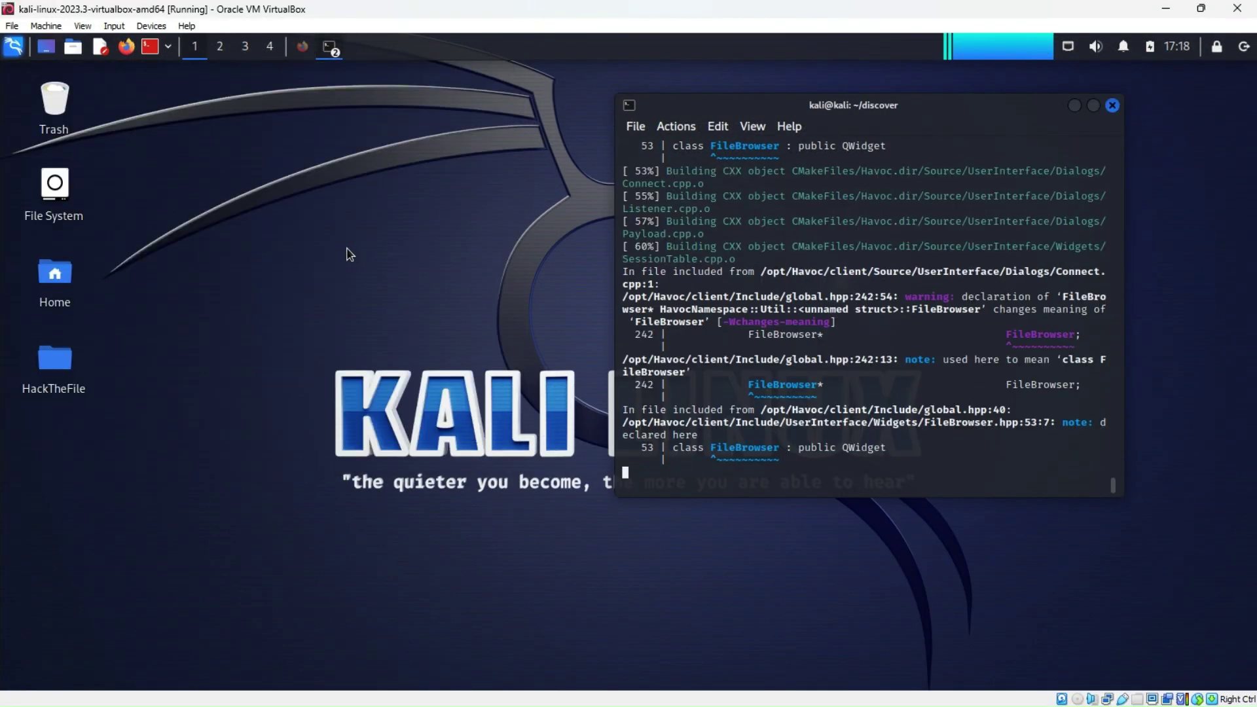
Launch a new terminal at ~/Desktop from the desktop context menu
right_click(324, 222)
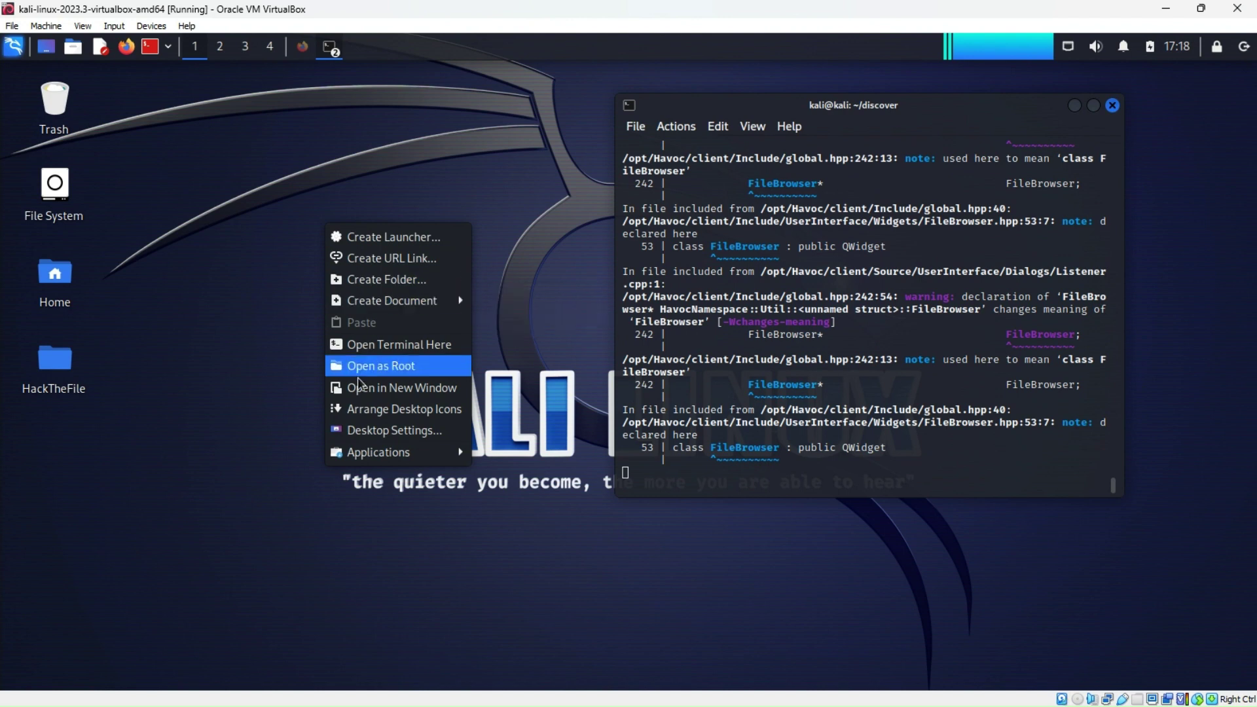
left_click(377, 344)
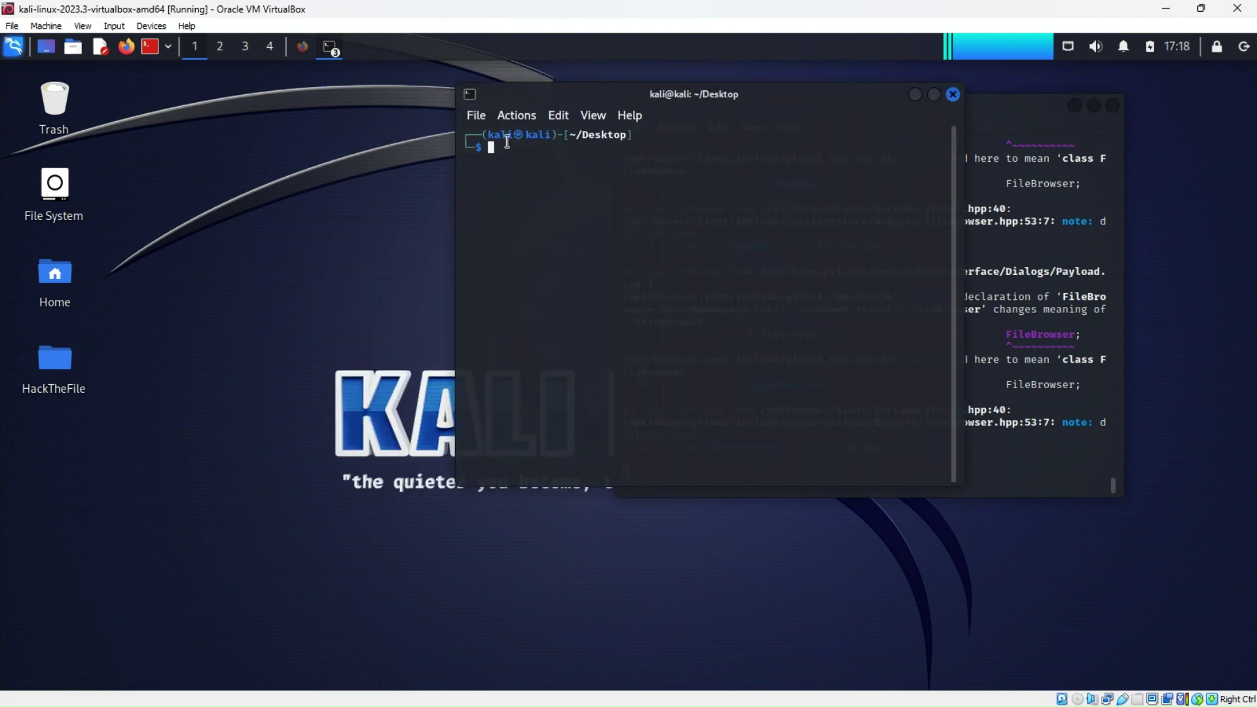
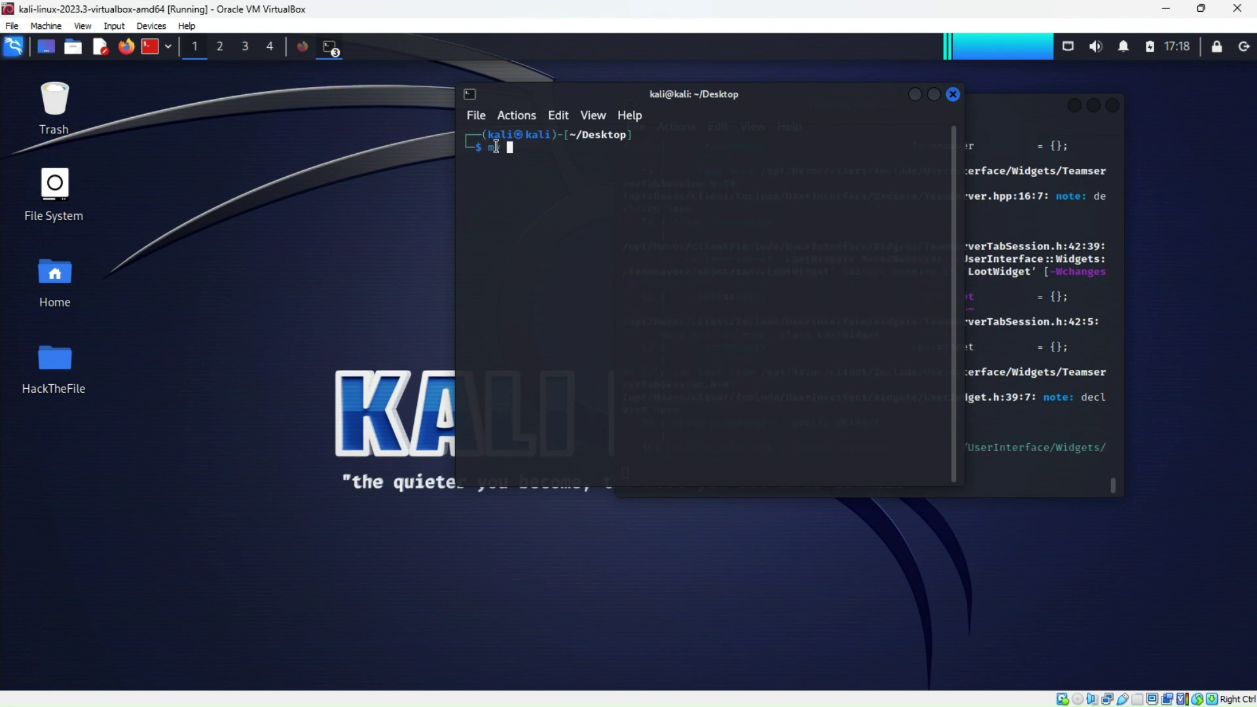
Enter the command 'su root' at the Desktop terminal prompt without running it
type("su root")
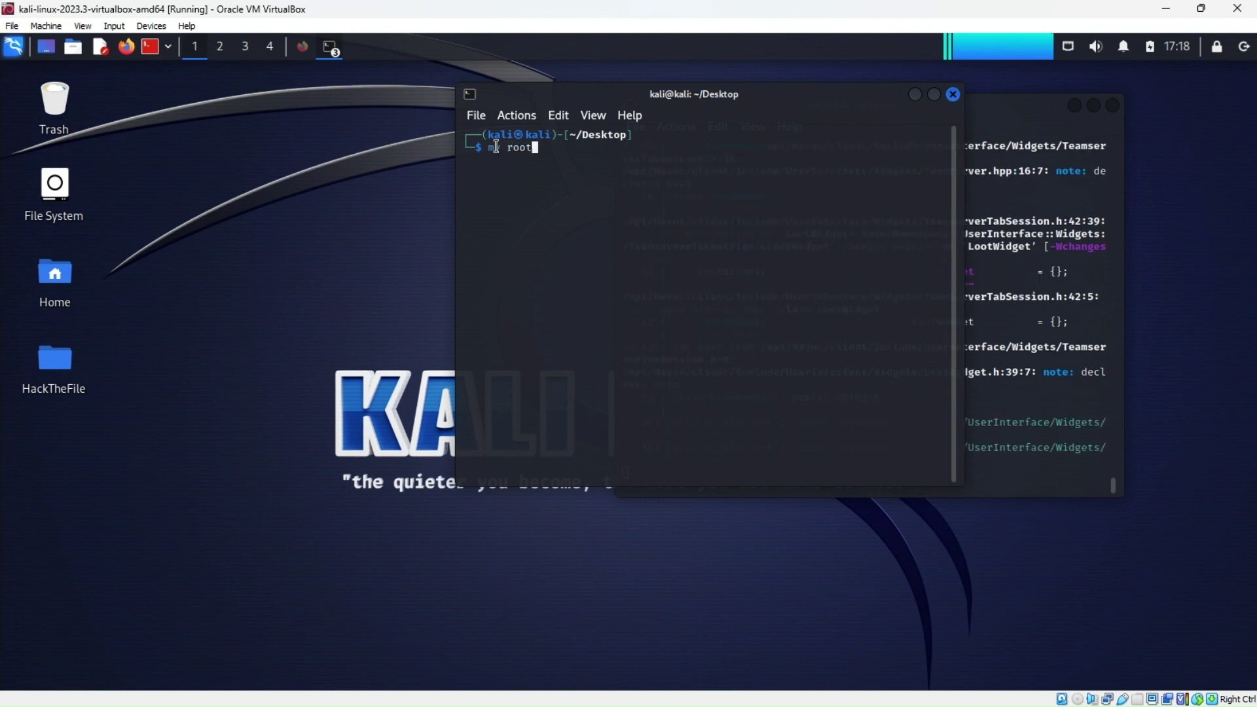
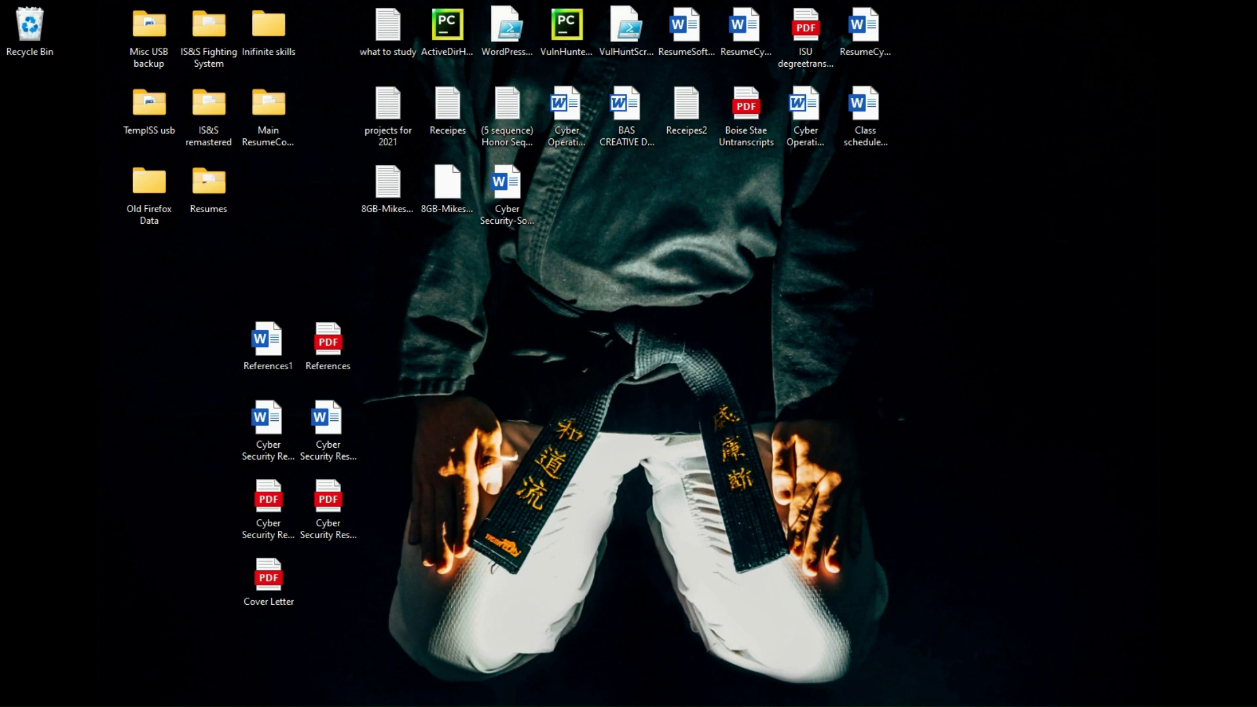
Centre the Kindle Cloud Reader window with the Ethical Hacking book and maximize it
left_click_drag(1064, 31, 421, 15)
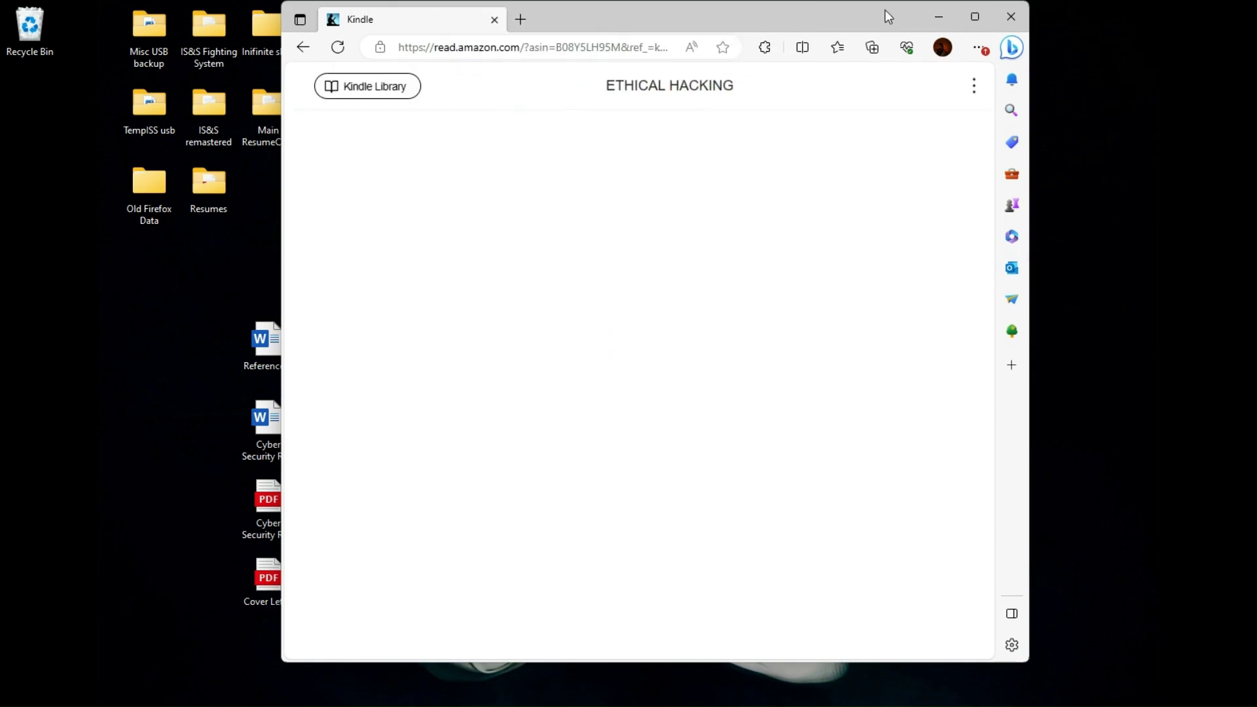
left_click(976, 19)
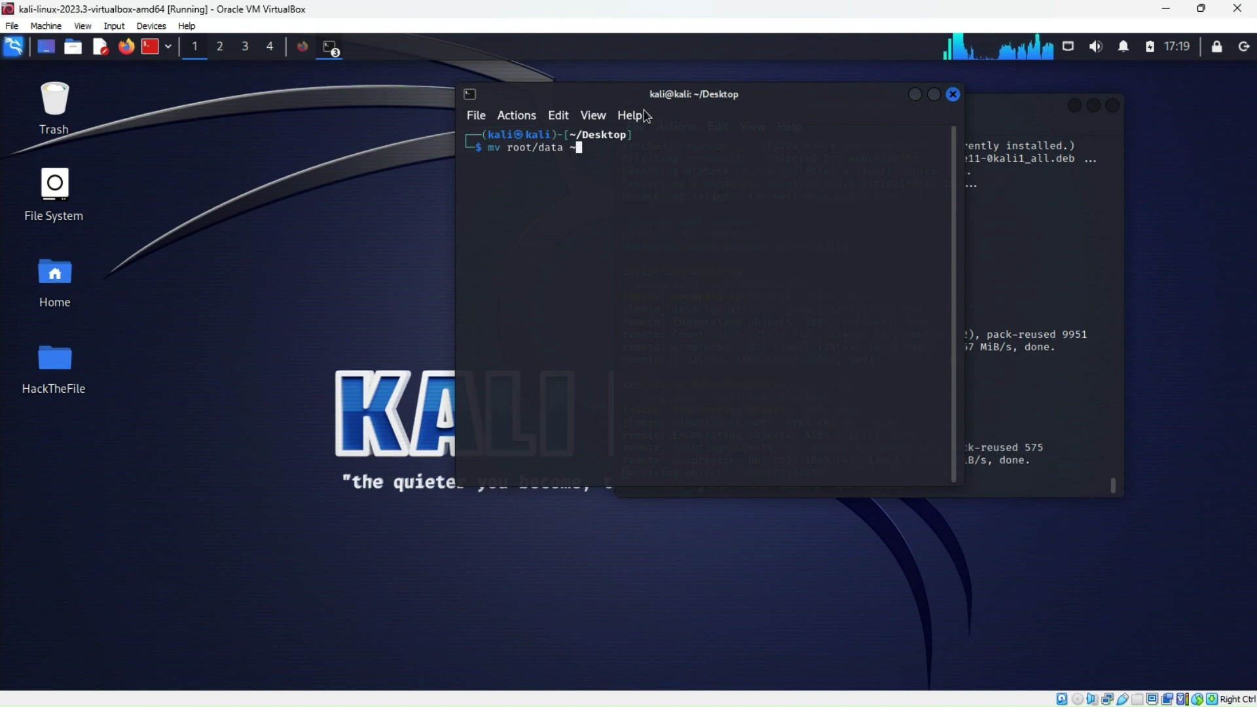
Open the HackTheFile folder and copy its path /home/kali/Desktop/HackTheFile/ from the address bar
left_click(66, 361)
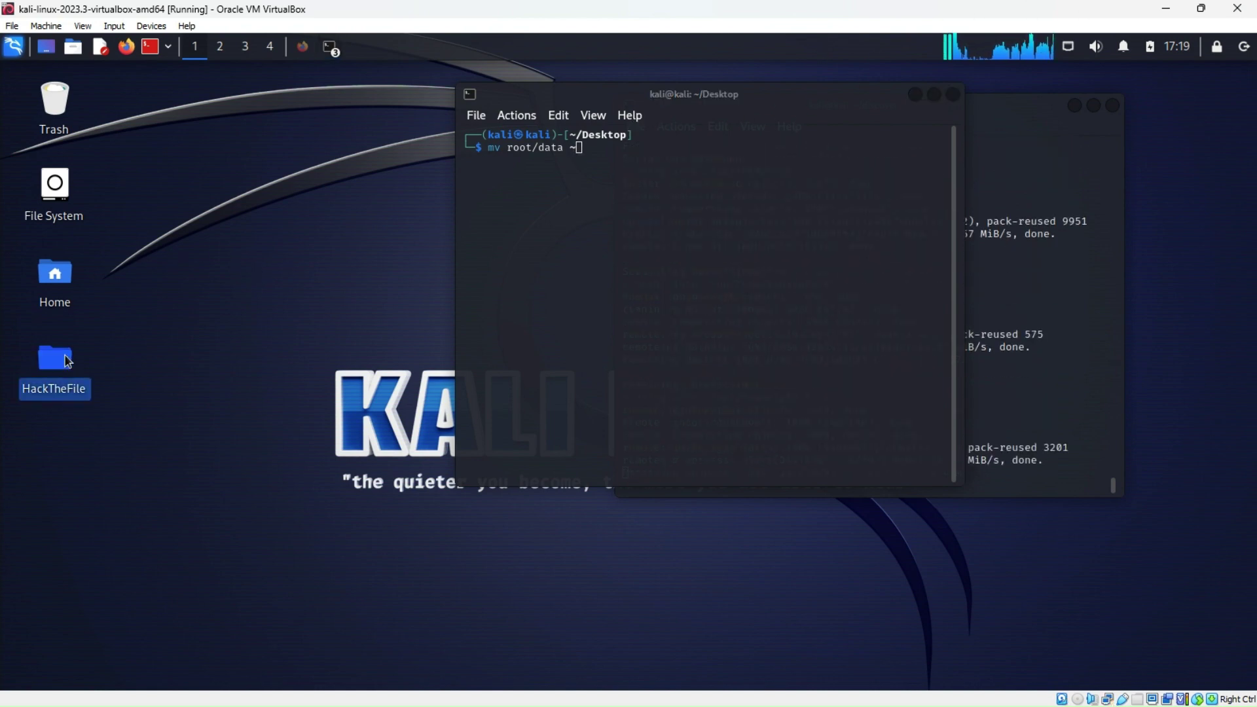
double_click(65, 360)
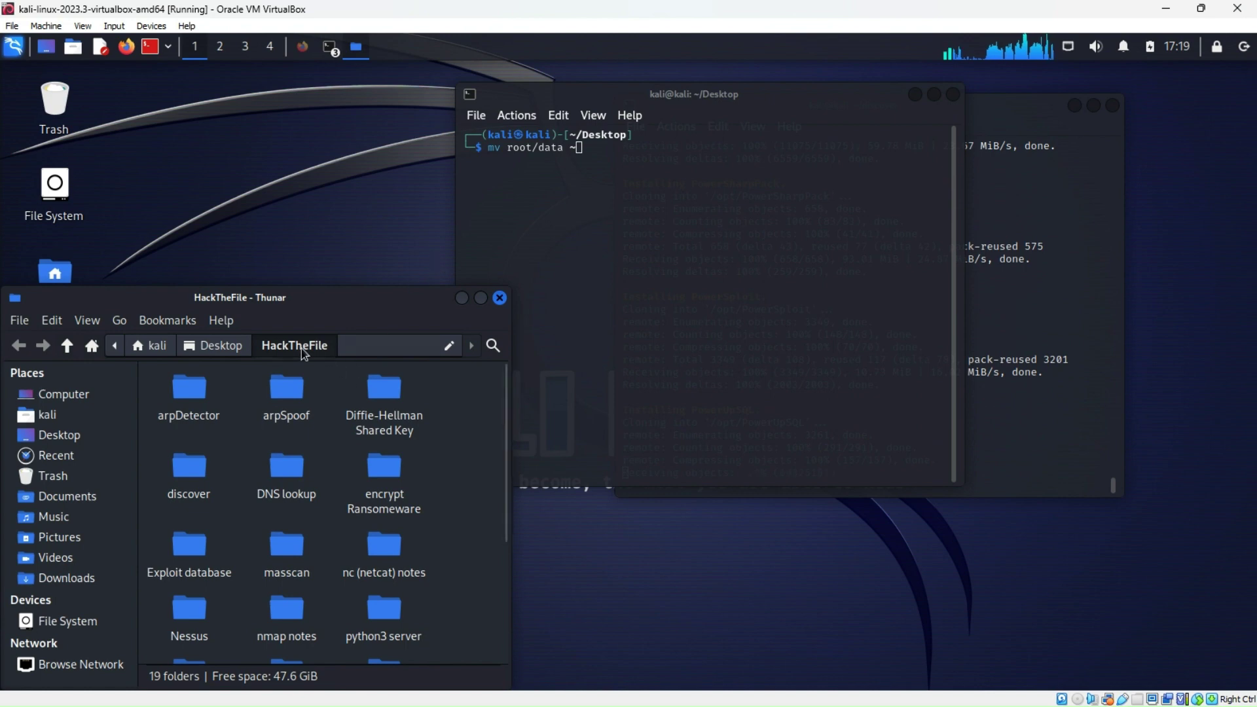
left_click(354, 343)
left_click(355, 344)
left_click_drag(354, 344, 123, 345)
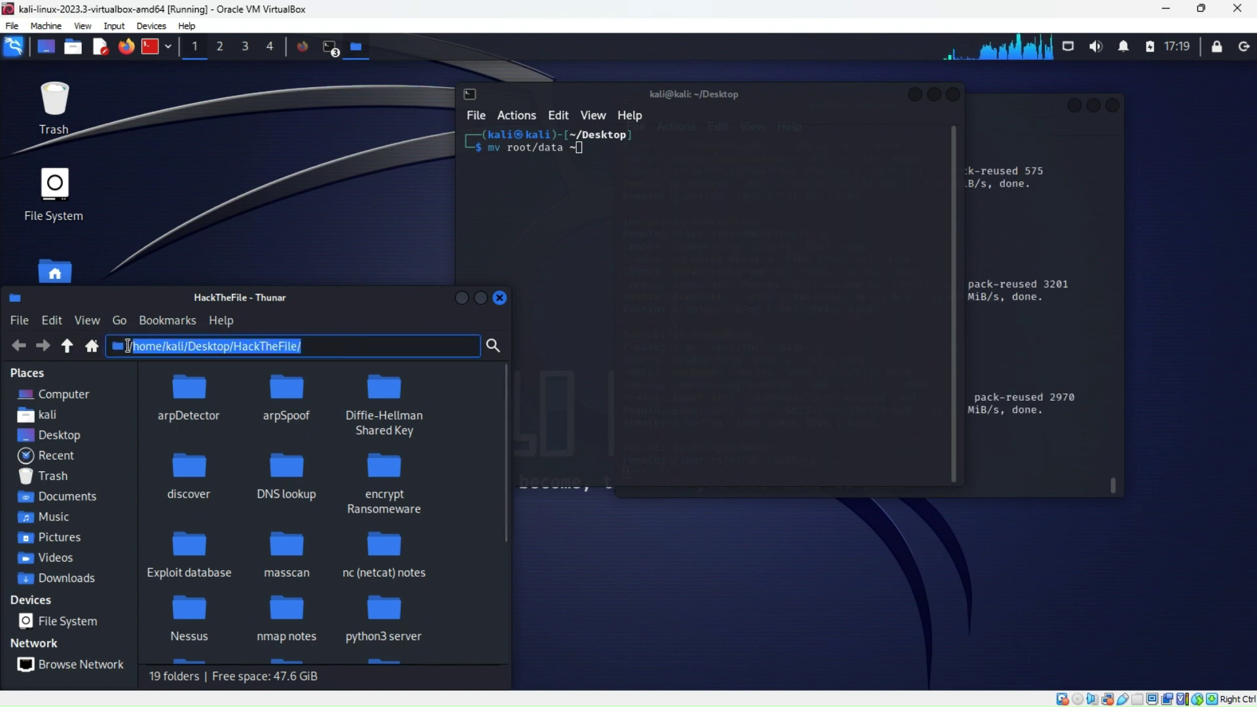
right_click(155, 351)
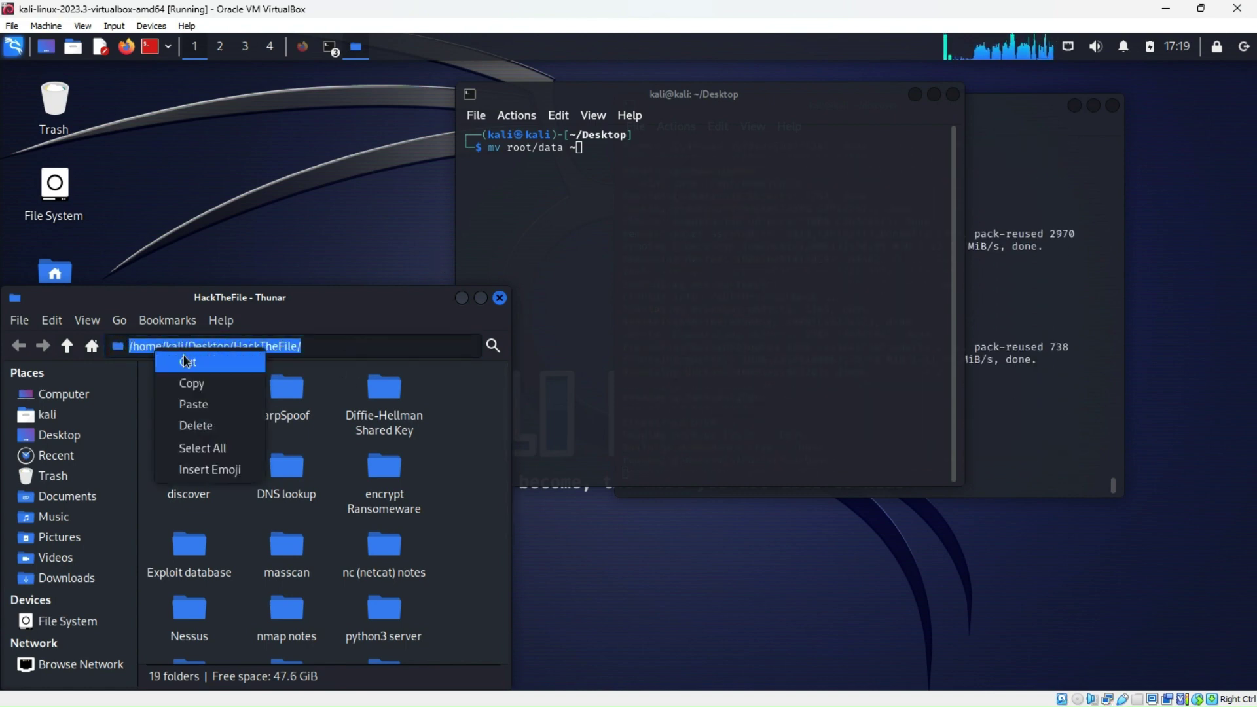
left_click(199, 385)
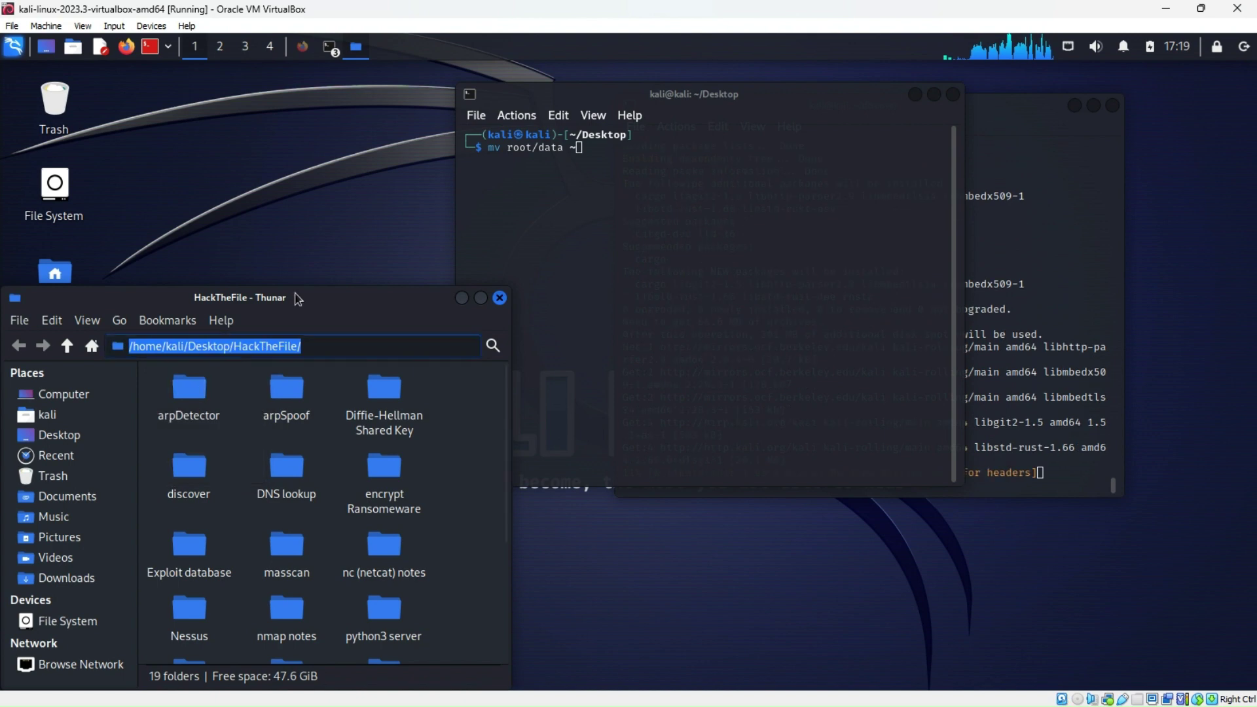
Paste the path after the terminal's mv command, then show Thunar's editable path again
right_click(580, 152)
left_click(628, 203)
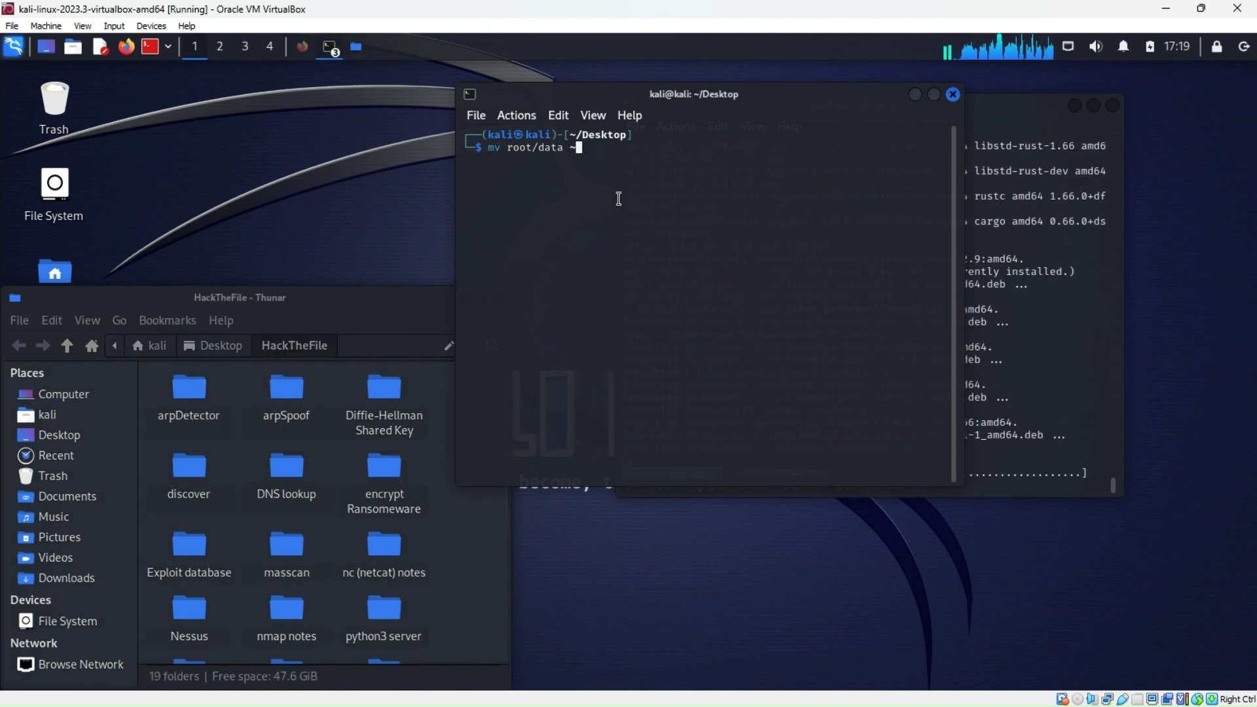
left_click(340, 346)
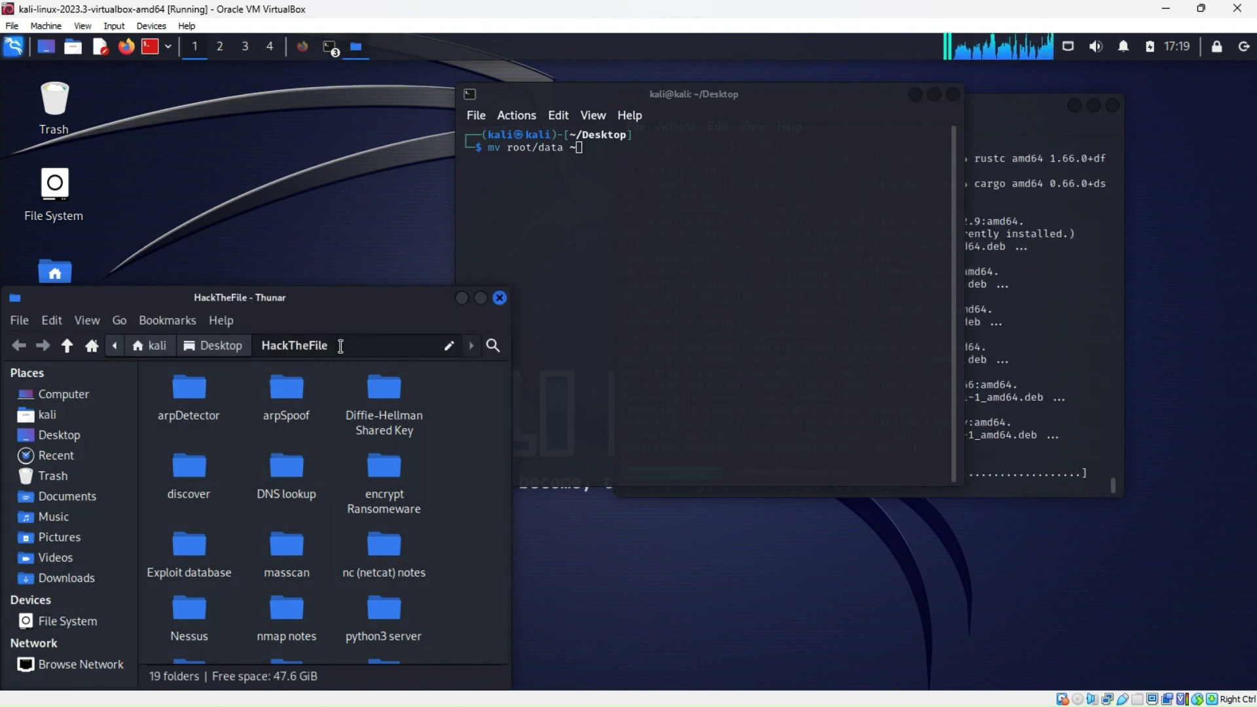
key("ctrl+l")
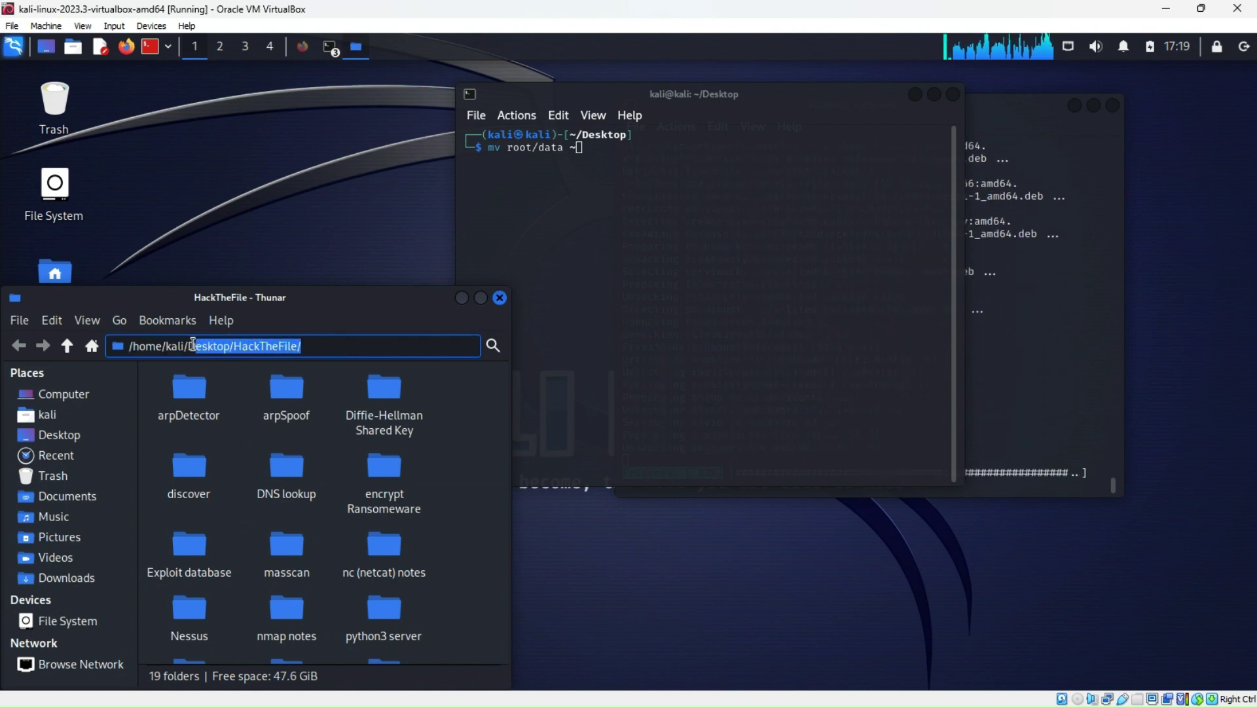
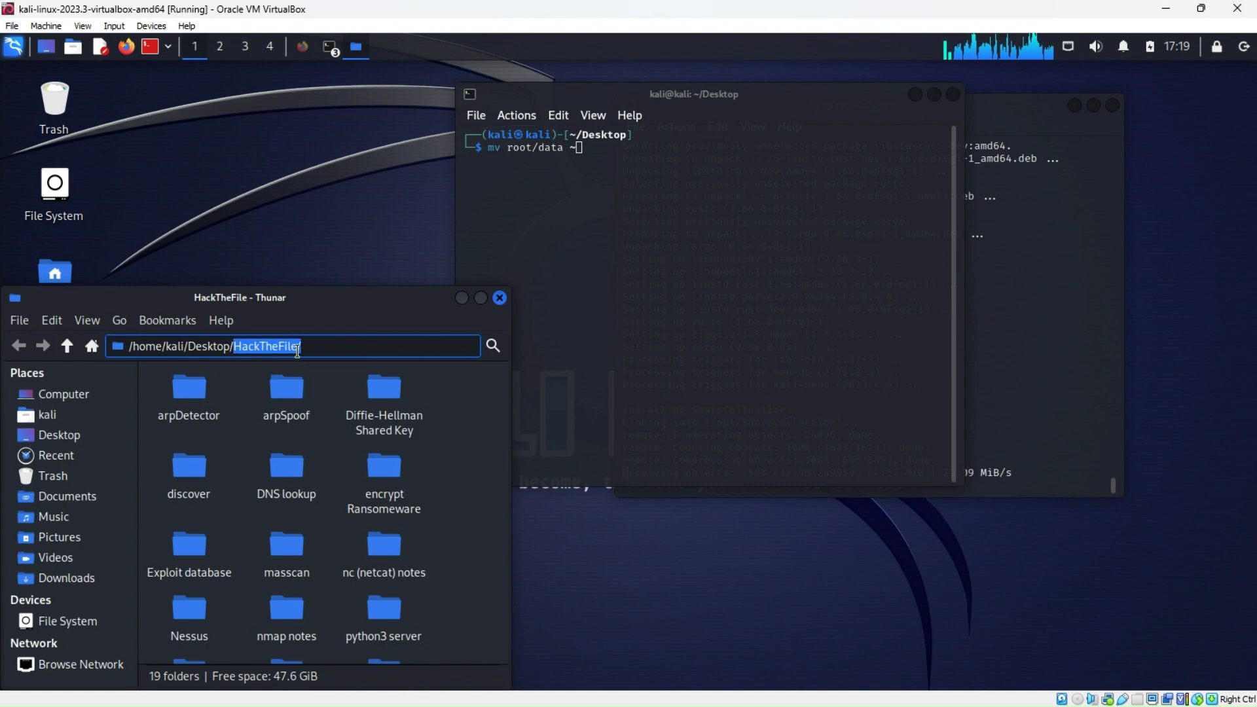
Copy the HackTheFile folder path in Thunar and paste it into the Desktop terminal
right_click(274, 347)
left_click(313, 380)
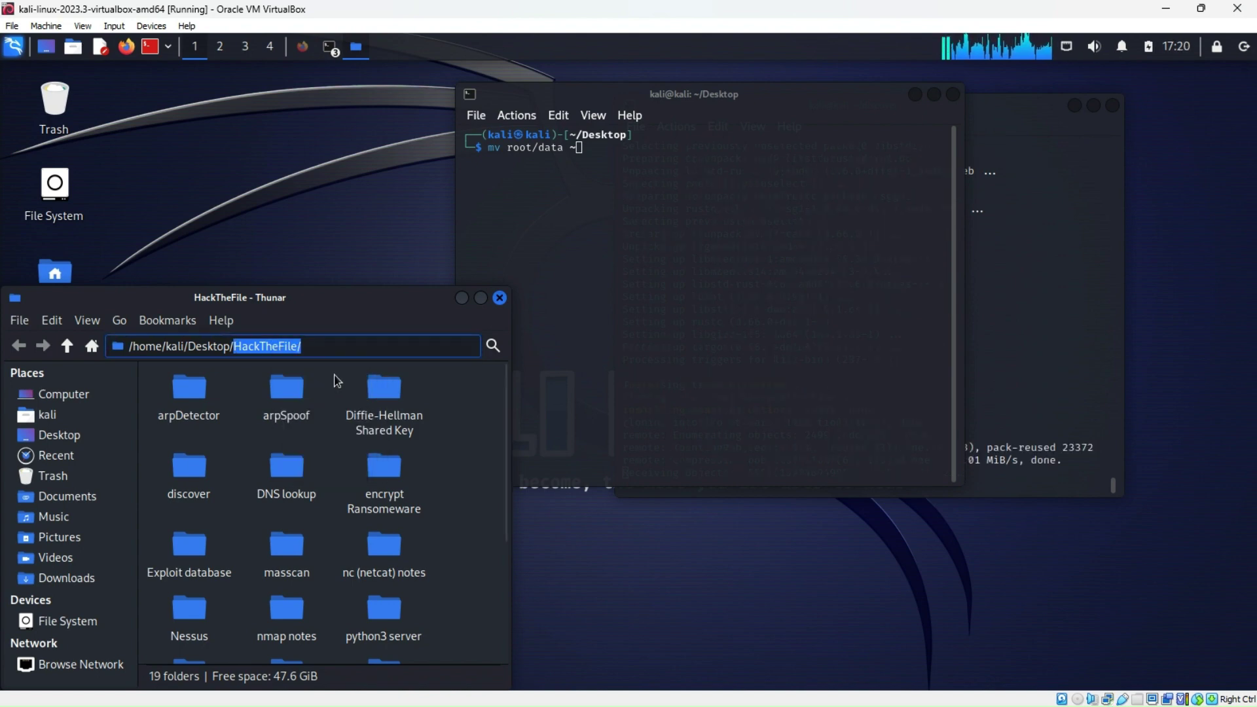
left_click(580, 151)
right_click(578, 148)
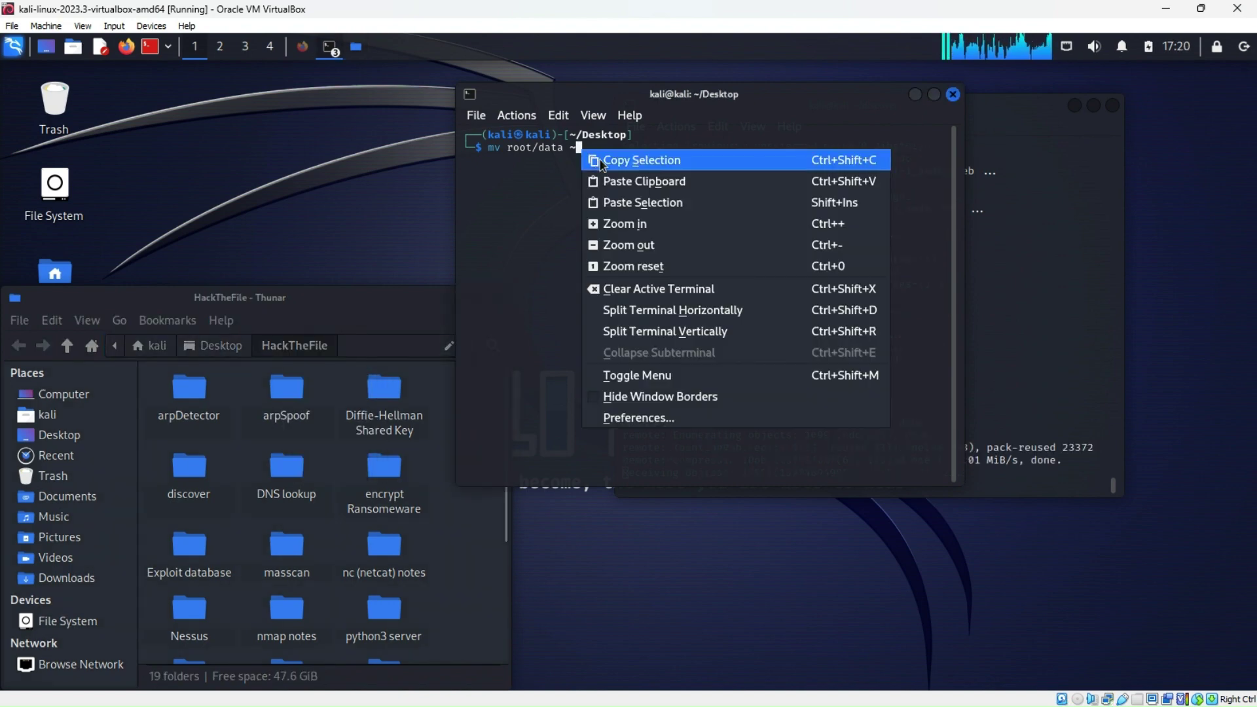
left_click(614, 201)
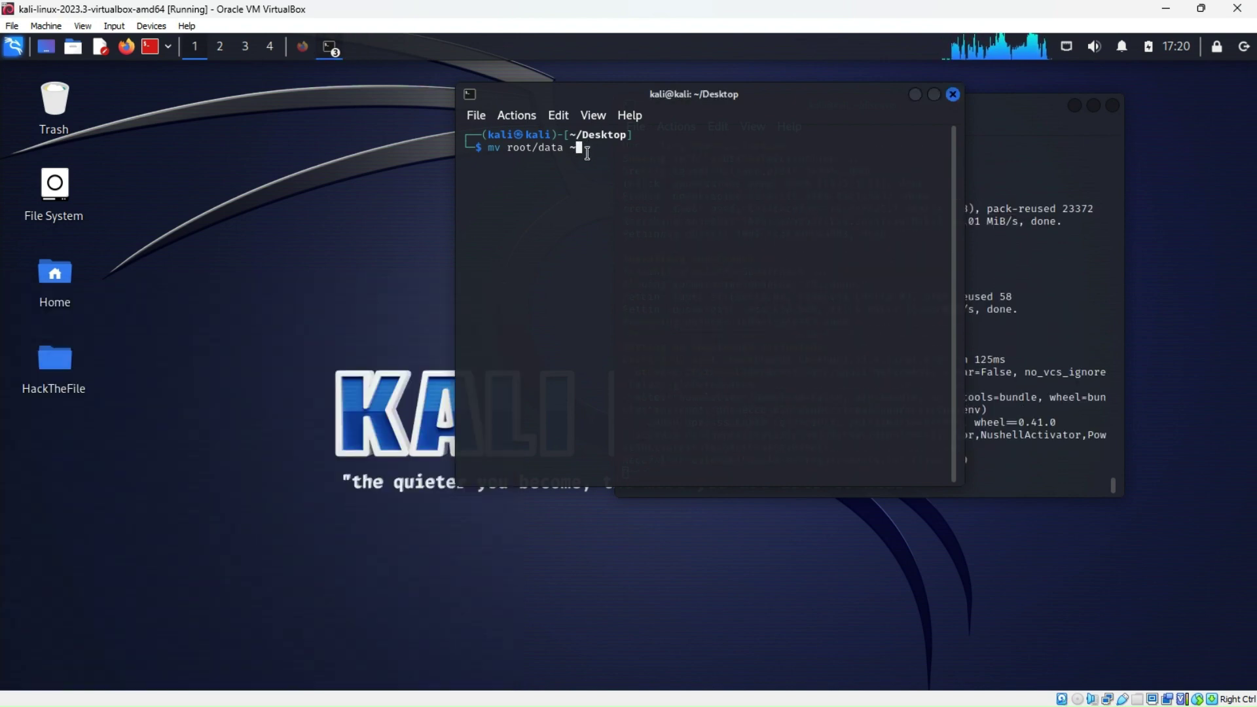
Run mv root/data ~HackTheFile, which fails with no such file, then close the terminal
type("Ha")
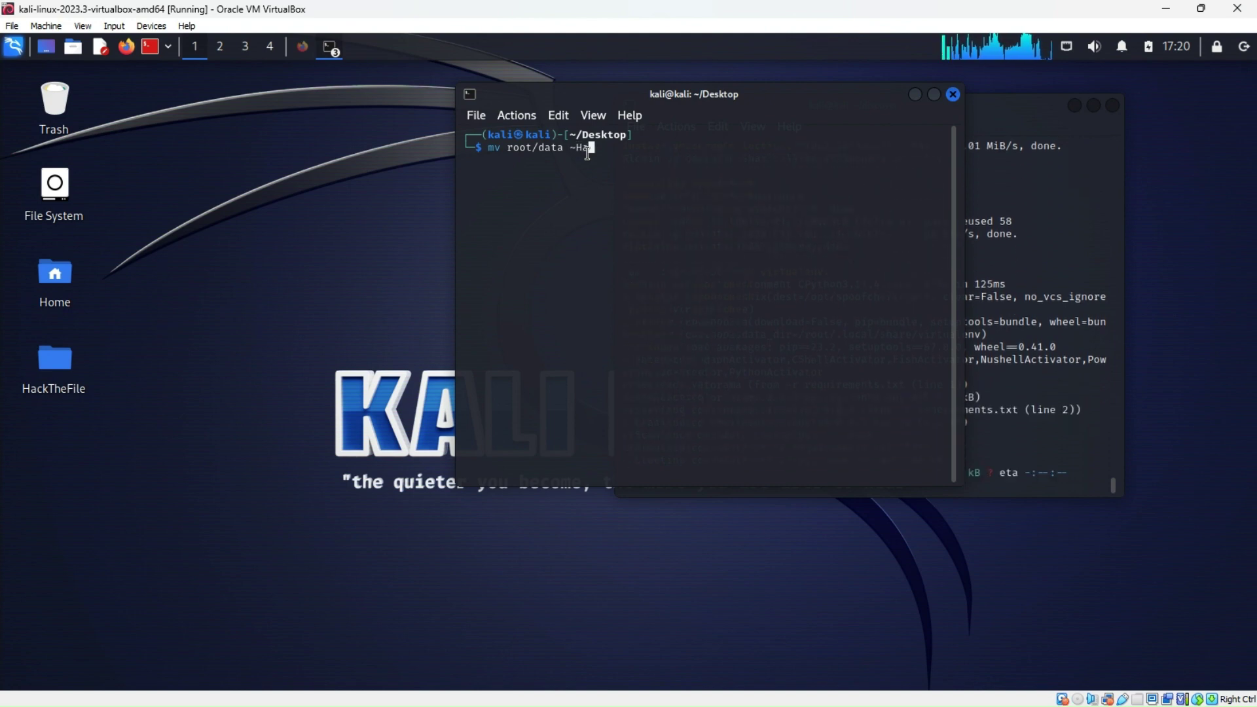
type("ckTh")
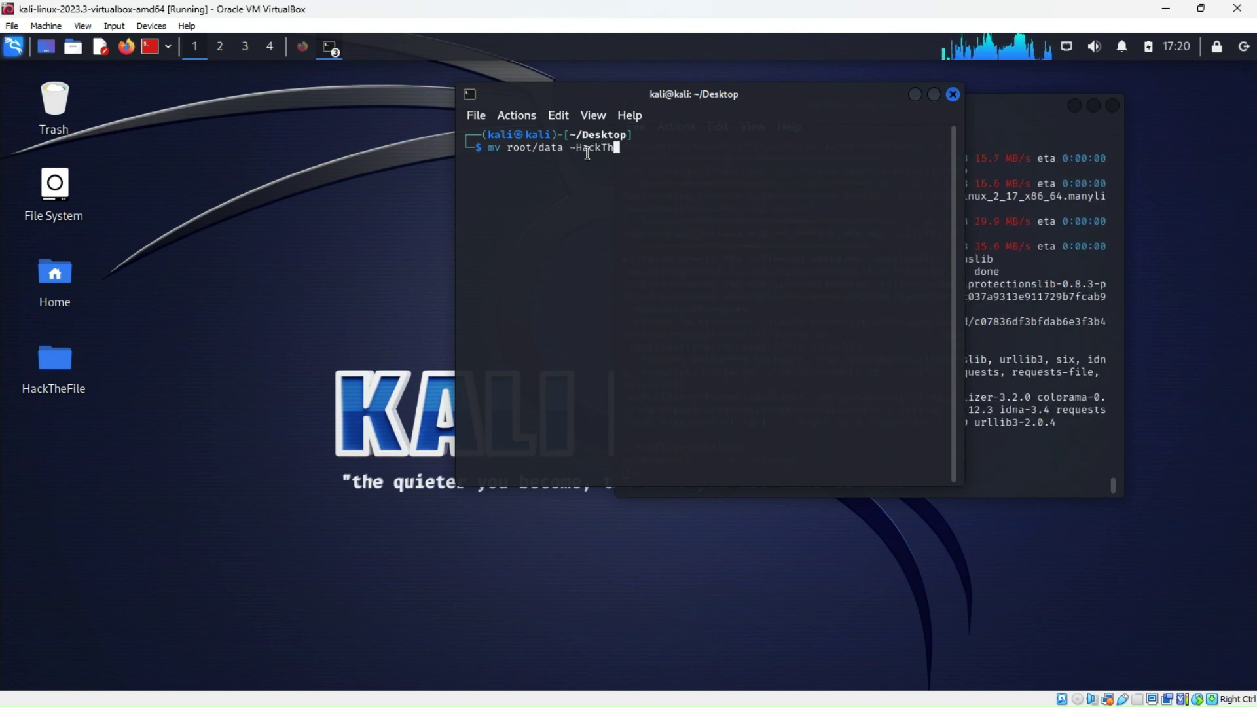
type("eFile")
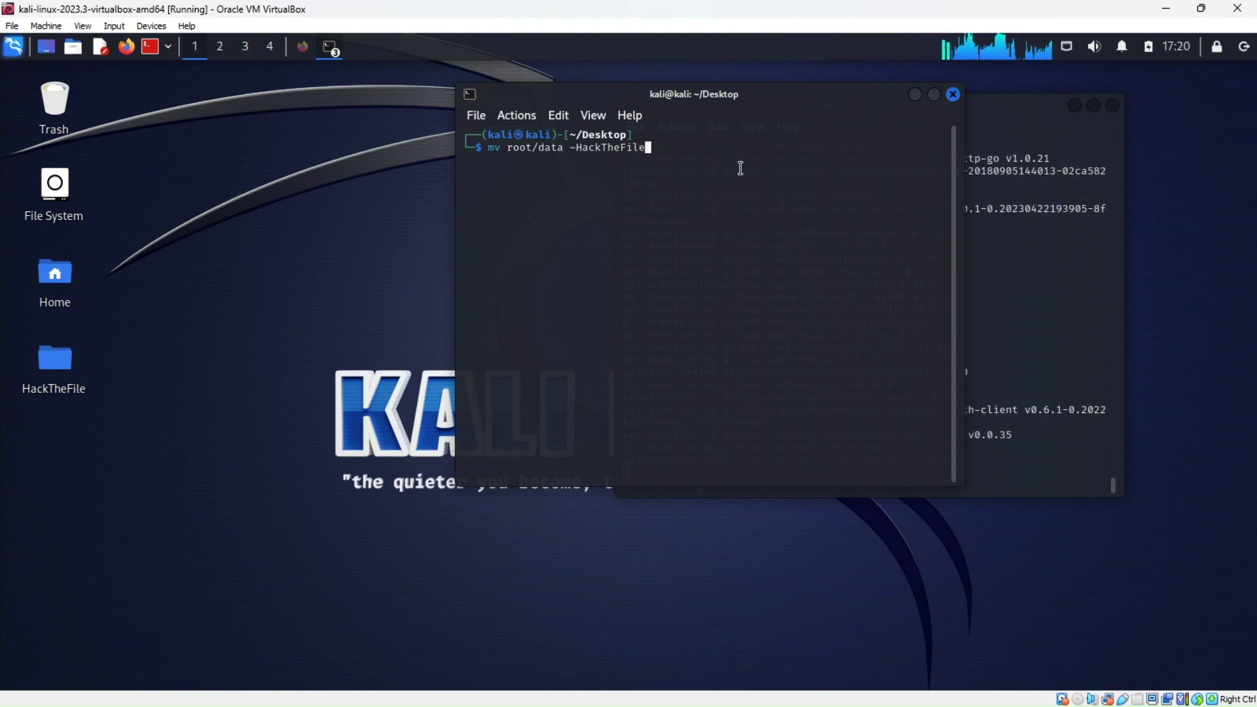
key("Return")
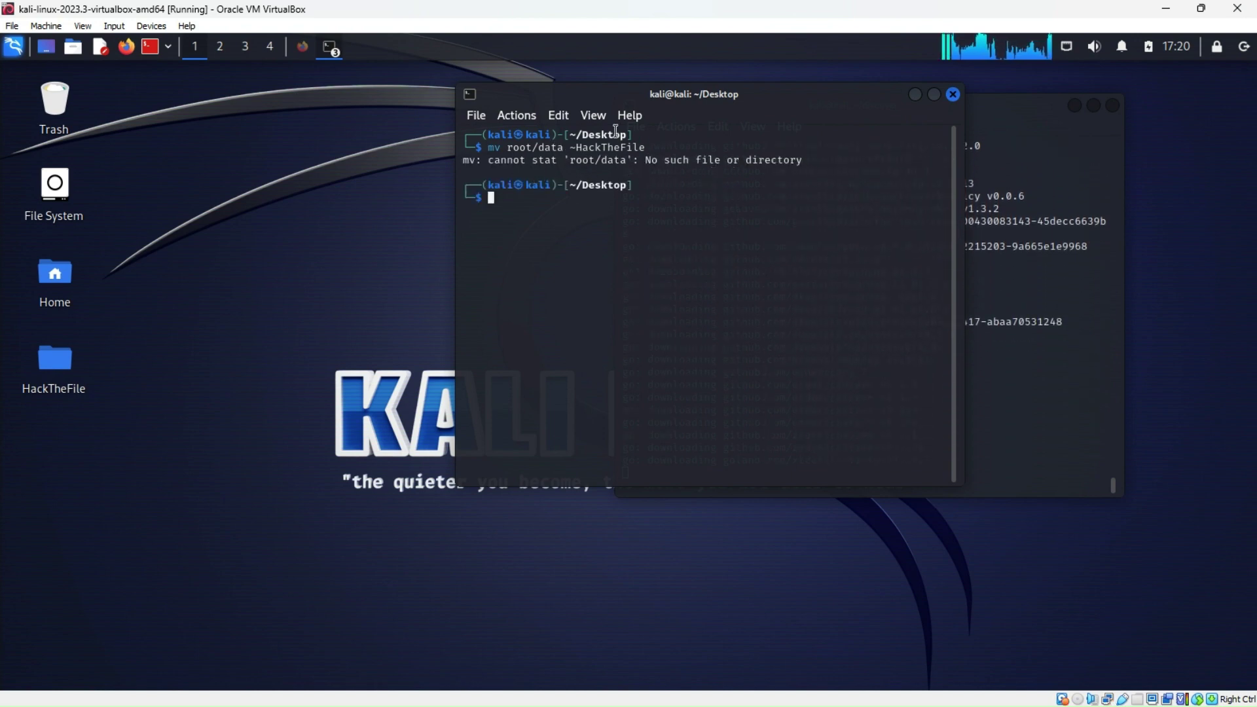
left_click(952, 95)
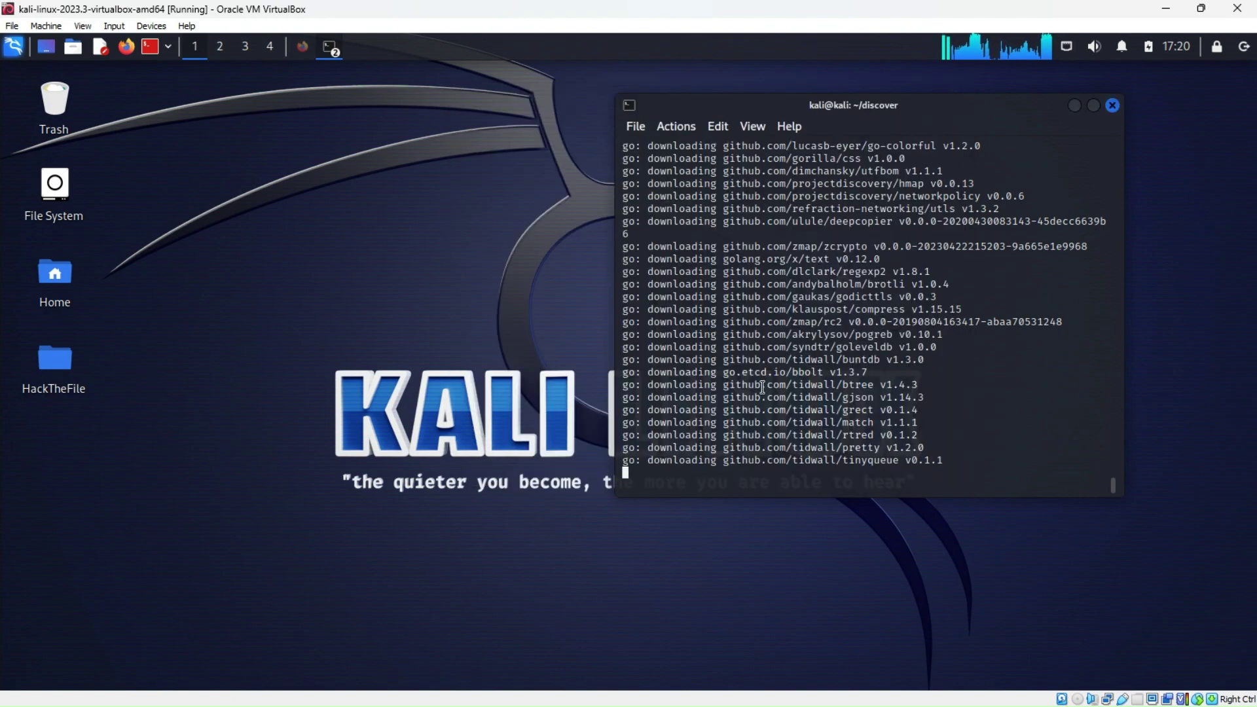
Centre the ~/discover download terminal on the desktop and switch to the Kindle library
left_click_drag(992, 115, 762, 97)
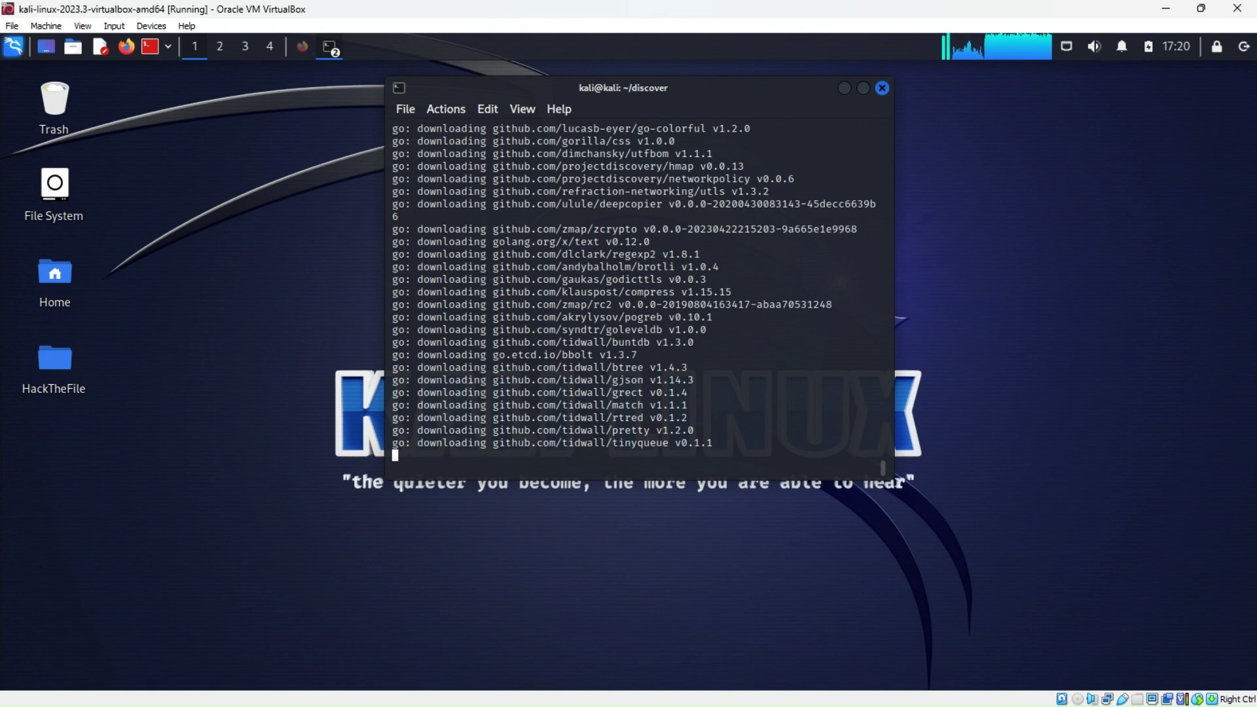
key("alt+Tab")
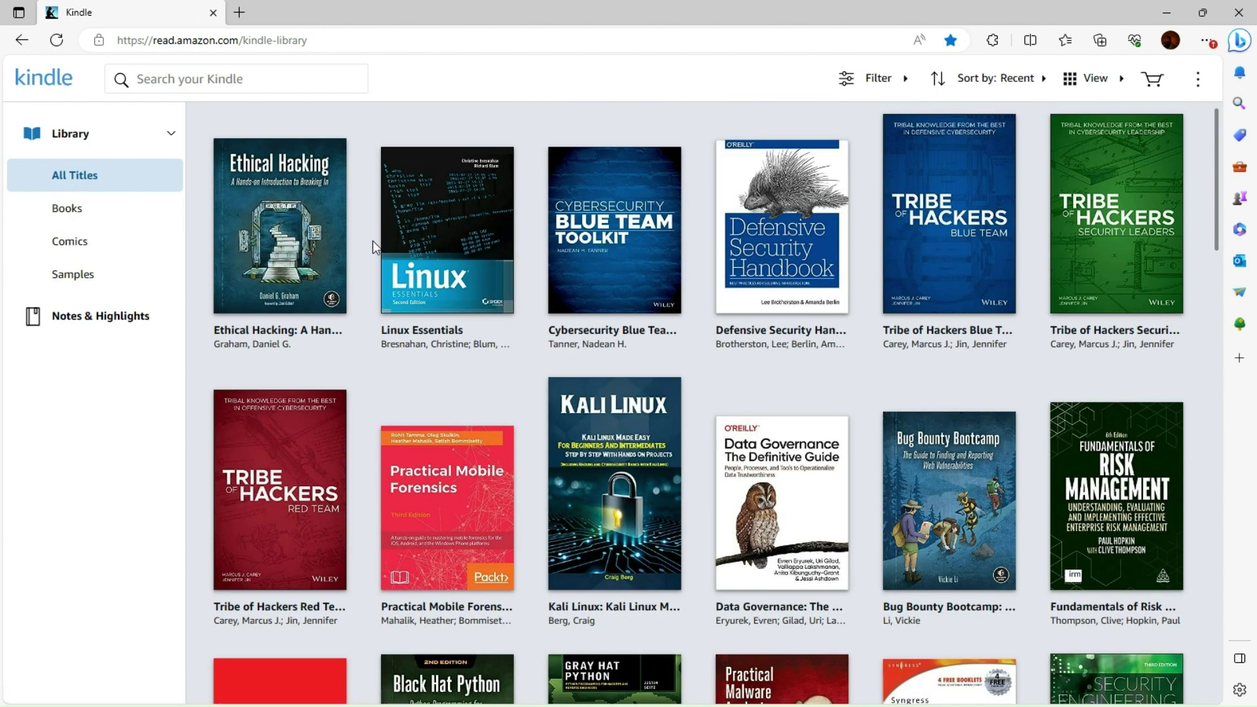
Open the Ethical Hacking book and flip back to page 152
left_click(306, 240)
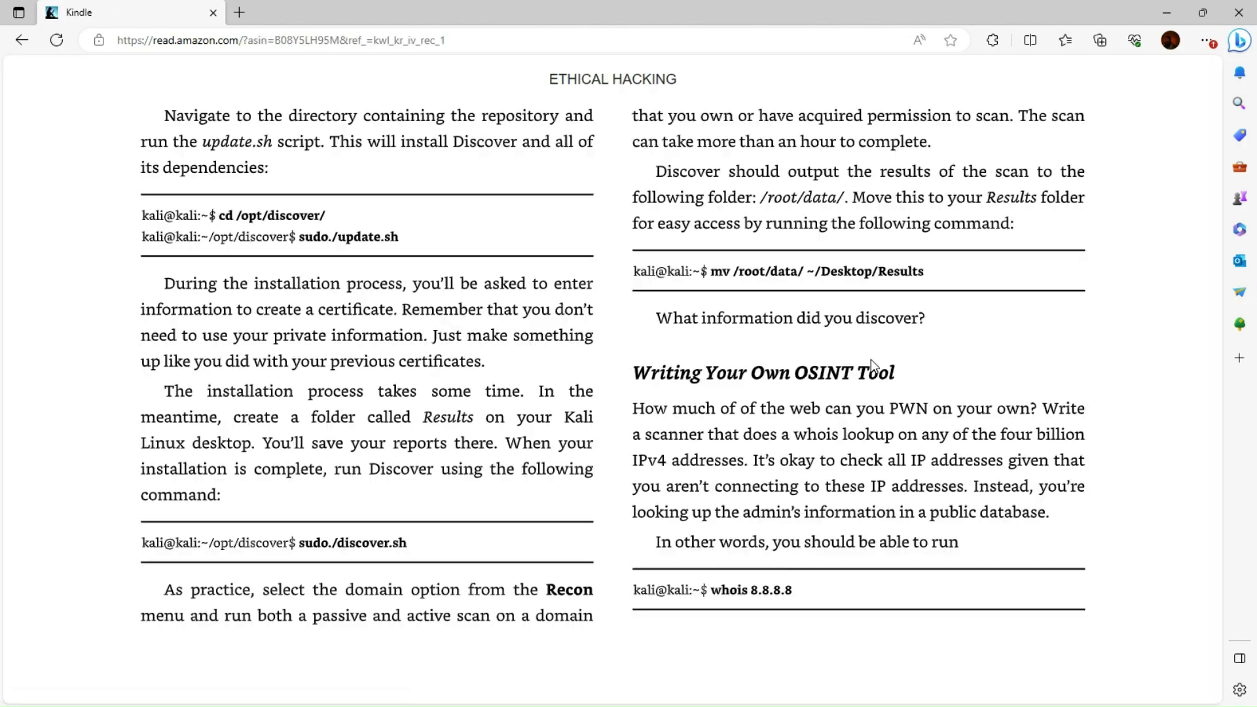
left_click(1170, 387)
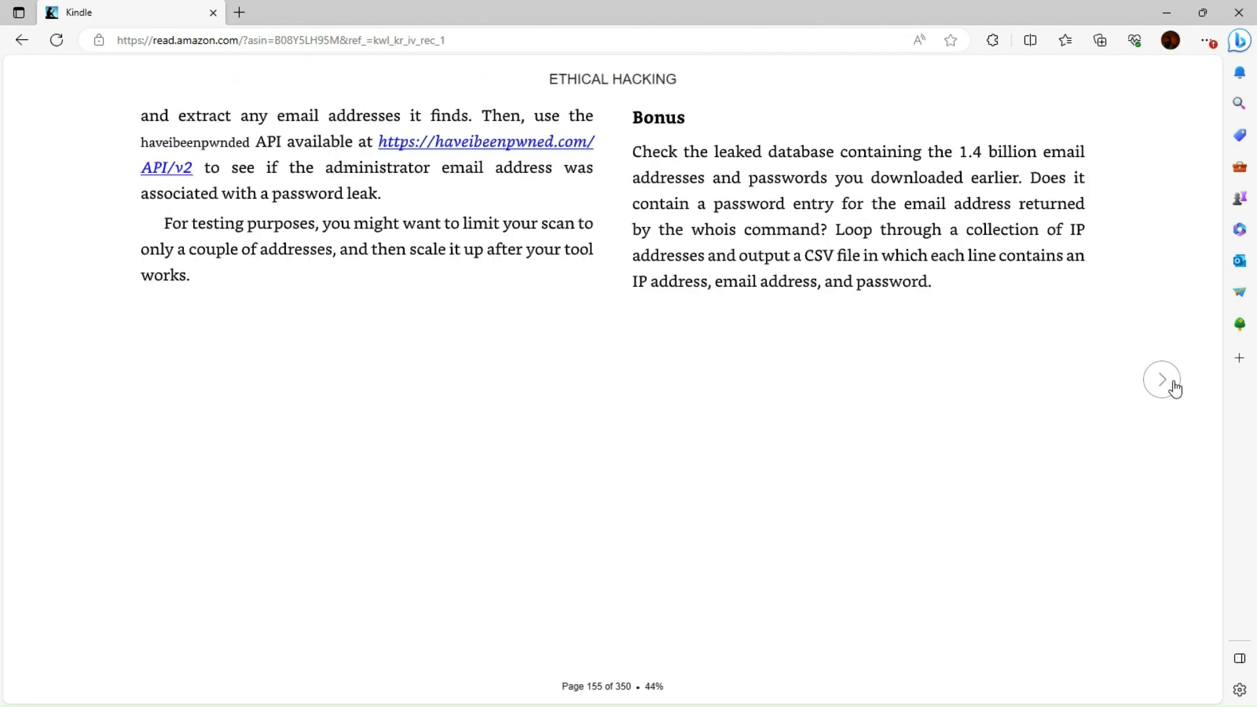
left_click(1173, 388)
left_click(64, 380)
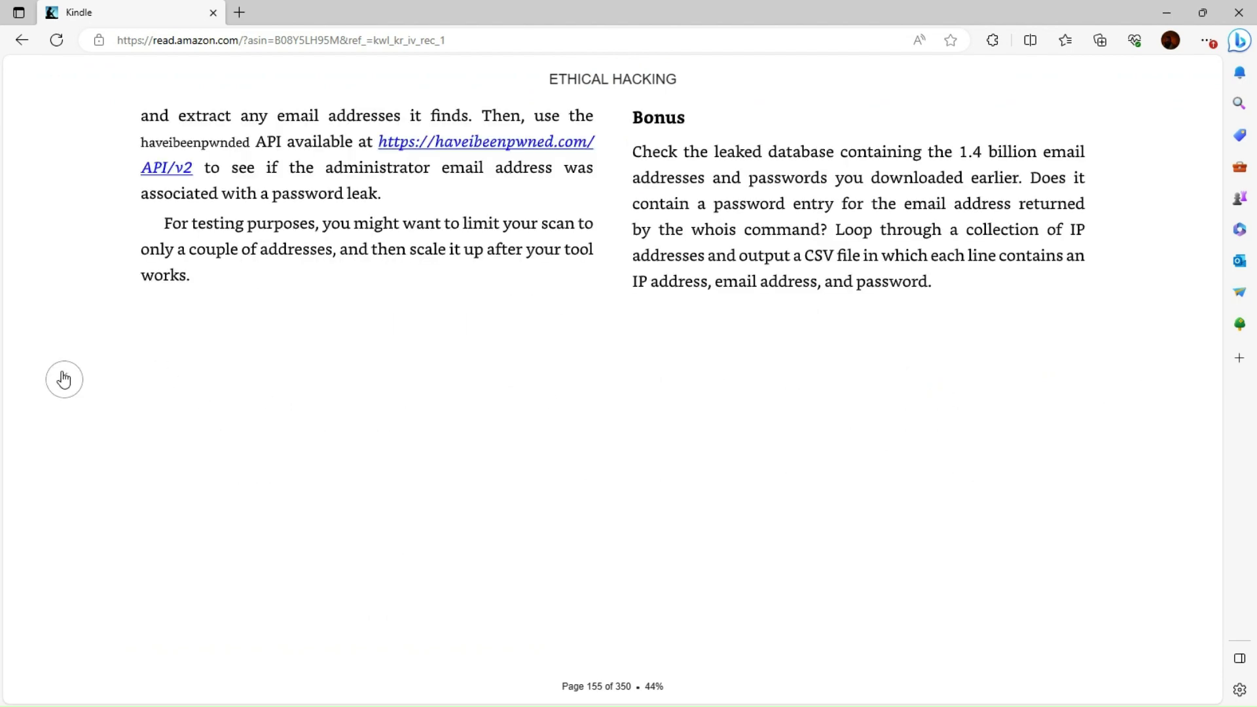
left_click(64, 380)
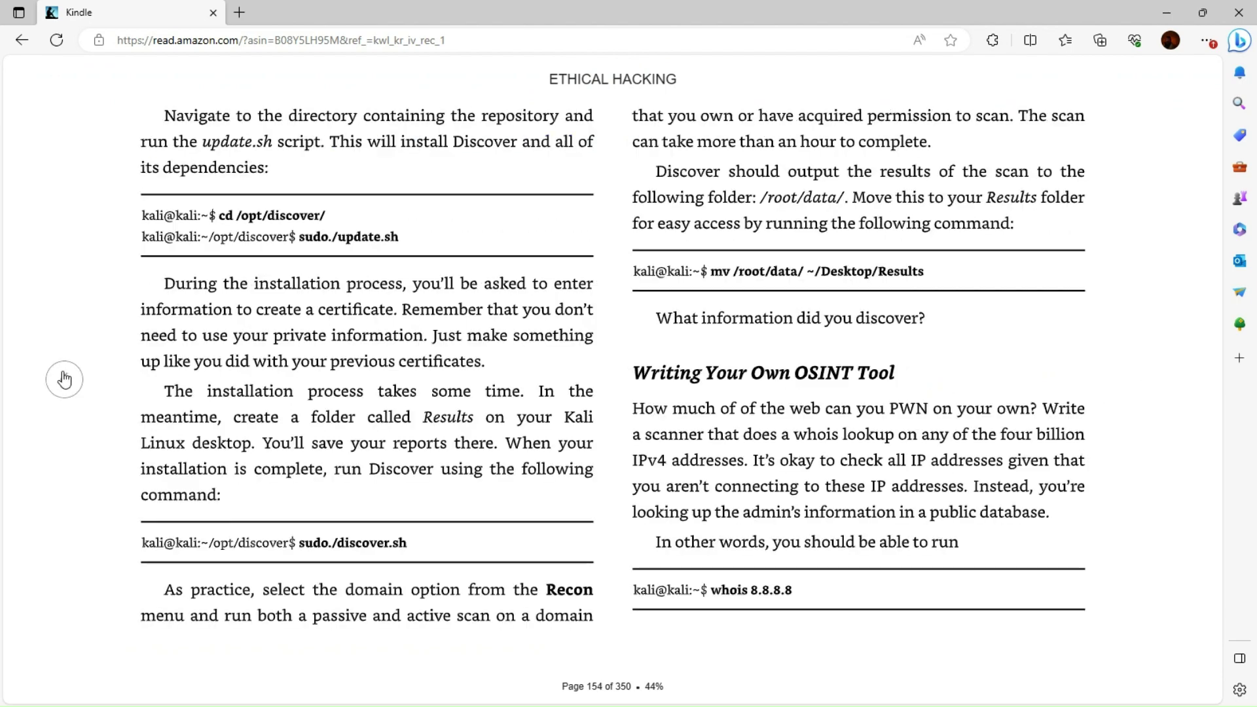
left_click(63, 379)
left_click(64, 380)
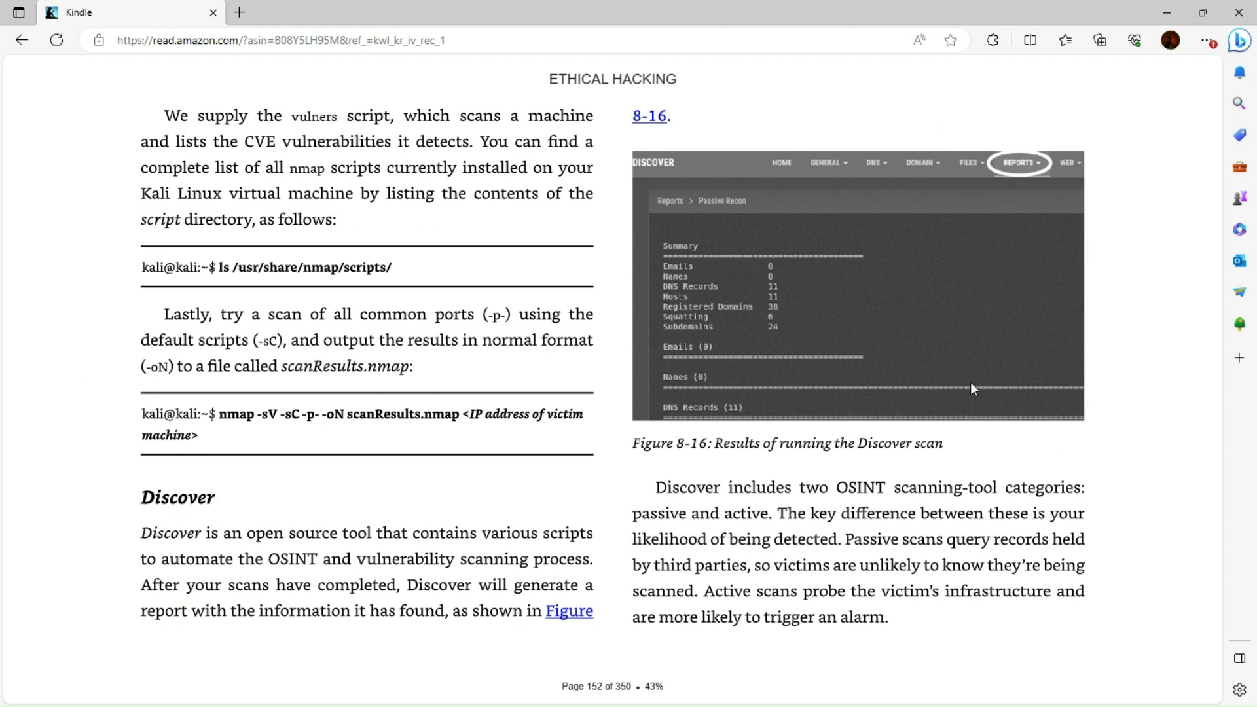
Page forward past Part IV Exploitation to the Chapter 9 opening page
left_click(1164, 384)
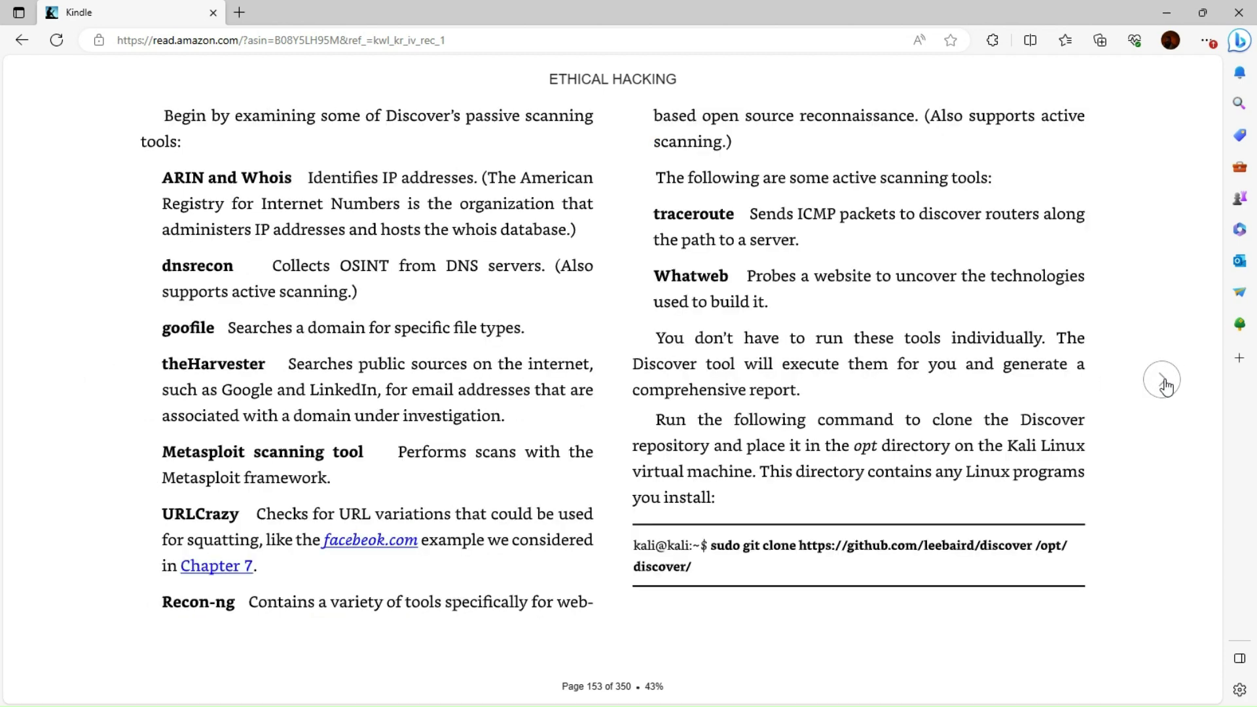
left_click(1165, 384)
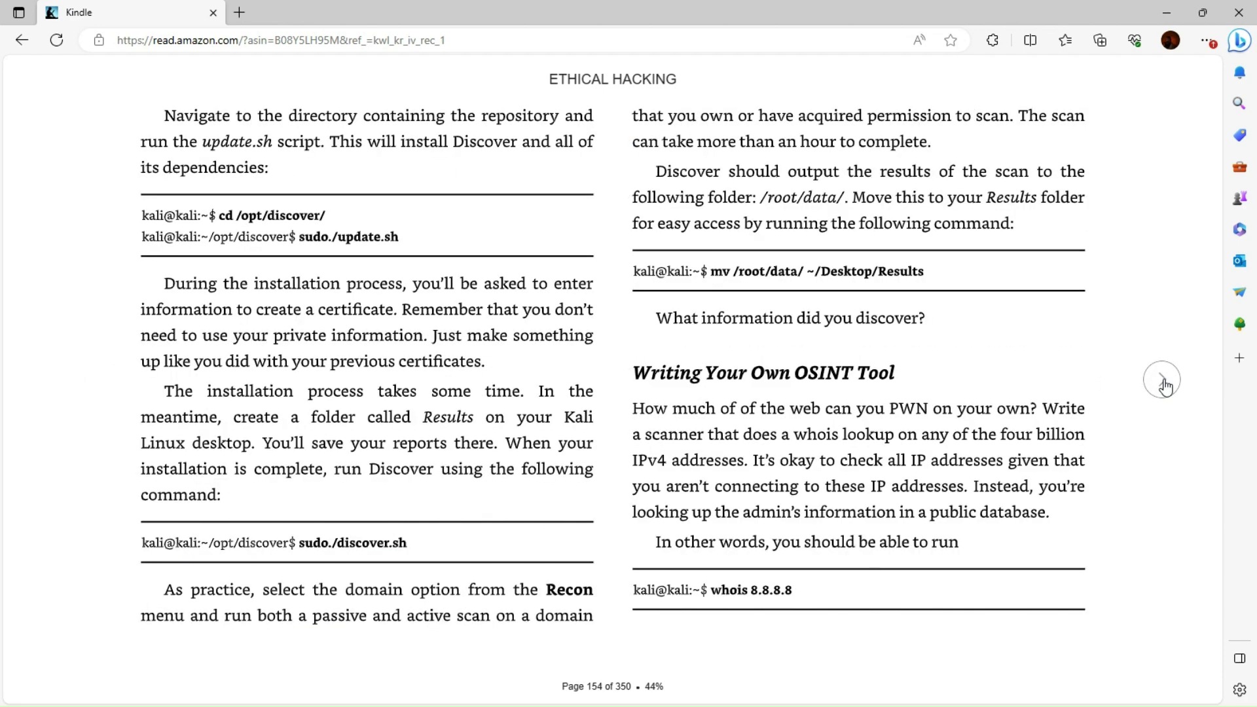
left_click(1164, 384)
left_click(1165, 384)
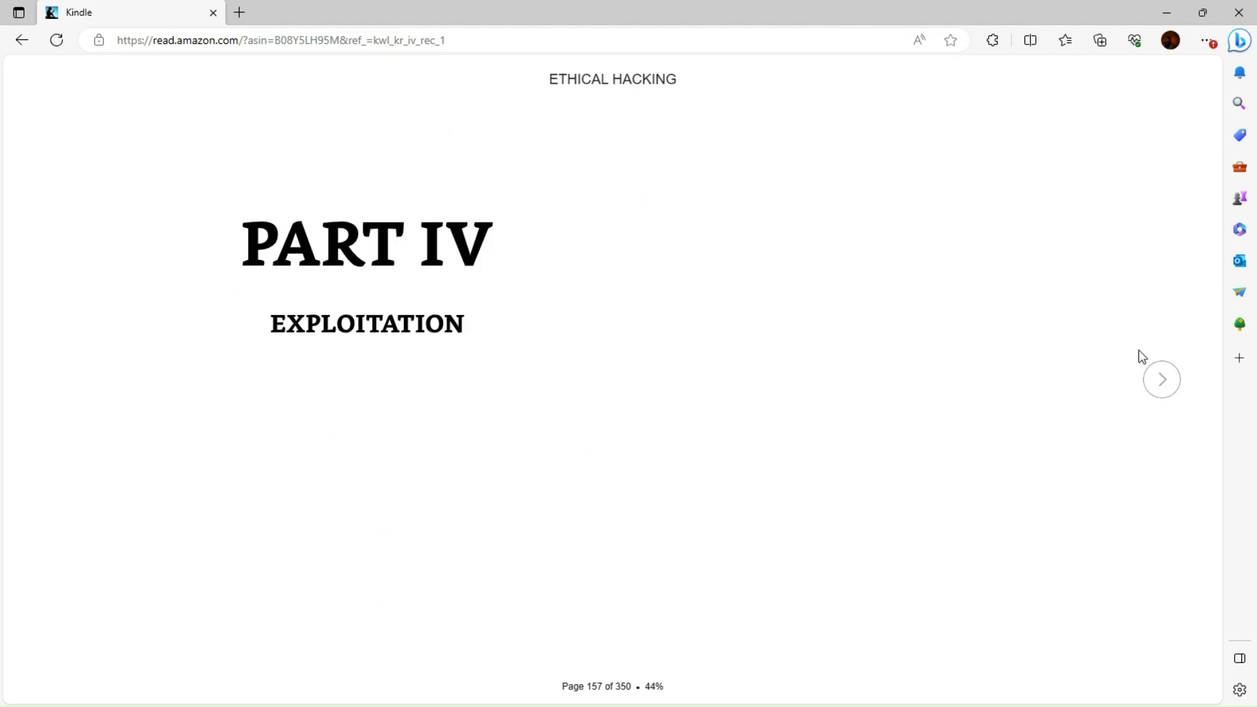
left_click(1162, 380)
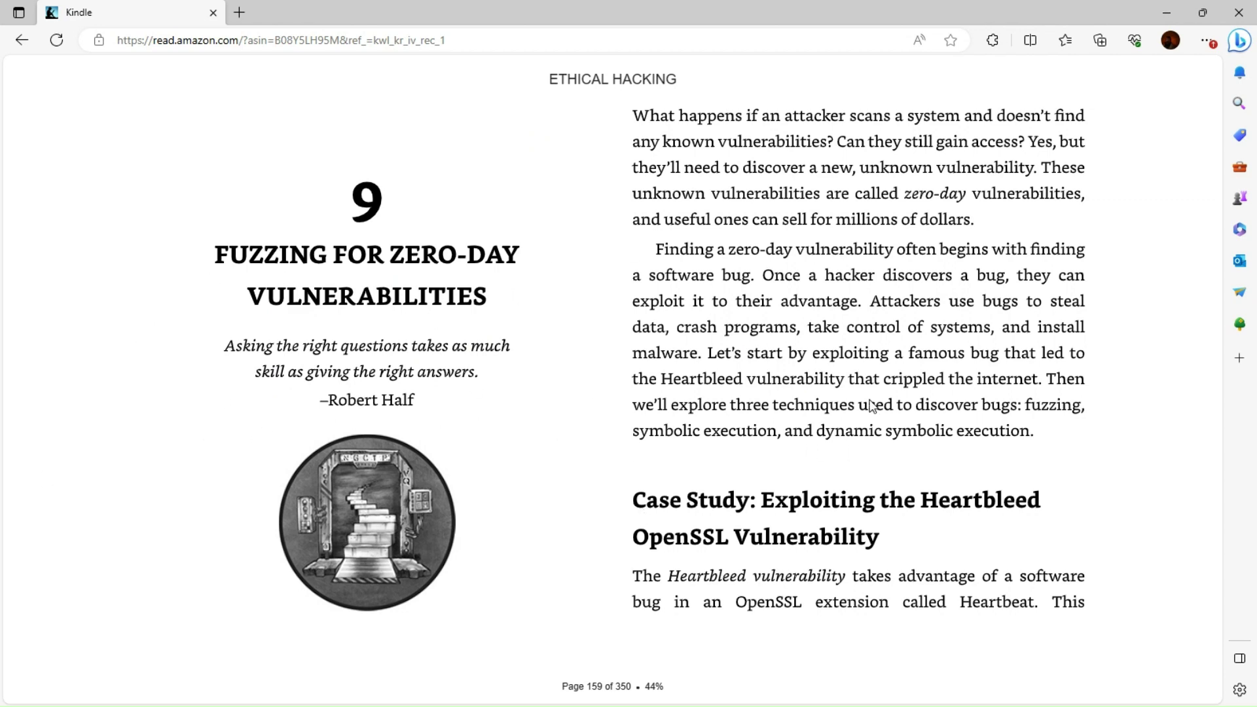
Preview the Heartbleed figure page and the next page, then return to the chapter opening
left_click(1165, 392)
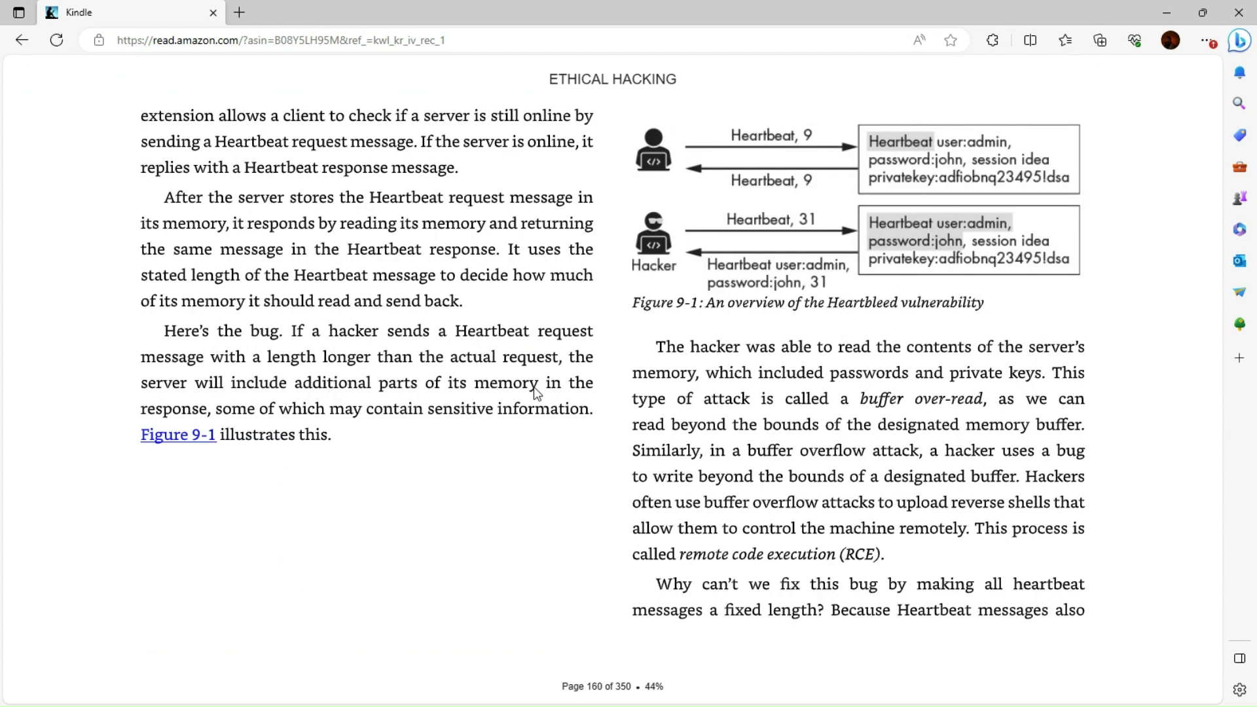
left_click(1168, 382)
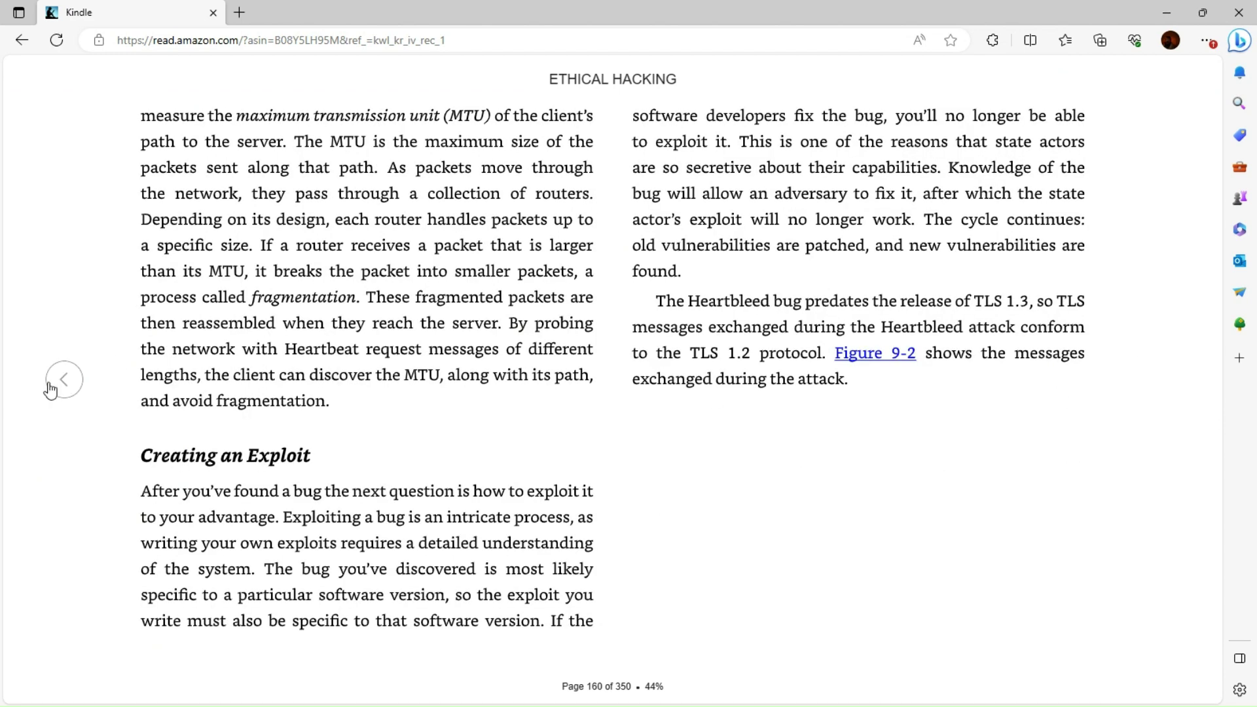
left_click(50, 390)
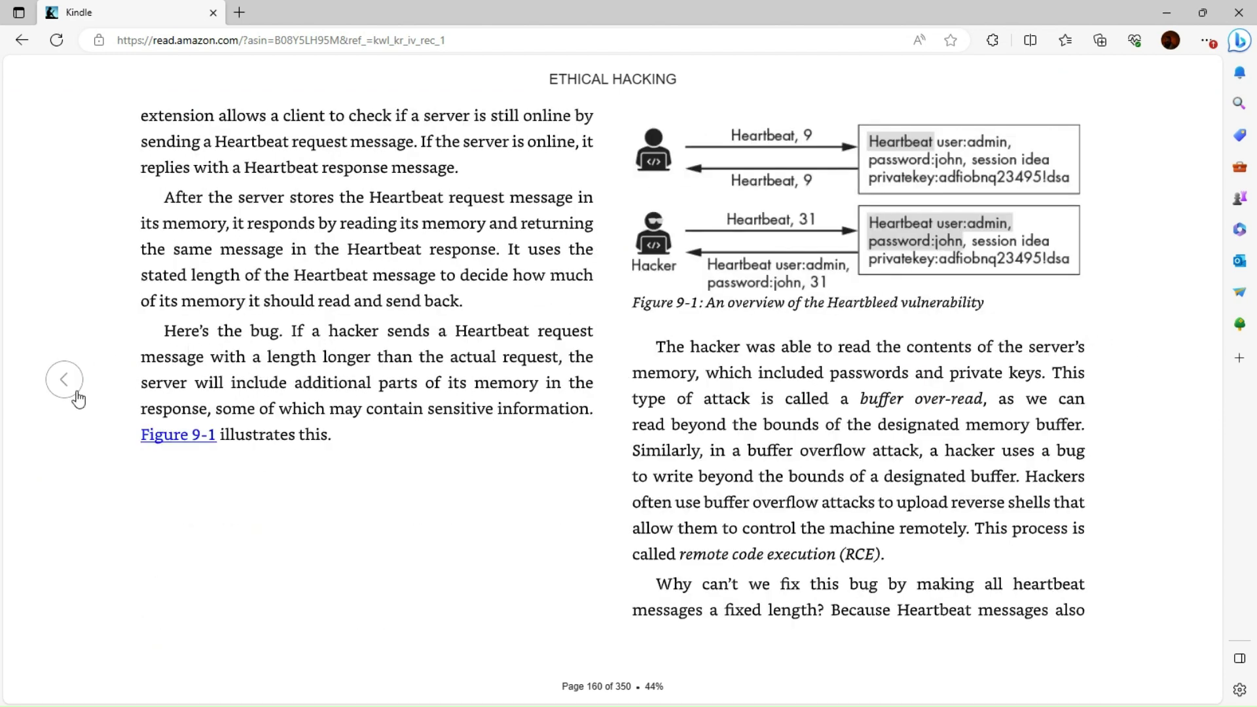
left_click(72, 399)
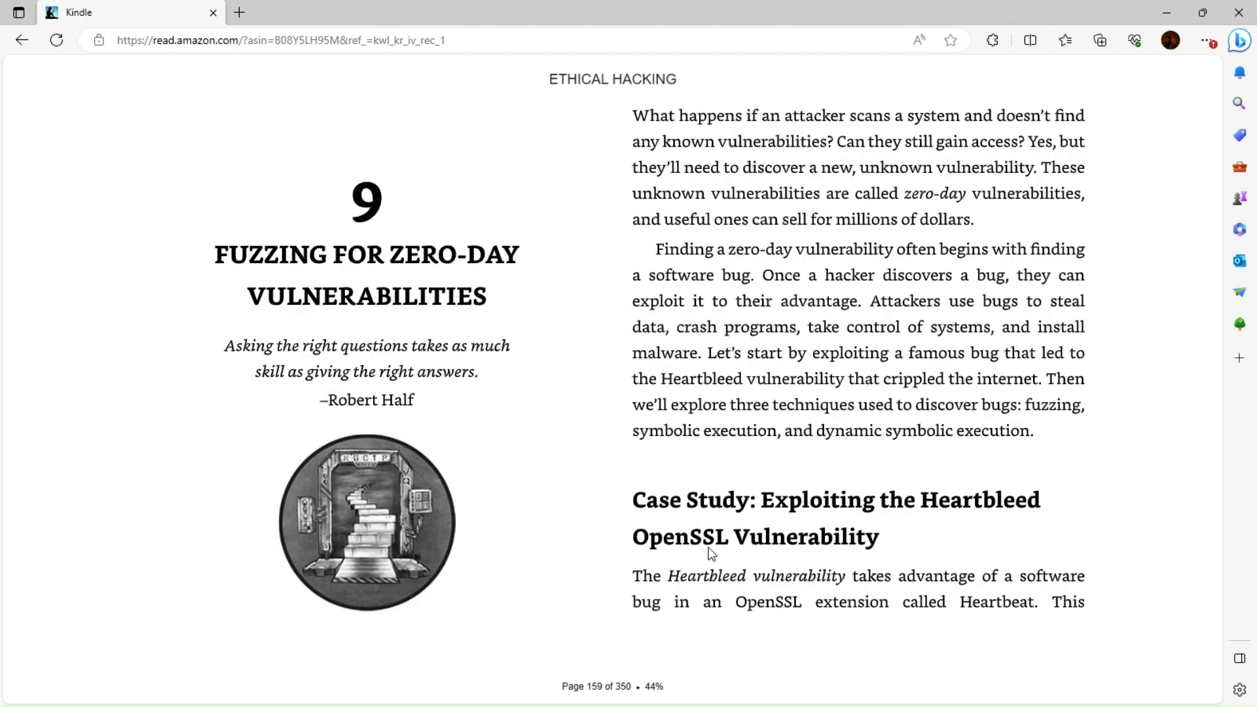
Advance past Creating an Exploit and Figure 9-2 to the readPacket code on page 165
left_click(1162, 379)
left_click(1163, 379)
left_click(1163, 380)
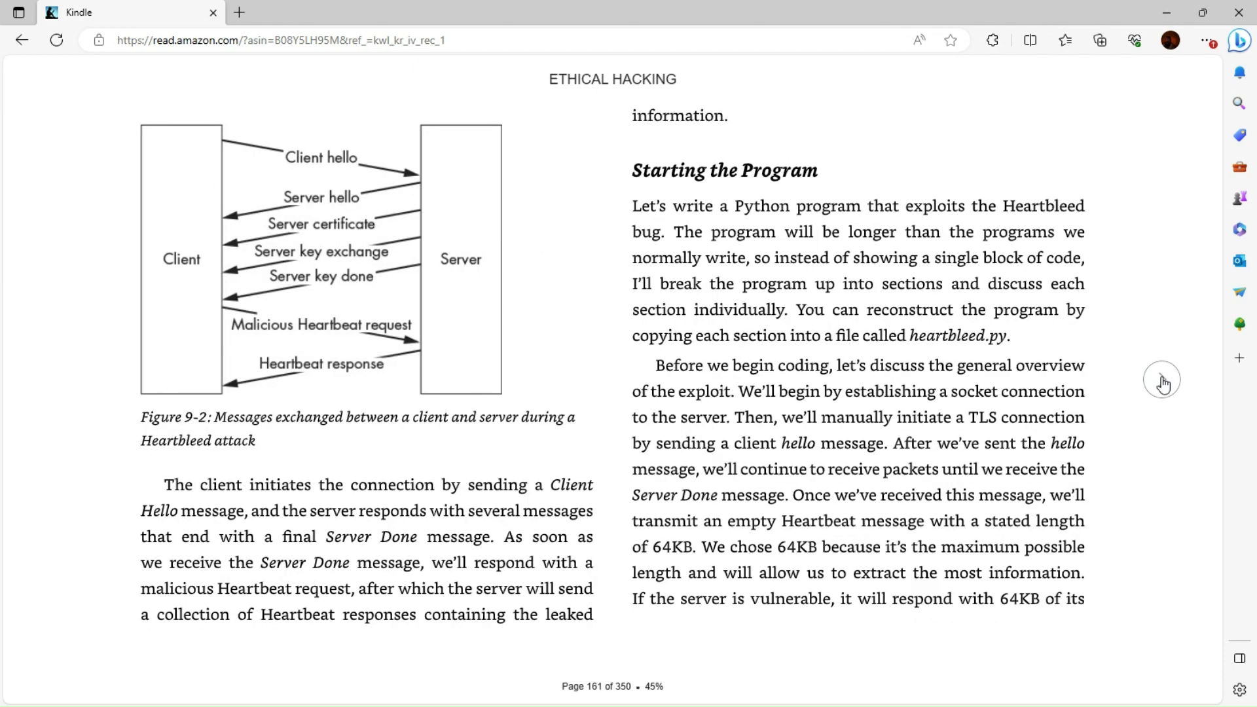
left_click(1163, 382)
left_click(1162, 382)
left_click(1163, 382)
left_click(1162, 382)
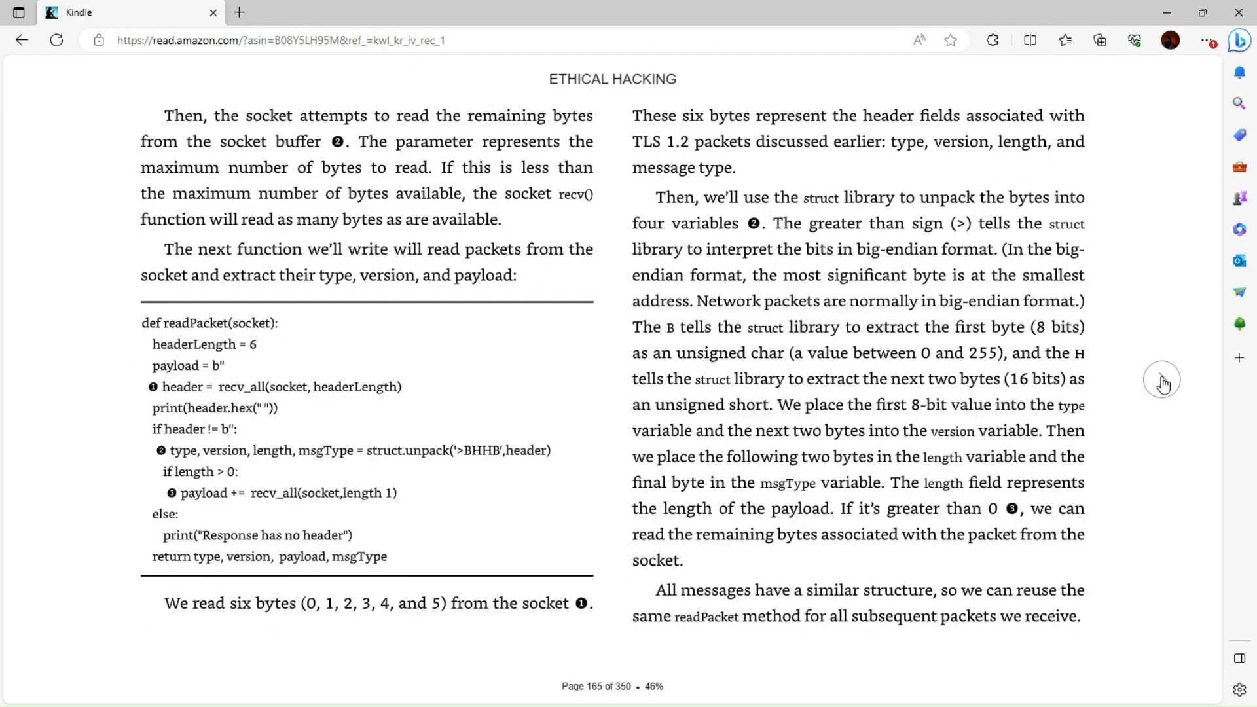
left_click(1162, 382)
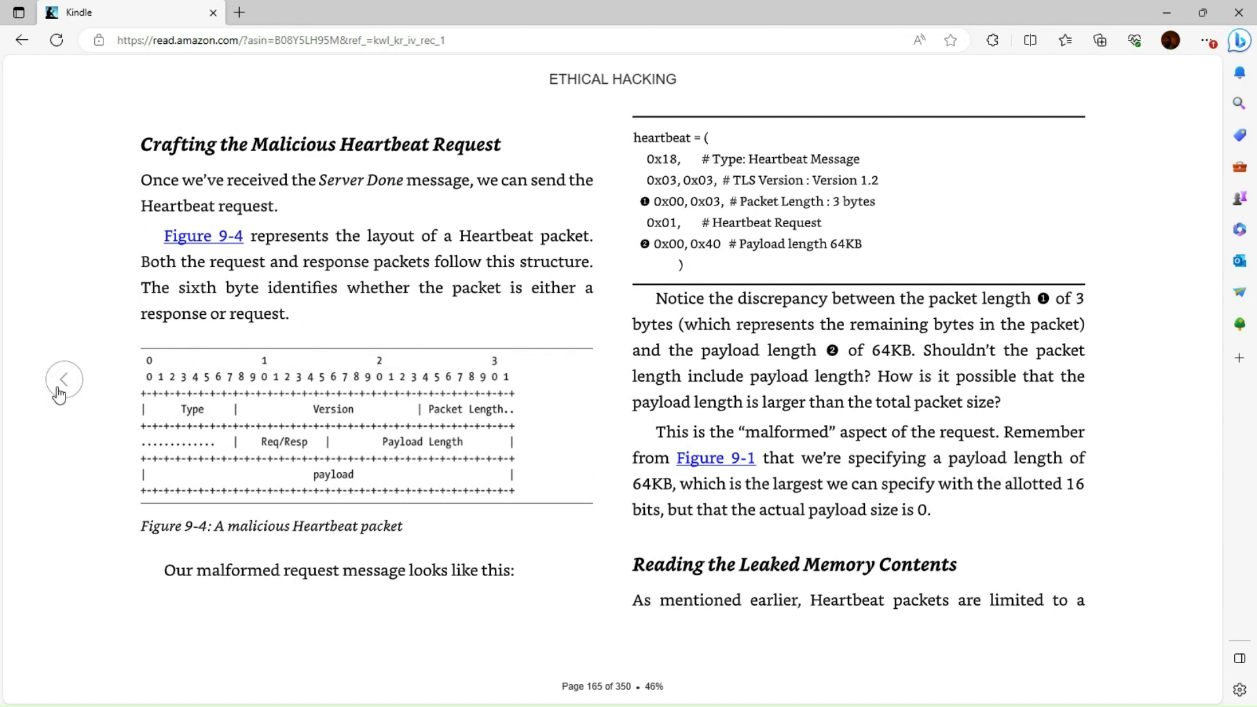
left_click(61, 389)
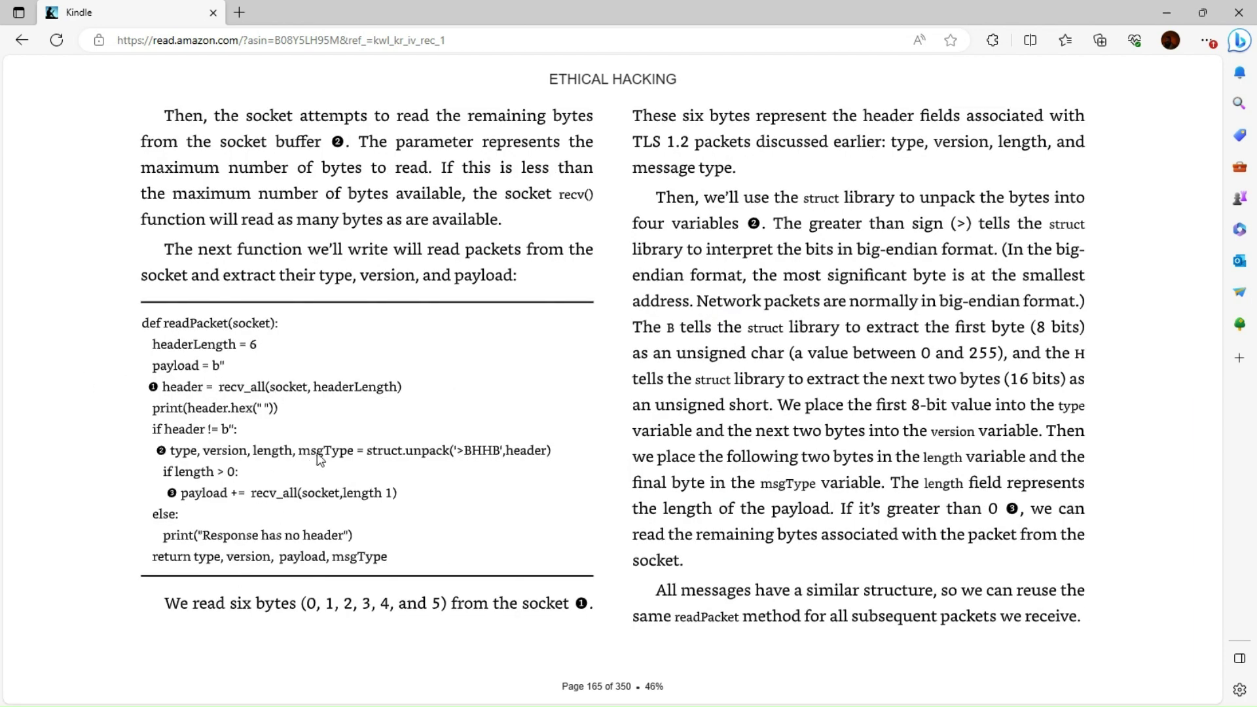
mouse_move(513, 102)
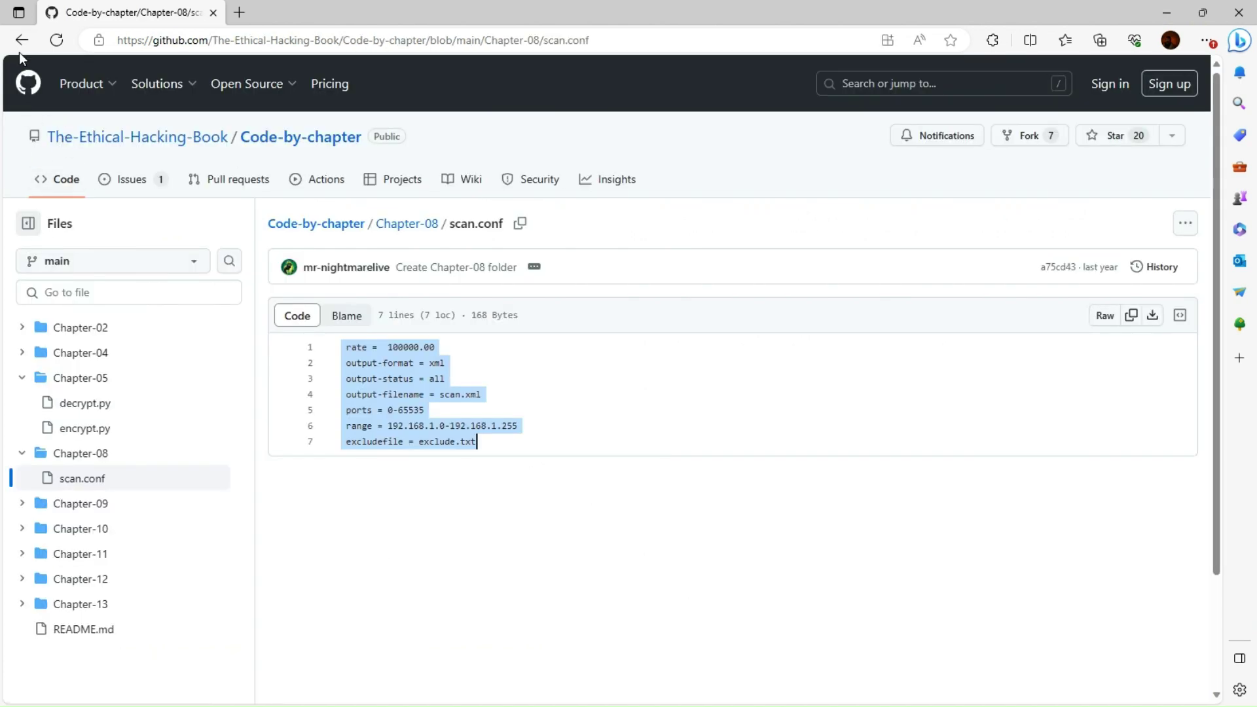
Browse the Chapter-09 folder containing heartbleed.py on GitHub, then minimize the browser
left_click(74, 507)
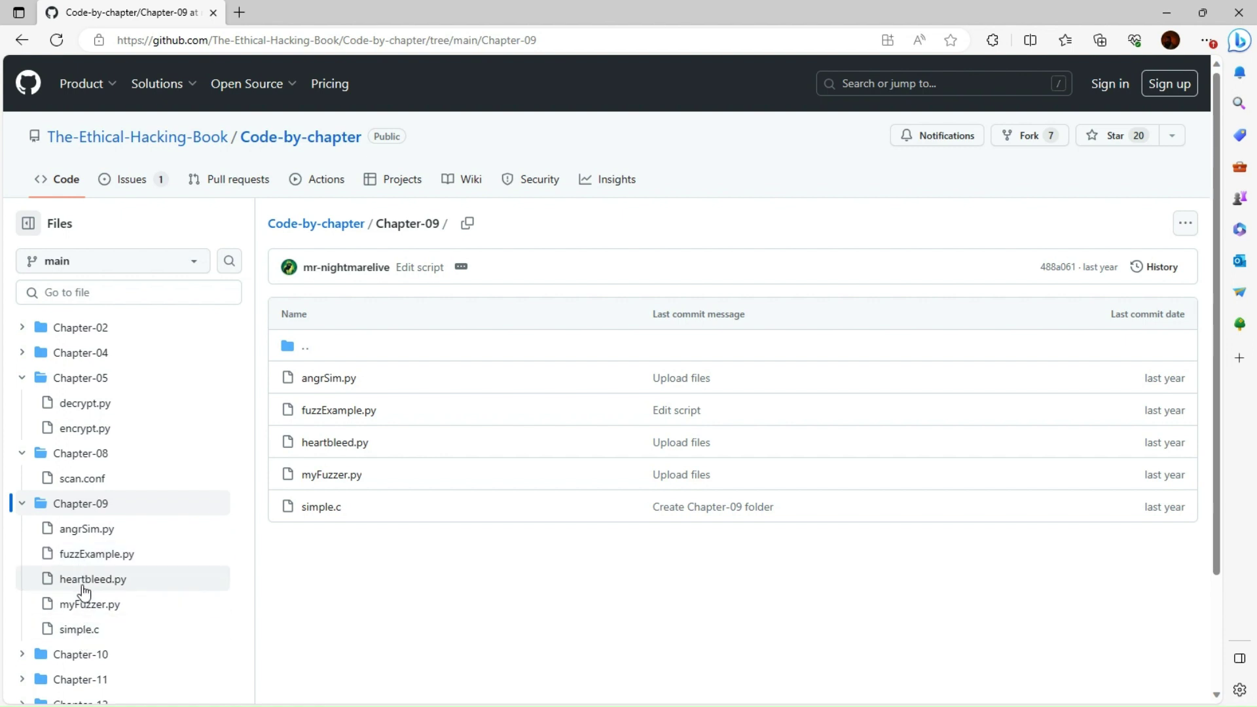
scroll(66, 573, "down", 2)
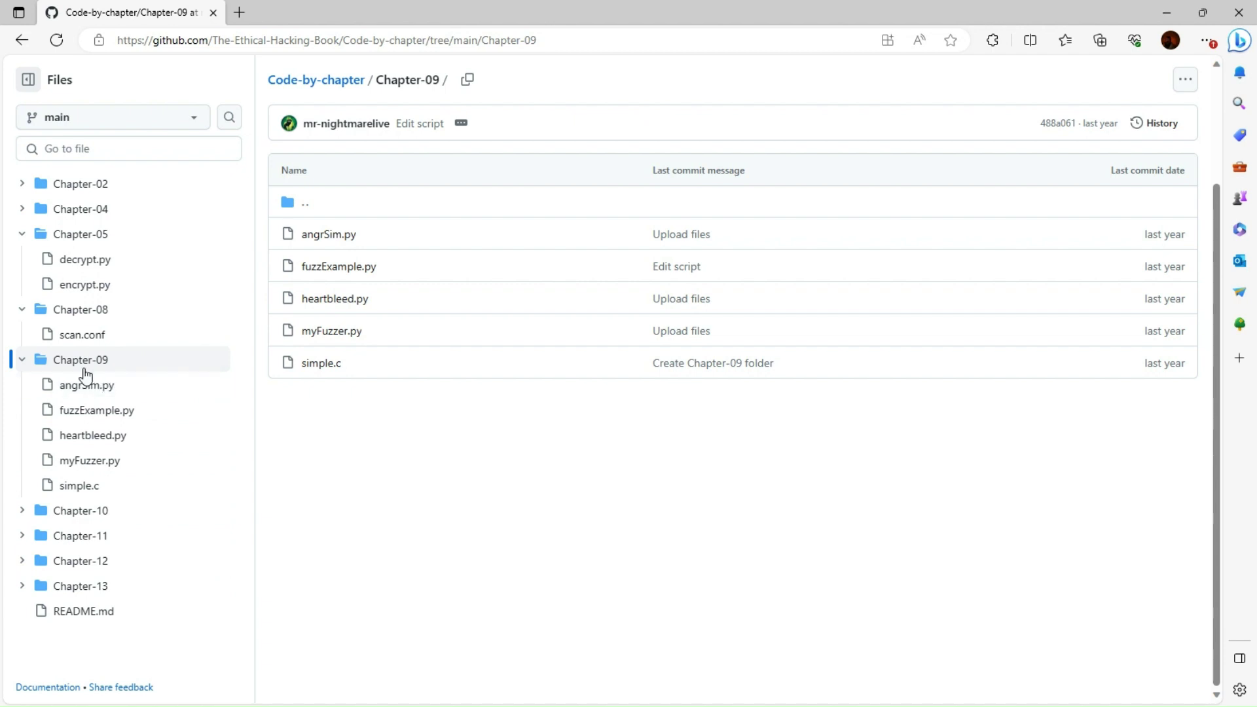
scroll(80, 379, "up", 2)
scroll(80, 383, "down", 2)
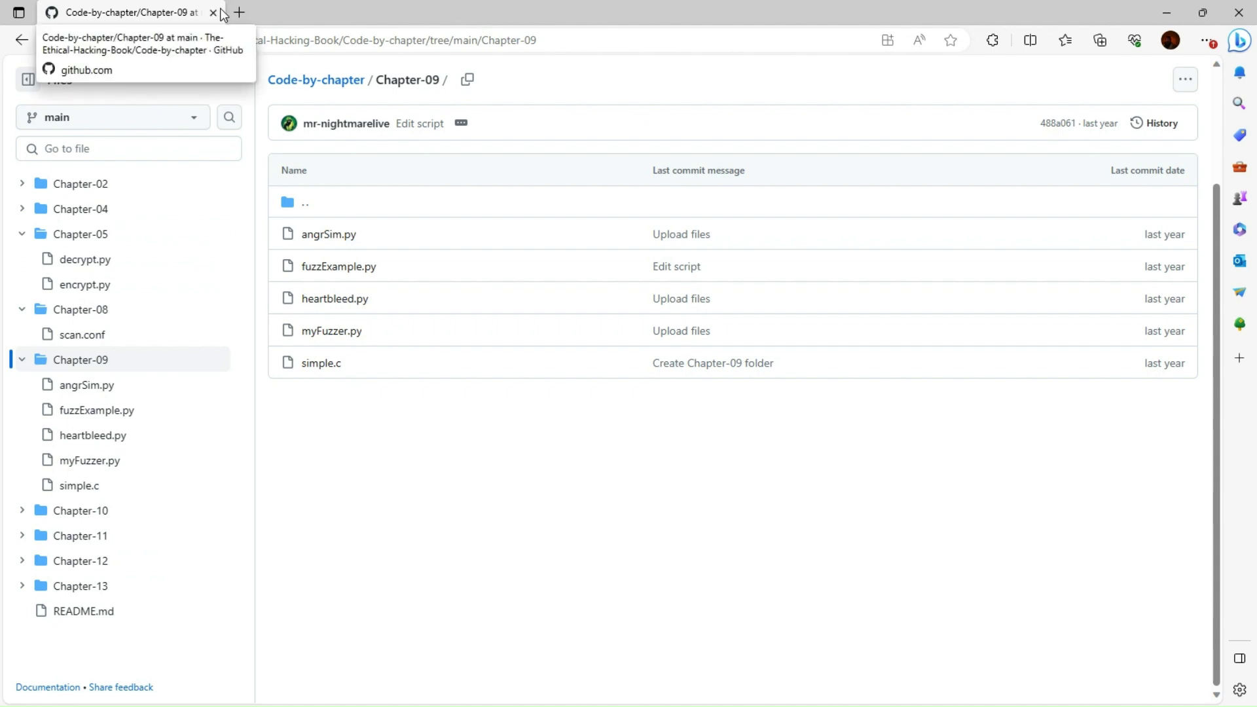
left_click(1166, 13)
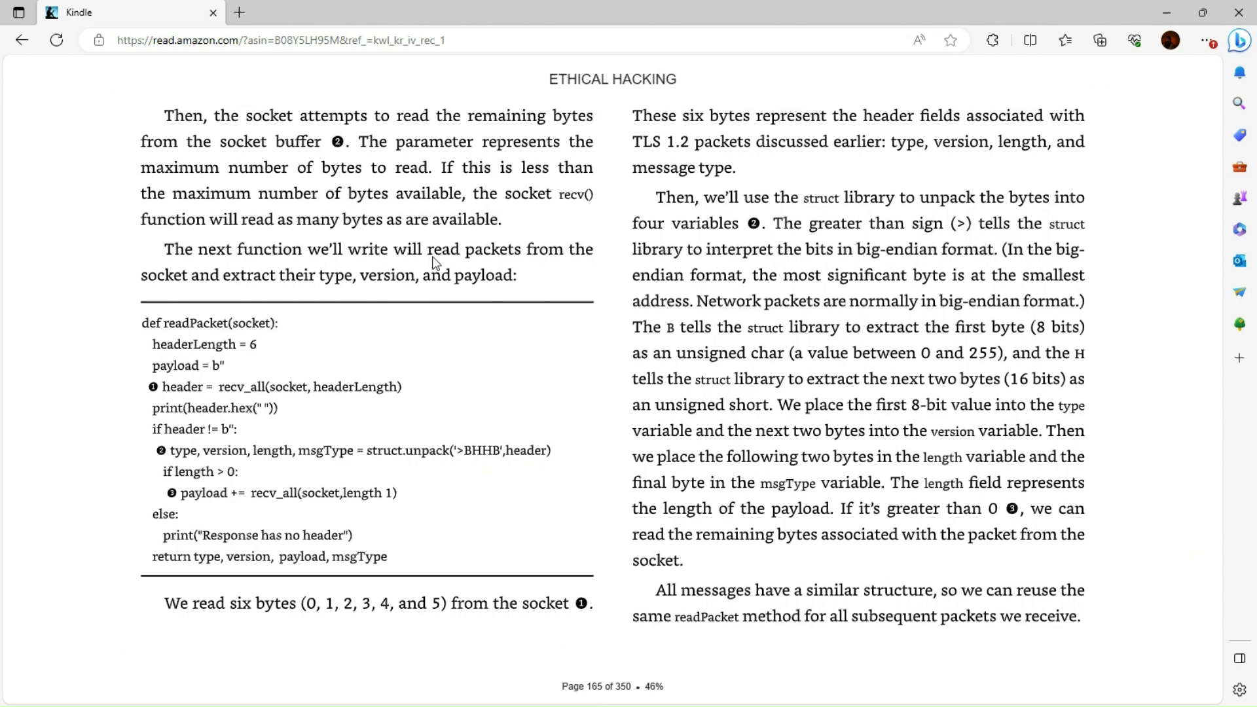
Page back from 165 to the Chapter 9 title page on page 159
left_click(77, 390)
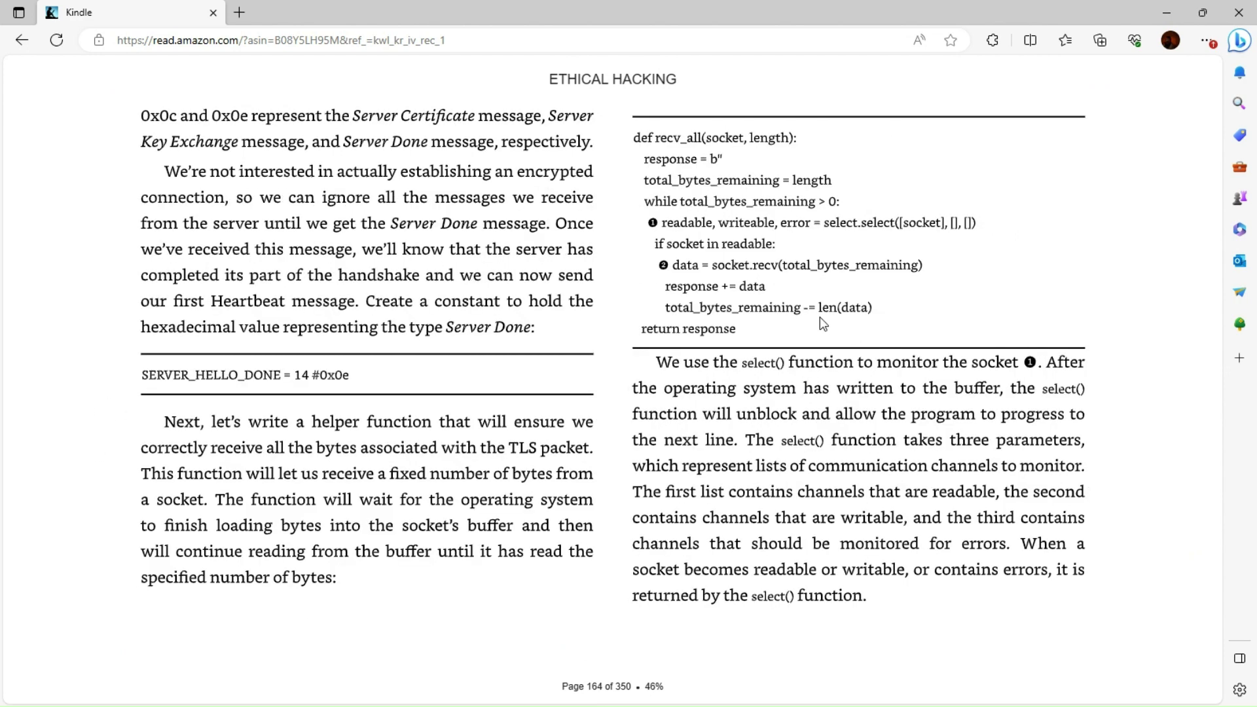
left_click(1152, 390)
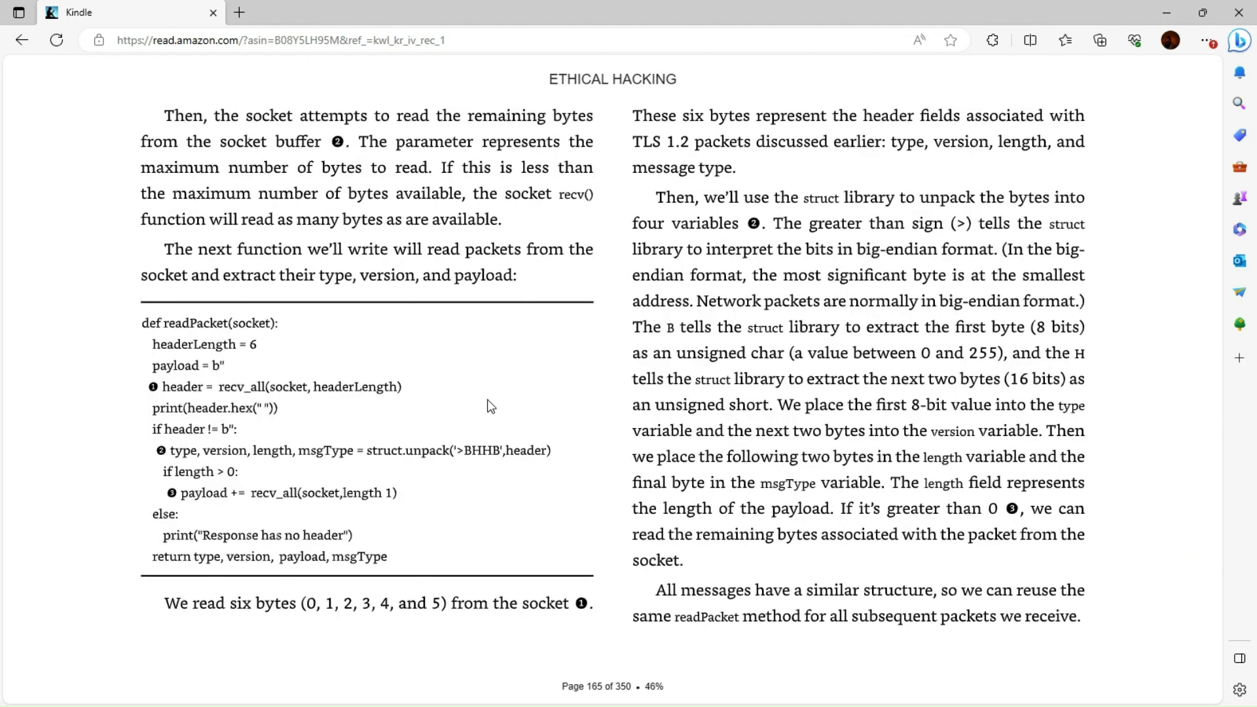
left_click(67, 385)
left_click(69, 387)
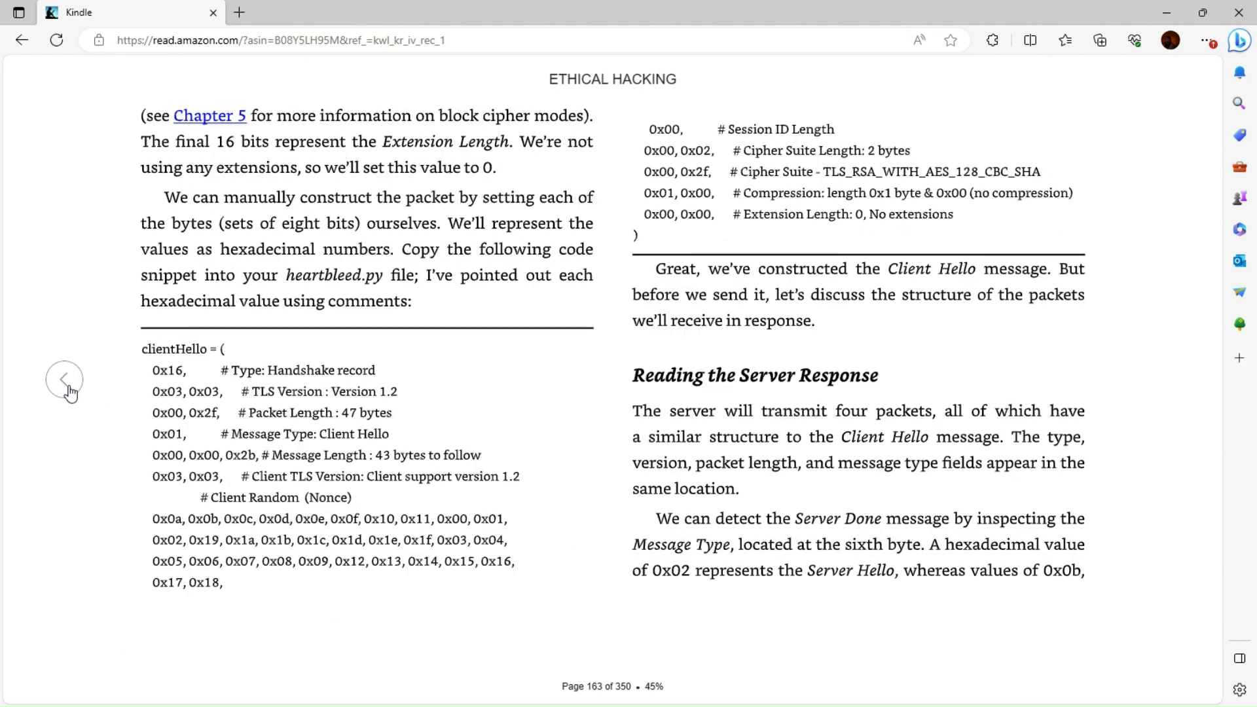
left_click(65, 383)
left_click(66, 383)
left_click(65, 383)
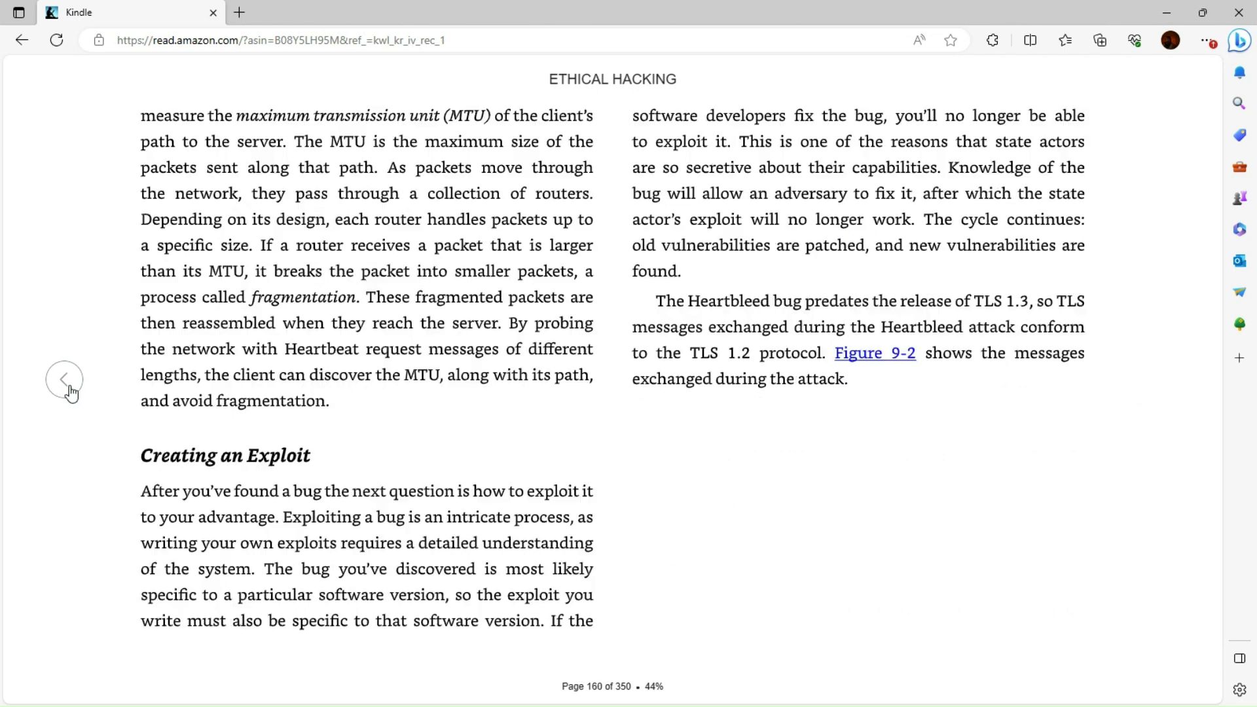
left_click(66, 383)
left_click(66, 383)
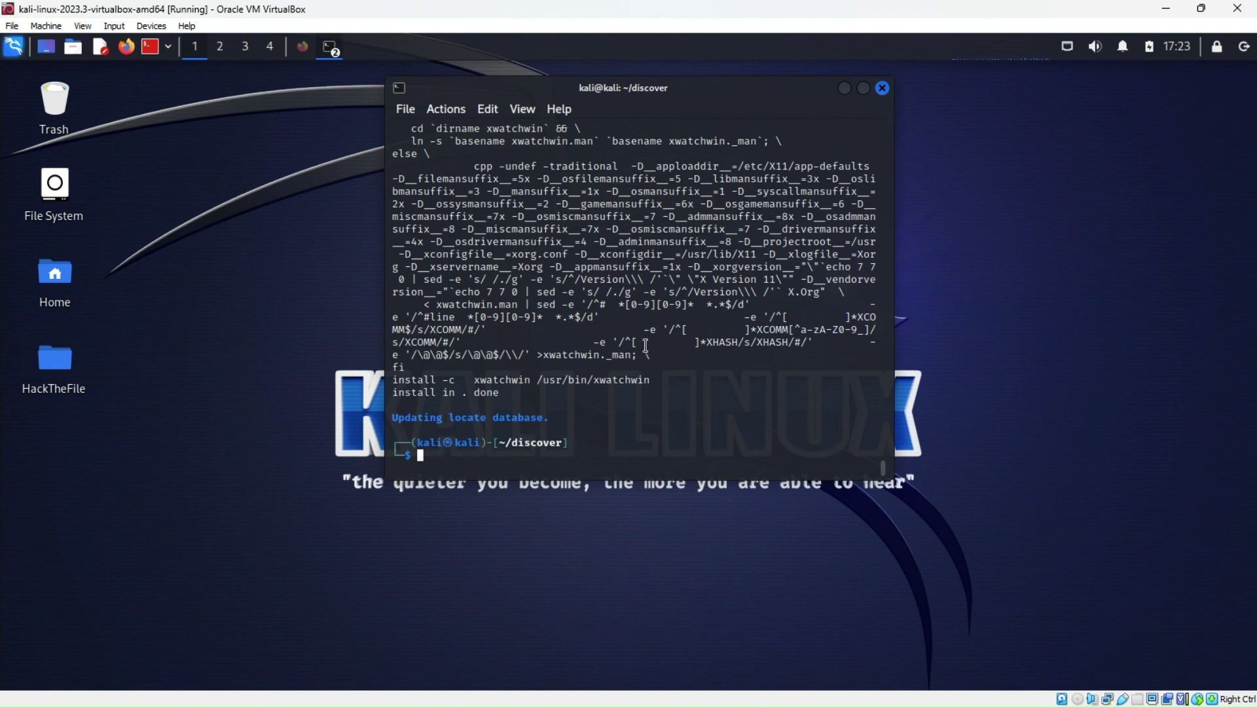
Close the terminal and look through the HackTheFile folder's contents
left_click(882, 87)
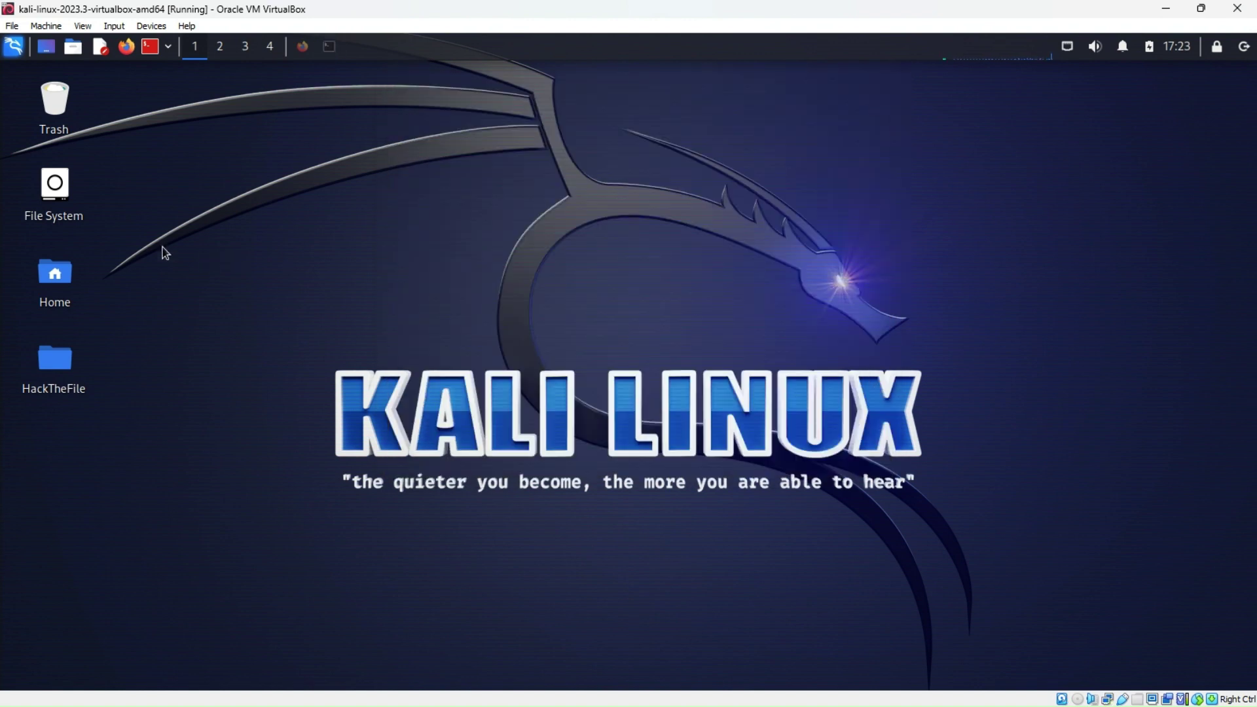
double_click(65, 371)
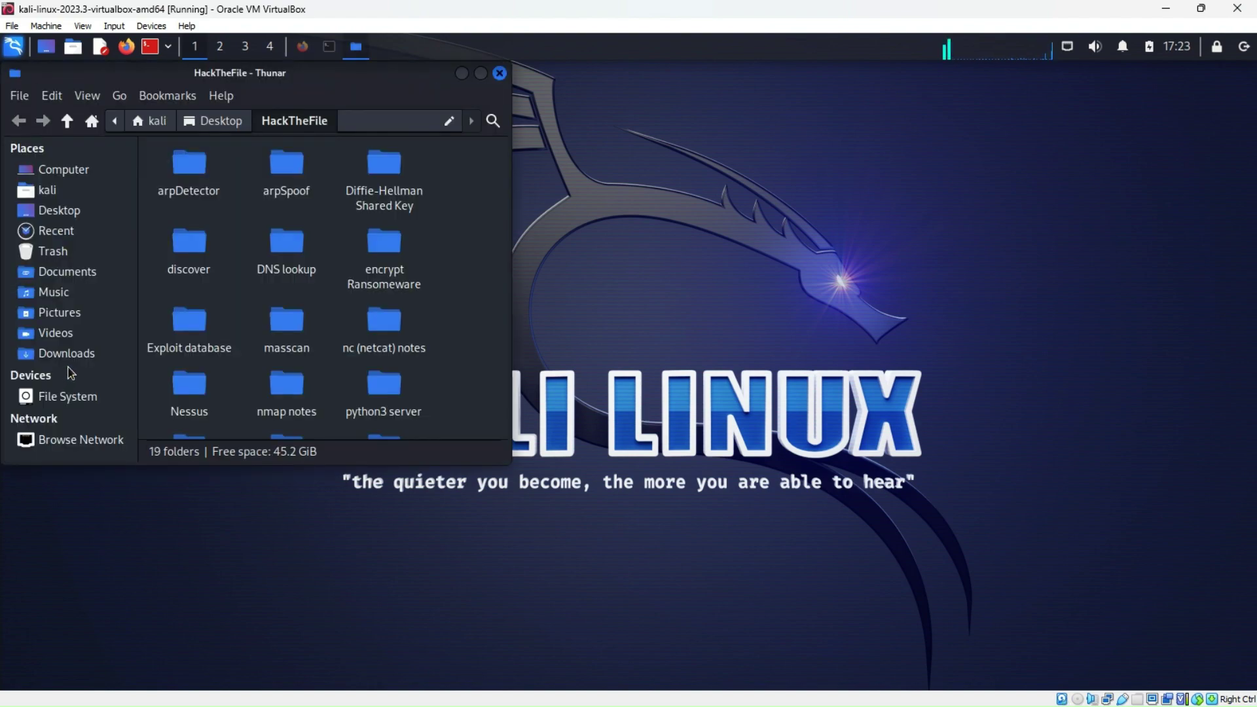
scroll(266, 363, "down", 3)
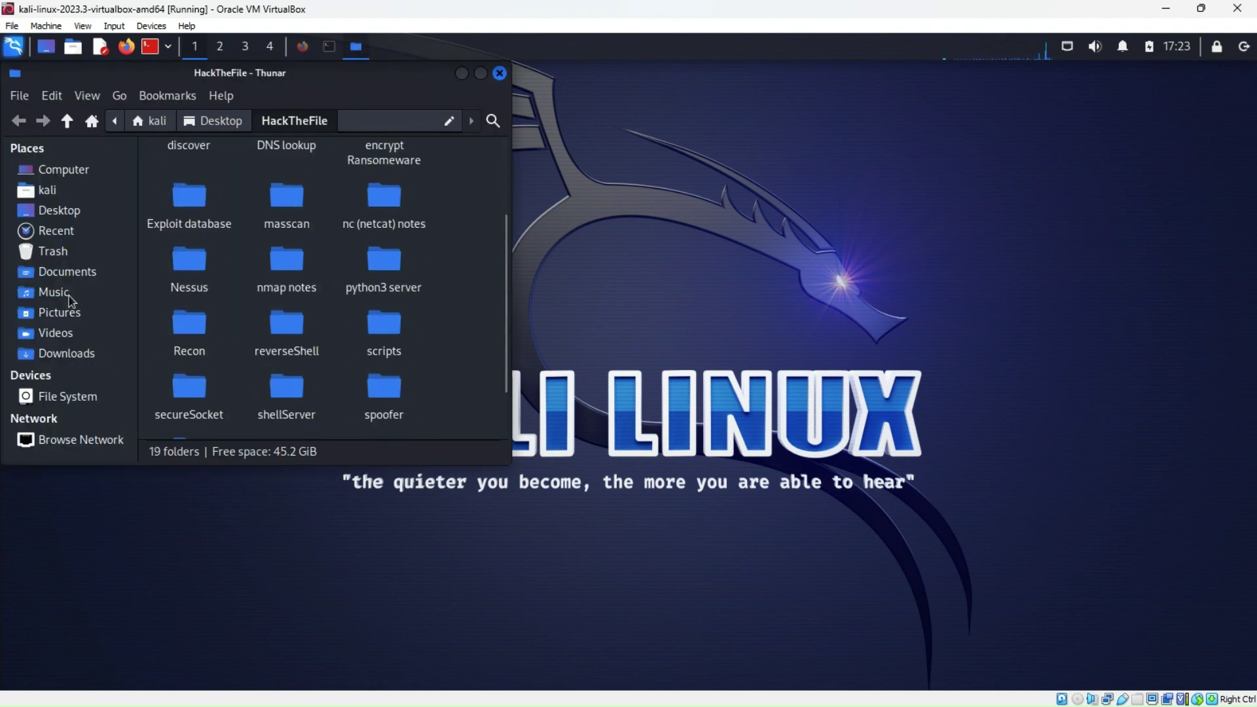
scroll(231, 301, "up", 1)
scroll(231, 301, "up", 1)
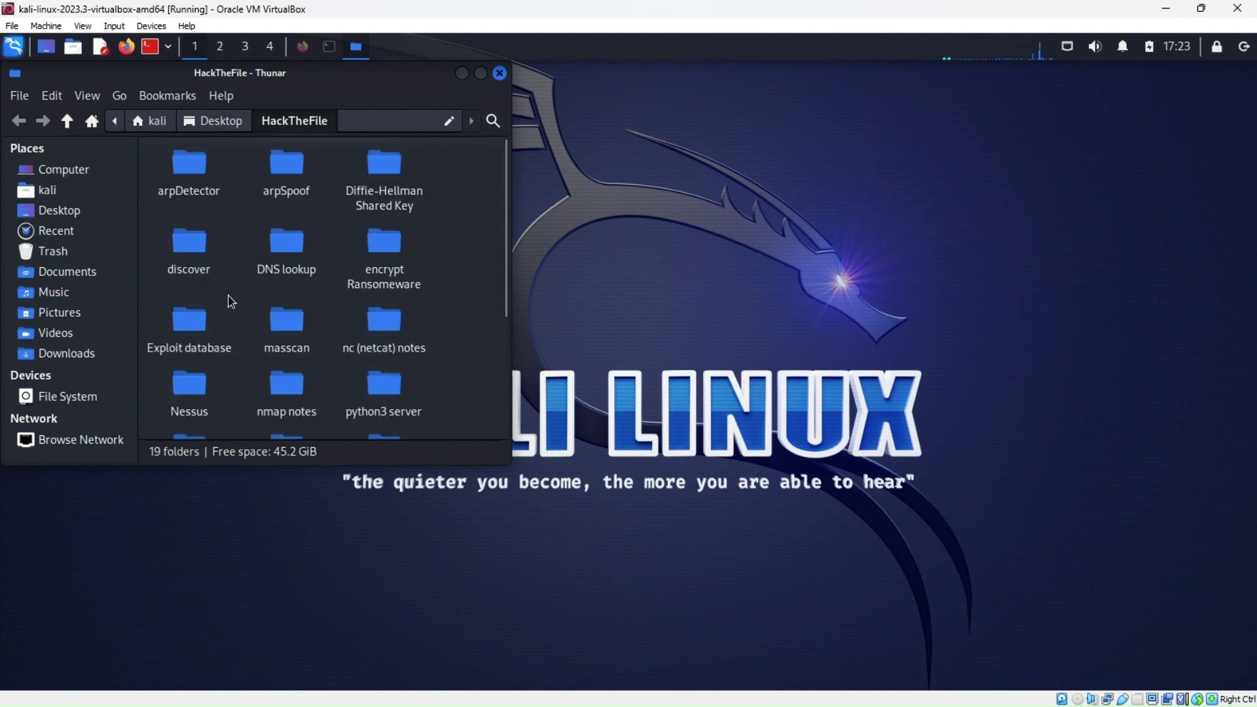
scroll(230, 301, "down", 5)
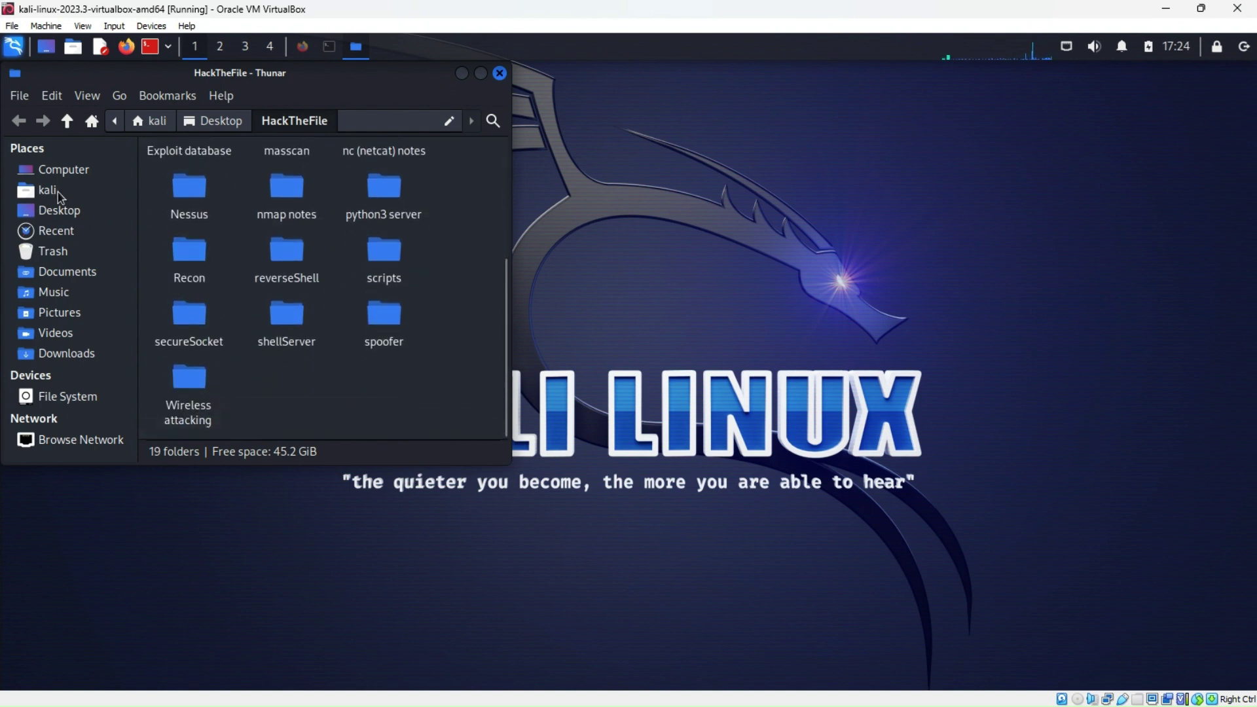
Visit Desktop, Computer and the root File System, then close Thunar
left_click(59, 211)
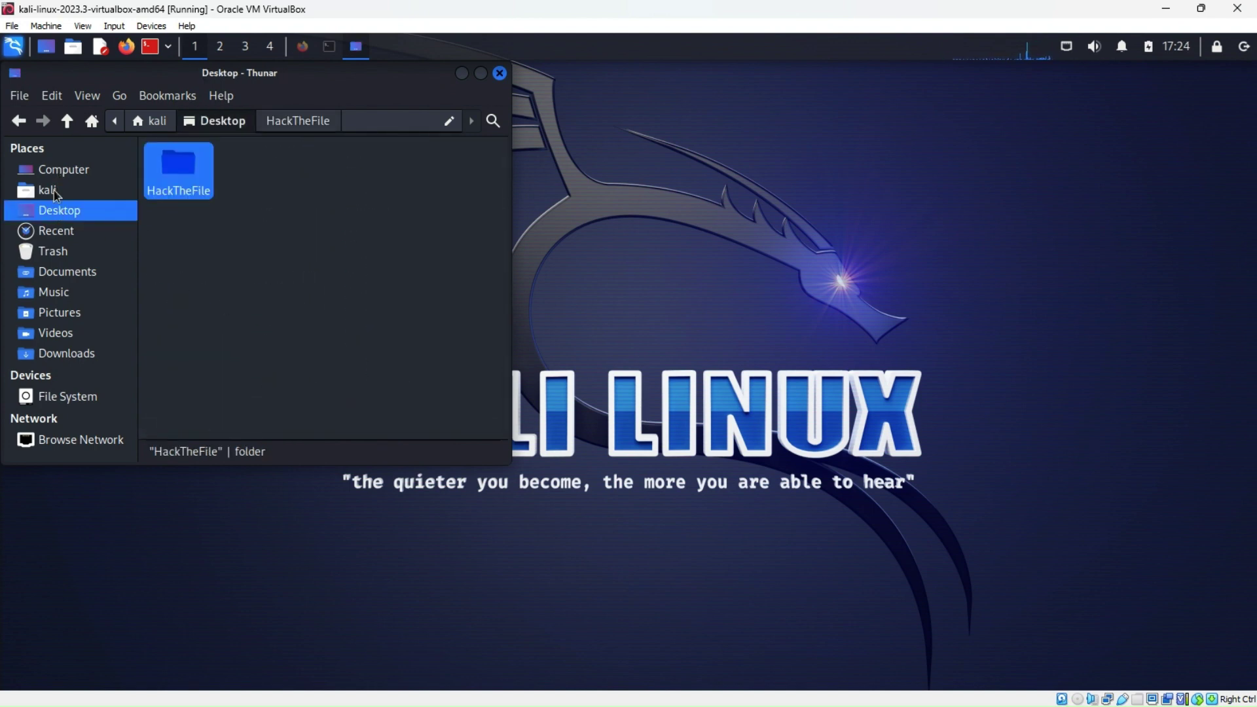
left_click(51, 166)
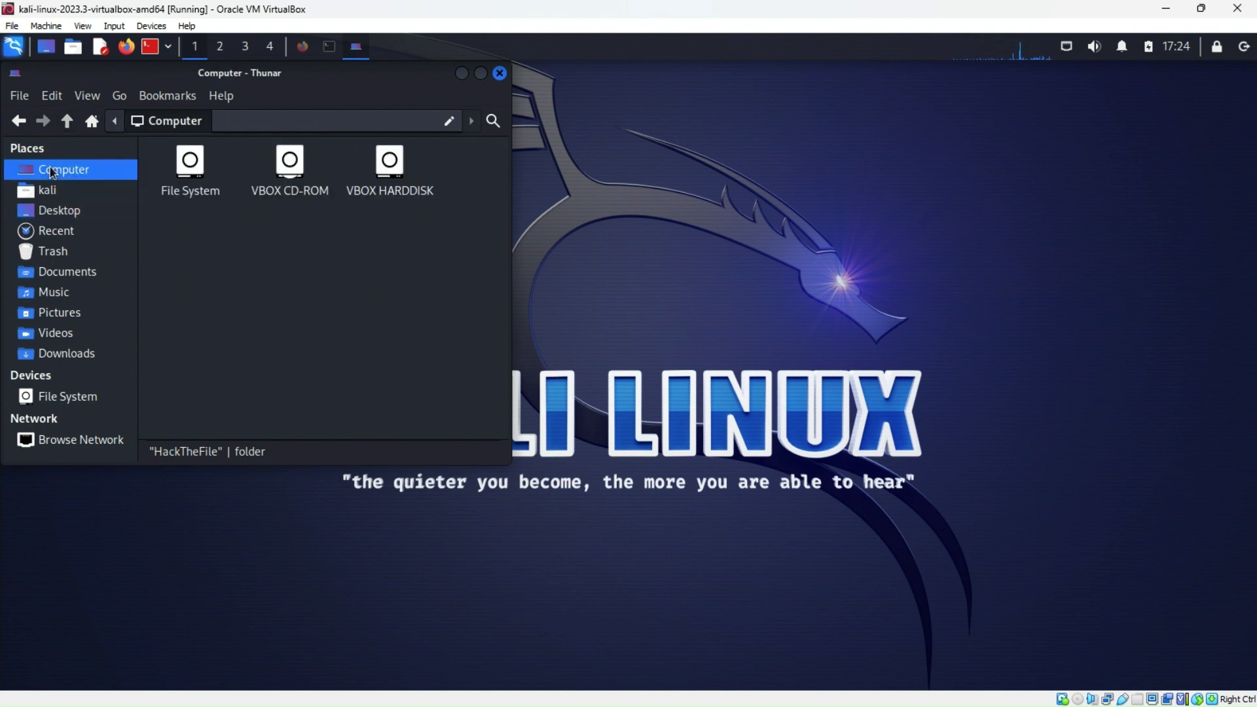
double_click(159, 195)
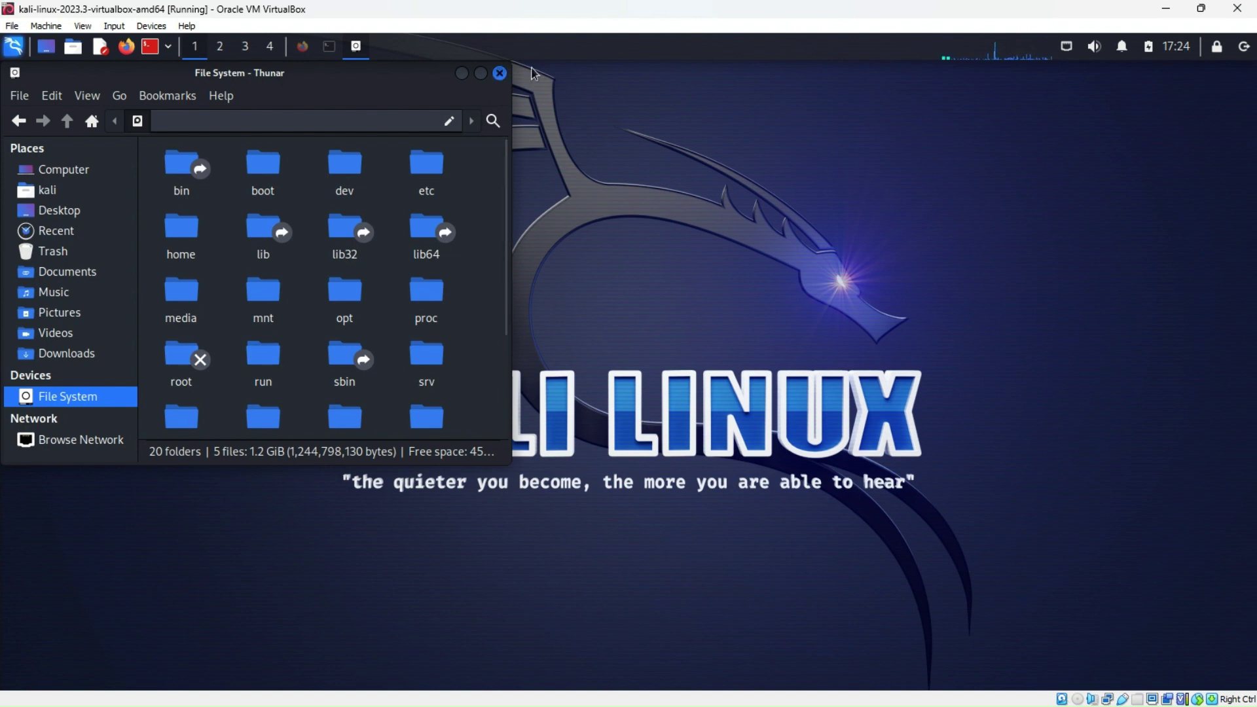
left_click(500, 73)
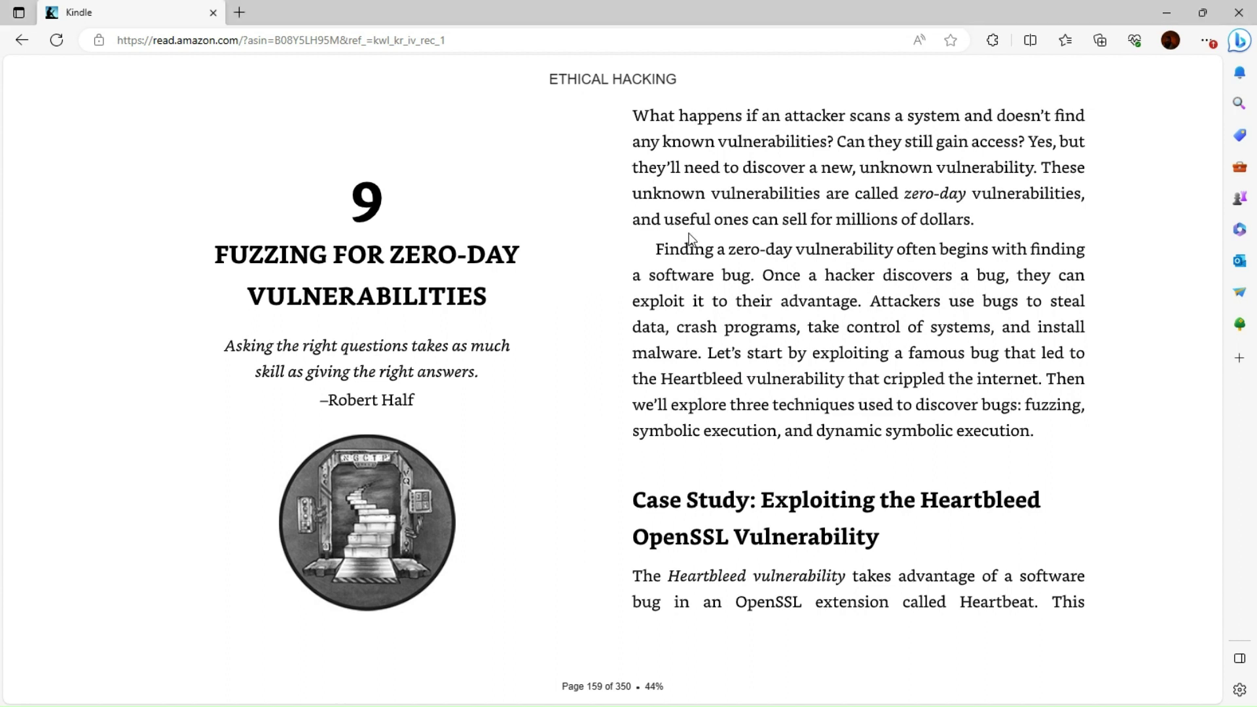
mouse_move(308, 144)
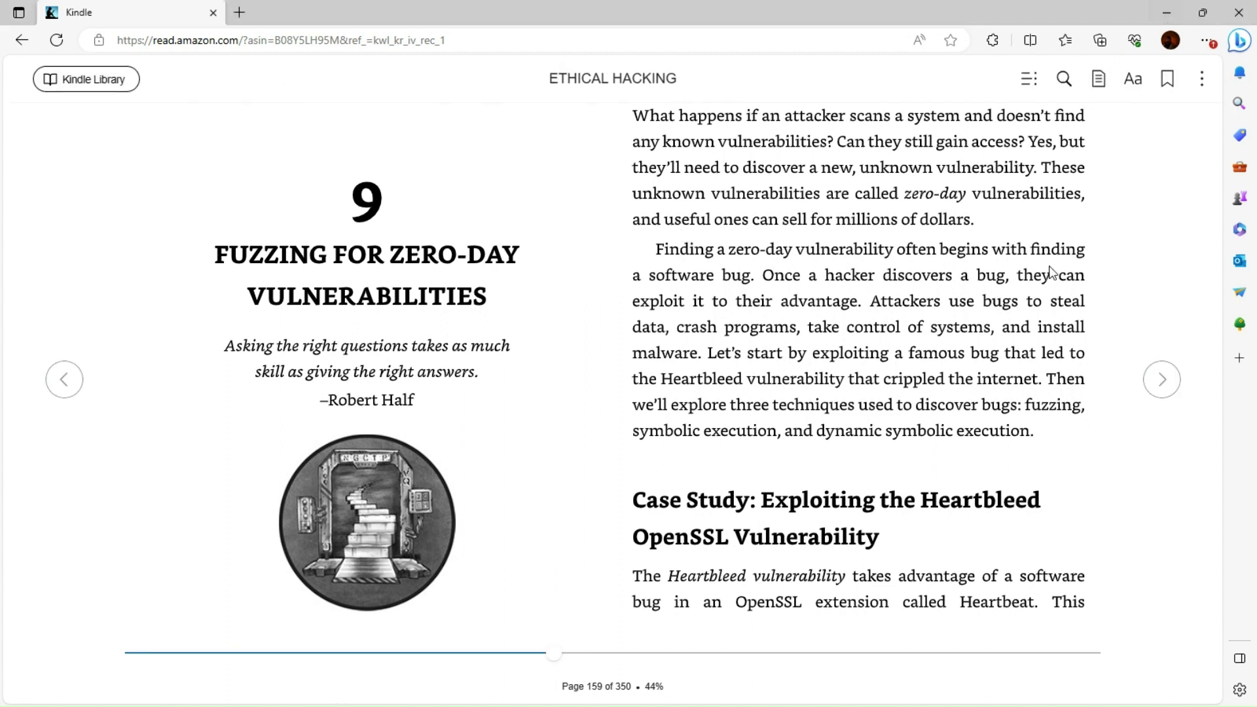